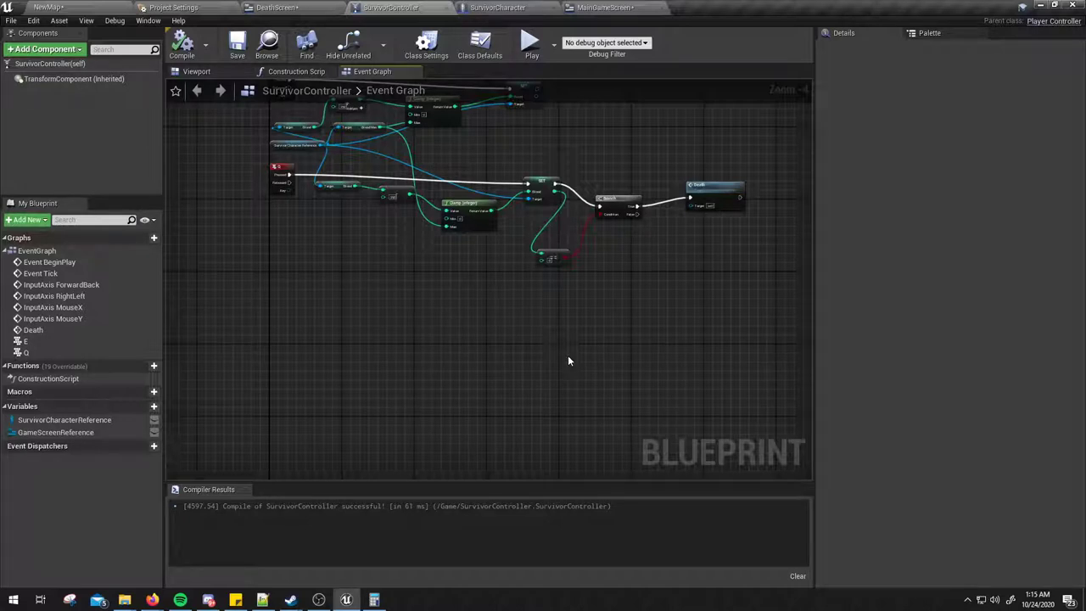
Pan the SurvivorController event graph to look over its existing nodes.
right_drag(568, 360, 554, 331)
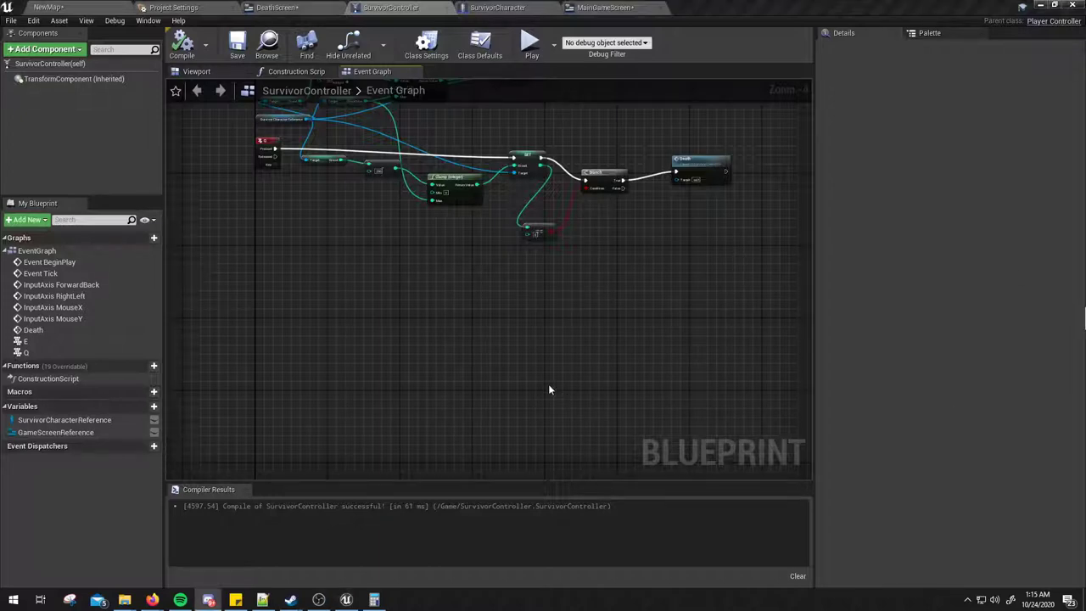
right_drag(548, 384, 553, 295)
In Engine > Input, add a Sprint action mapping bound to the Left Shift key.
click(155, 8)
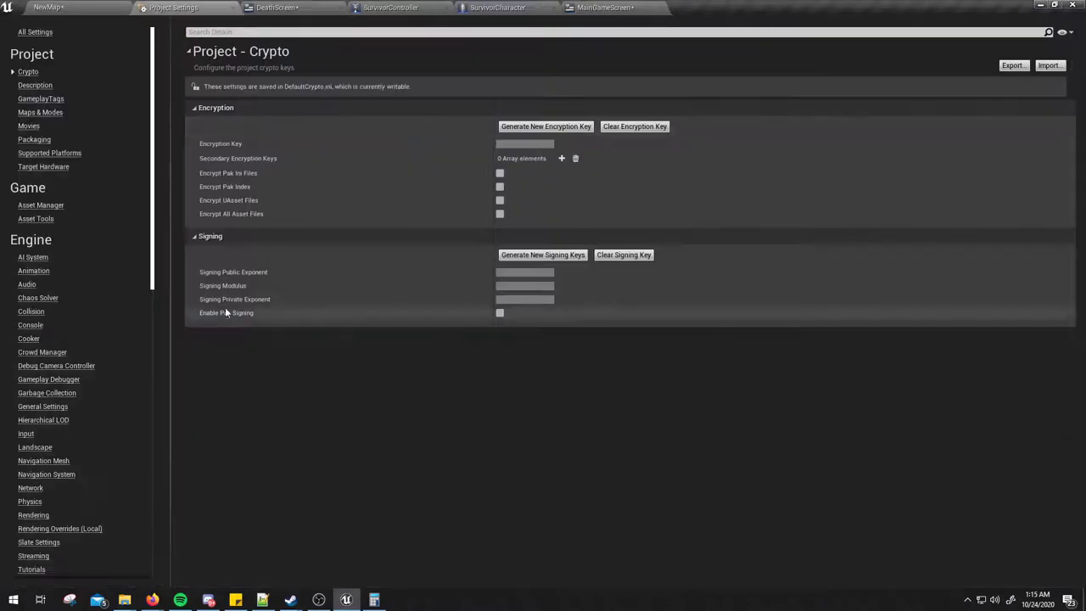
click(26, 433)
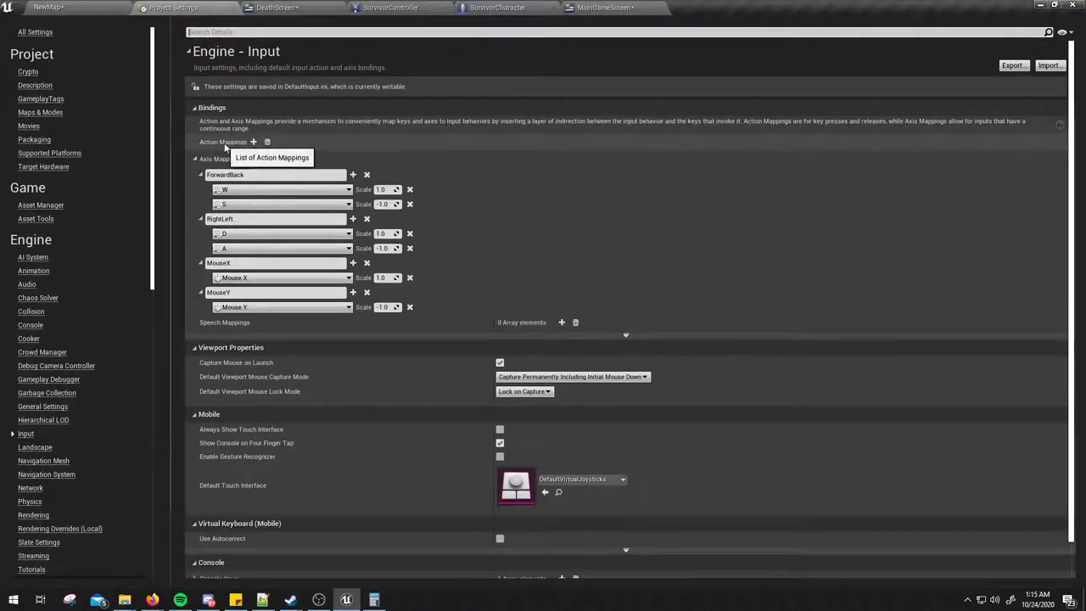
click(253, 142)
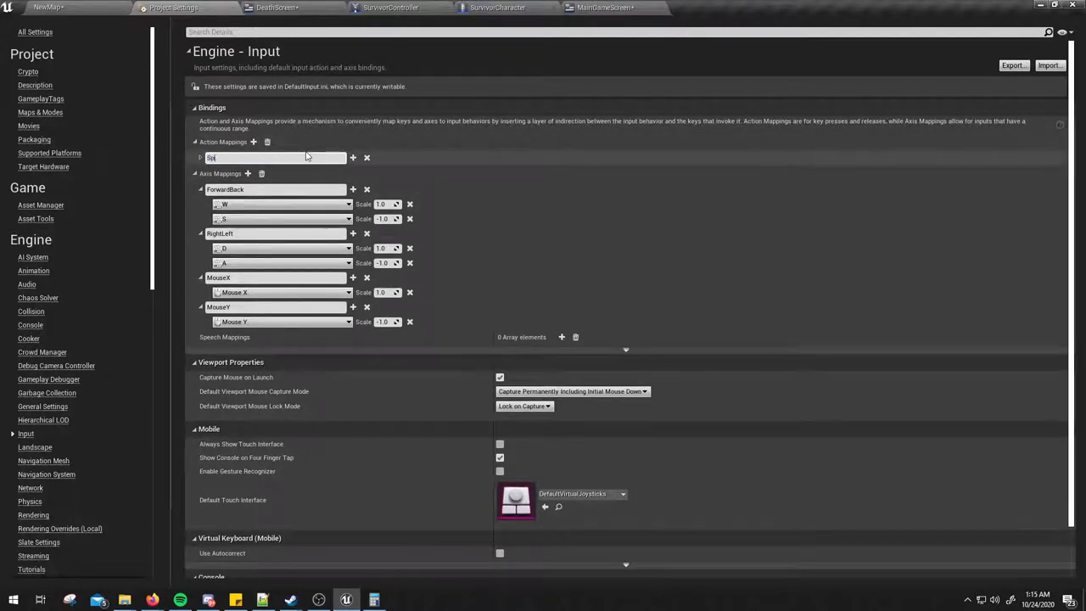
text(Sprint)
key(Return)
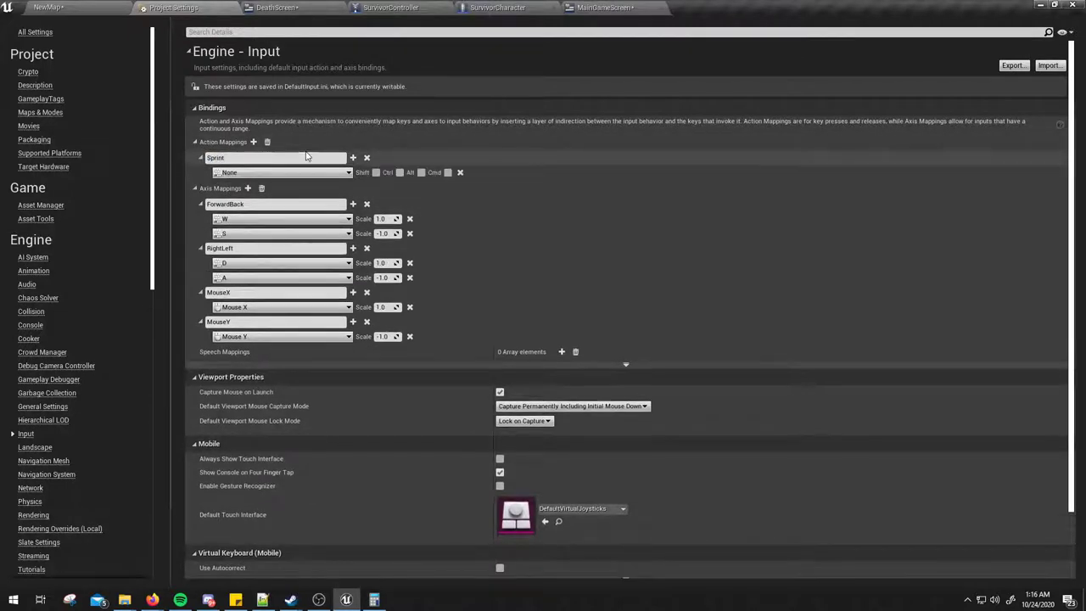
click(304, 173)
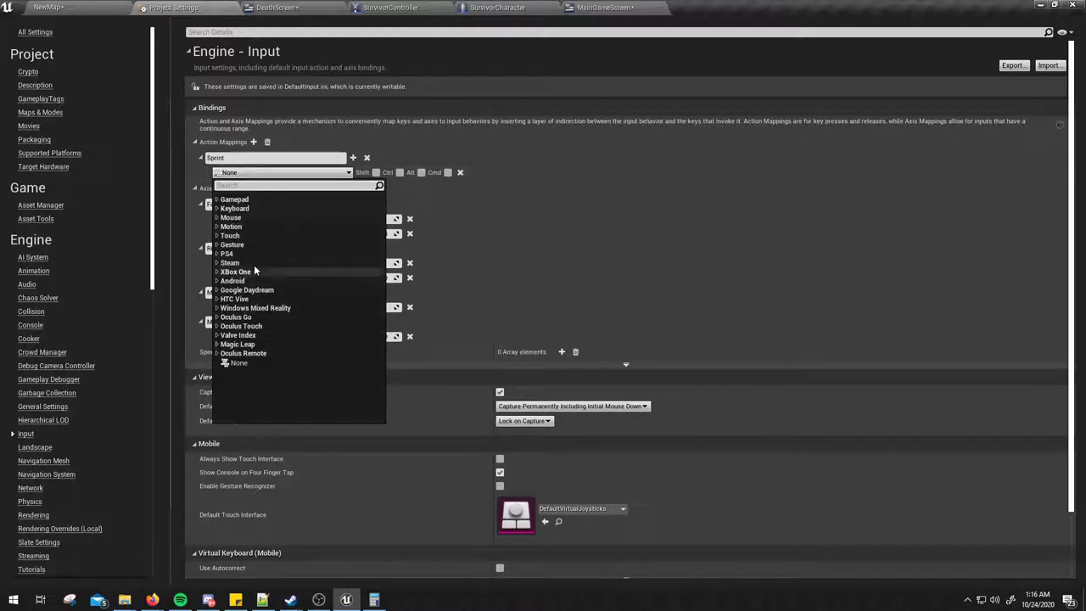
click(224, 209)
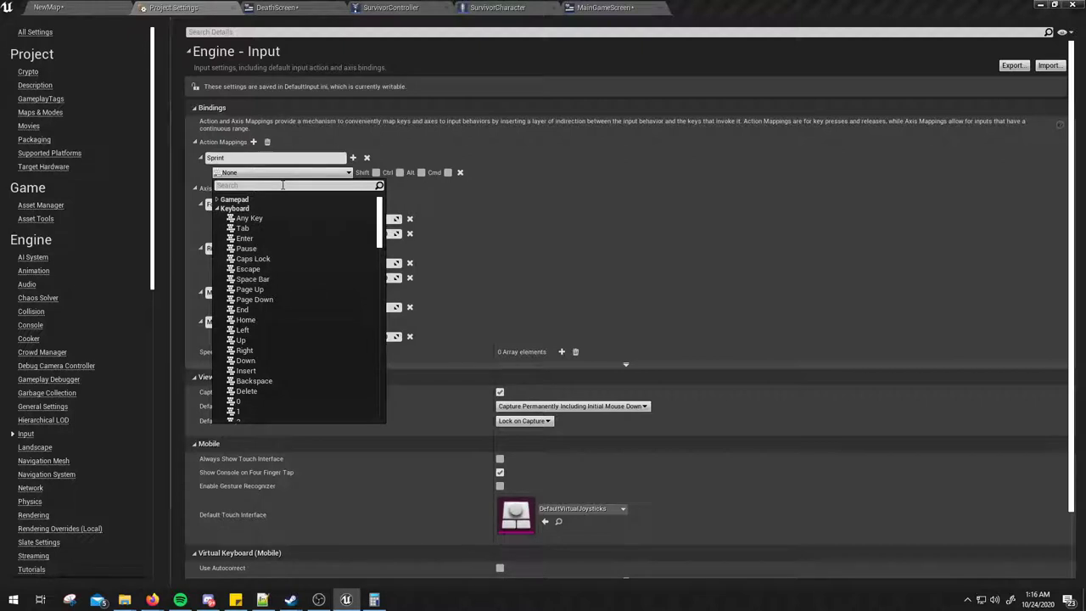
text(left sh)
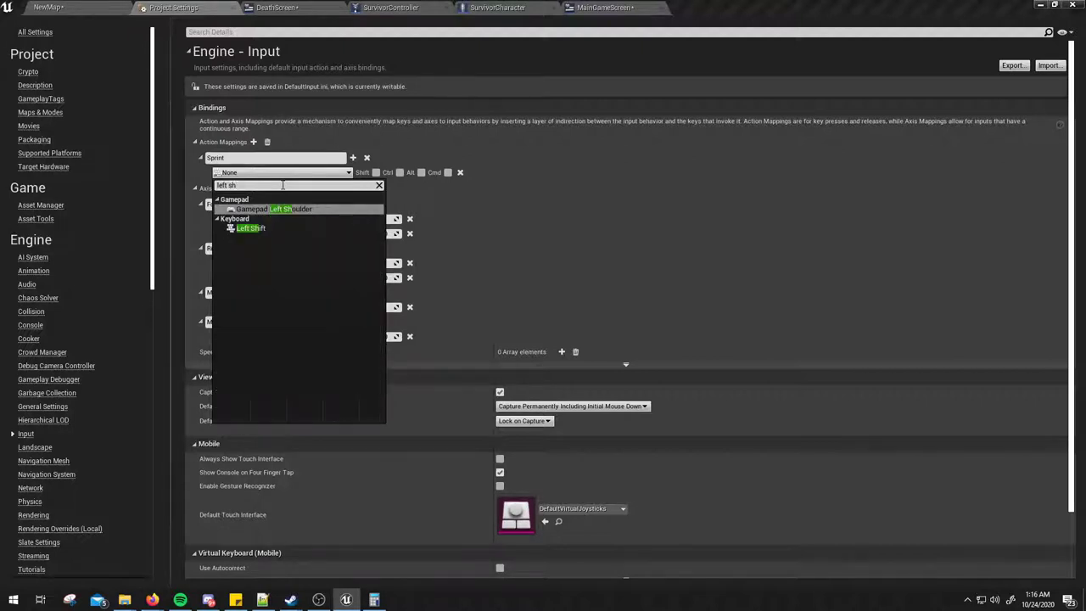
key(Down)
key(Down)
key(Return)
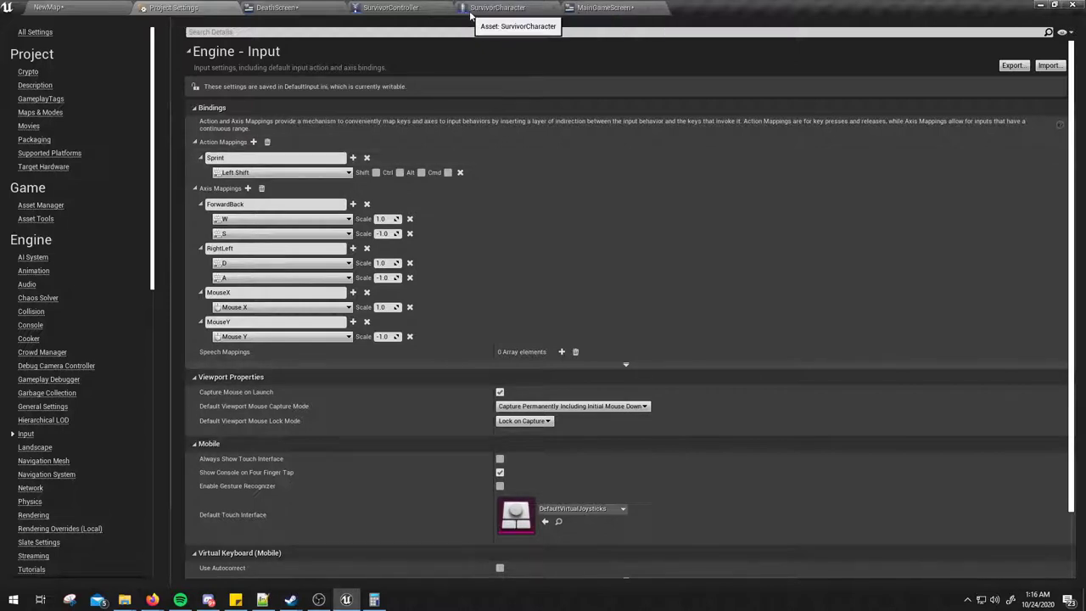
Return to SurvivorController and save all modified assets.
click(398, 12)
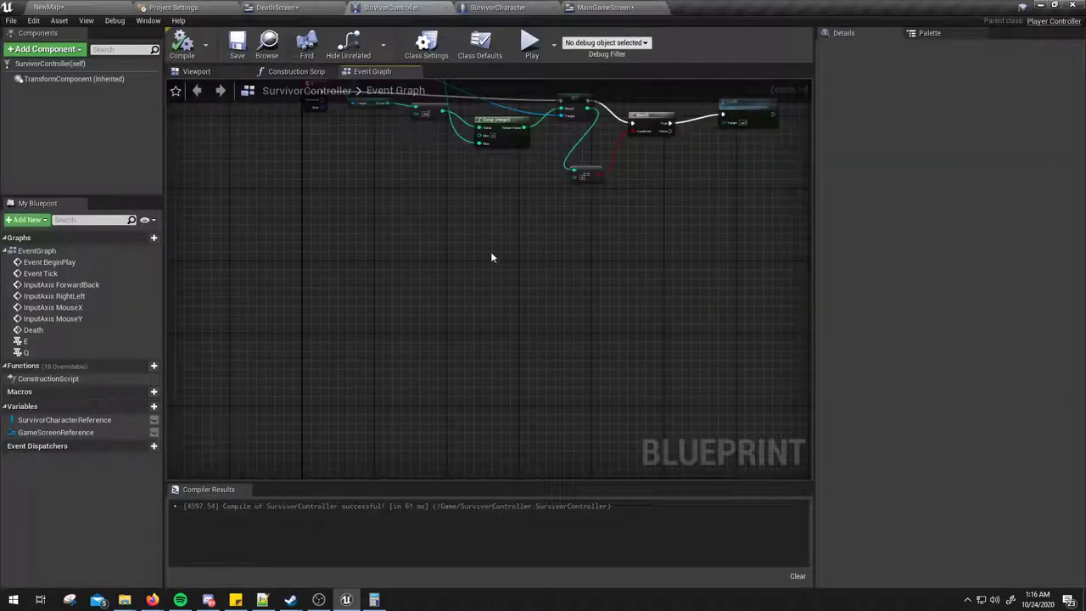
click(11, 20)
click(38, 84)
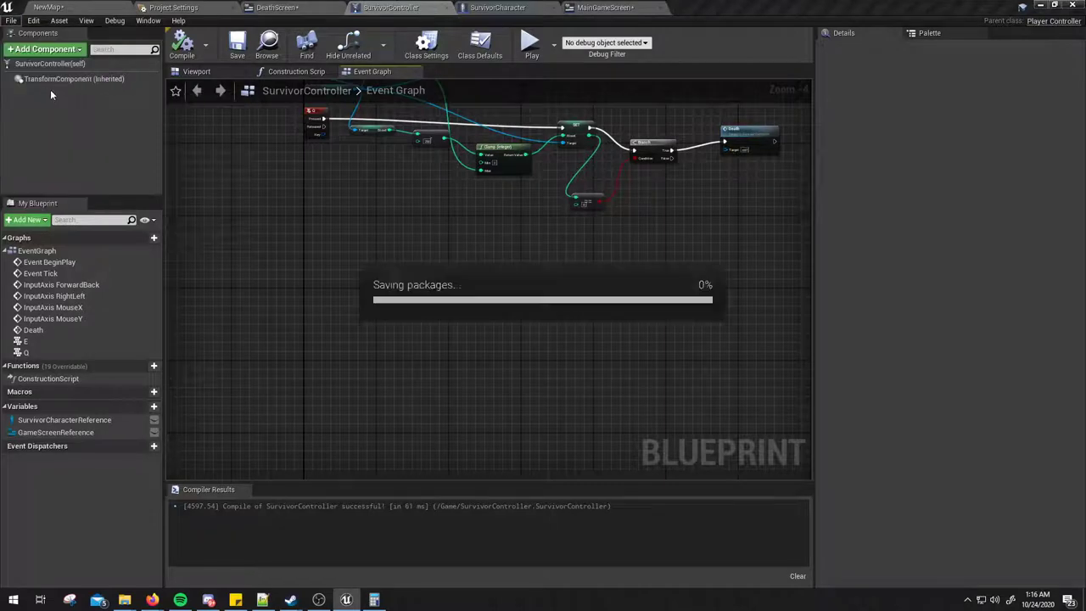
Place an InputAction Sprint event node in the event graph and compile the blueprint.
right_drag(480, 319, 494, 301)
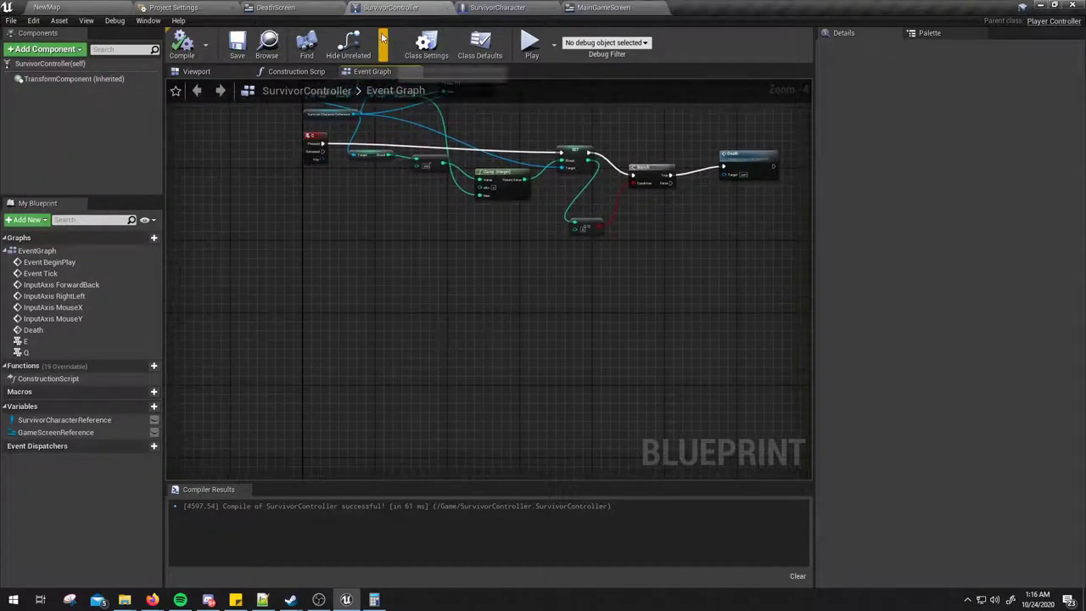
right_click(358, 297)
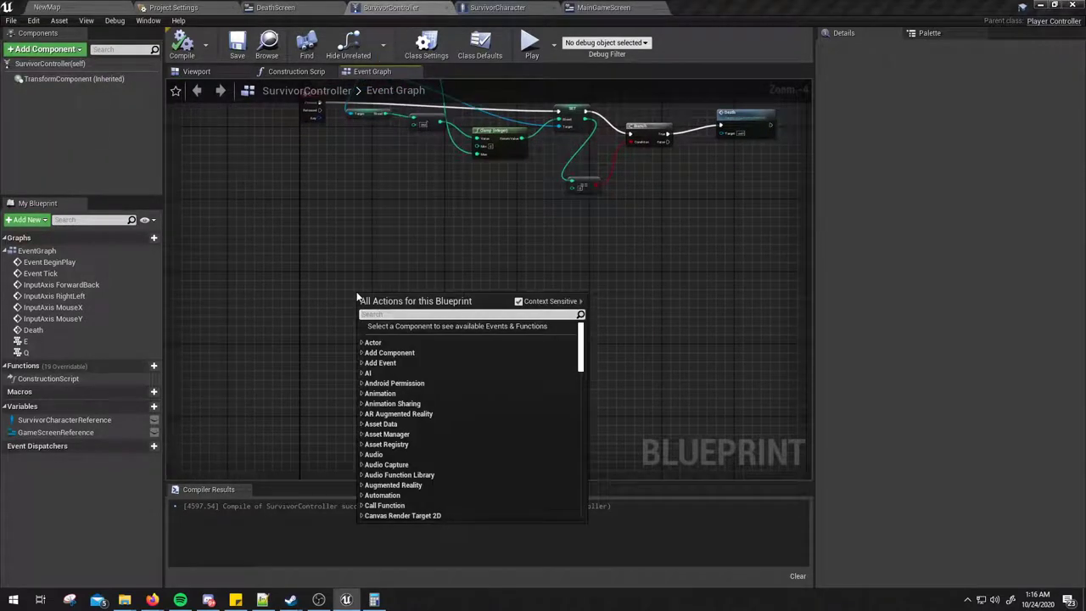
text(sprin)
key(Up)
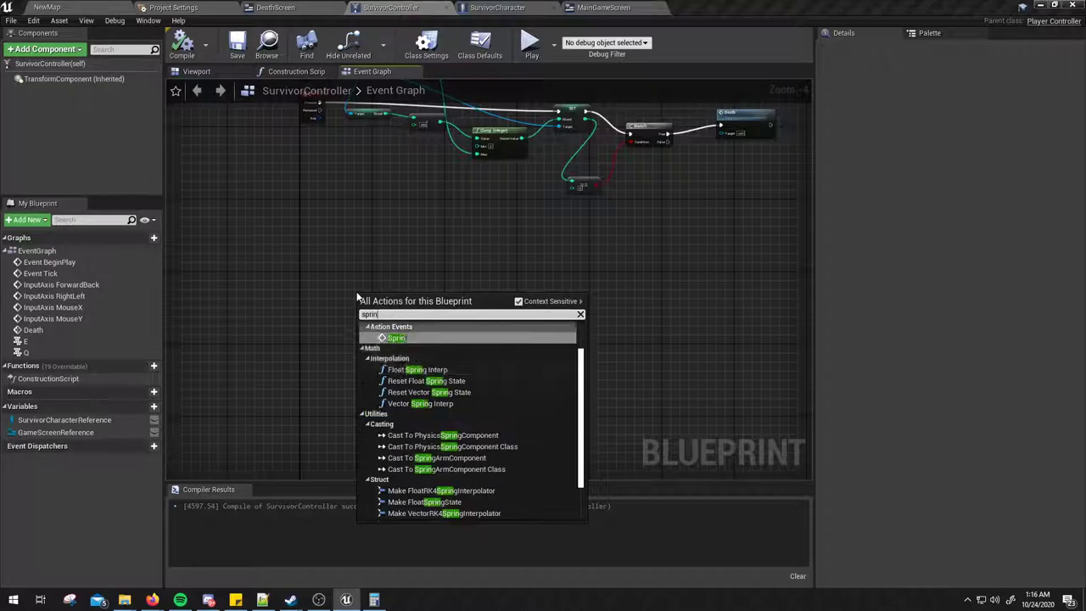
key(Return)
scroll(357, 292, up, 1)
scroll(357, 287, up, 1)
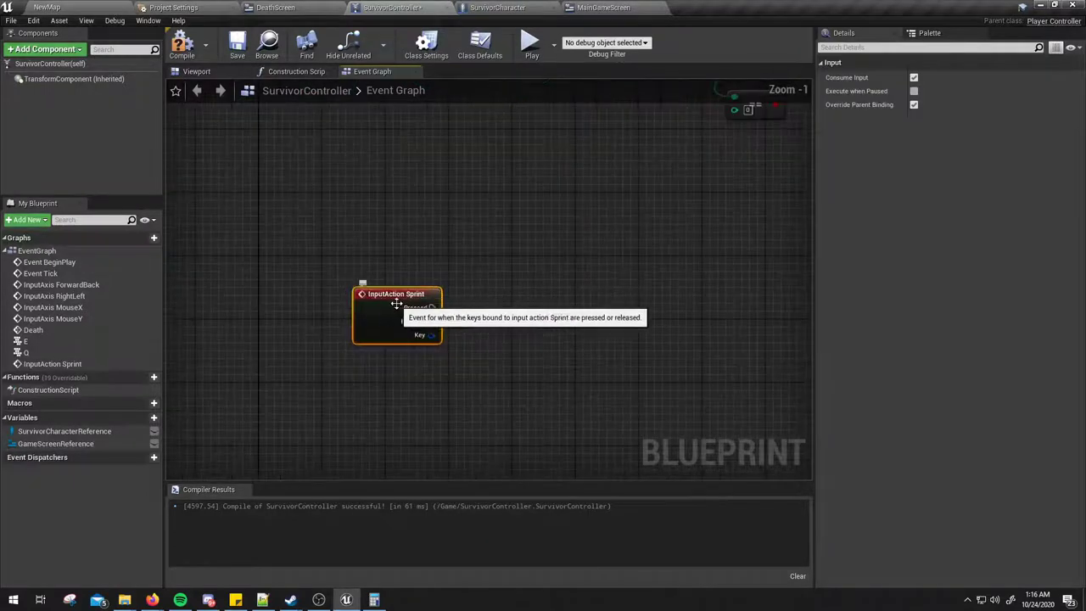
scroll(326, 271, up, 1)
mouse_move(419, 240)
right_down()
mouse_move(362, 216)
mouse_move(342, 161)
right_up()
click(361, 217)
Drag trial wires from the Sprint event's Pressed and Released pins without adding nodes, then open SurvivorCharacter.
click(181, 47)
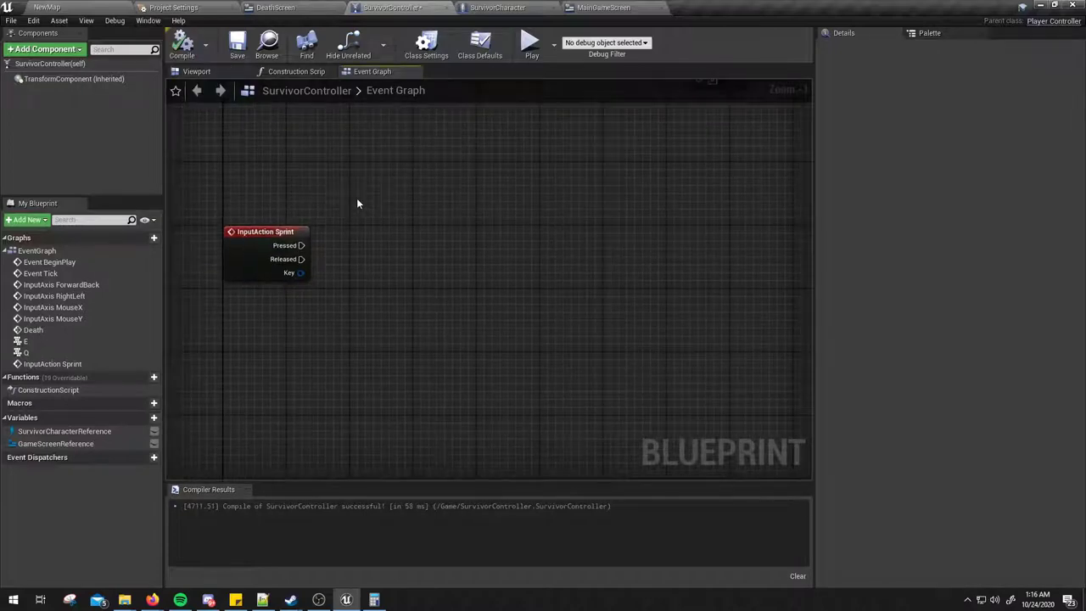
right_drag(430, 255, 440, 285)
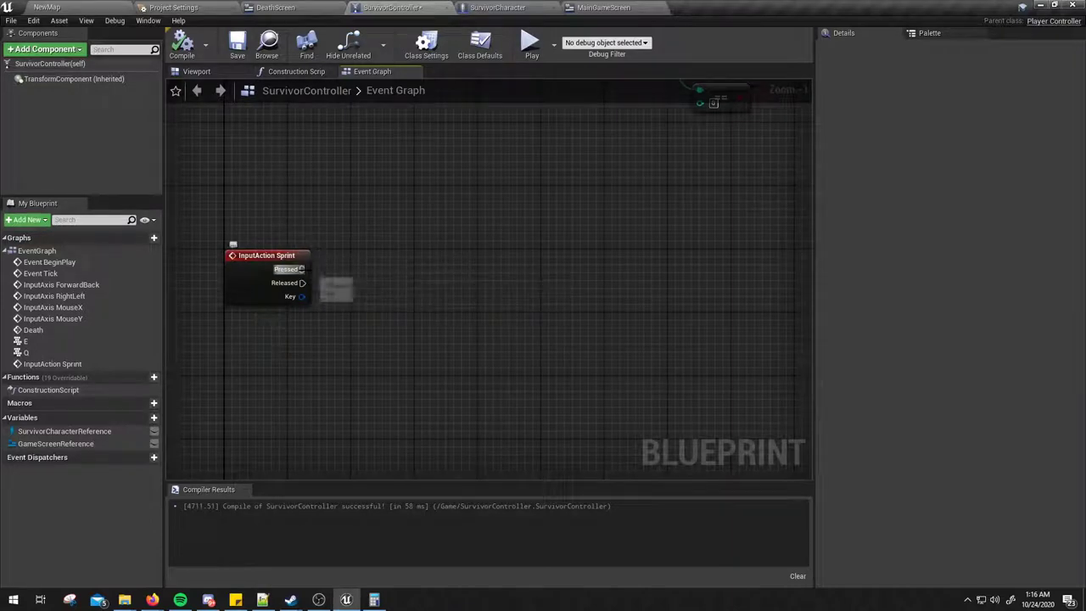
mouse_move(303, 269)
mouse_down()
mouse_move(343, 239)
mouse_move(348, 218)
mouse_up()
key(Escape)
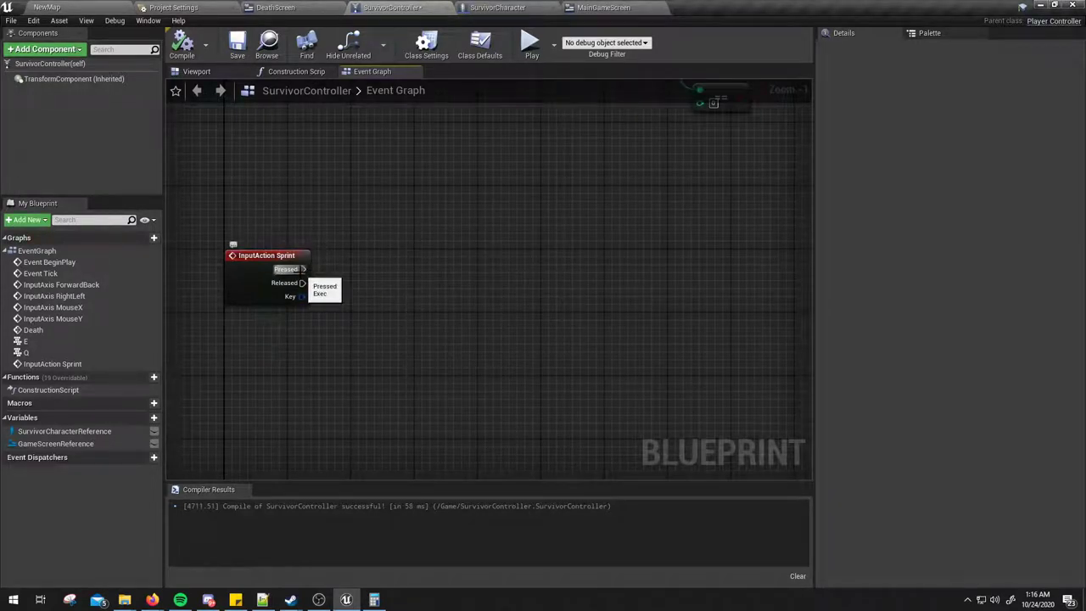
drag(302, 282, 351, 380)
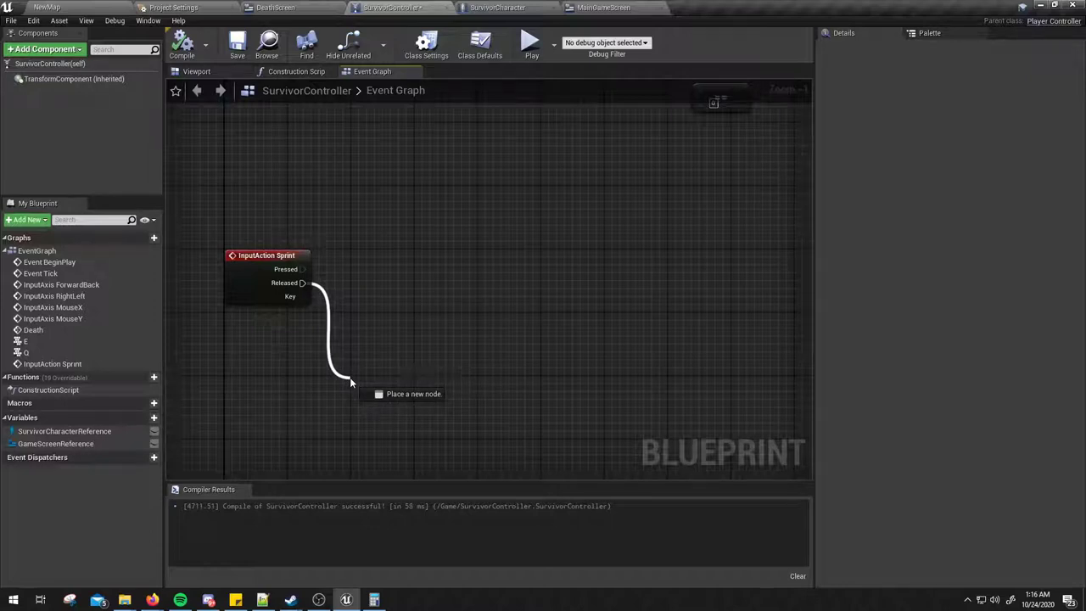
drag(350, 380, 350, 381)
click(328, 188)
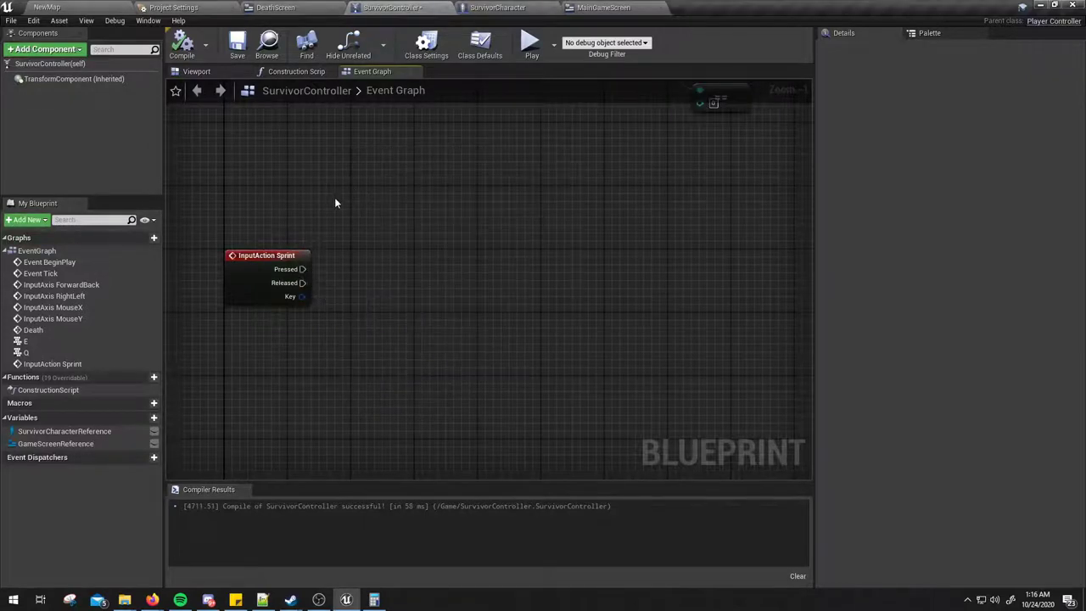
click(514, 7)
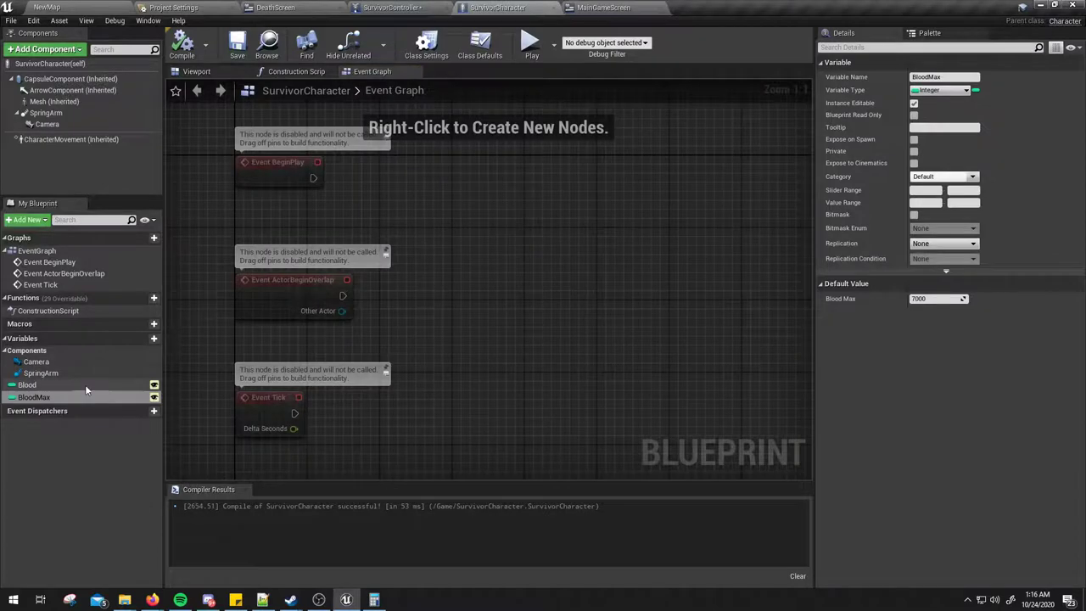
Inspect the existing Blood and BloodMax variables in My Blueprint.
click(31, 387)
click(34, 397)
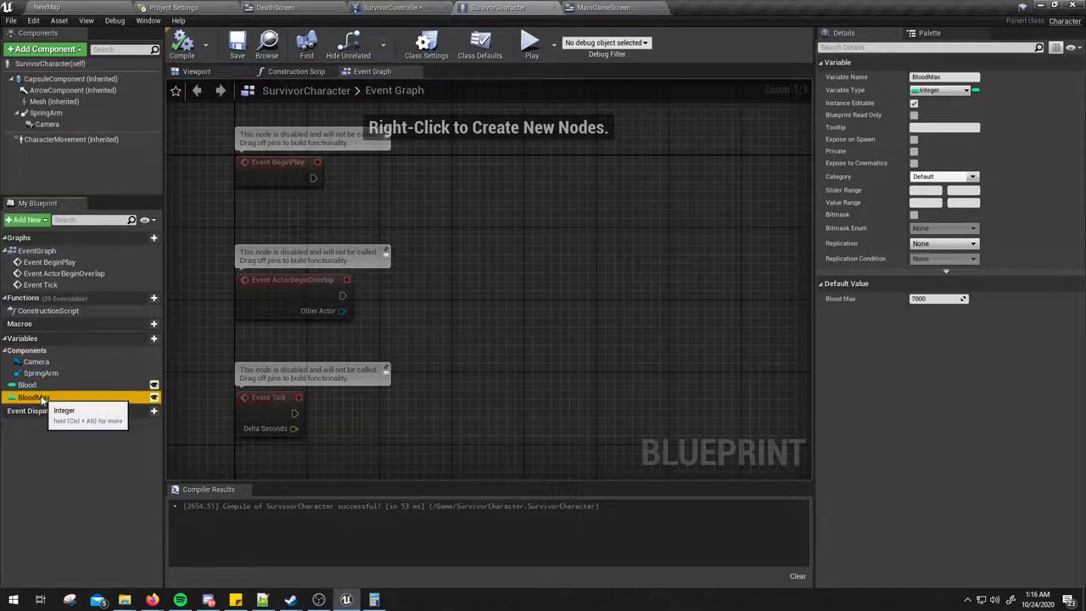
click(30, 385)
click(38, 397)
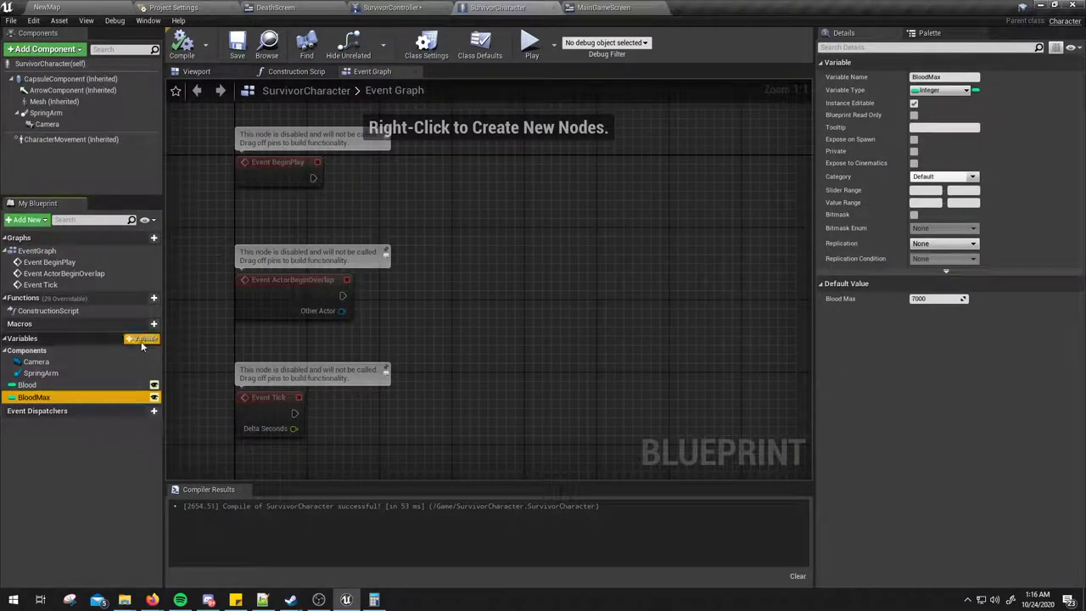
Add a new variable named Stamina to SurvivorCharacter and start another one.
click(142, 339)
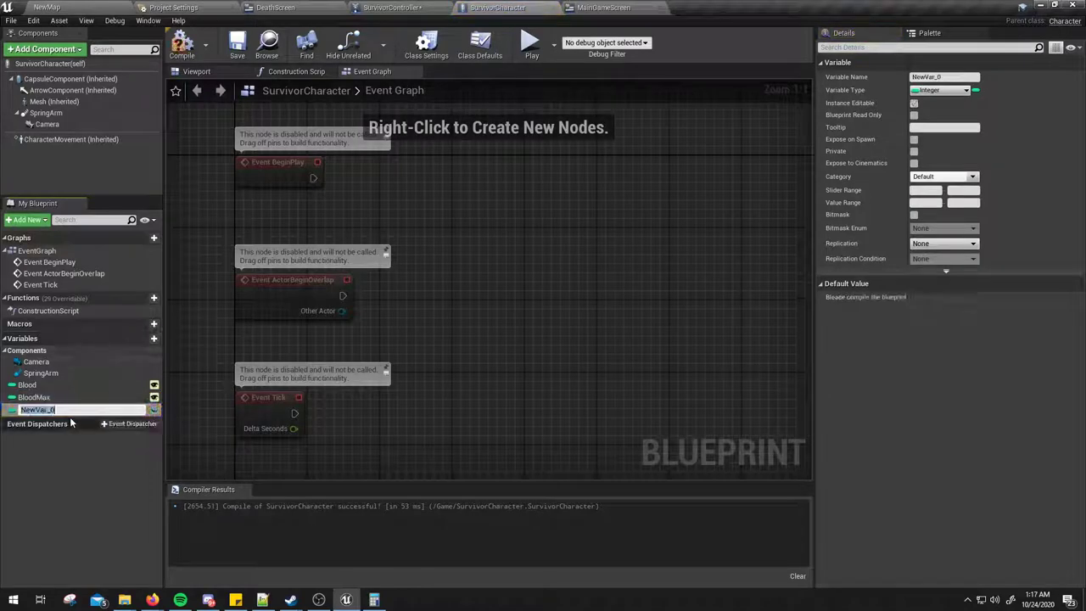
text(Stamina)
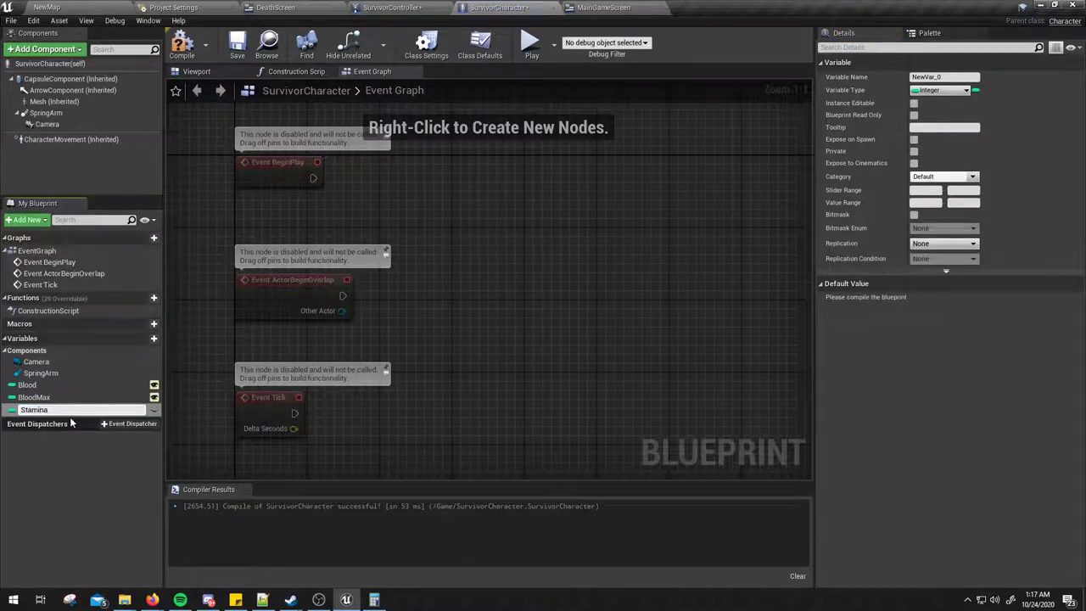
key(Return)
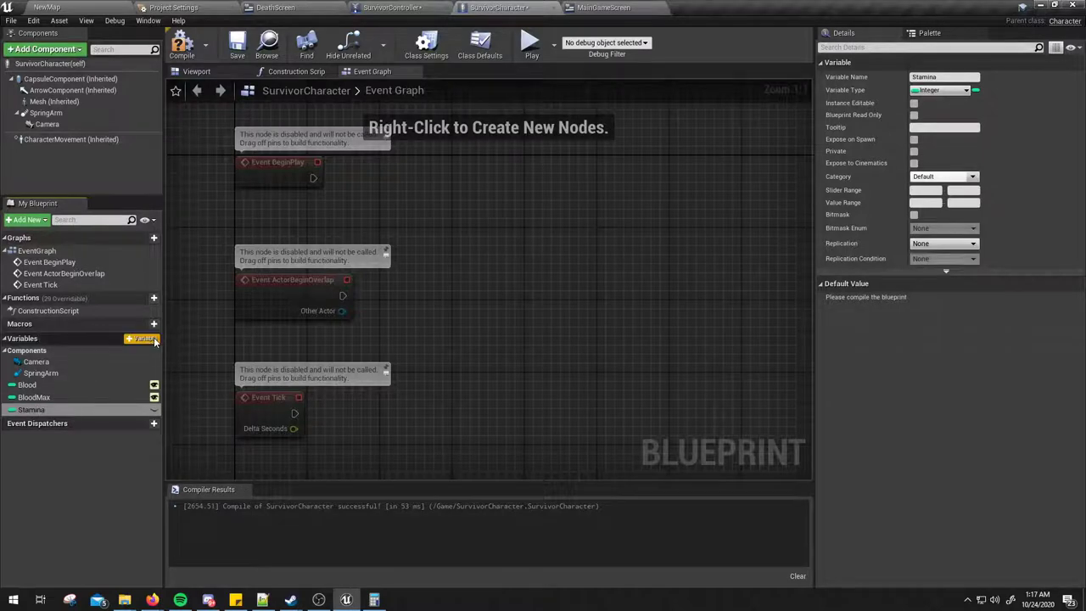
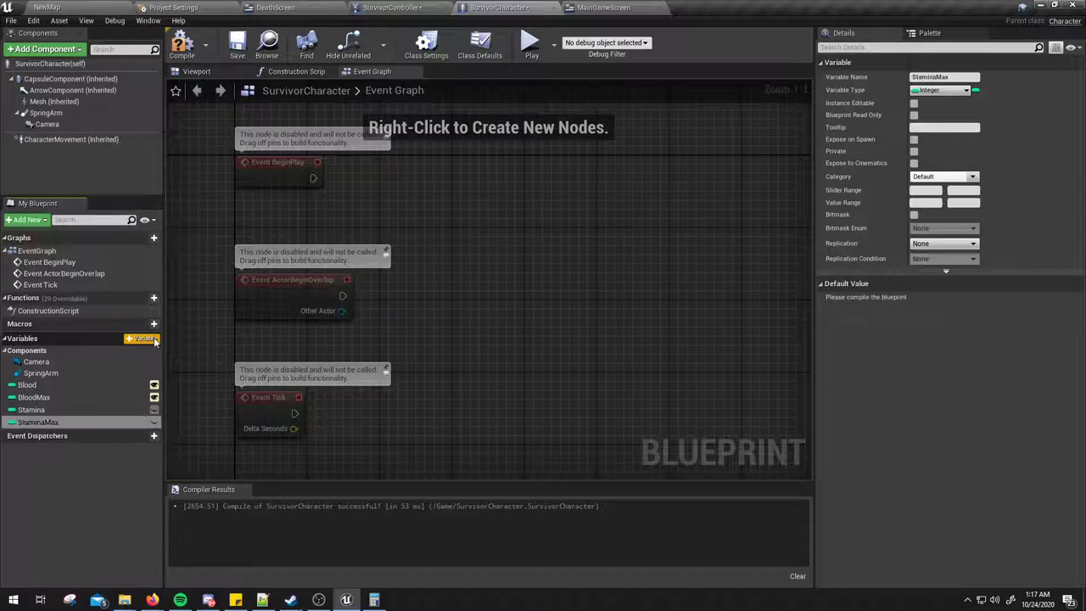
Make SurvivorCharacter's Stamina variable public, compile, and switch to the SurvivorController Event Graph.
click(154, 410)
click(153, 410)
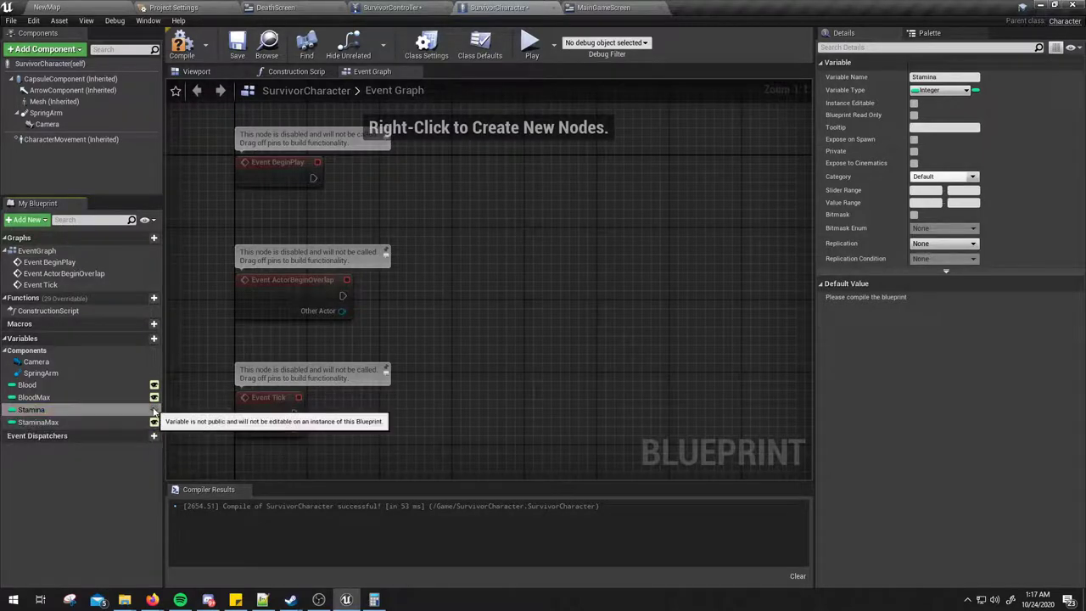
click(182, 47)
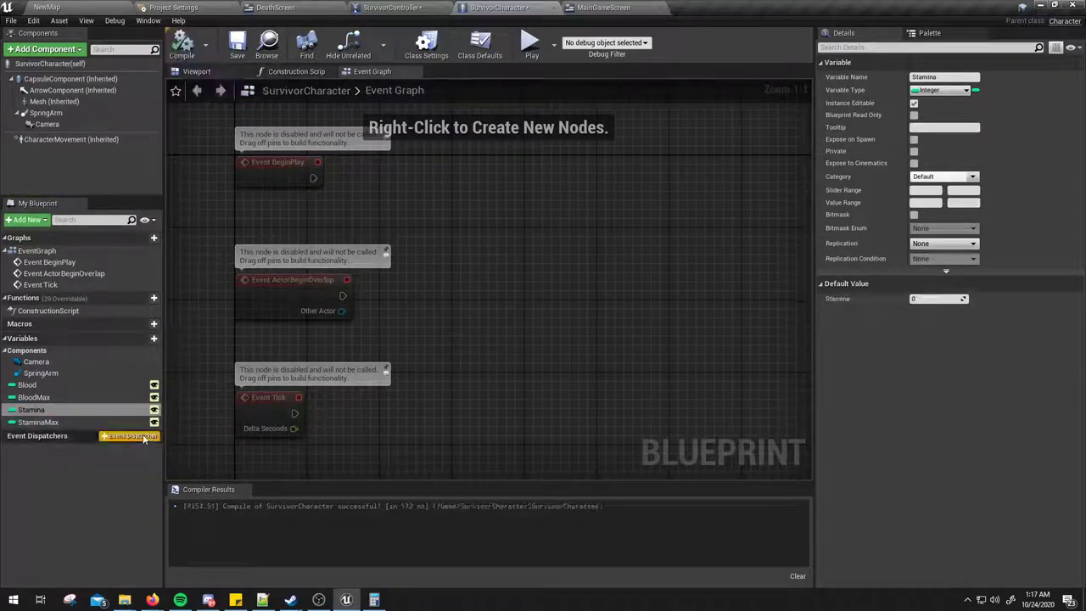
click(397, 10)
scroll(427, 368, down, 1)
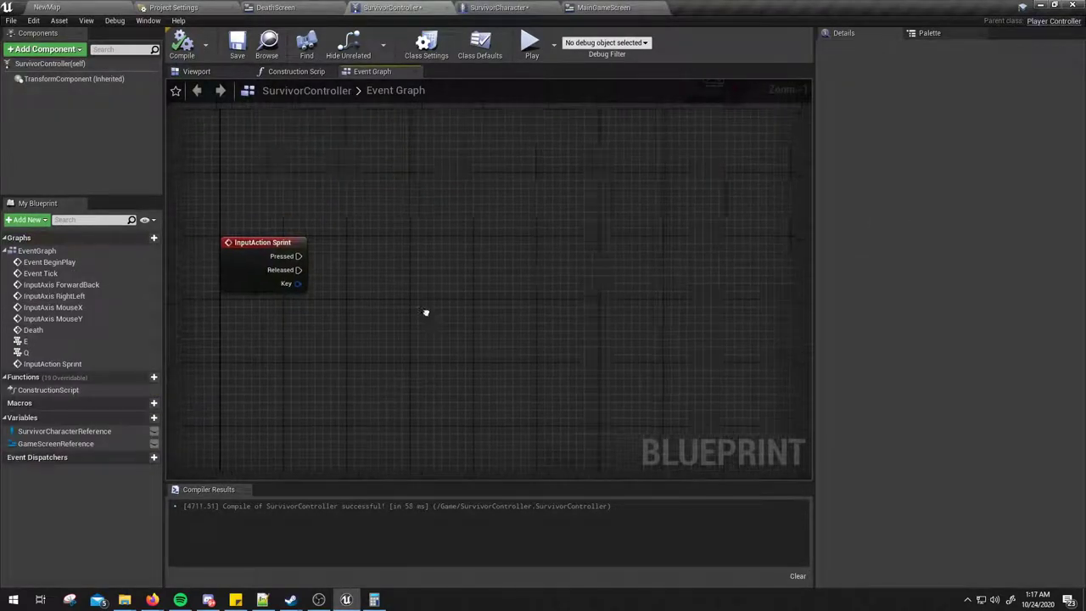
Move the InputAction Sprint event lower in the graph and recompile the controller.
click(192, 58)
right_drag(363, 293, 413, 157)
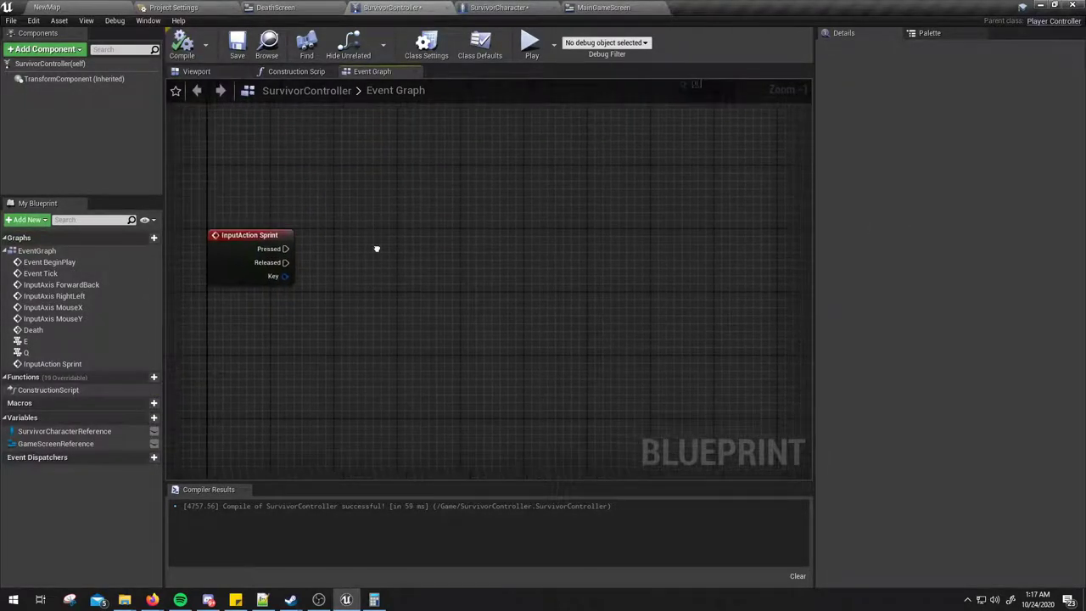
drag(255, 167, 255, 293)
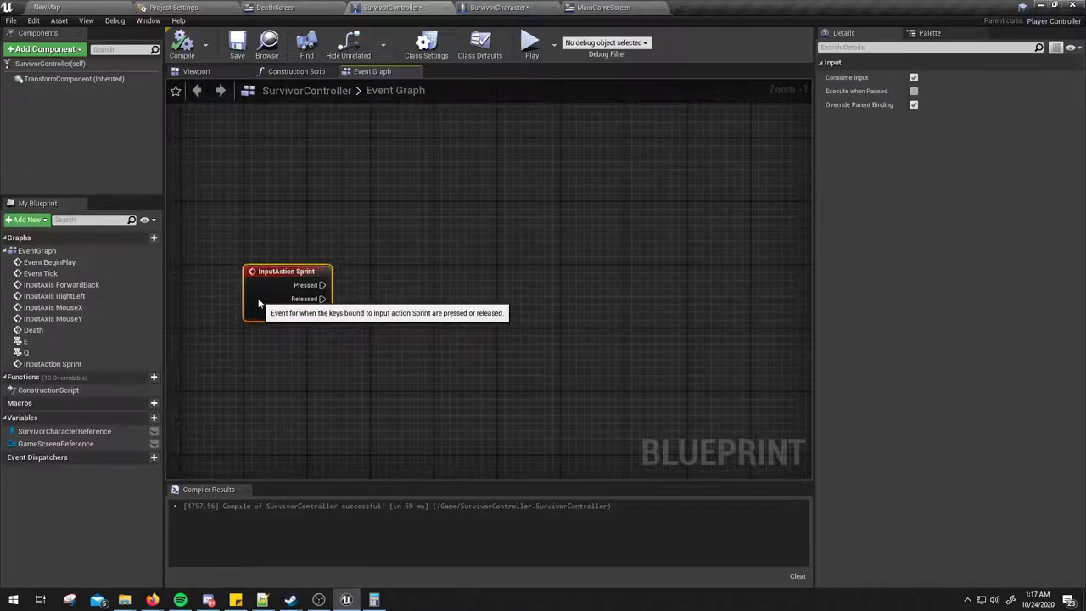
click(306, 211)
click(182, 47)
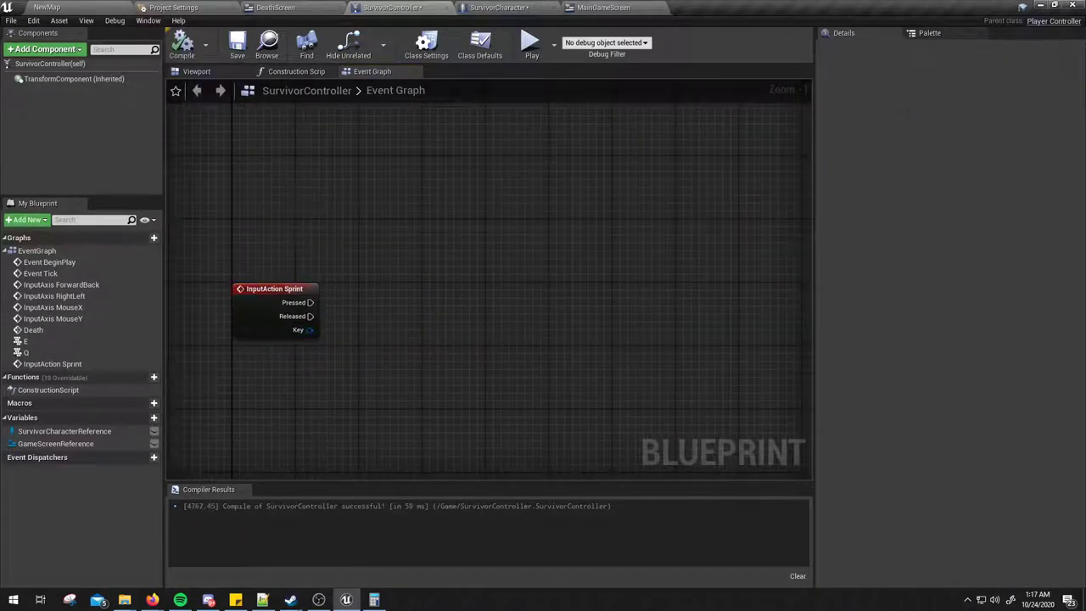
right_drag(305, 291, 277, 292)
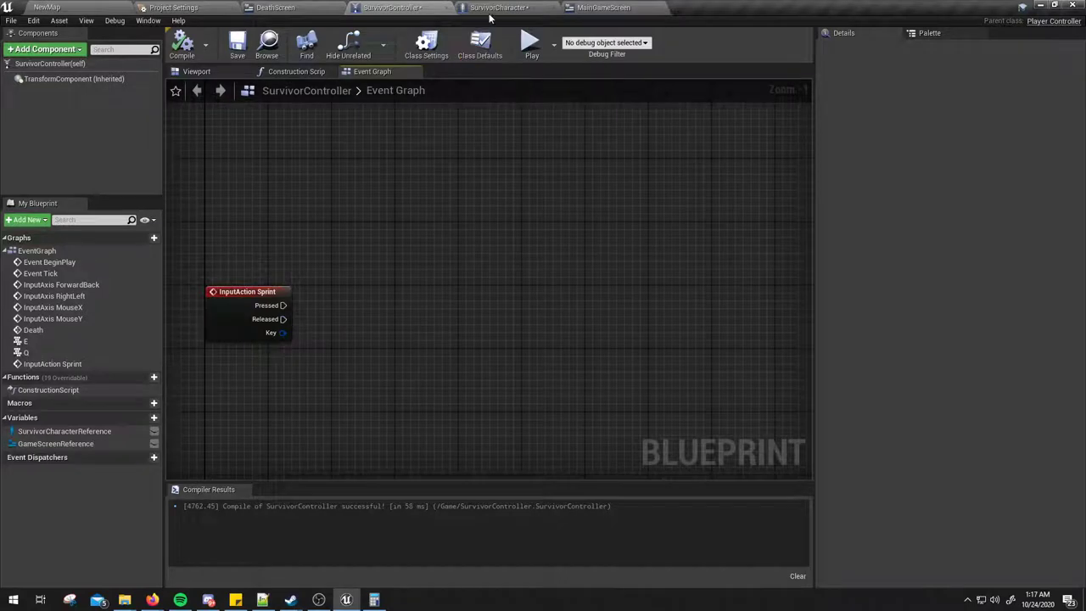
Place a Survivor Character Reference getter above InputAction Sprint and compile.
drag(51, 431, 208, 231)
right_drag(347, 307, 346, 283)
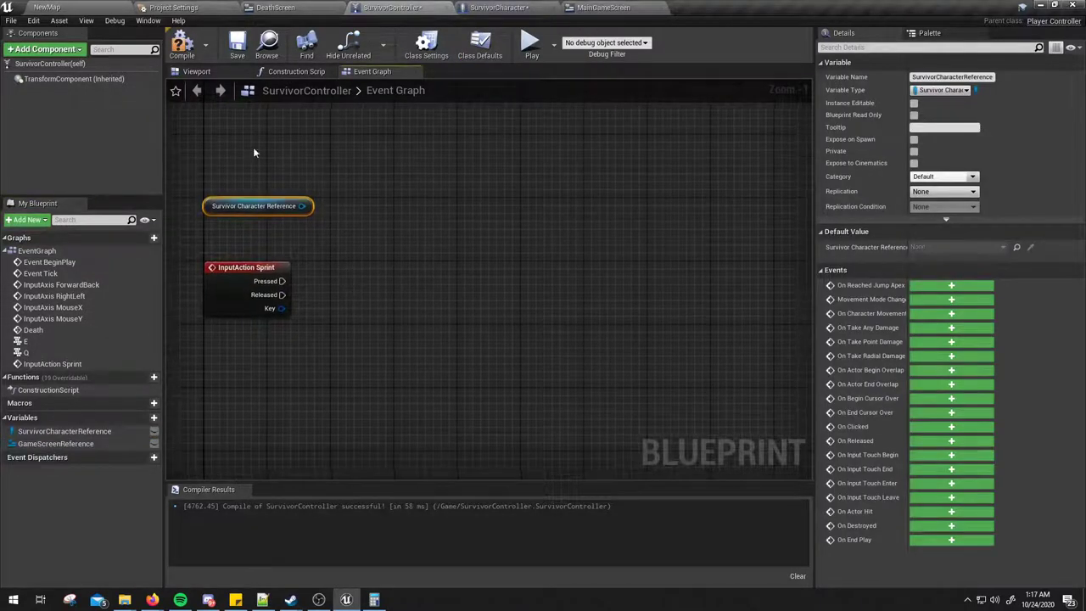
click(186, 46)
right_drag(360, 195, 375, 176)
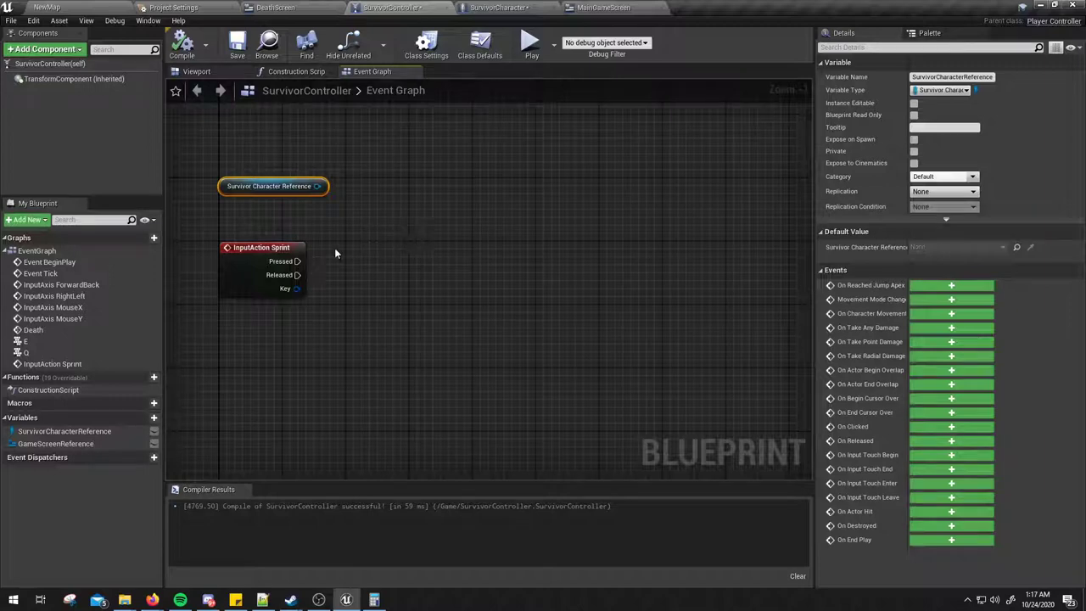
Pull wires from the Sprint Pressed pin to browse actions without adding a node.
drag(297, 261, 345, 240)
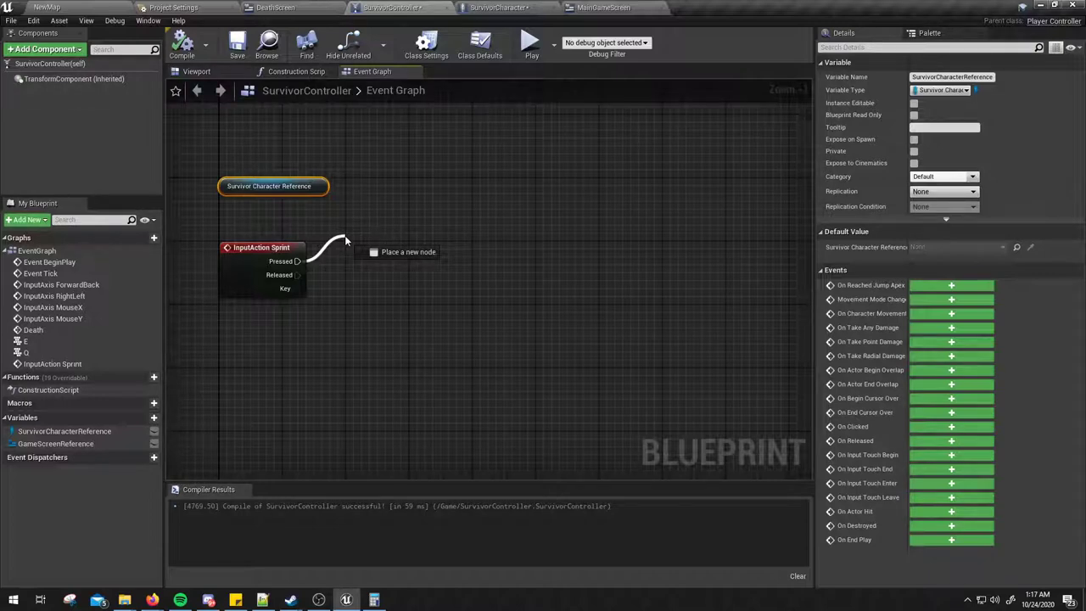
drag(345, 240, 343, 235)
click(343, 208)
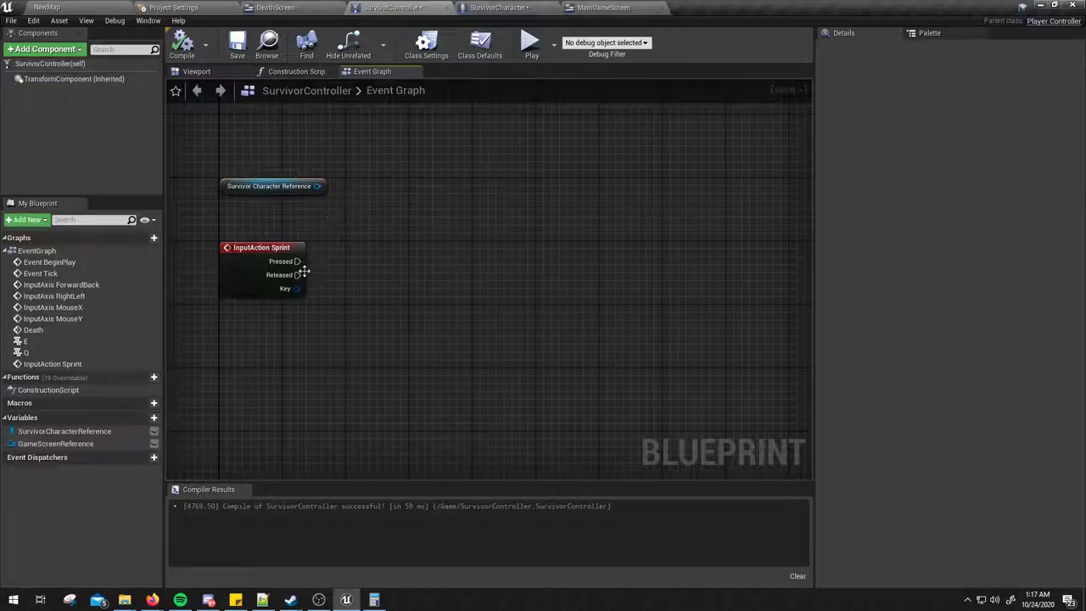
drag(297, 261, 348, 258)
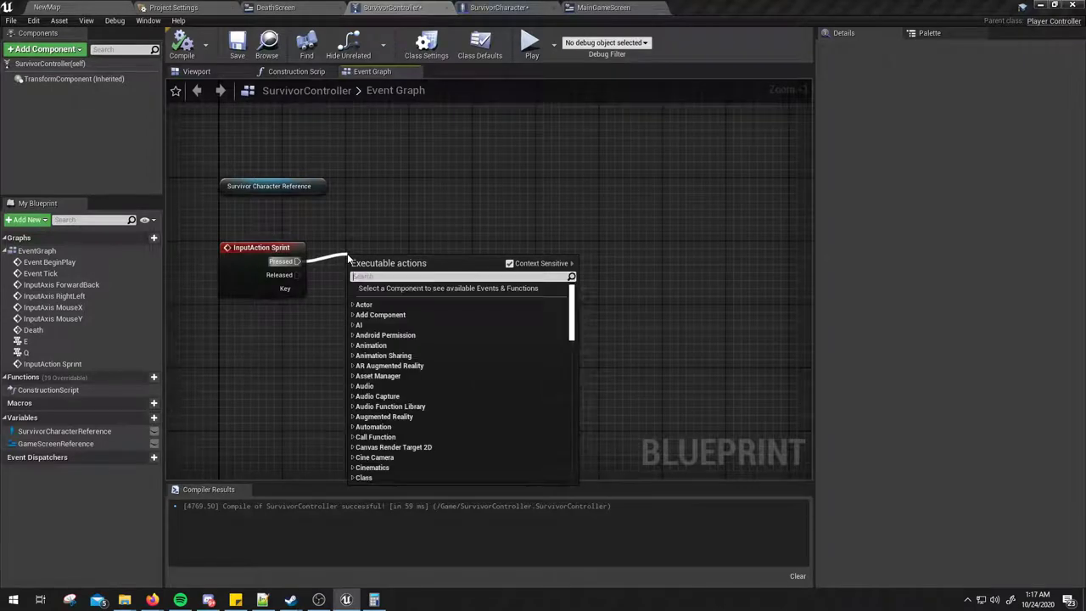
Add Get Stamina from the character reference's output, line both nodes up, and compile.
click(299, 188)
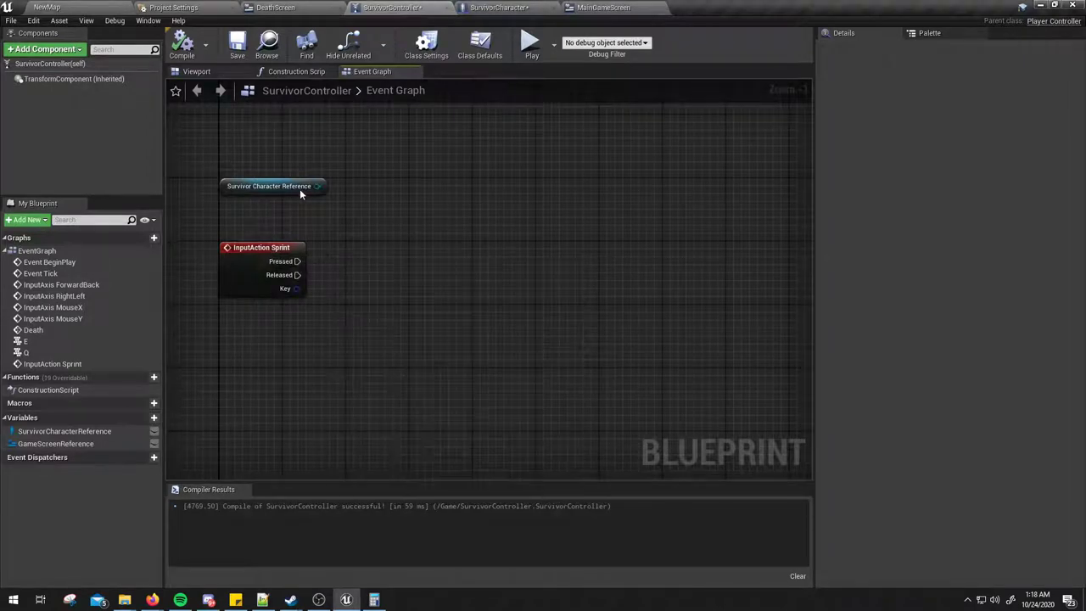
mouse_move(318, 186)
mouse_down()
mouse_move(324, 222)
mouse_move(337, 229)
mouse_up()
text(get stami)
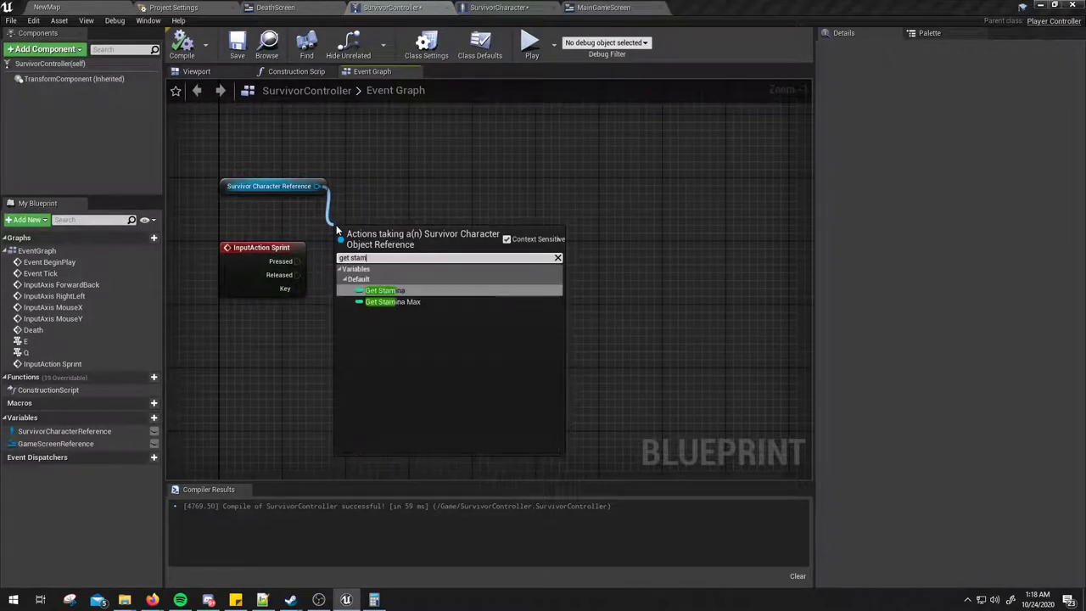
key(Return)
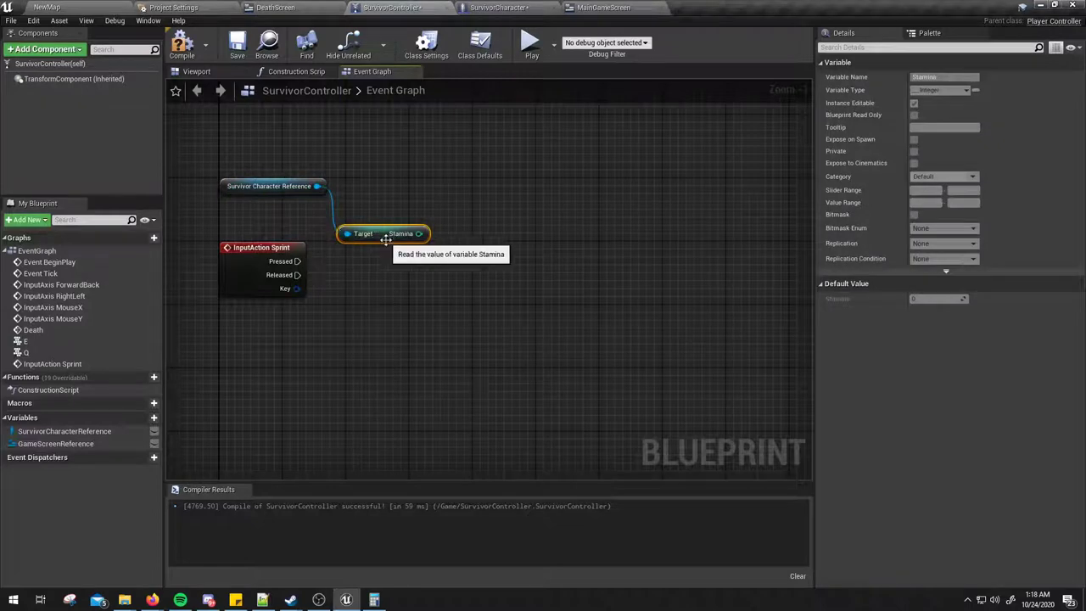
drag(385, 236, 266, 222)
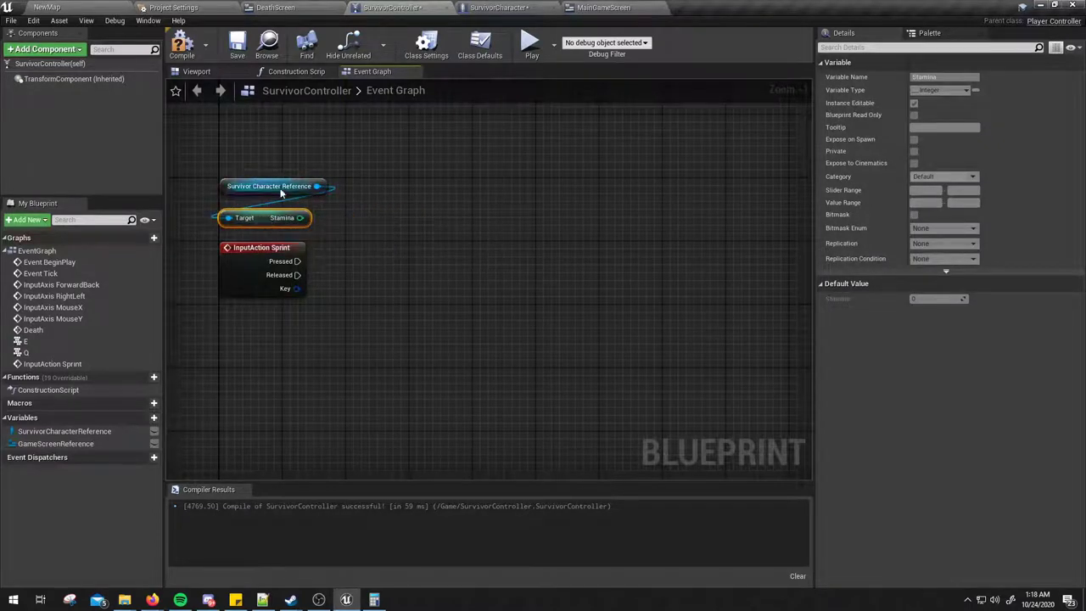
right_drag(256, 191, 424, 191)
drag(424, 191, 310, 231)
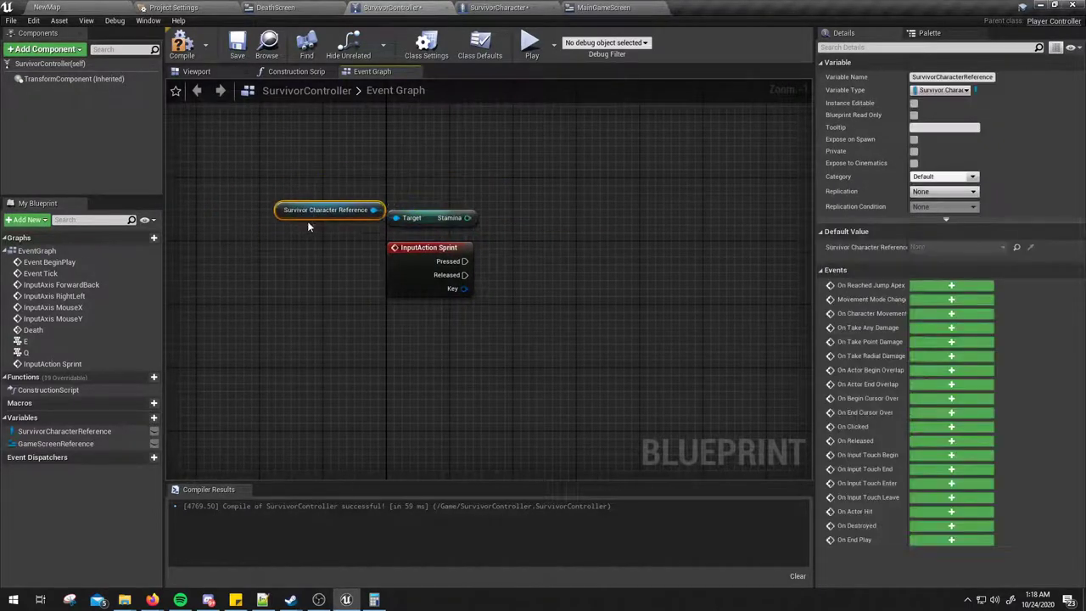
mouse_move(518, 227)
right_down()
mouse_move(395, 221)
mouse_move(417, 206)
right_up()
click(395, 227)
click(182, 43)
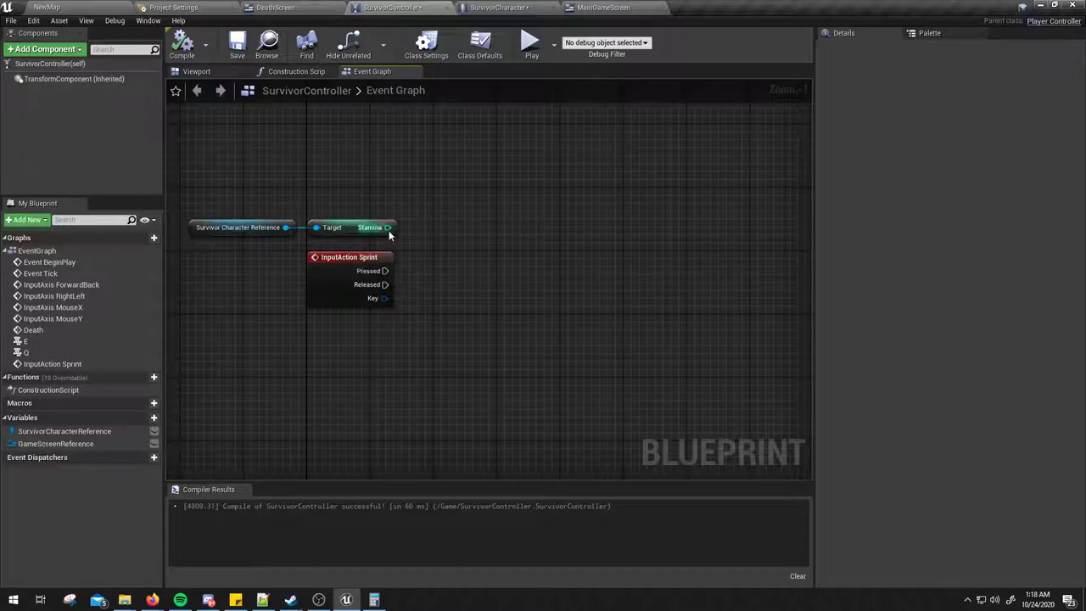
Add a '>' integer comparison node fed by the Stamina output.
drag(387, 227, 457, 260)
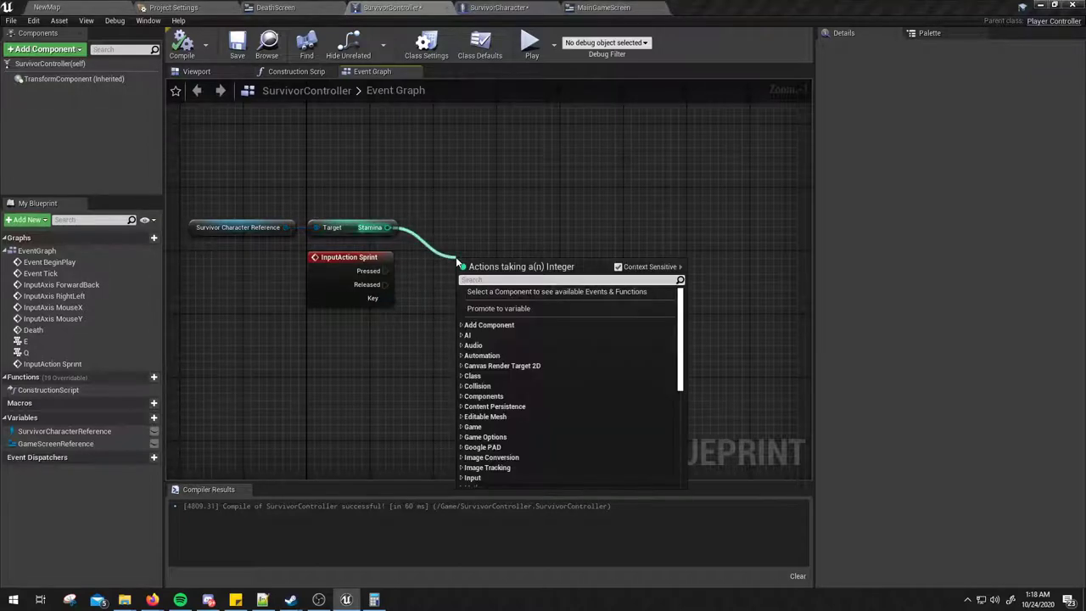
text(<)
key(BackSpace)
text(>)
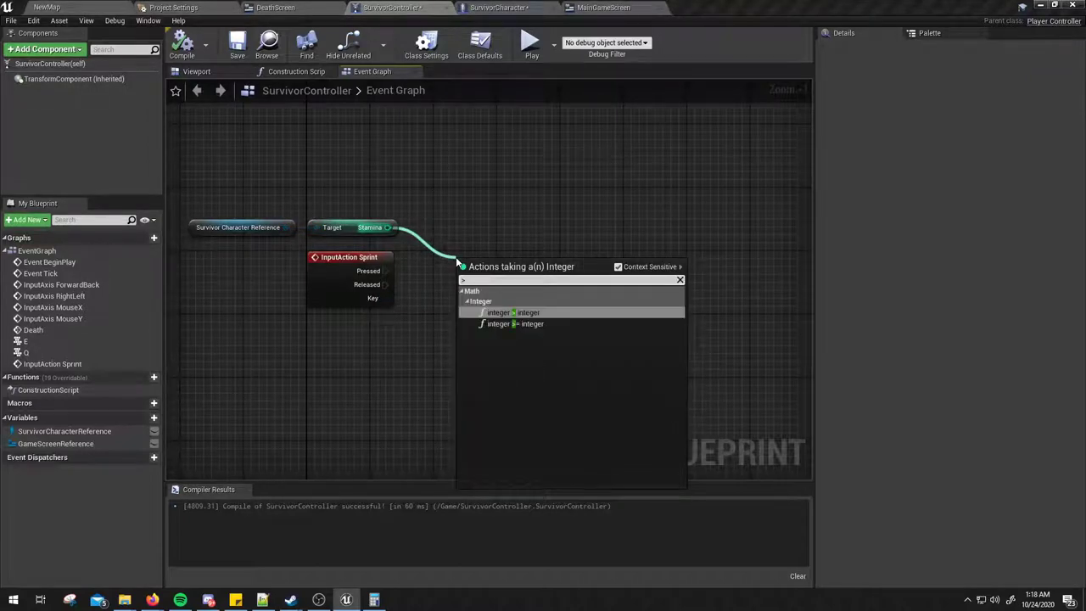
key(Return)
drag(509, 278, 470, 233)
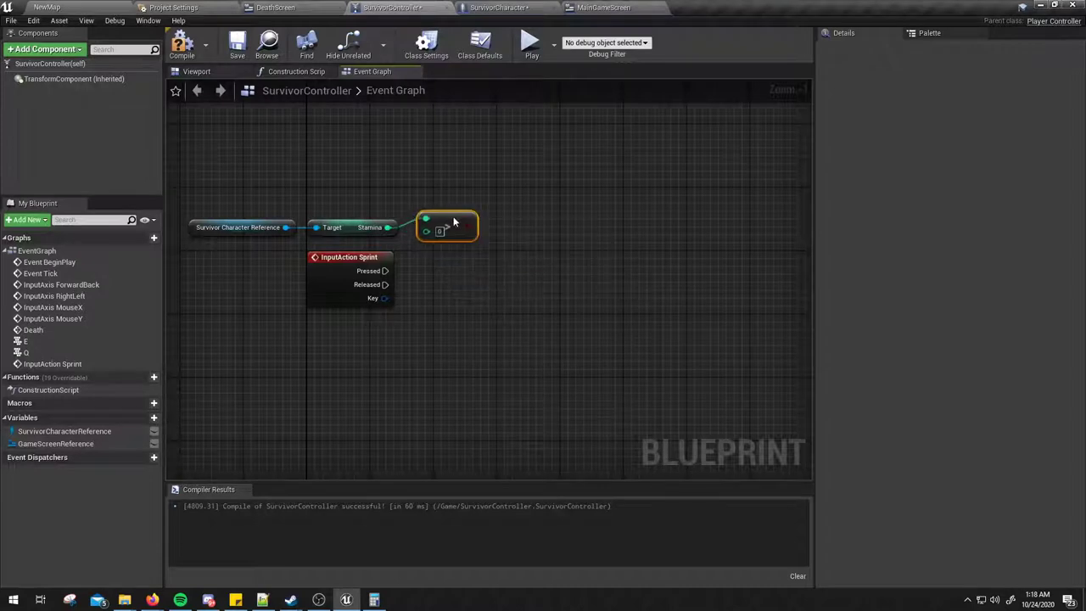
right_drag(566, 259, 530, 256)
Add a Branch node with the comparison result wired into its Condition.
drag(414, 220, 472, 253)
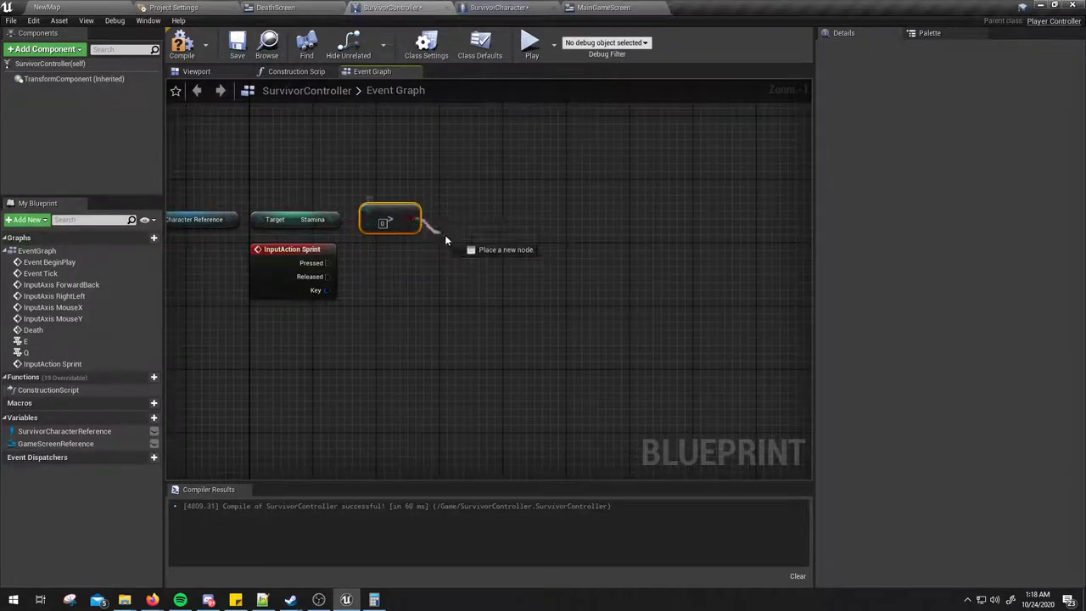
click(479, 223)
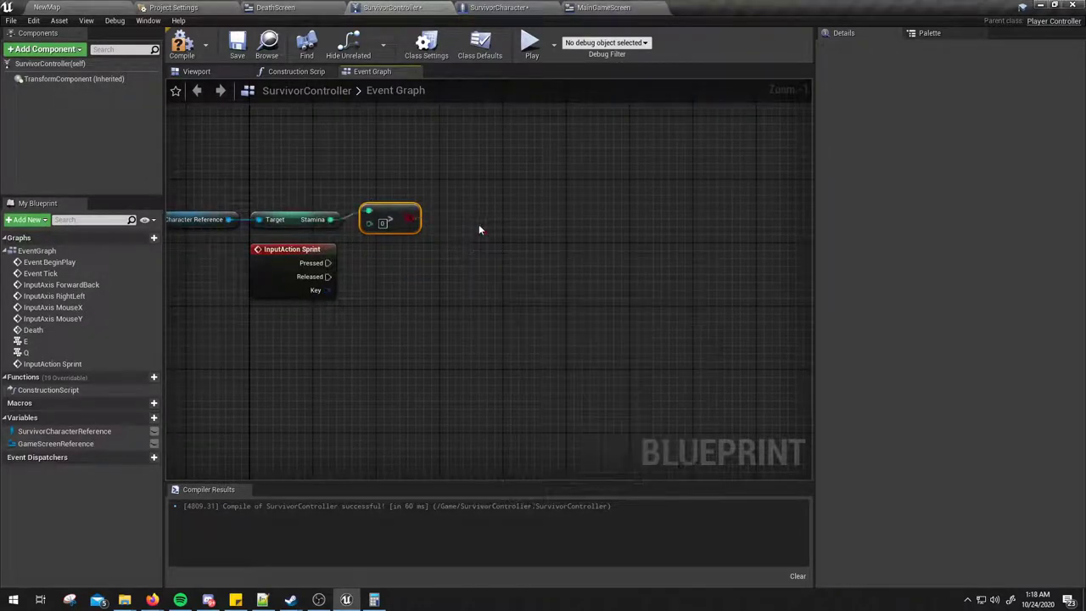
click(474, 221)
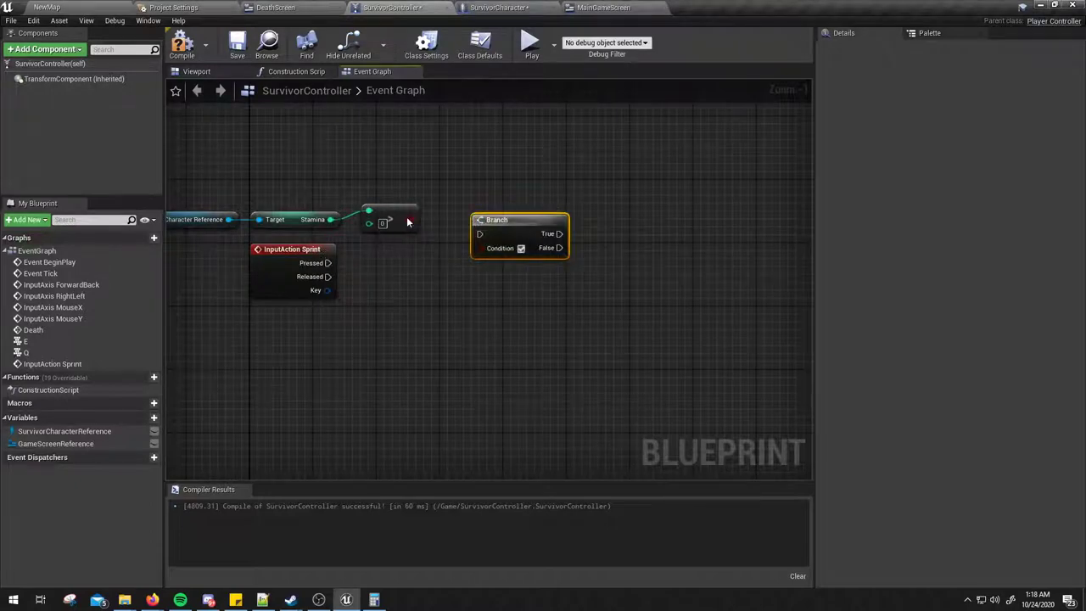
drag(411, 219, 480, 248)
right_drag(382, 263, 435, 274)
Place the Branch beside InputAction Sprint and connect Sprint Pressed to its exec input.
click(223, 229)
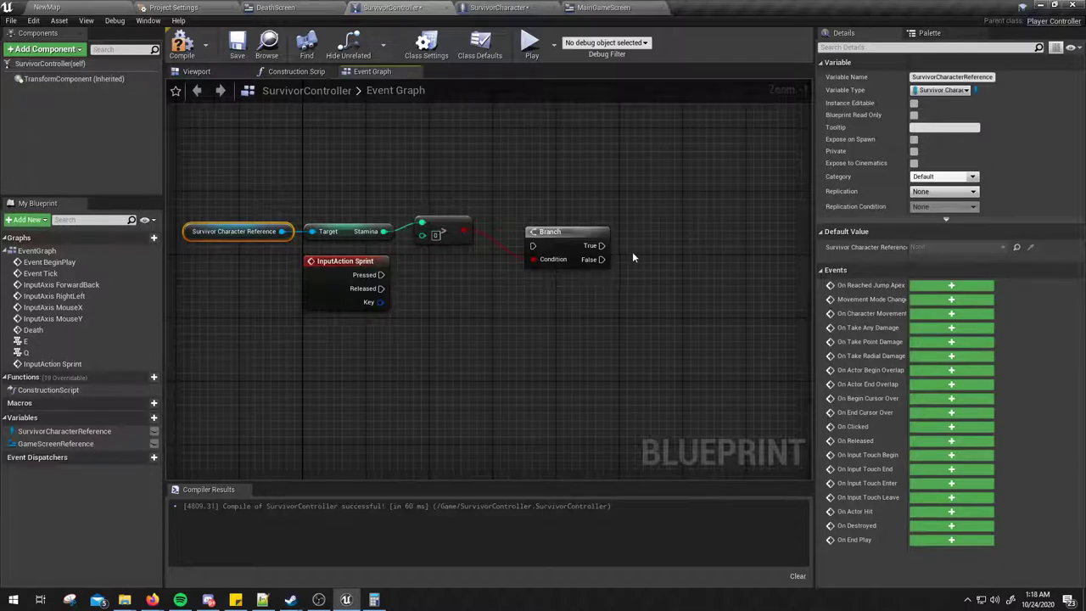
right_drag(602, 240, 514, 247)
click(502, 253)
drag(504, 253, 616, 203)
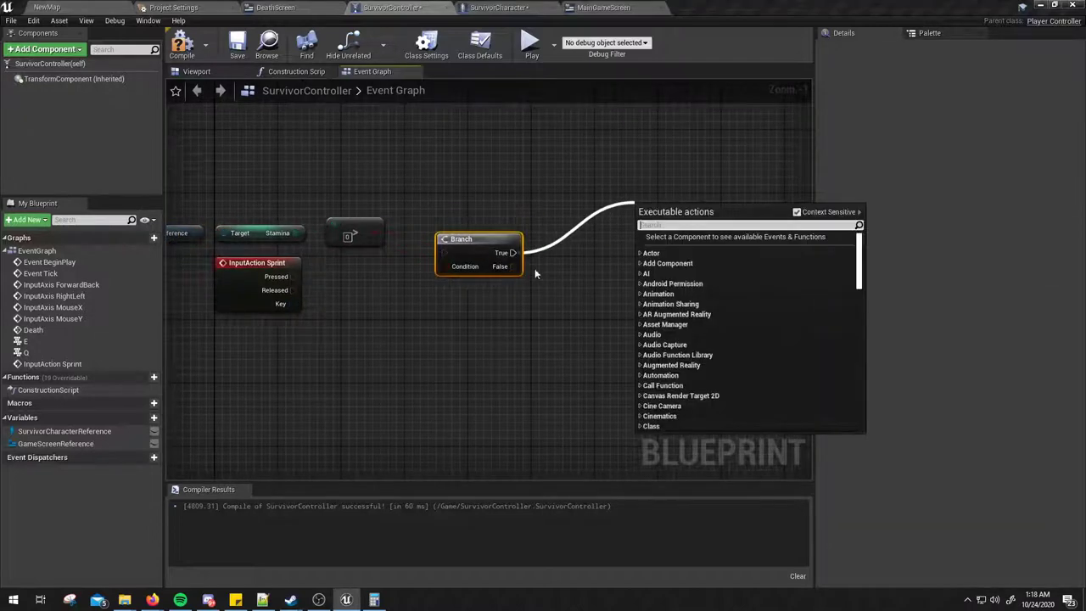
drag(512, 266, 618, 350)
click(545, 232)
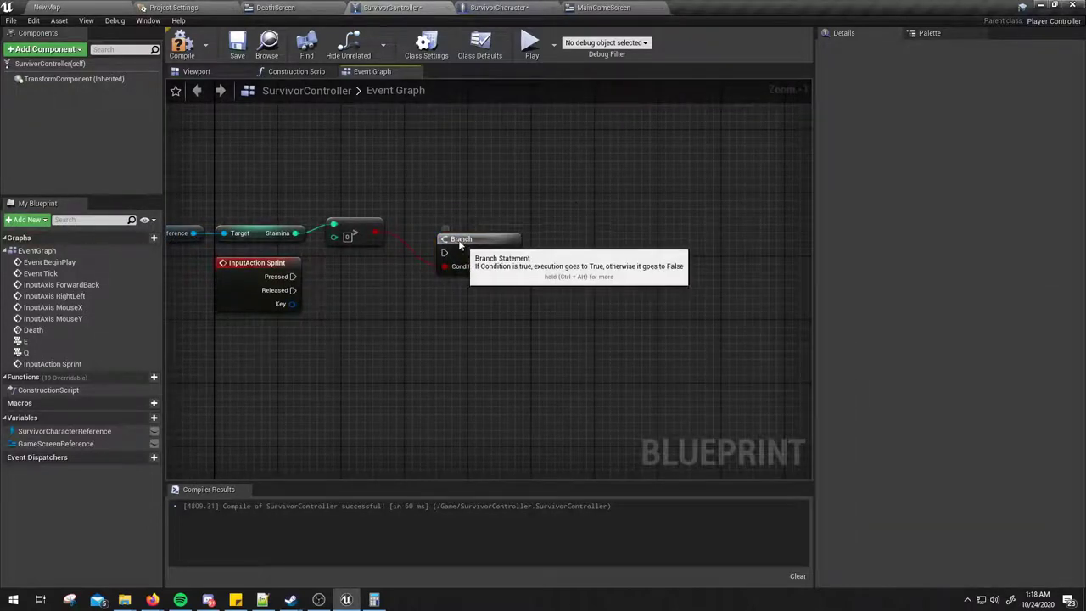
drag(458, 241, 425, 217)
mouse_move(292, 277)
mouse_down()
mouse_move(405, 241)
mouse_move(443, 278)
mouse_up()
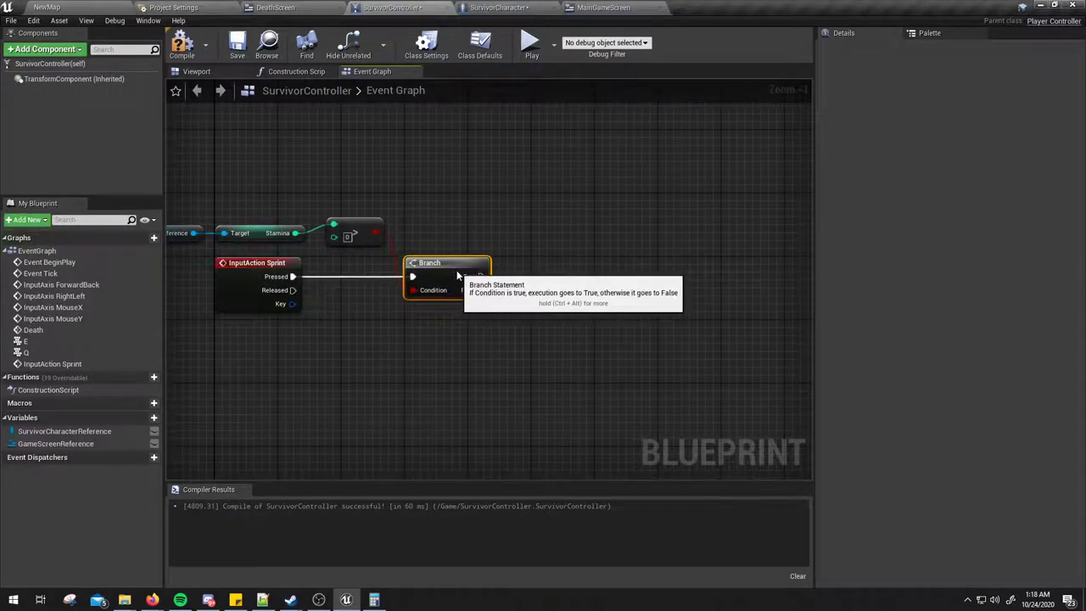
right_drag(473, 247, 424, 216)
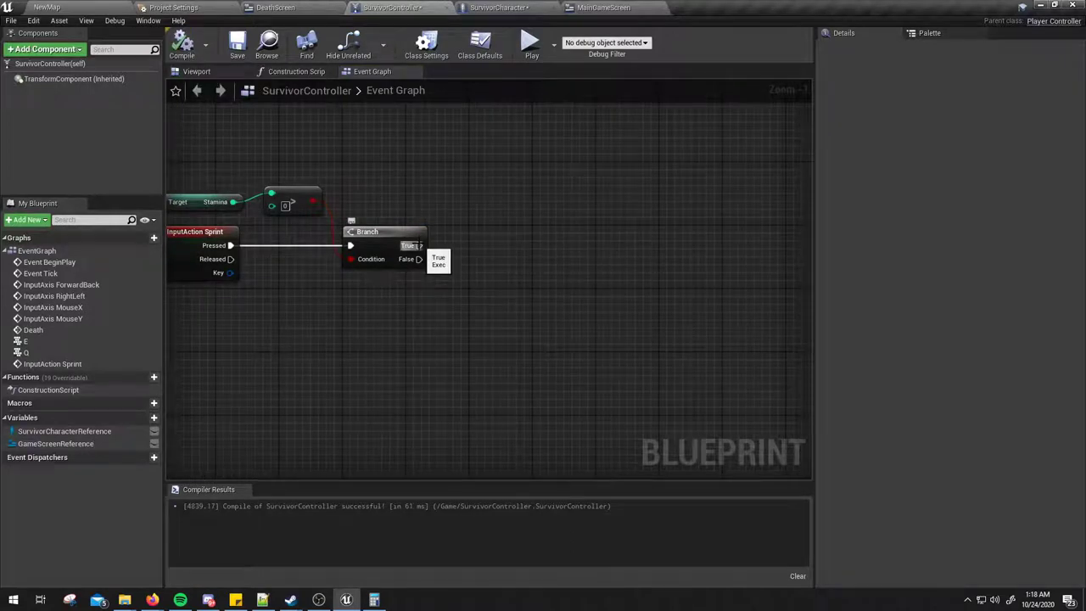
right_drag(433, 178, 439, 187)
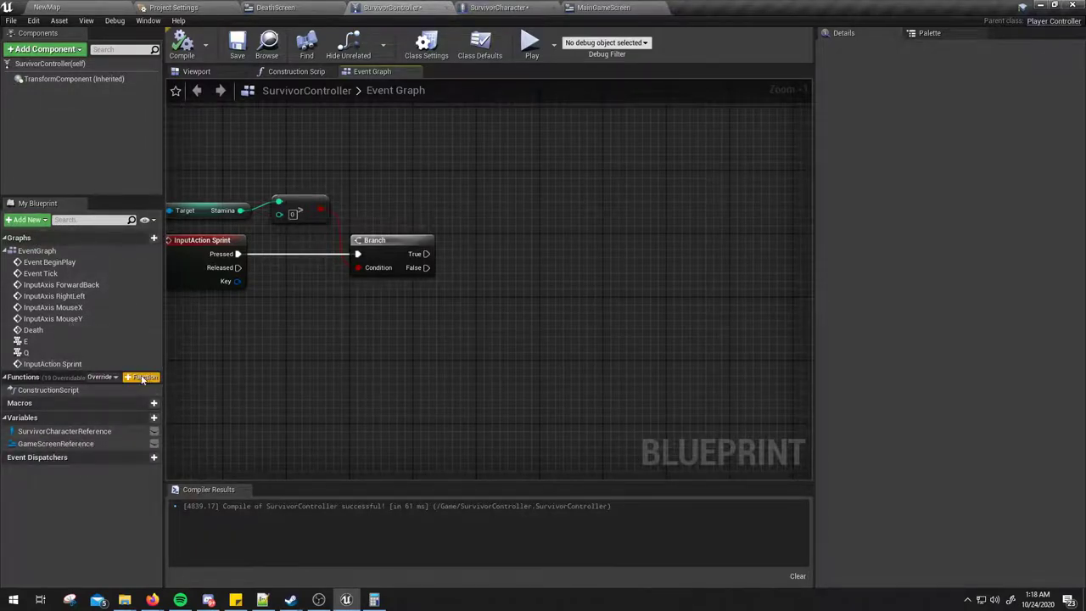
Create a new function named 'Sprinting' in My Blueprint.
click(140, 378)
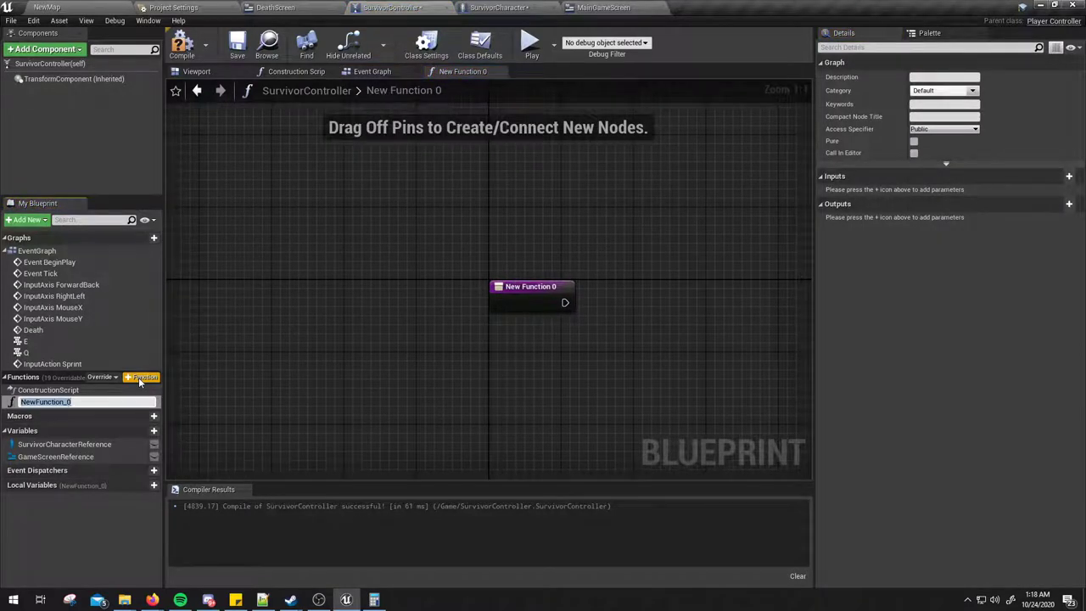
text(Sprinting)
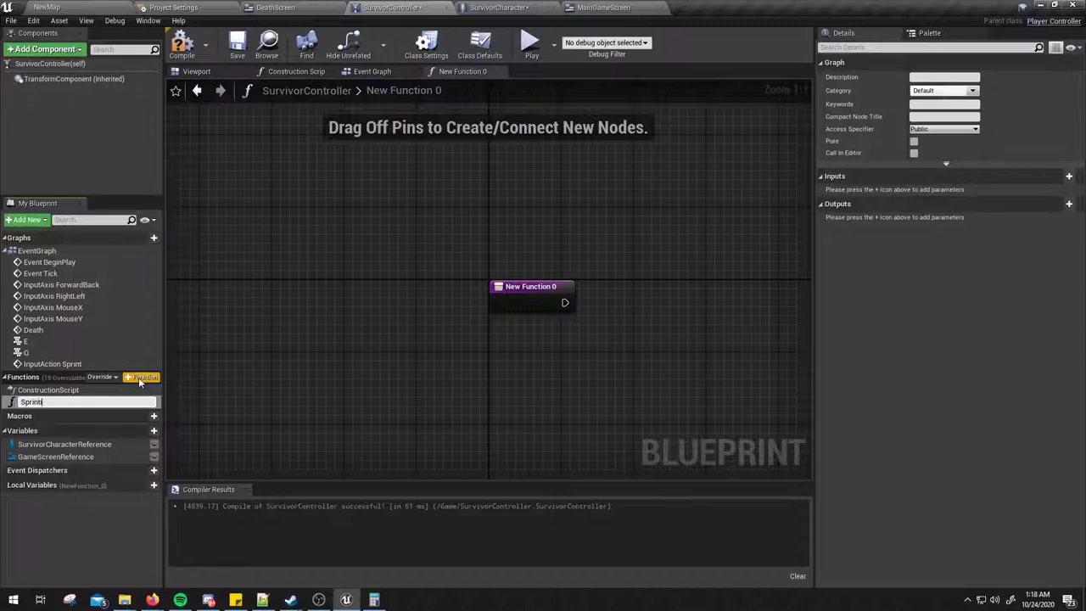
key(Return)
right_drag(478, 383, 305, 384)
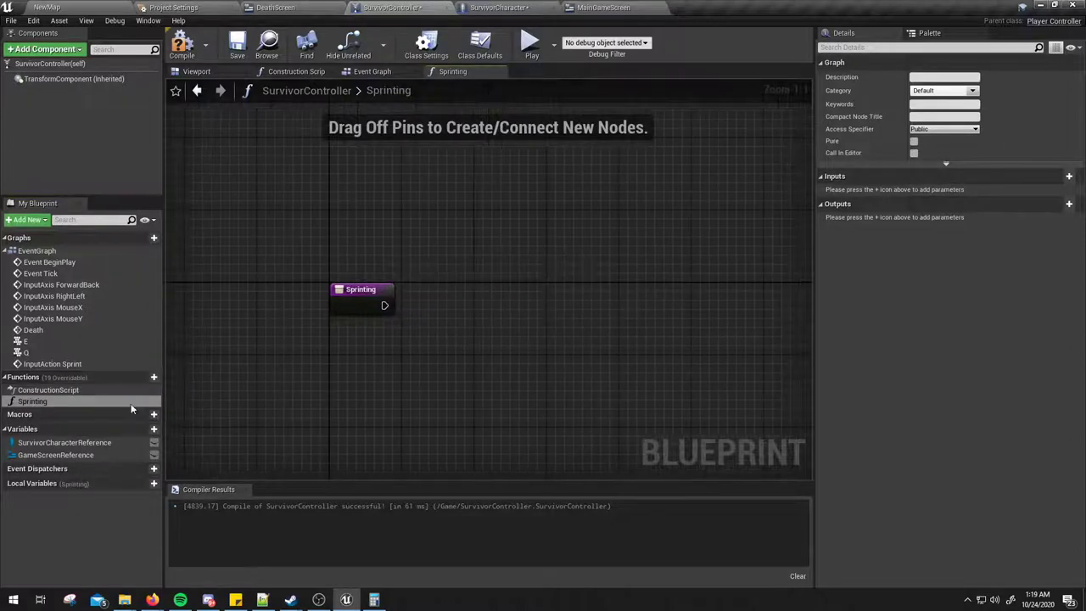
Rename the function to 'Sprint' and compile with F7.
click(88, 401)
click(88, 401)
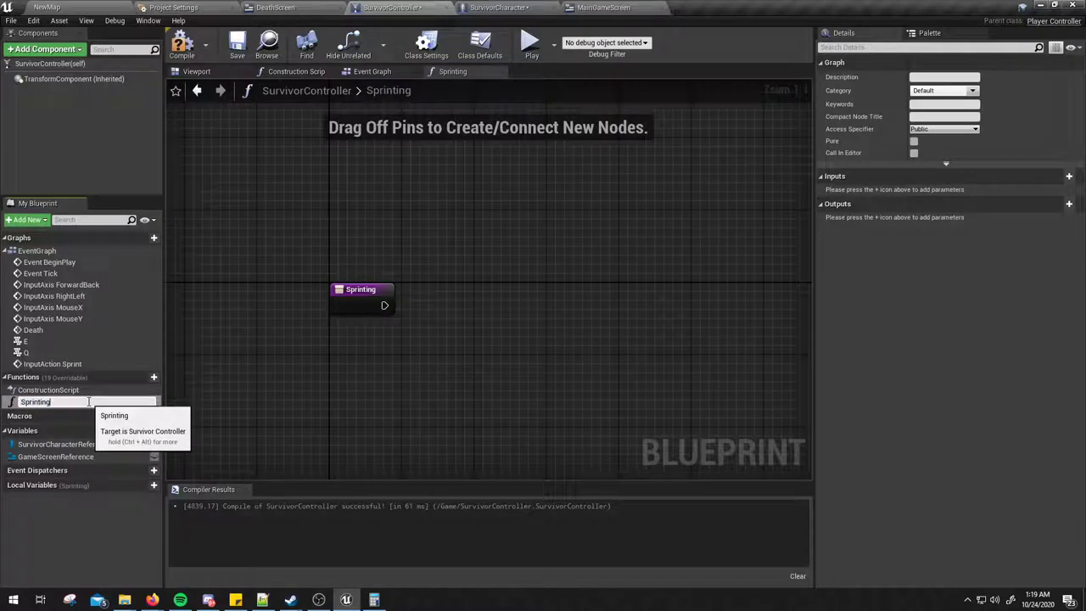
key(Return)
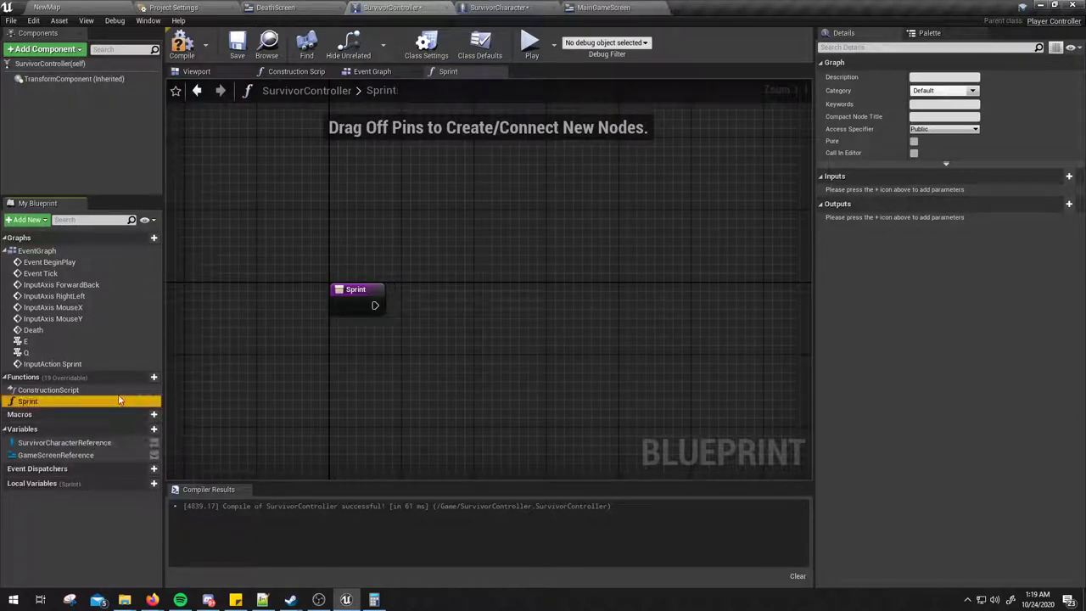
mouse_move(419, 225)
right_down()
mouse_move(348, 241)
mouse_move(359, 244)
right_up()
key(F7)
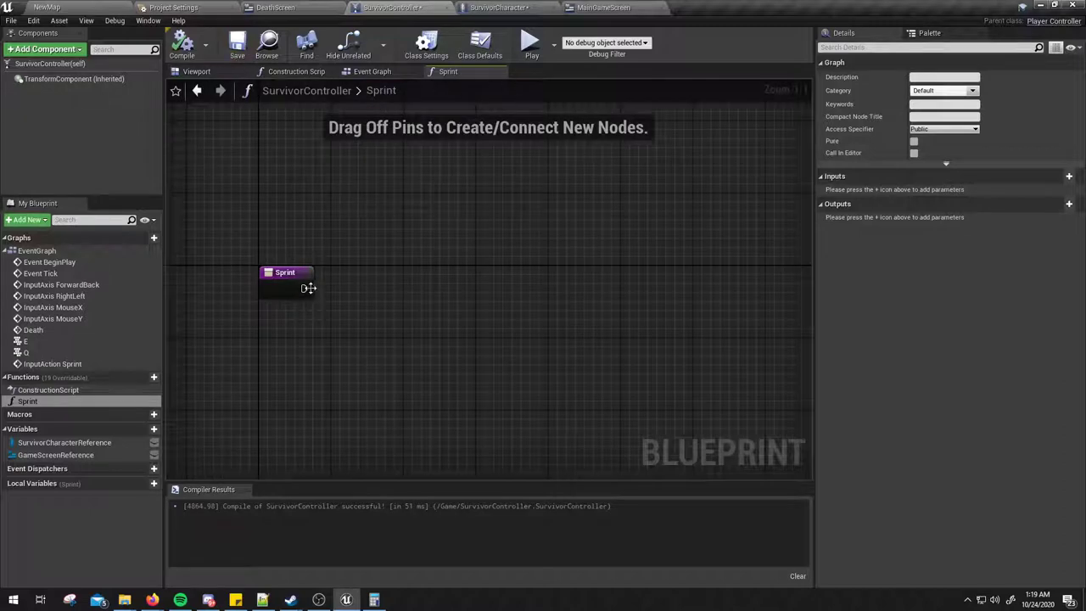
drag(302, 290, 471, 338)
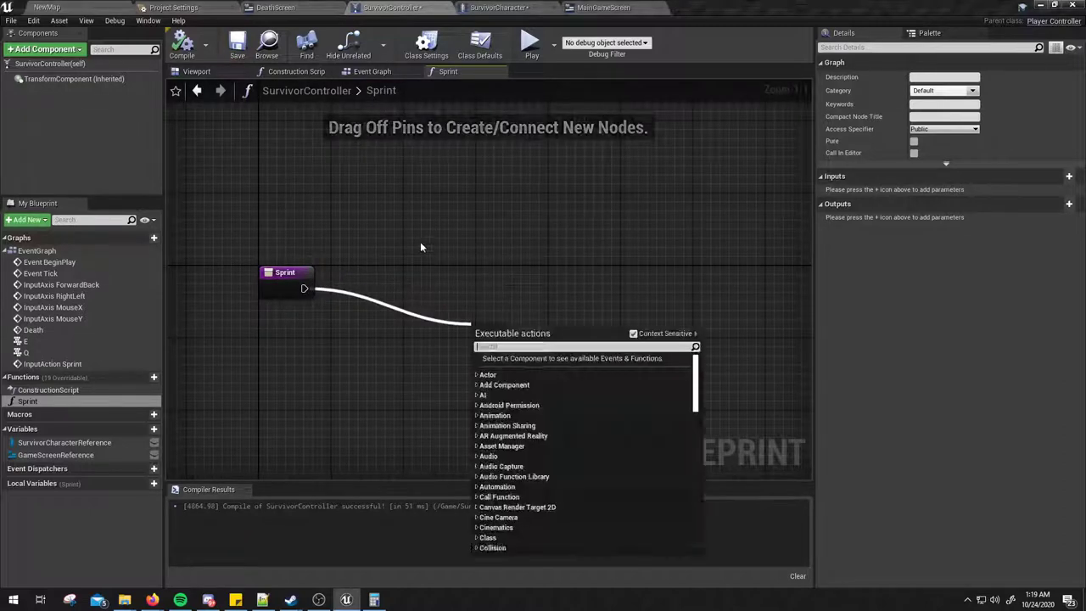
click(354, 167)
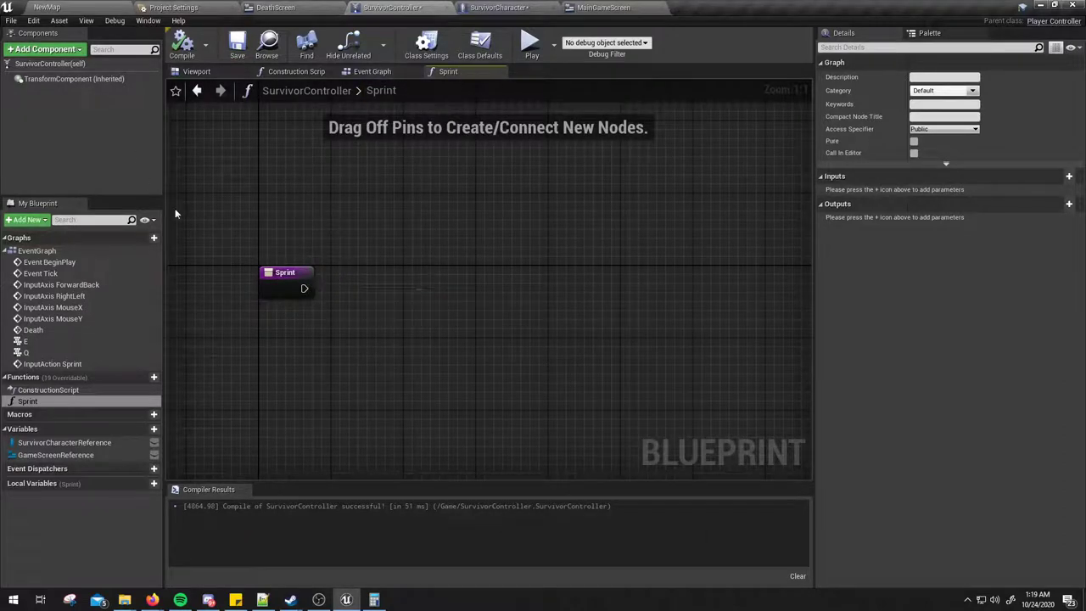
Add a Survivor Character Reference getter to the Sprint function graph.
mouse_move(64, 442)
mouse_down()
mouse_move(258, 265)
mouse_move(229, 197)
mouse_up()
click(280, 218)
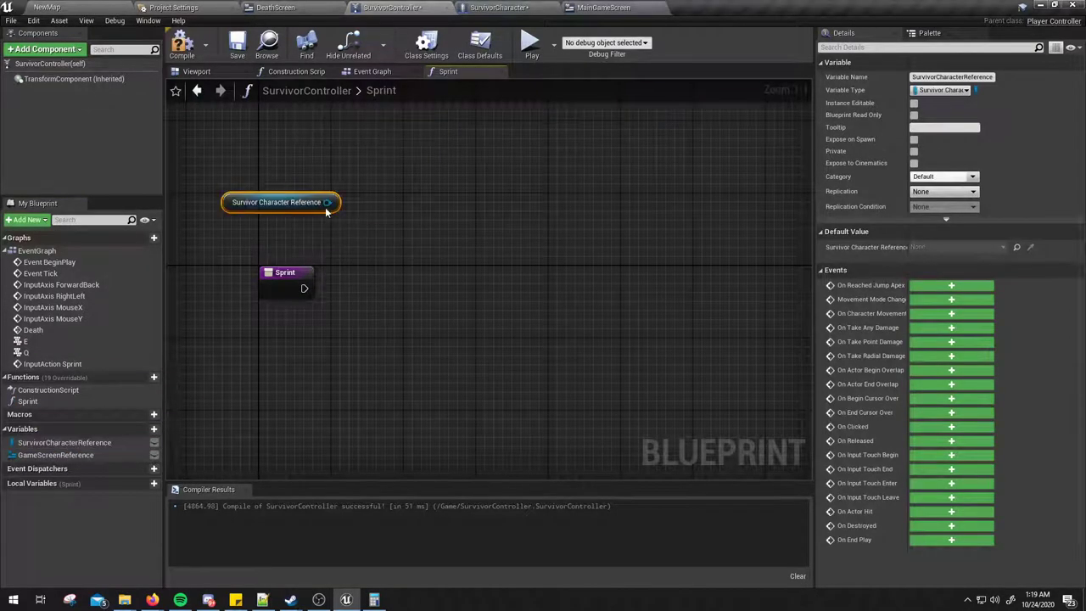
drag(328, 202, 376, 244)
text(get)
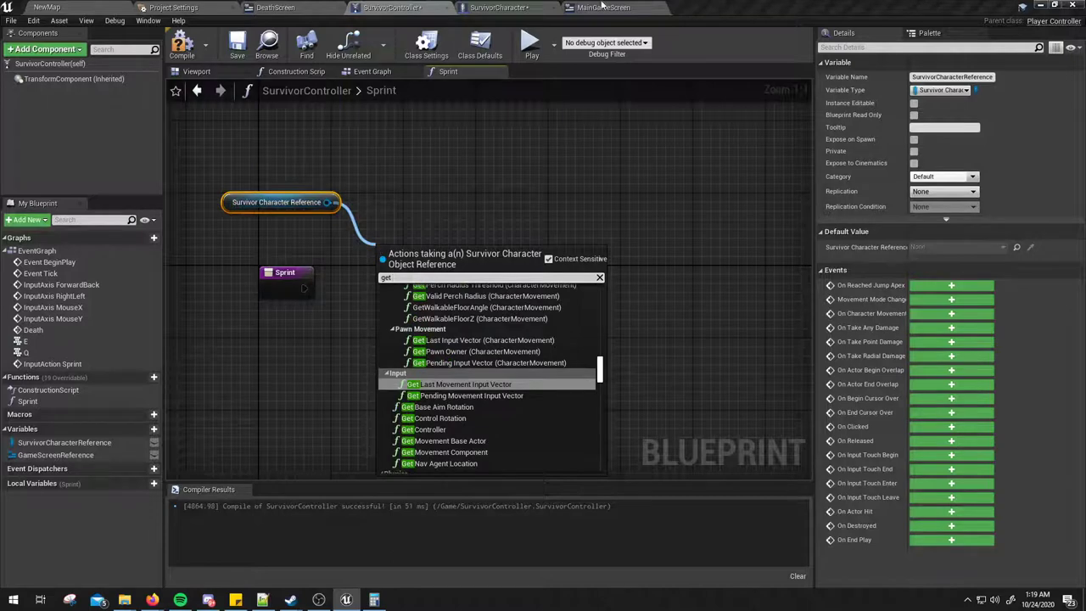
click(516, 6)
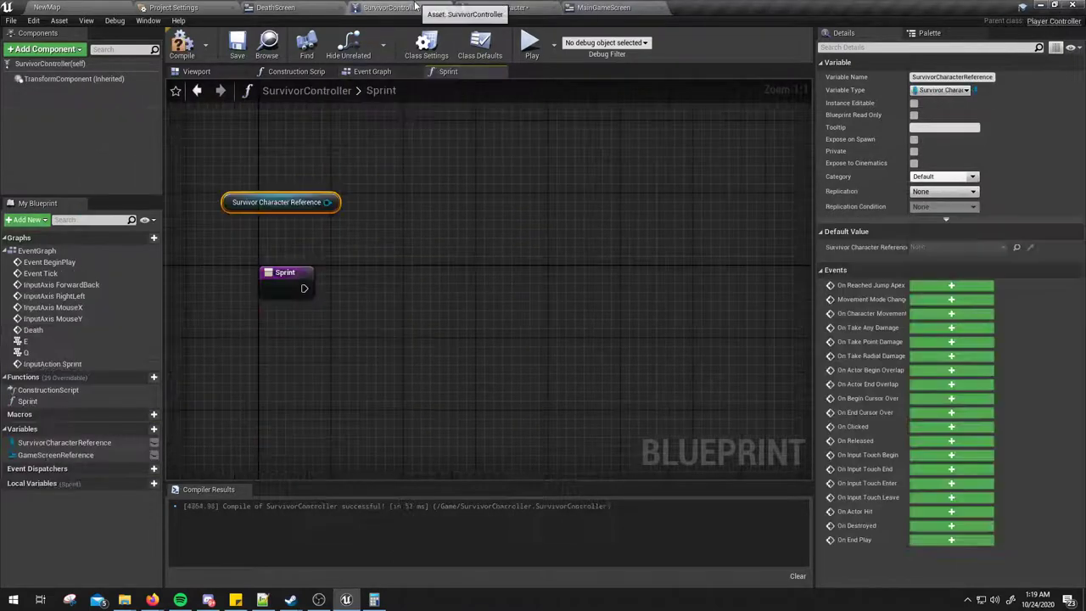
click(391, 7)
Pull a Character Movement getter off the Survivor Character Reference.
drag(327, 201, 377, 236)
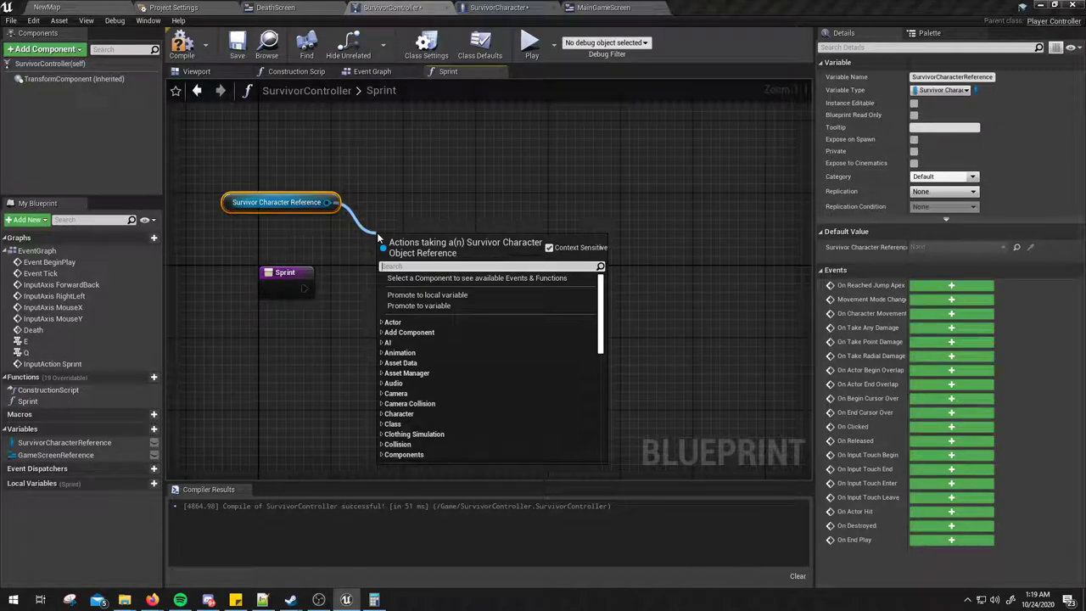
text(movee)
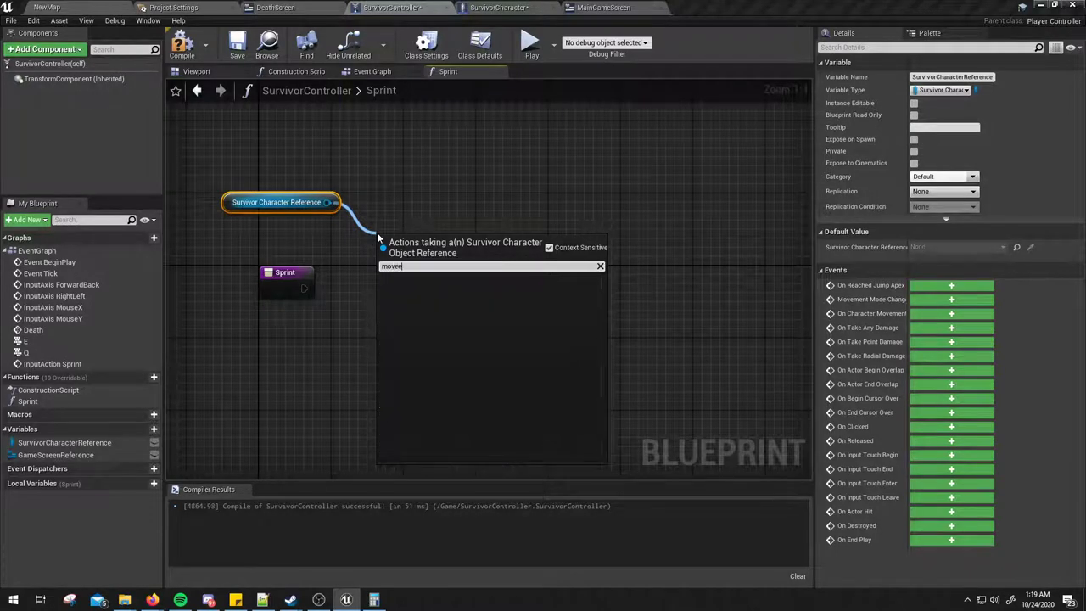
key(BackSpace)
scroll(601, 422, down, 5)
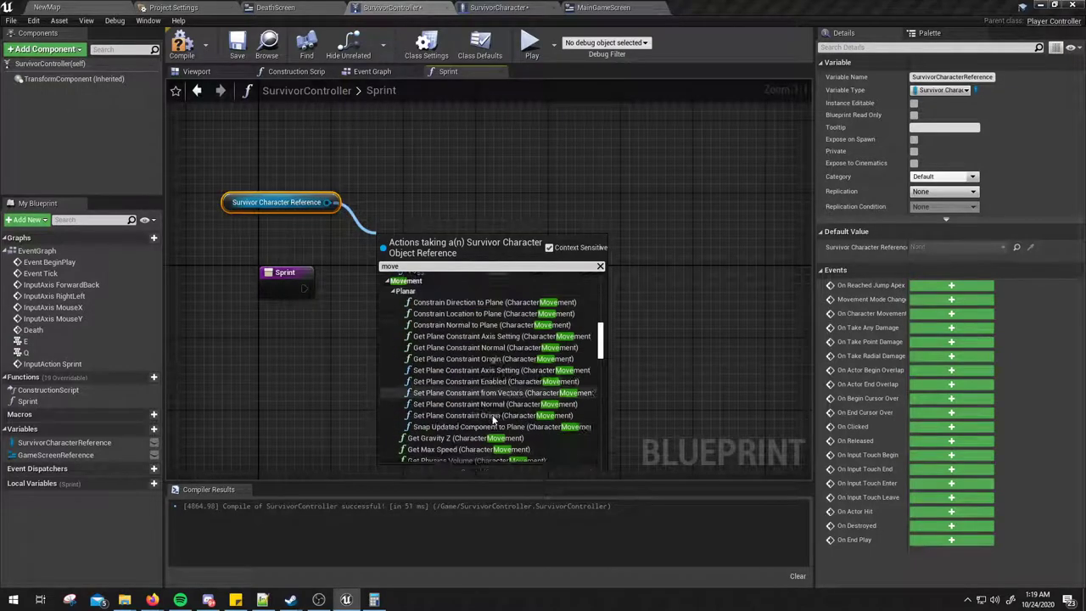
scroll(600, 421, down, 2)
scroll(601, 421, down, 3)
scroll(600, 422, down, 5)
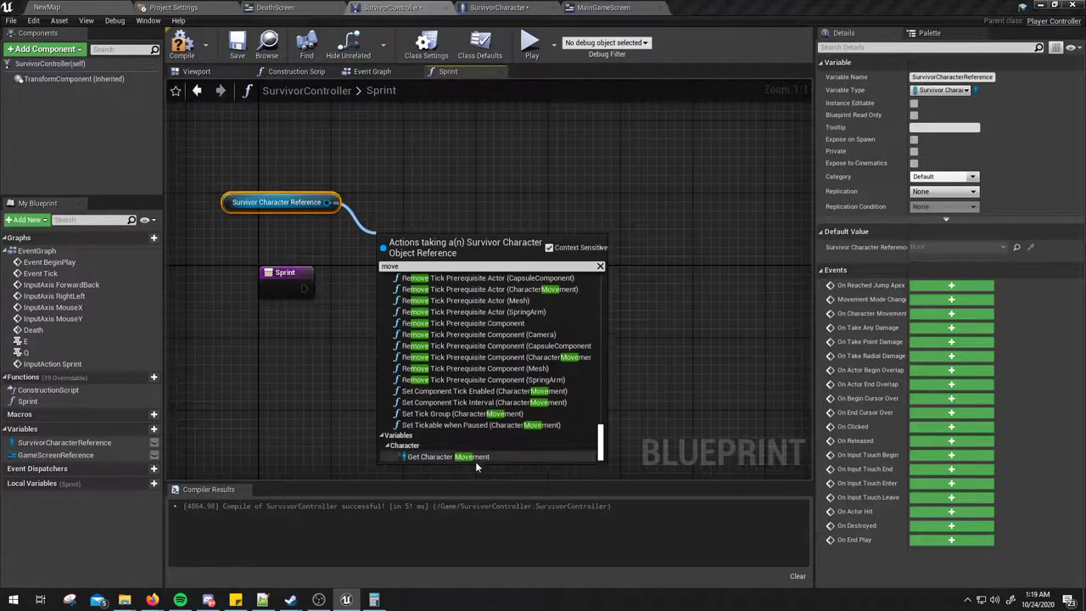
click(441, 458)
drag(433, 246, 404, 219)
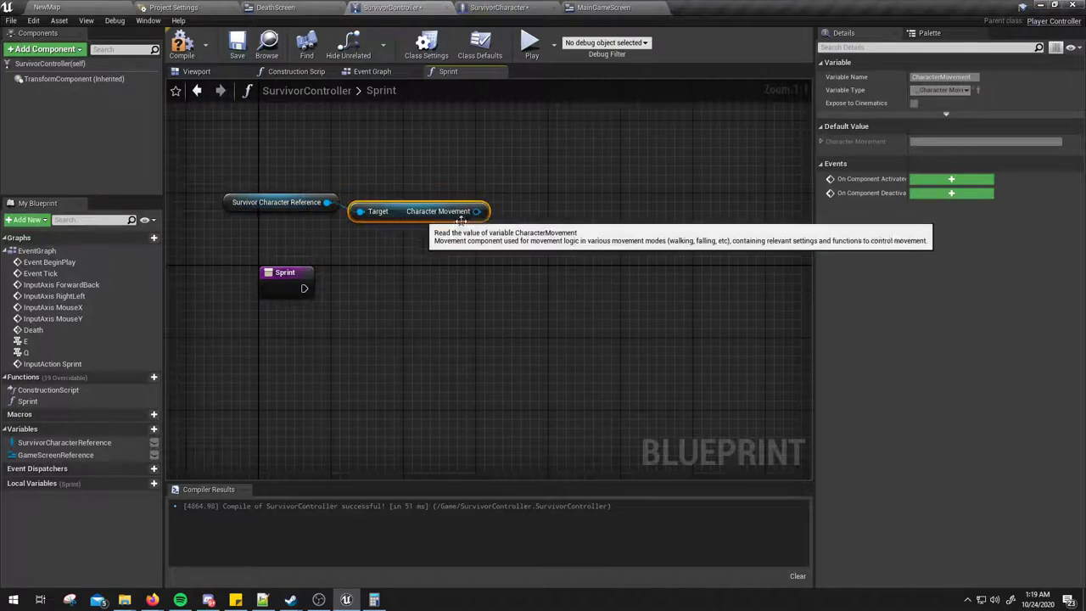
Add a SET Max Walk Speed node driven by Character Movement.
drag(476, 211, 527, 246)
text(set wal)
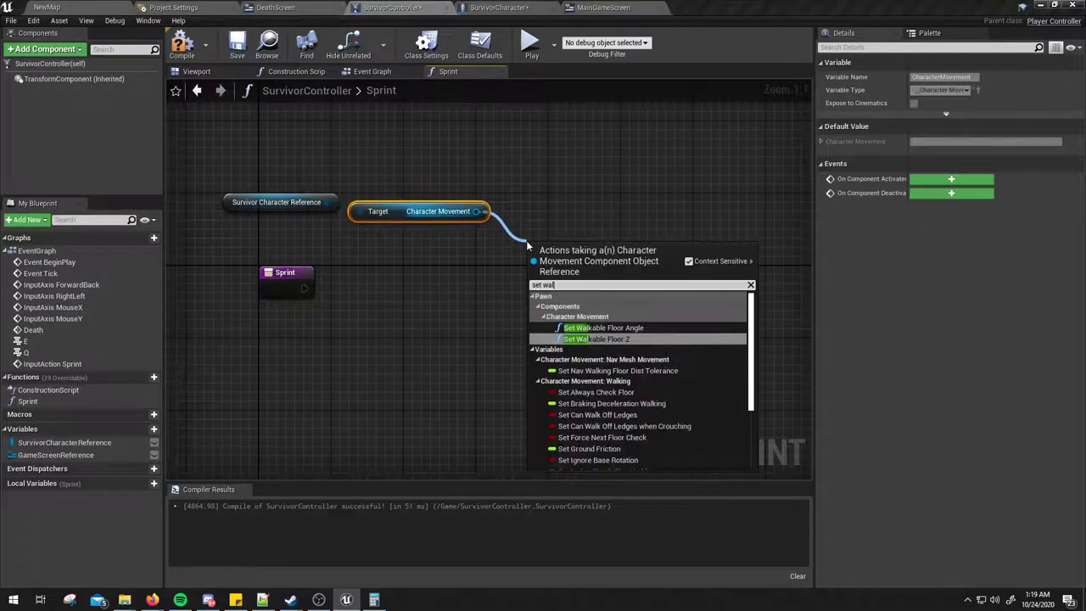
text(k spe)
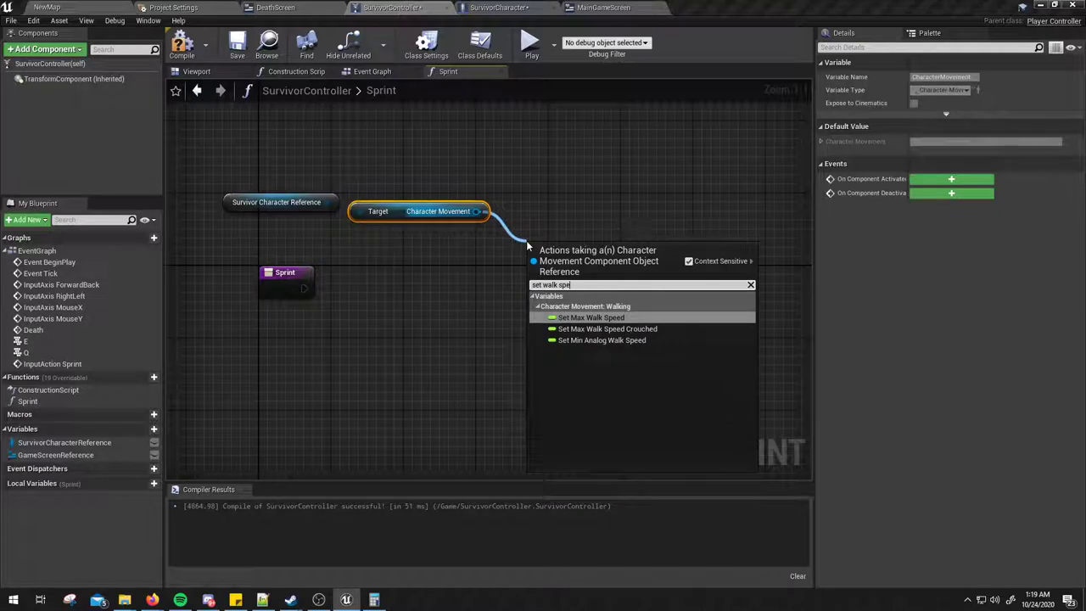
key(Return)
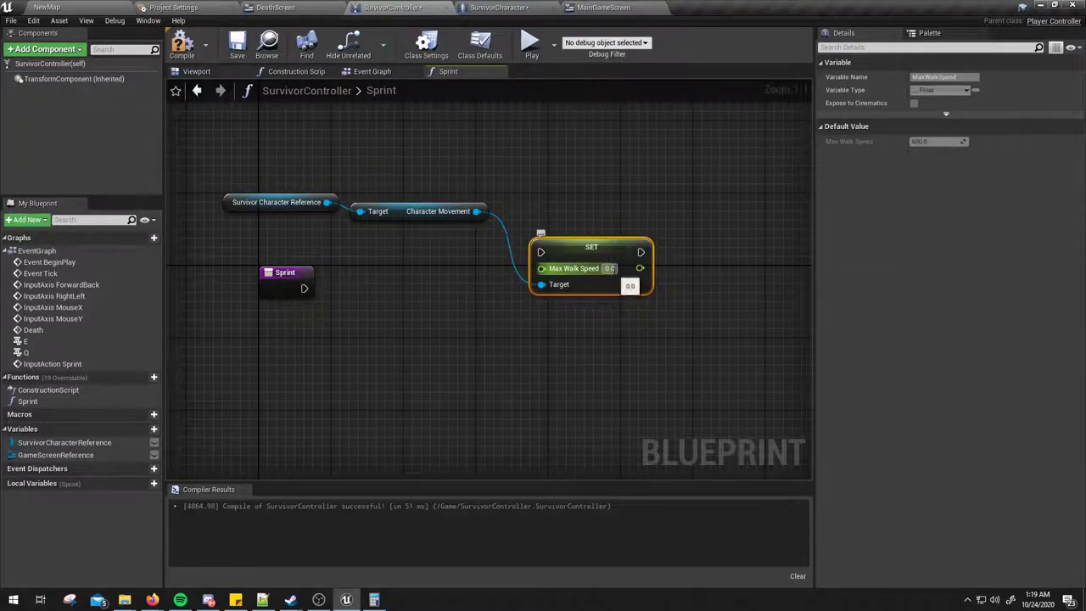
click(609, 268)
drag(217, 182, 543, 254)
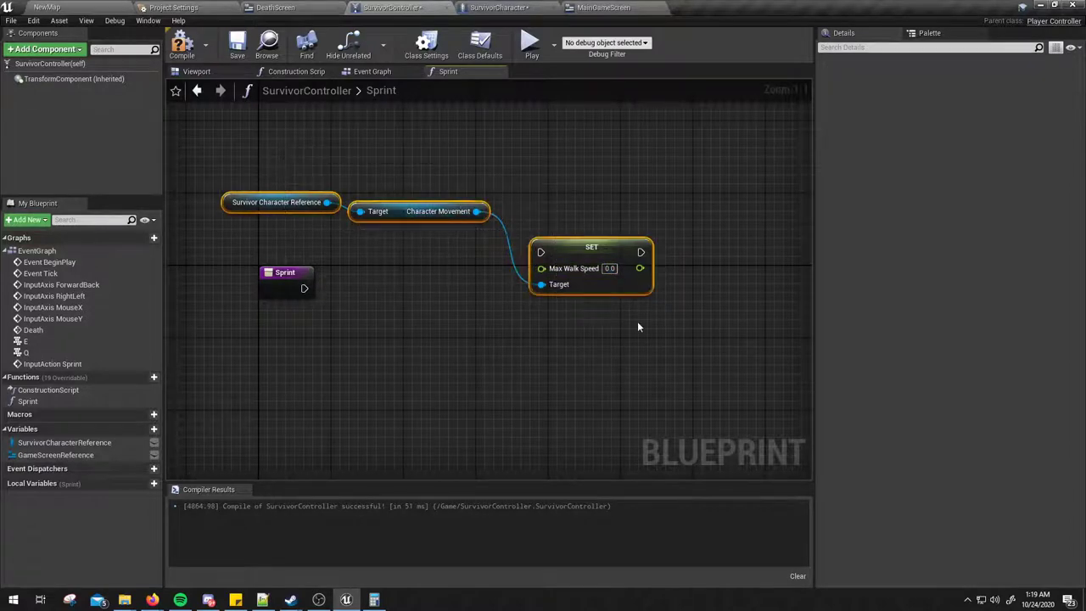
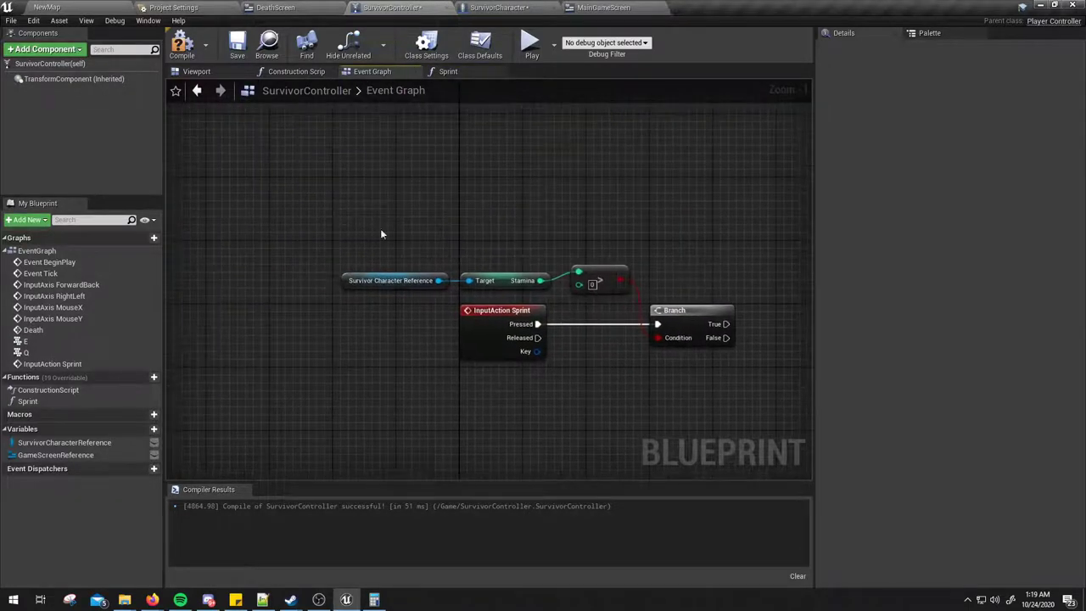
Move the stamina comparison nodes aside, paste in Character Movement and SET, and put the Branch beside InputAction Sprint.
mouse_move(332, 213)
mouse_down()
mouse_move(625, 296)
mouse_move(243, 181)
mouse_up()
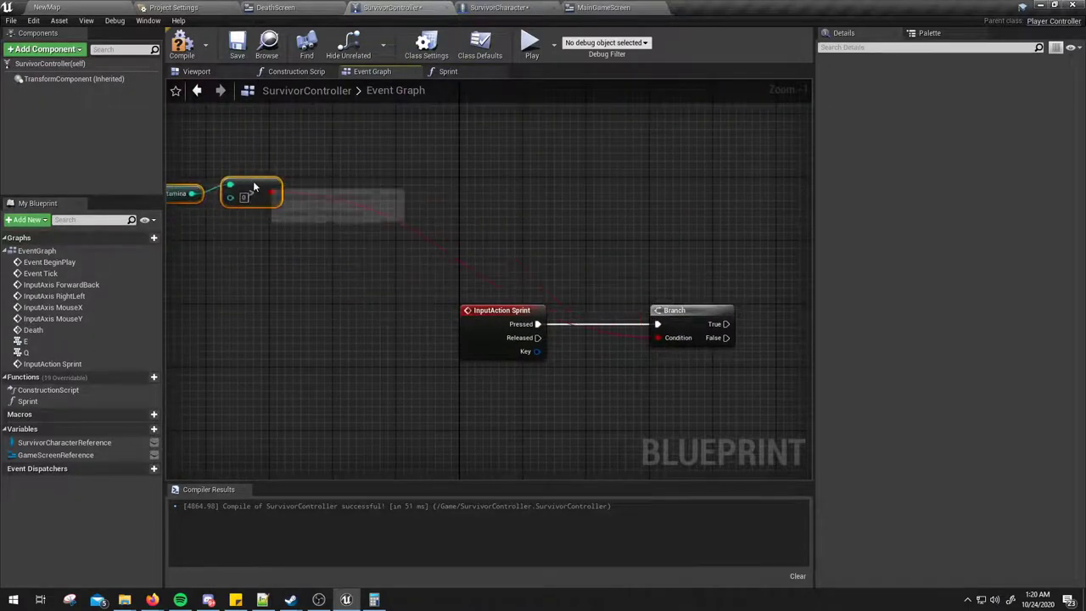
right_drag(425, 185, 524, 201)
key(ctrl+v)
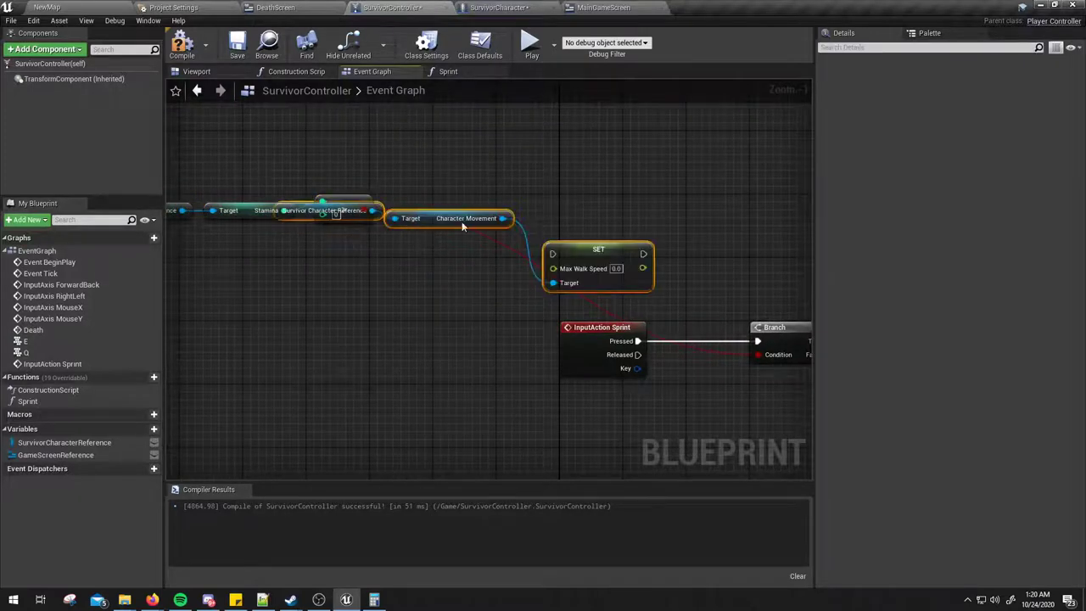
drag(461, 222, 319, 279)
click(421, 186)
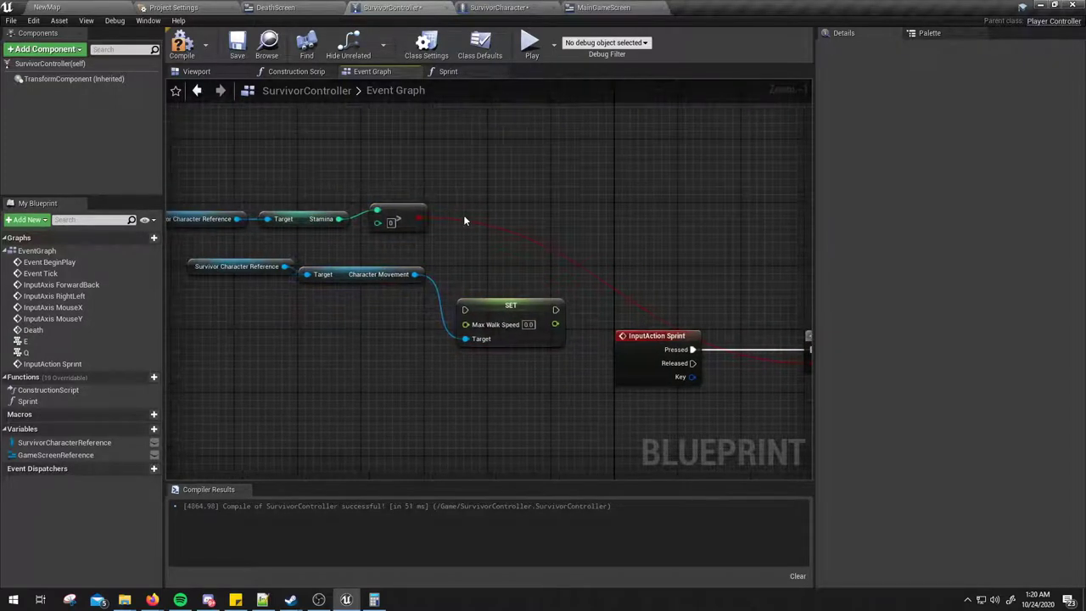
mouse_move(463, 215)
right_down()
mouse_move(408, 199)
mouse_move(441, 258)
right_up()
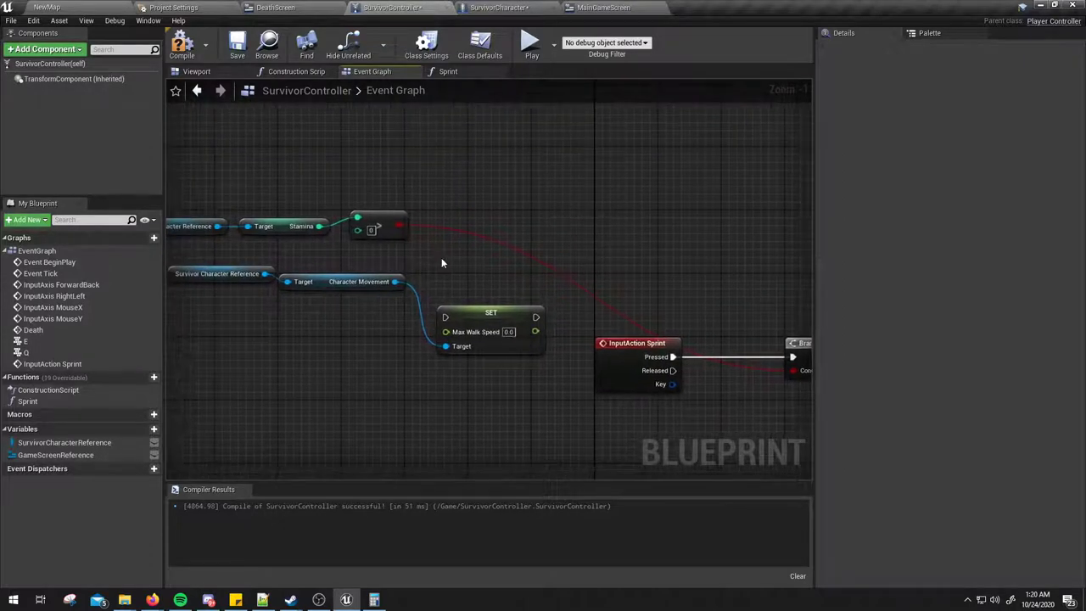
right_drag(365, 230, 247, 223)
mouse_move(726, 352)
mouse_down()
mouse_move(566, 266)
mouse_move(684, 330)
mouse_up()
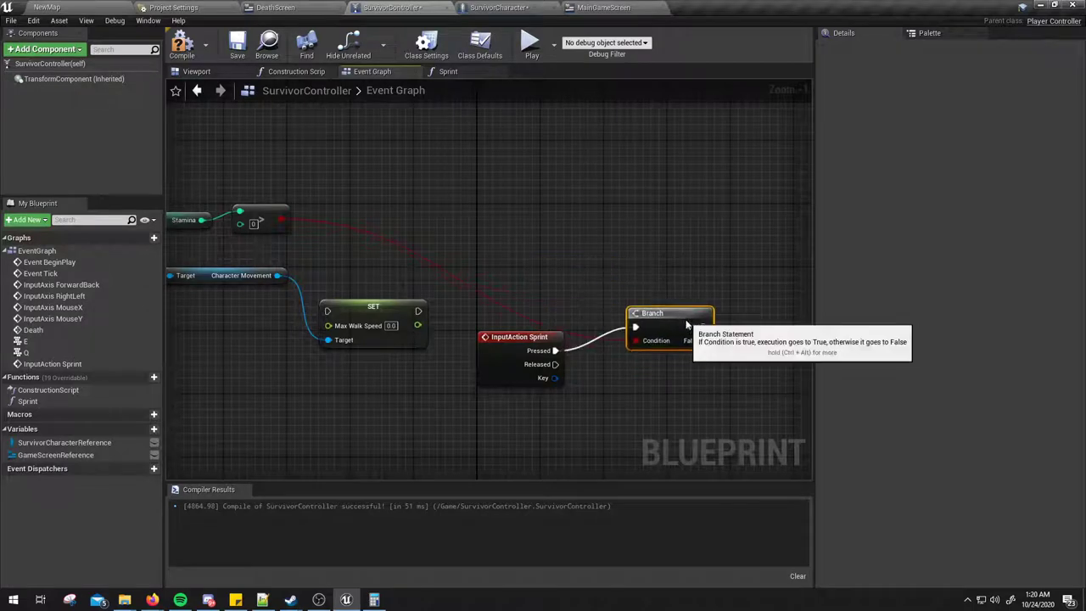
Relocate the movement nodes beside the Branch, wiring True to SET and Character Movement to Target.
right_drag(312, 281, 435, 281)
drag(187, 246, 447, 354)
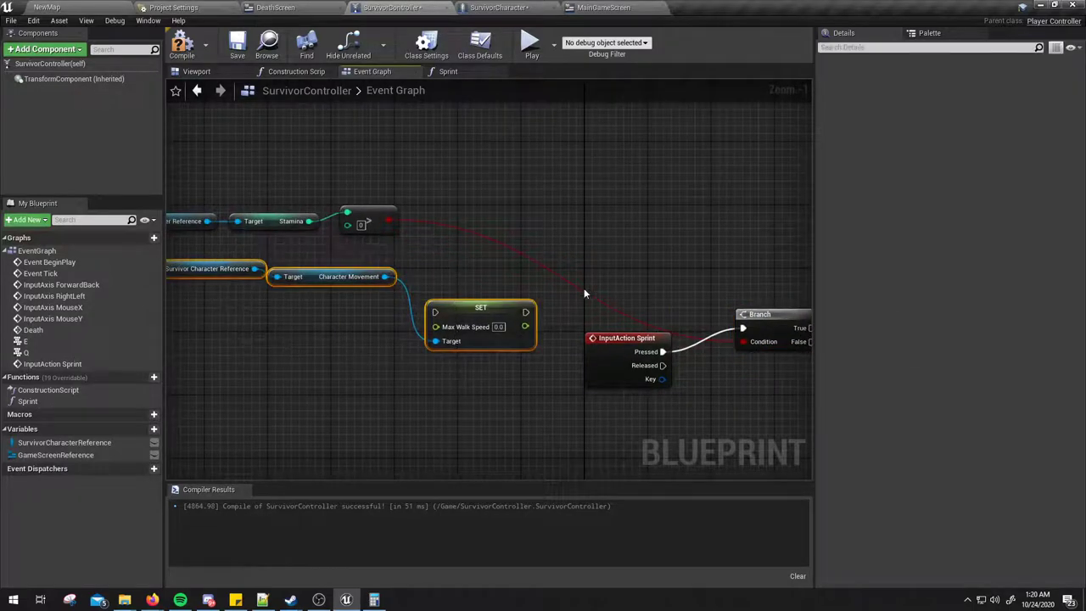
right_drag(584, 287, 504, 261)
key(ctrl+x)
key(ctrl+v)
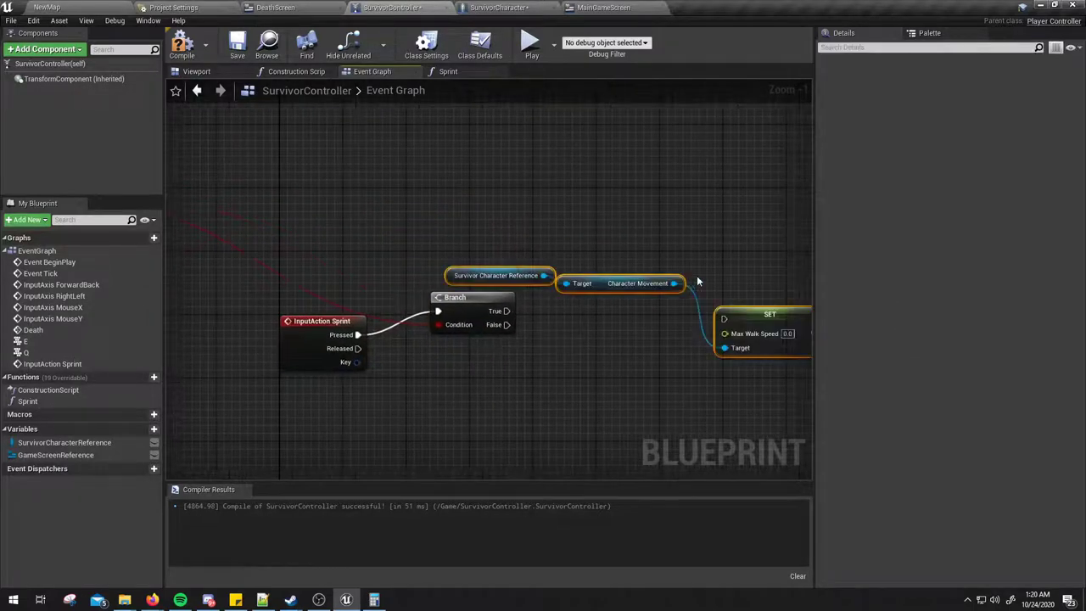
right_drag(697, 282, 625, 231)
drag(566, 232, 464, 194)
drag(435, 260, 552, 235)
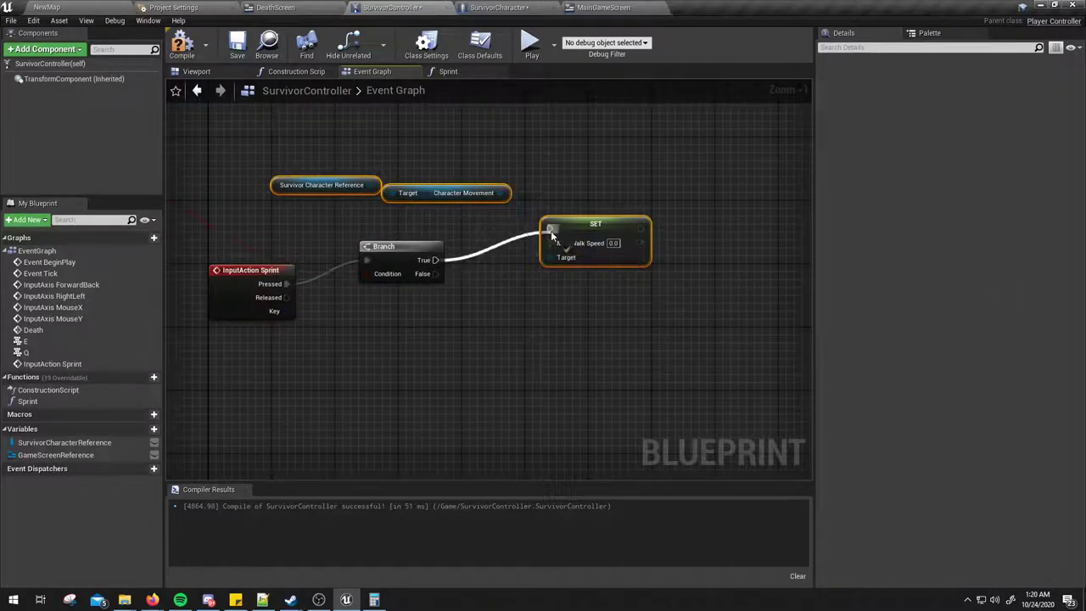
drag(507, 193, 551, 257)
right_drag(572, 182, 604, 216)
Set the SET node's Max Walk Speed to 1200.0 and compile the blueprint.
right_drag(693, 252, 661, 257)
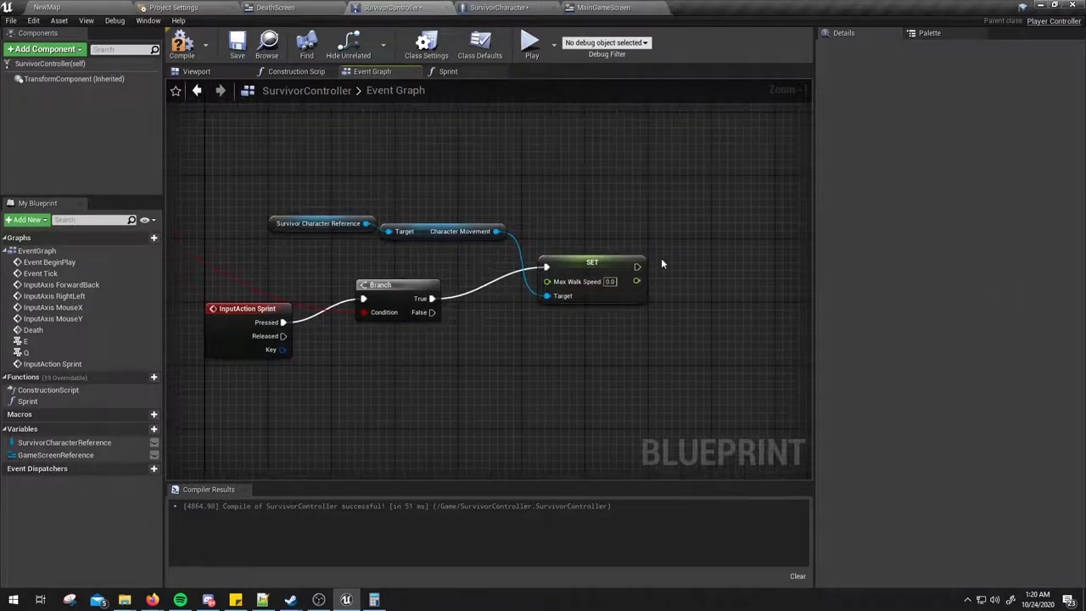
click(610, 281)
text(12)
text(0)
text(0.0)
click(181, 42)
Recompile with F7 and bring InputAction Sprint back into view.
mouse_move(611, 221)
right_down()
mouse_move(605, 192)
mouse_move(630, 206)
right_up()
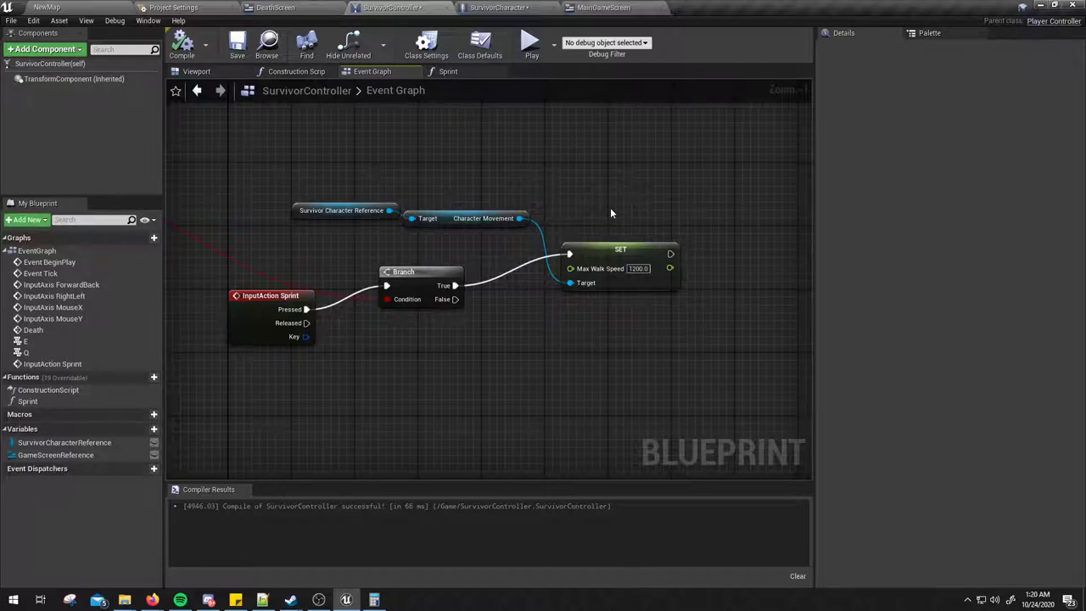
drag(610, 213, 638, 298)
click(644, 307)
right_drag(625, 314, 607, 346)
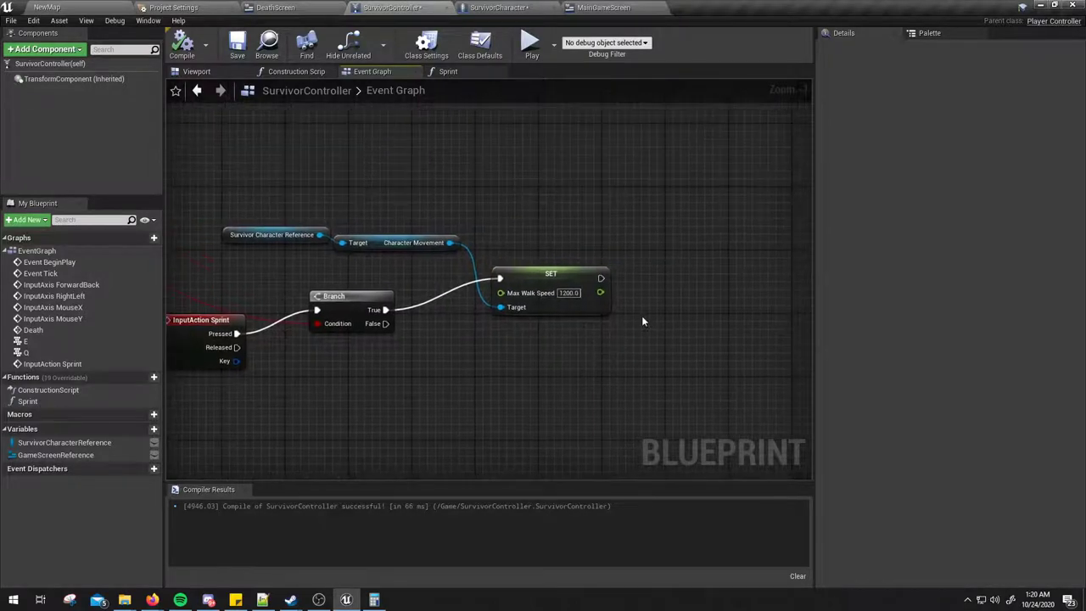
right_drag(600, 281, 532, 268)
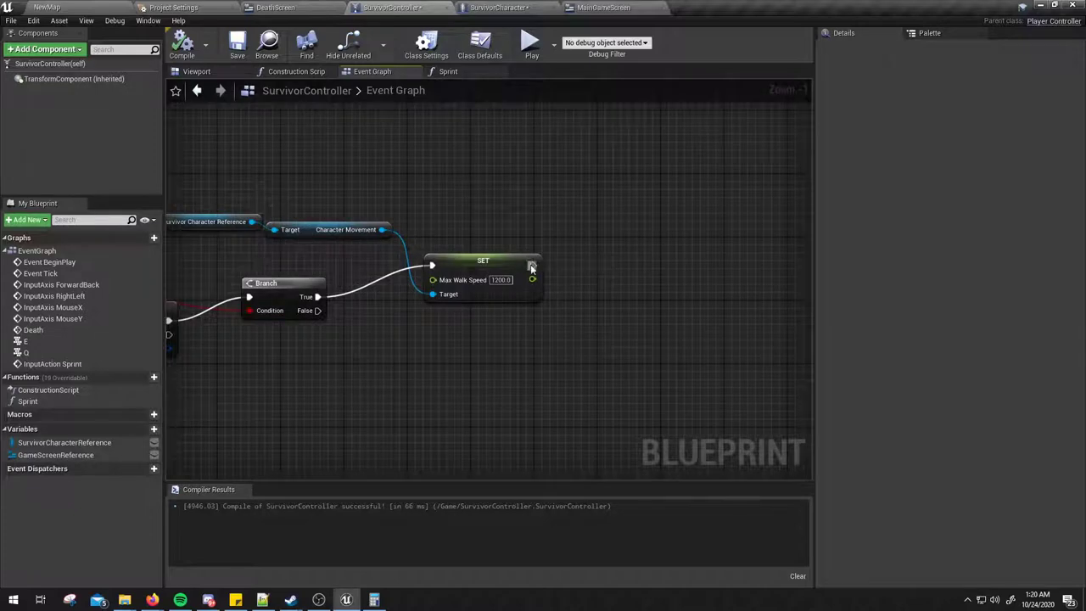
drag(532, 266, 577, 243)
key(F7)
right_drag(454, 167, 504, 199)
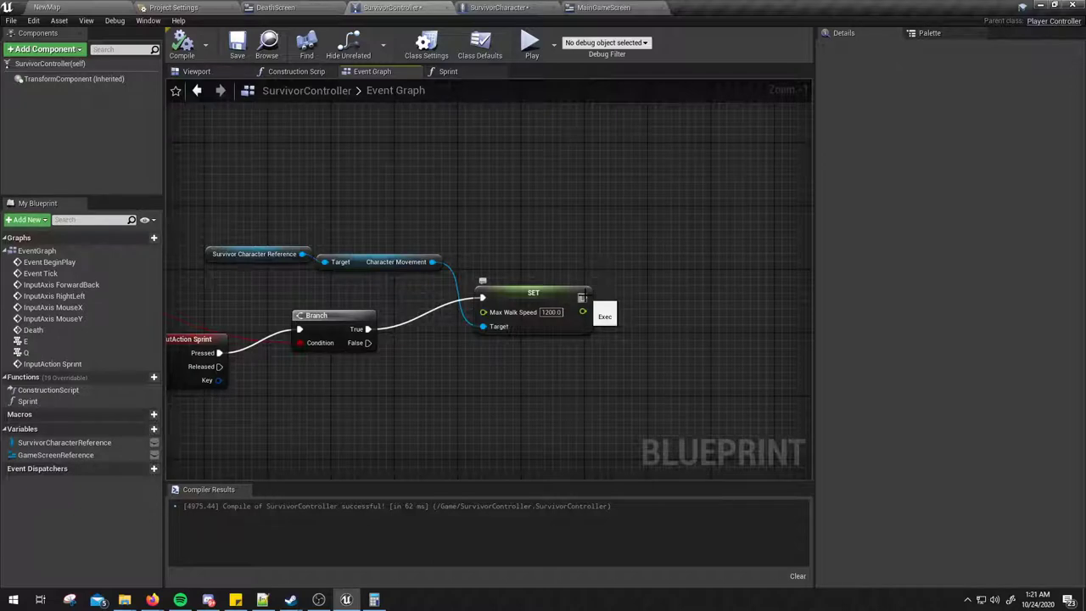
right_drag(582, 297, 561, 270)
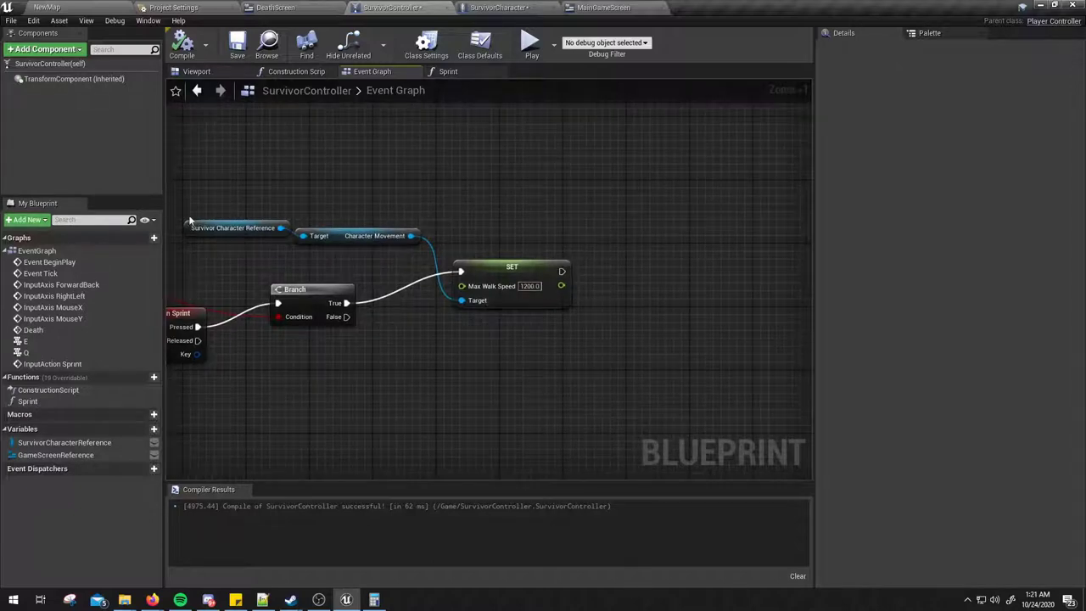
right_drag(396, 314, 395, 307)
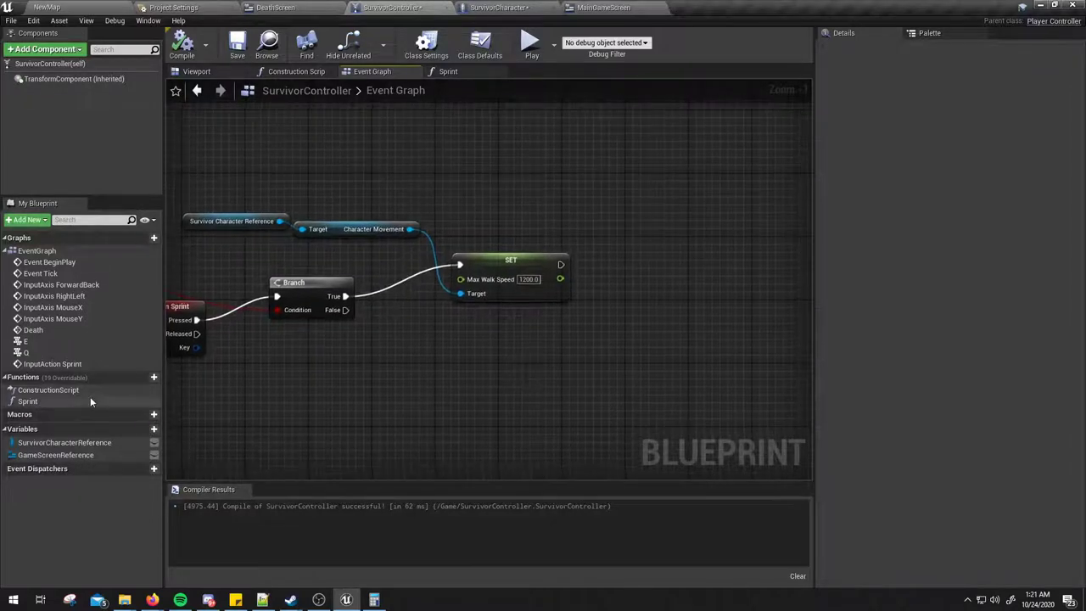
Rename the Sprint function in My Blueprint to CalculateStamina.
click(50, 402)
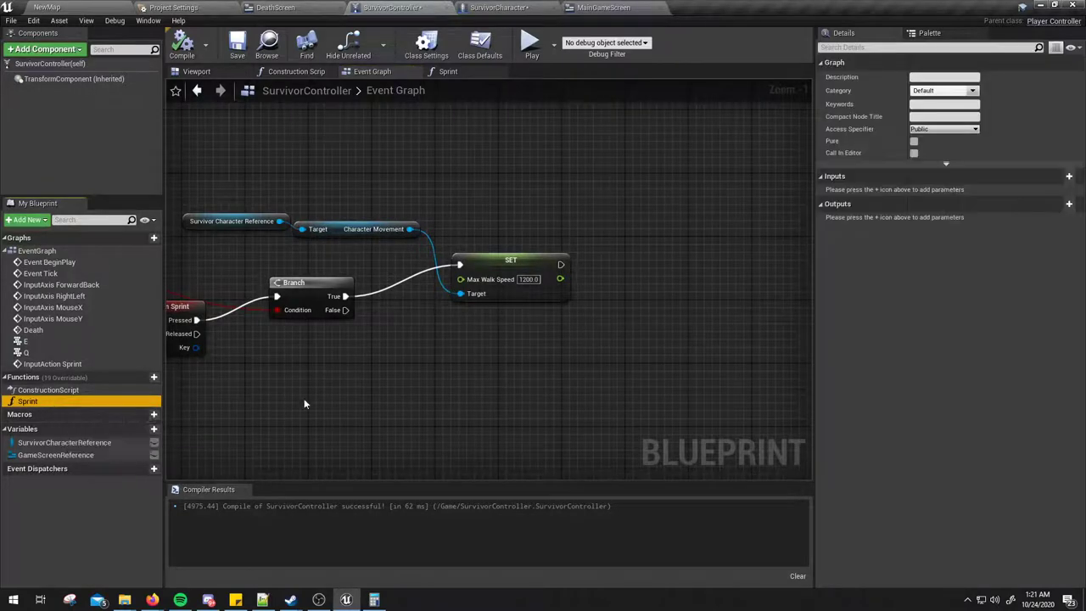
key(F2)
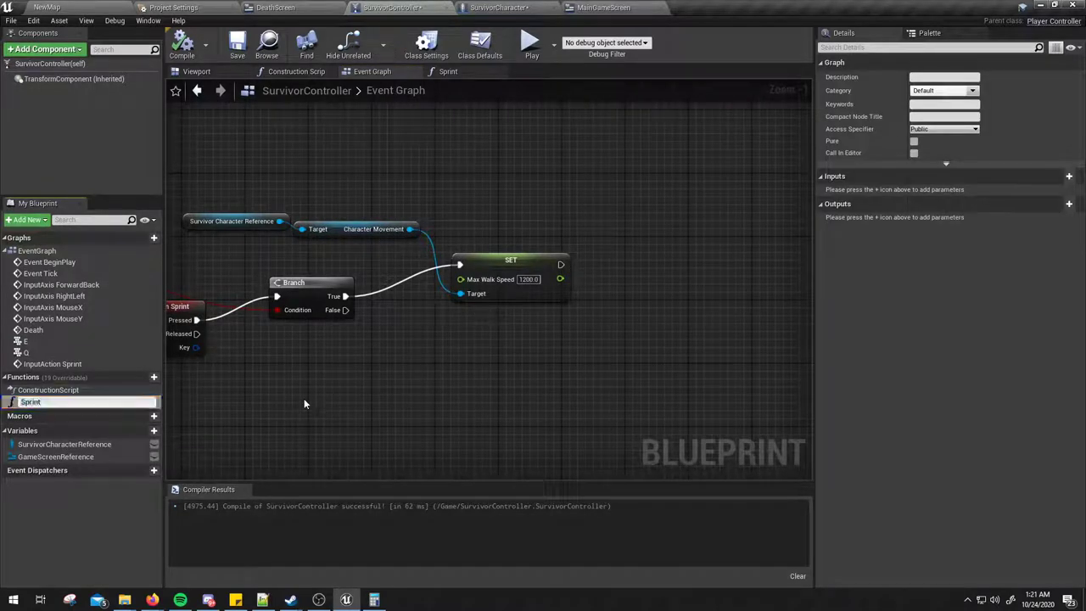
key(BackSpace)
key(BackSpace)
key(BackSpace)
key(BackSpace)
text(Calc)
text(ul)
key(Return)
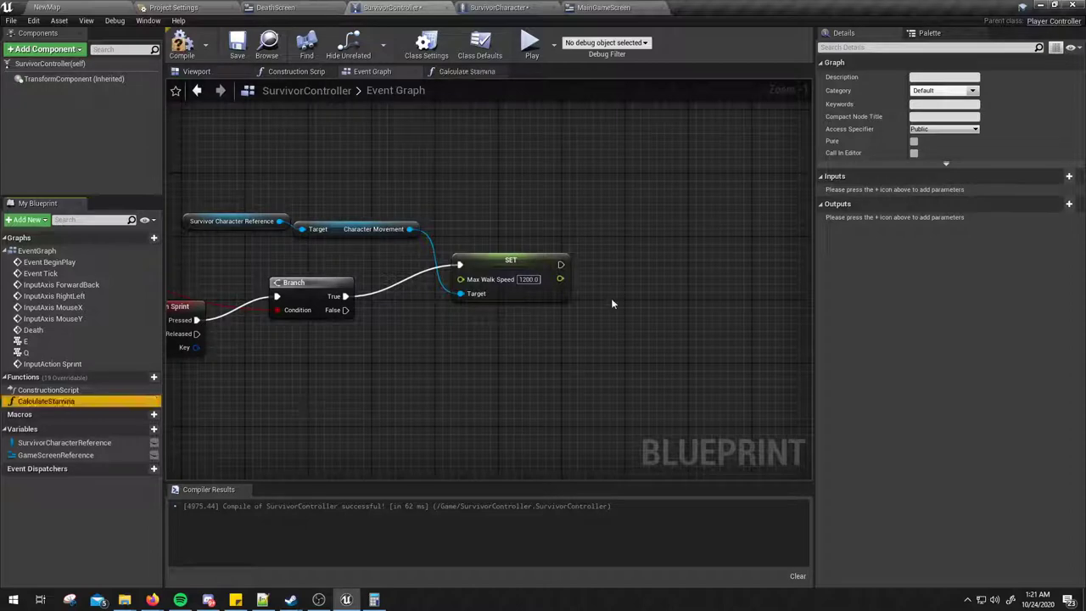
right_drag(594, 348, 538, 354)
drag(506, 270, 599, 284)
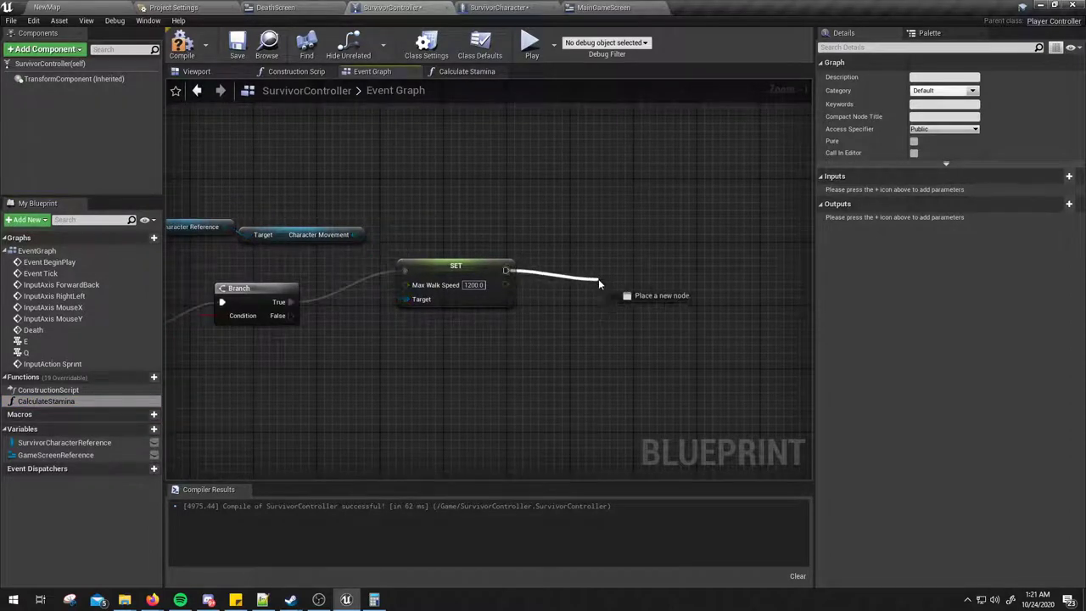
text(timer)
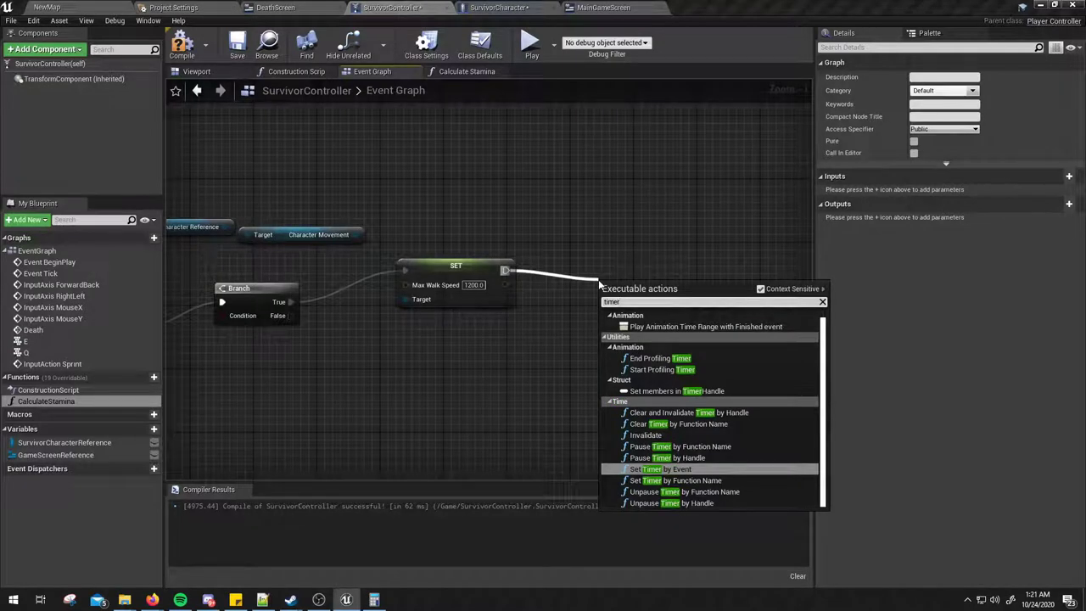
key(Return)
key(Delete)
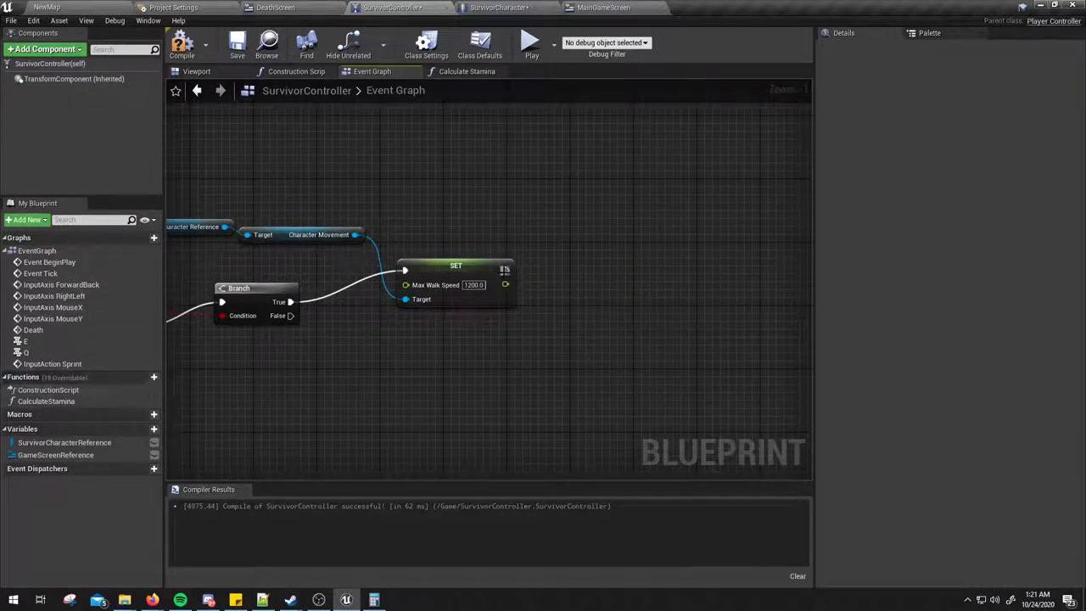
drag(506, 270, 554, 281)
text(set timer)
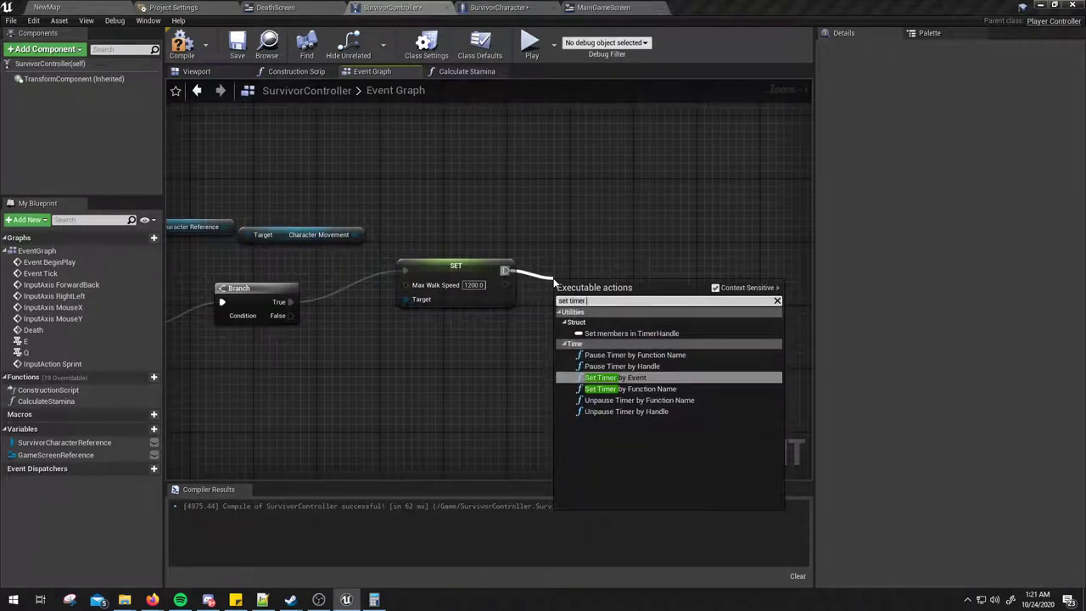
key(Down)
key(Return)
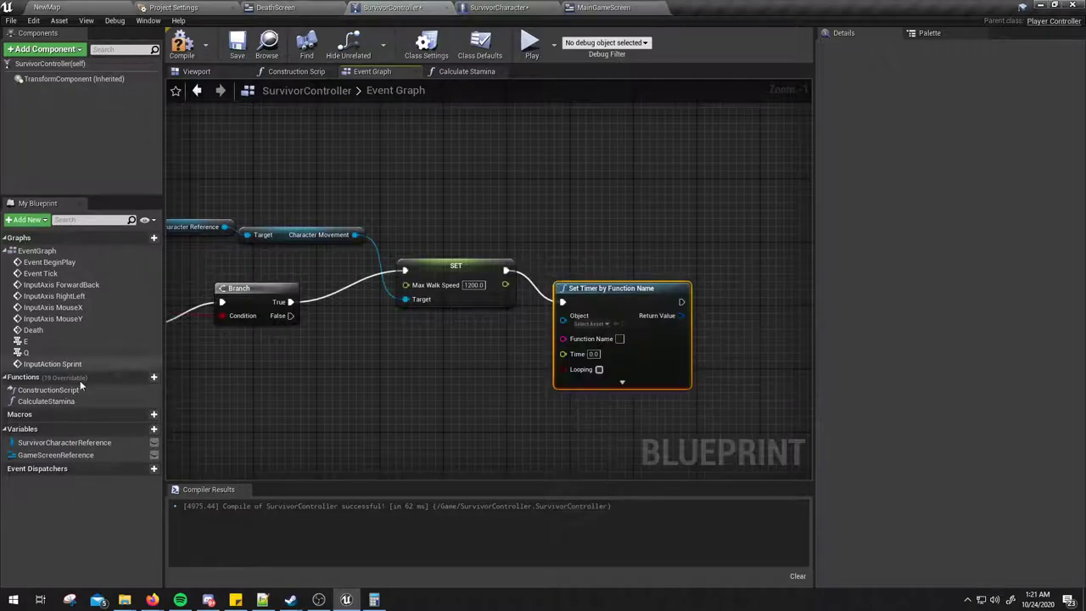
click(51, 403)
key(F2)
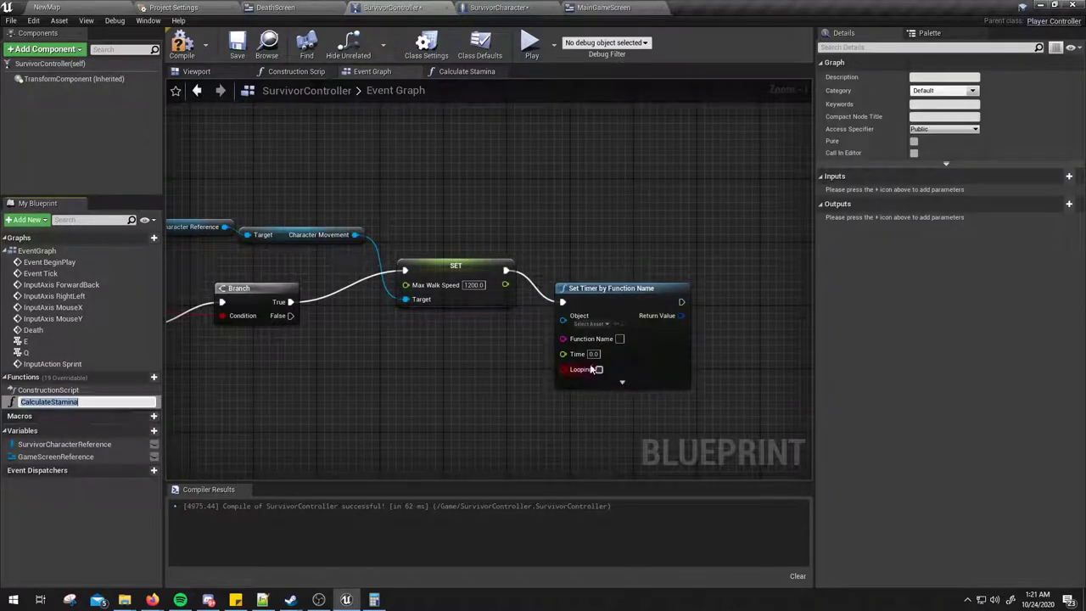
click(619, 338)
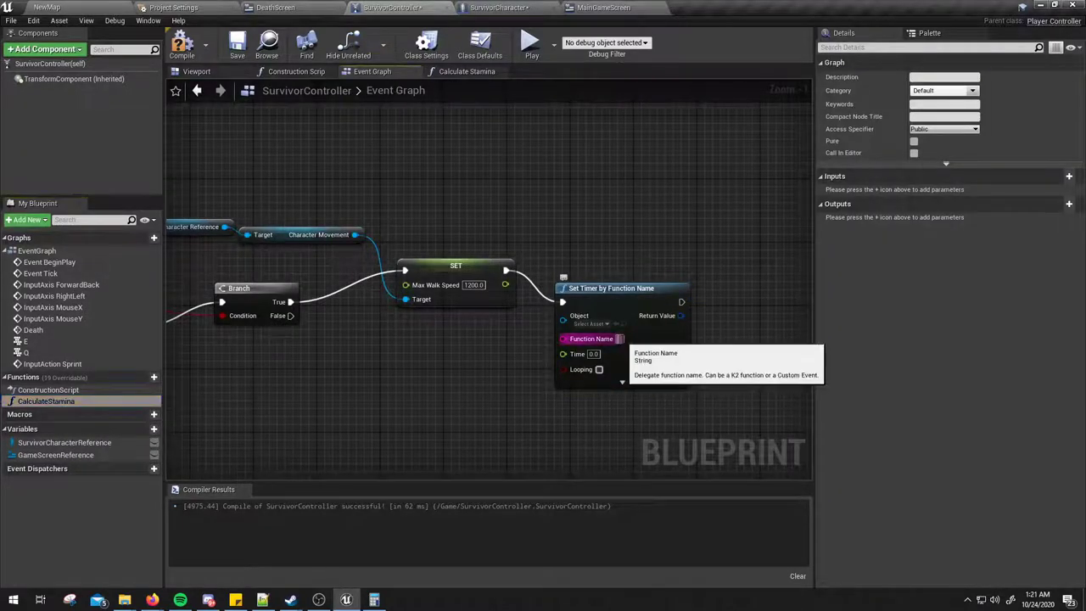
key(ctrl+v)
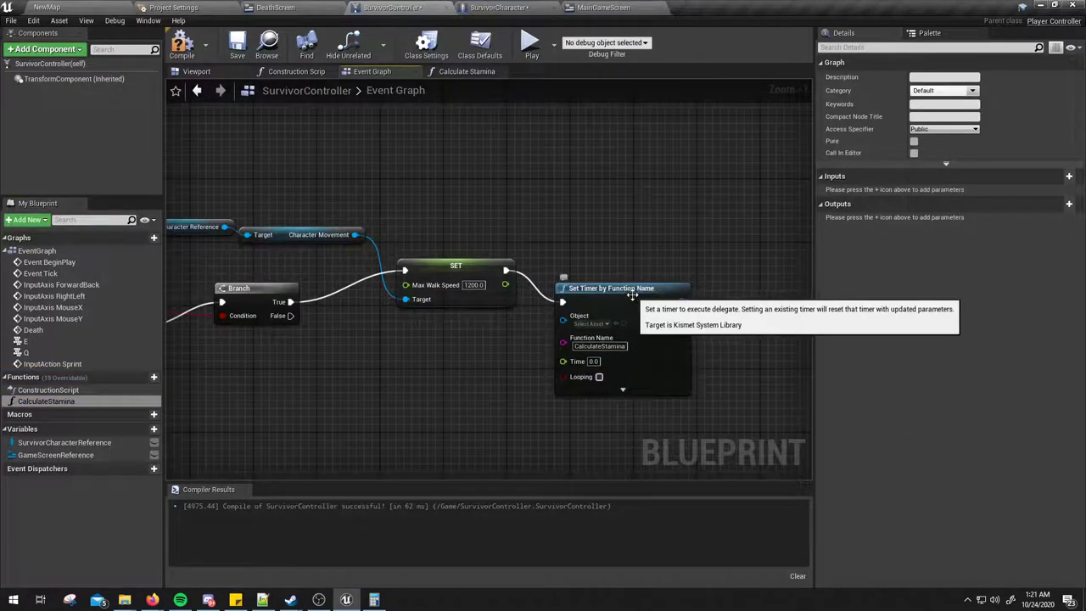
click(632, 294)
right_drag(630, 223, 630, 190)
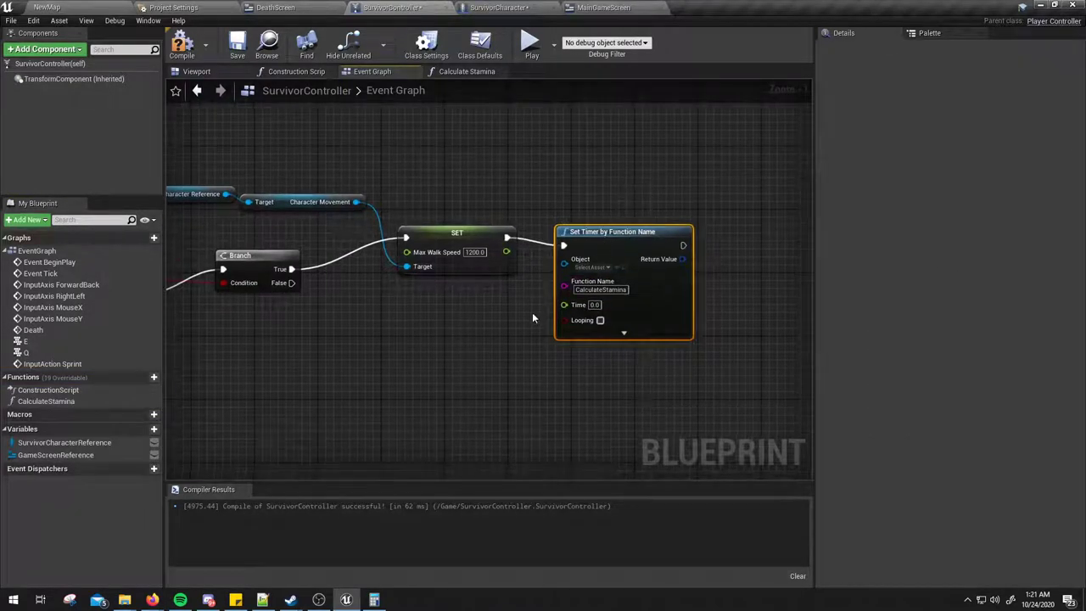
right_drag(532, 318, 661, 185)
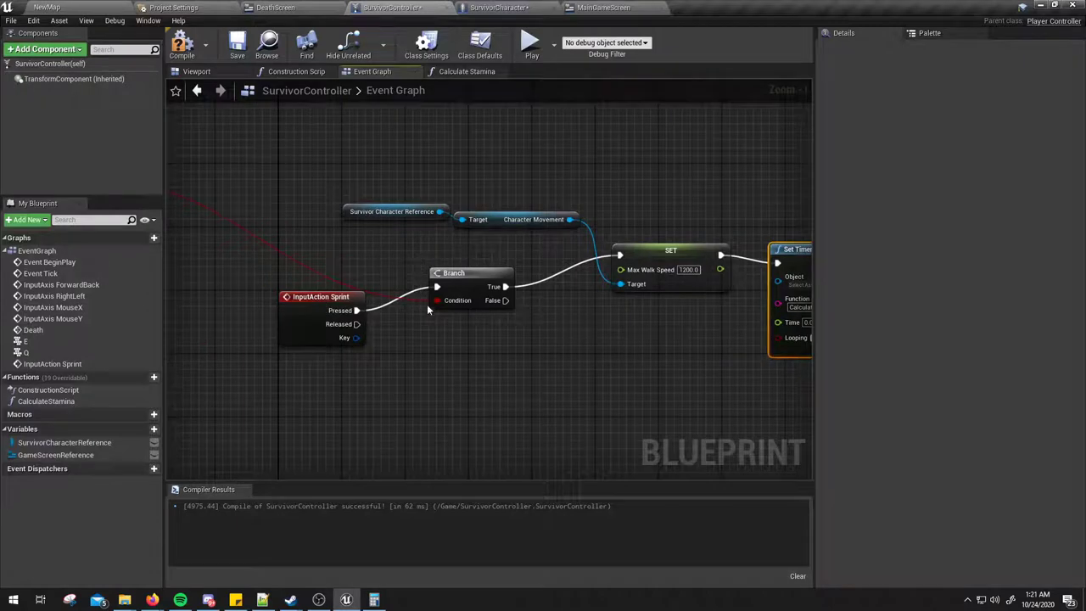
right_drag(426, 310, 420, 341)
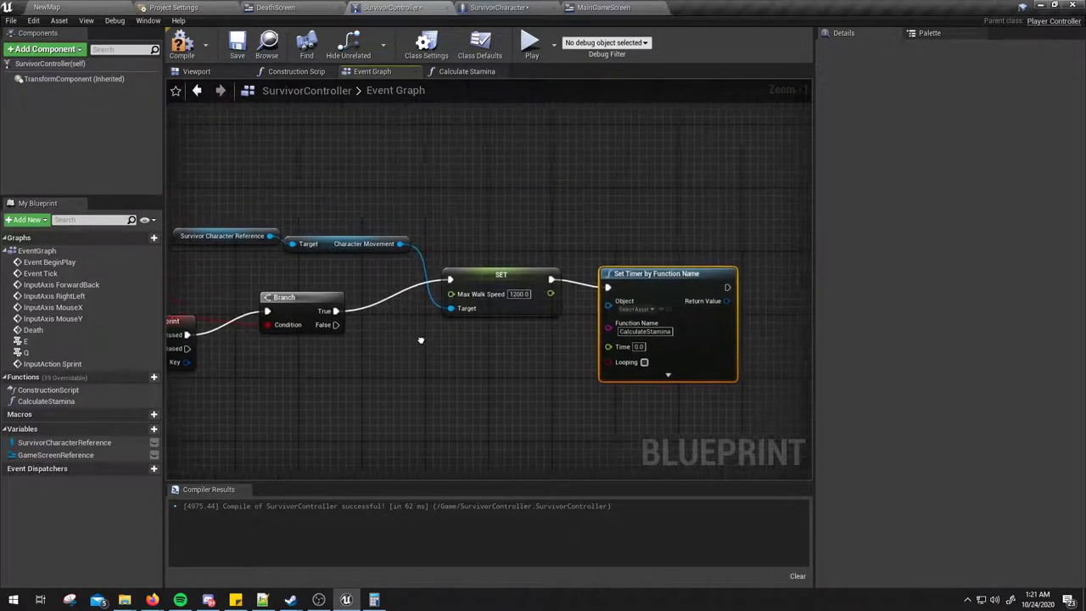
drag(357, 197, 479, 307)
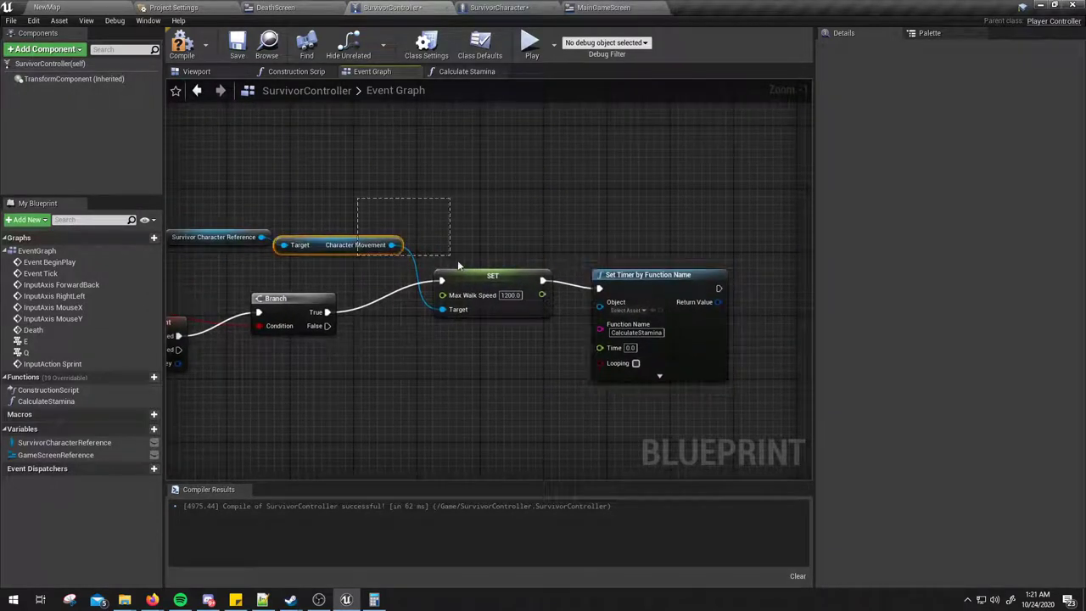
click(508, 194)
drag(416, 222, 483, 350)
click(483, 350)
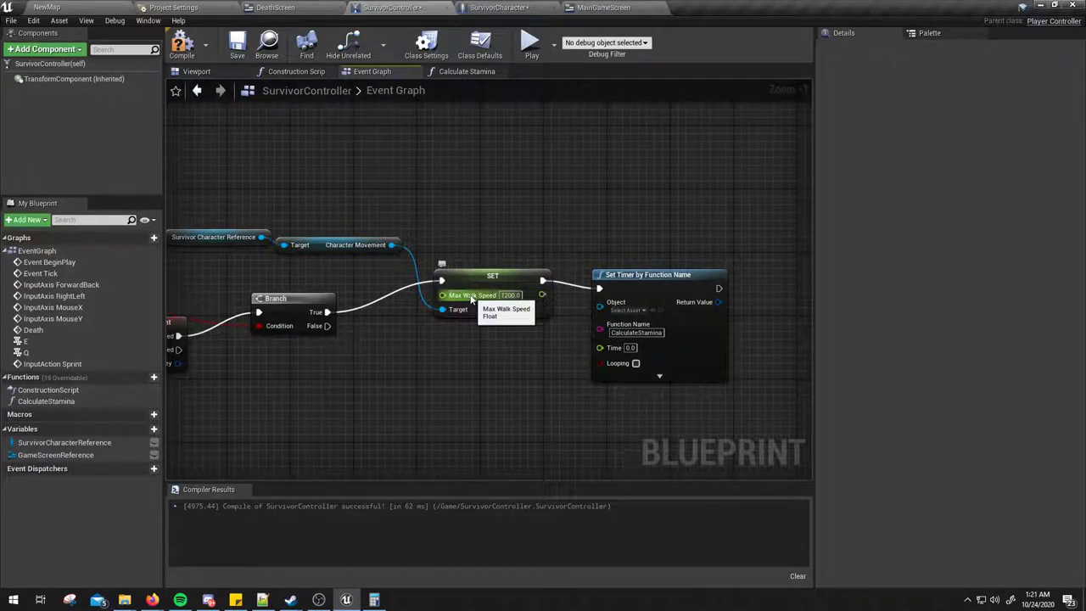
right_drag(471, 297, 540, 280)
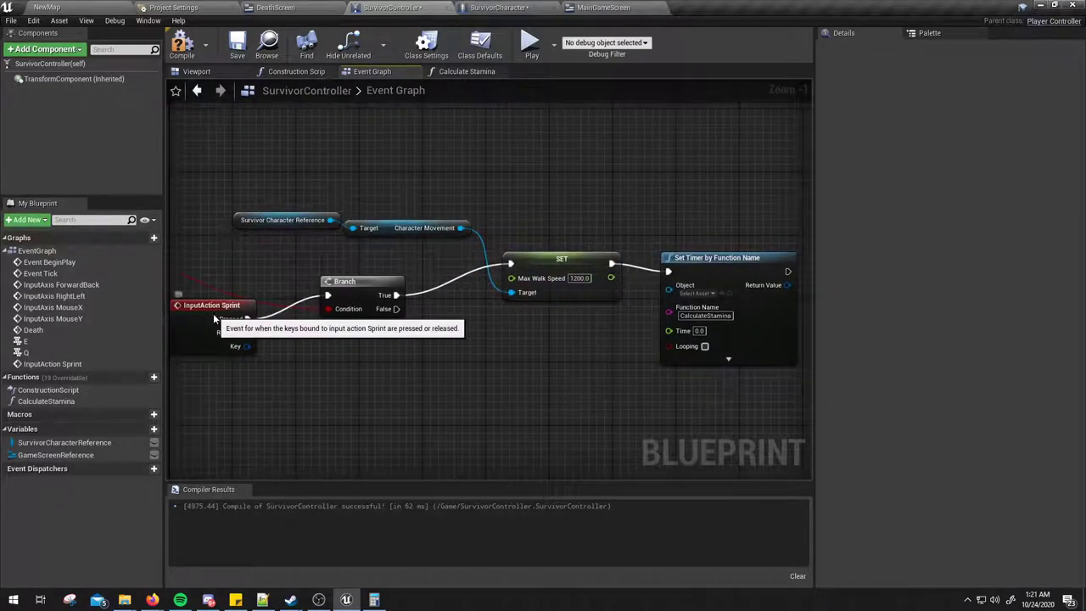
click(215, 319)
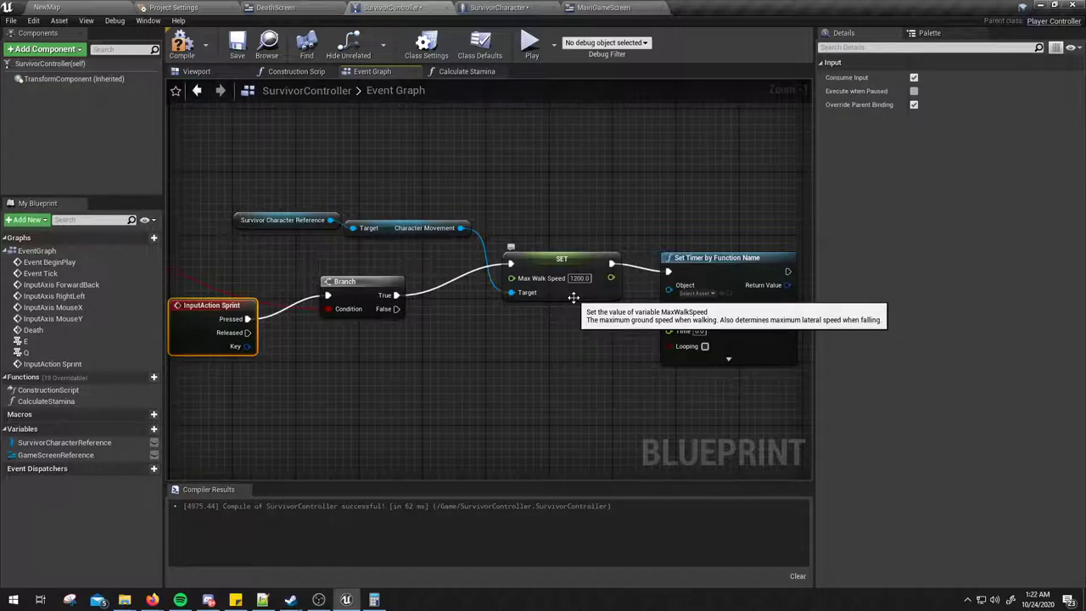
right_drag(684, 222, 551, 218)
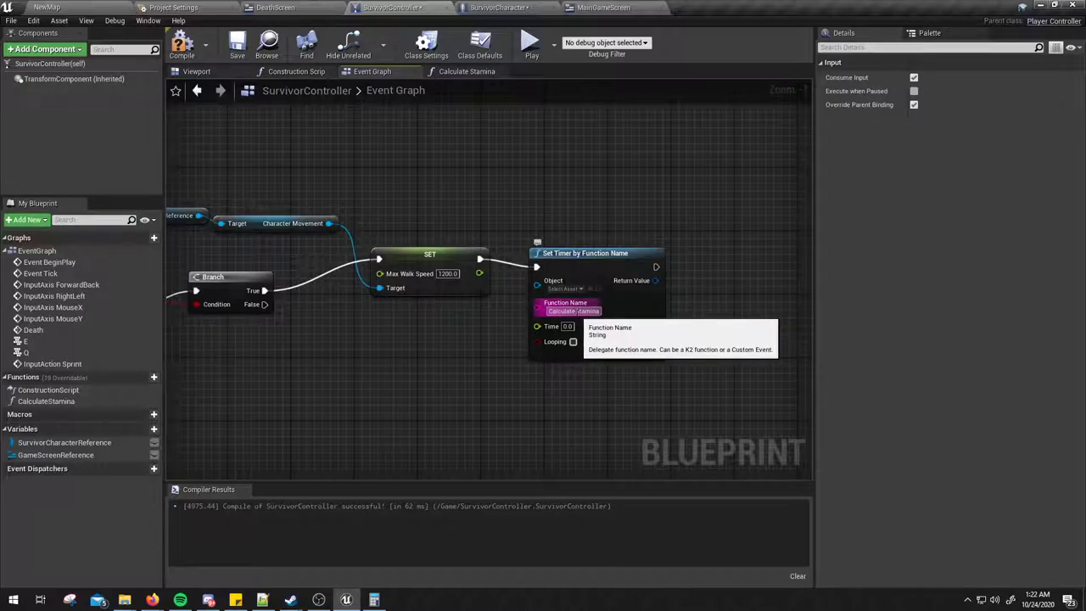
right_drag(521, 198, 691, 172)
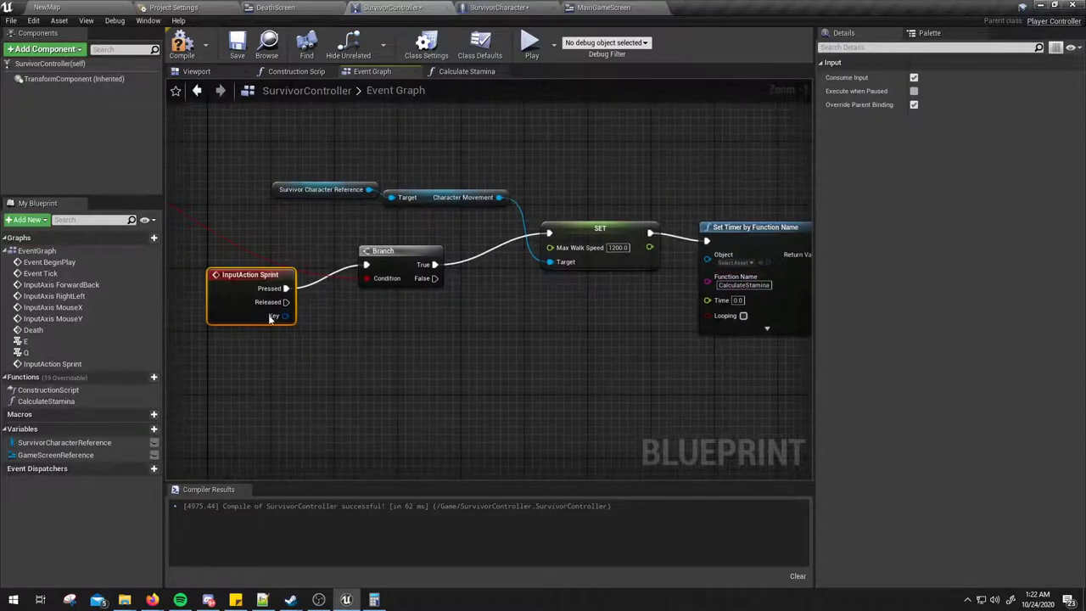
right_drag(653, 352, 487, 349)
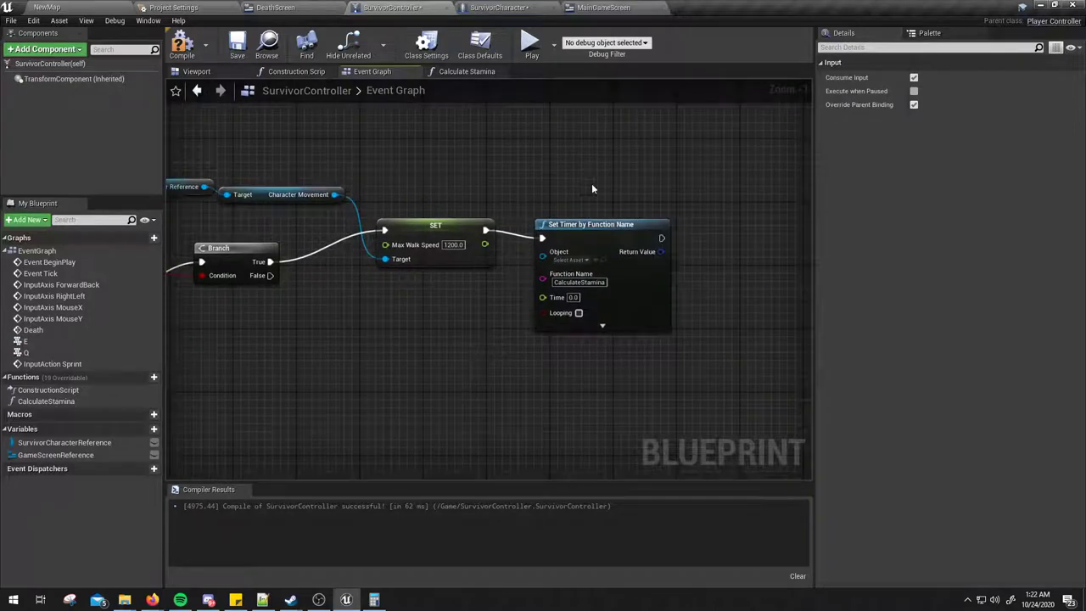
click(601, 226)
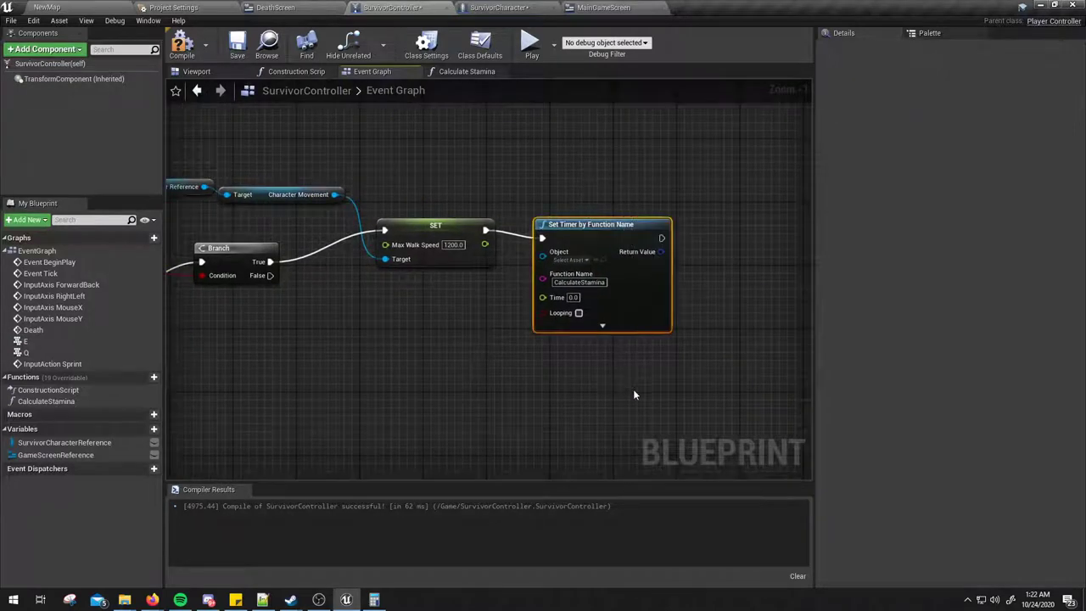
Enable Looping on the Set Timer by Function Name node and set its Time to 0.1.
click(580, 313)
text(1)
key(BackSpace)
text(0.1)
right_drag(681, 298, 608, 279)
click(607, 279)
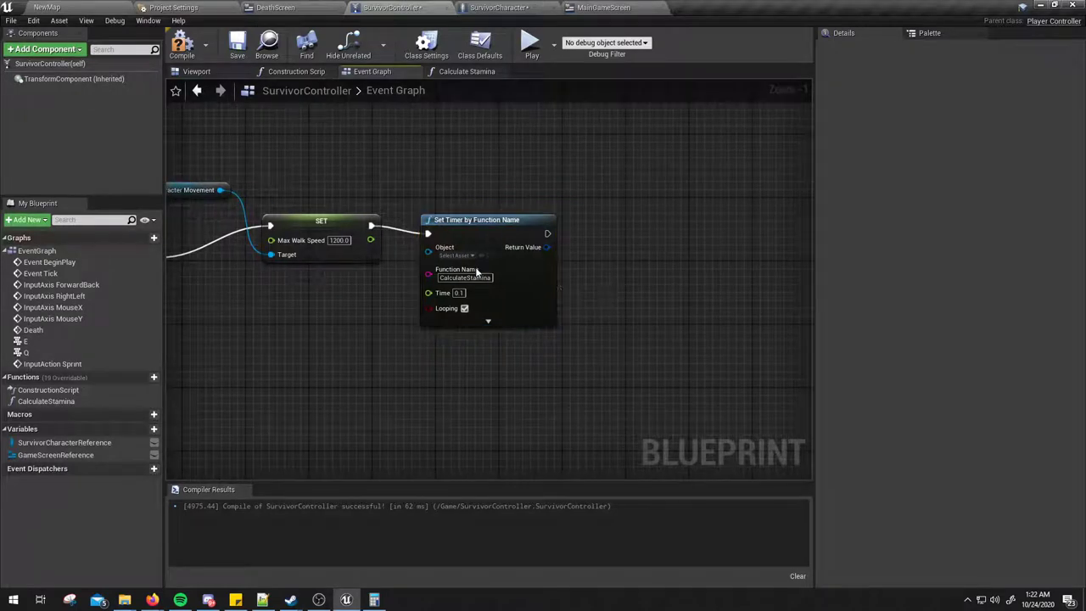
right_drag(524, 255, 510, 268)
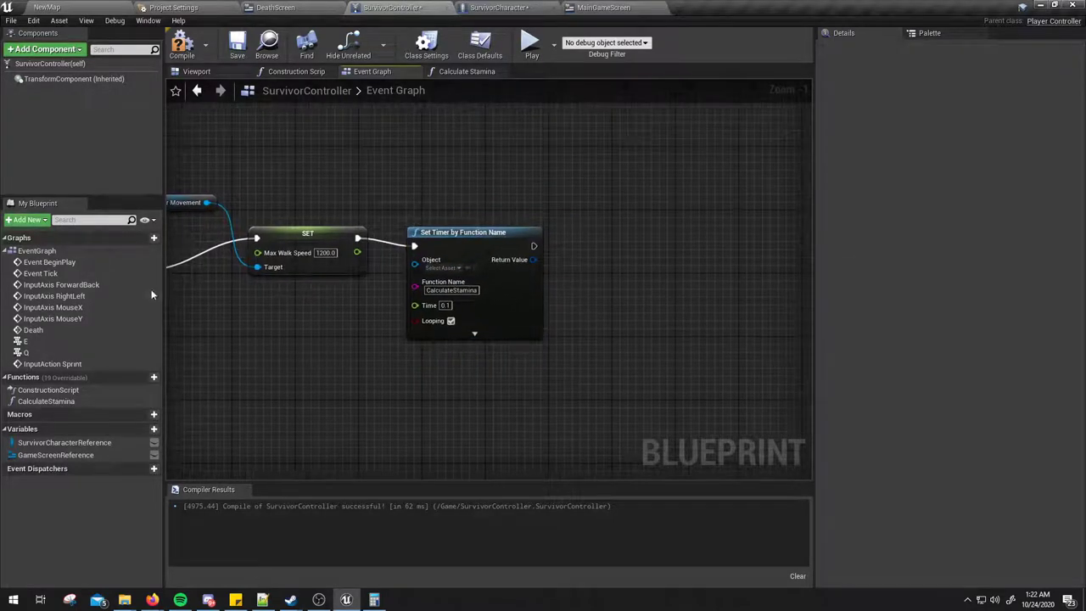
Open CalculateStamina, compile, and add a Survivor Character Reference getter feeding a Get Stamina node.
double_click(38, 401)
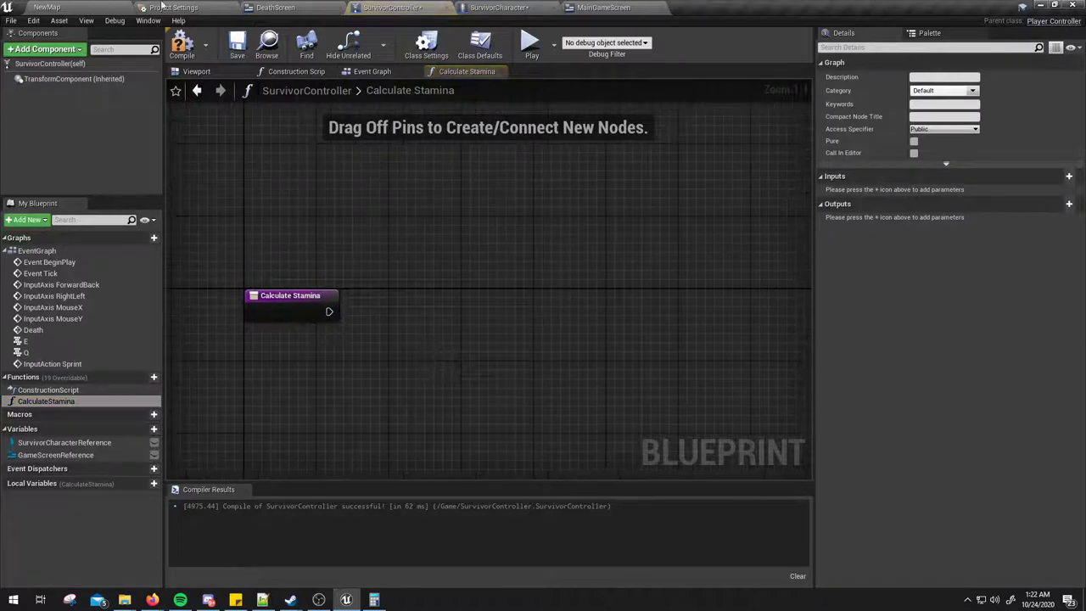
click(178, 44)
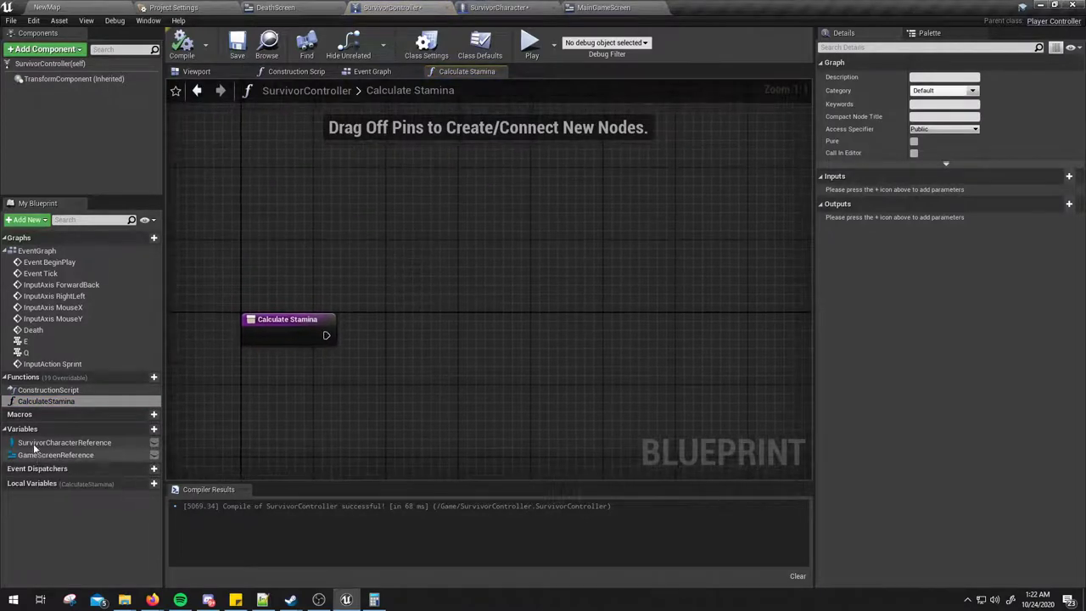
ctrl+drag(64, 442, 269, 244)
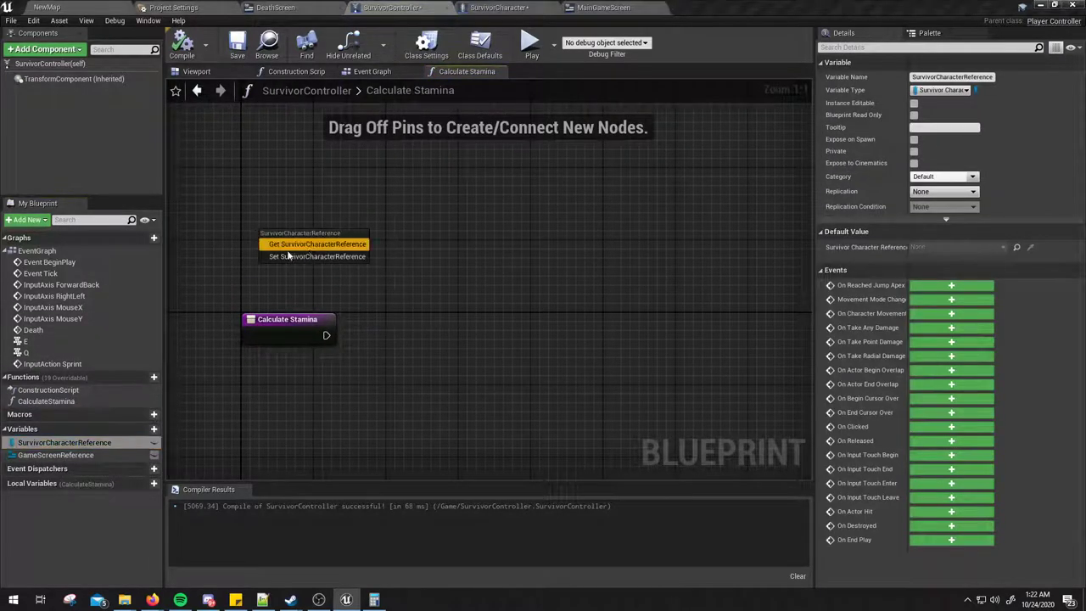
drag(363, 240, 432, 279)
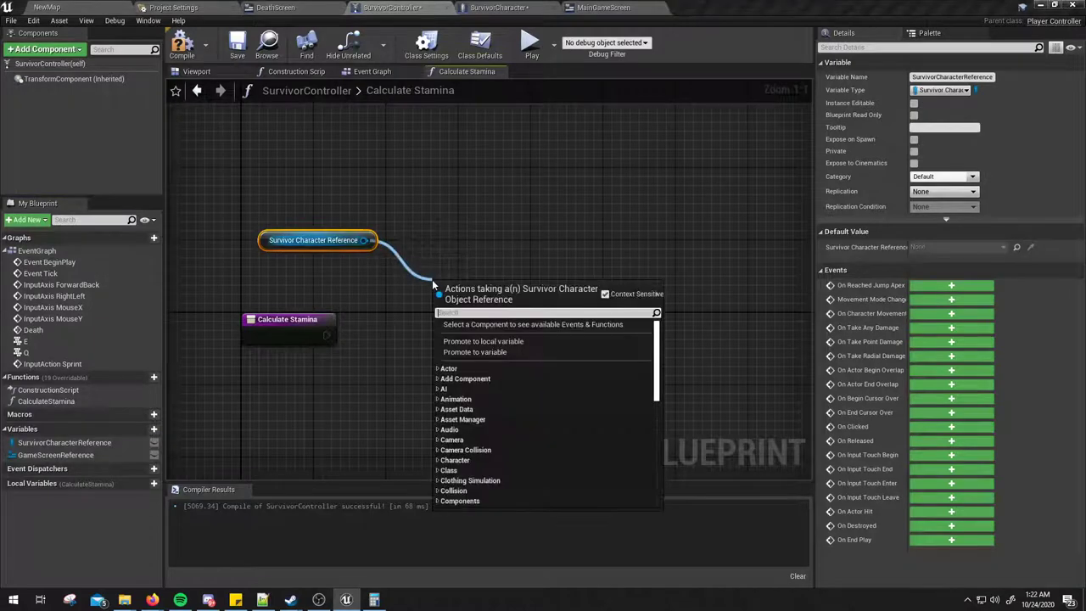
text(get st)
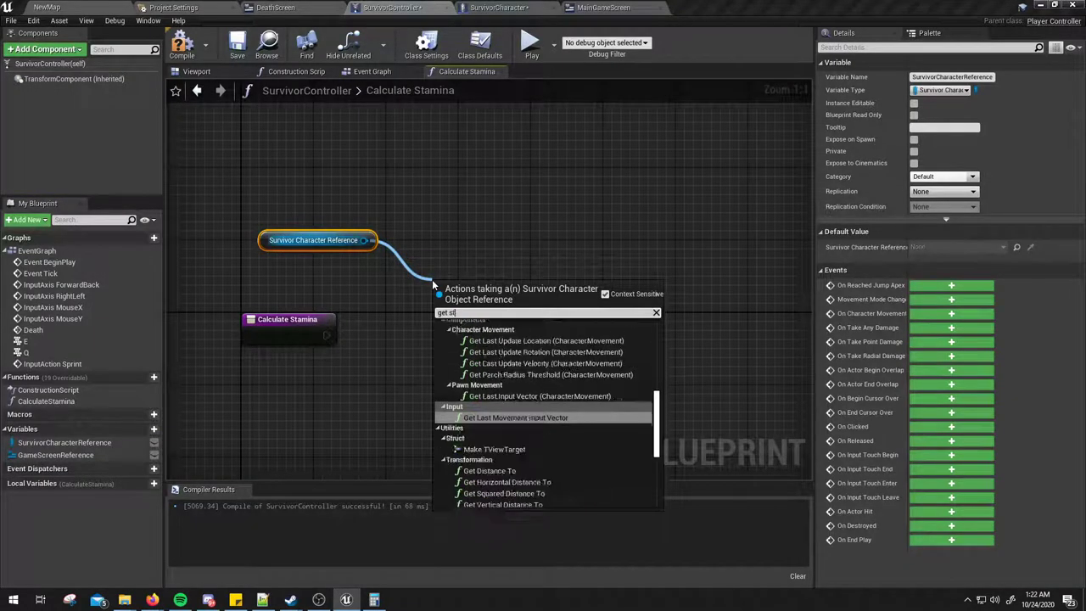
text(ami)
key(Return)
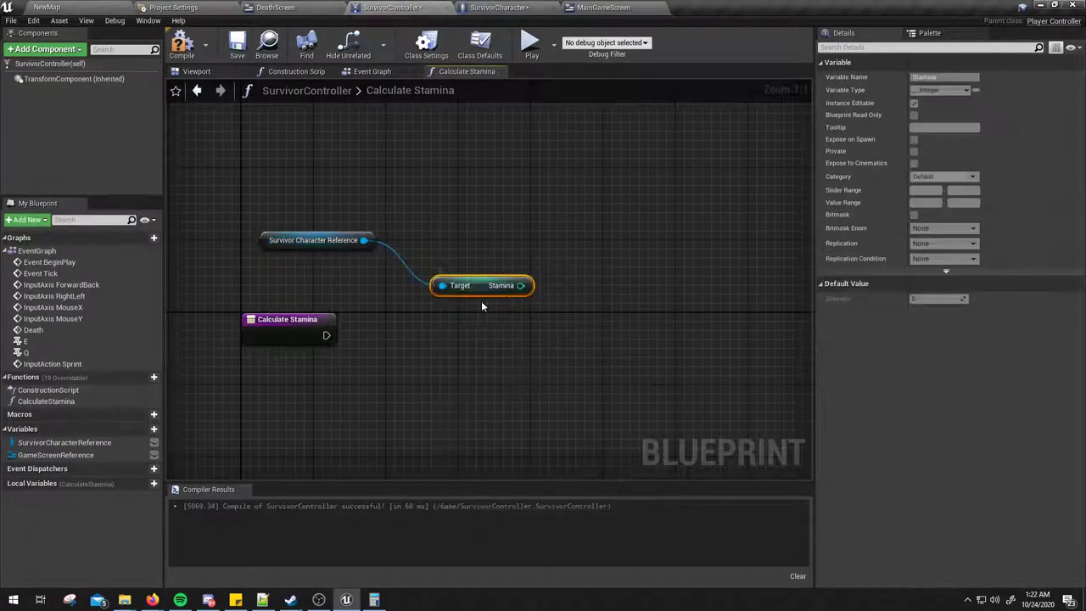
Add a SET Stamina node off the same reference and arrange both Stamina nodes.
drag(363, 240, 394, 343)
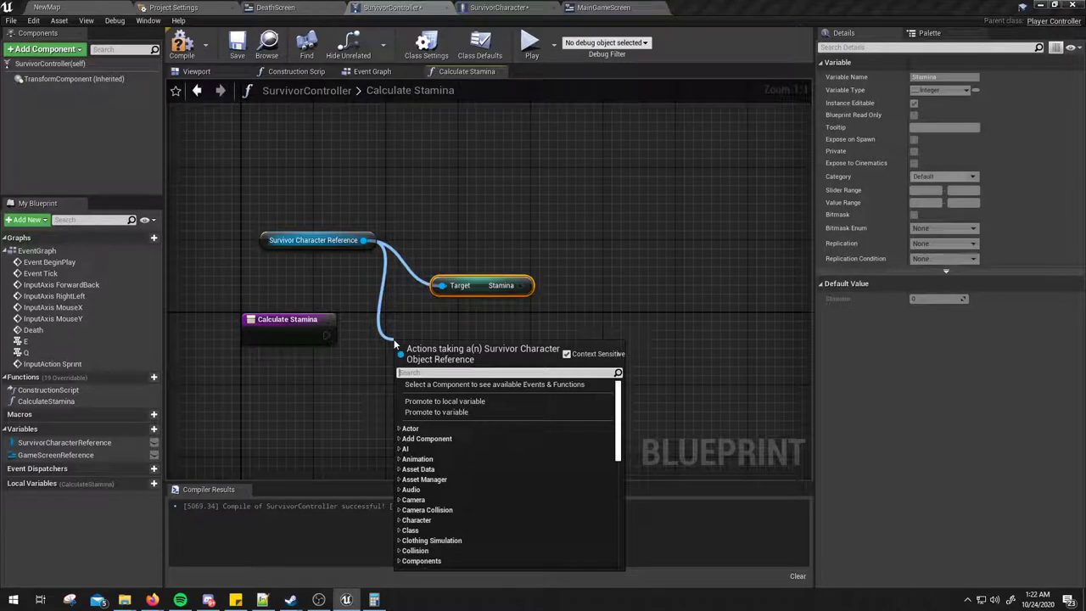
text(set stam)
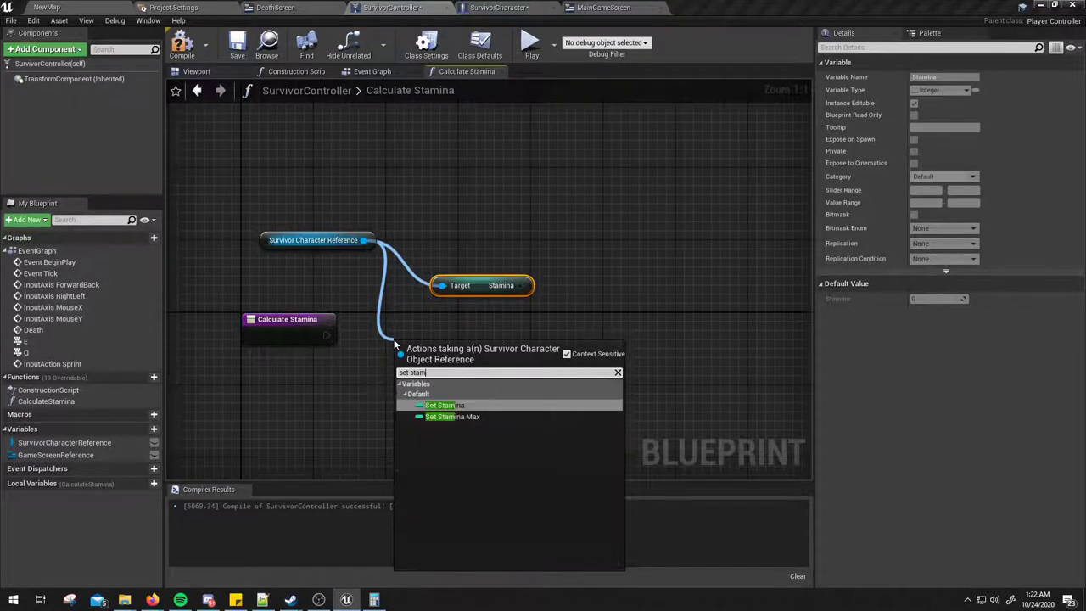
key(Return)
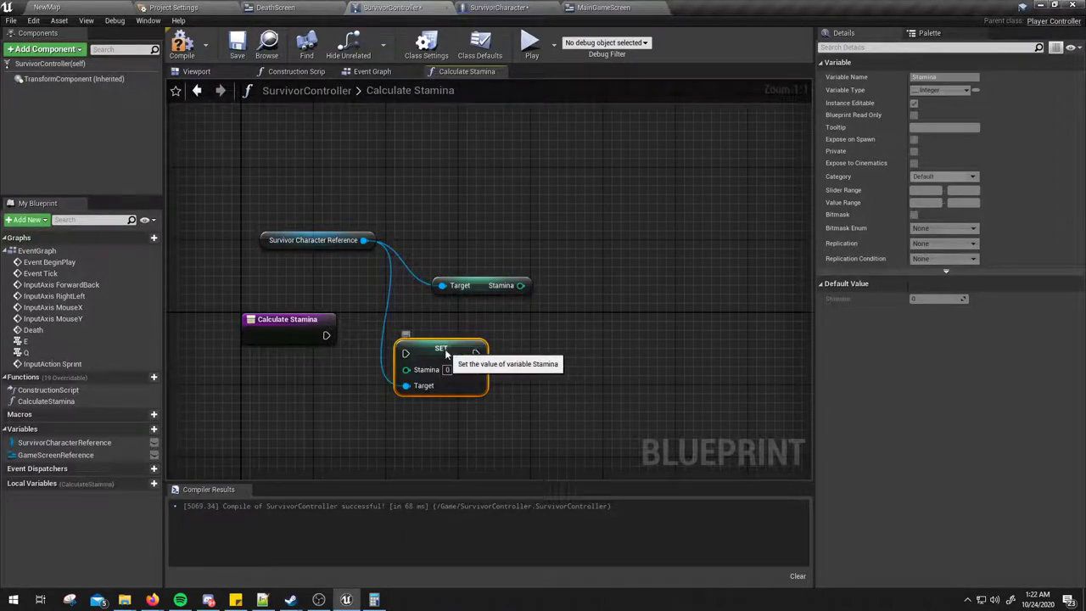
drag(445, 349, 753, 270)
right_drag(753, 270, 699, 231)
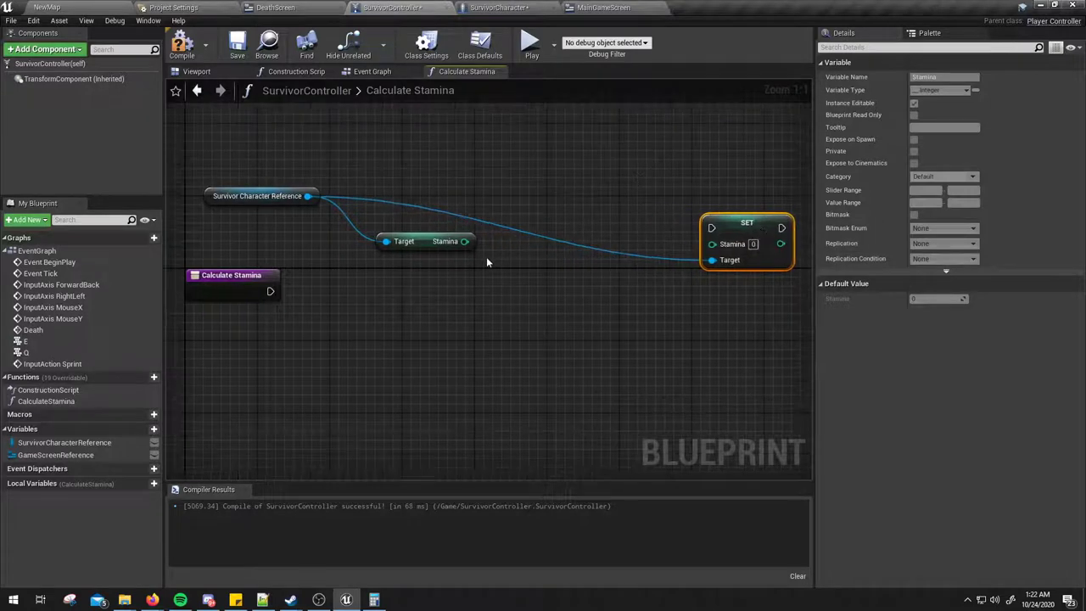
right_drag(486, 257, 503, 235)
drag(445, 220, 392, 202)
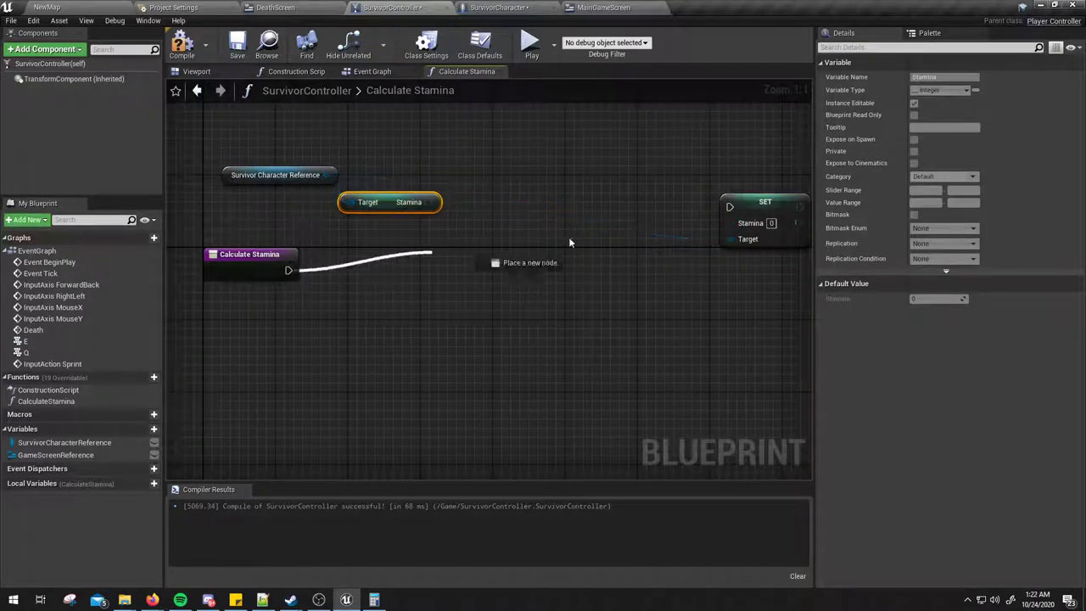
Wire the Calculate Stamina entry's execution into SET Stamina.
drag(289, 270, 730, 207)
click(420, 266)
right_drag(445, 286, 456, 294)
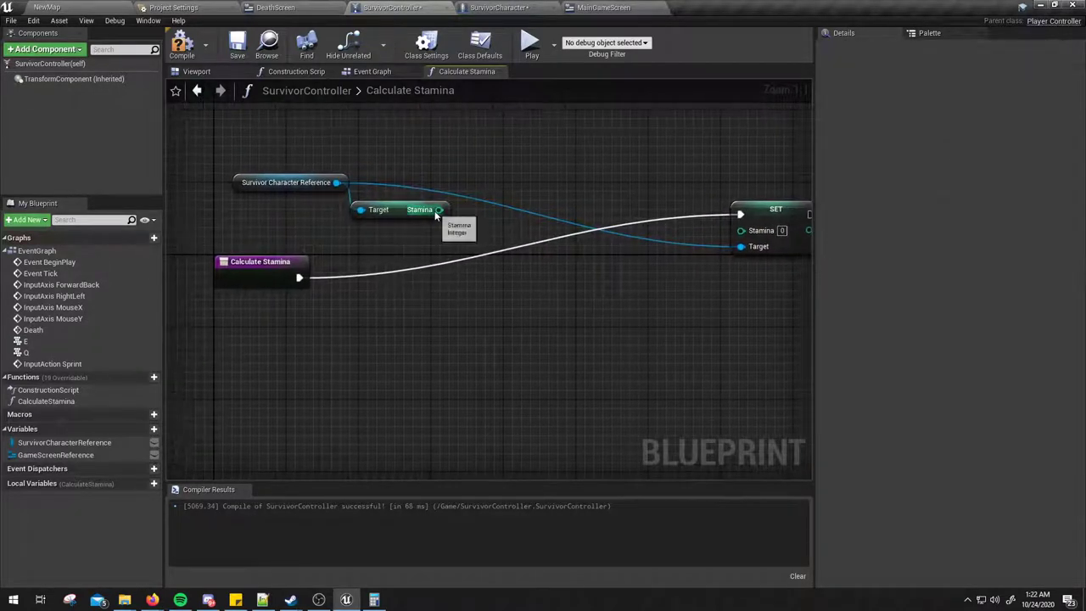
Feed Stamina into an integer subtract-1 node wired to SET Stamina, then search for a clamp.
drag(438, 210, 483, 298)
text(-)
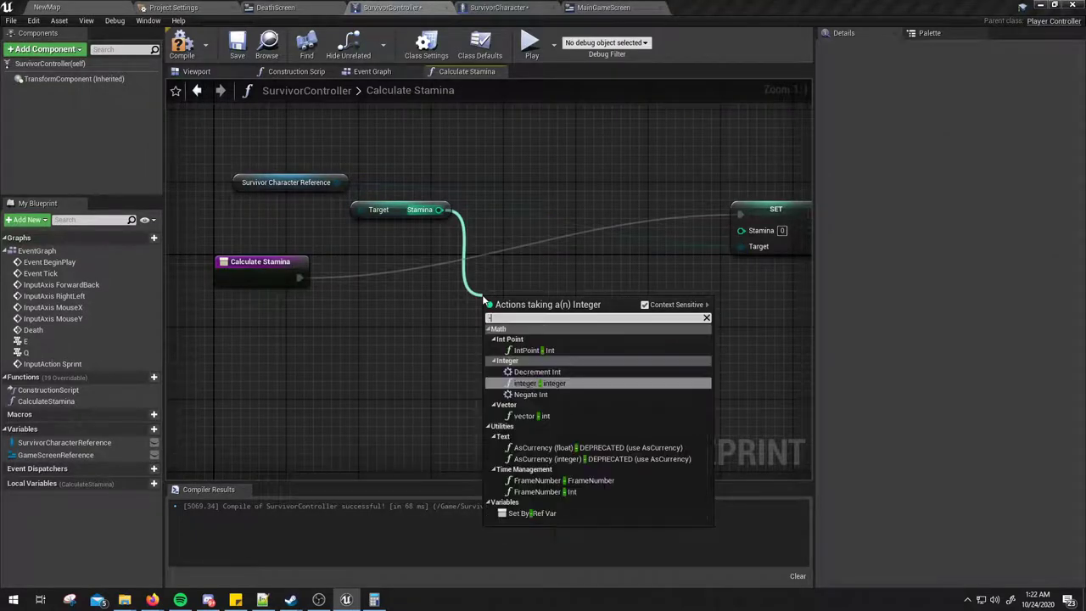
key(Return)
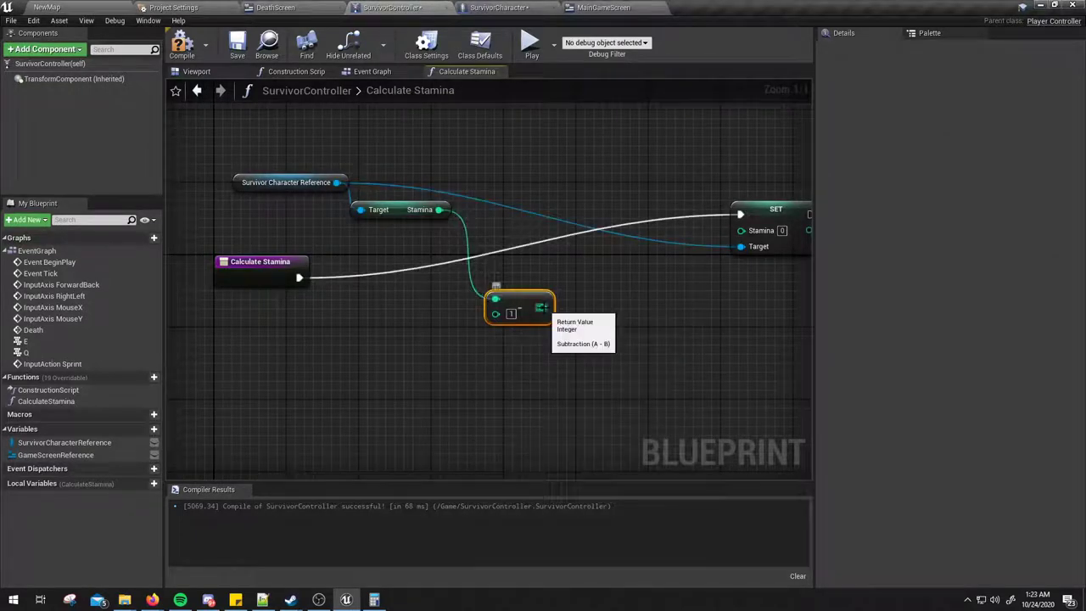
mouse_move(542, 307)
mouse_down()
mouse_move(735, 246)
mouse_move(741, 230)
mouse_up()
right_drag(697, 253, 634, 295)
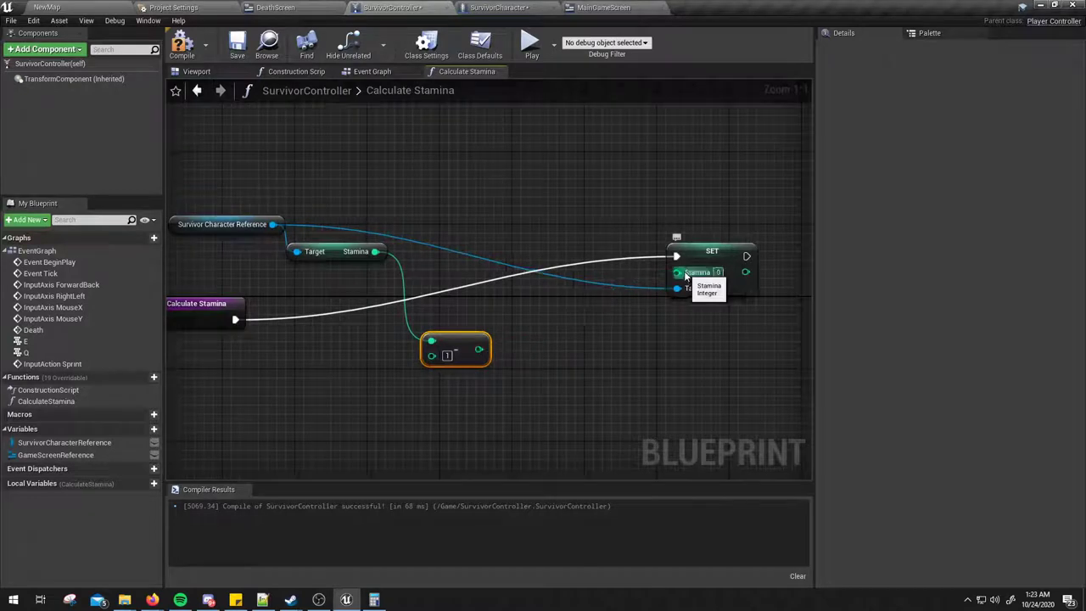
drag(676, 272, 593, 316)
text(cla)
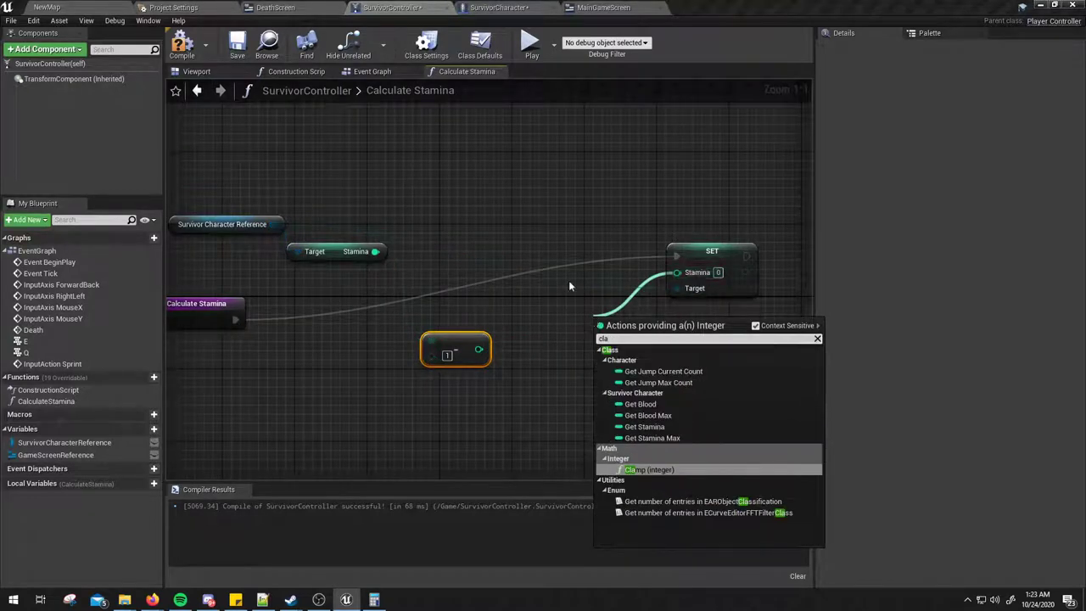
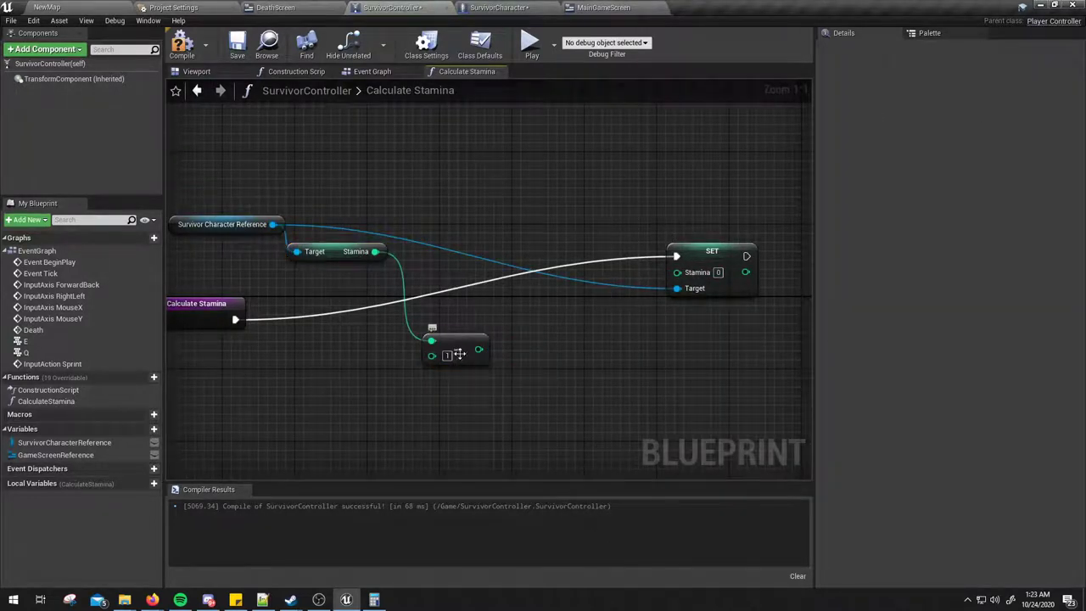
Add a Clamp (integer) node after the stamina subtraction and feed it into SET Stamina.
drag(479, 350, 547, 343)
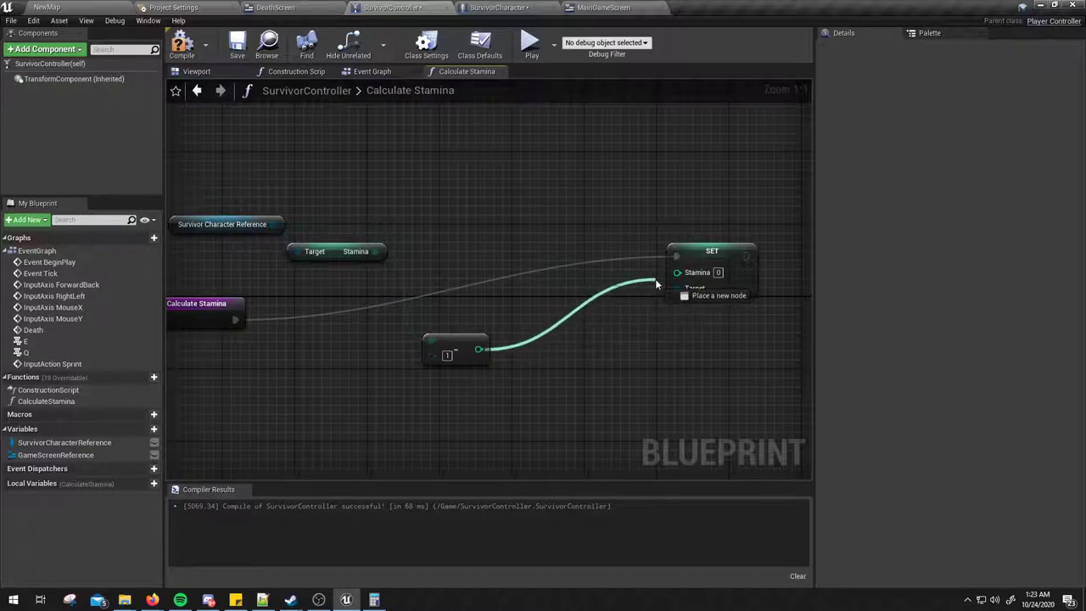
click(543, 323)
drag(479, 349, 526, 352)
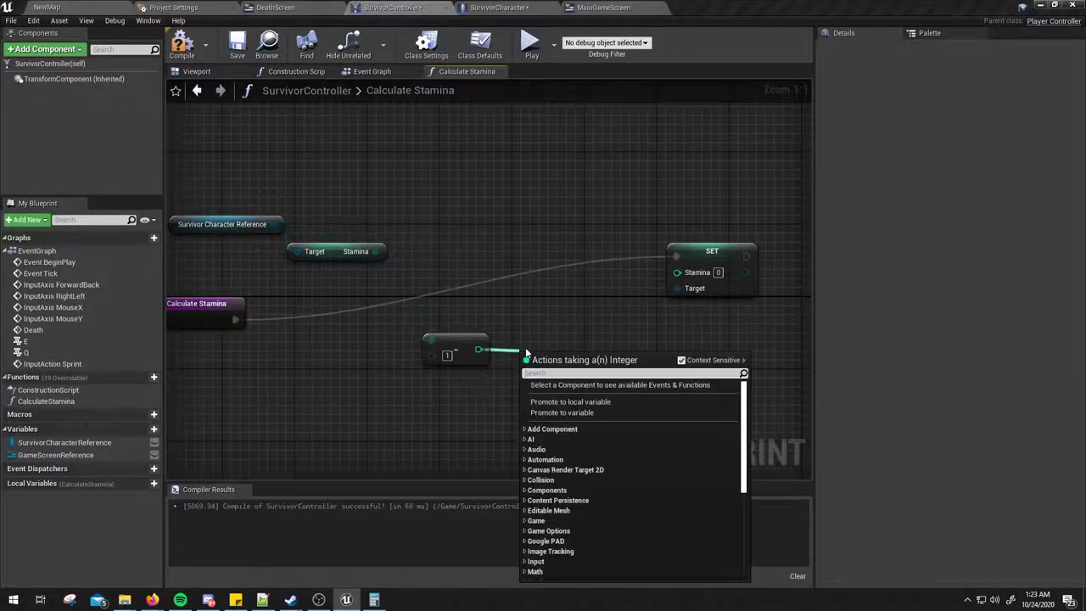
text(clamp)
key(Return)
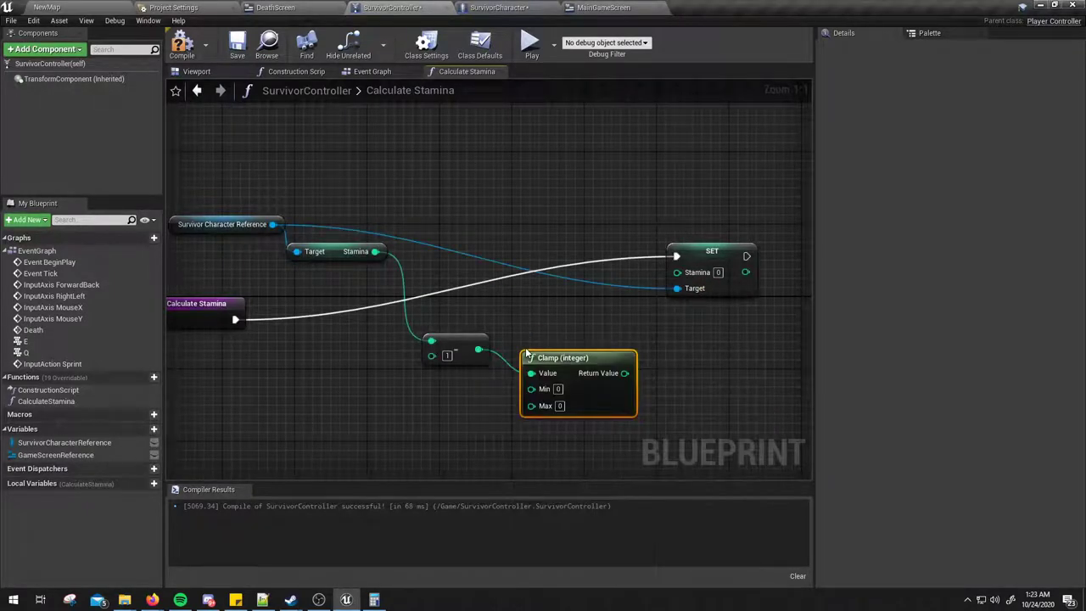
drag(625, 374, 677, 271)
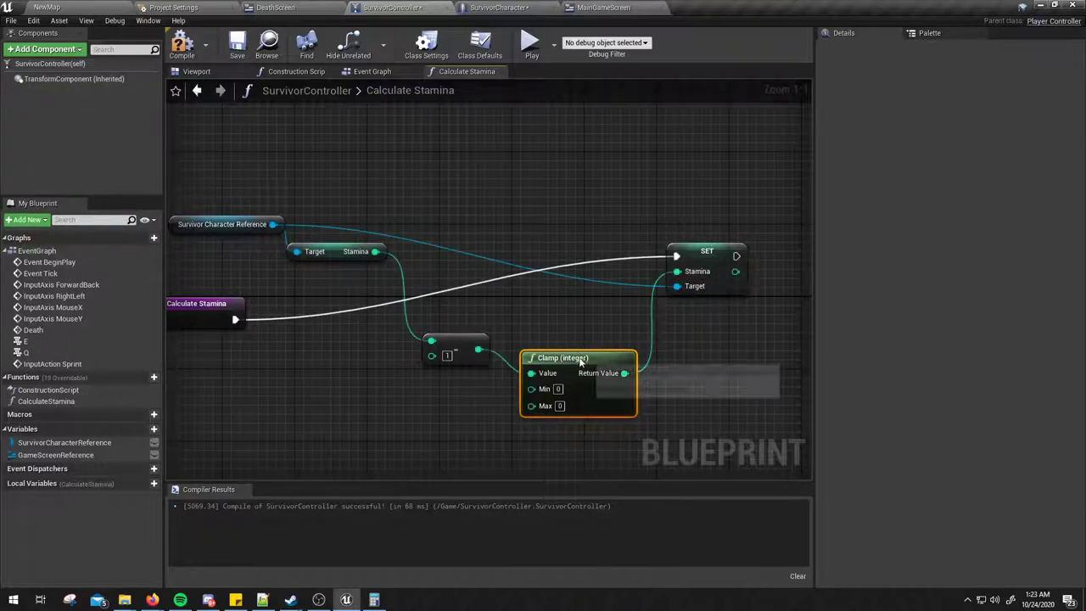
drag(574, 357, 583, 340)
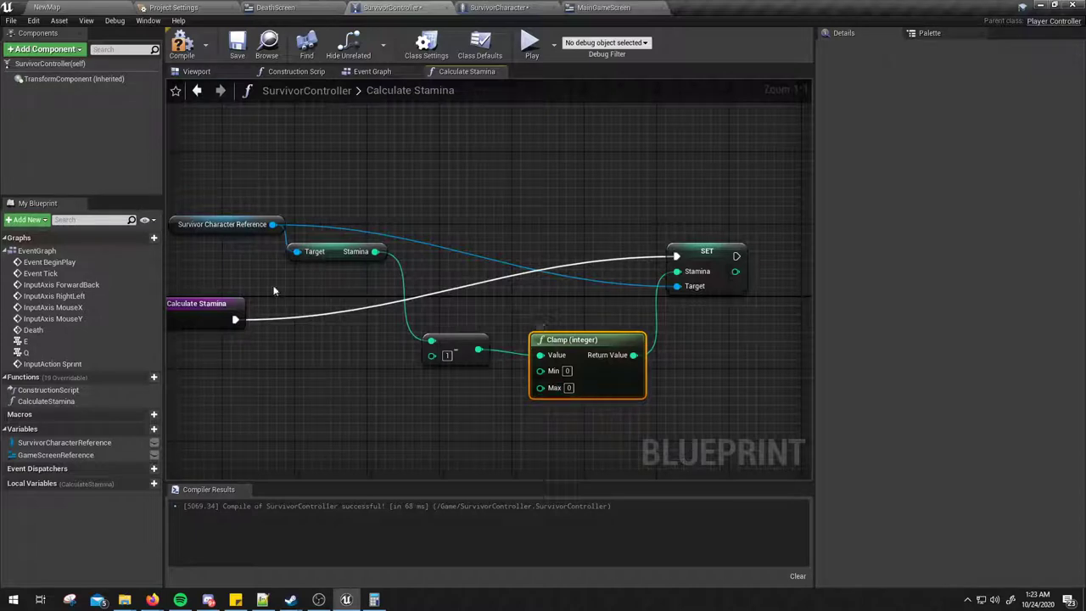
Wire the character reference's Stamina Max getter into the Clamp's Max input, then compile.
drag(273, 224, 305, 353)
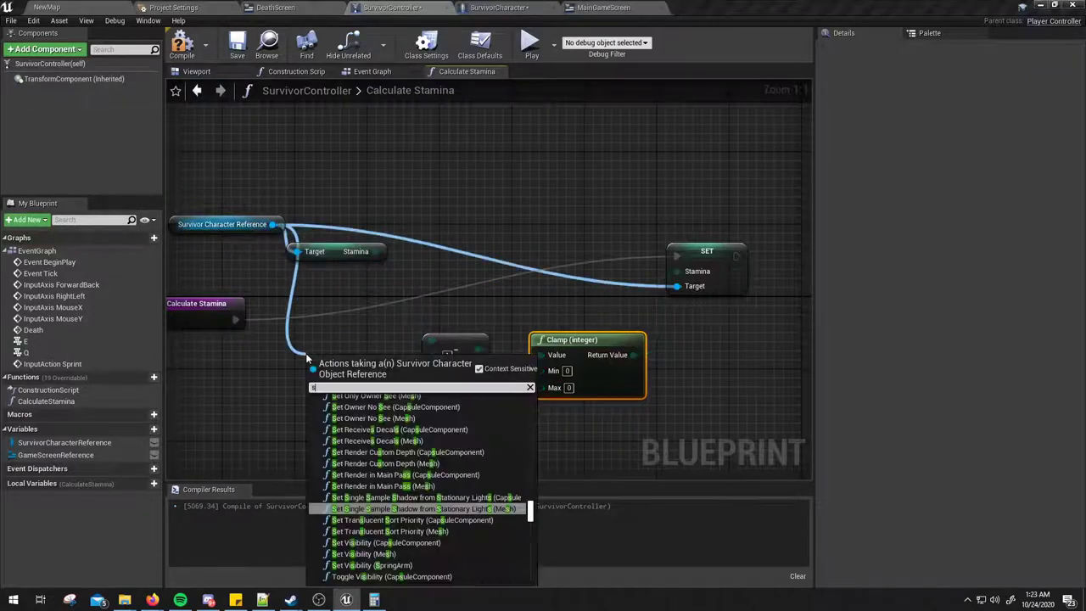
text(stami)
key(Down)
key(Return)
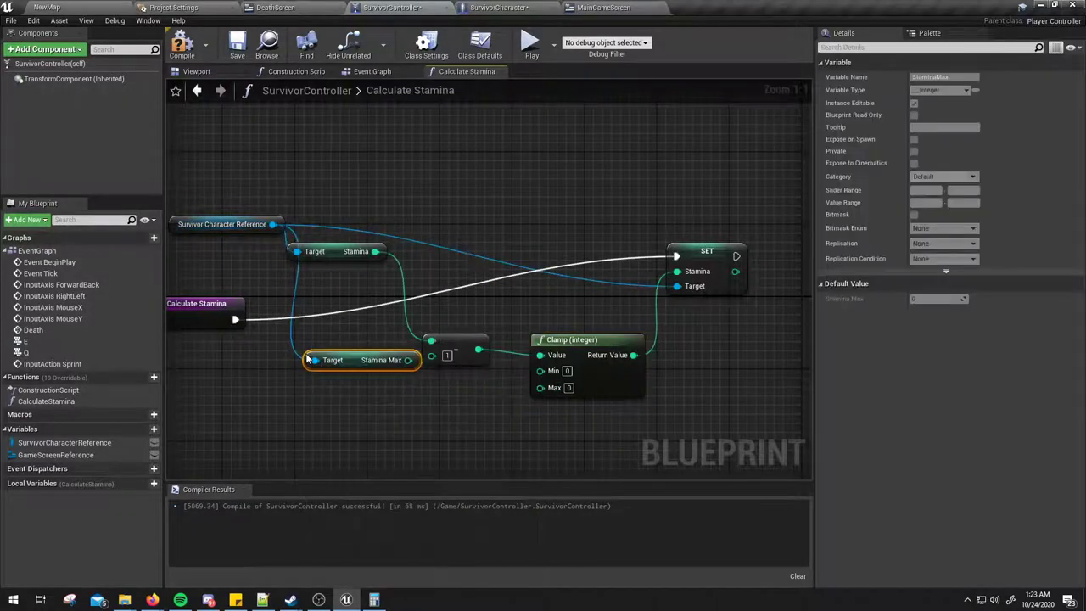
drag(408, 359, 540, 387)
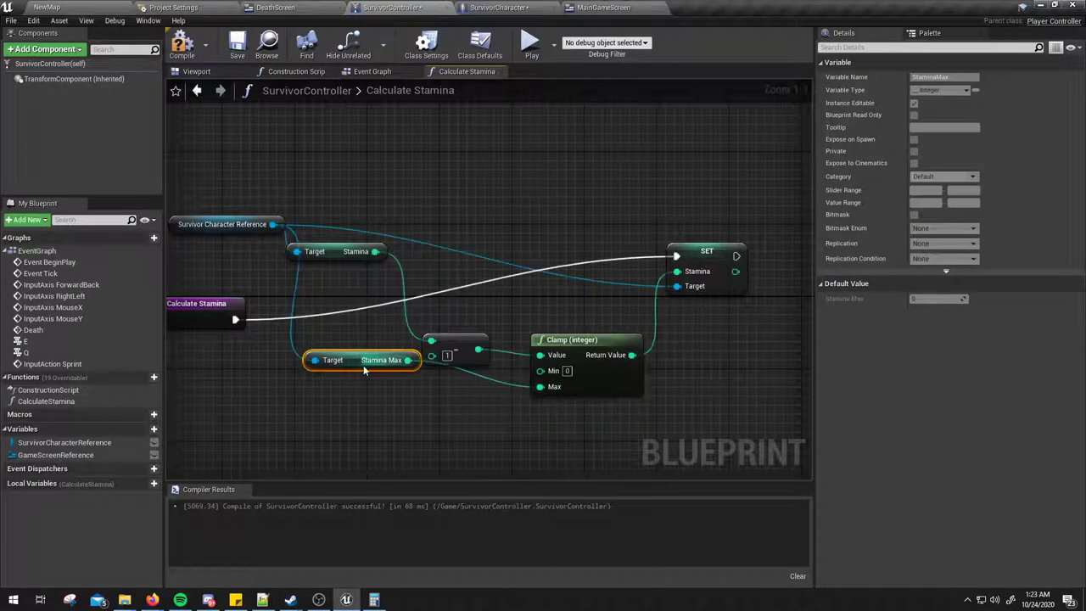
mouse_move(354, 364)
mouse_down()
mouse_move(389, 400)
mouse_move(426, 401)
mouse_up()
click(530, 294)
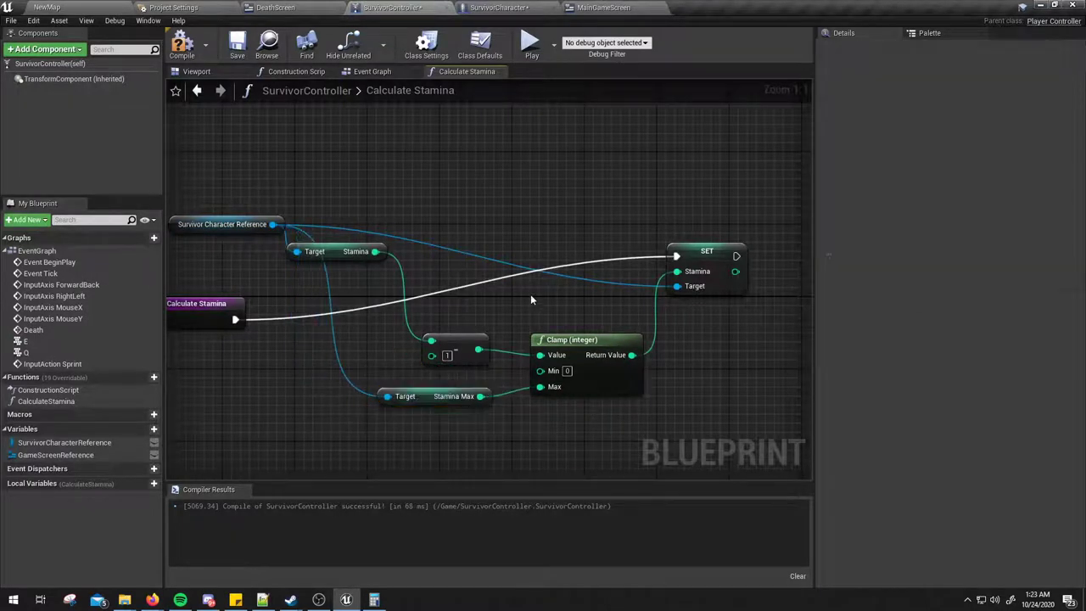
click(182, 44)
Recompile the blueprint and check the sprint input nodes in the Event Graph.
right_drag(583, 280, 643, 236)
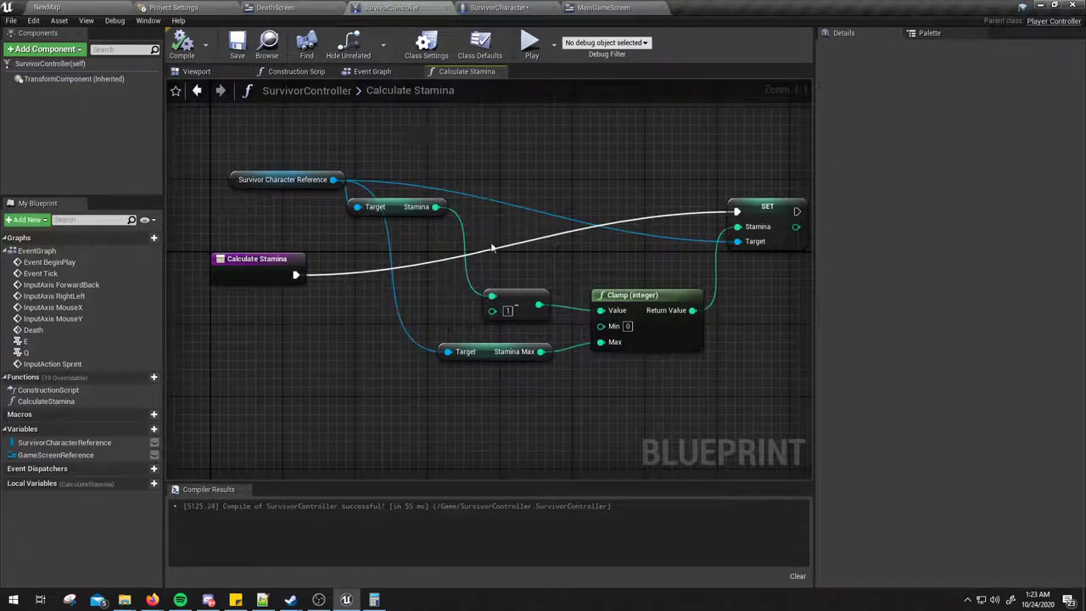
right_drag(564, 252, 518, 245)
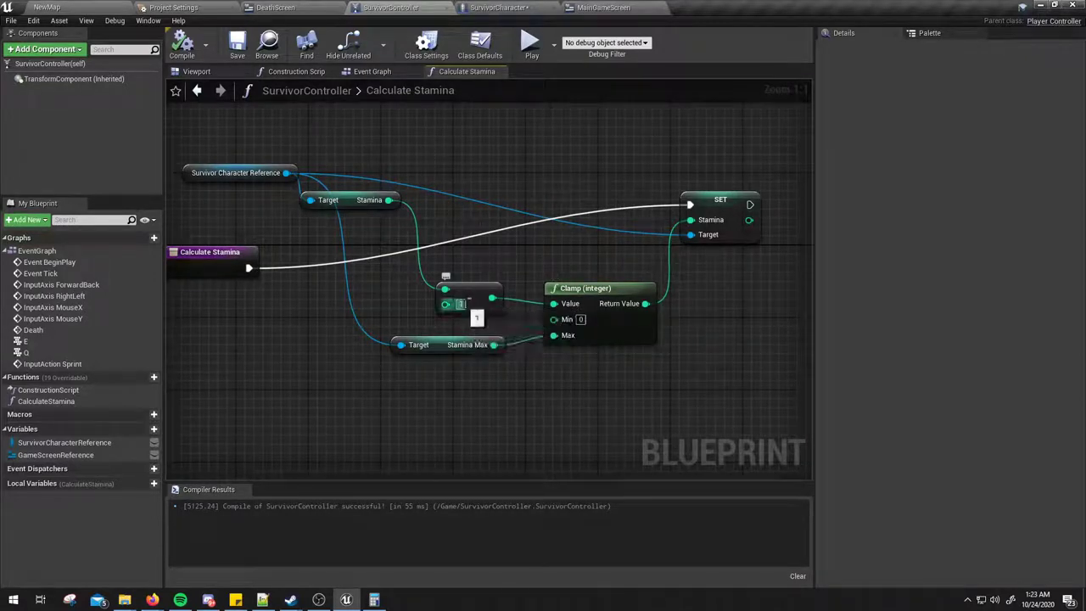
key(F7)
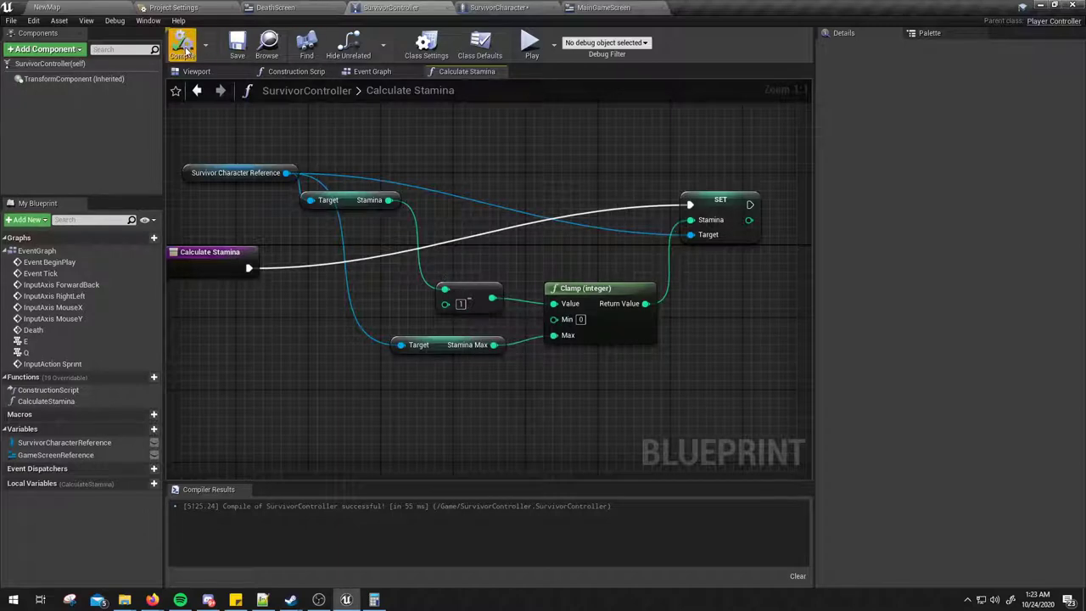
click(378, 74)
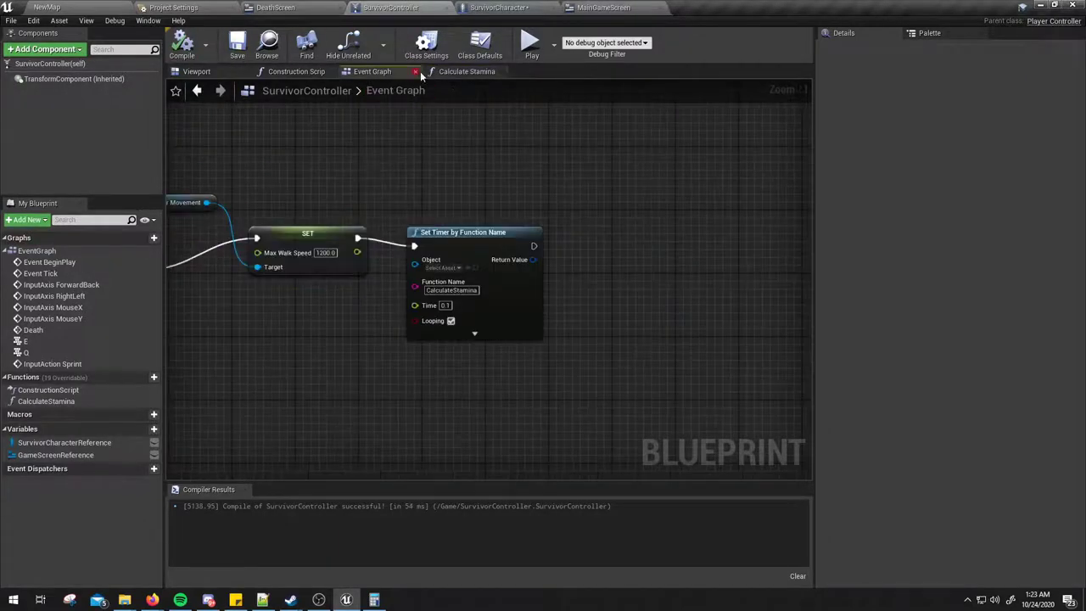
click(468, 75)
click(382, 74)
mouse_move(276, 321)
right_down()
mouse_move(546, 320)
mouse_move(339, 300)
right_up()
mouse_move(469, 298)
right_down()
mouse_move(430, 324)
mouse_move(561, 300)
mouse_move(361, 315)
right_up()
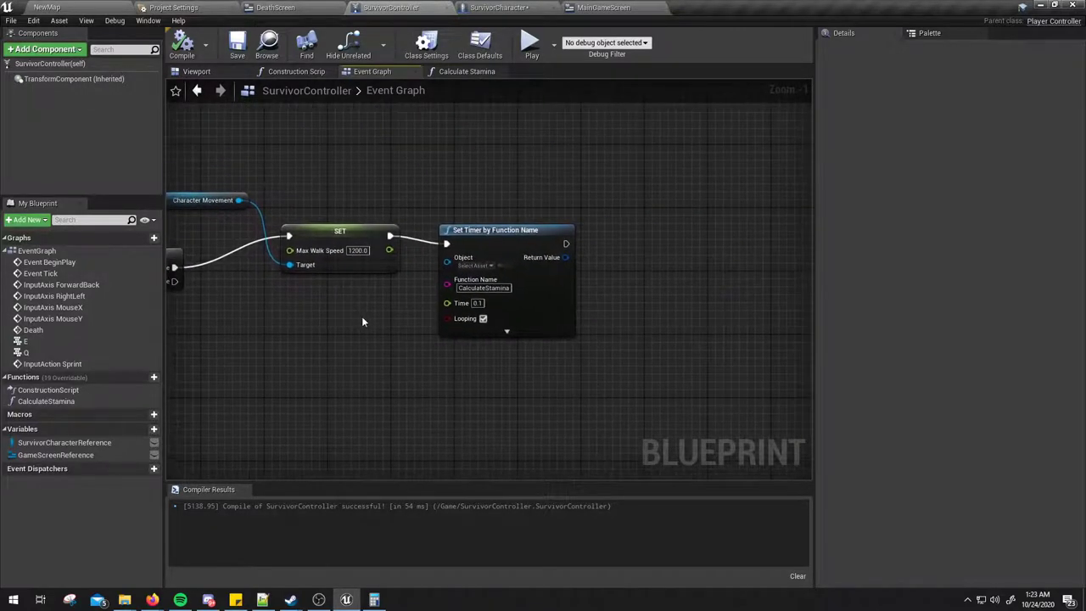
Back in Calculate Stamina, pull a connection from SET's Stamina output for integer actions.
click(466, 71)
right_drag(726, 334, 577, 347)
right_drag(582, 297, 538, 274)
drag(529, 266, 594, 271)
key(Escape)
drag(527, 281, 585, 292)
Compare Stamina equal to 0 and wire the result into a new Branch after SET.
text(=)
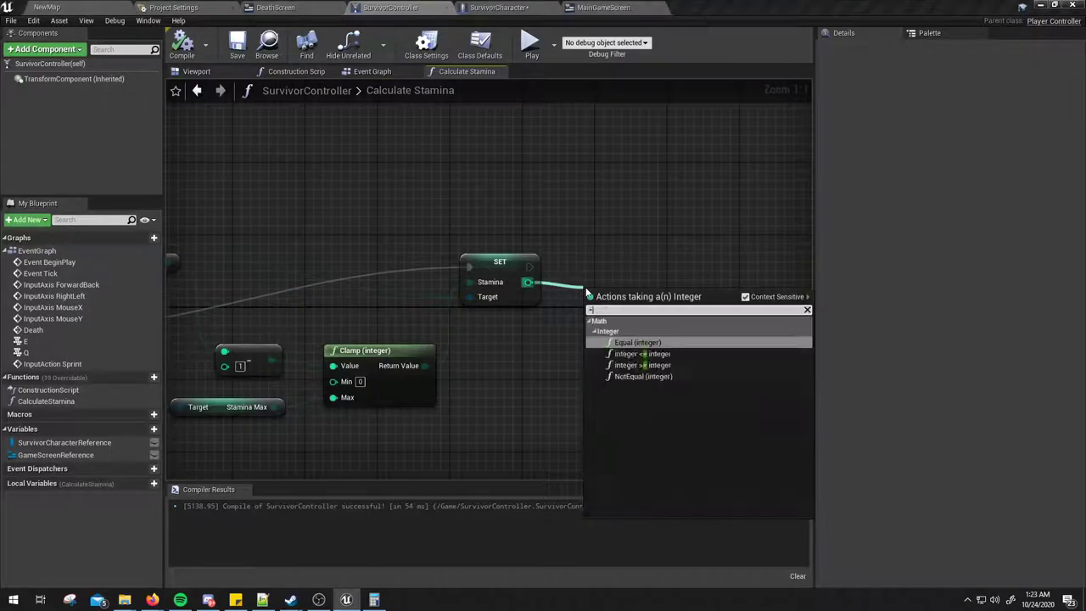
text(=)
key(Return)
right_drag(656, 263, 569, 251)
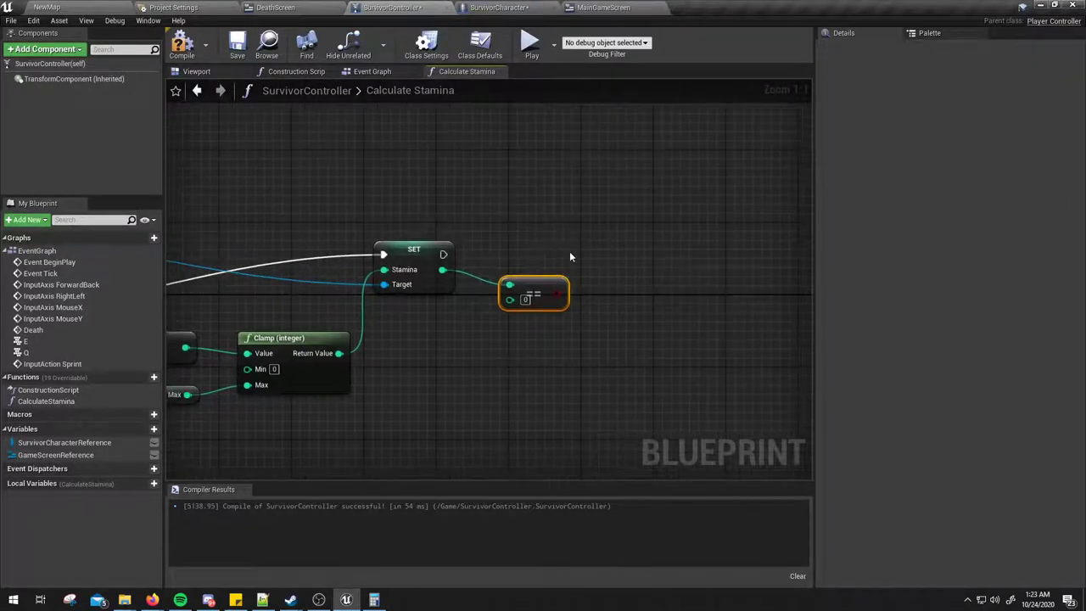
click(617, 245)
mouse_move(556, 294)
mouse_down()
mouse_move(626, 279)
mouse_move(442, 254)
mouse_up()
Compile the blueprint with the new Branch in place.
right_drag(499, 244, 510, 214)
click(181, 46)
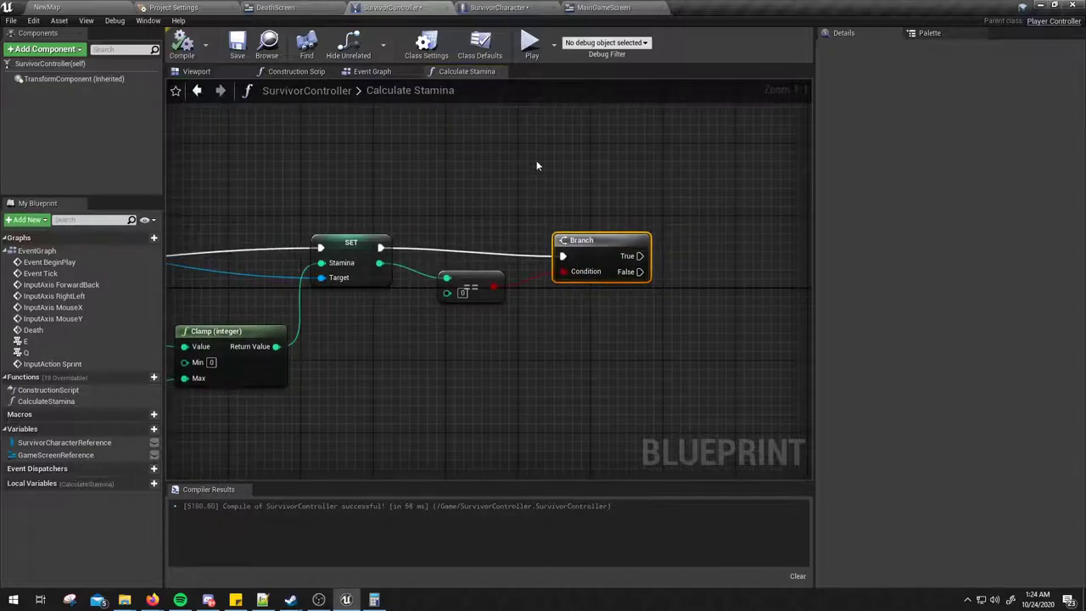
right_drag(601, 235, 511, 187)
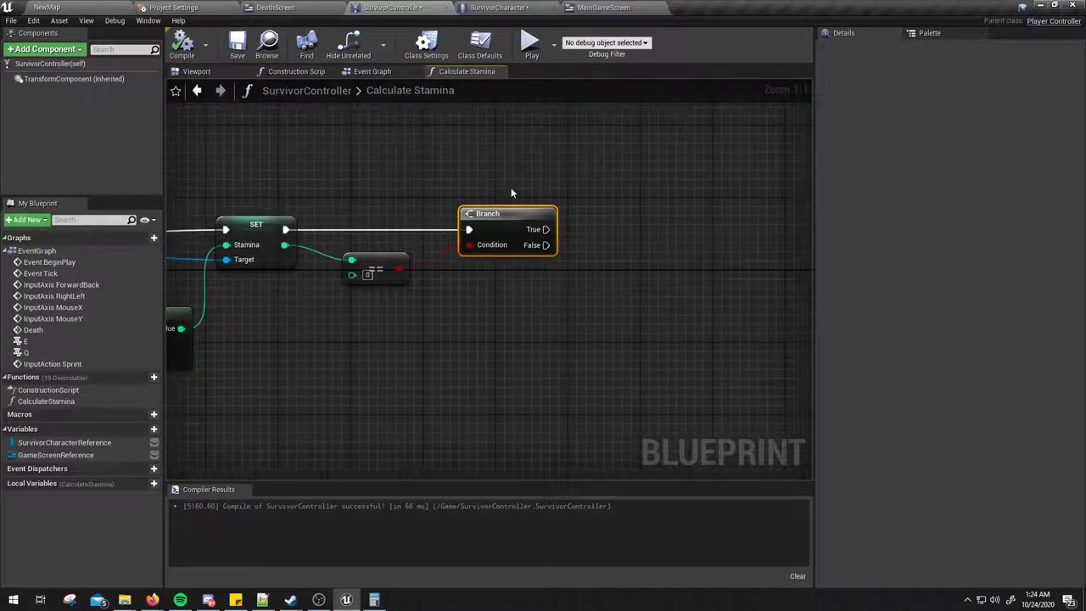
click(510, 188)
click(180, 46)
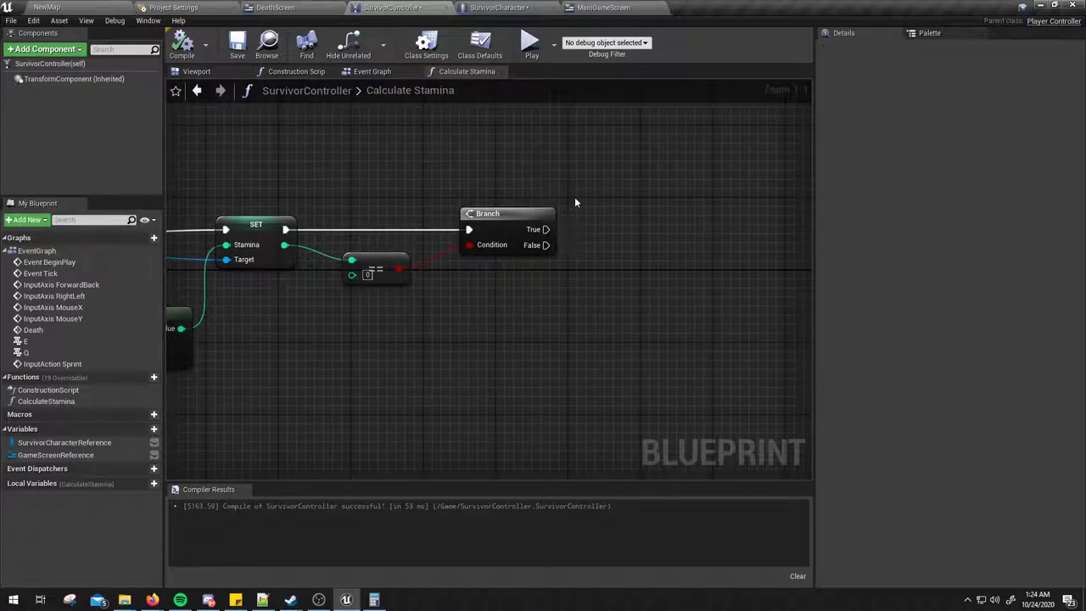
right_drag(574, 202, 480, 218)
click(180, 46)
right_drag(426, 176, 587, 223)
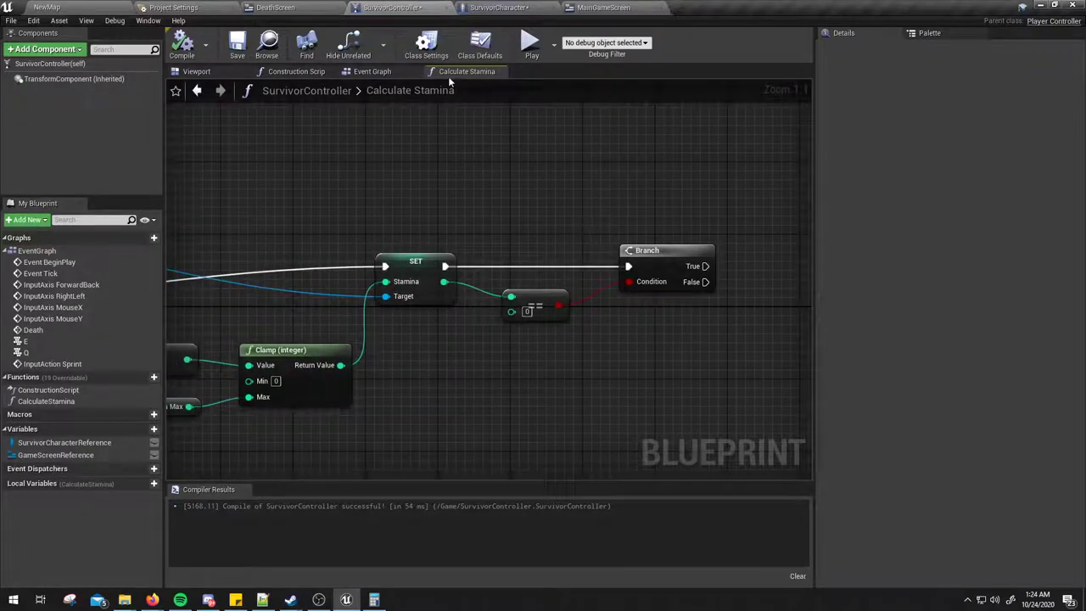
Inspect the Set Timer by Function Name node in the Event Graph.
click(377, 72)
right_drag(458, 222, 524, 222)
drag(485, 206, 644, 349)
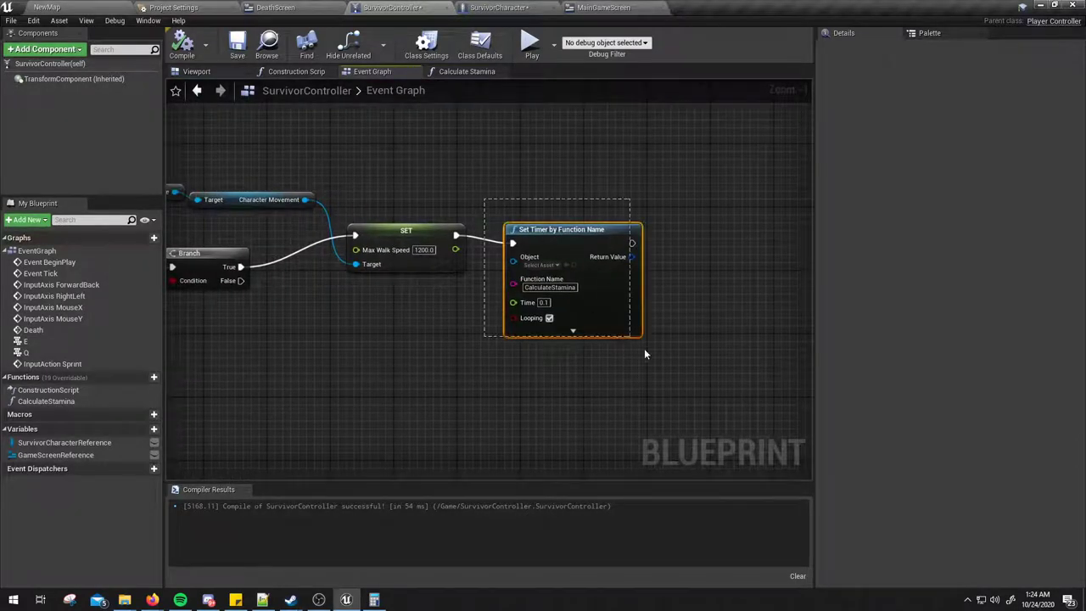
click(679, 368)
drag(492, 196, 673, 383)
Recompile Calculate Stamina and place a Survivor Character Reference getter above the Branch.
click(460, 74)
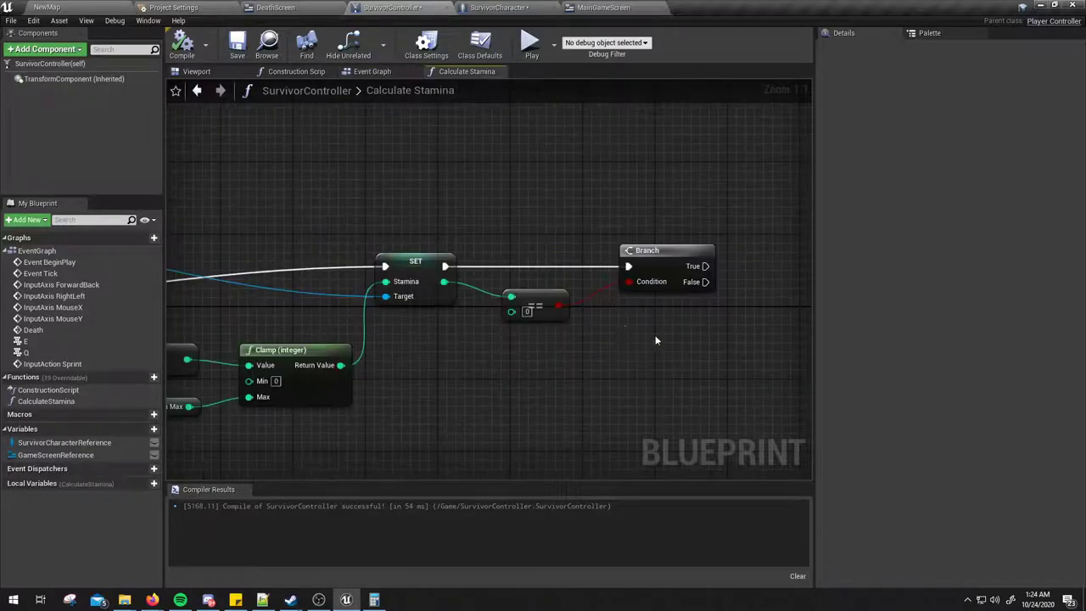
right_drag(655, 341, 492, 346)
click(181, 47)
right_drag(689, 299, 591, 304)
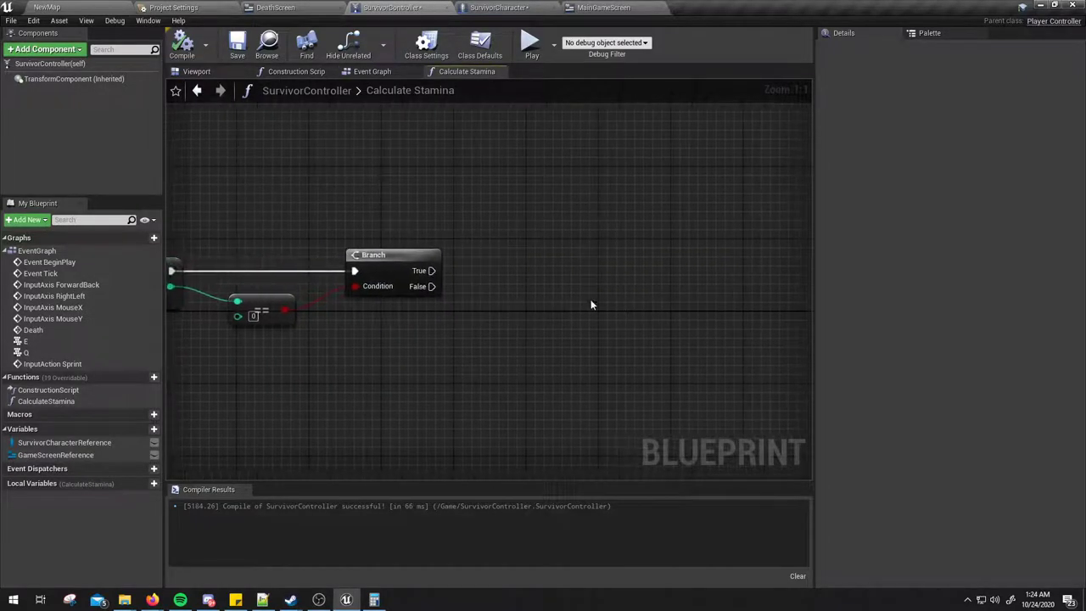
drag(434, 272, 556, 227)
right_drag(475, 222, 507, 234)
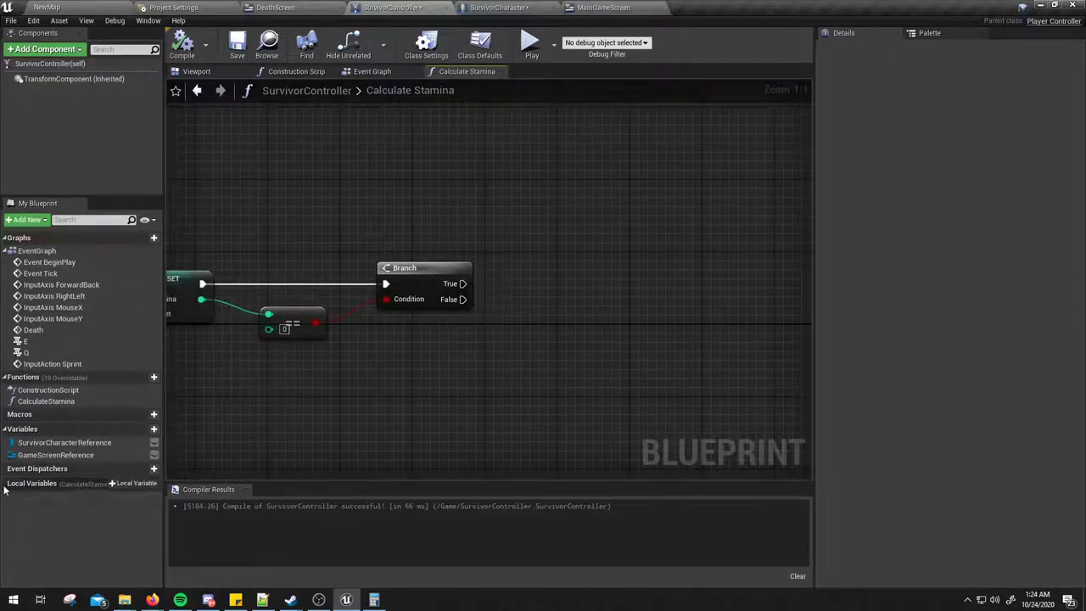
drag(40, 447, 374, 200)
Get the Character Movement component from the Survivor Character Reference.
click(415, 204)
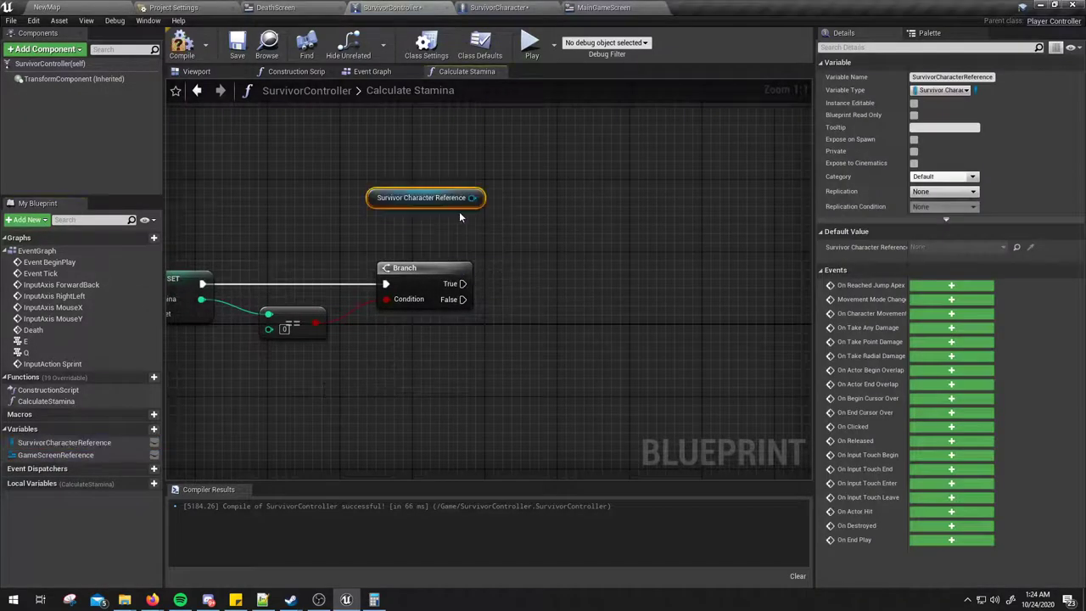
drag(473, 197, 536, 283)
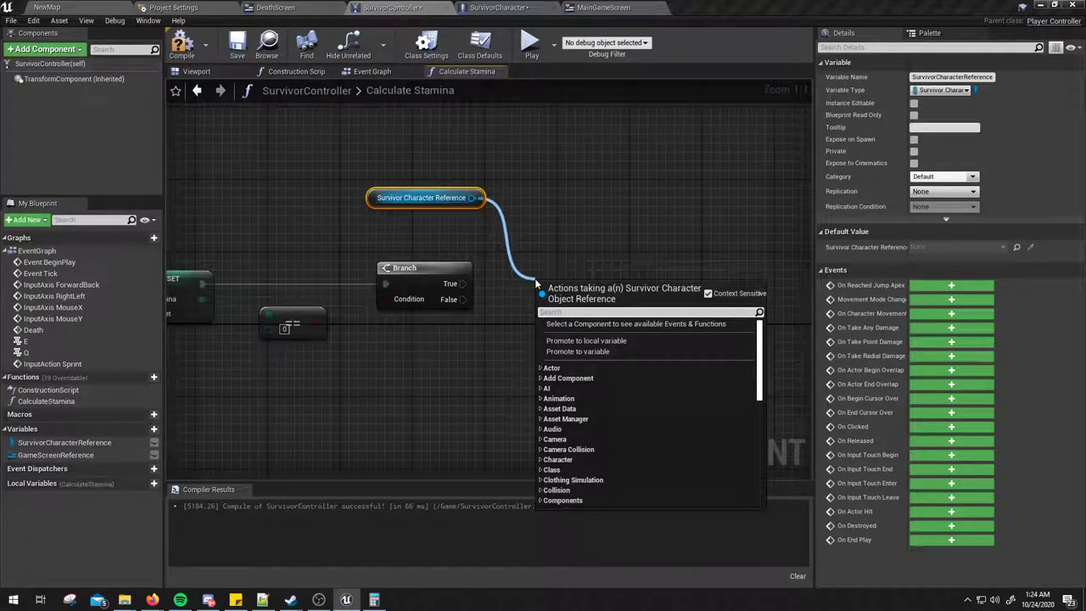
text(get move)
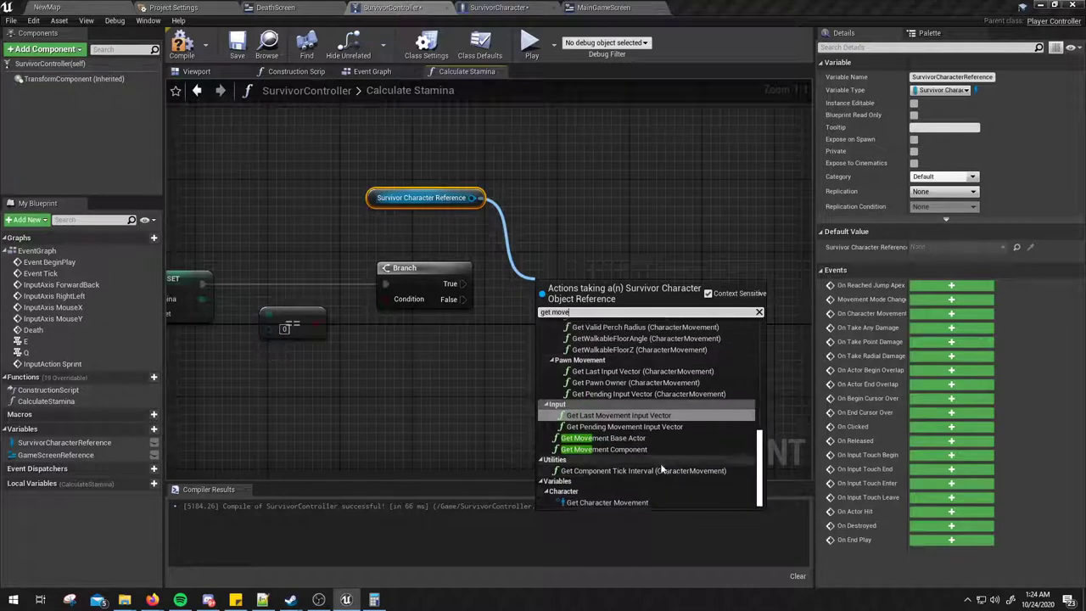
click(619, 502)
drag(592, 288, 546, 226)
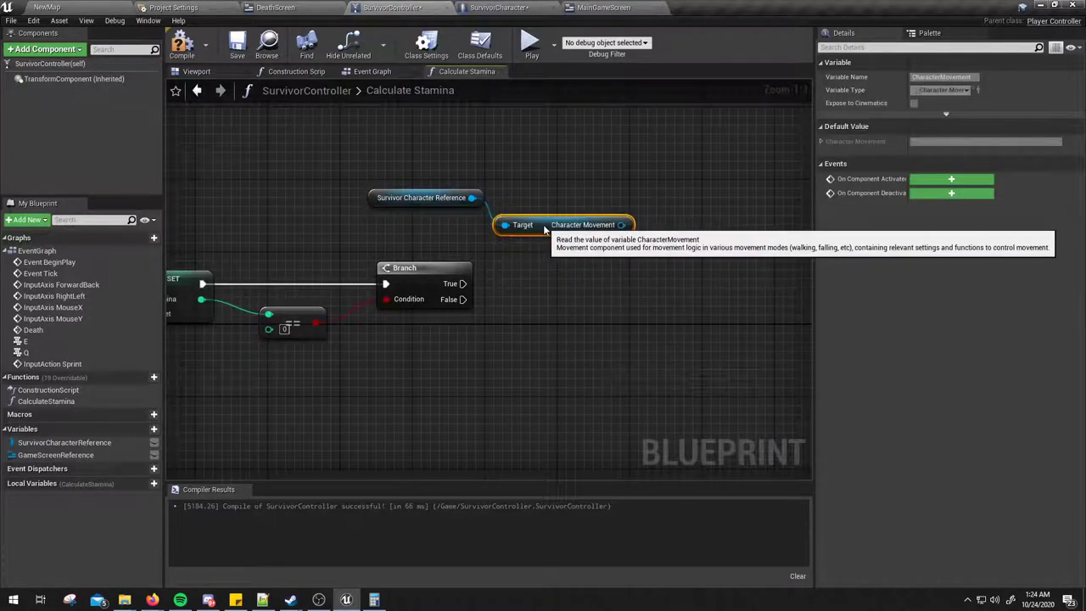
Set Max Walk Speed to 600.0 from Branch True and recompile.
drag(623, 224, 652, 270)
text(set max )
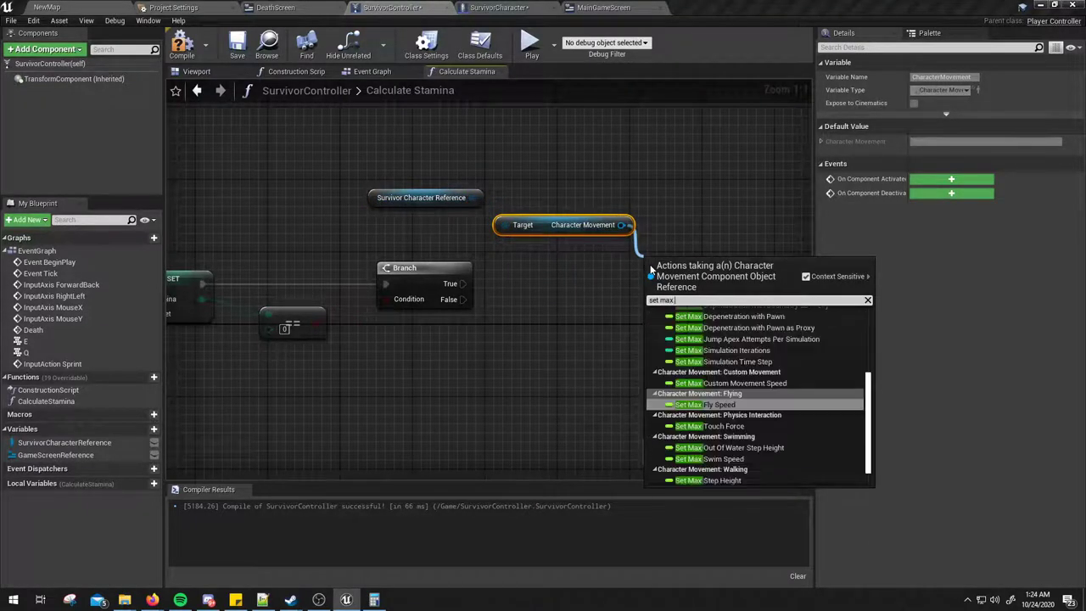
text(walk)
key(Return)
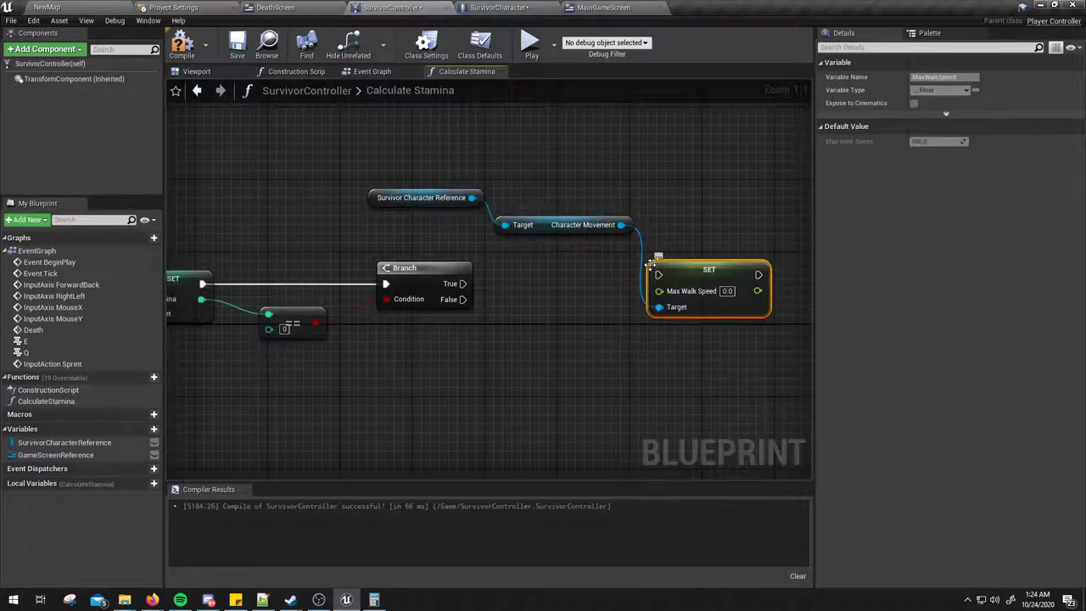
text(600.0)
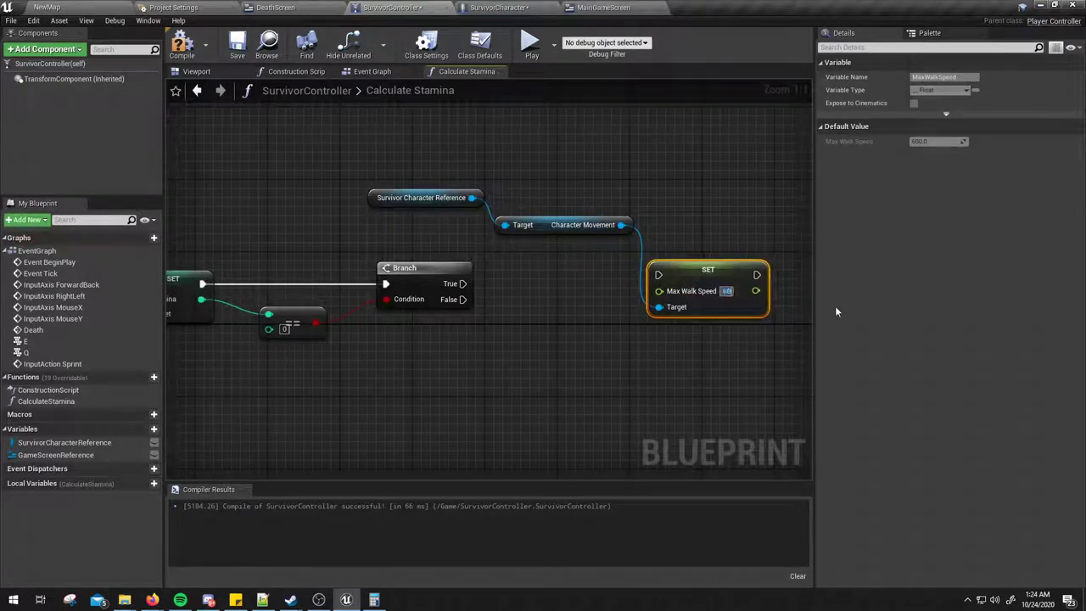
drag(463, 284, 658, 274)
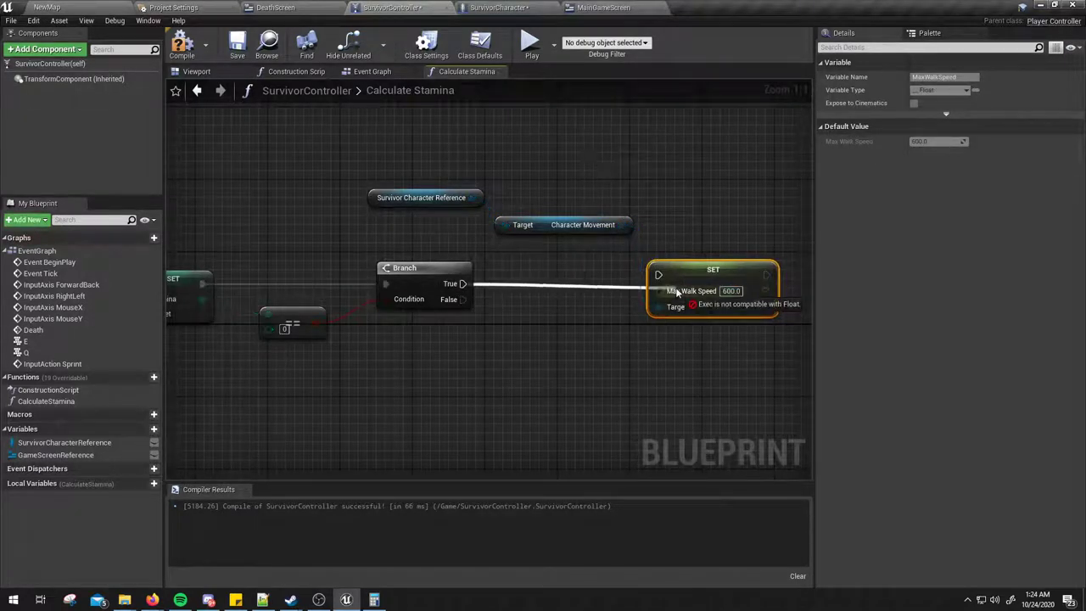
click(687, 244)
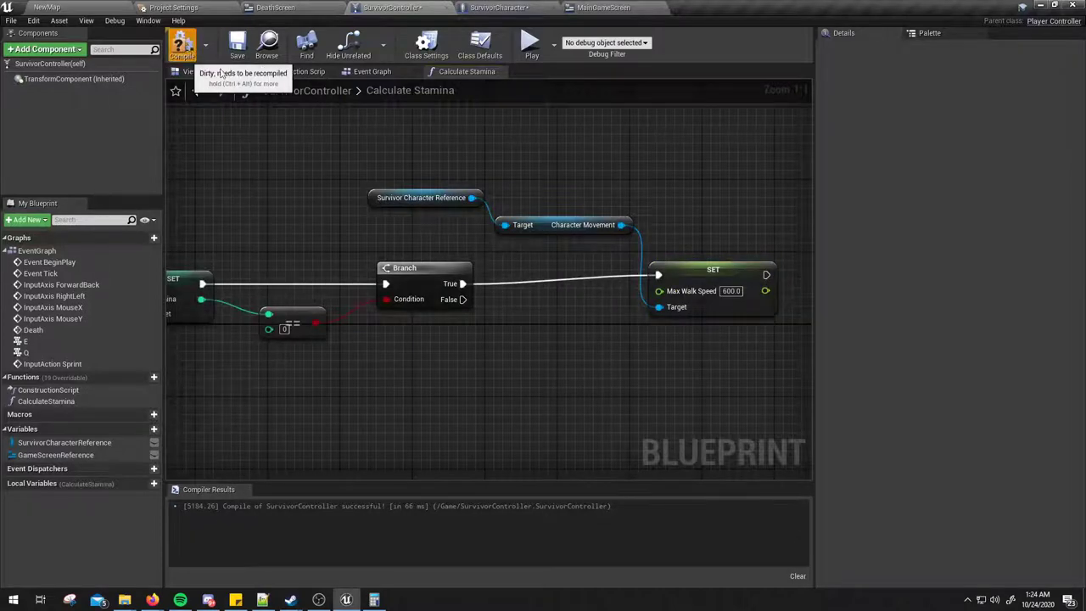
click(182, 47)
click(372, 71)
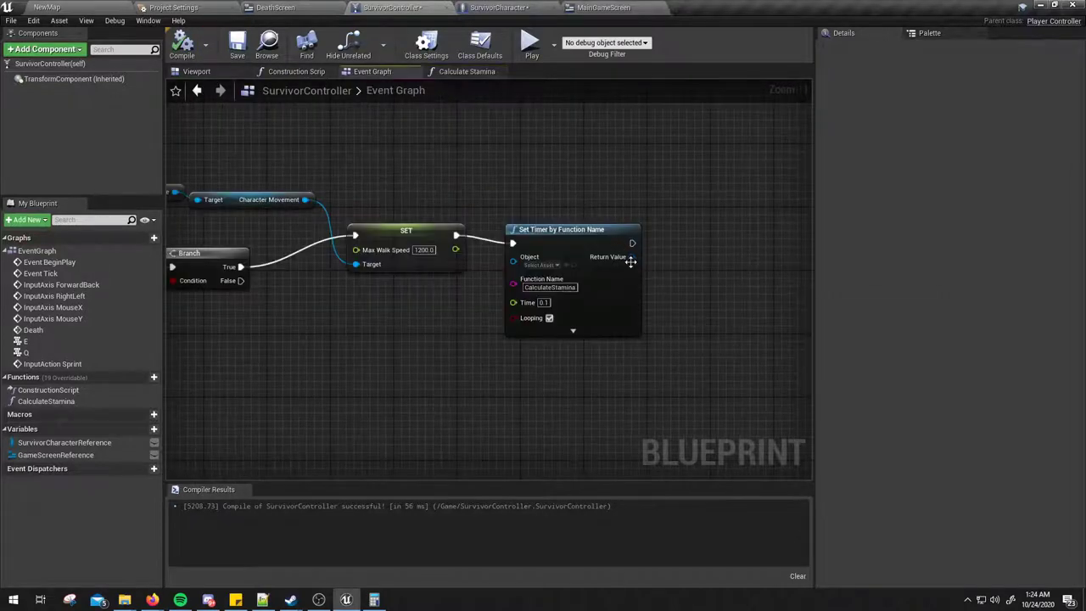
Search the blueprint actions for 'break' and 'timer' nodes without adding one.
drag(631, 260, 706, 258)
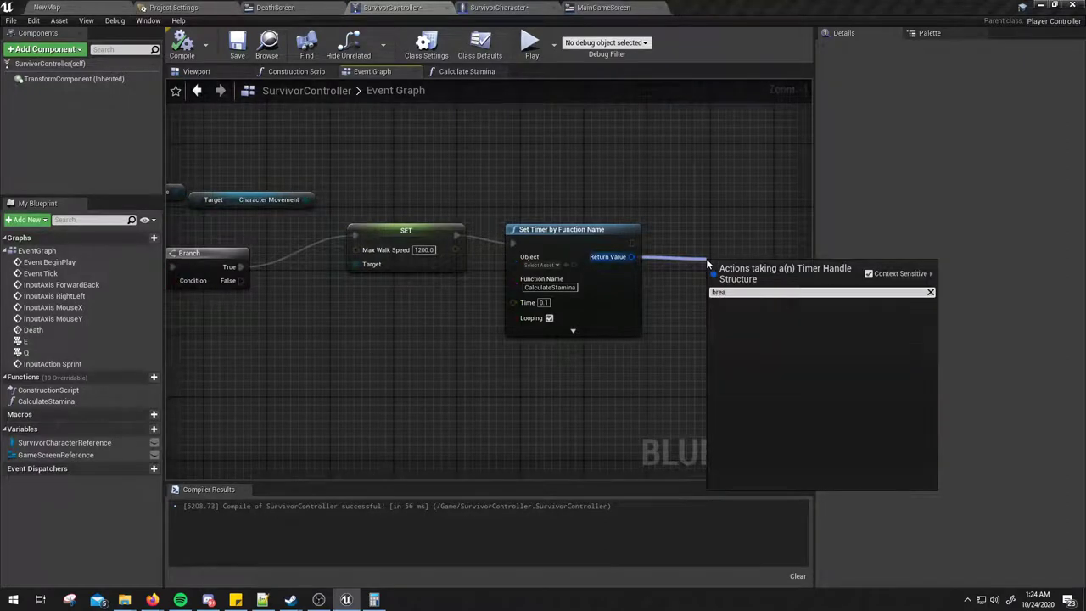
click(723, 225)
right_drag(593, 424, 622, 403)
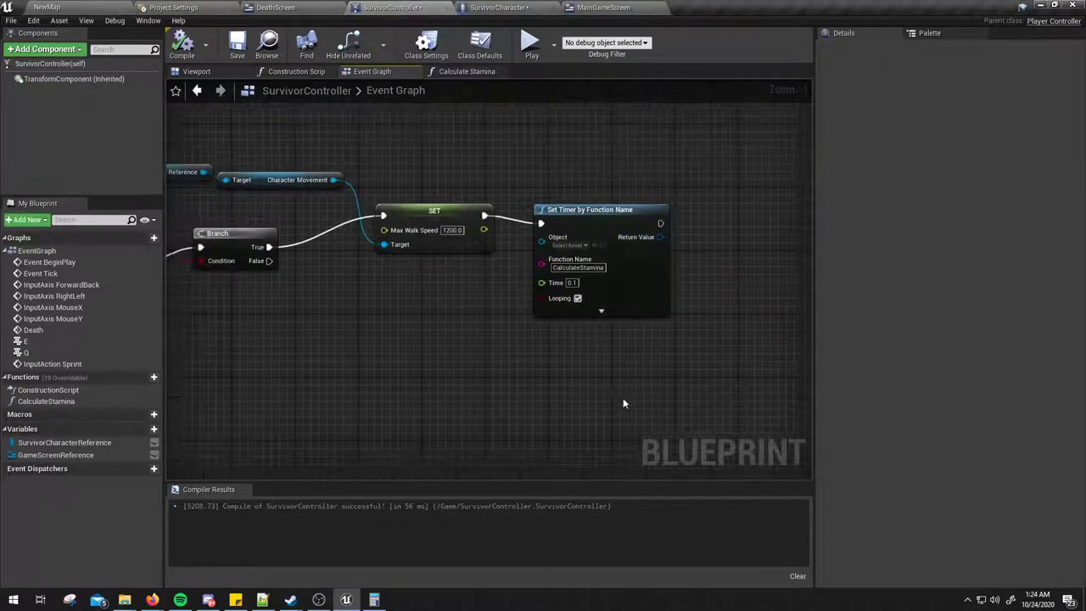
right_click(505, 395)
text(break)
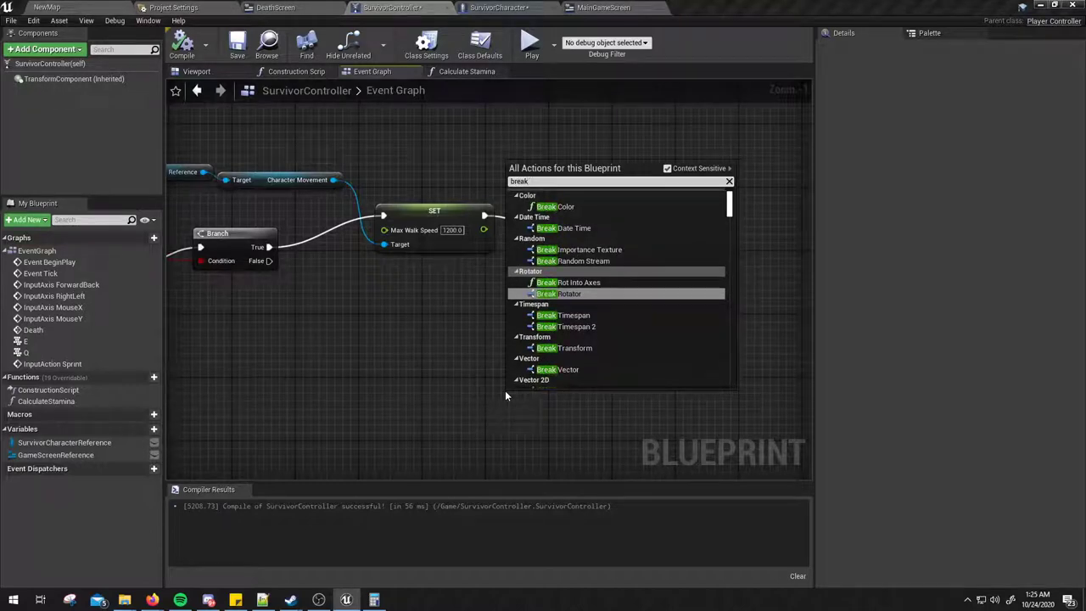
text( timer)
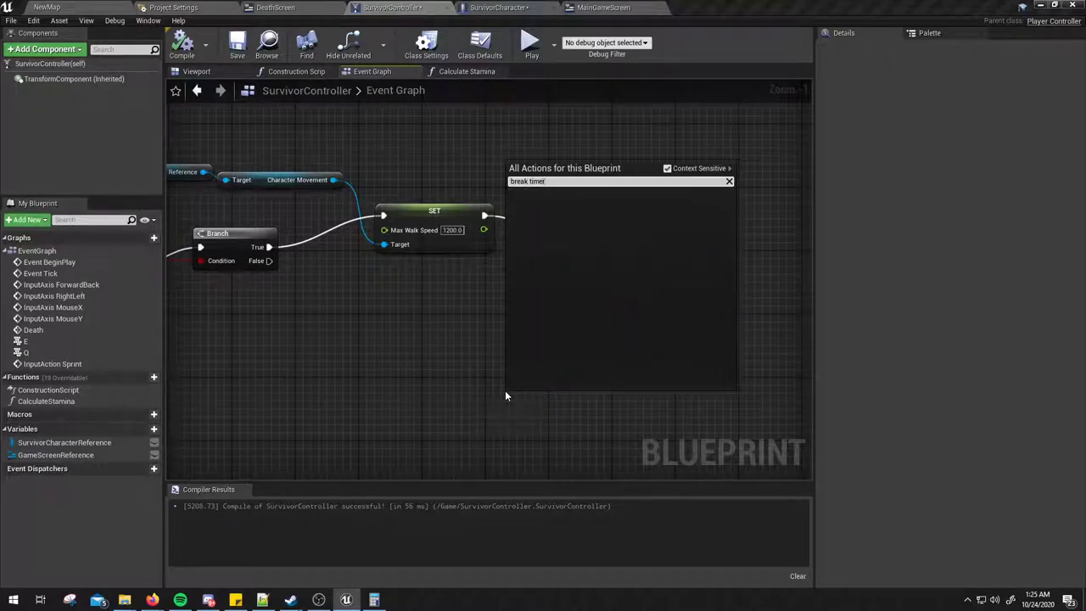
key(BackSpace)
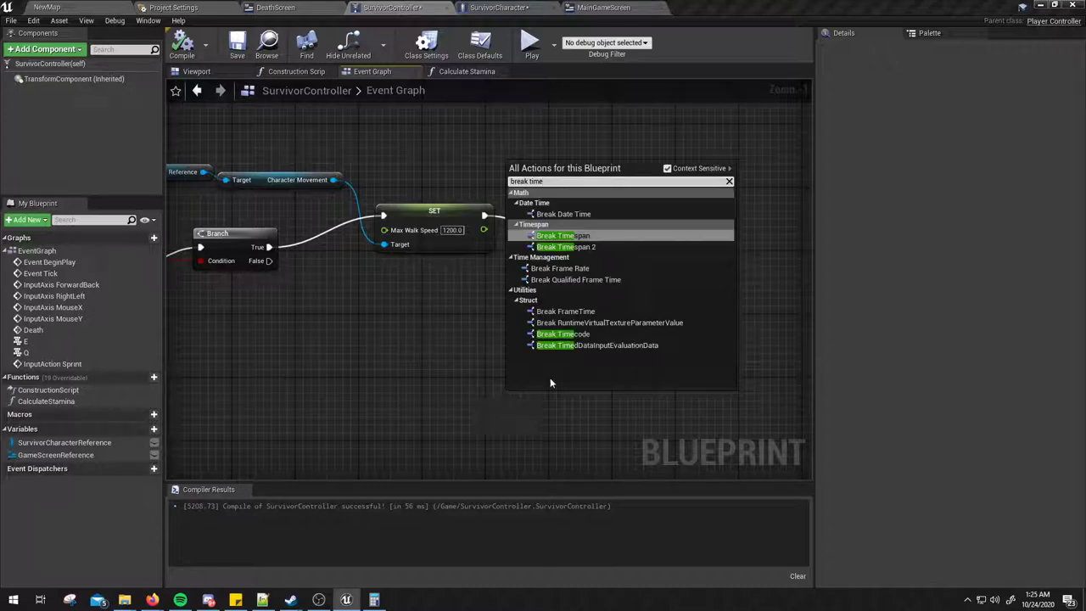
click(460, 354)
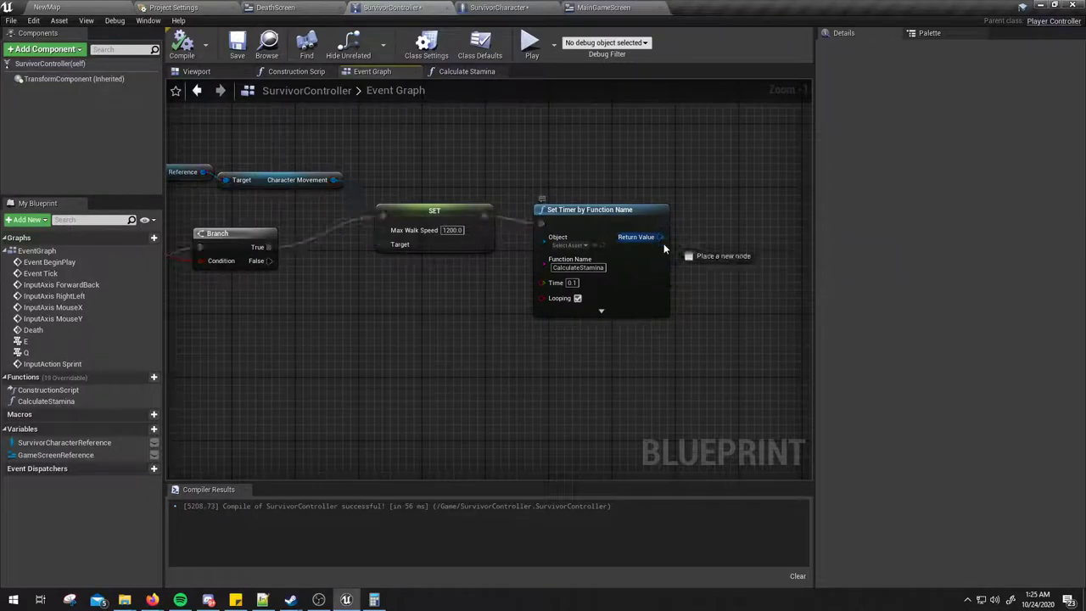
Add a Pause Timer by Handle node fed by Set Timer's return value and compile.
drag(661, 236, 696, 293)
text(timer)
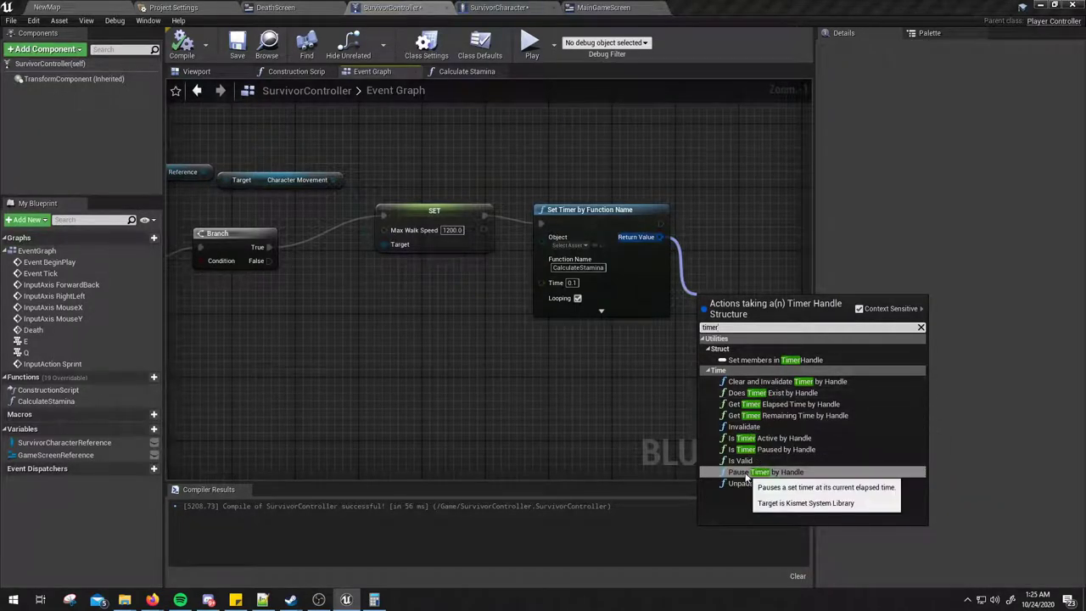
click(747, 472)
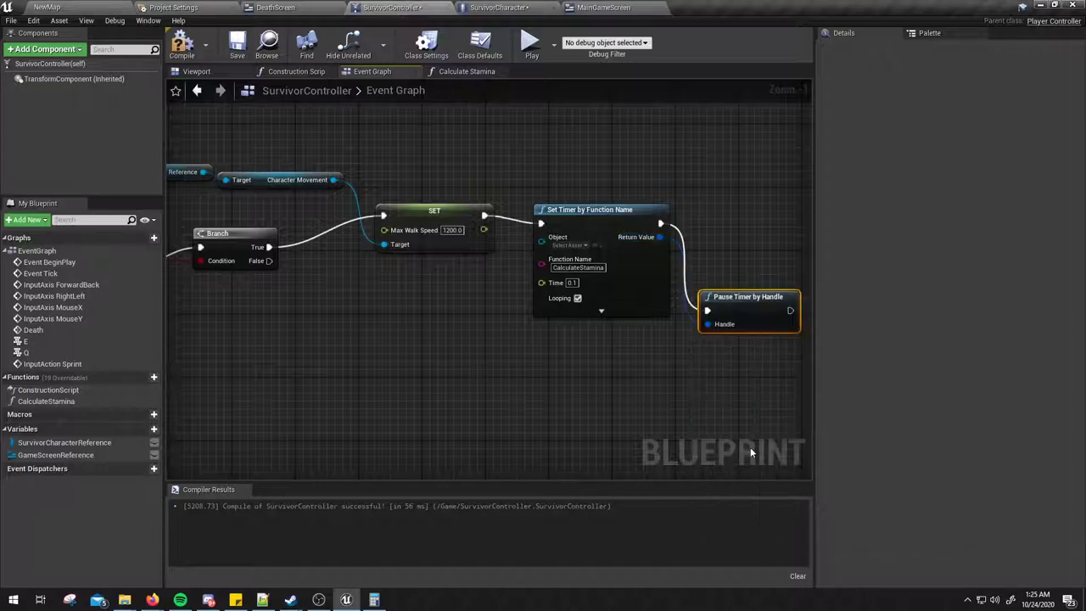
drag(746, 314, 769, 339)
alt+click(731, 333)
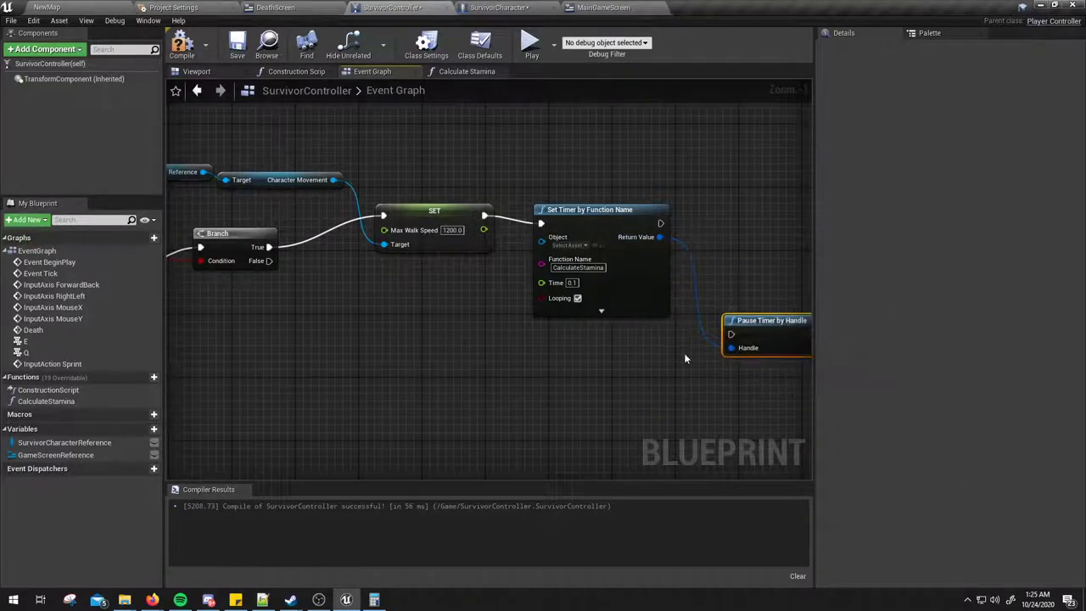
right_drag(686, 358, 620, 378)
right_drag(667, 278, 697, 237)
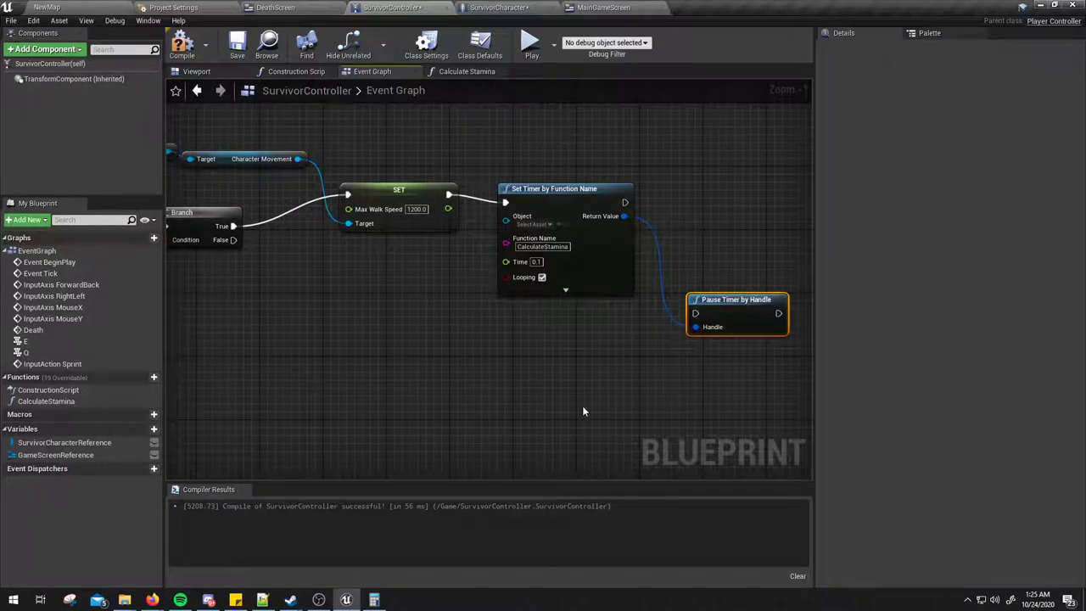
right_drag(688, 333, 698, 338)
key(F7)
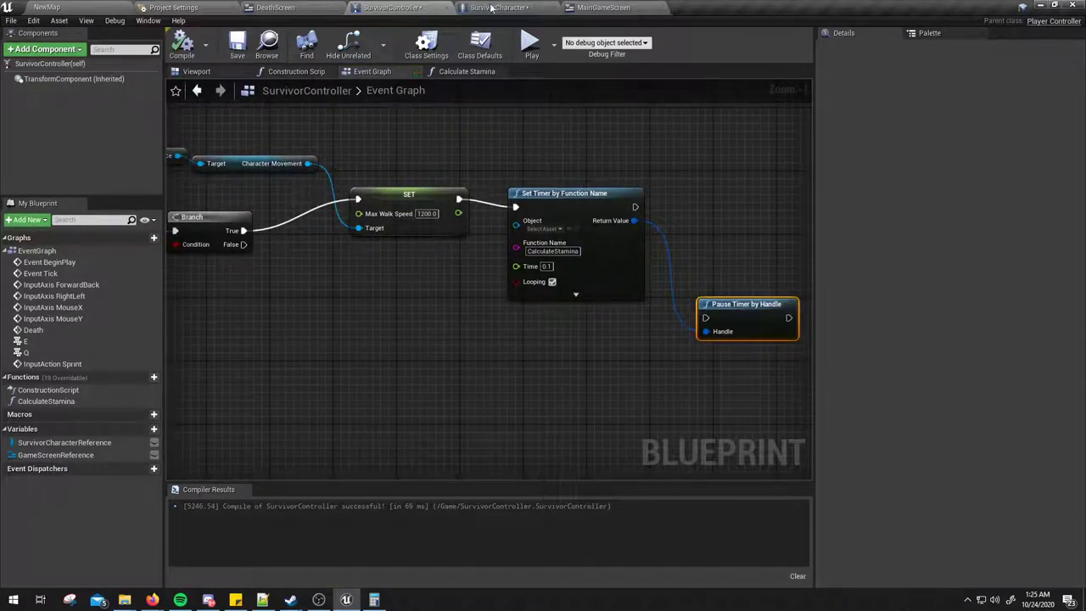
Zoom in on the red BloodBar in the MainGameScreen widget designer.
click(601, 8)
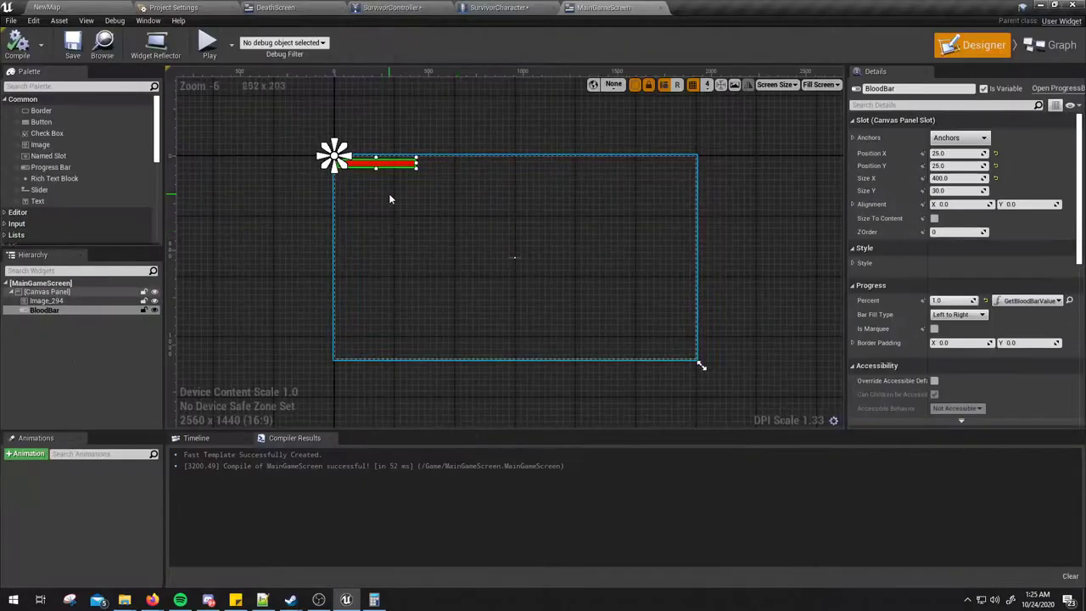
scroll(388, 198, up, 4)
right_drag(460, 283, 659, 297)
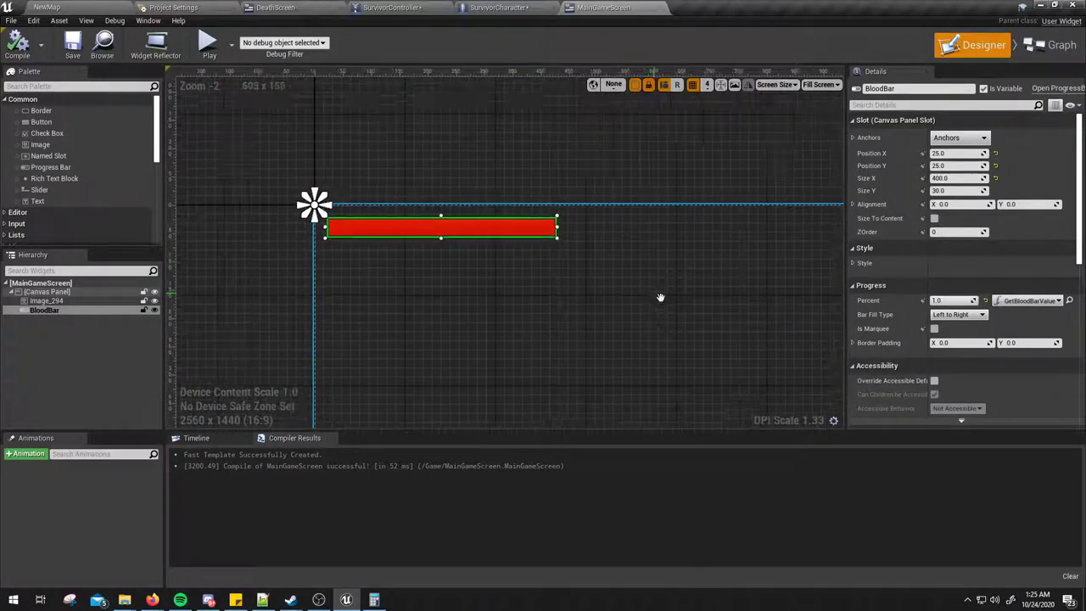
Set SurvivorCharacter's StaminaMax default value to 250, compile and save.
click(499, 8)
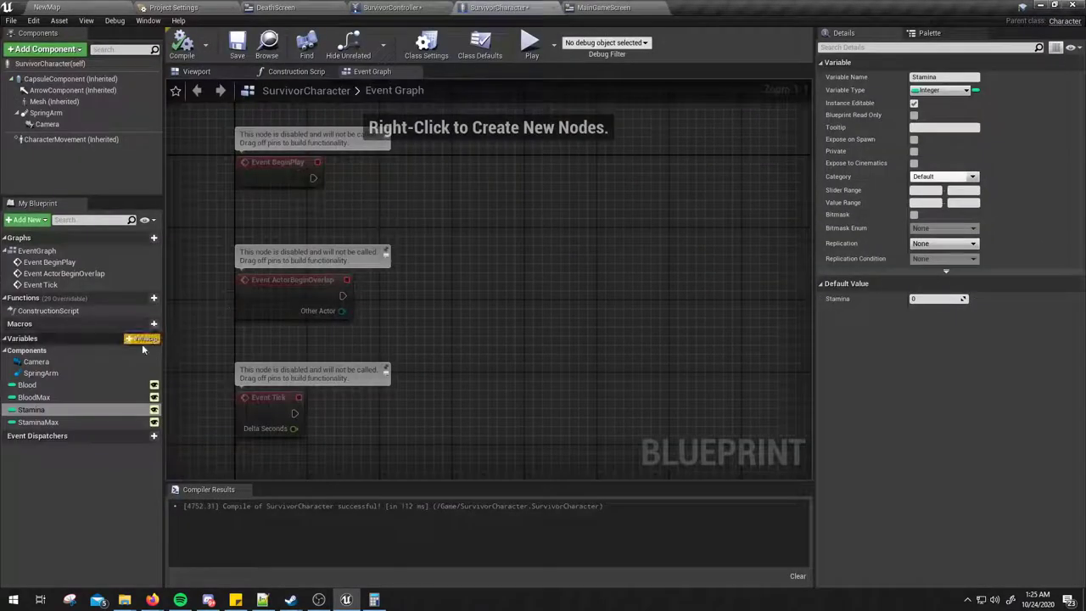
click(33, 409)
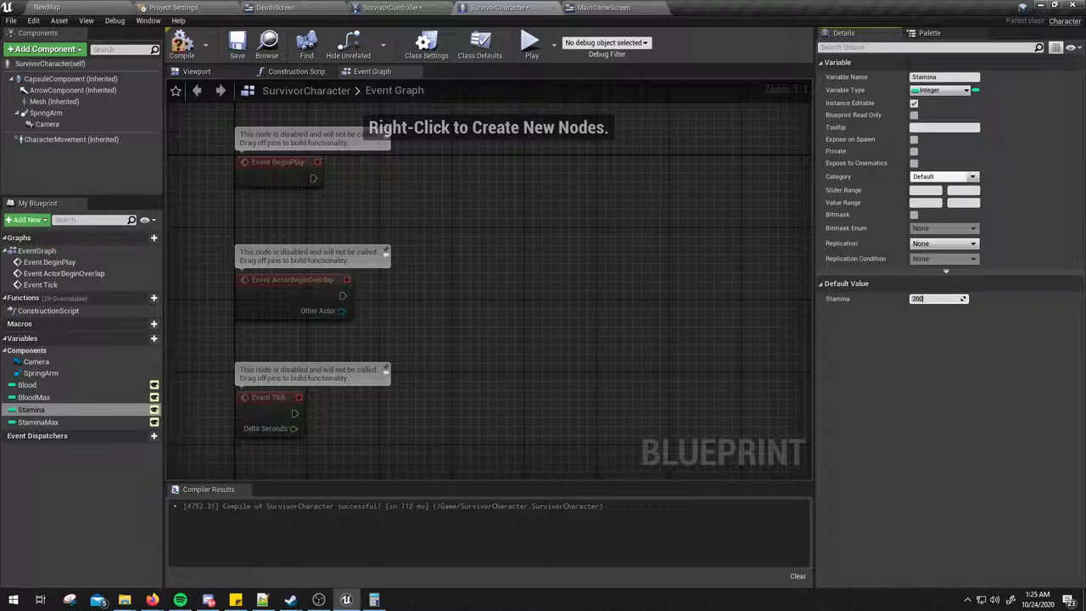
click(38, 422)
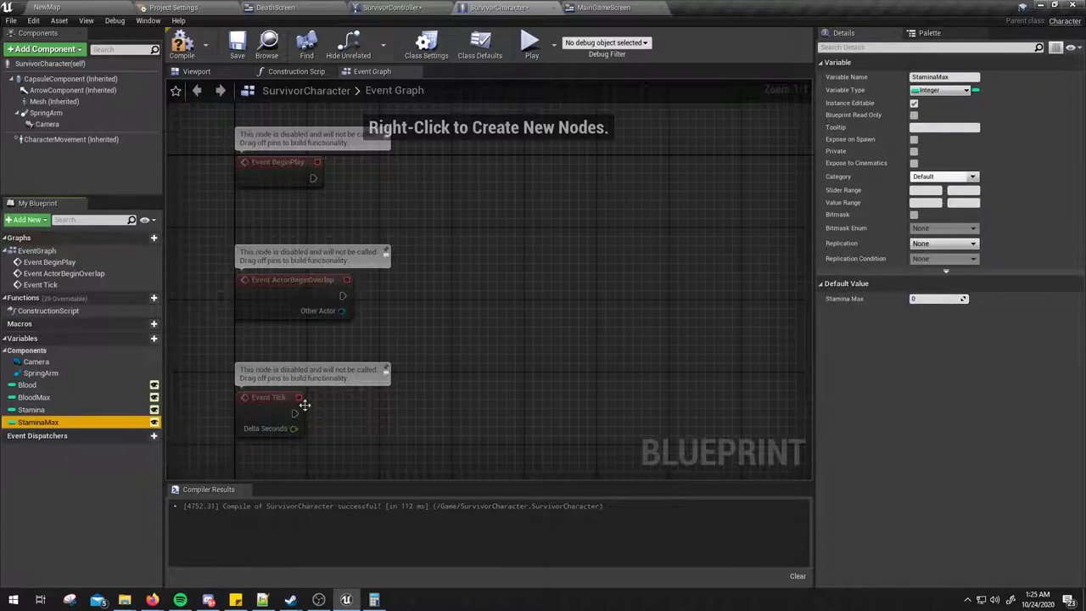
click(932, 298)
text(250)
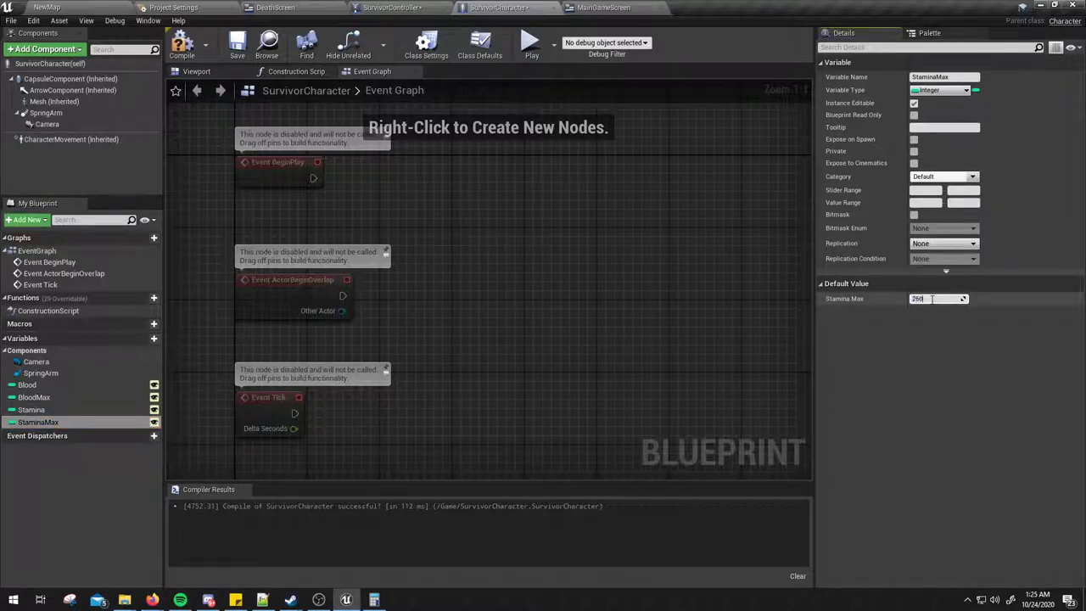
click(182, 44)
click(12, 20)
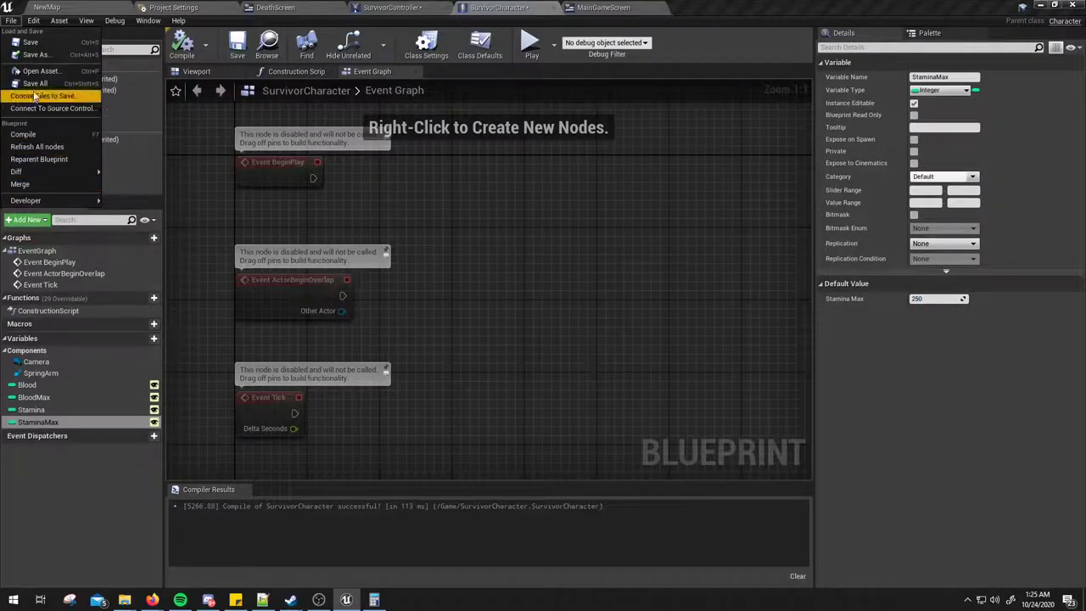
click(34, 91)
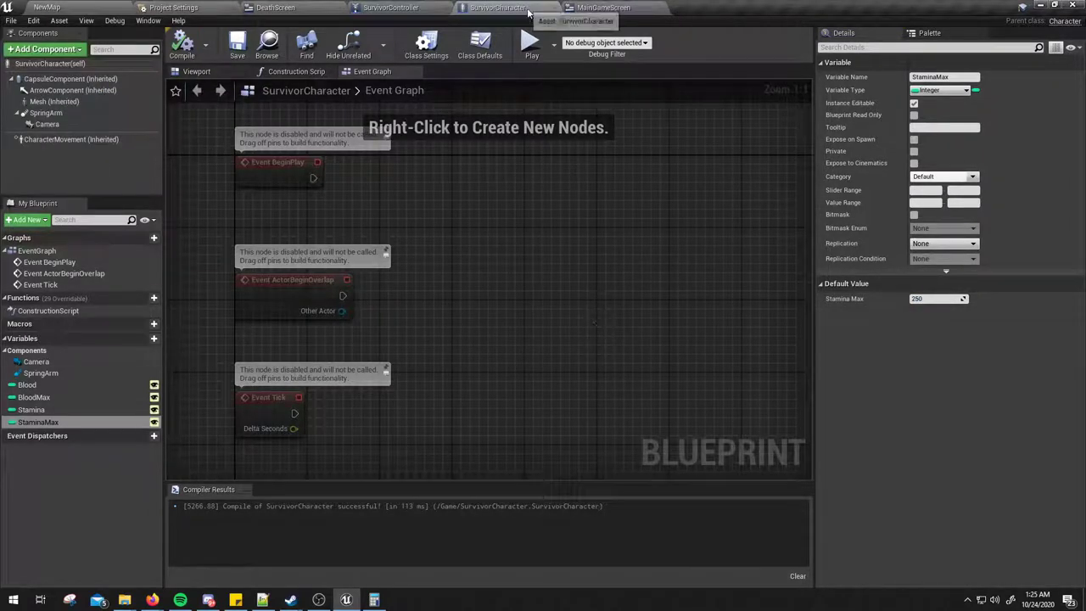
click(603, 7)
Add a new progress bar and size it 400 × 30.
click(621, 182)
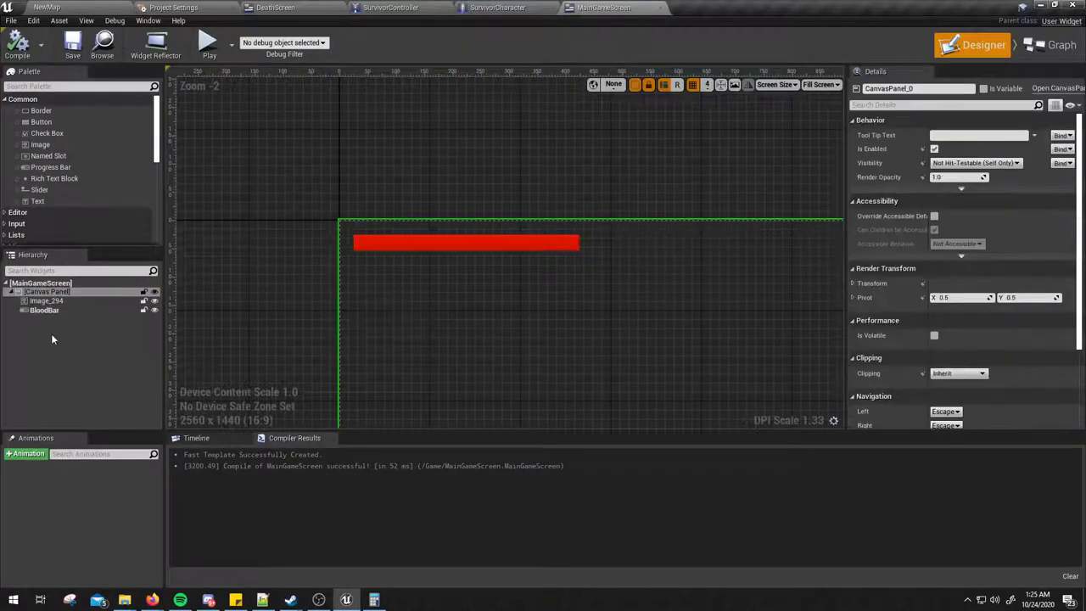
click(51, 311)
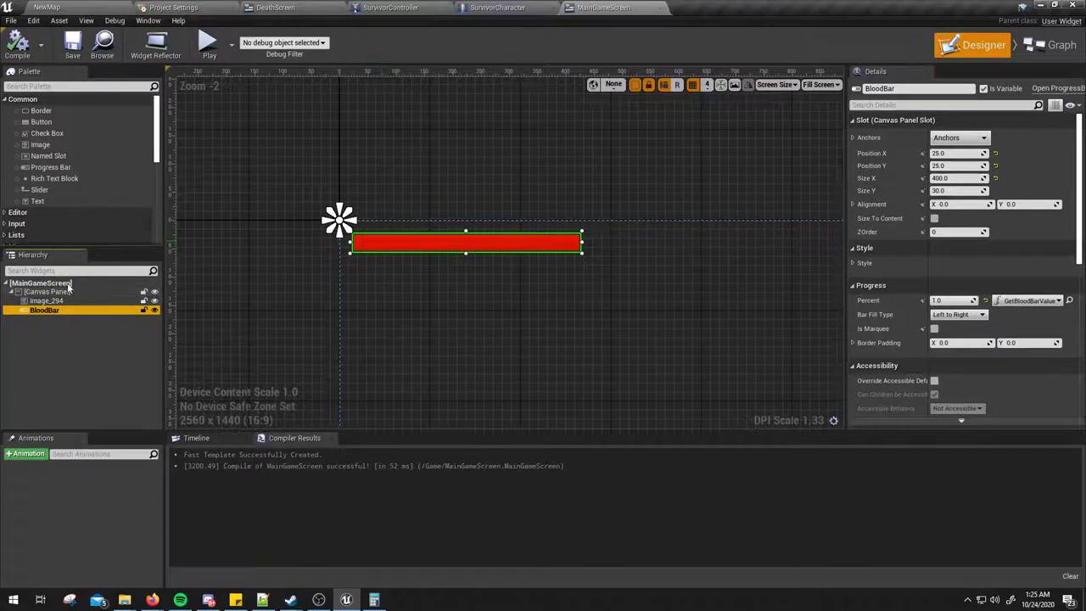
mouse_move(51, 167)
mouse_down()
mouse_move(41, 310)
mouse_move(373, 282)
mouse_up()
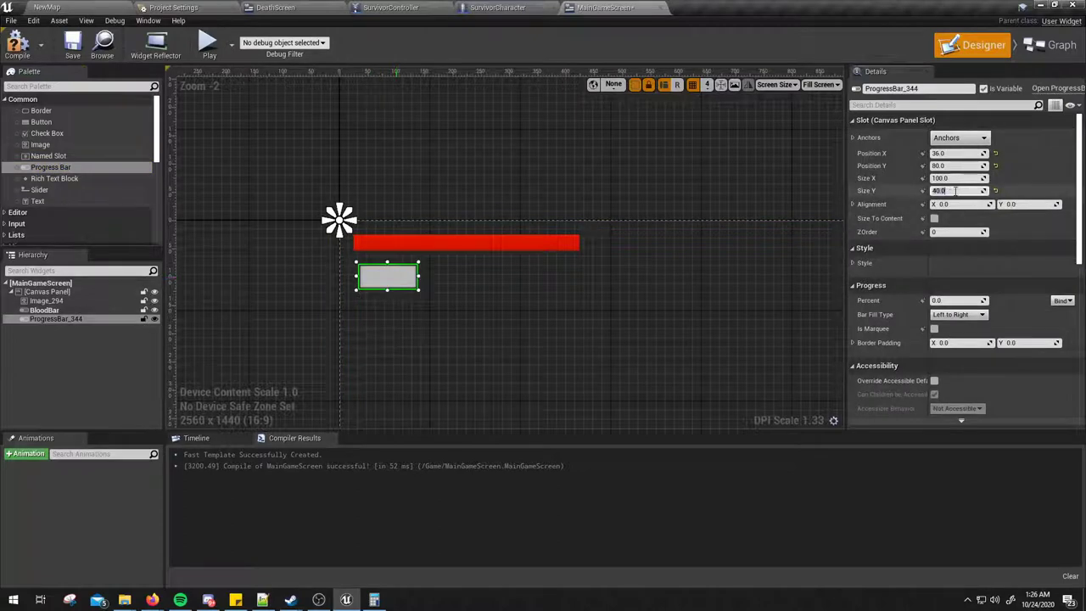
key(Return)
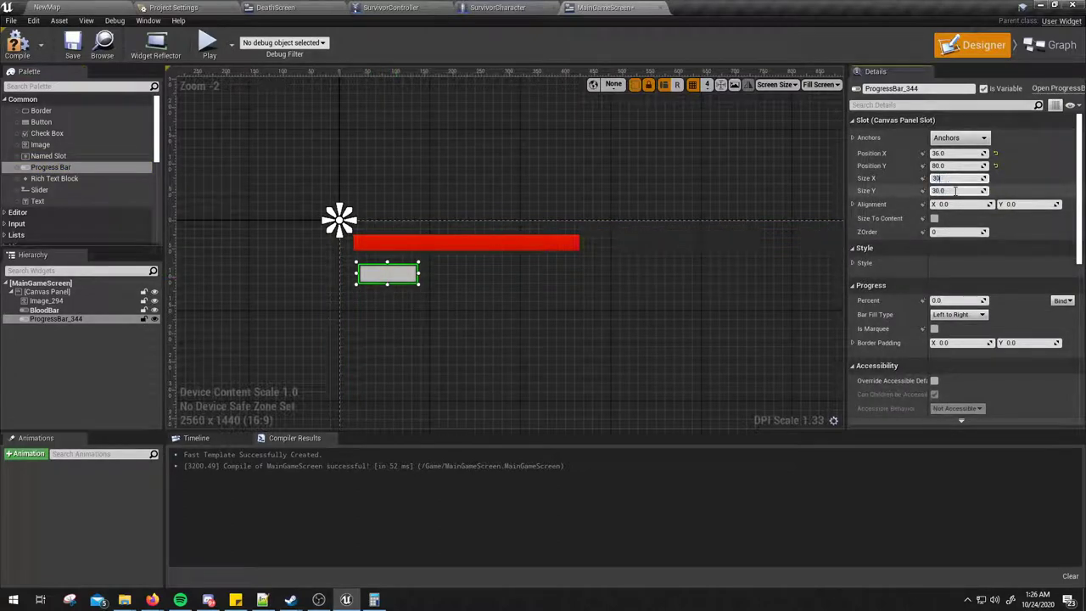
text(0)
key(Return)
text(00)
key(Return)
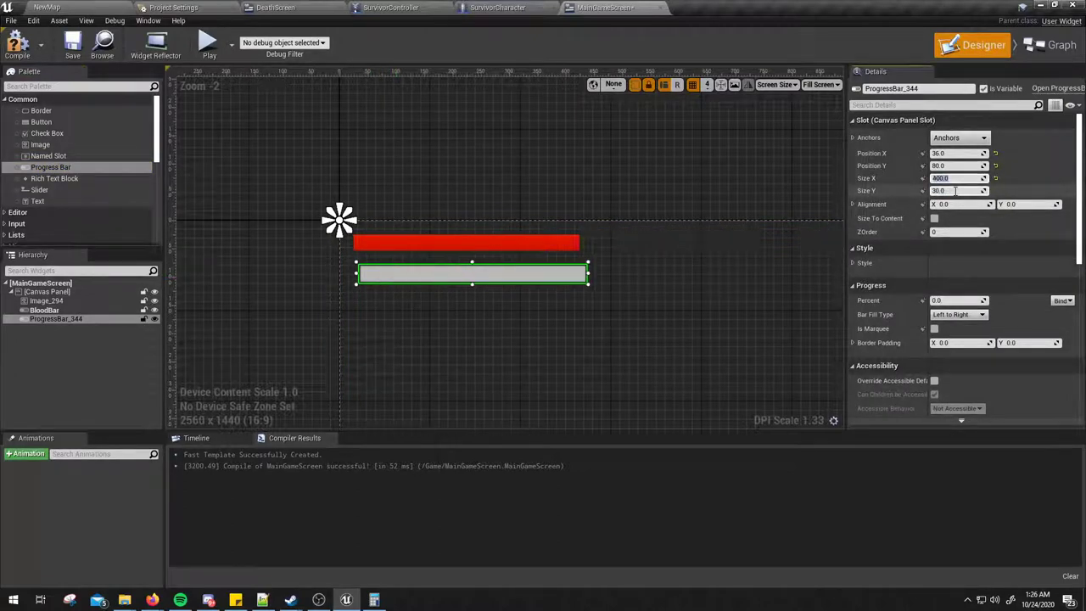
Position the progress bar at X 25, Y 60, just under BloodBar.
click(957, 152)
text(26)
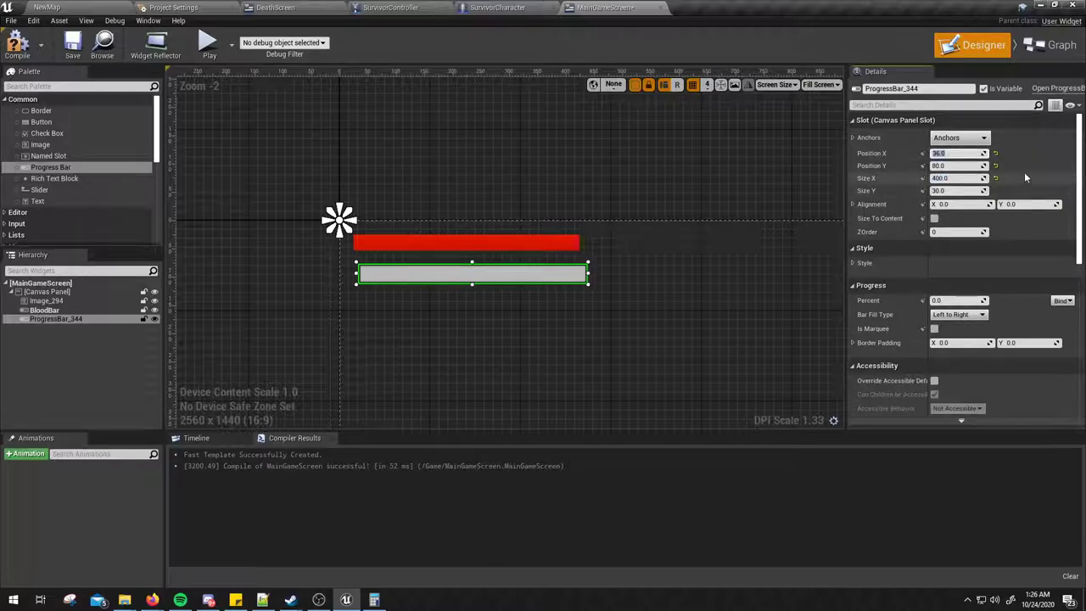
key(Tab)
text(25)
key(Return)
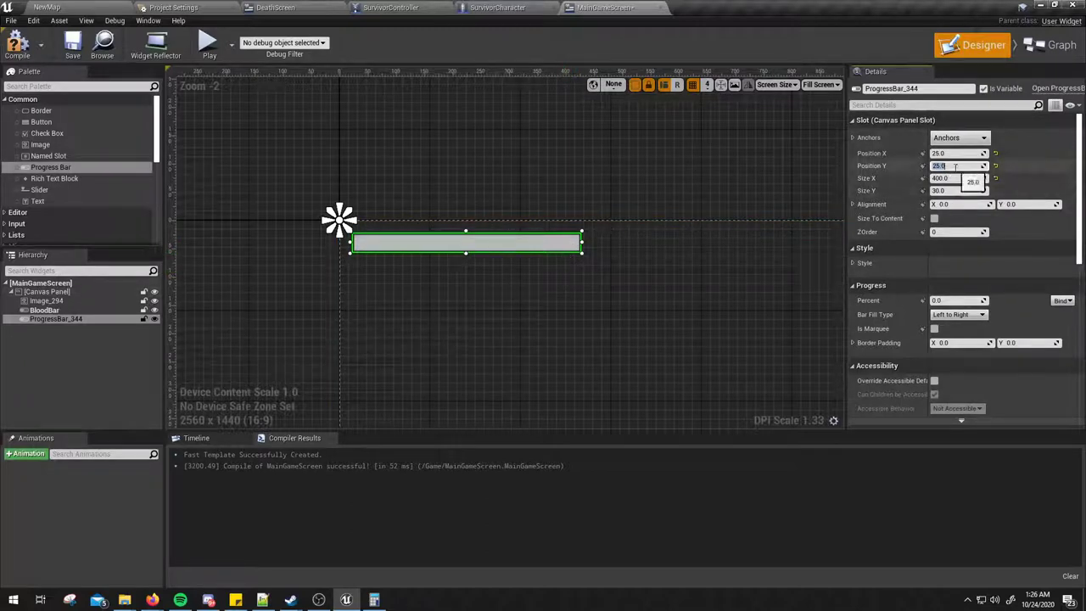
text(80)
key(Return)
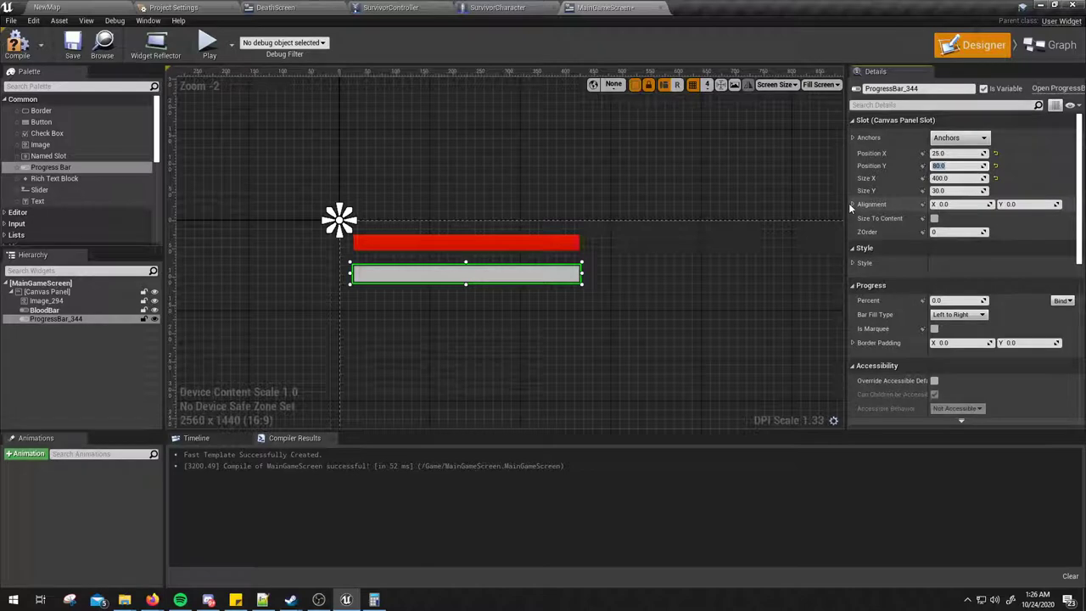
text(60)
key(Return)
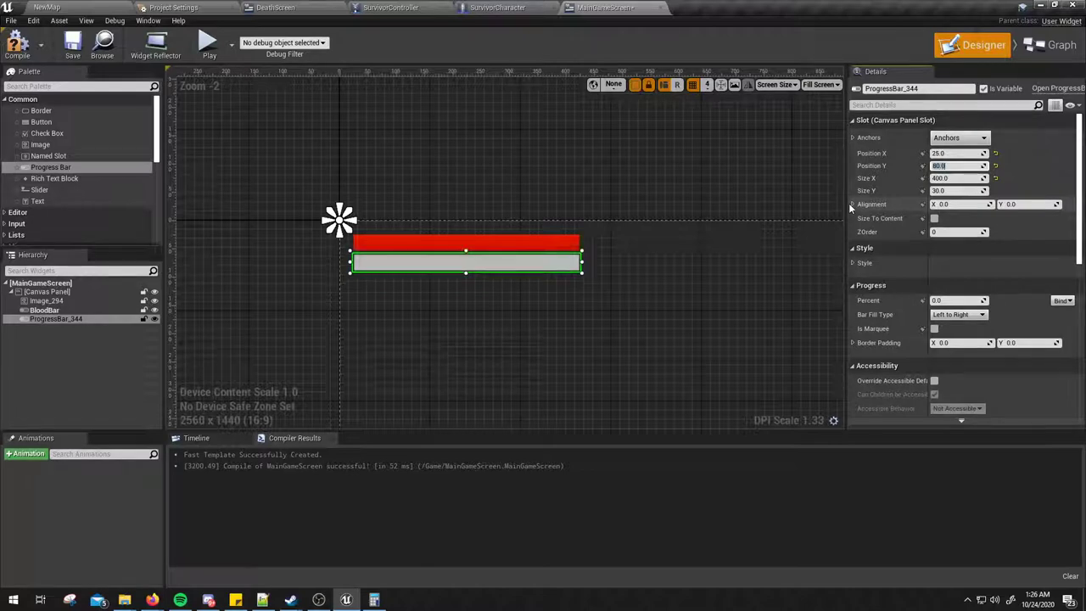
click(557, 287)
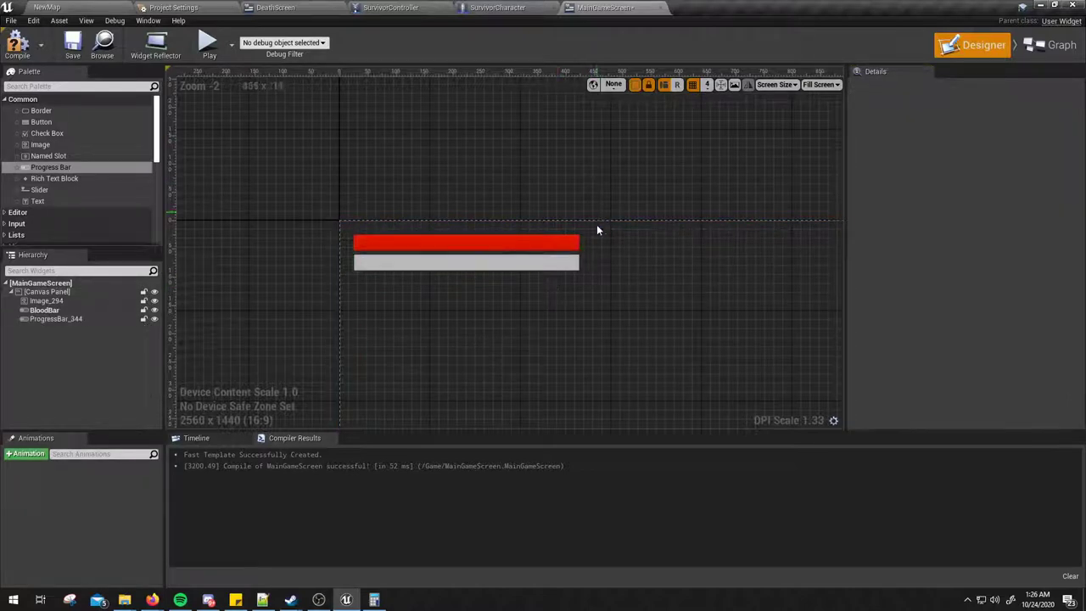
click(490, 259)
Set the bar's Percent to about 0.64 and its Fill Color to yellow.
drag(957, 300, 952, 335)
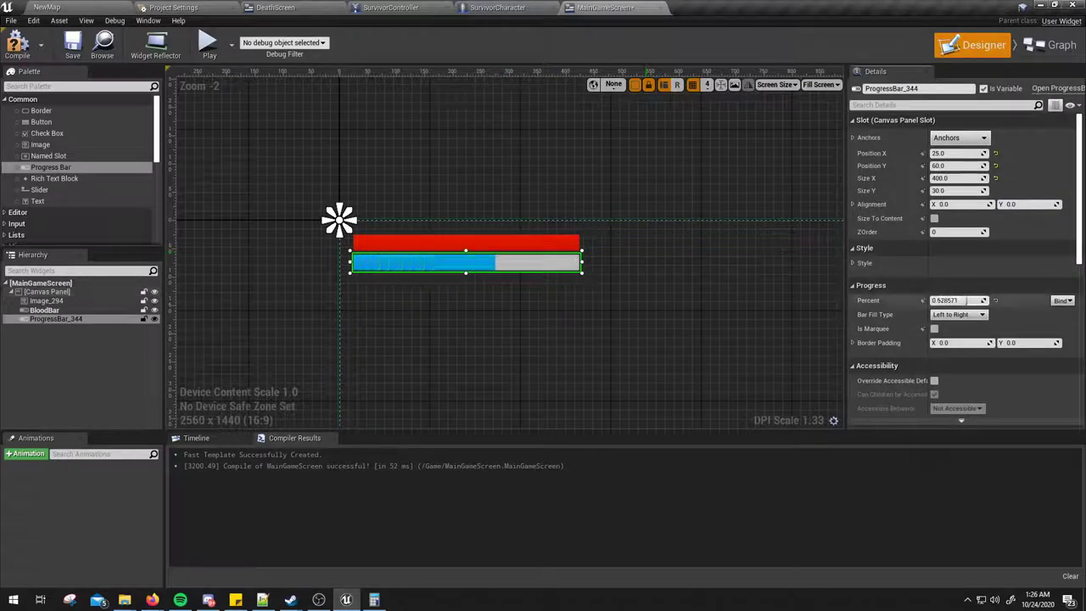
scroll(1001, 322, down, 3)
scroll(967, 280, down, 2)
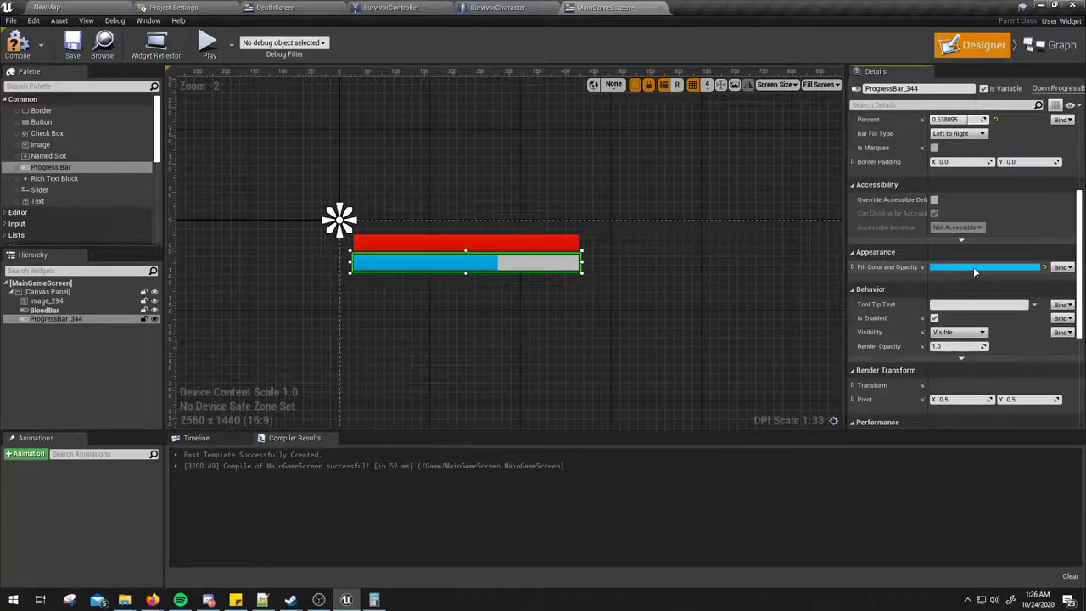
click(973, 266)
drag(810, 414, 829, 407)
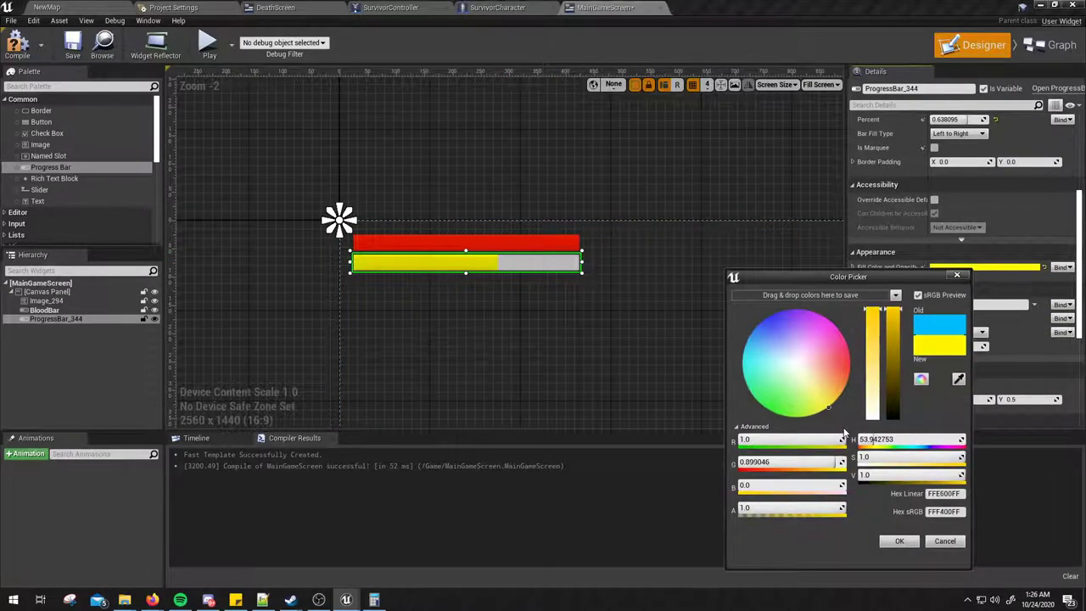
click(901, 542)
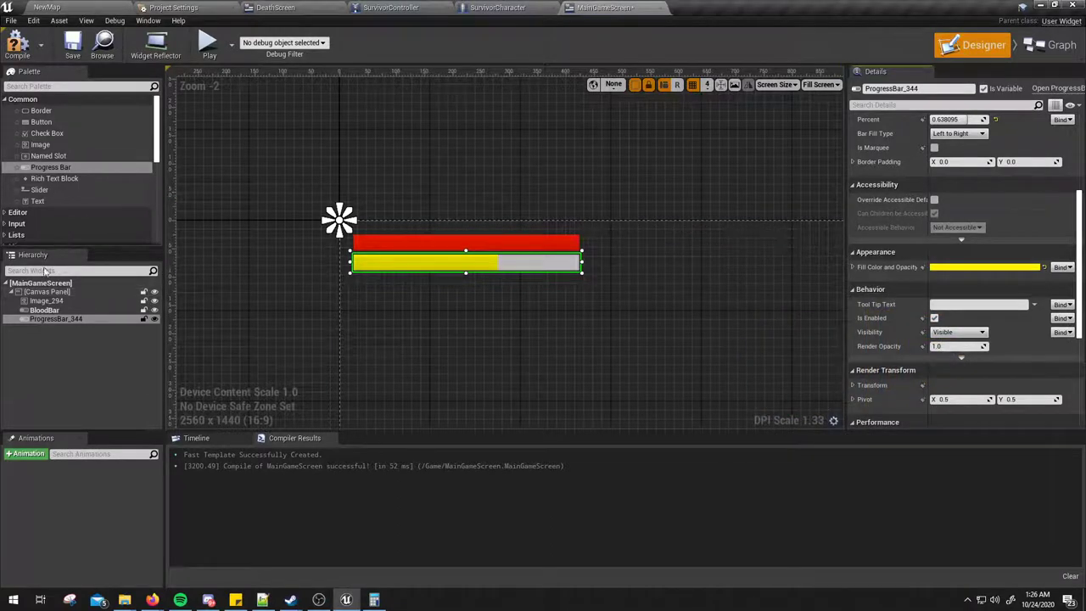
Rename the progress bar to StaminaBar in the Hierarchy.
double_click(56, 318)
text(S)
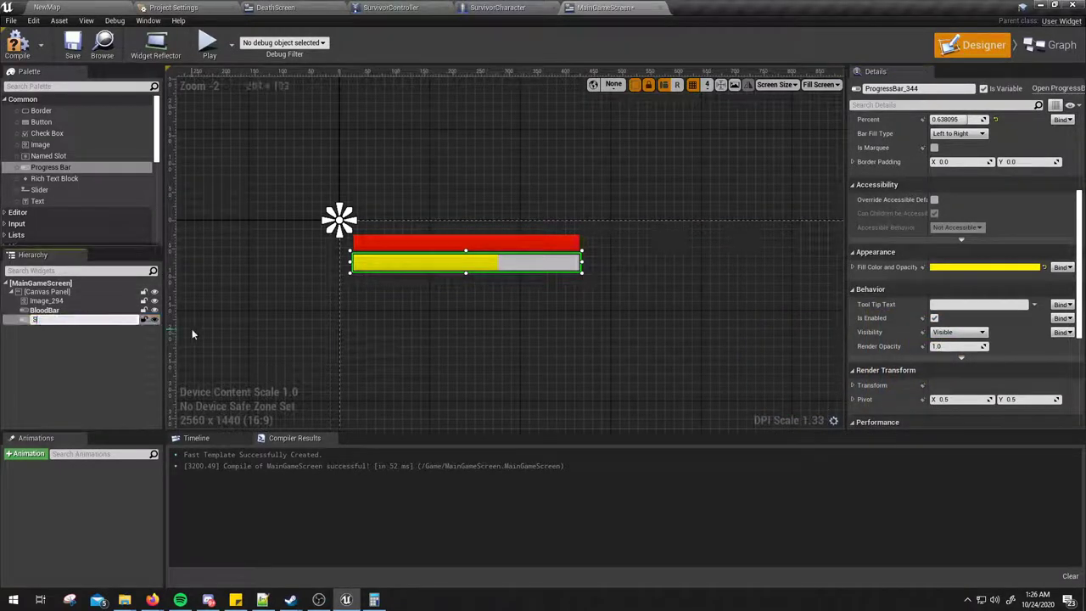
text(taminaBa)
text(r)
key(Return)
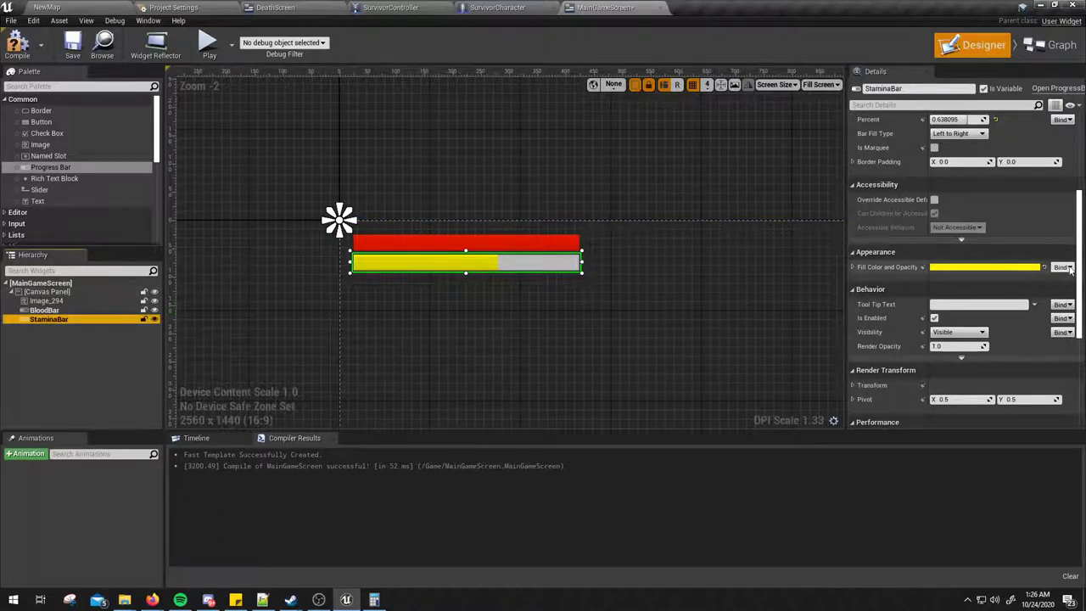
Create a binding for StaminaBar's fill colour, then undo the edit in its function.
click(1062, 268)
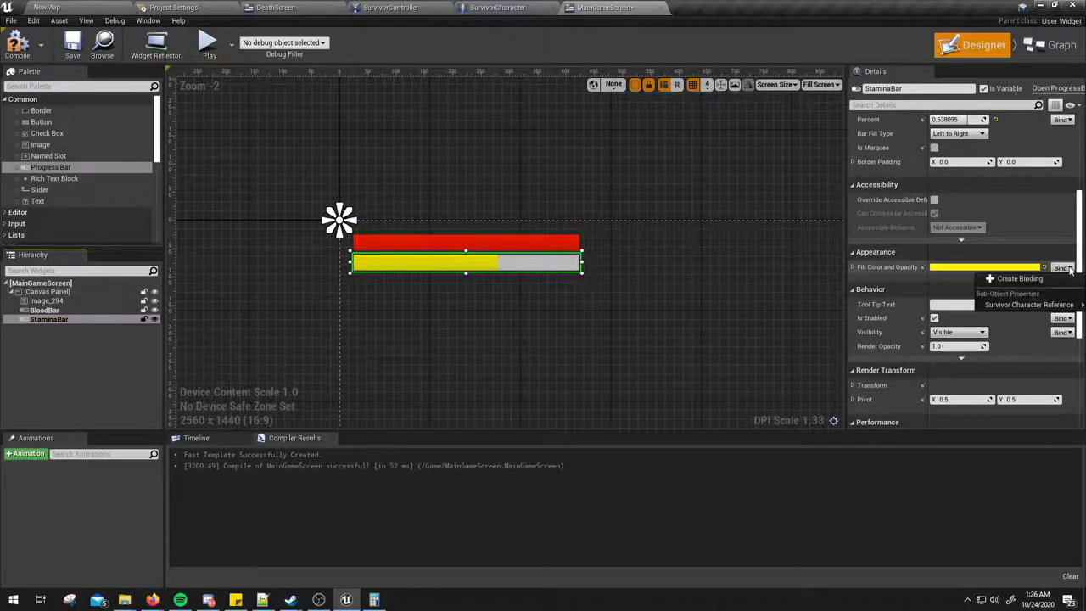
click(1022, 277)
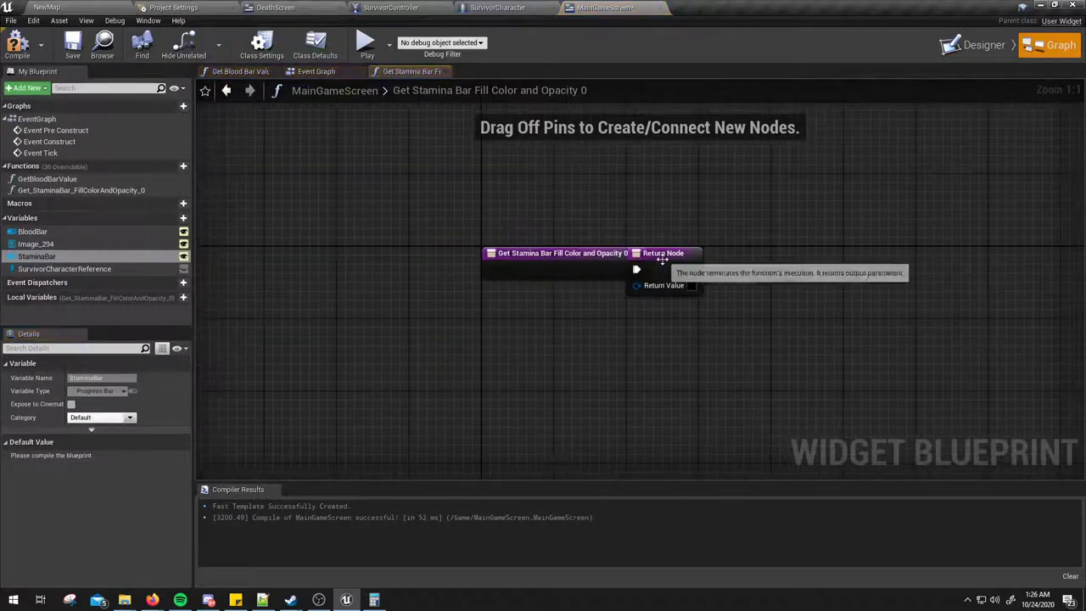
drag(659, 254, 820, 262)
click(991, 45)
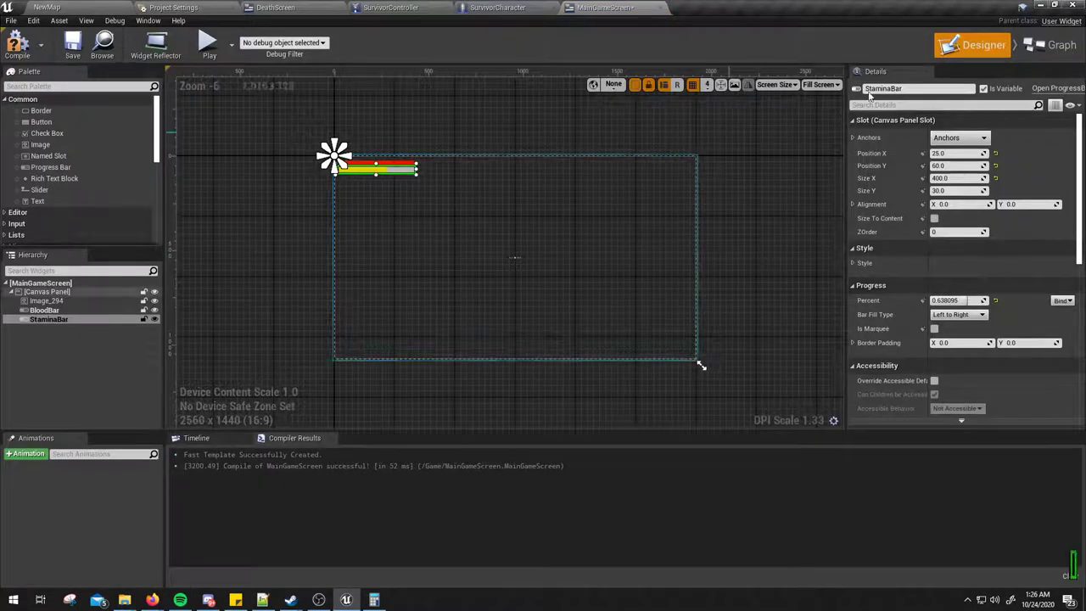
key(ctrl+z)
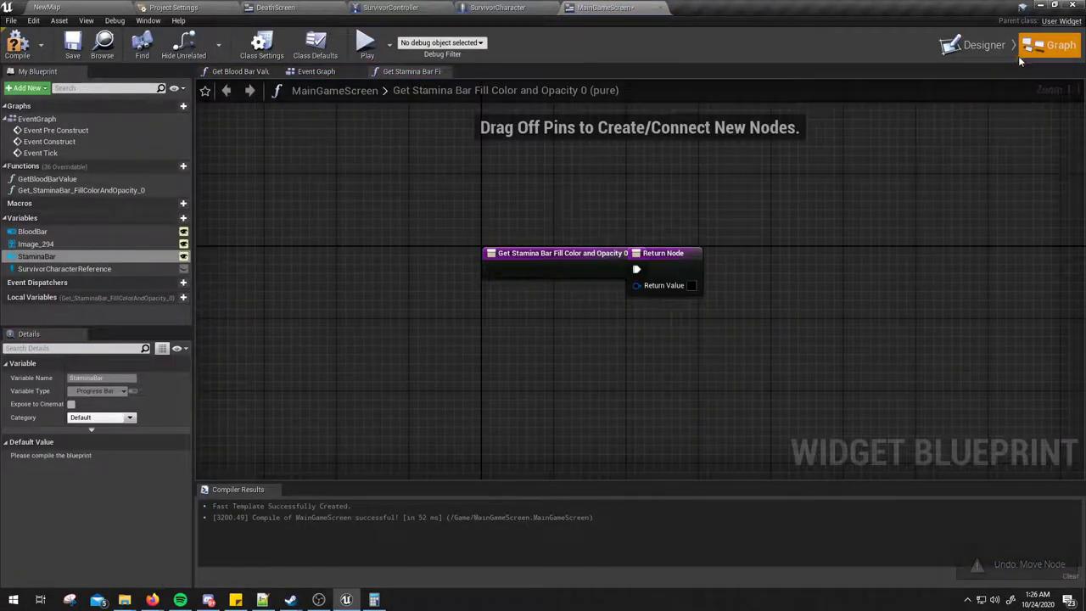
click(975, 45)
Remove the fill colour binding, delete its leftover function, and open Percent's binding options.
scroll(1039, 347, down, 5)
scroll(1035, 306, down, 5)
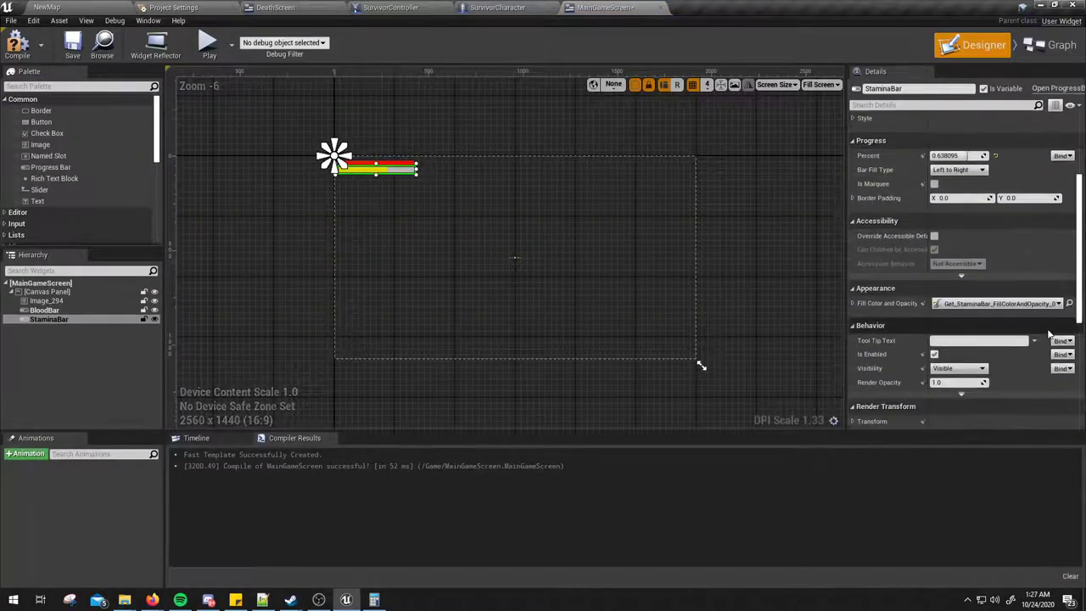
scroll(1047, 328, up, 3)
scroll(1047, 328, down, 2)
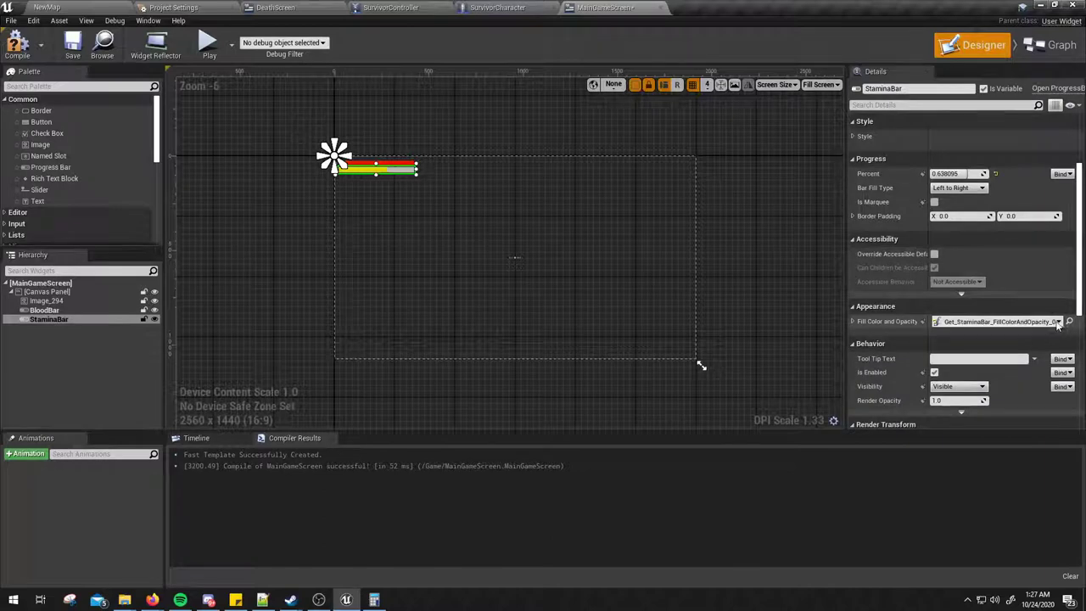
click(989, 322)
mouse_move(973, 375)
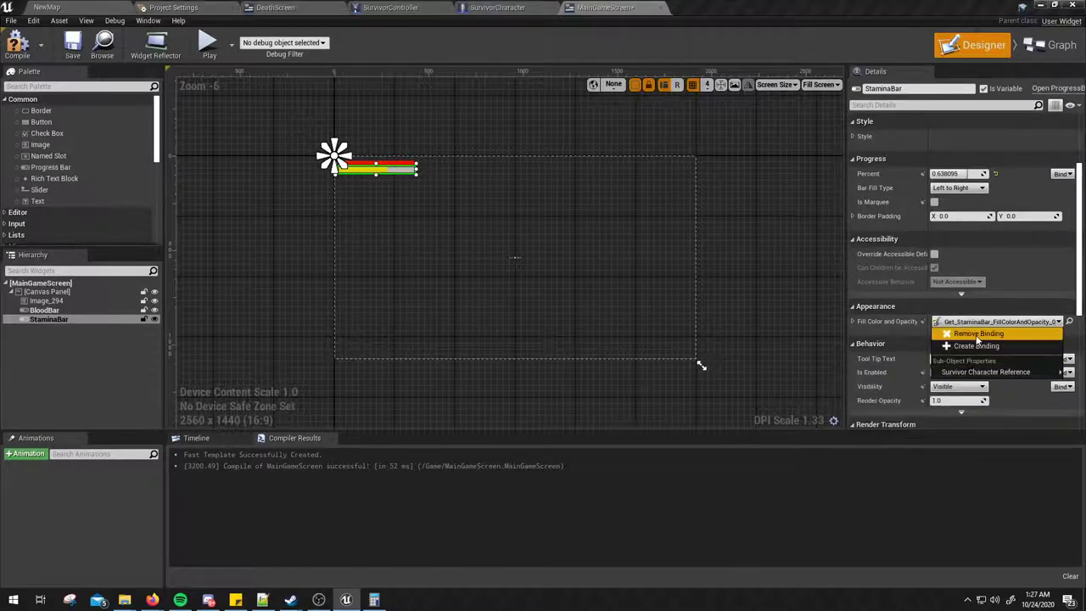
click(977, 333)
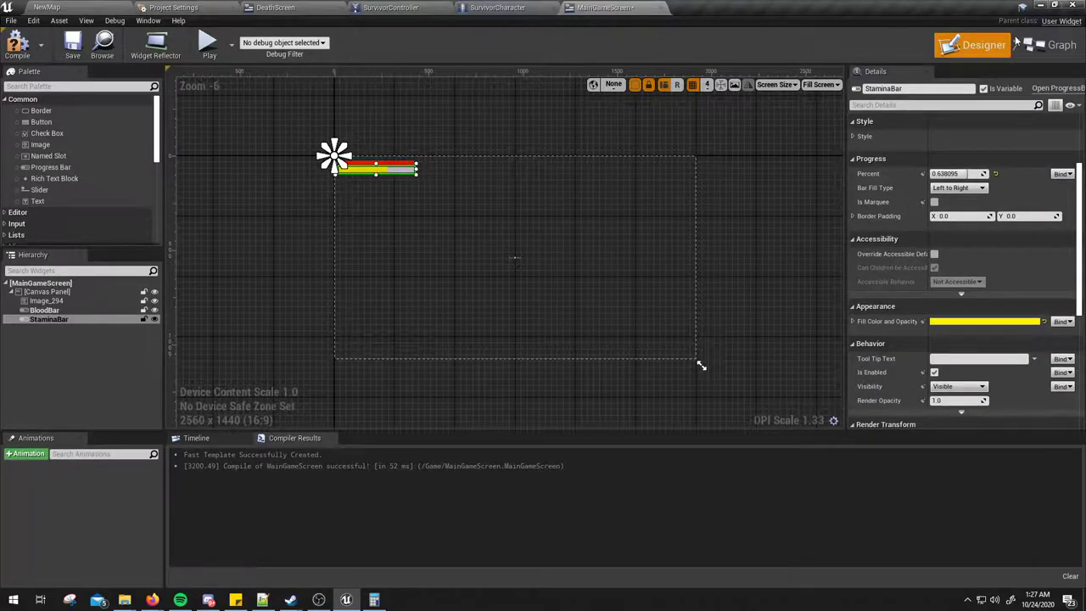
click(1037, 44)
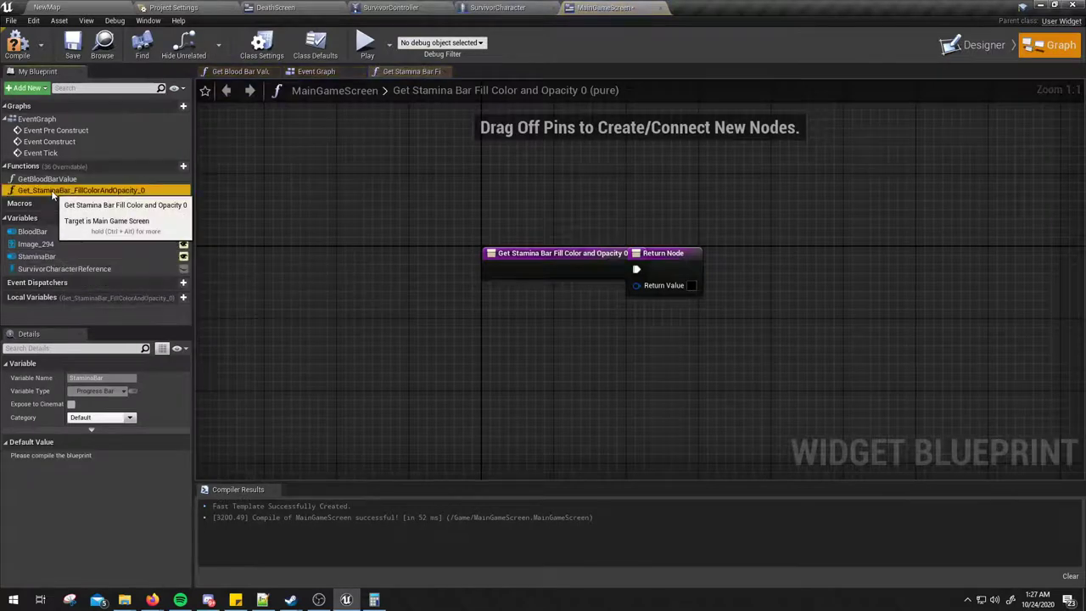
key(Delete)
click(976, 44)
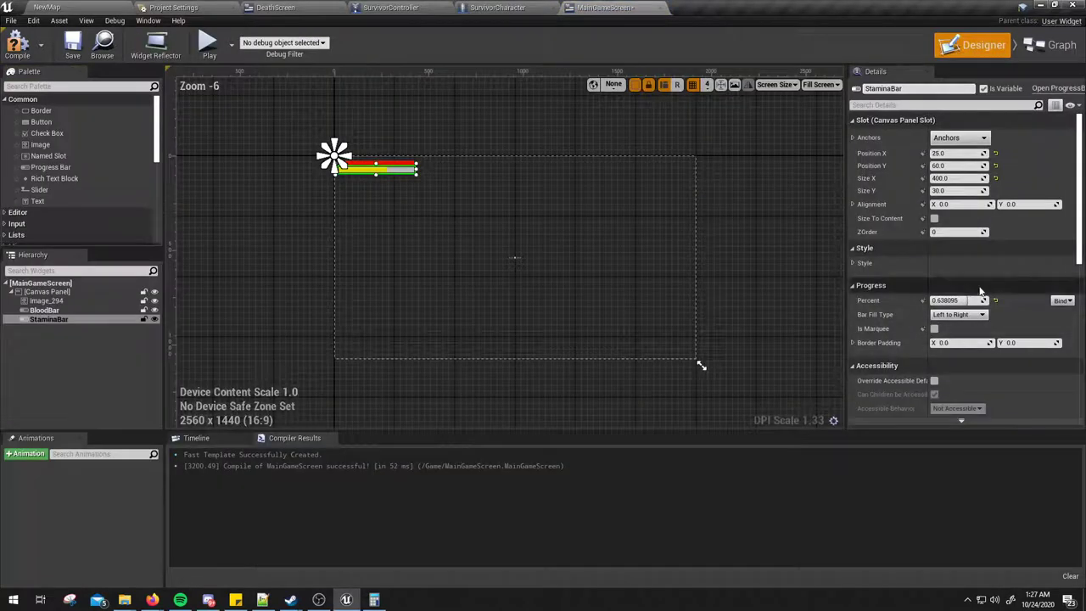
click(1062, 302)
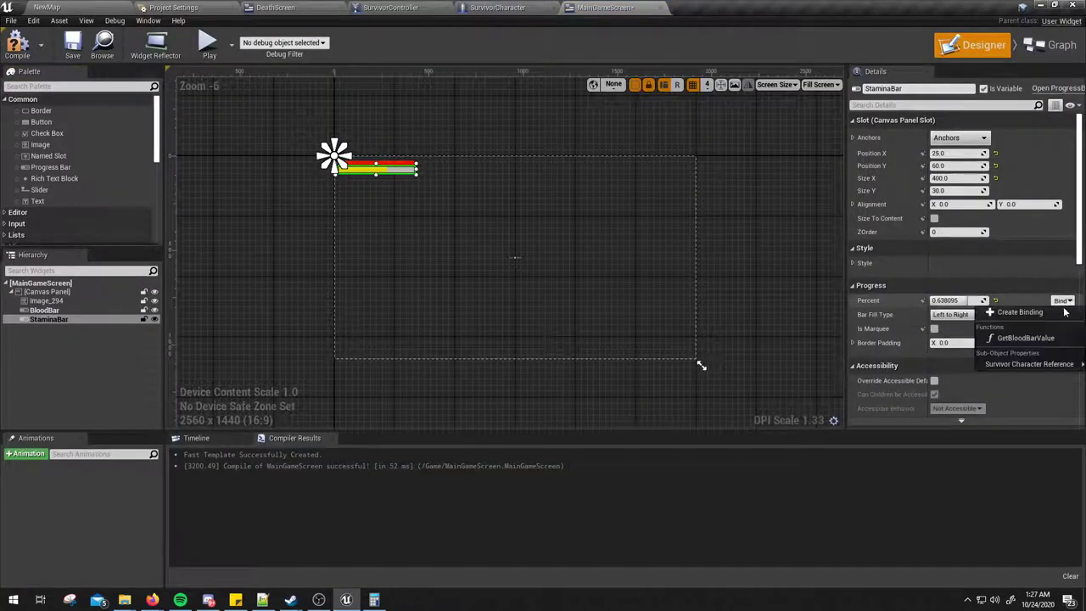
Create a Percent binding and add Stamina and Stamina Max getters from the survivor character reference.
click(1023, 312)
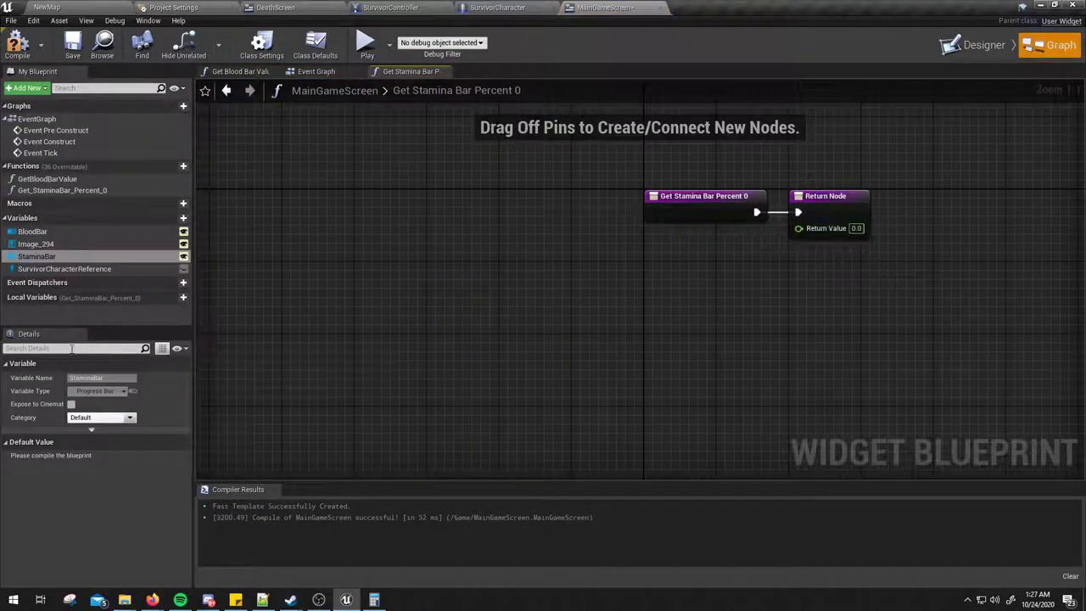
ctrl+drag(39, 270, 312, 295)
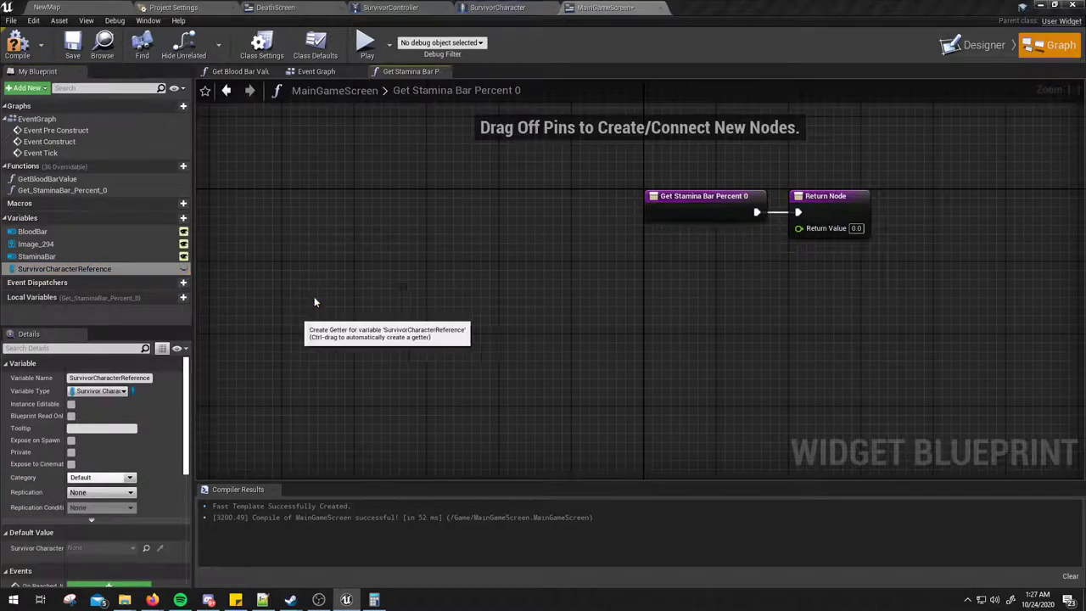
drag(408, 288, 454, 316)
text(get s)
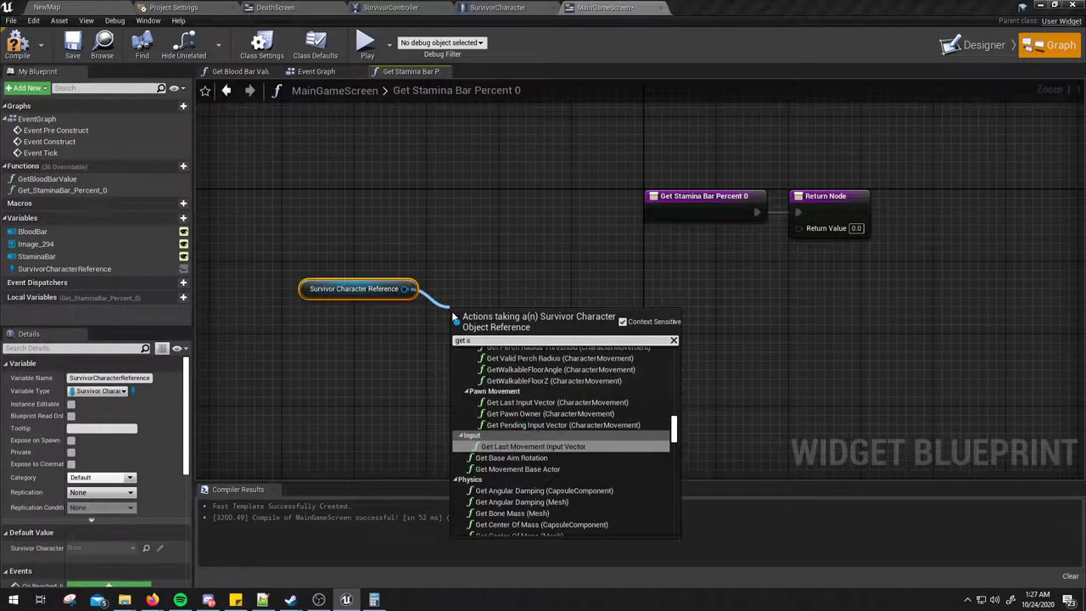
text(tami)
key(Return)
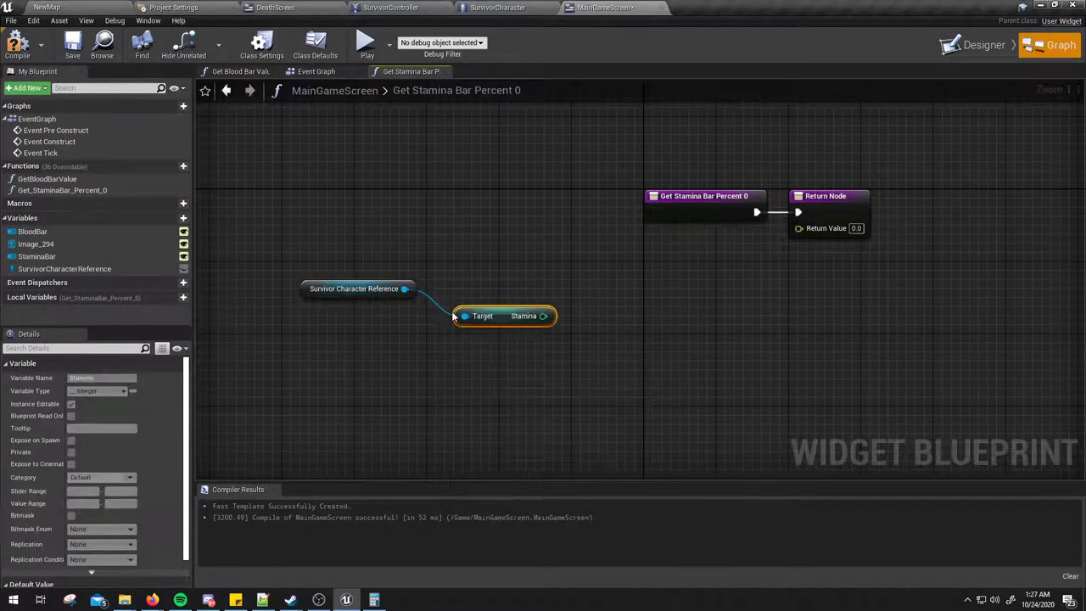
drag(402, 290, 439, 385)
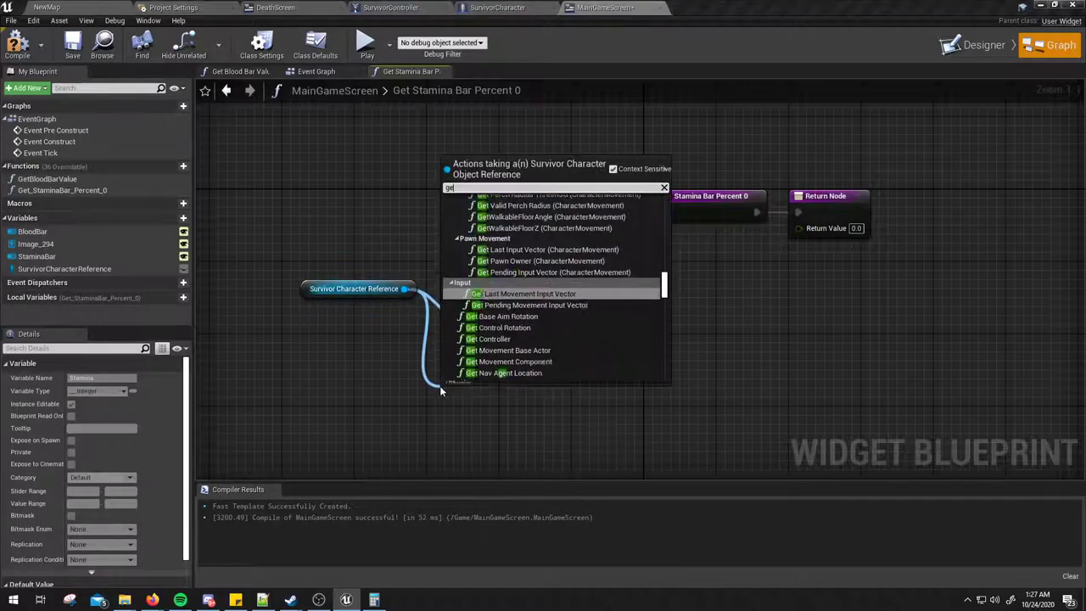
text(get stamina)
key(Down)
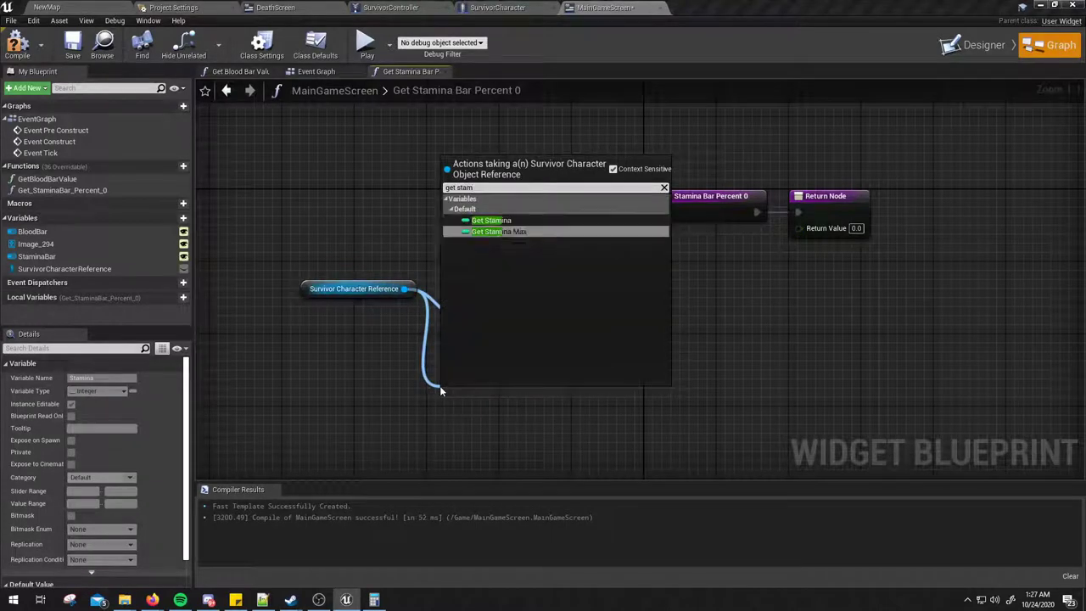
key(Return)
Convert both Stamina and Stamina Max with integer ToFloat nodes.
right_drag(666, 346, 528, 340)
drag(405, 310, 488, 312)
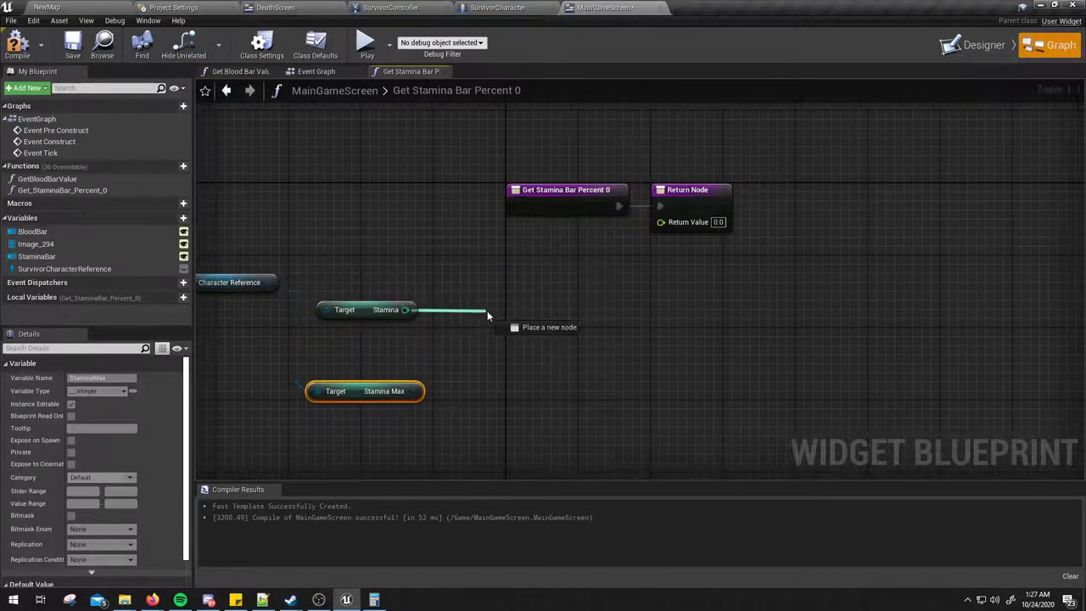
text(tofloat)
key(Up)
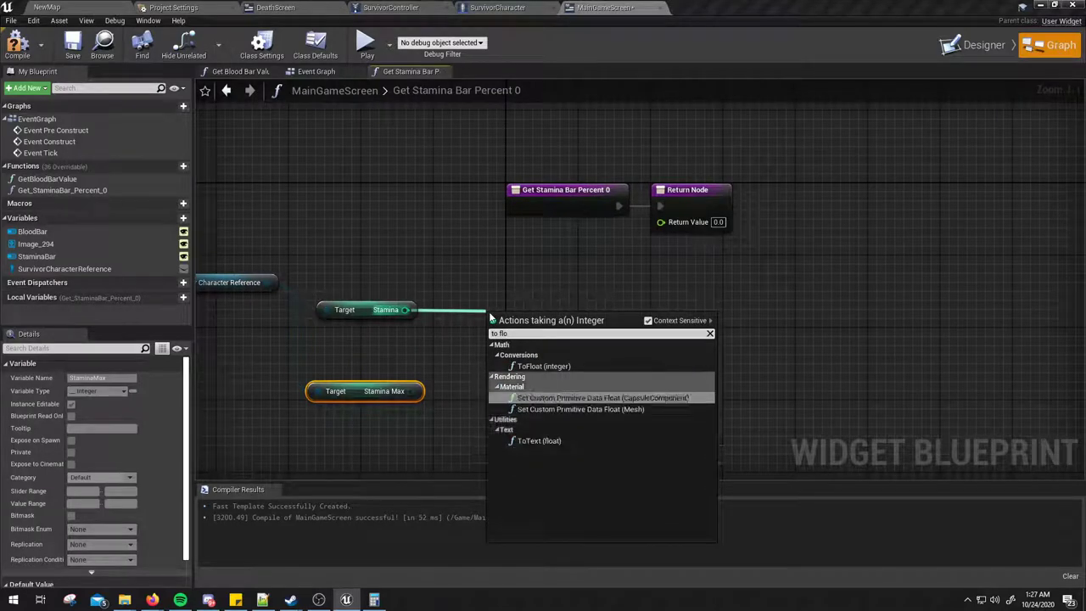
key(Up)
key(Return)
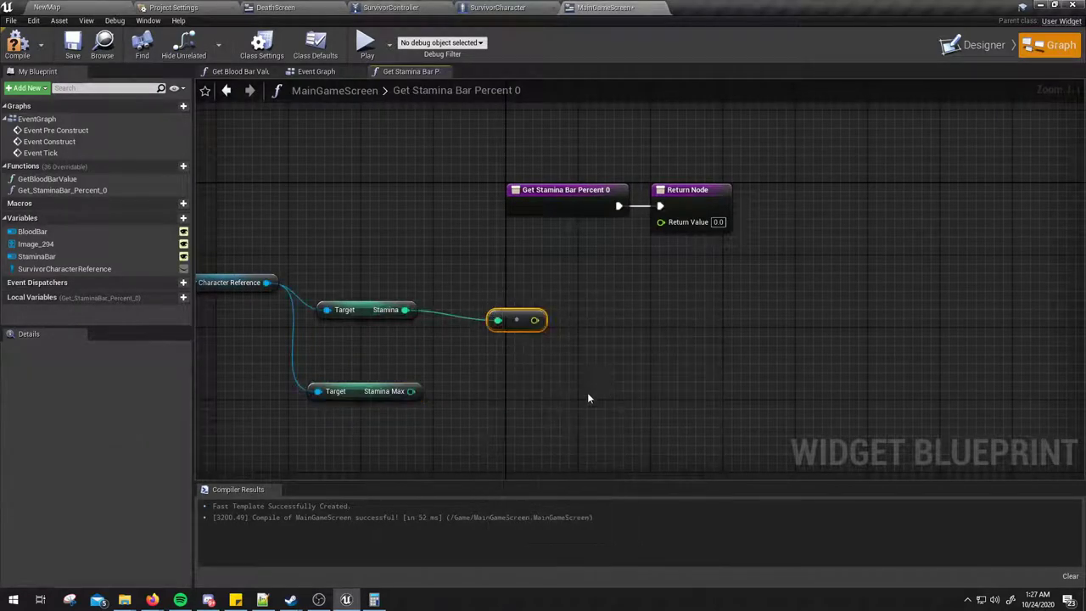
key(ctrl+c)
key(ctrl+v)
drag(410, 391, 489, 374)
click(399, 312)
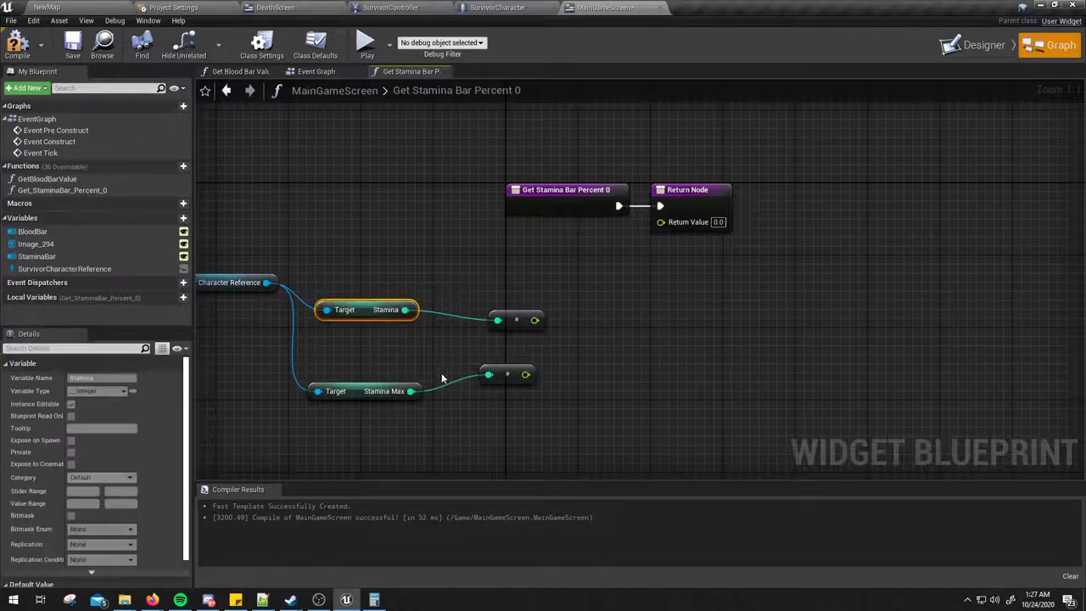
click(377, 391)
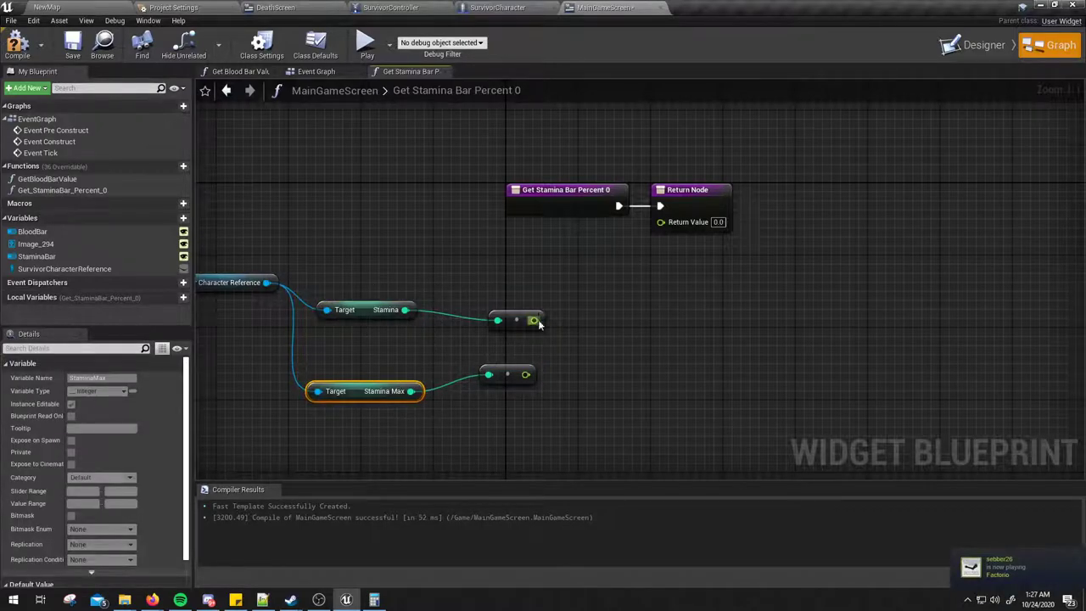
Divide the float Stamina by Stamina Max, return the result, and compile.
drag(538, 321, 598, 347)
text(/)
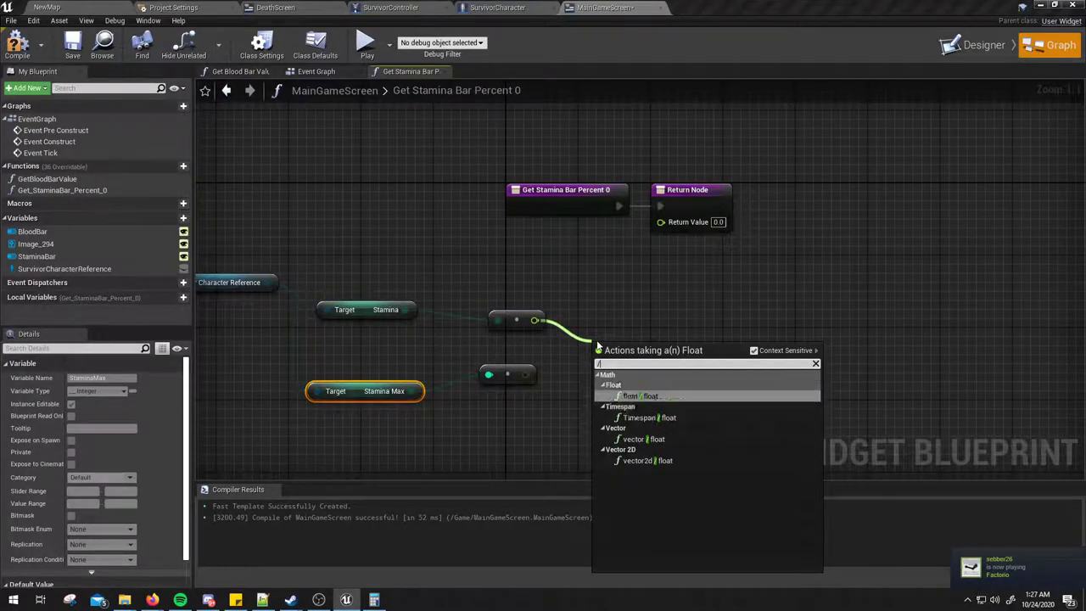
key(Return)
mouse_move(529, 373)
mouse_down()
mouse_move(606, 359)
mouse_move(661, 221)
mouse_up()
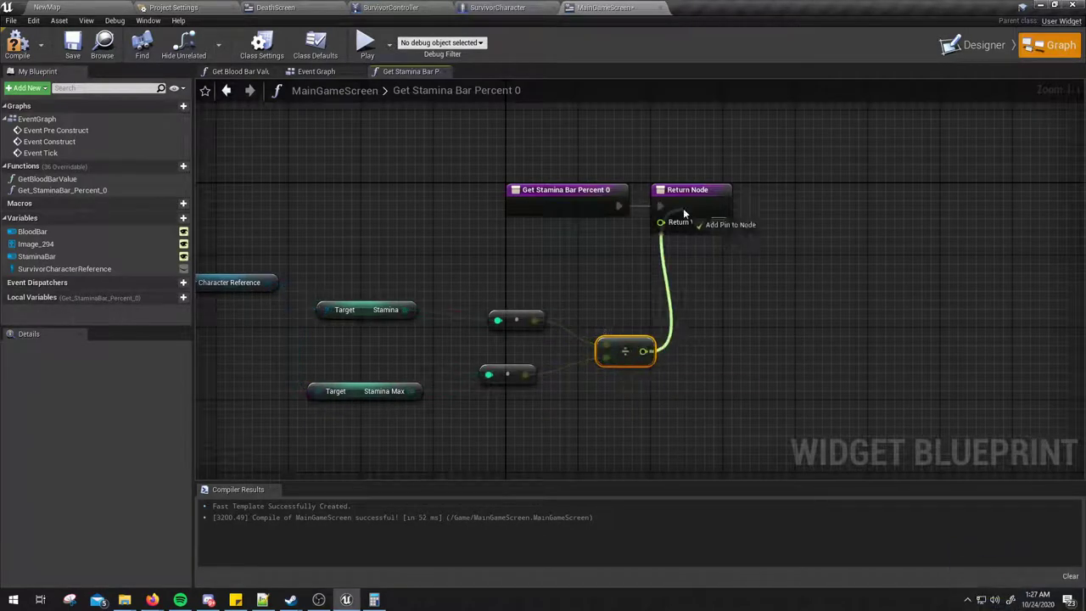
click(17, 44)
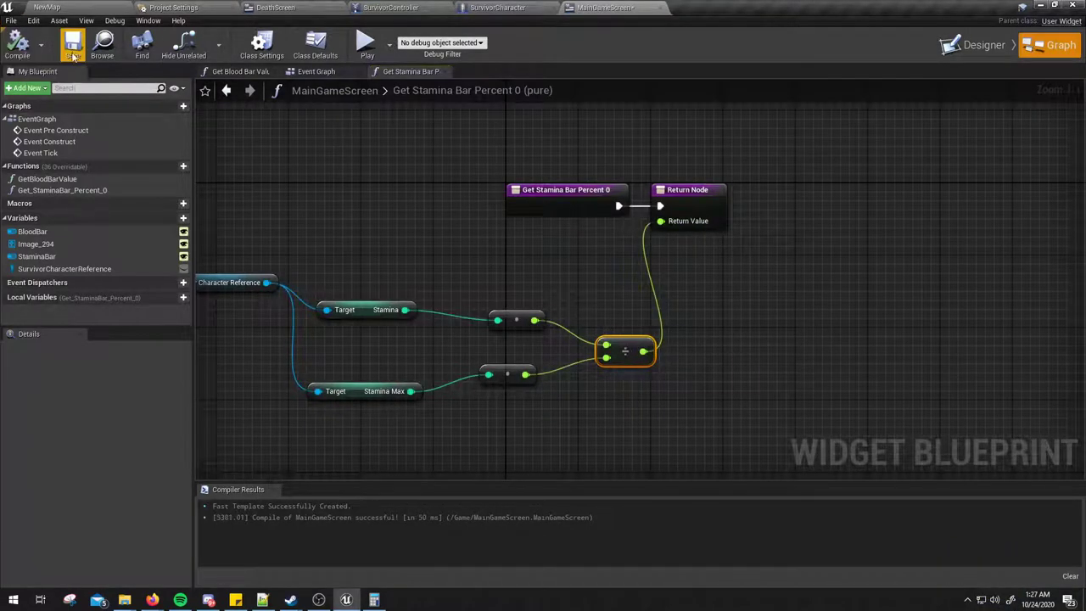
Recompile MainGameScreen in the Designer, then play-test to watch the stamina bar drain.
click(976, 45)
right_drag(451, 219, 457, 254)
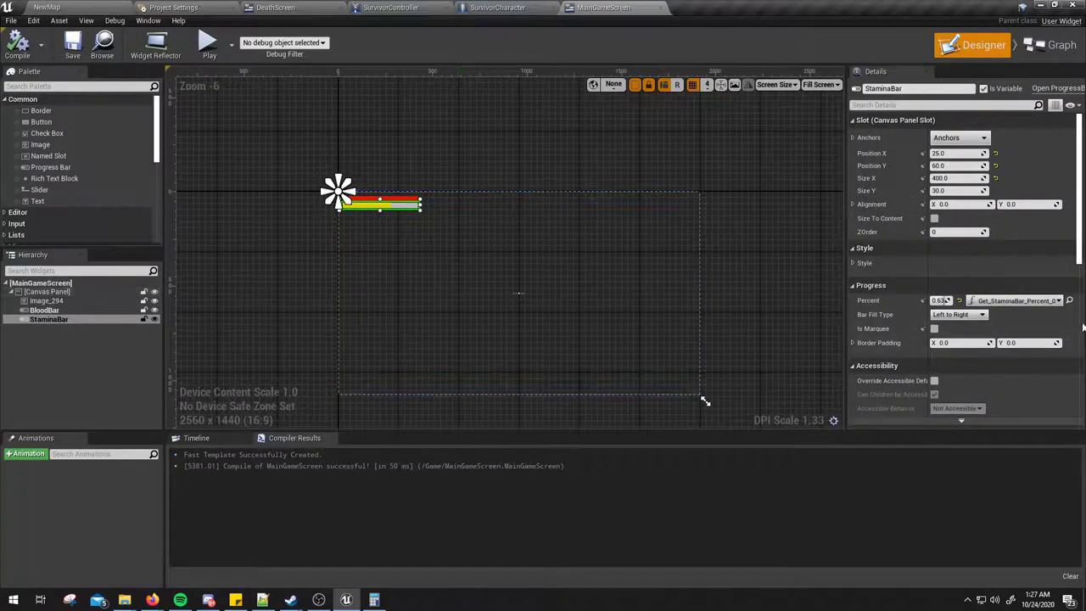
click(17, 42)
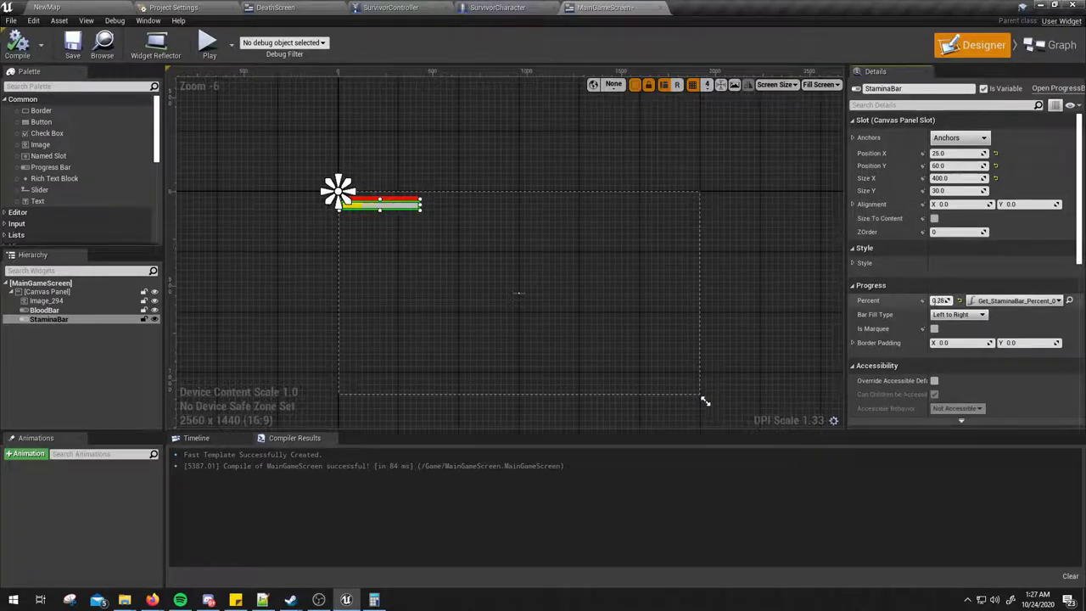
scroll(485, 225, up, 5)
right_drag(359, 225, 500, 235)
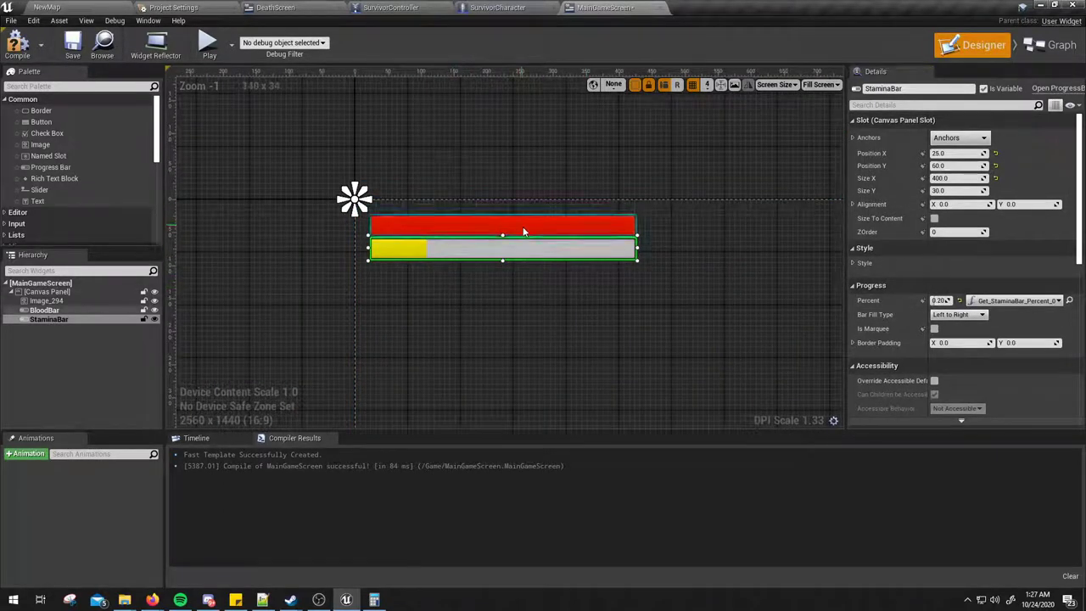
click(218, 51)
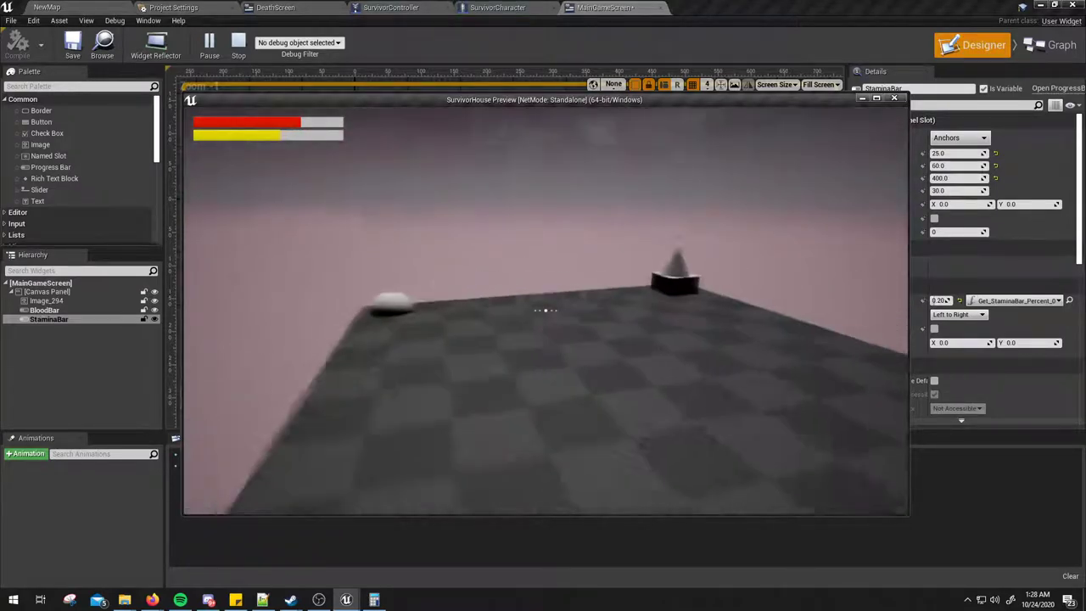
key(Escape)
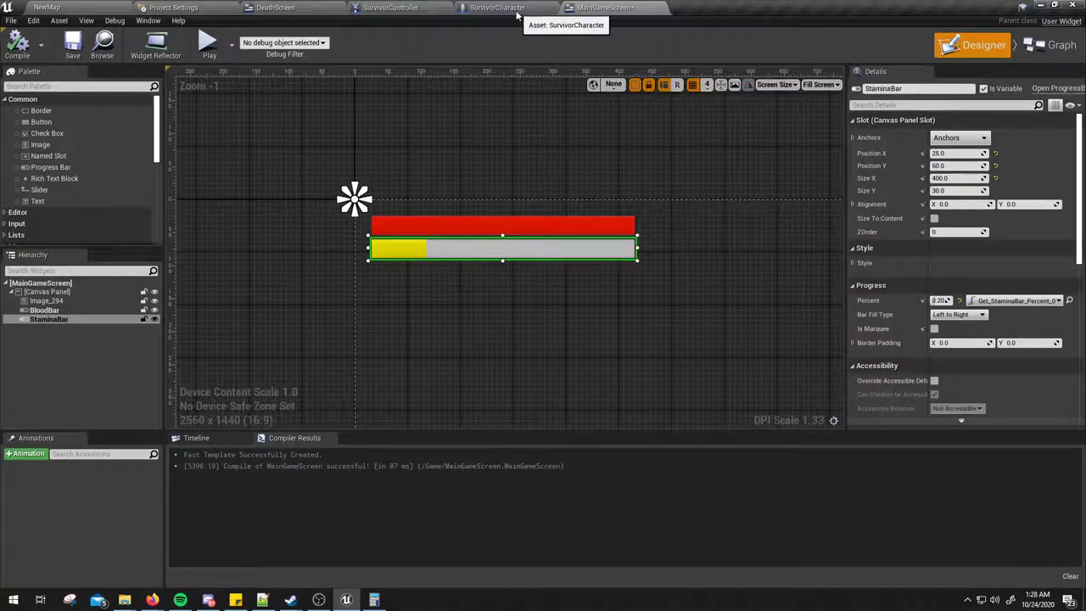
In SurvivorController, duplicate the character reference, Character Movement and SET walk-speed nodes.
click(392, 7)
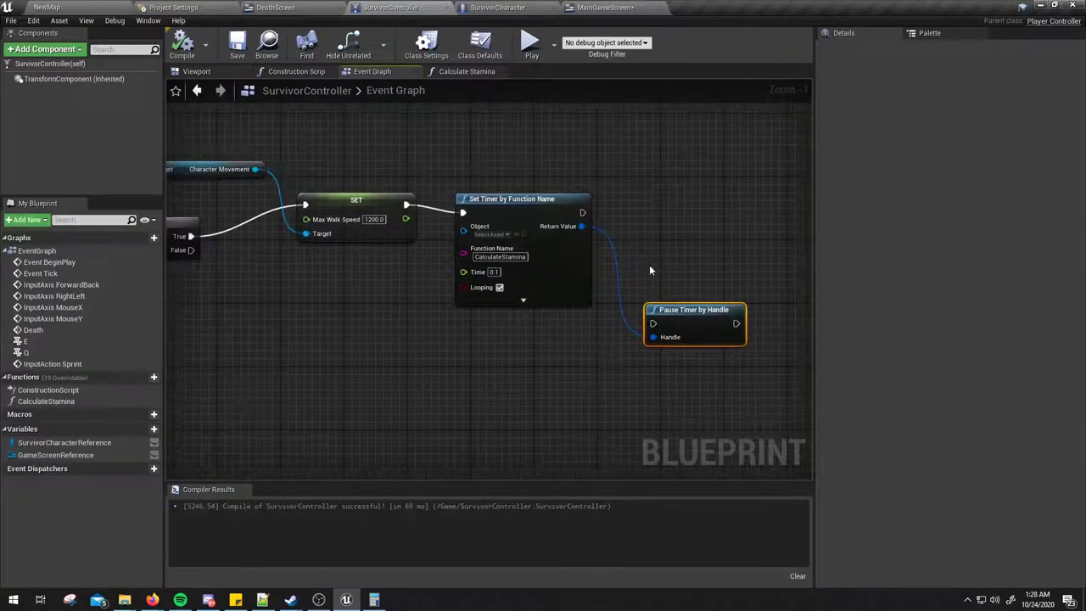
right_drag(549, 324, 764, 280)
right_drag(430, 323, 420, 278)
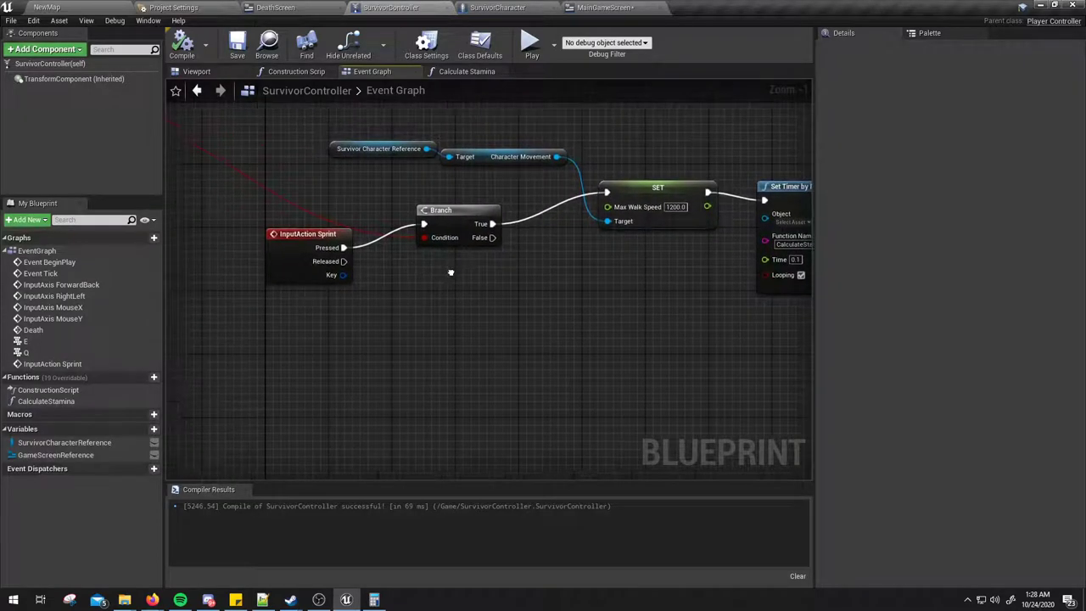
right_drag(576, 312, 741, 381)
right_drag(475, 356, 632, 376)
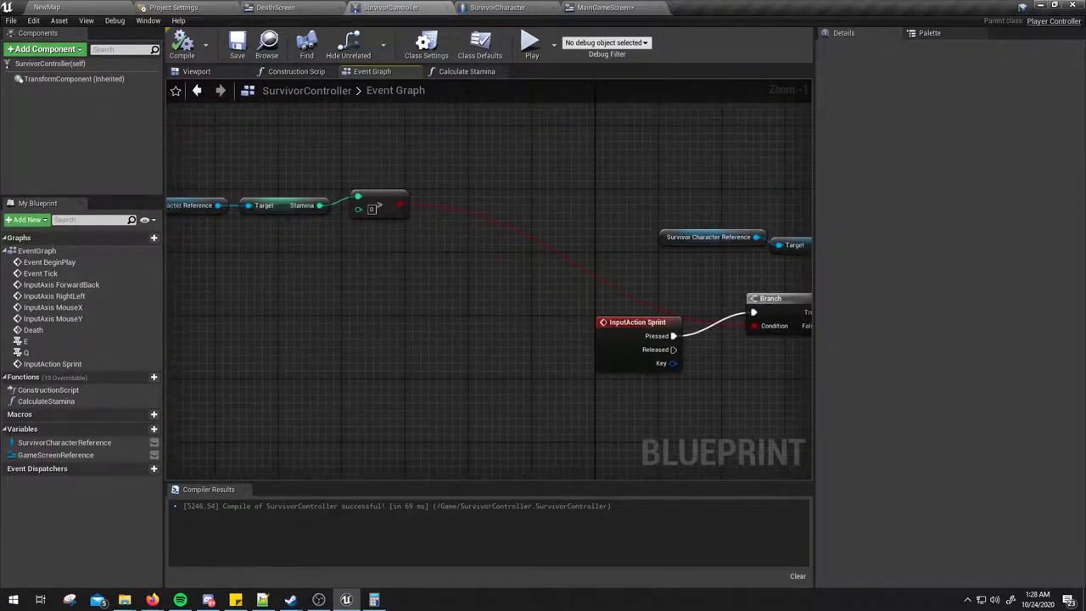
right_drag(763, 280, 376, 195)
right_drag(607, 192, 580, 188)
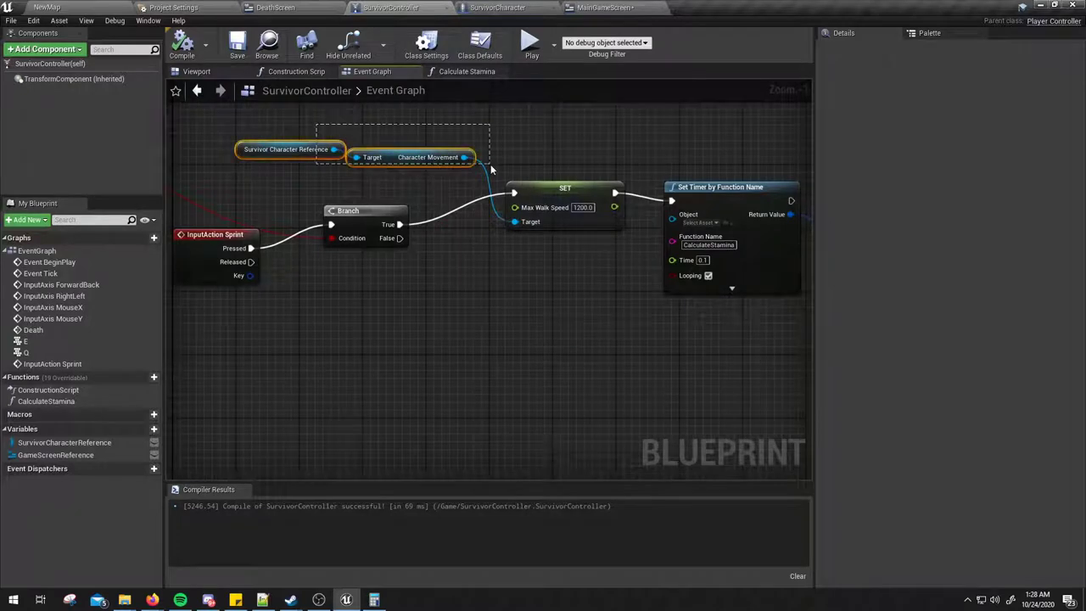
drag(346, 142, 599, 309)
right_drag(599, 310, 644, 274)
click(232, 222)
key(ctrl+v)
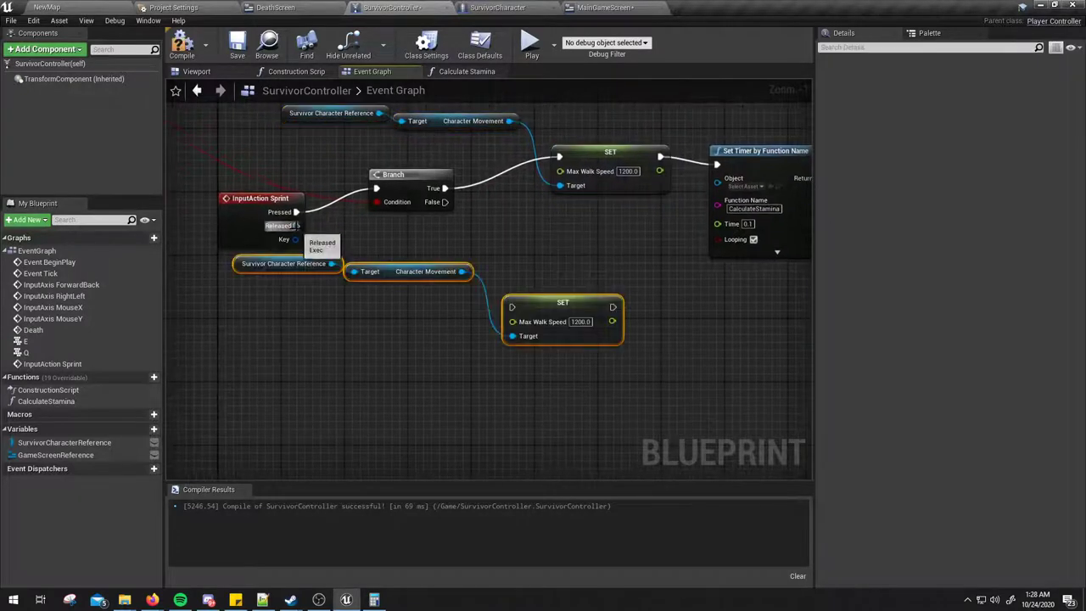
Wire Sprint Released to the copied SET, give it Max Walk Speed 600.0, and compile.
drag(296, 224, 512, 307)
mouse_move(300, 297)
mouse_down()
mouse_move(362, 251)
mouse_move(326, 317)
mouse_up()
drag(398, 319, 511, 336)
click(580, 321)
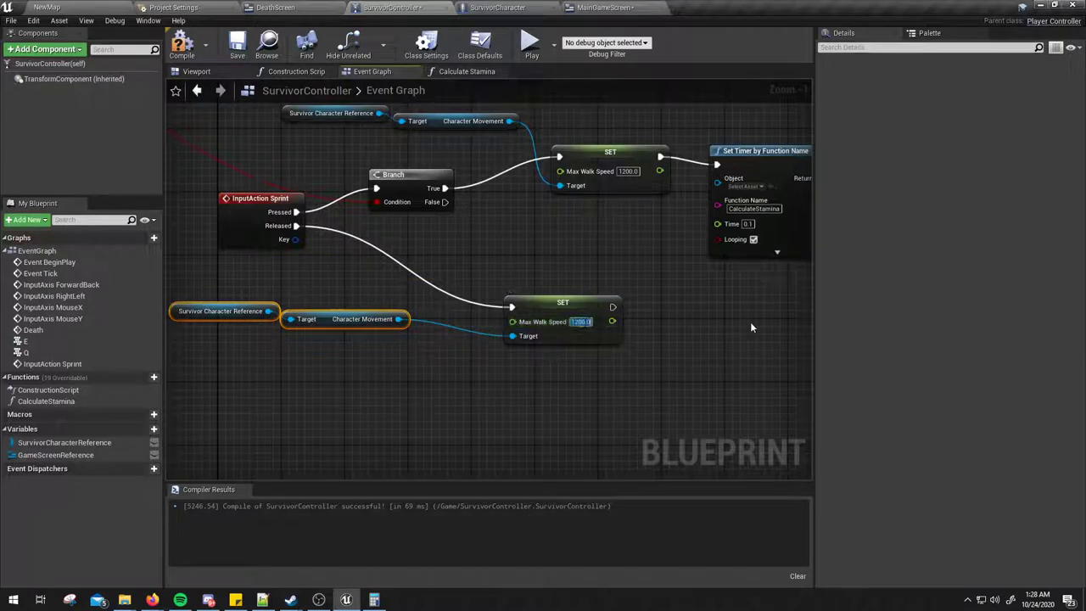
text(600.0)
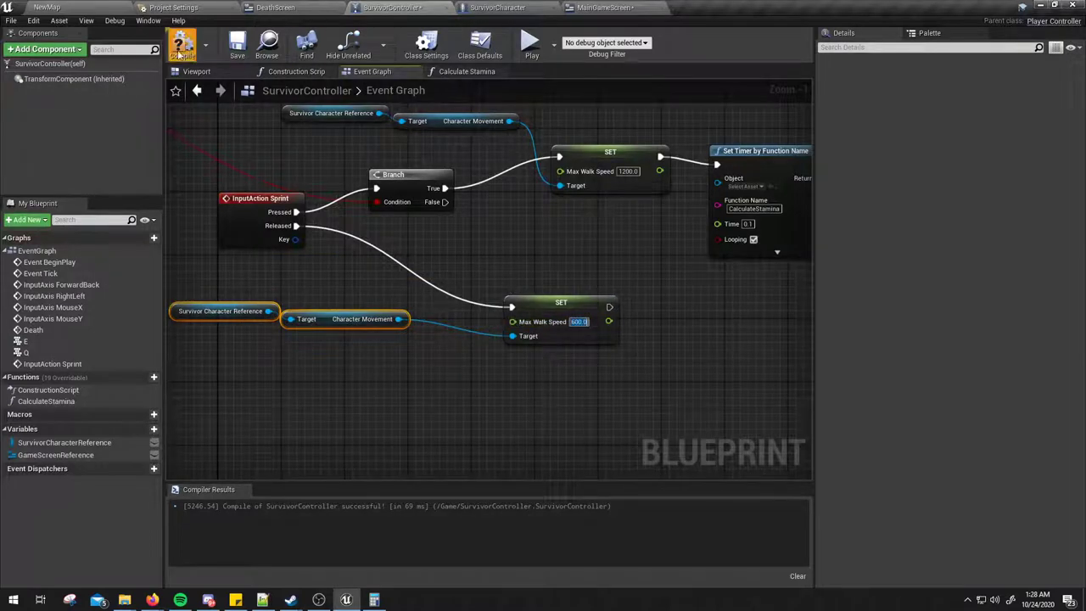
click(179, 53)
Link the 600 SET to Pause Timer by Handle, align the nodes, and recompile.
right_drag(717, 310, 498, 319)
drag(391, 316, 688, 283)
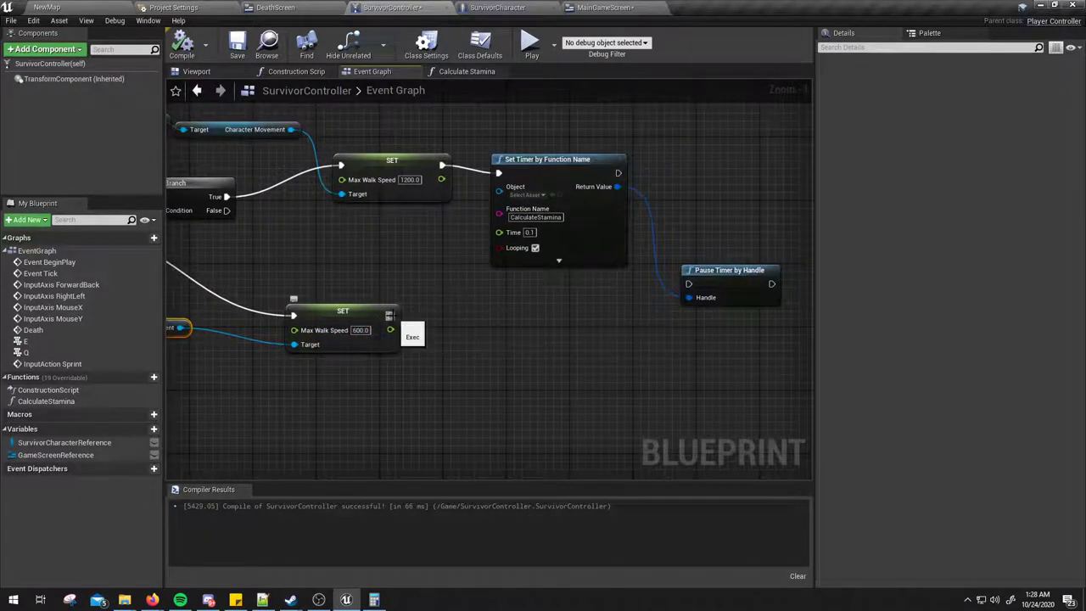
click(560, 172)
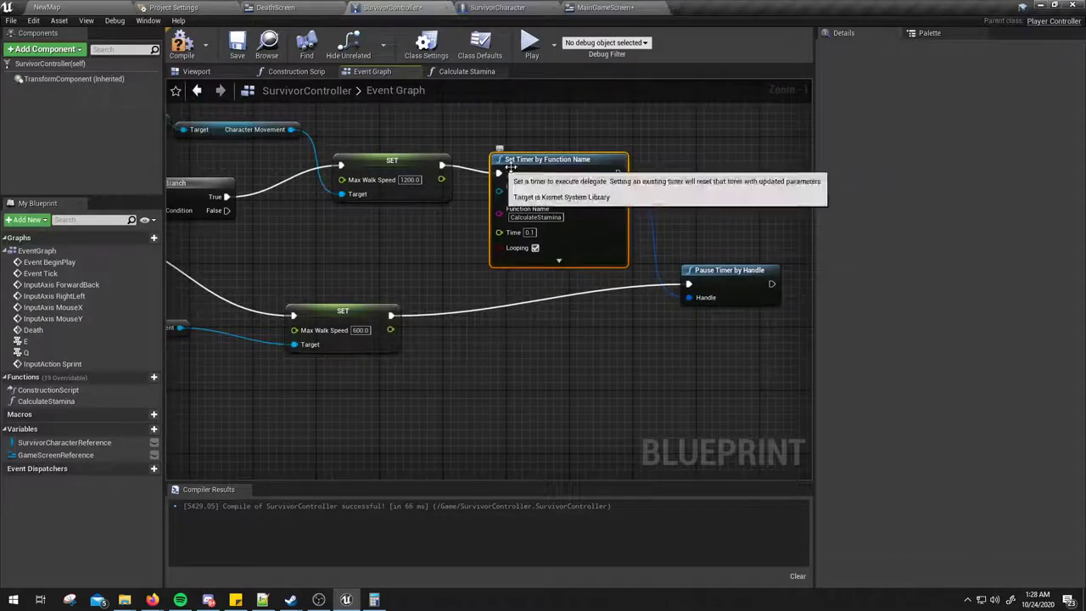
drag(686, 305, 684, 336)
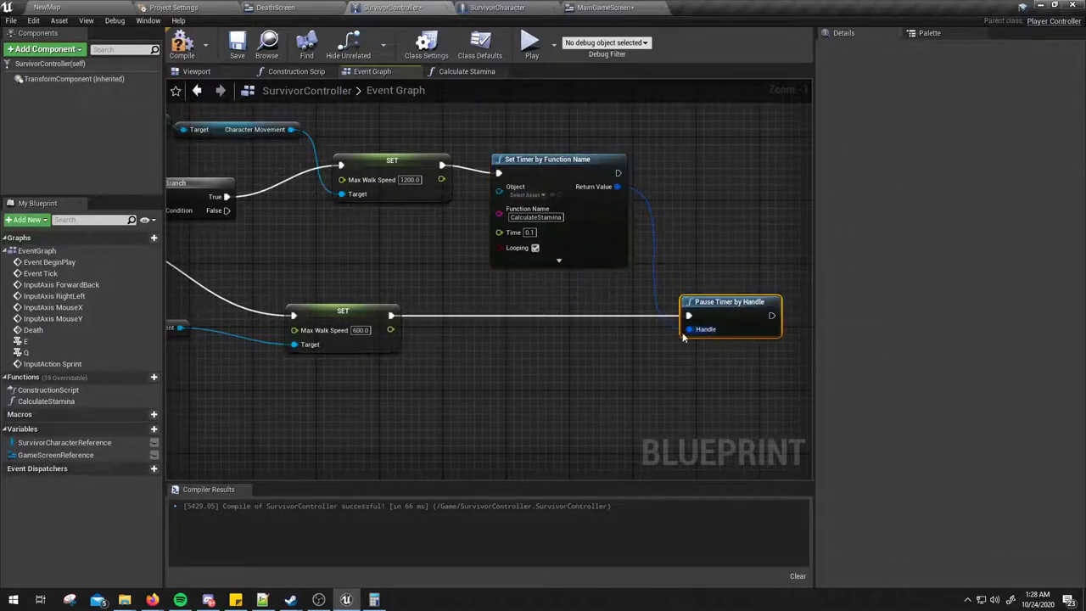
click(668, 282)
right_drag(669, 282, 718, 294)
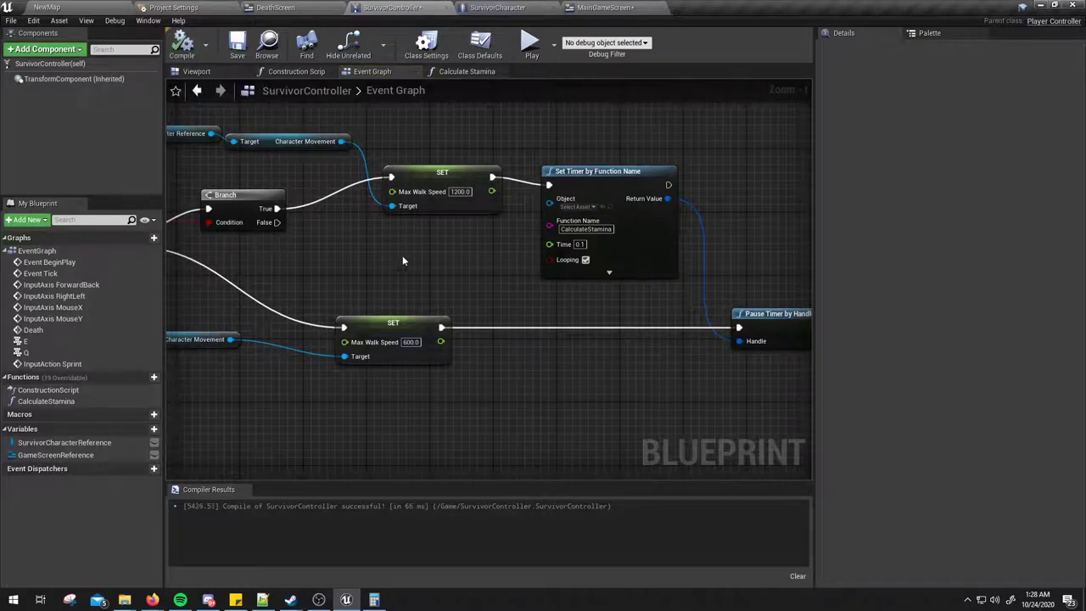
right_drag(402, 260, 520, 269)
right_drag(806, 263, 585, 243)
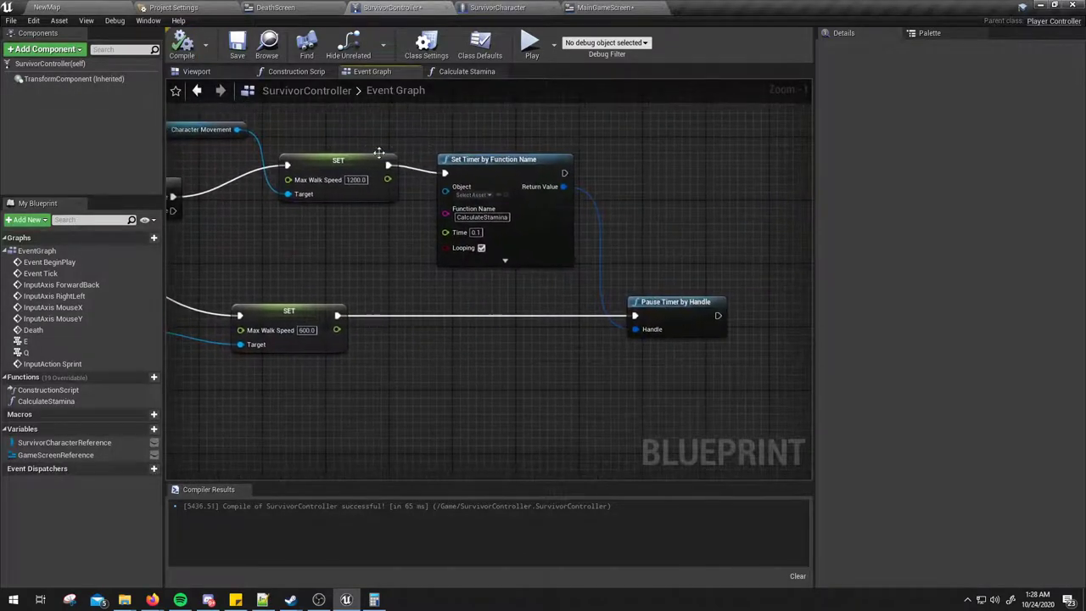
click(181, 47)
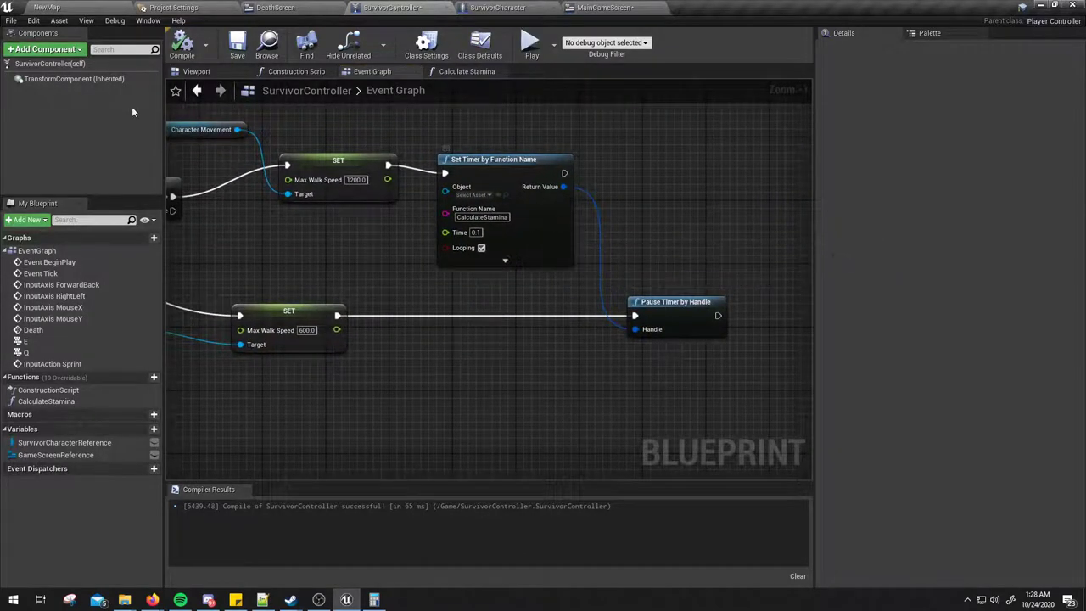
double_click(50, 402)
right_drag(510, 343, 447, 343)
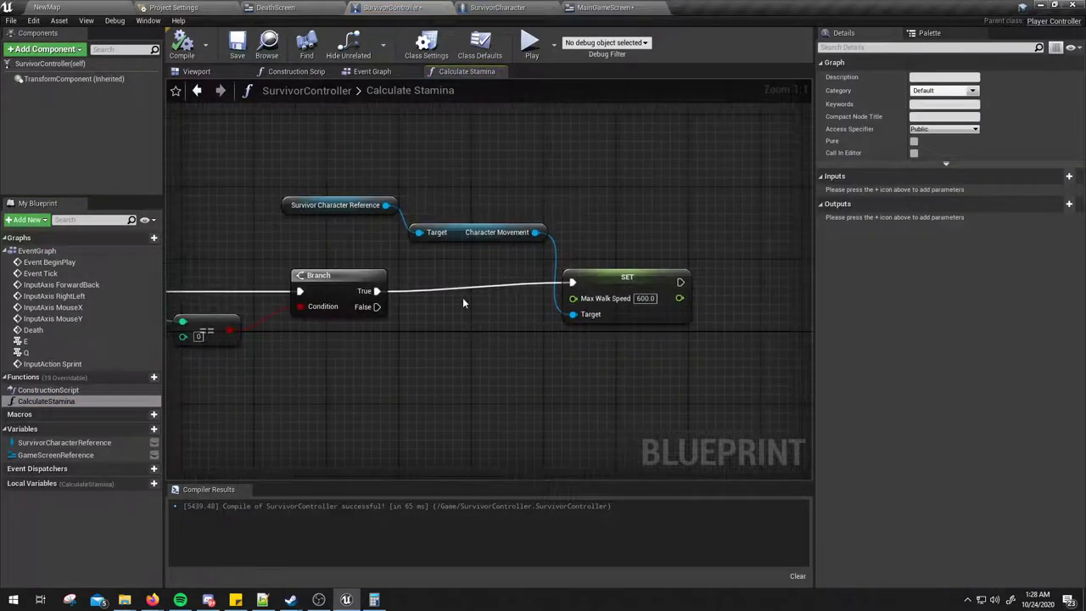
right_drag(462, 297, 332, 297)
click(373, 72)
right_drag(611, 351, 625, 328)
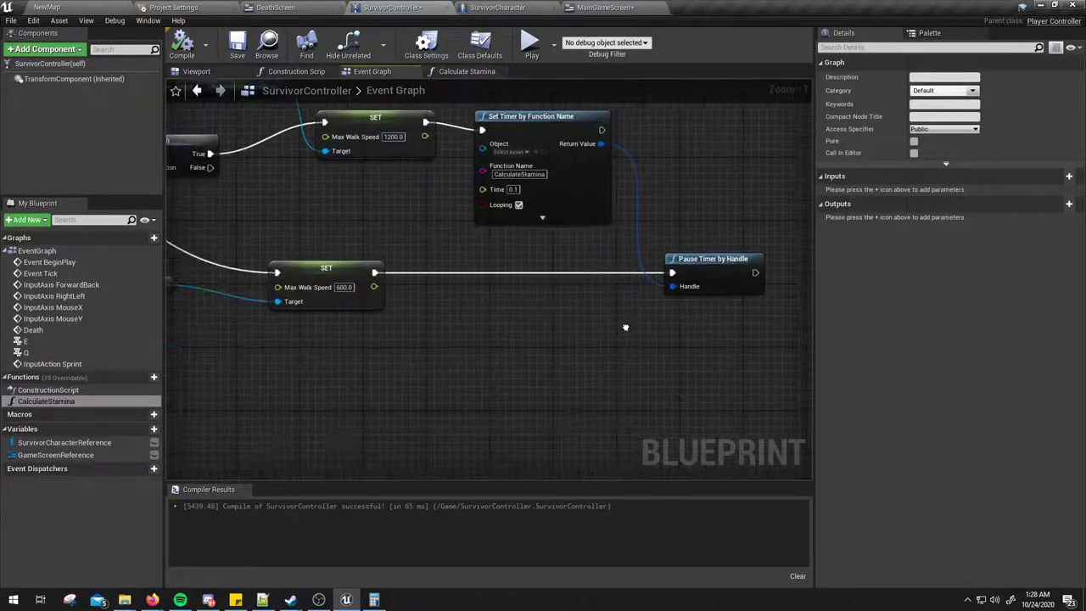
click(450, 75)
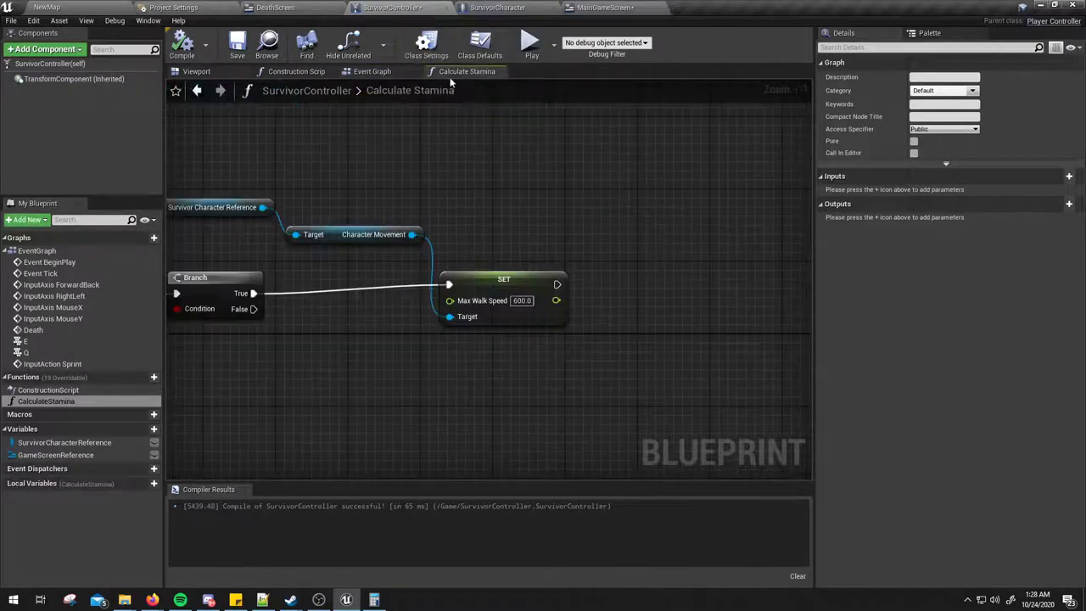
right_drag(370, 399, 430, 369)
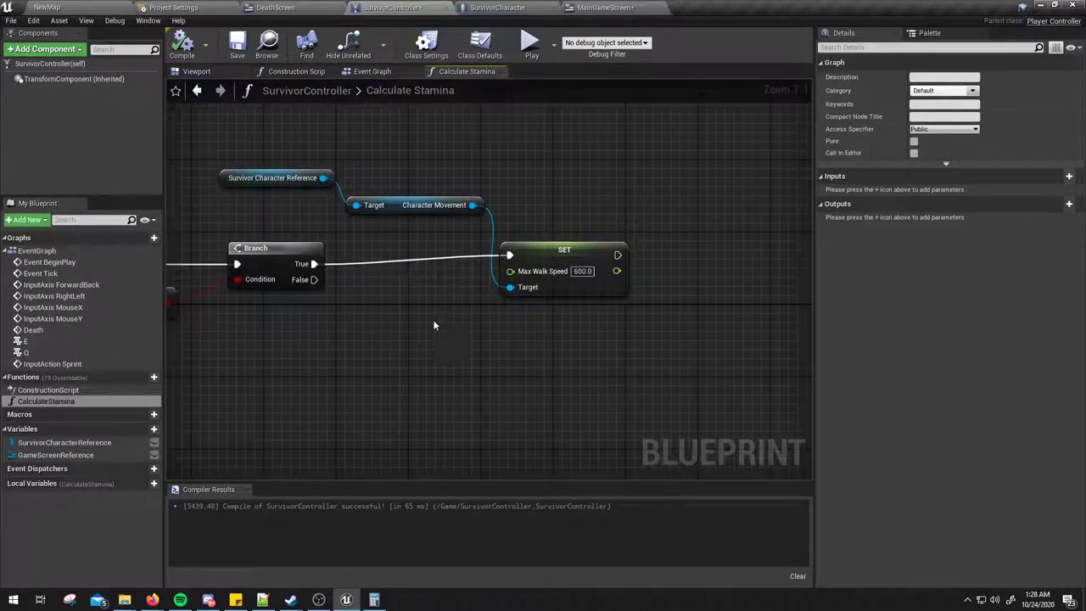
right_drag(433, 325, 544, 242)
drag(676, 238, 586, 377)
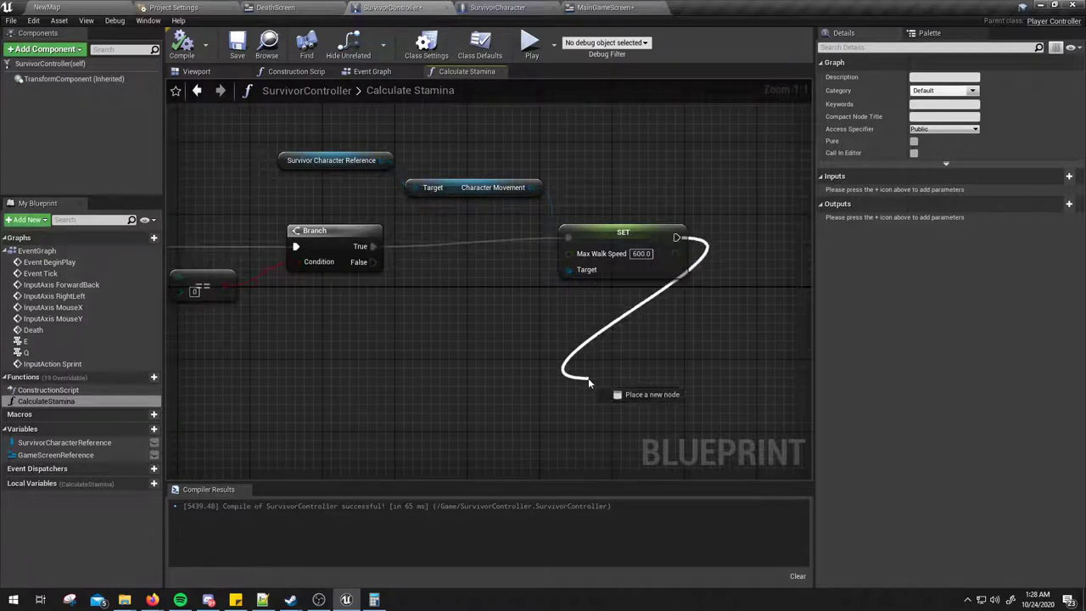
text(death)
key(Return)
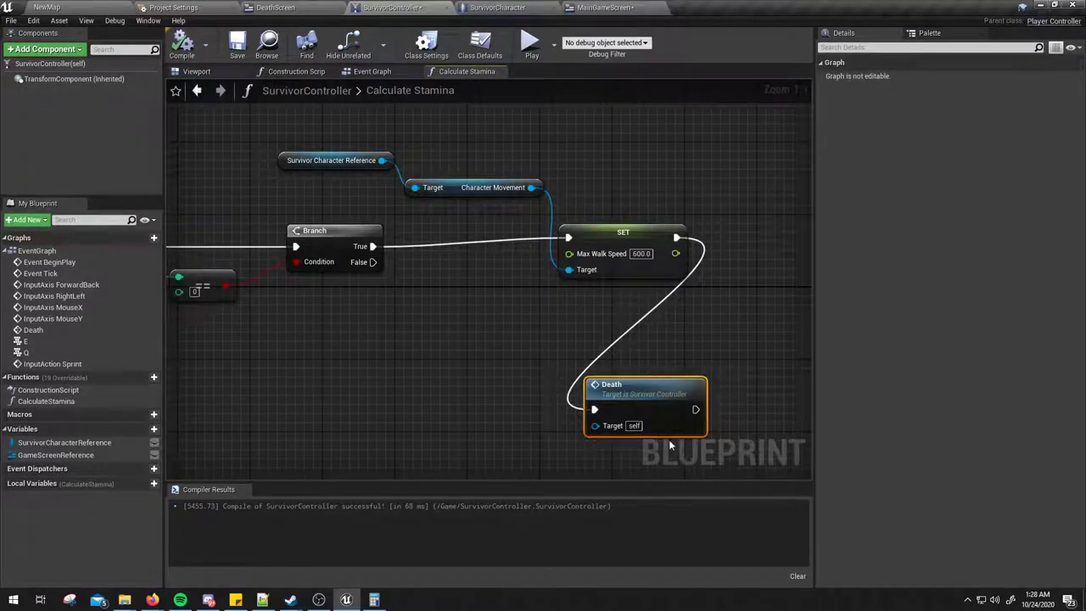
key(Delete)
click(370, 73)
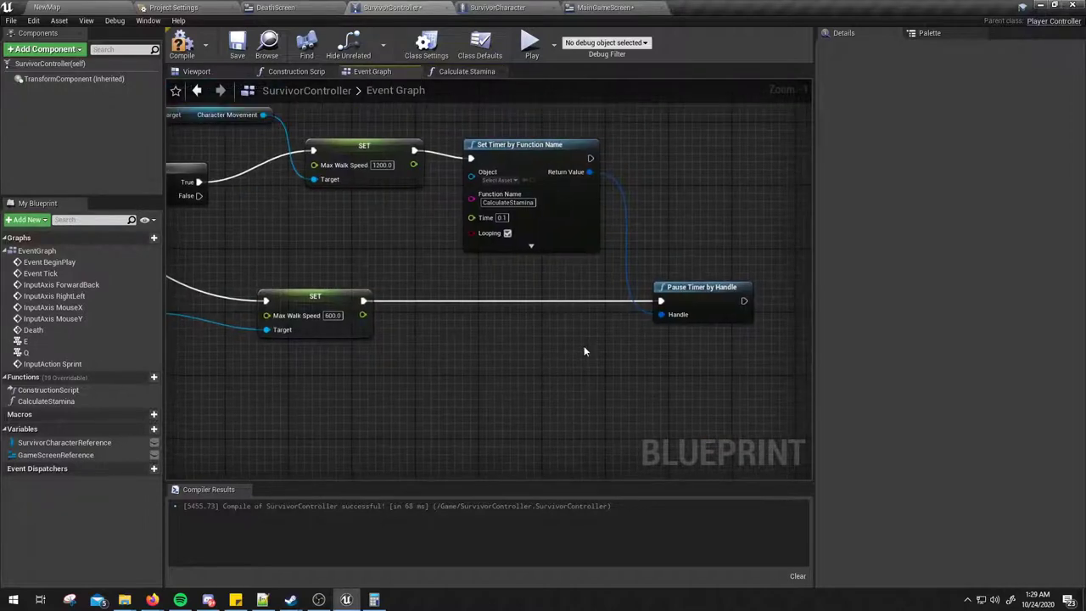
Add a custom event named StaminaZero and wire it into Pause Timer by Handle.
right_click(444, 346)
text(custom)
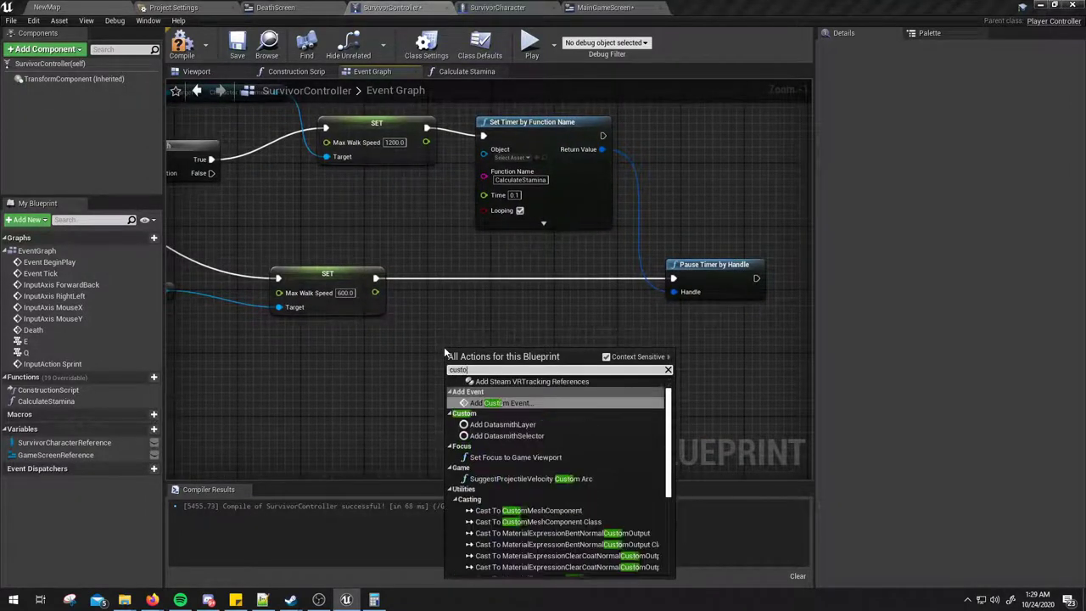
key(Return)
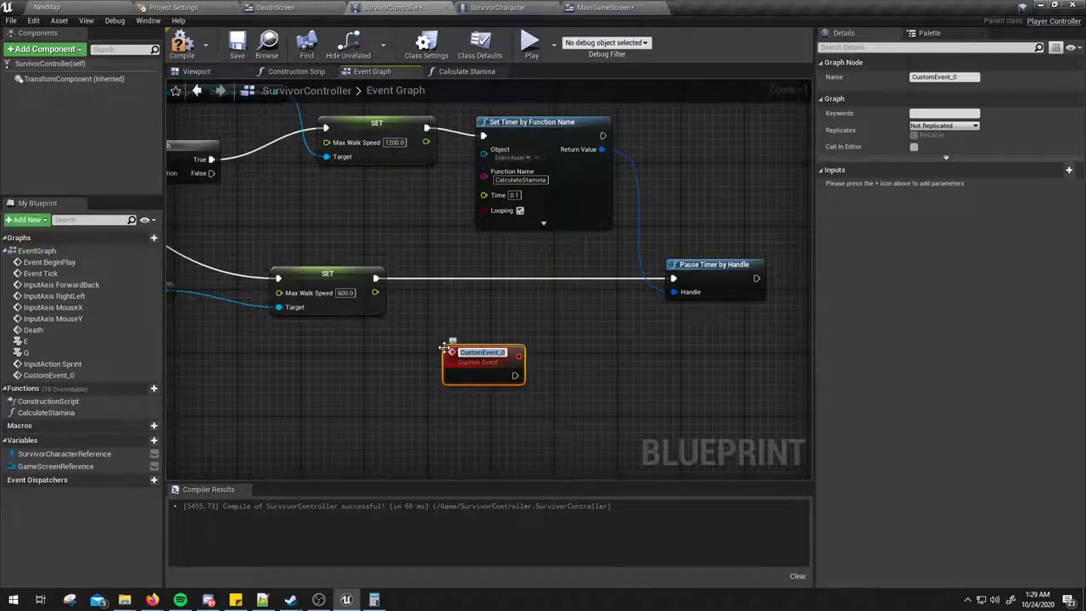
text(StaminaZe)
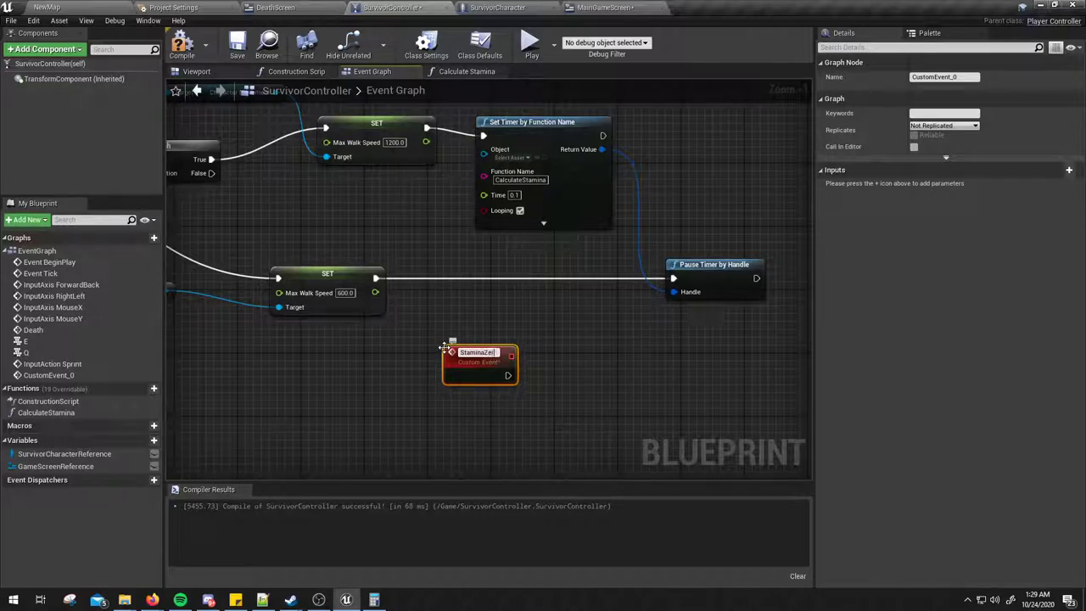
text(ro)
key(Return)
drag(506, 374, 672, 278)
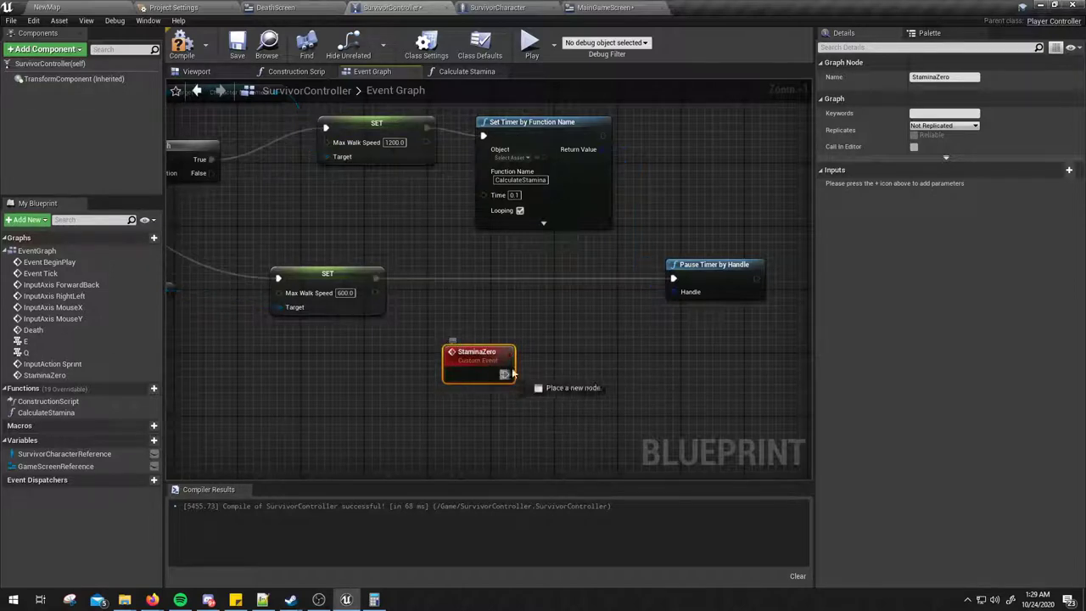
Compile SurvivorController and review the Pause Timer and Set Timer by Function Name nodes.
click(561, 137)
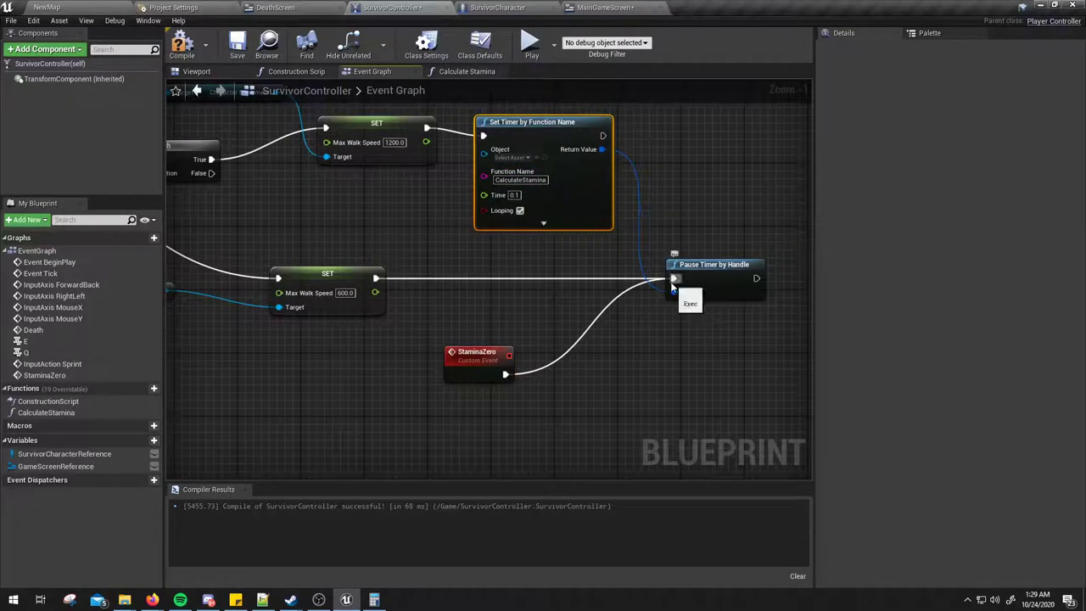
click(182, 47)
right_drag(405, 227, 553, 251)
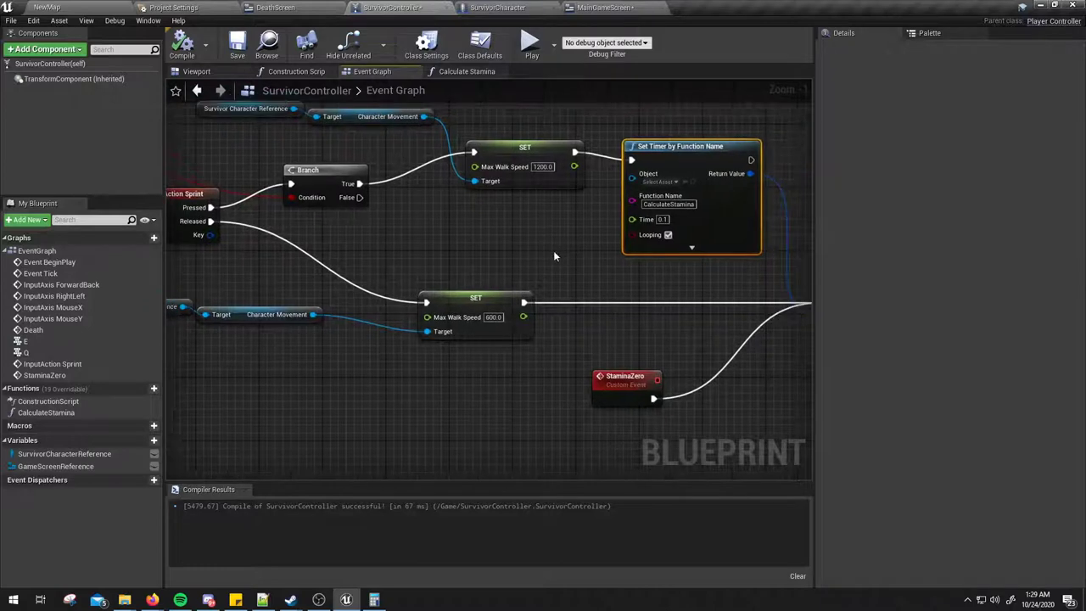
right_drag(325, 217, 134, 202)
drag(618, 264, 691, 360)
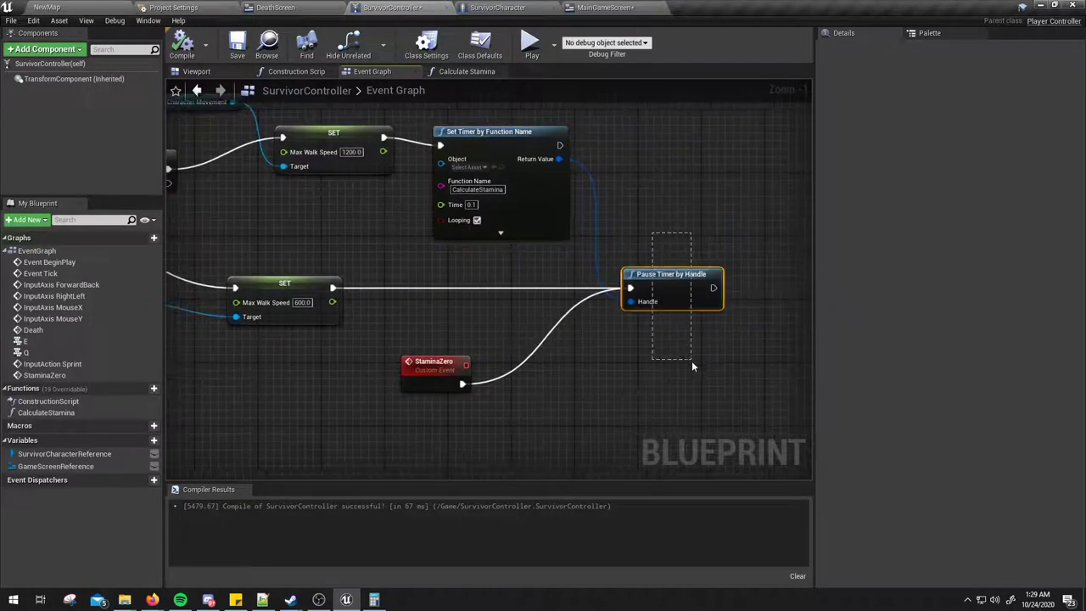
click(508, 151)
In Calculate Stamina, add a Stamina Zero call after the Max Walk Speed 600 SET.
click(444, 73)
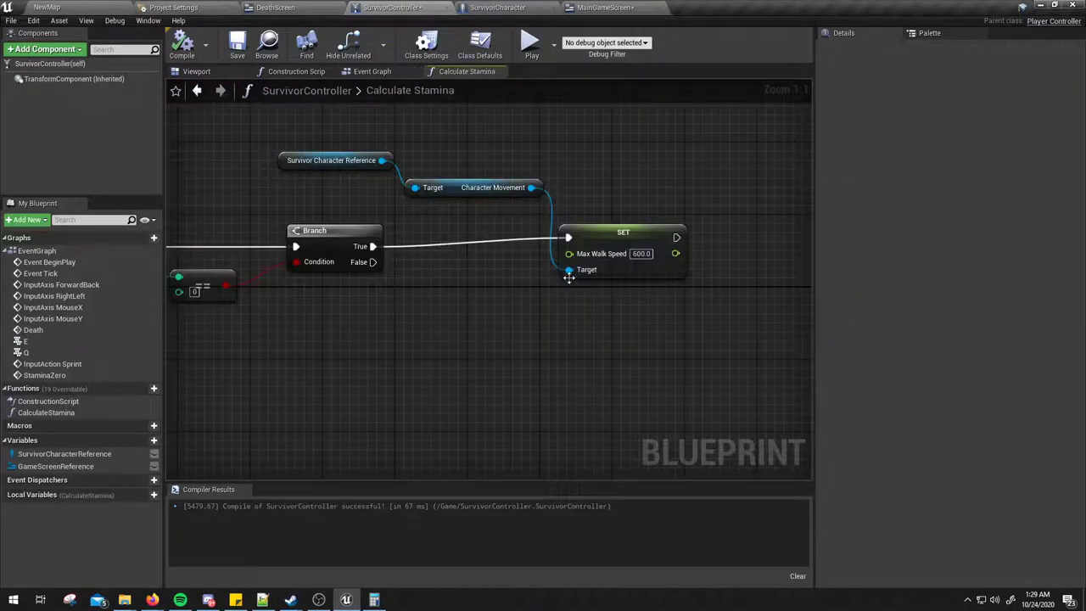
right_drag(526, 283, 497, 298)
drag(643, 253, 733, 273)
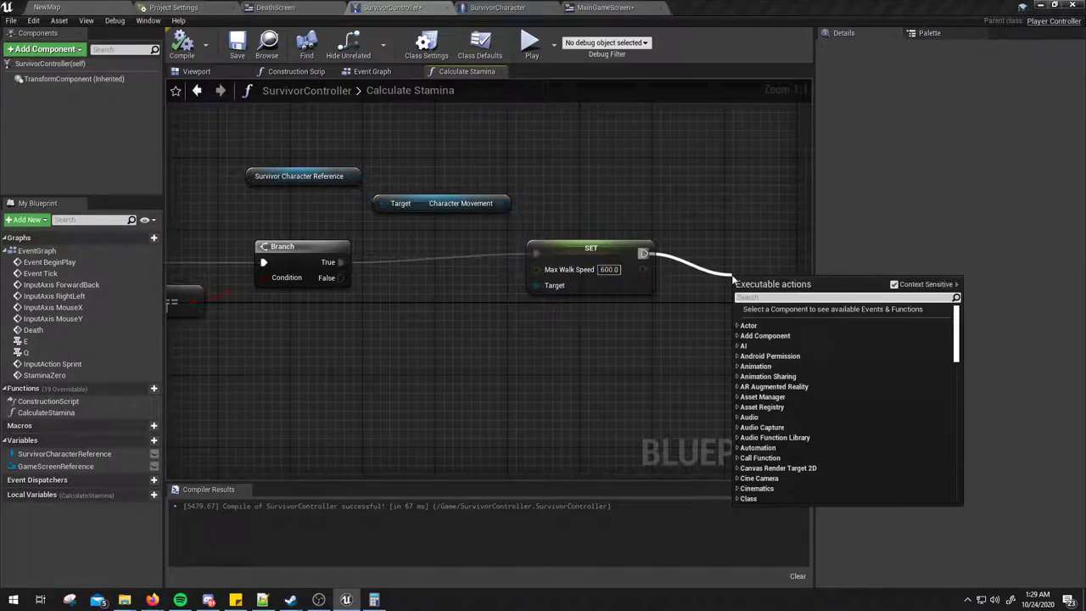
text(staim)
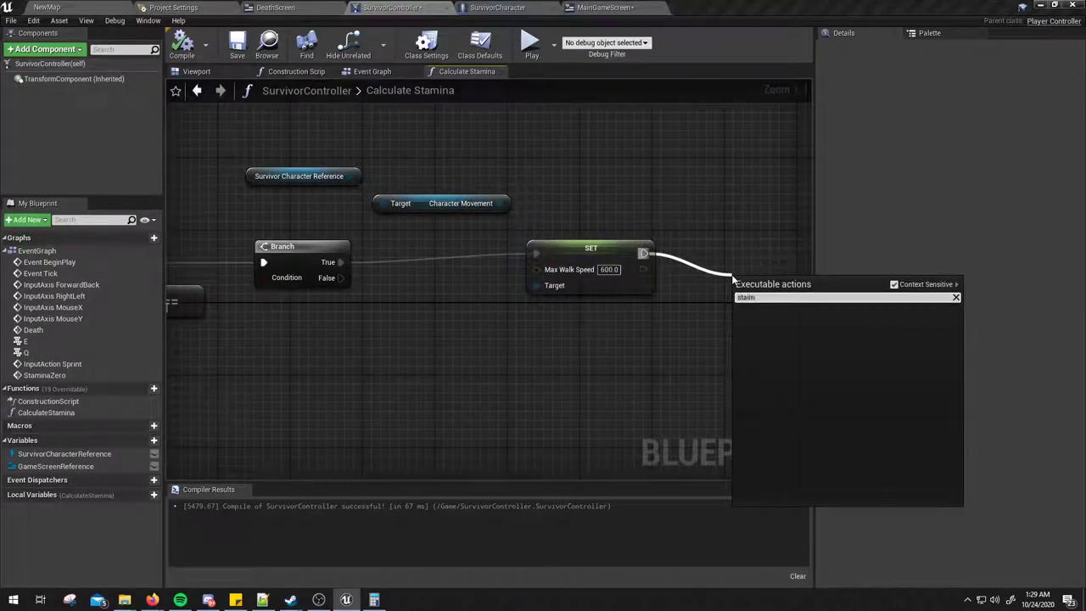
key(BackSpace)
key(BackSpace)
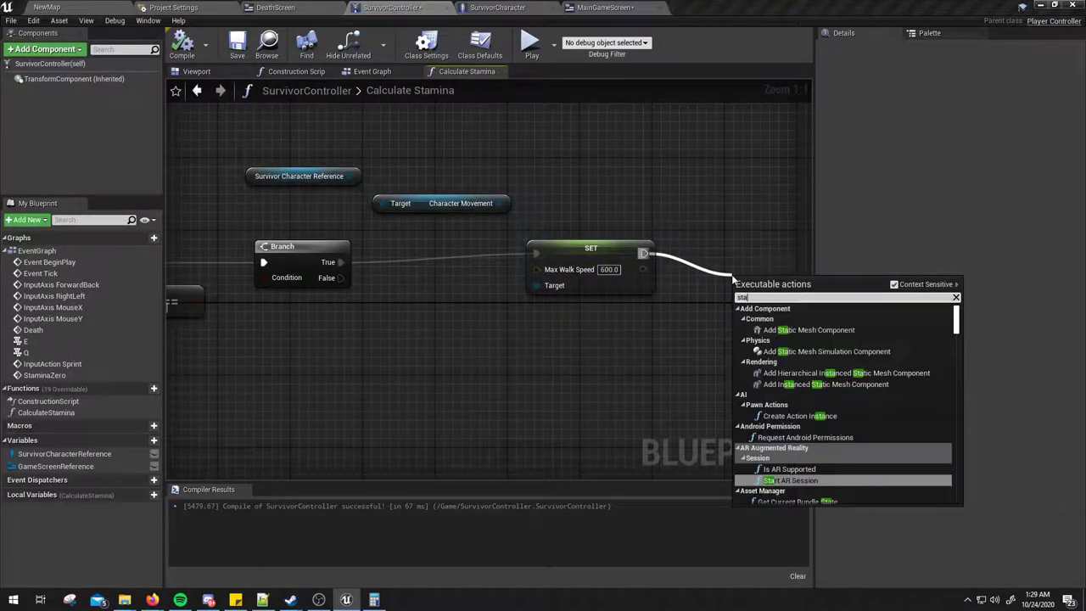
text(mi)
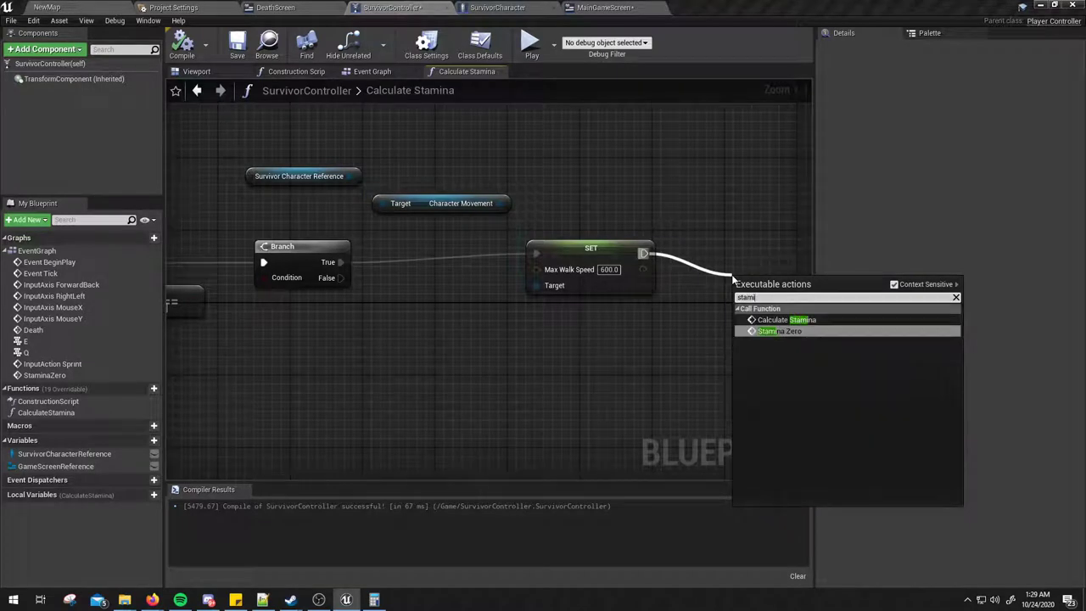
key(Return)
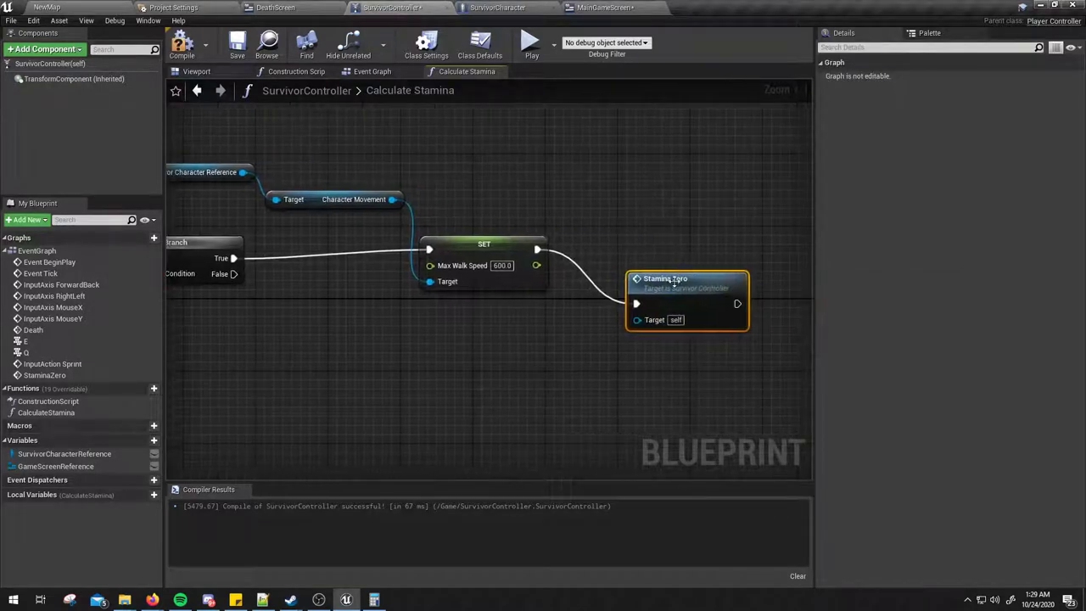
Review the Calculate Stamina nodes, from the entry and Clamp to the Stamina reference.
right_drag(674, 282, 999, 286)
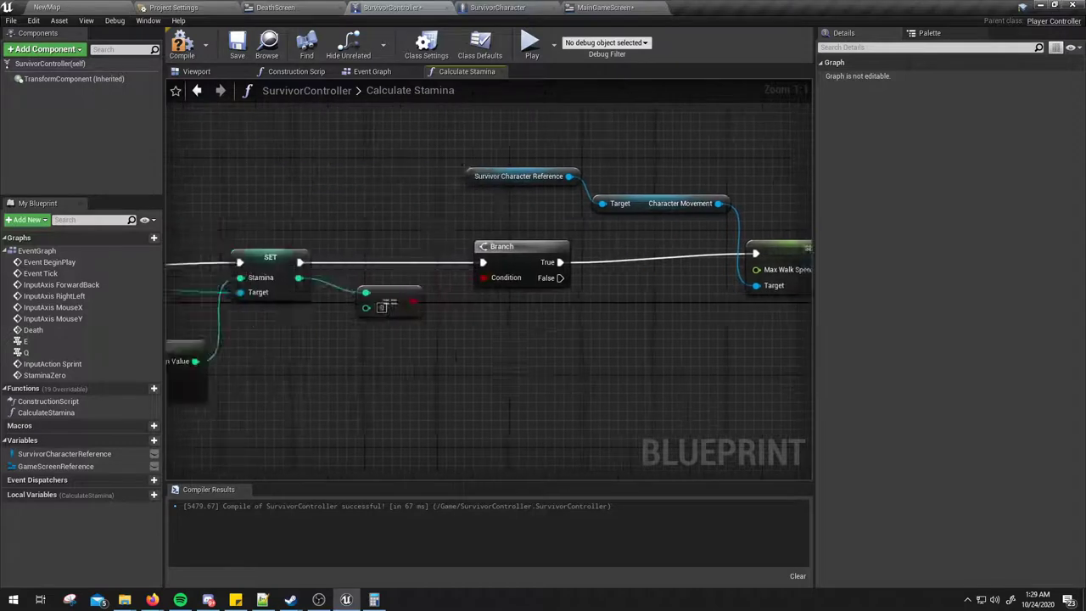
right_drag(249, 178, 626, 195)
scroll(464, 288, down, 3)
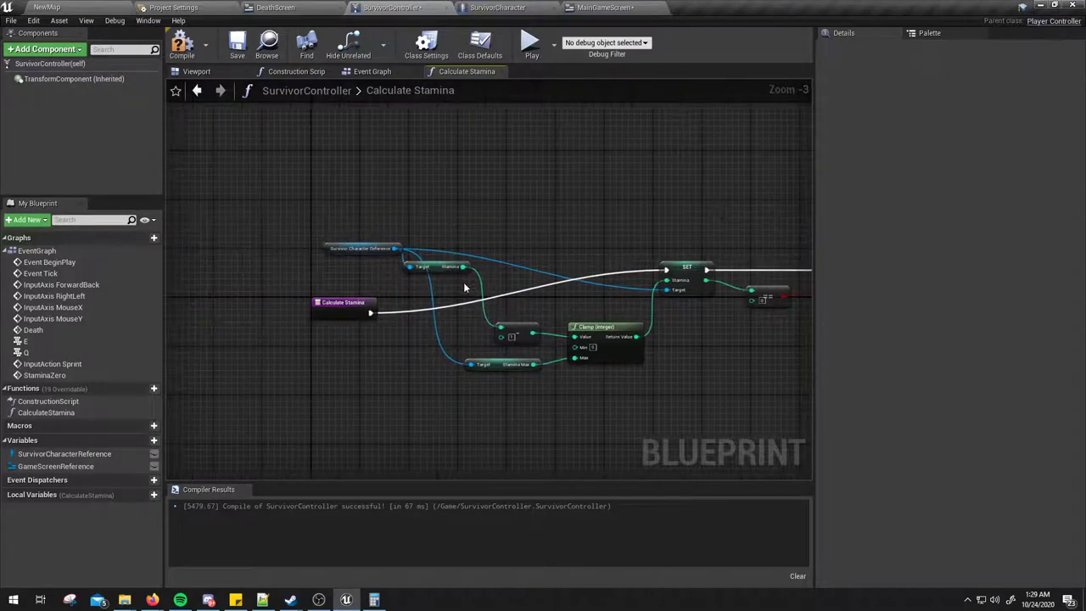
right_drag(464, 289, 424, 288)
drag(348, 207, 631, 432)
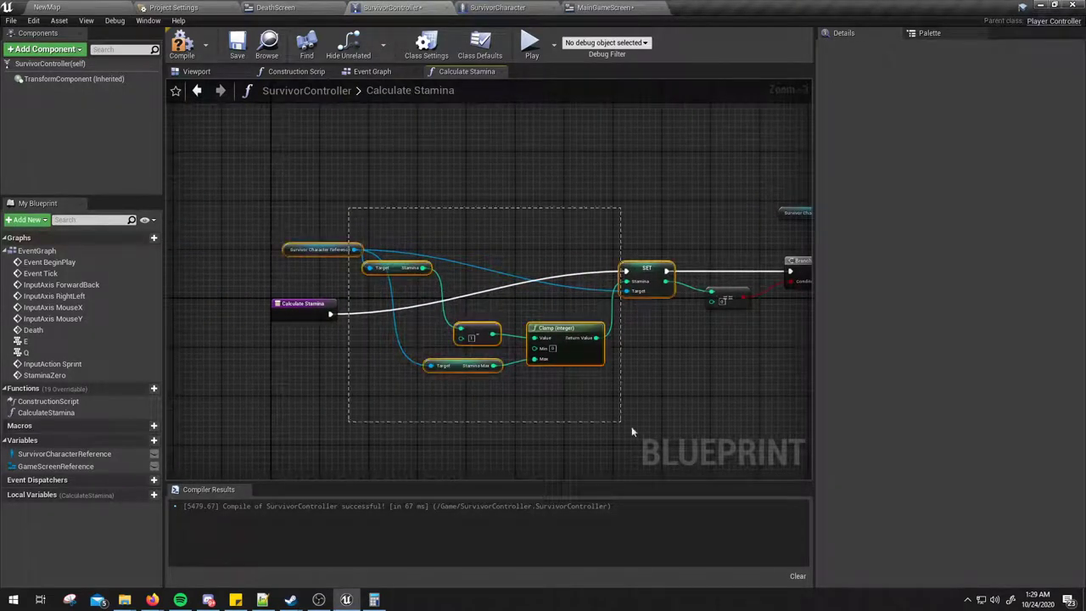
click(617, 393)
drag(345, 239, 434, 307)
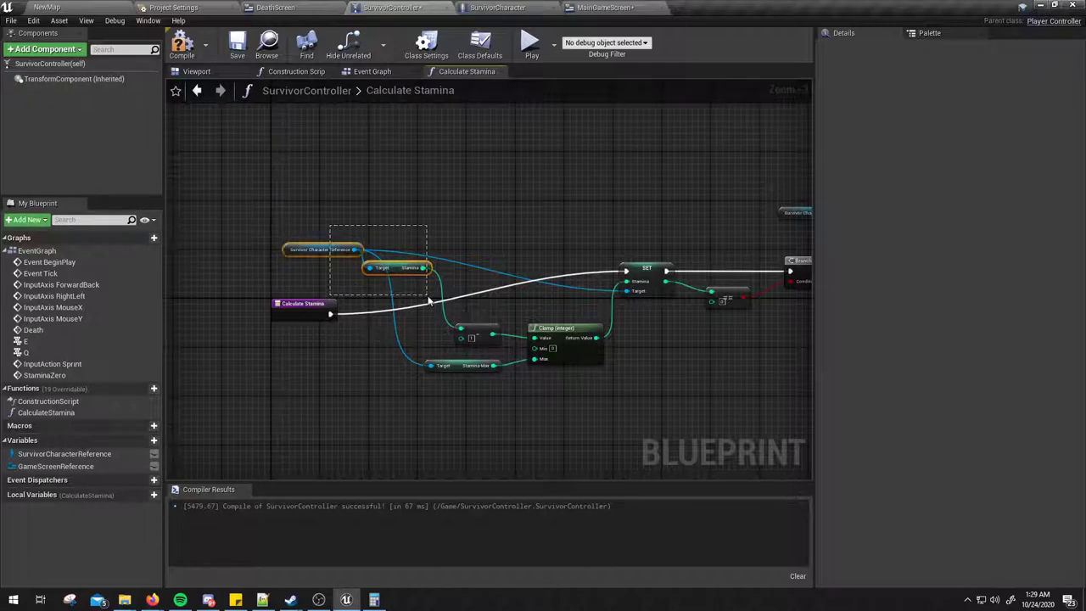
right_drag(477, 330, 455, 291)
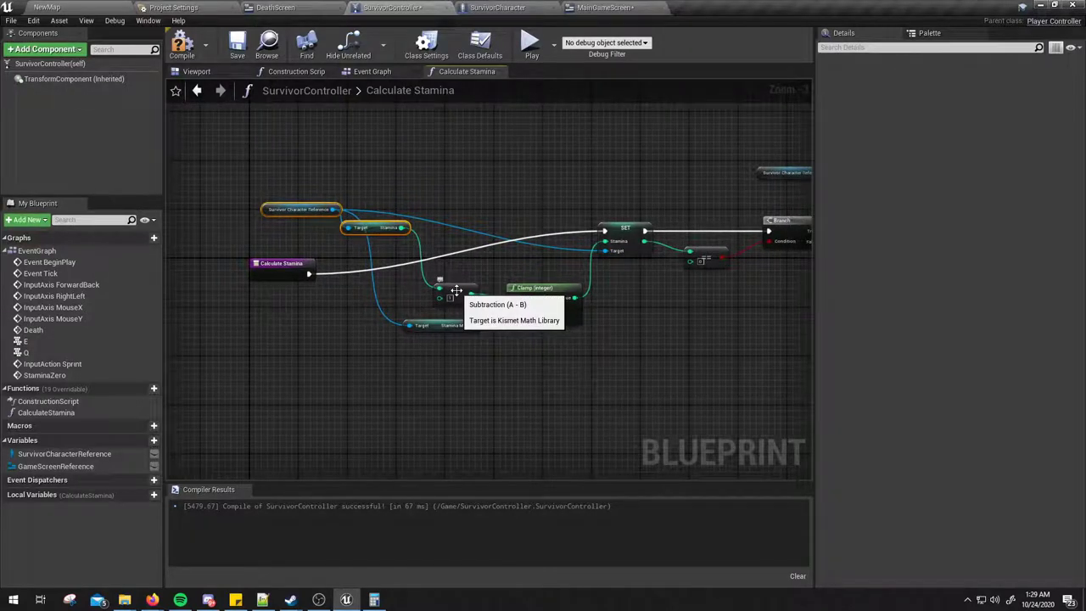
click(456, 291)
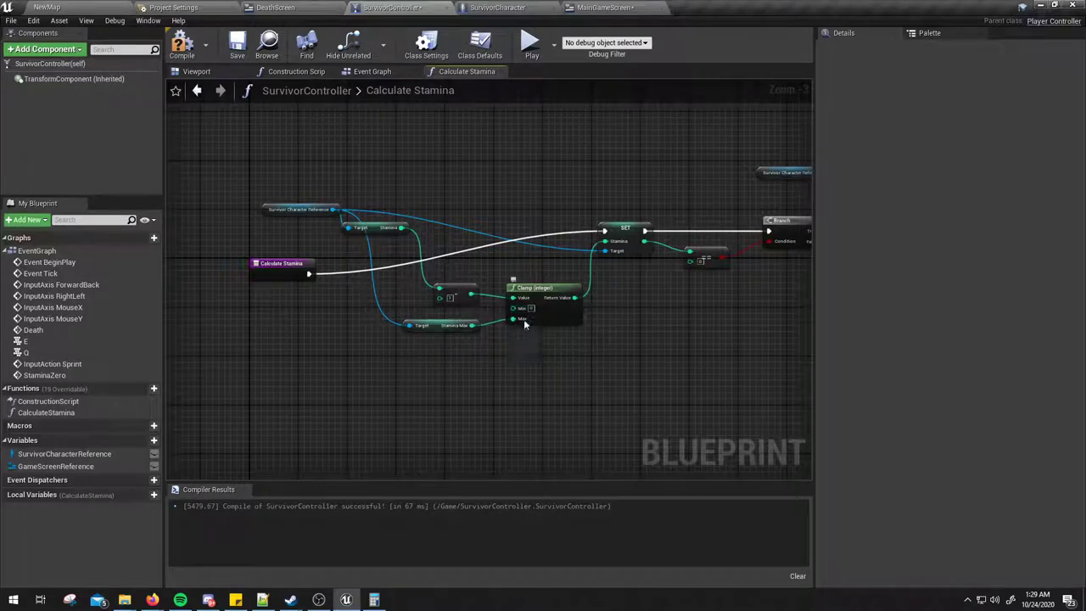
Check the Stamina equals-0 comparison, then jump to the StaminaZero event definition.
scroll(577, 322, up, 2)
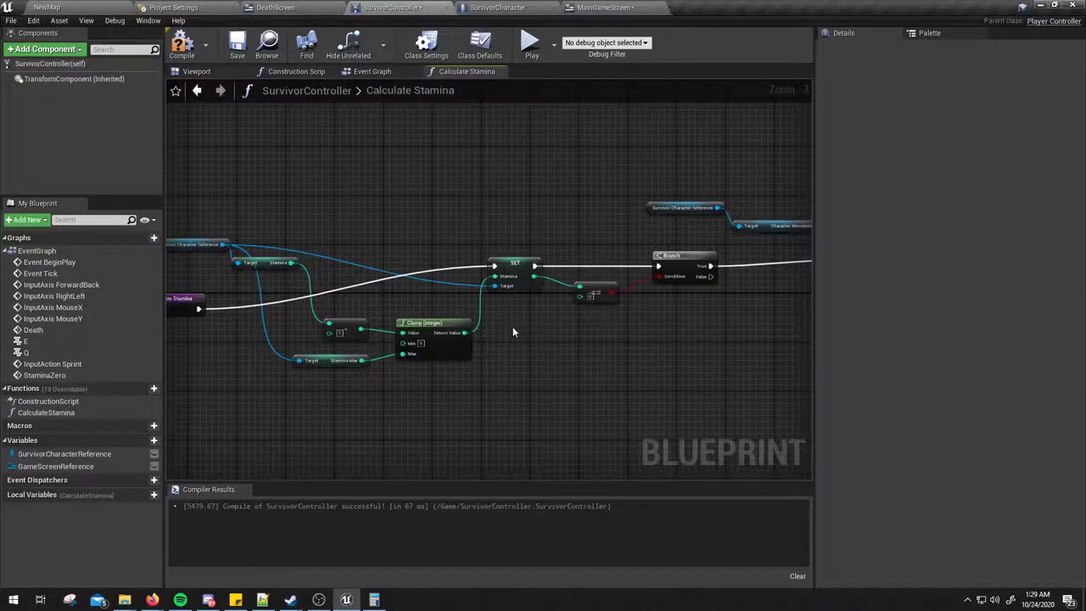
click(519, 258)
click(446, 358)
right_drag(551, 340, 362, 283)
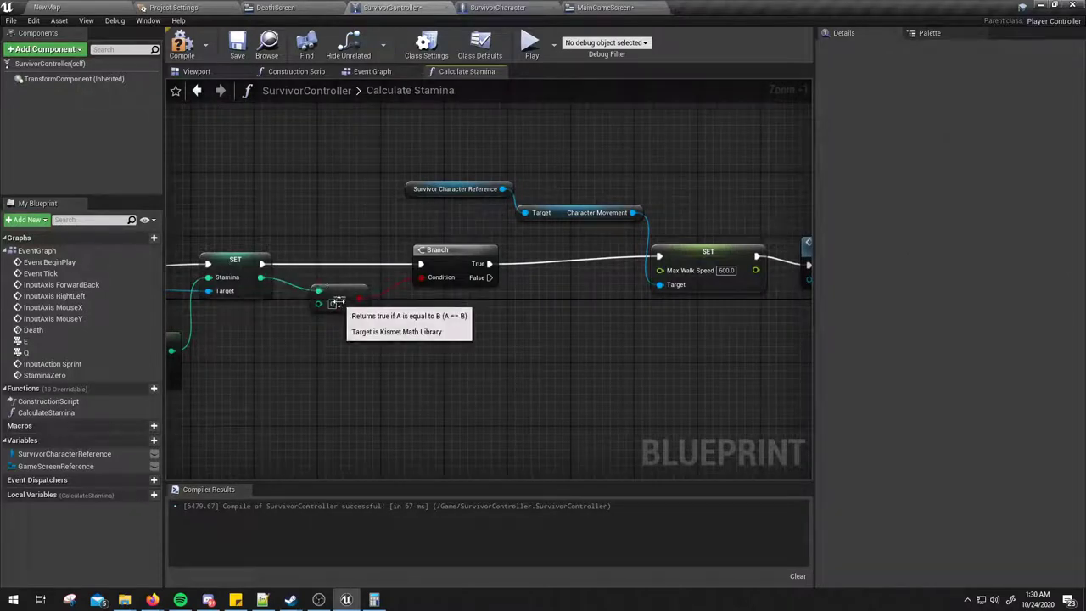
click(337, 303)
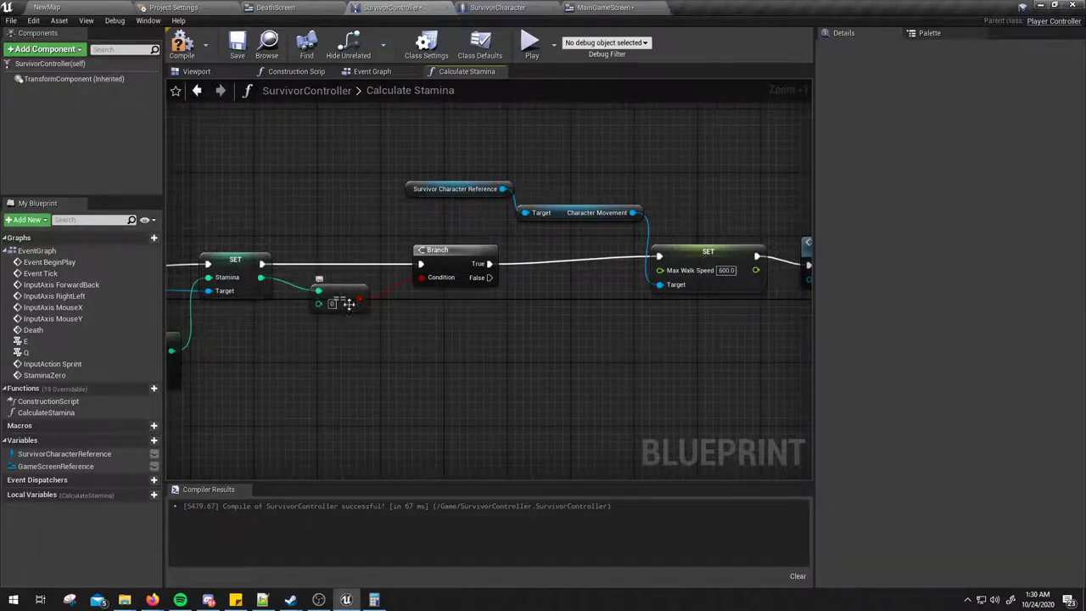
right_drag(564, 297, 426, 303)
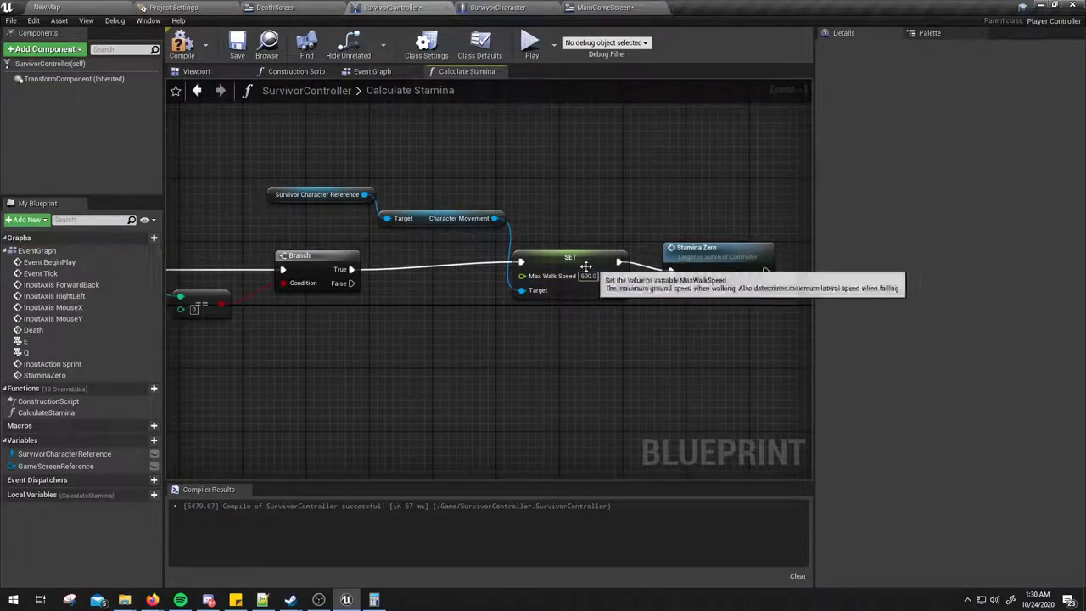
double_click(691, 250)
Inspect the Sprint Branch, walk speed 600 and timer nodes in the Event Graph.
scroll(628, 303, up, 1)
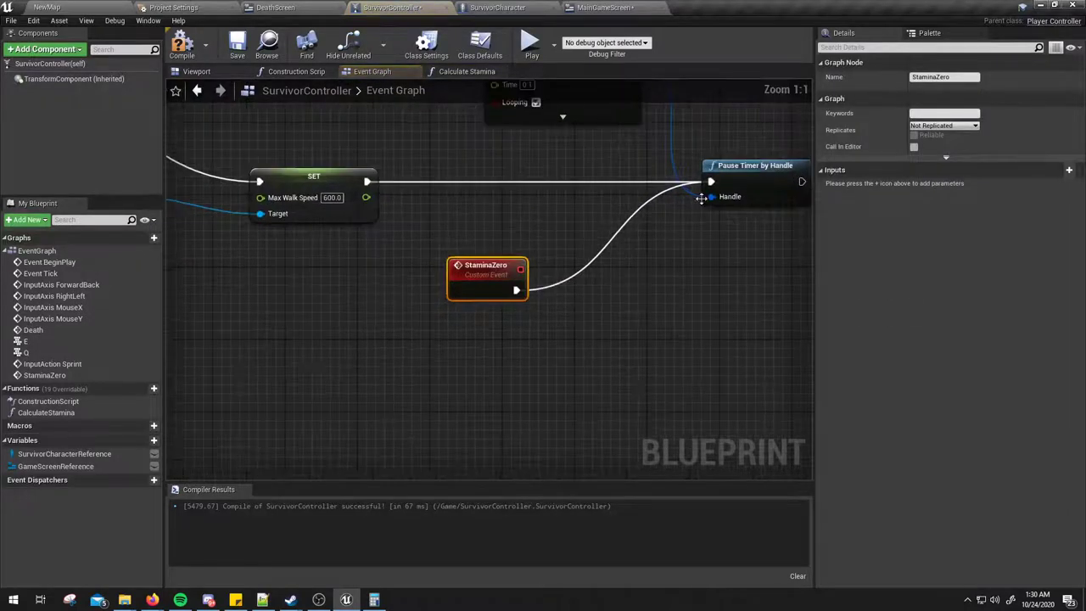
mouse_move(516, 152)
right_down()
mouse_move(544, 297)
mouse_move(697, 285)
right_up()
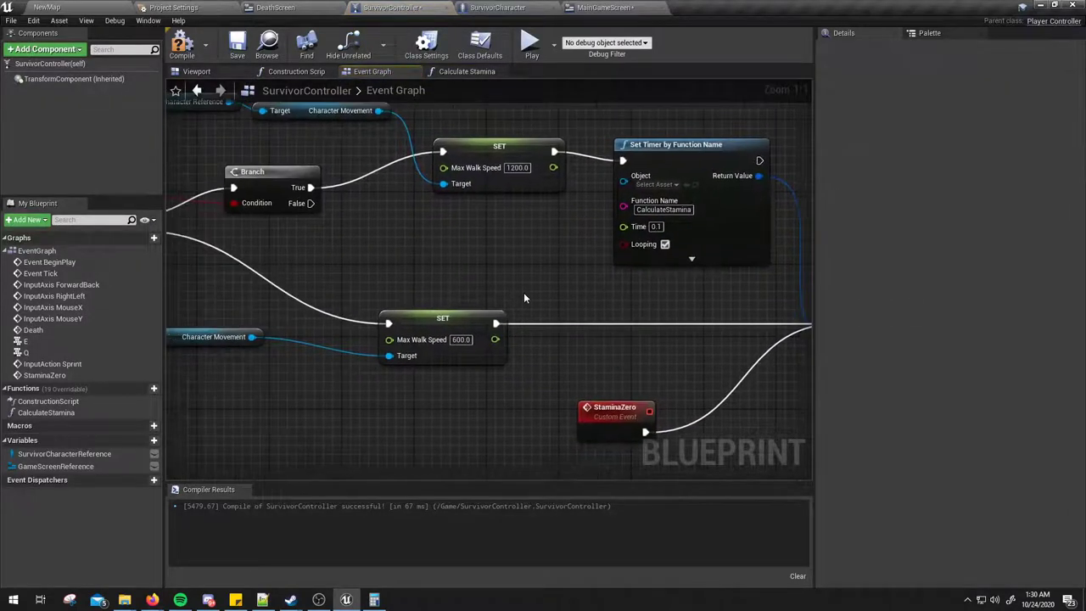
right_drag(525, 298, 666, 293)
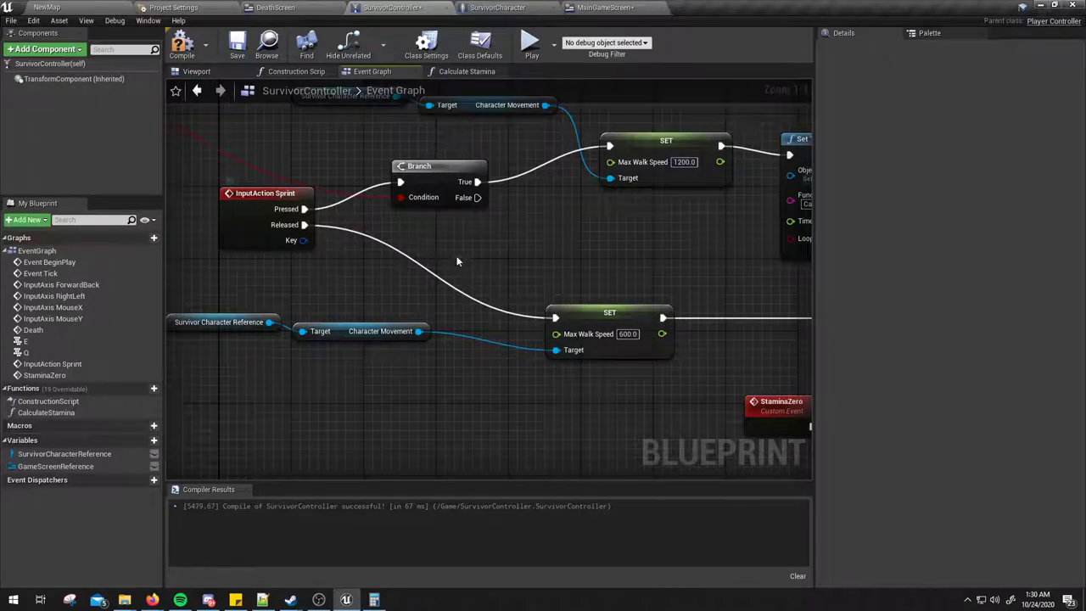
right_drag(492, 279, 499, 243)
click(616, 324)
right_drag(682, 360, 477, 375)
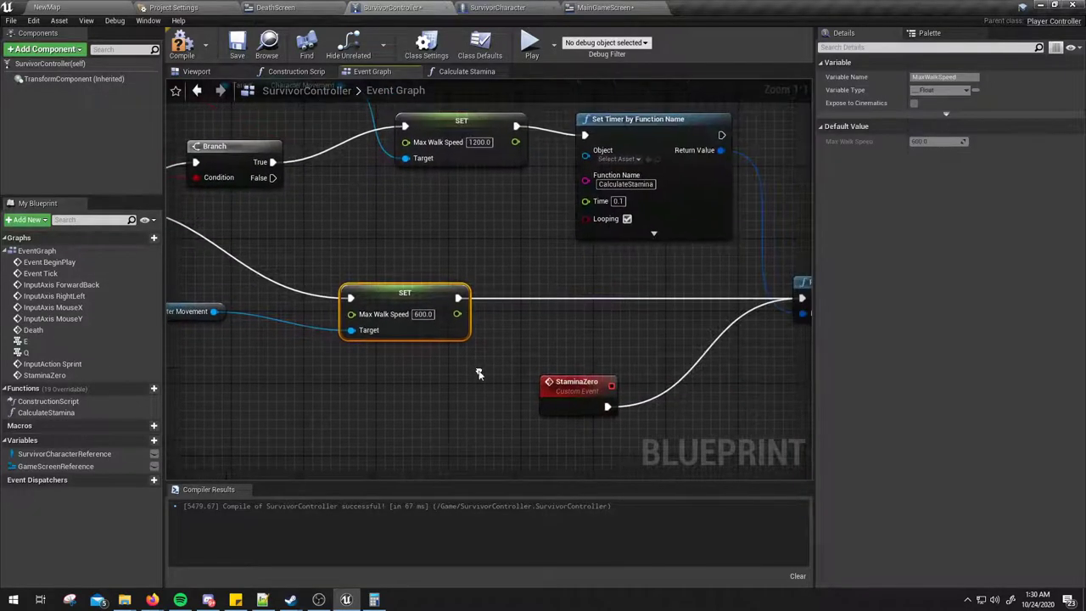
click(478, 376)
Frame Pause Timer by Handle, recompile SurvivorController, and launch a standalone test play.
right_drag(806, 280, 647, 290)
click(646, 291)
right_drag(643, 380, 687, 355)
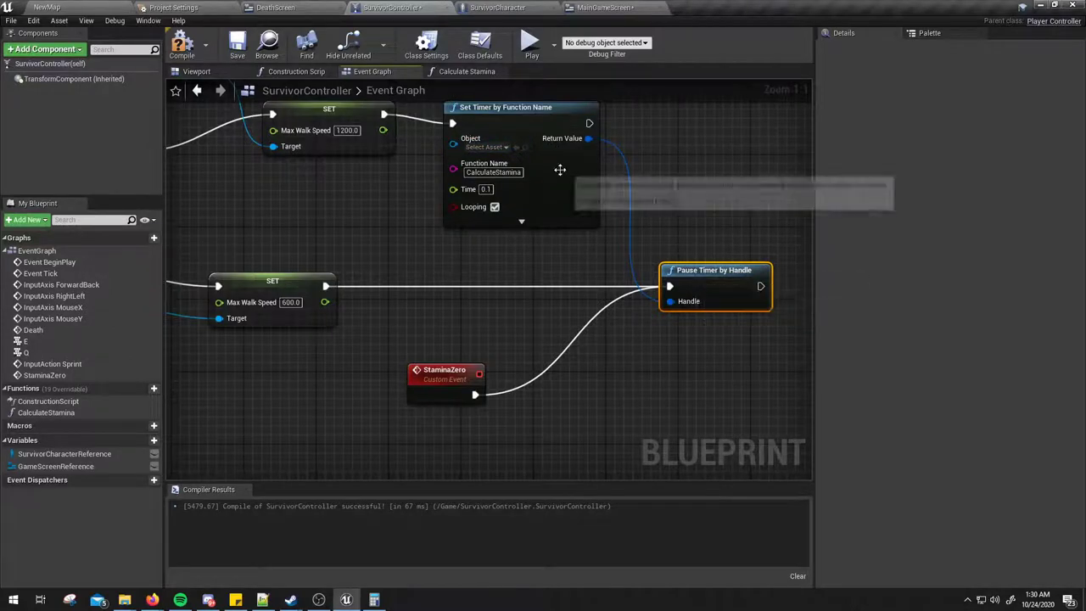
click(180, 47)
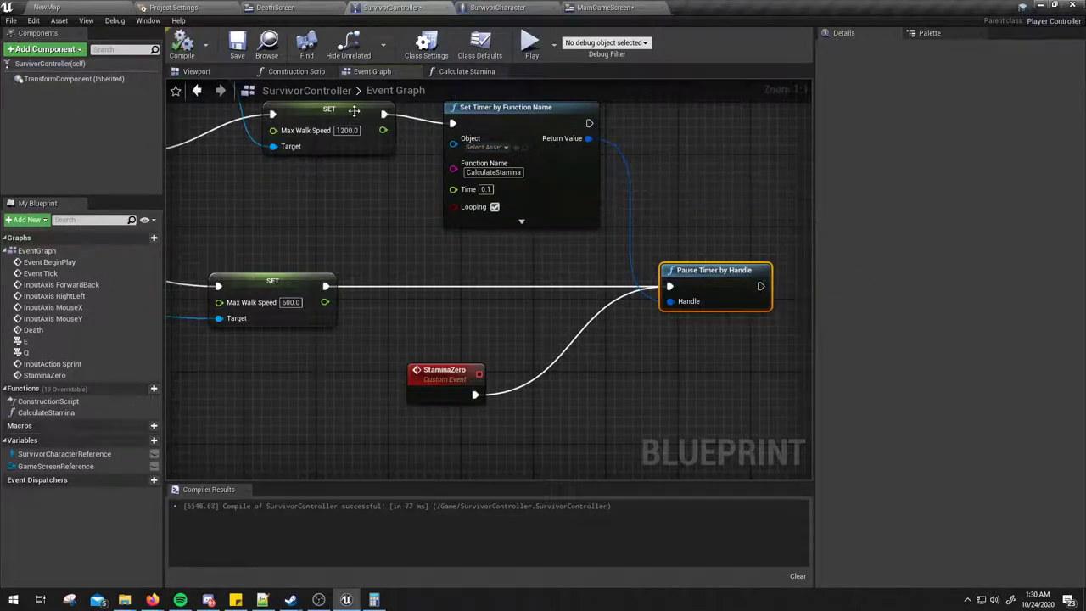
click(529, 44)
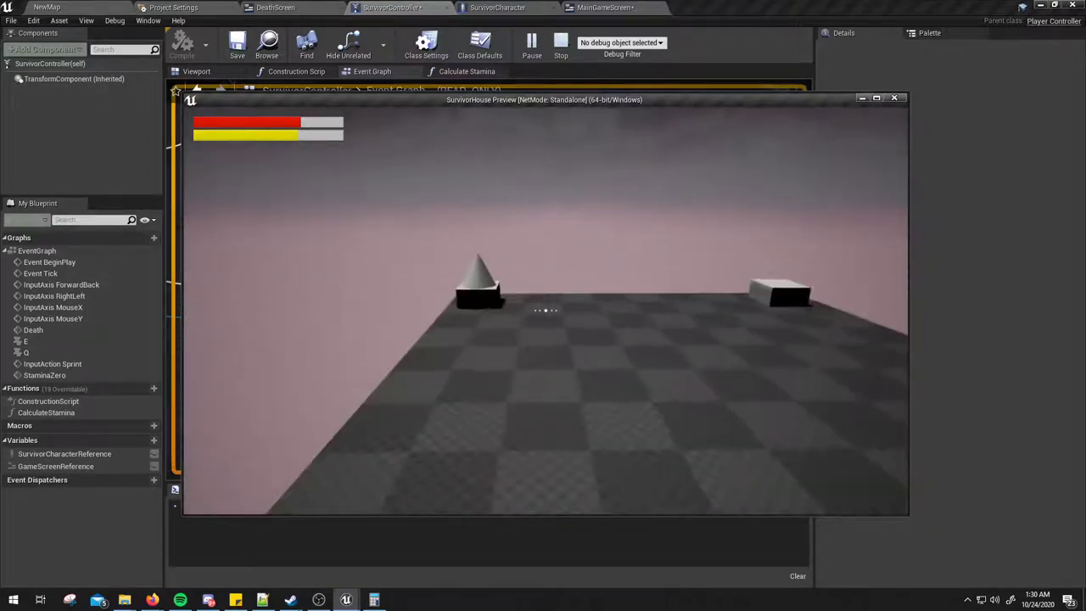
key(Escape)
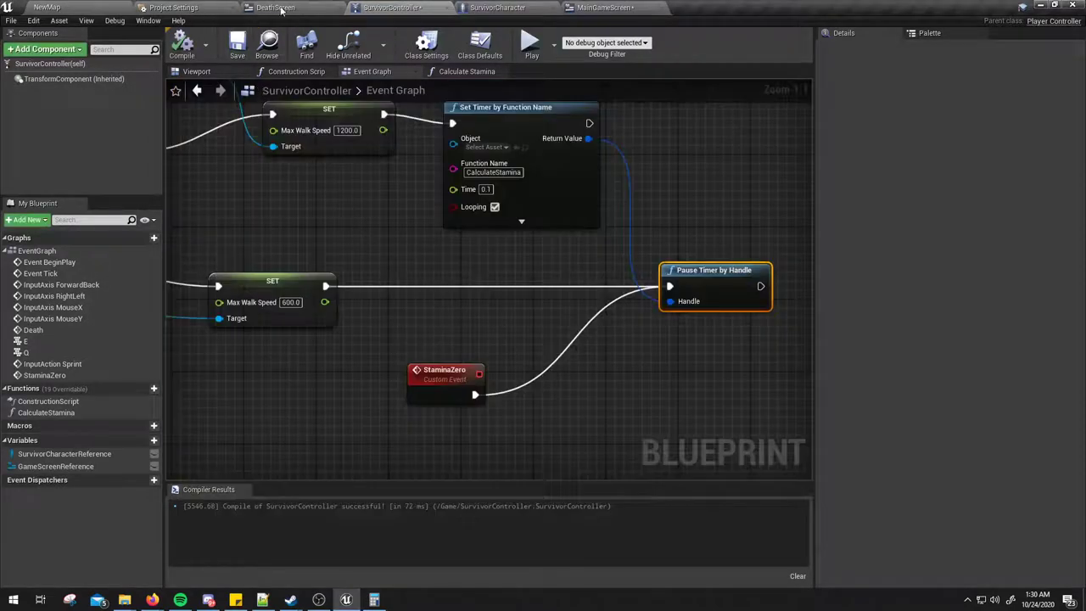
Place Cube3 in NewMap, play-test the stamina drain, then return to the blueprint tabs.
click(82, 12)
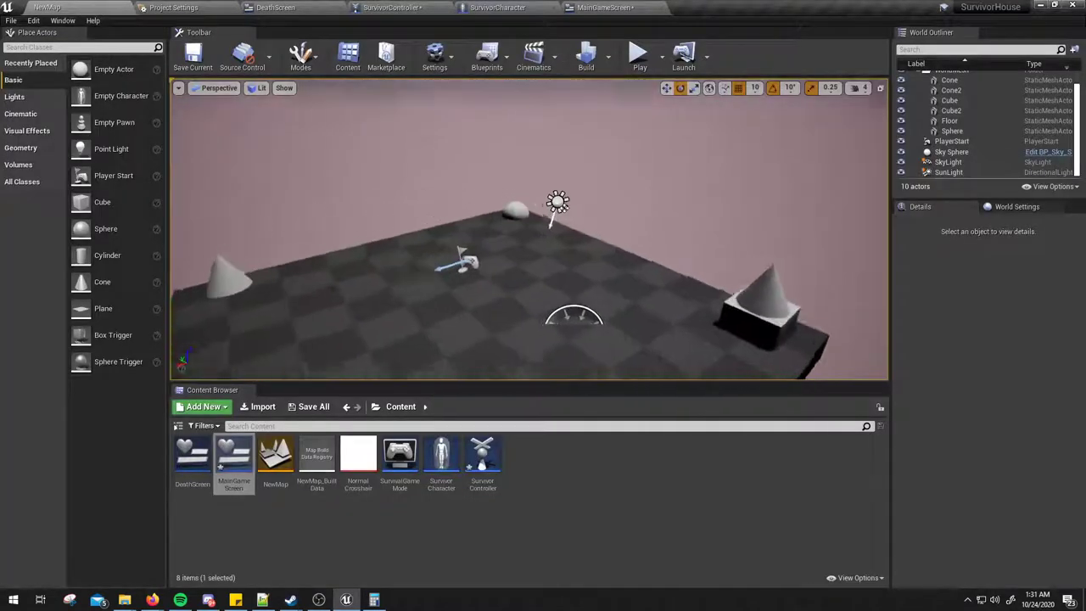
right_drag(551, 280, 475, 280)
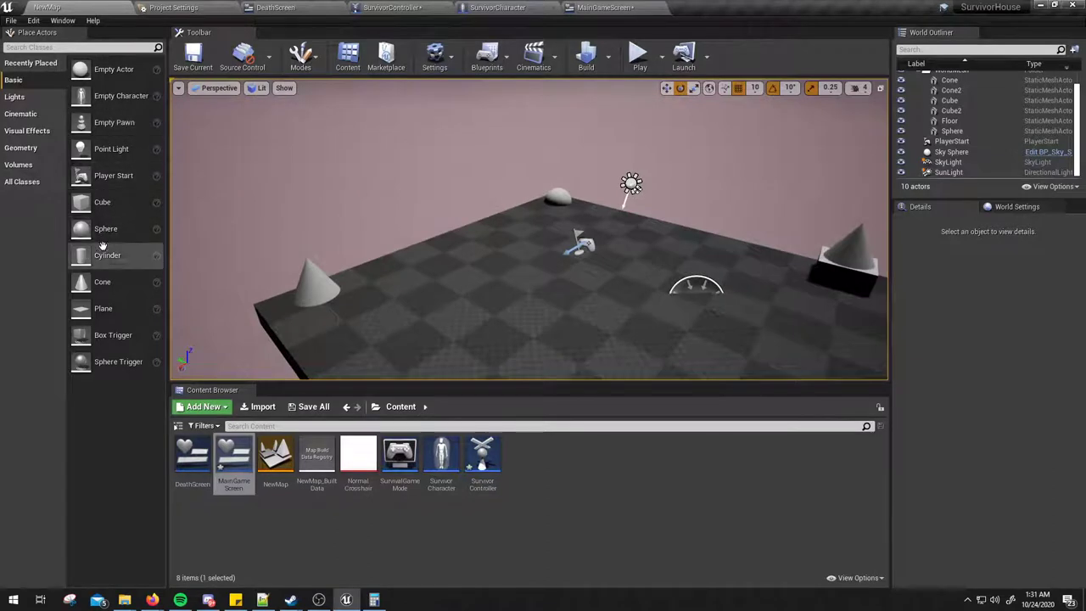
mouse_move(97, 202)
mouse_down()
mouse_move(471, 234)
mouse_move(455, 240)
mouse_up()
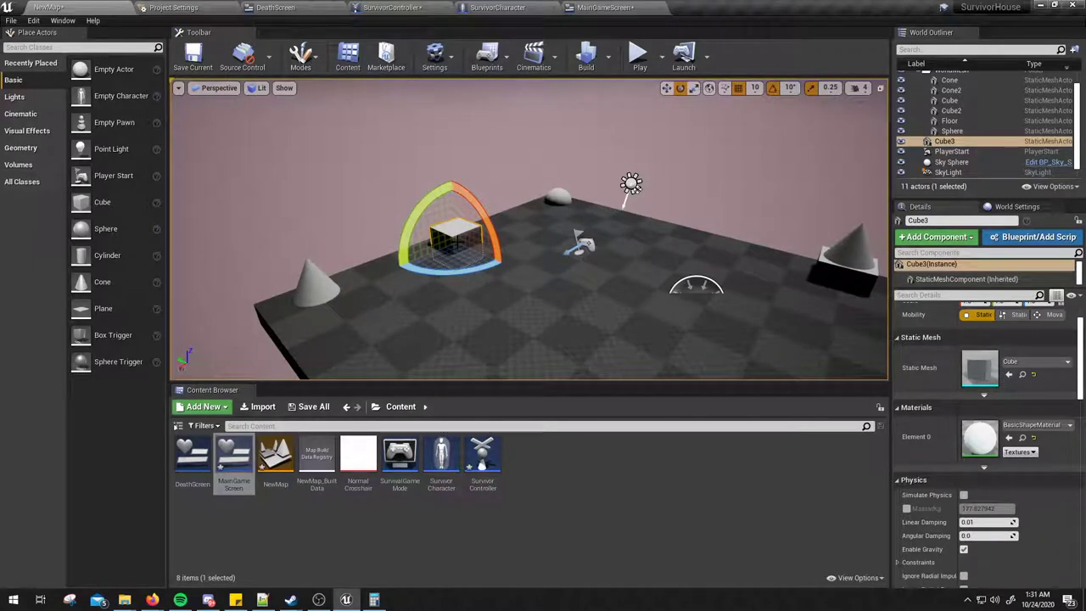
click(638, 56)
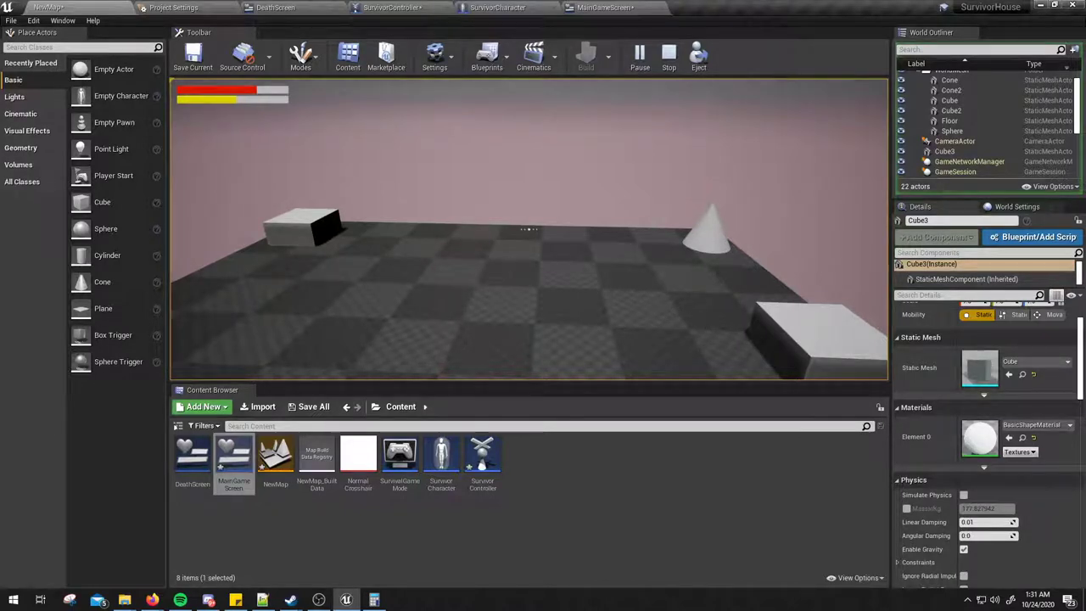
key(Escape)
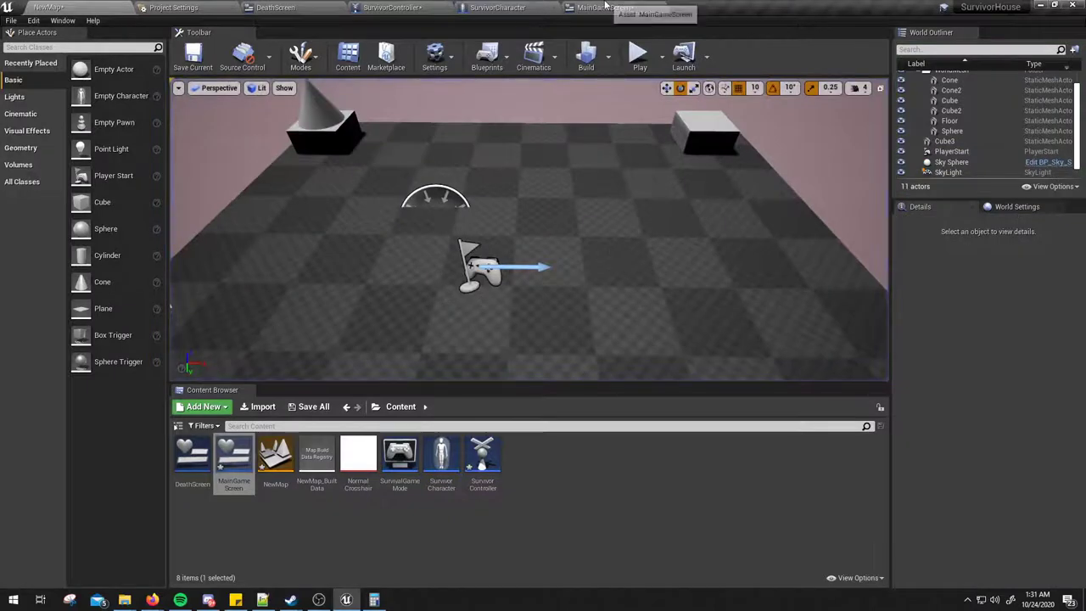
click(604, 7)
click(498, 7)
click(392, 7)
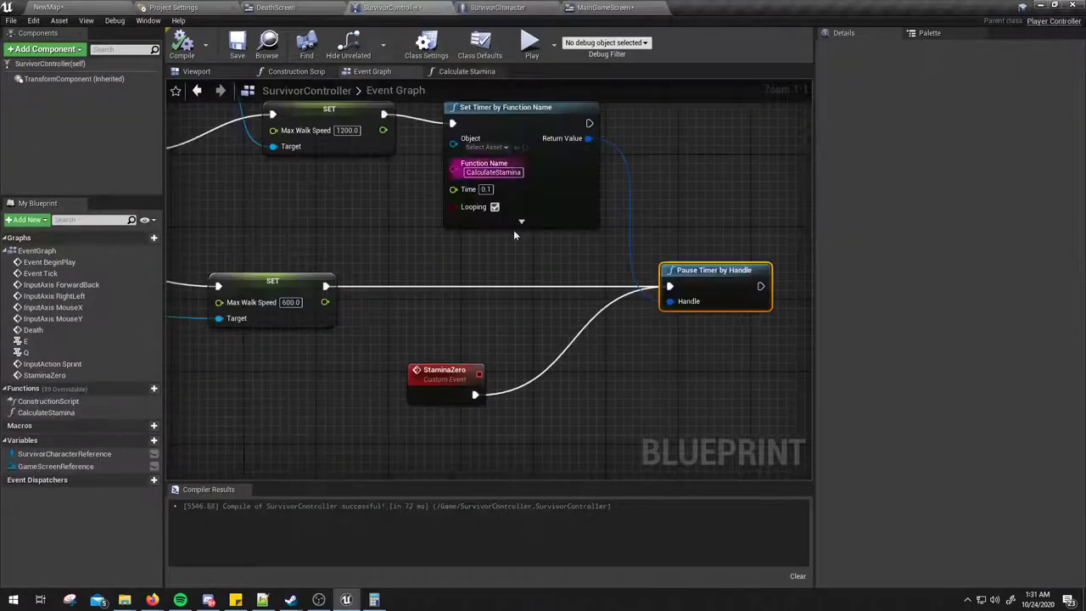
mouse_move(268, 236)
right_down()
mouse_move(608, 312)
mouse_move(485, 273)
right_up()
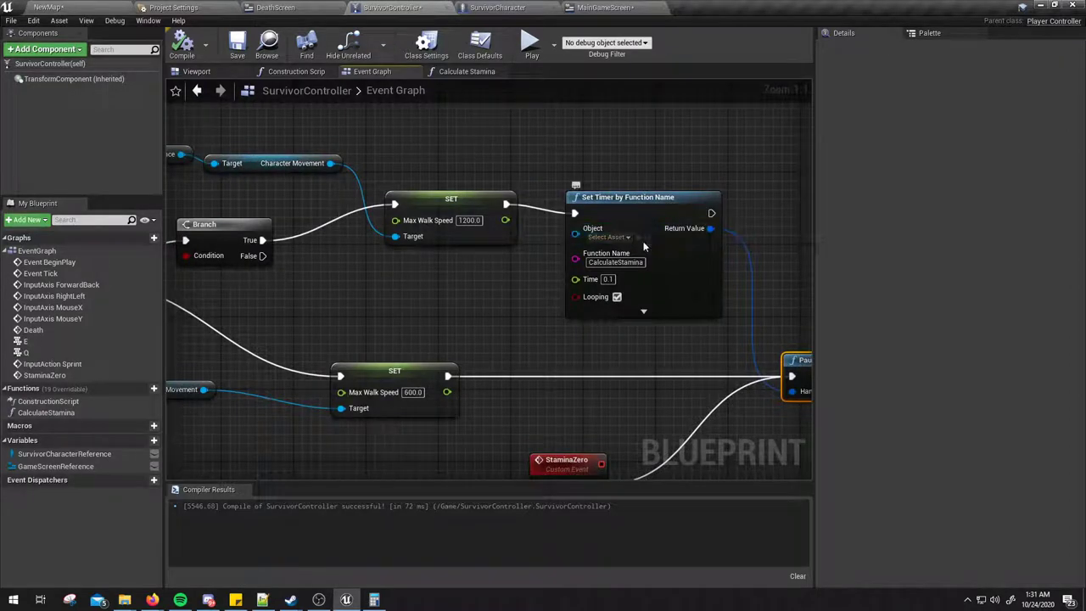
right_drag(514, 276, 544, 293)
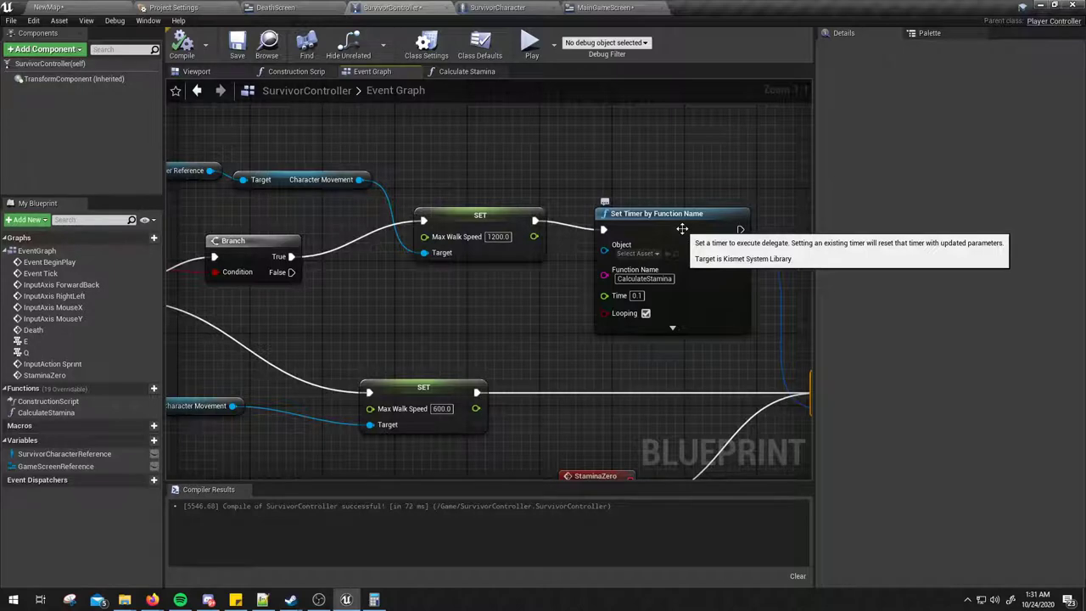
mouse_move(681, 229)
right_down()
mouse_move(651, 305)
mouse_move(568, 307)
right_up()
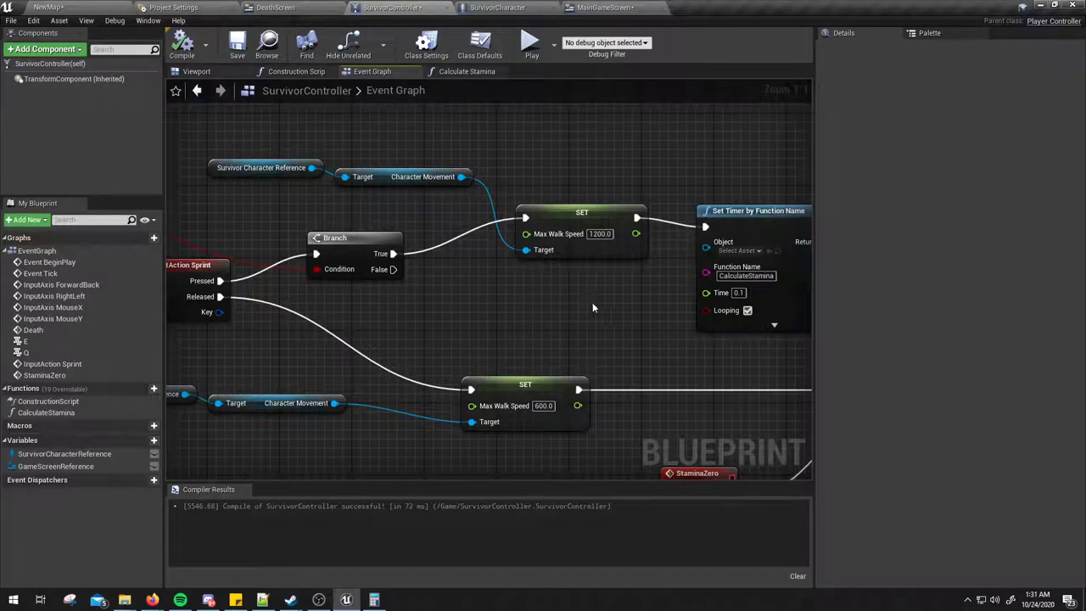
right_drag(592, 302, 363, 298)
right_drag(650, 343, 572, 295)
shift+click(486, 149)
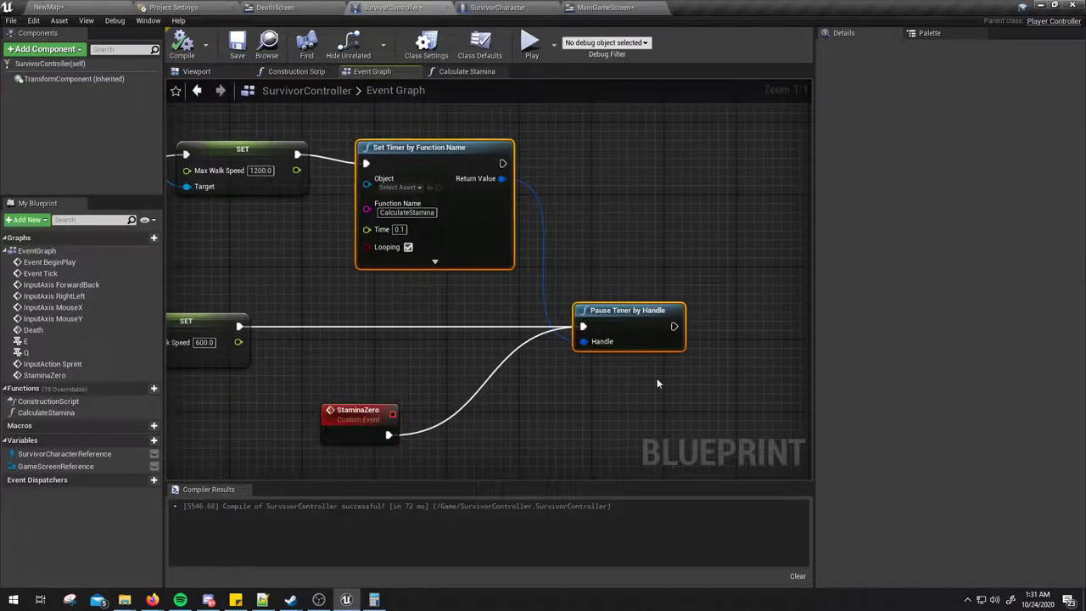
drag(486, 149, 655, 149)
right_drag(424, 310, 679, 311)
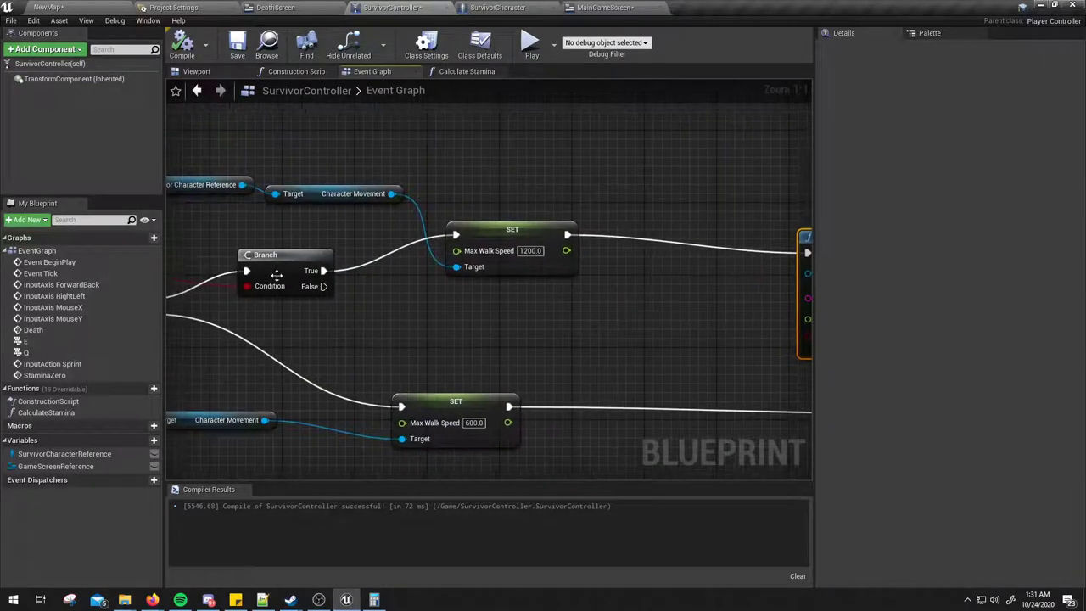
mouse_move(274, 274)
right_down()
mouse_move(477, 266)
mouse_move(577, 305)
mouse_move(284, 297)
right_up()
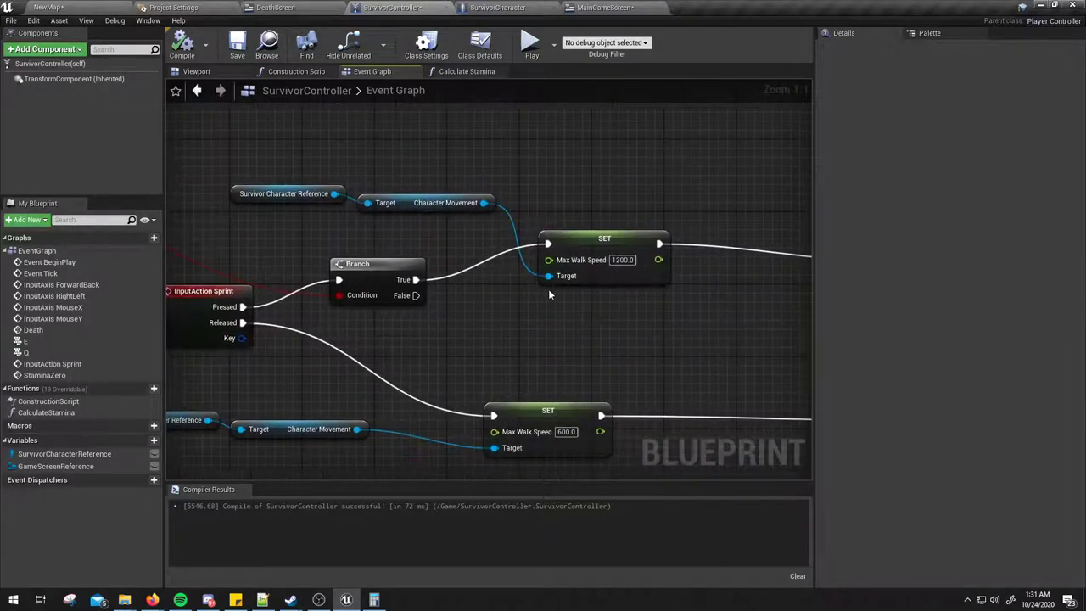
right_drag(548, 289, 450, 268)
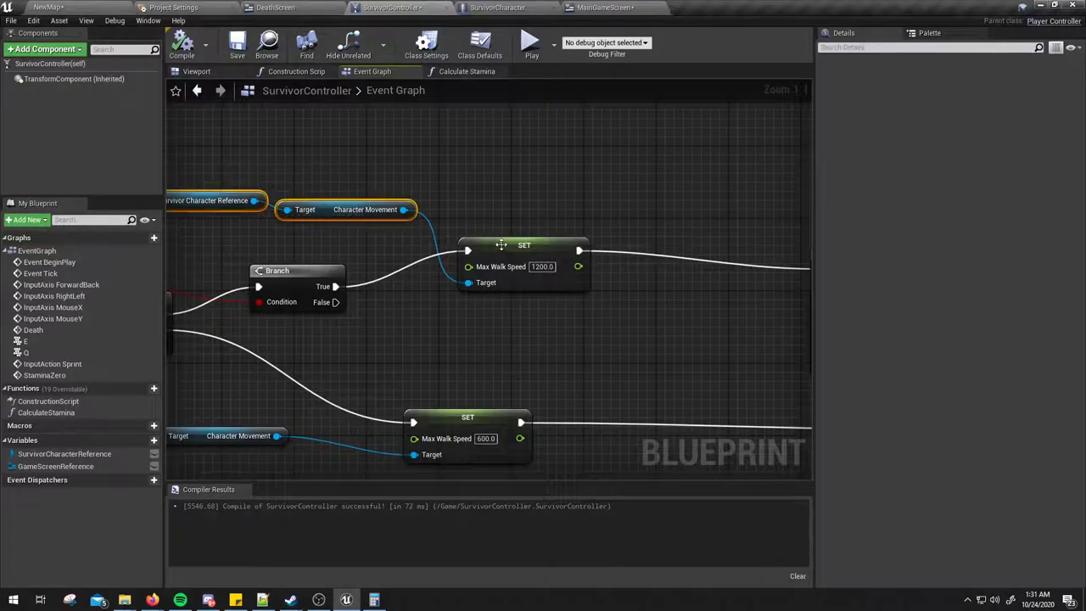
mouse_move(227, 174)
mouse_down()
mouse_move(493, 250)
mouse_move(693, 213)
mouse_up()
right_drag(459, 223, 498, 225)
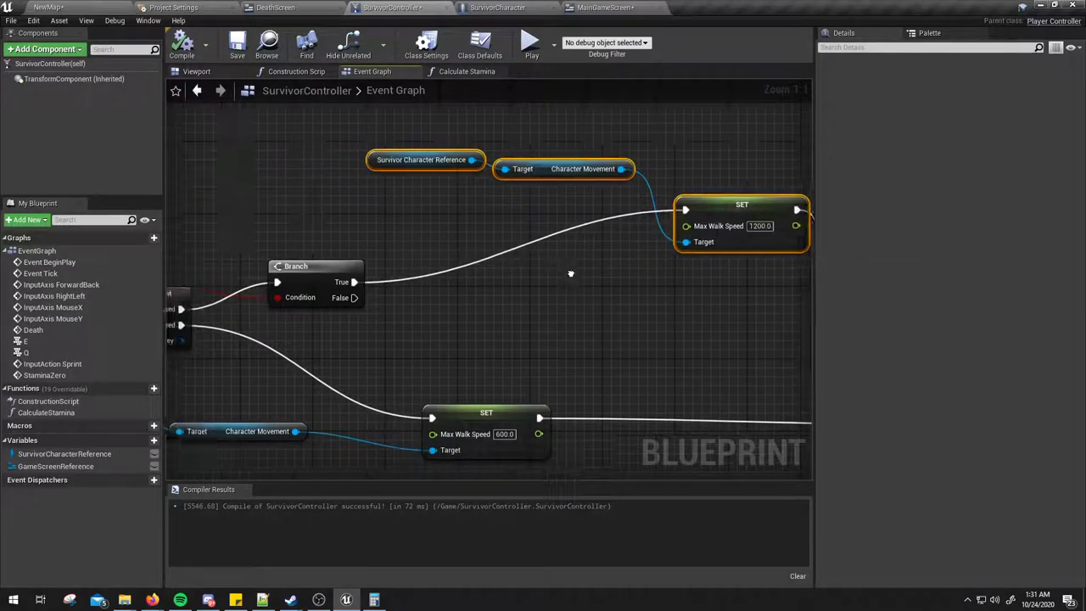
click(498, 226)
drag(374, 288, 429, 275)
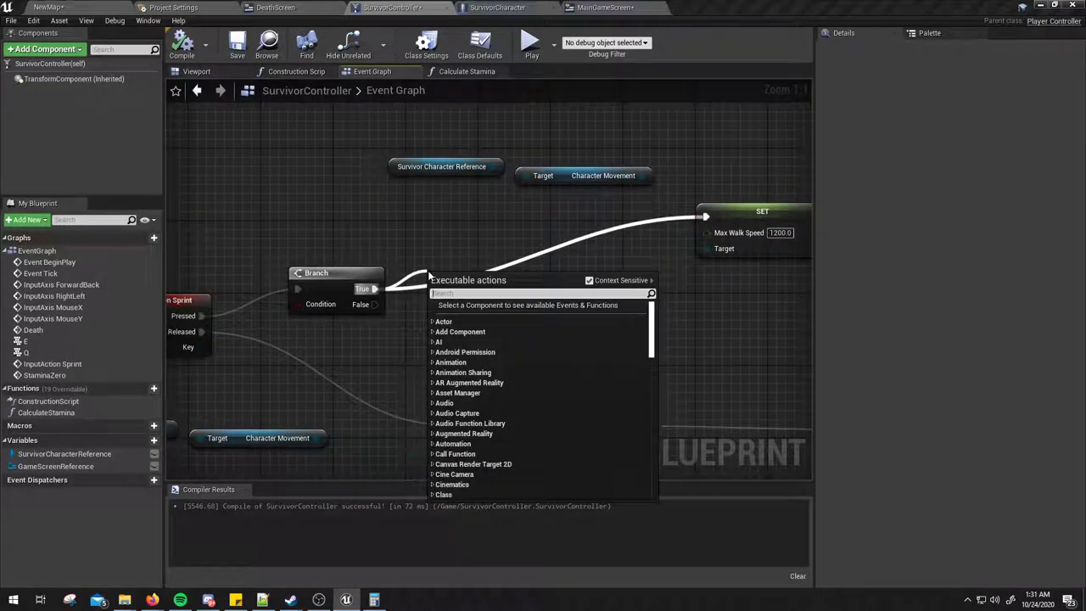
click(567, 149)
mouse_move(449, 106)
mouse_down()
mouse_move(745, 234)
mouse_move(661, 207)
mouse_move(463, 243)
mouse_up()
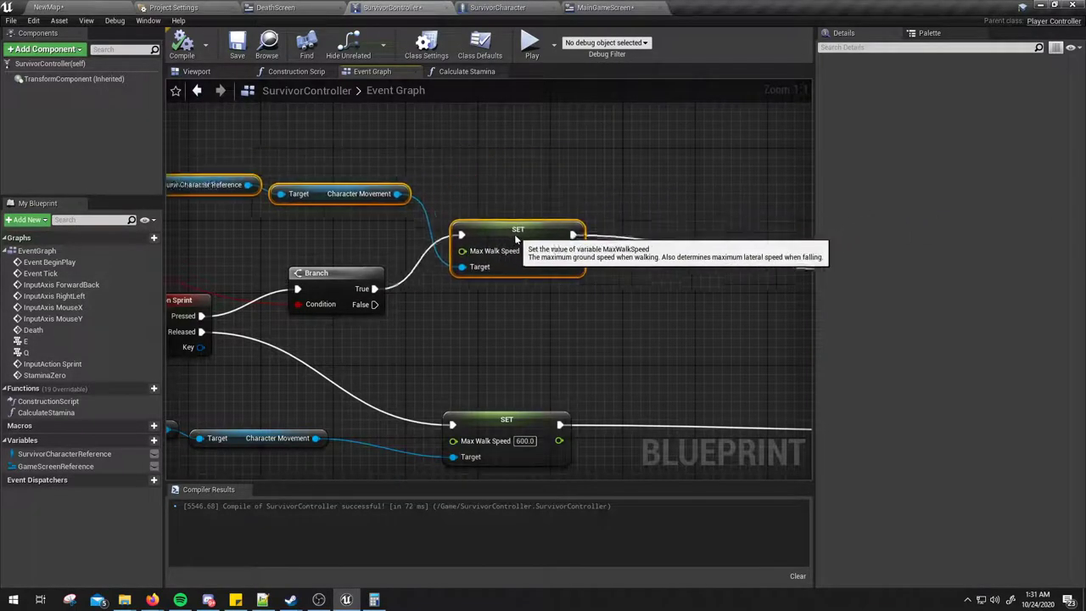
right_drag(508, 201, 564, 194)
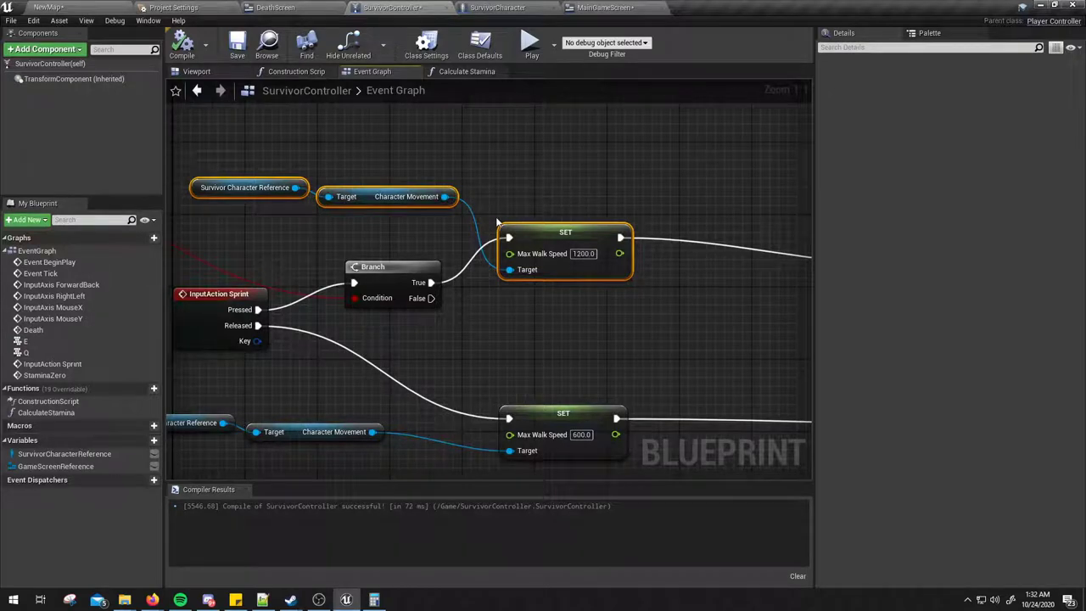
right_drag(564, 194, 568, 181)
drag(568, 182, 170, 177)
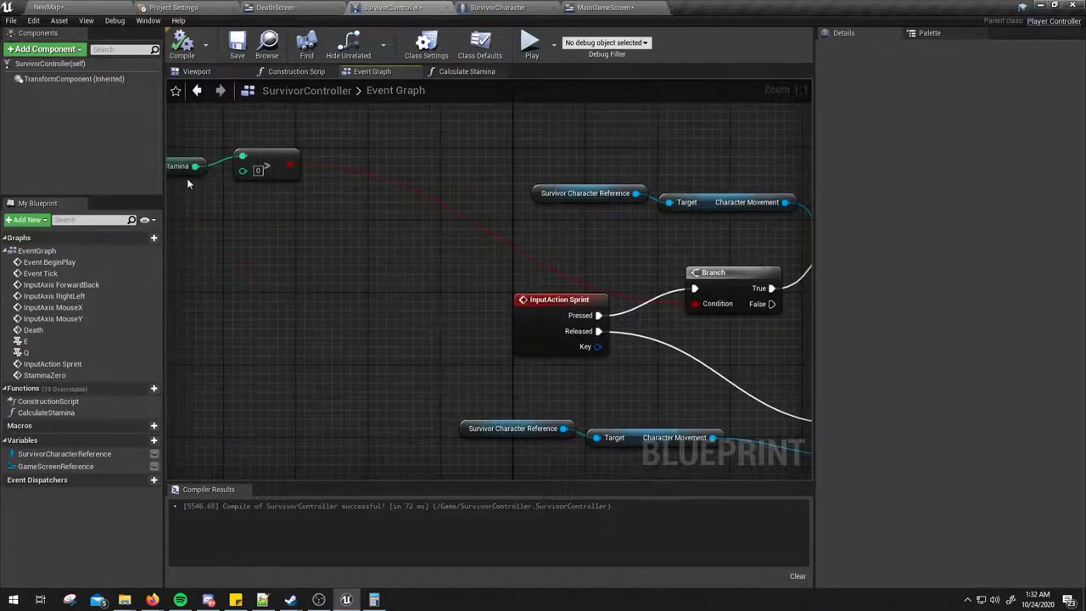
right_drag(437, 251, 261, 228)
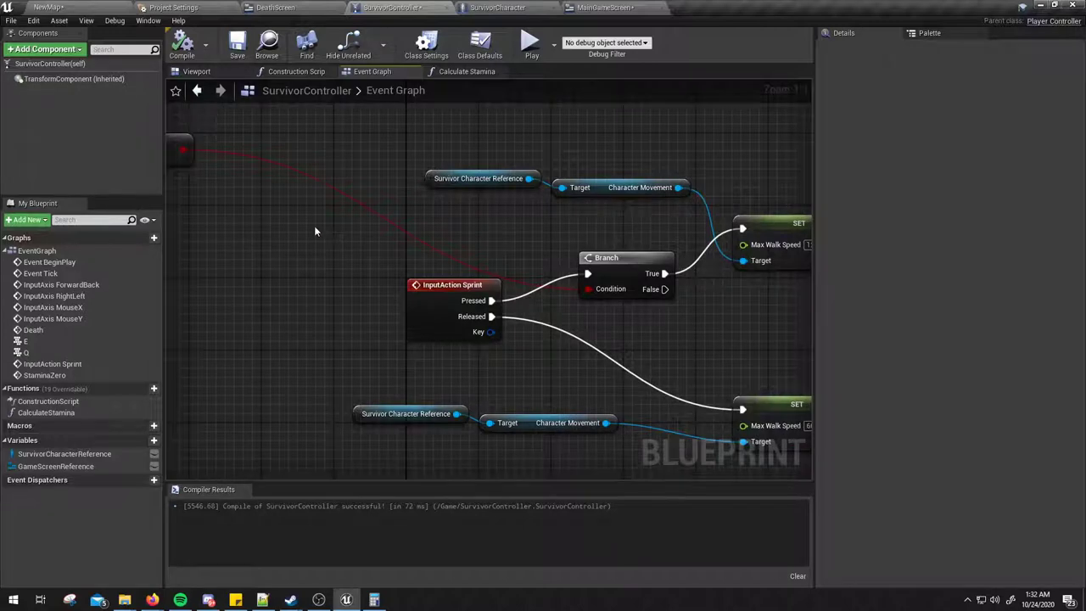
right_drag(432, 255, 339, 232)
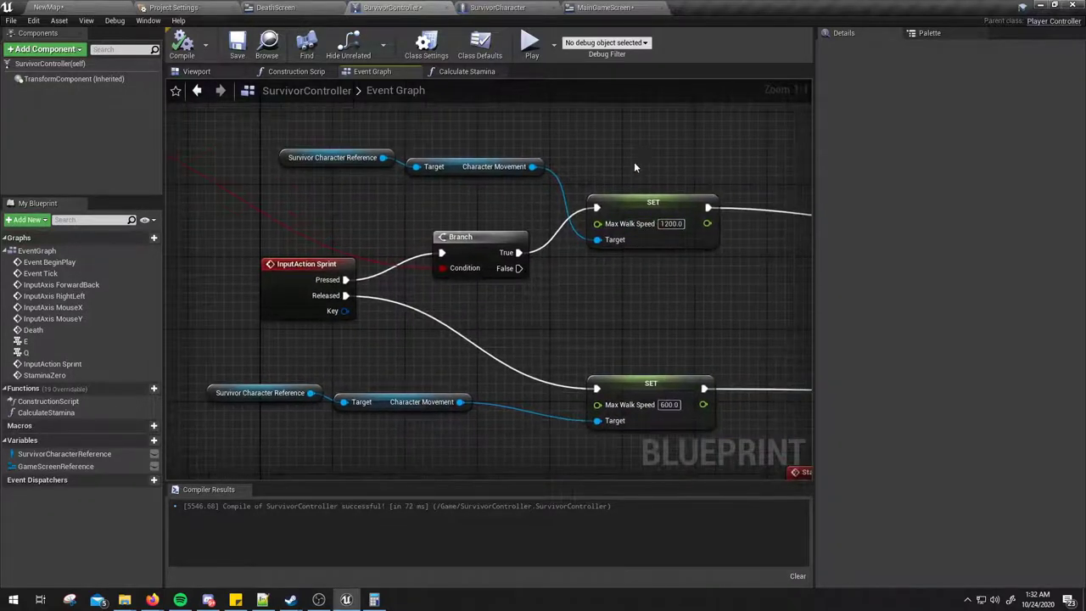
click(647, 212)
right_drag(658, 266, 478, 255)
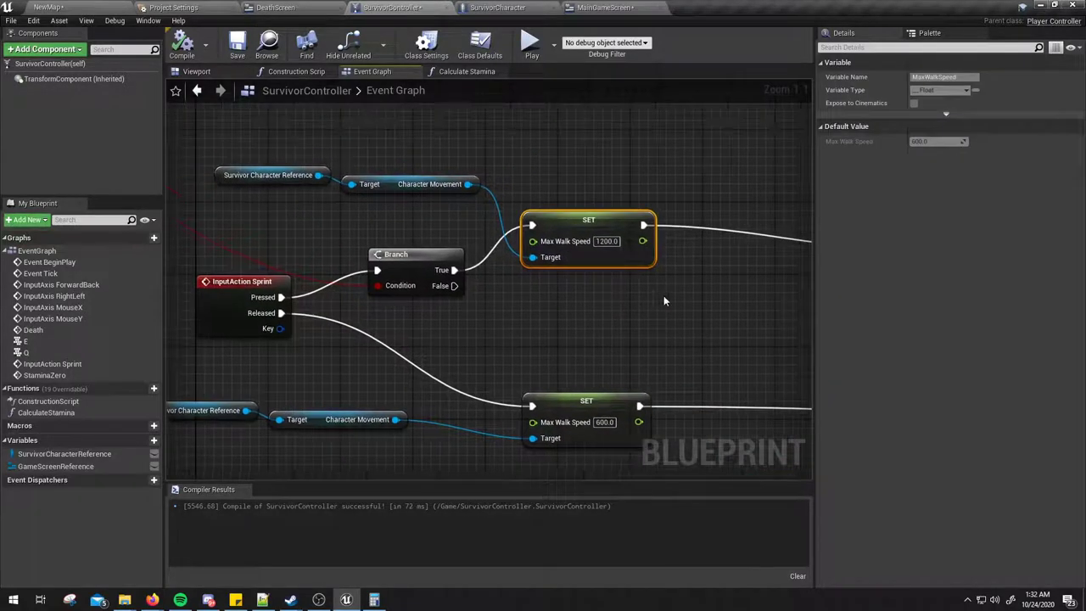
click(495, 230)
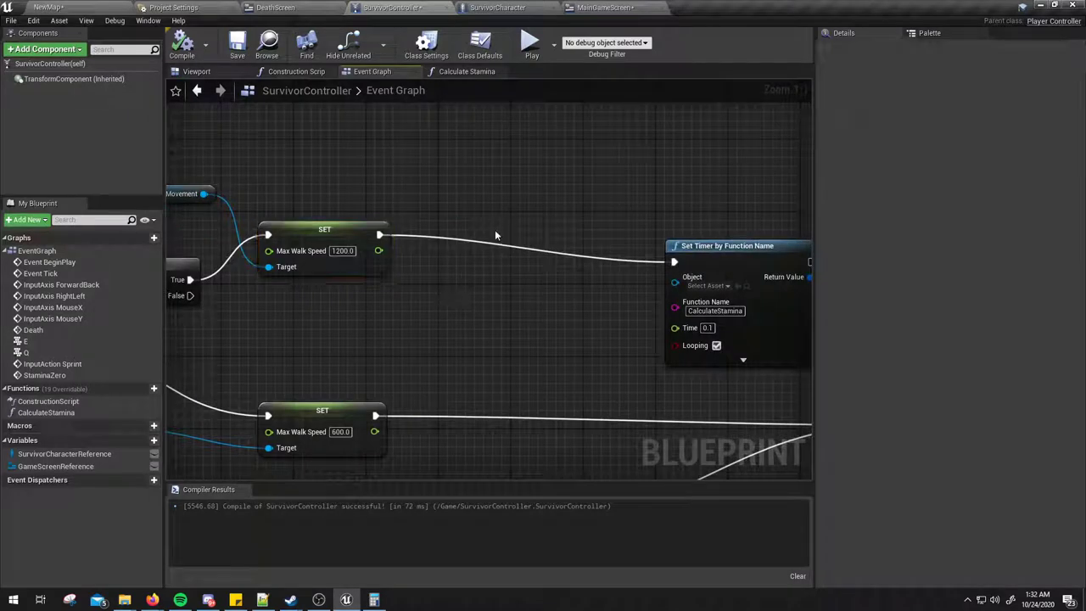
Add a Branch node after the 1200 walk-speed SET.
click(495, 229)
drag(378, 235, 508, 229)
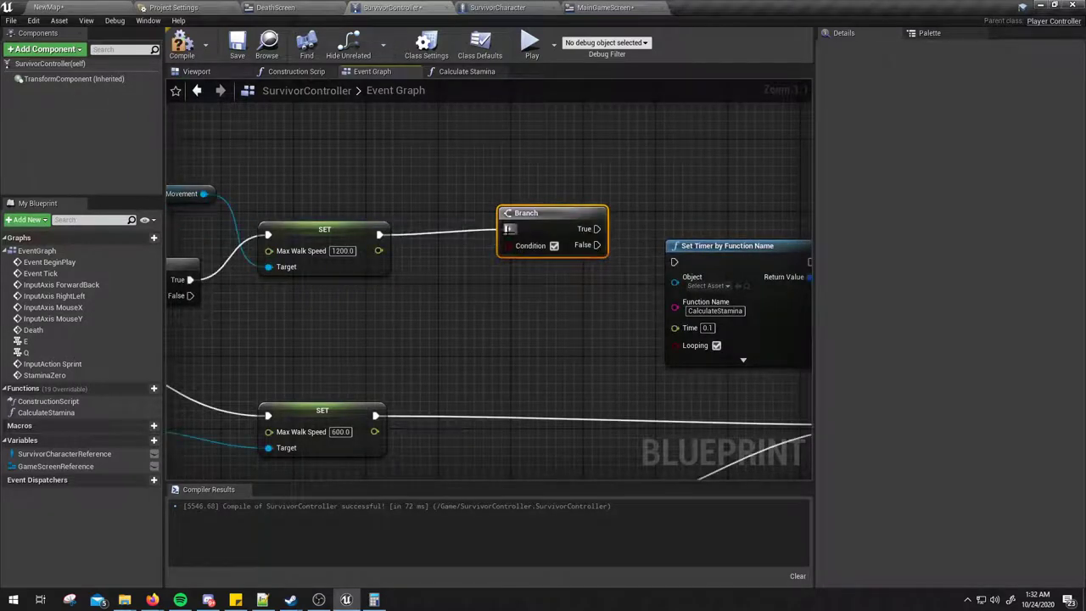
right_drag(193, 200, 386, 220)
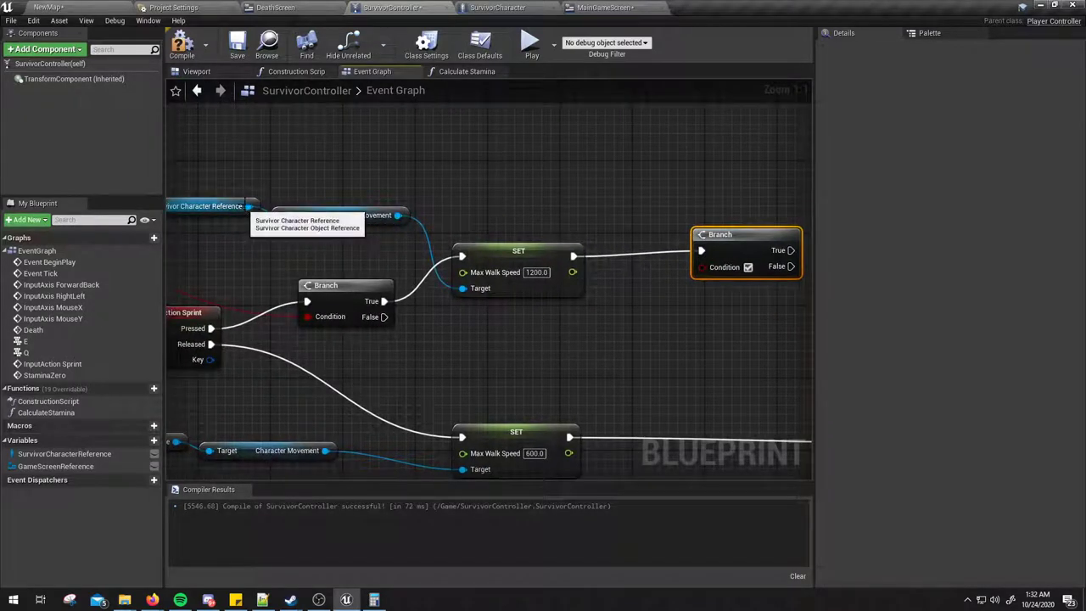
Search the character reference and Character Movement actions for velocity or speed options.
right_drag(247, 204, 352, 202)
drag(357, 204, 412, 191)
text(get v)
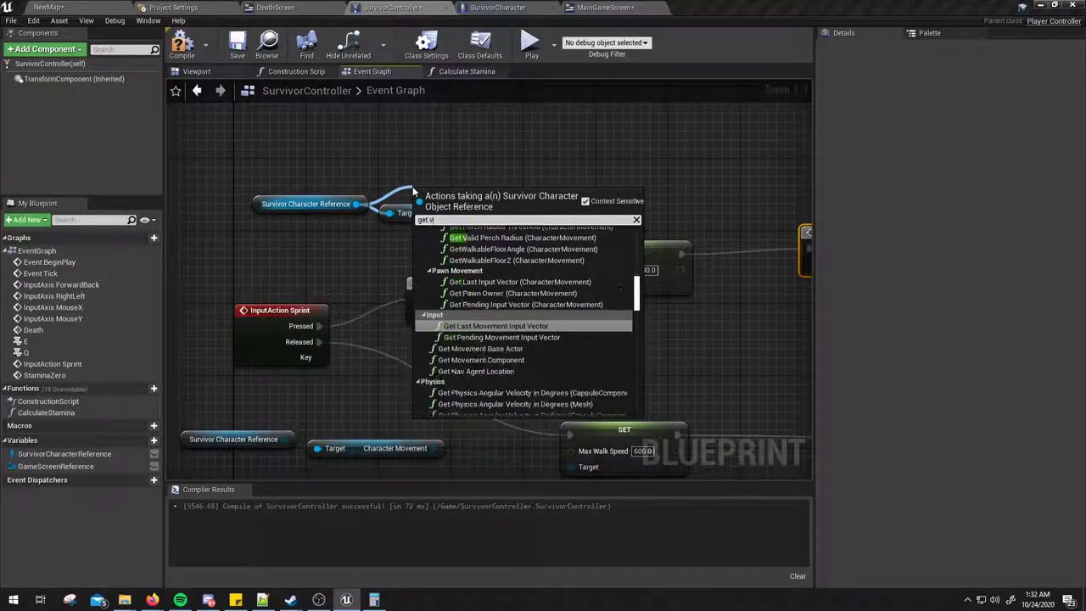
text(eloci)
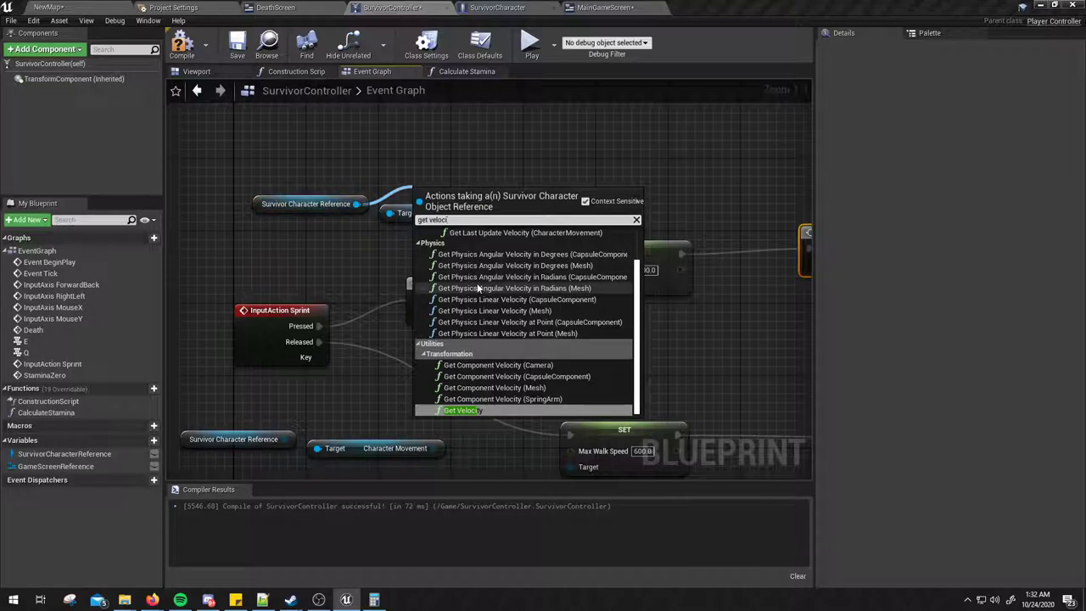
key(BackSpace)
key(BackSpace)
key(BackSpace)
key(BackSpace)
key(BackSpace)
key(BackSpace)
text(sp)
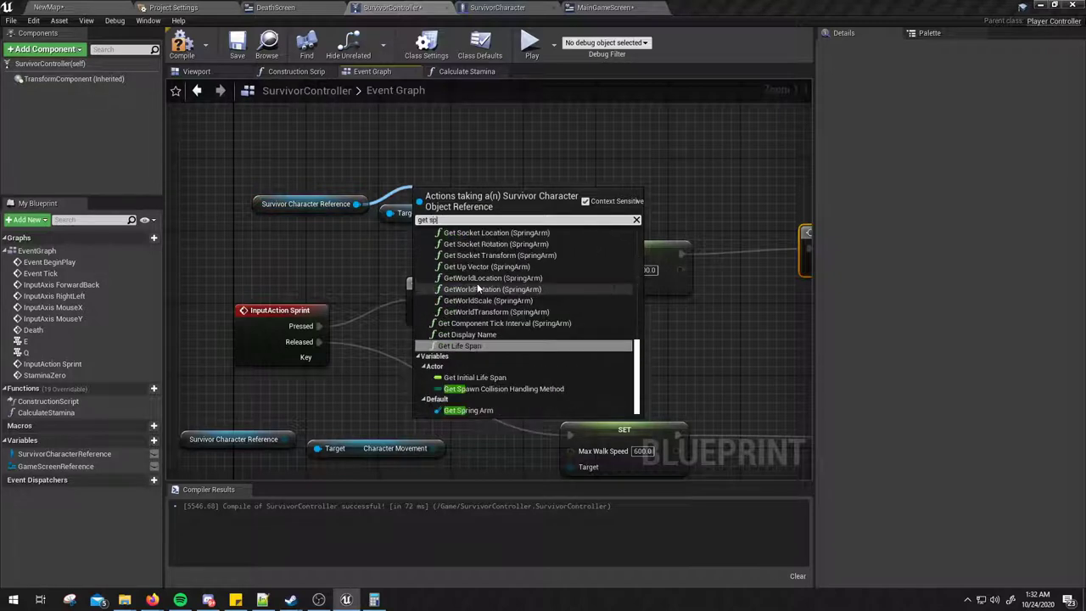
text(eed)
key(BackSpace)
key(BackSpace)
key(BackSpace)
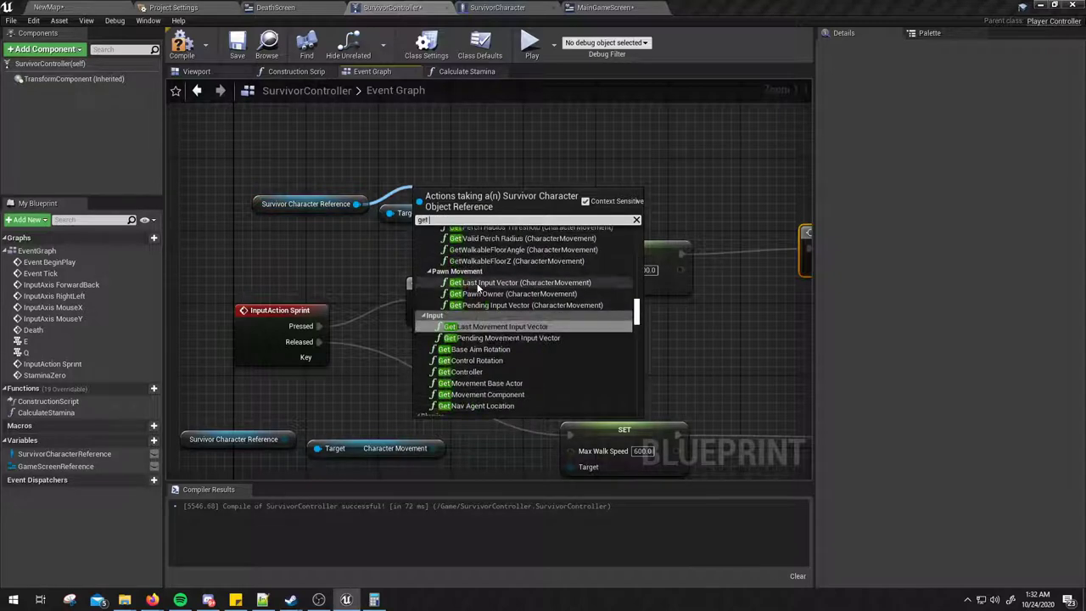
click(511, 171)
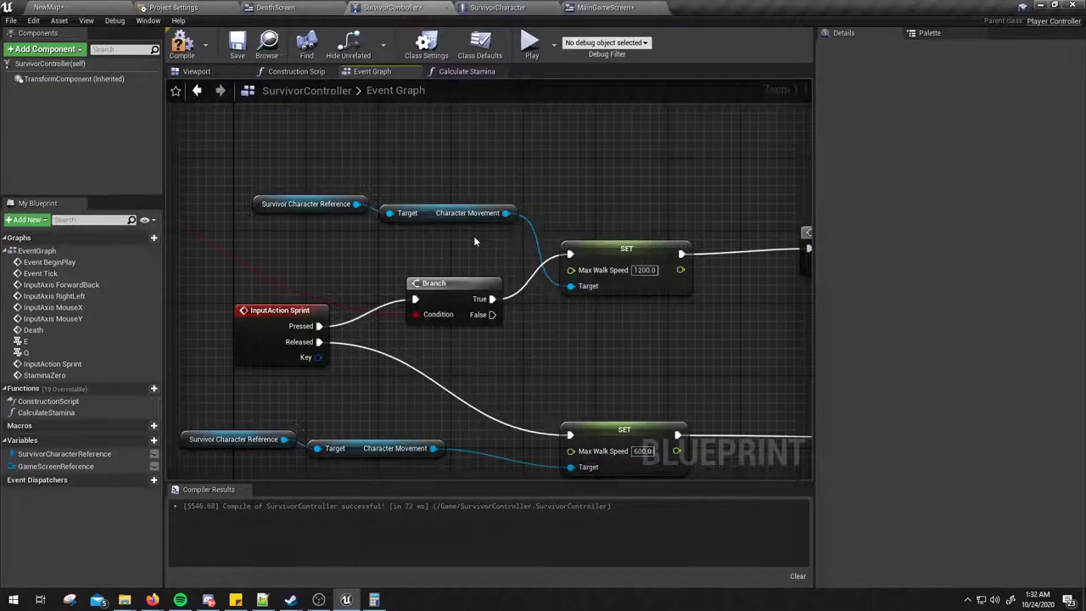
drag(506, 218, 579, 198)
text(veloci)
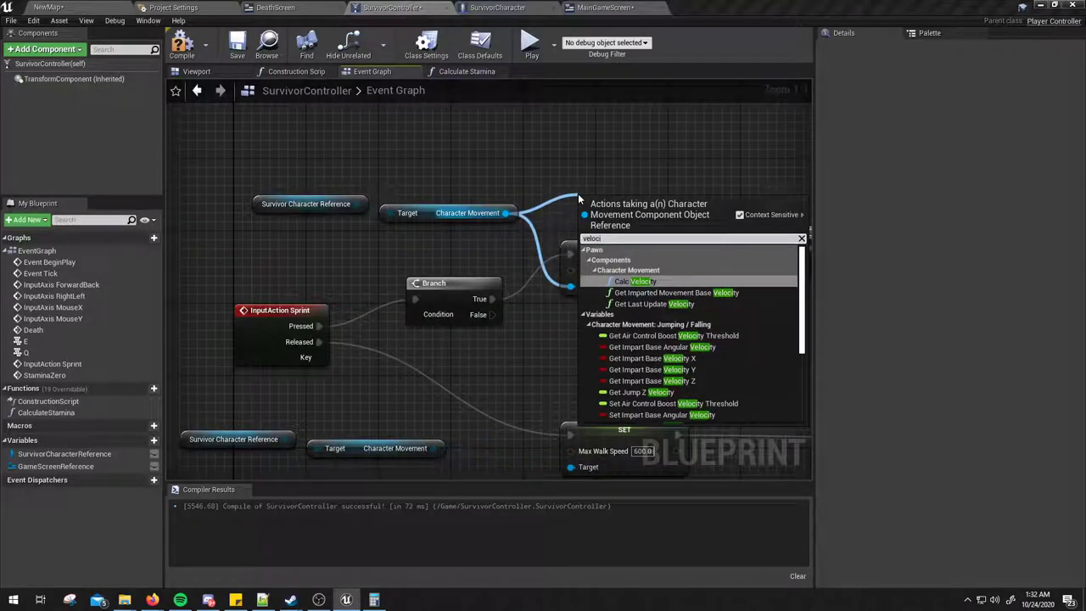
scroll(676, 377, down, 3)
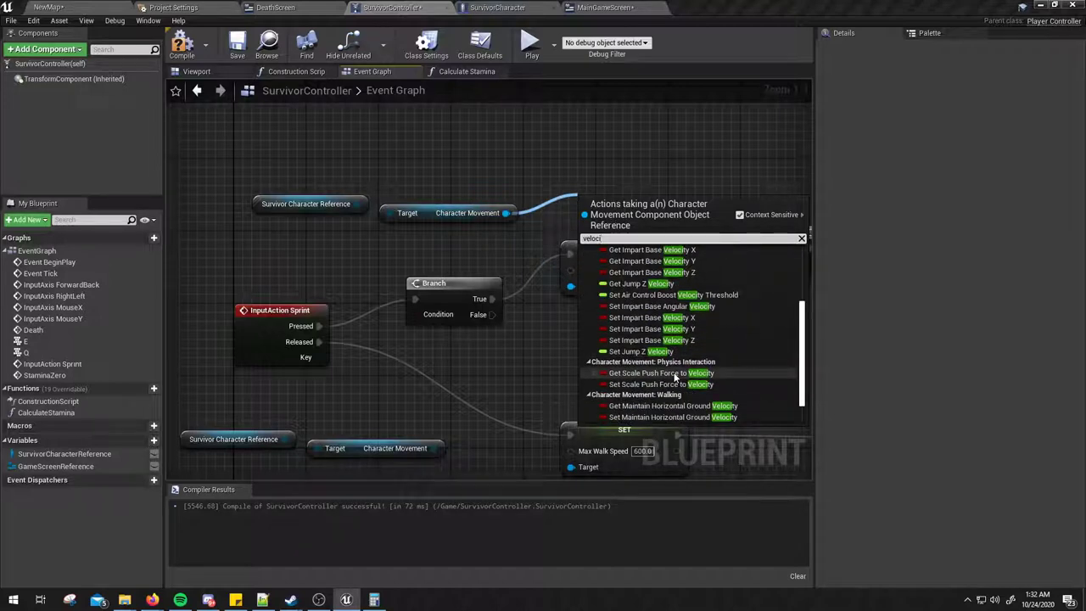
scroll(676, 378, down, 1)
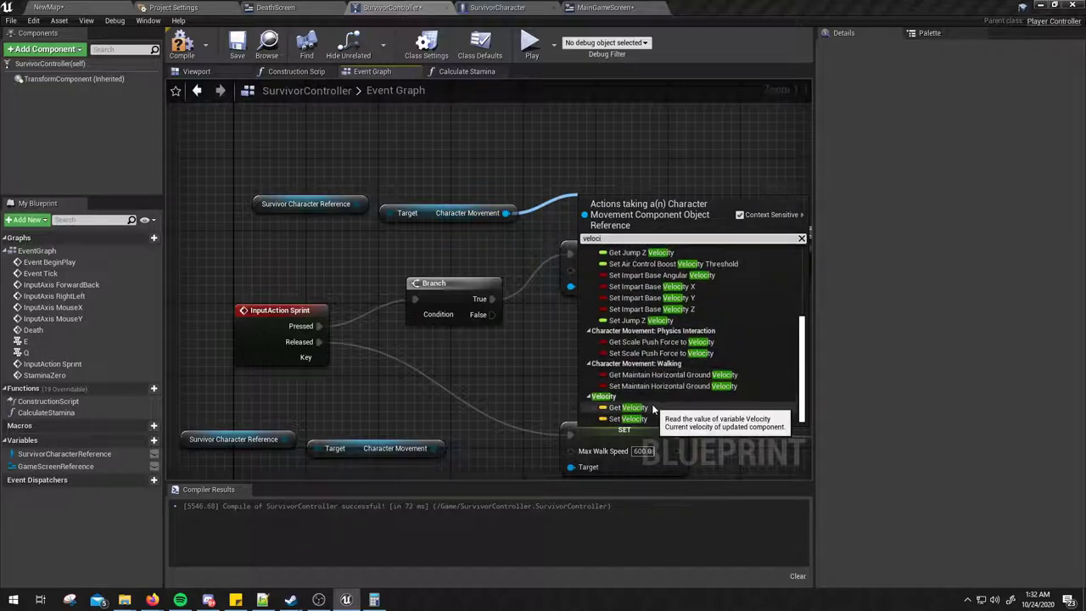
key(Escape)
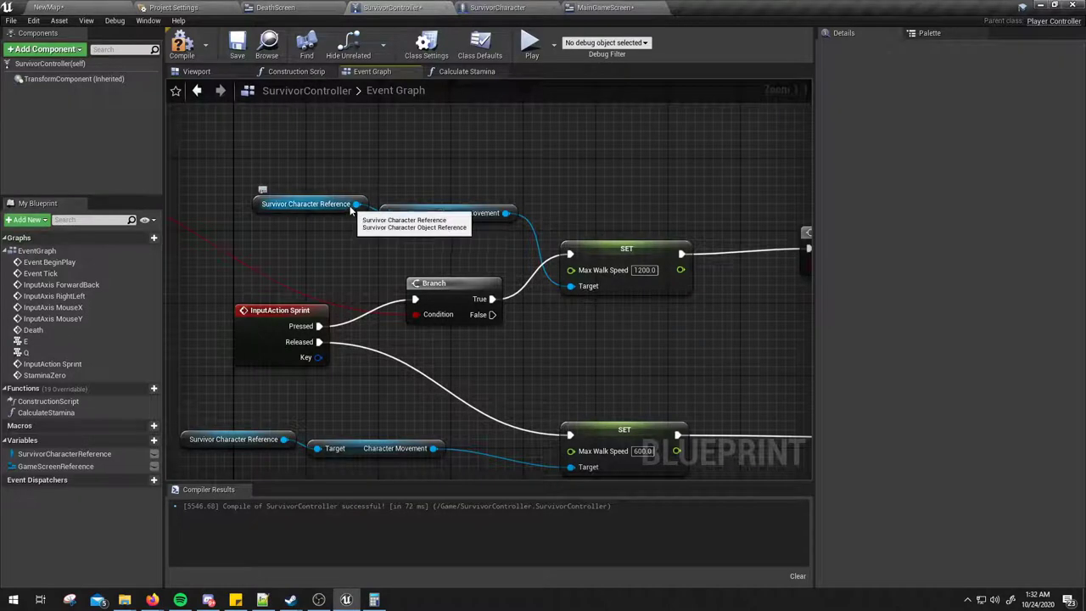
Add a Get Velocity node from the Survivor Character Reference.
drag(357, 203, 419, 180)
text(get)
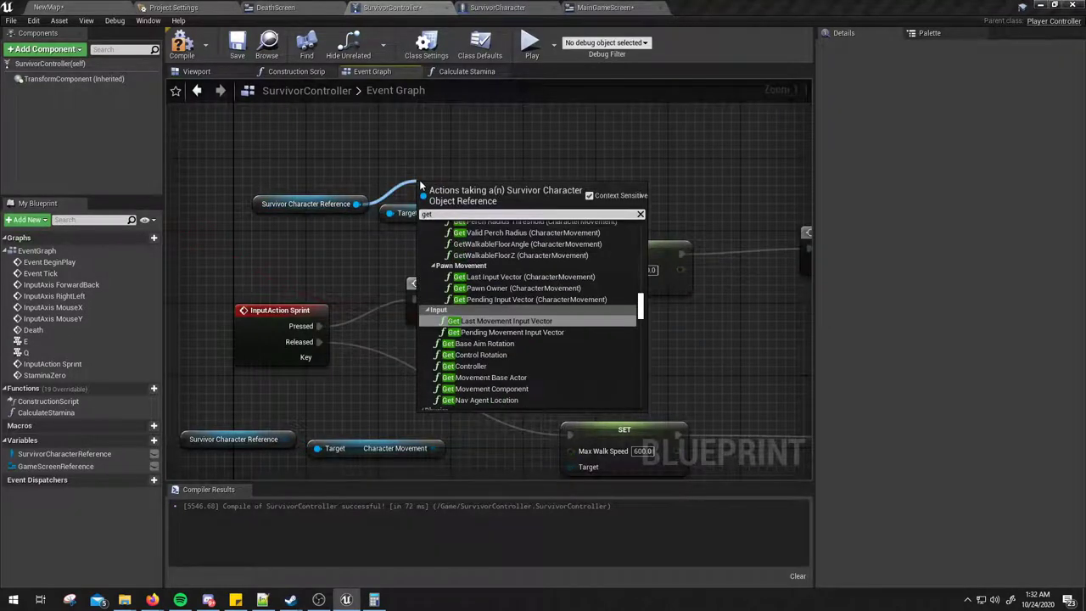
text( velocity)
key(Return)
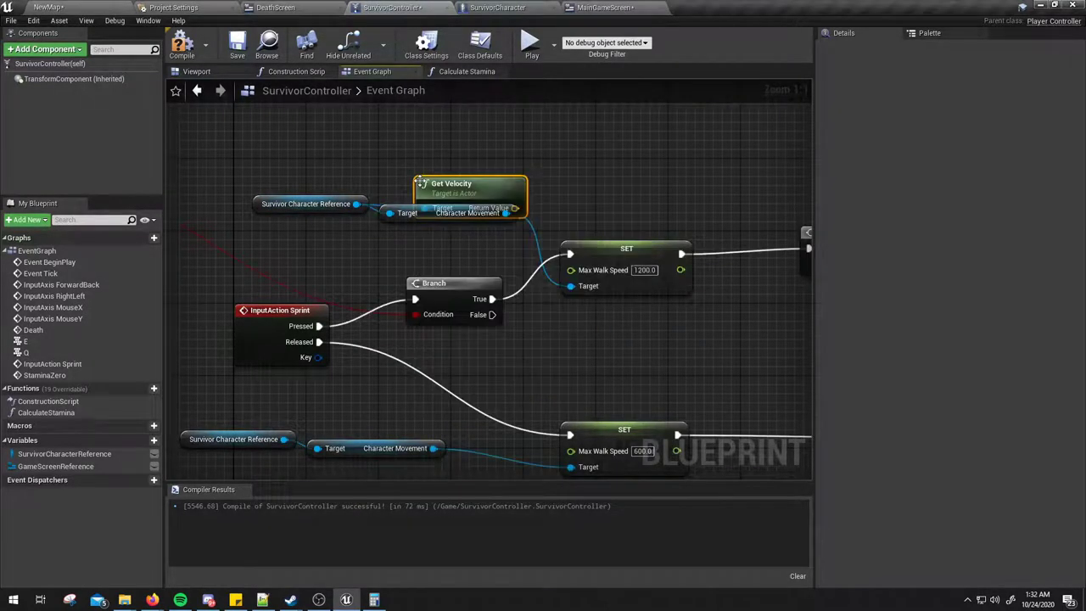
right_drag(237, 128, 257, 217)
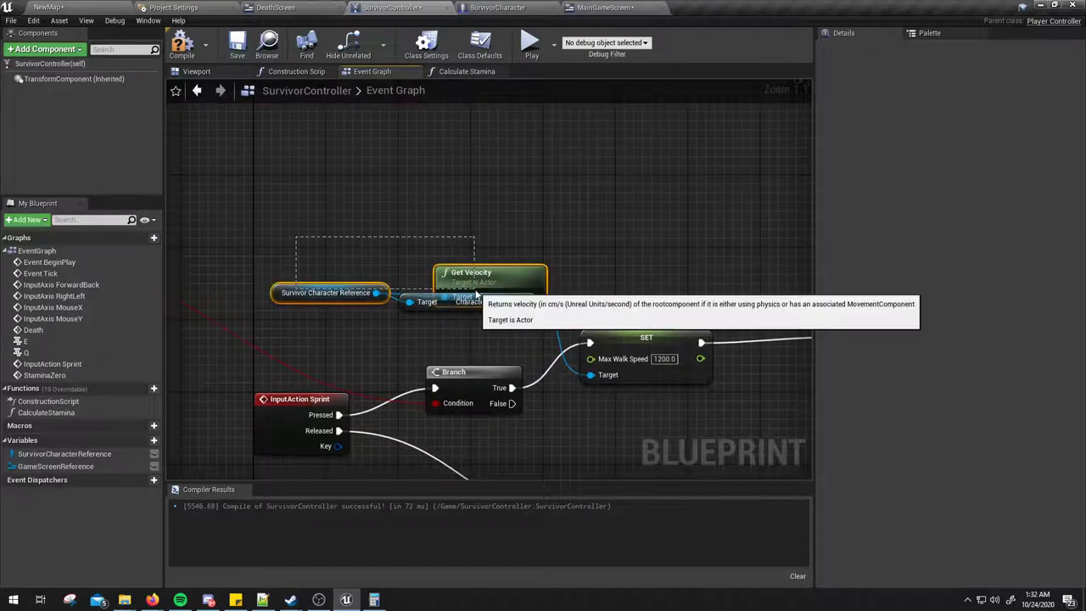
scroll(495, 203, down, 5)
Paste the Survivor Character Reference and Get Velocity nodes below Event Tick, wired together.
right_drag(509, 254, 521, 285)
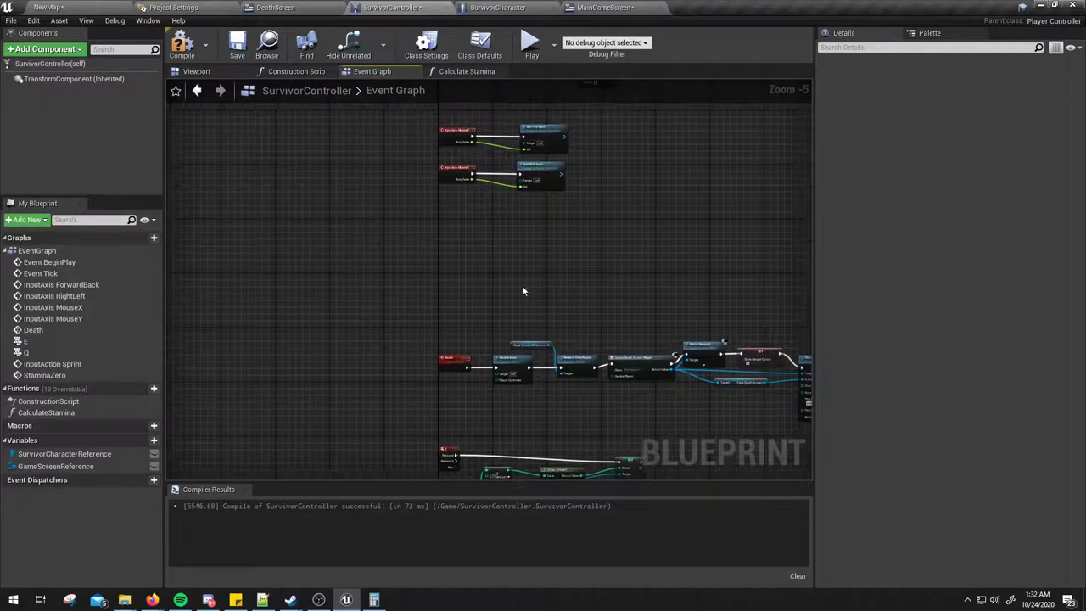
scroll(498, 249, up, 2)
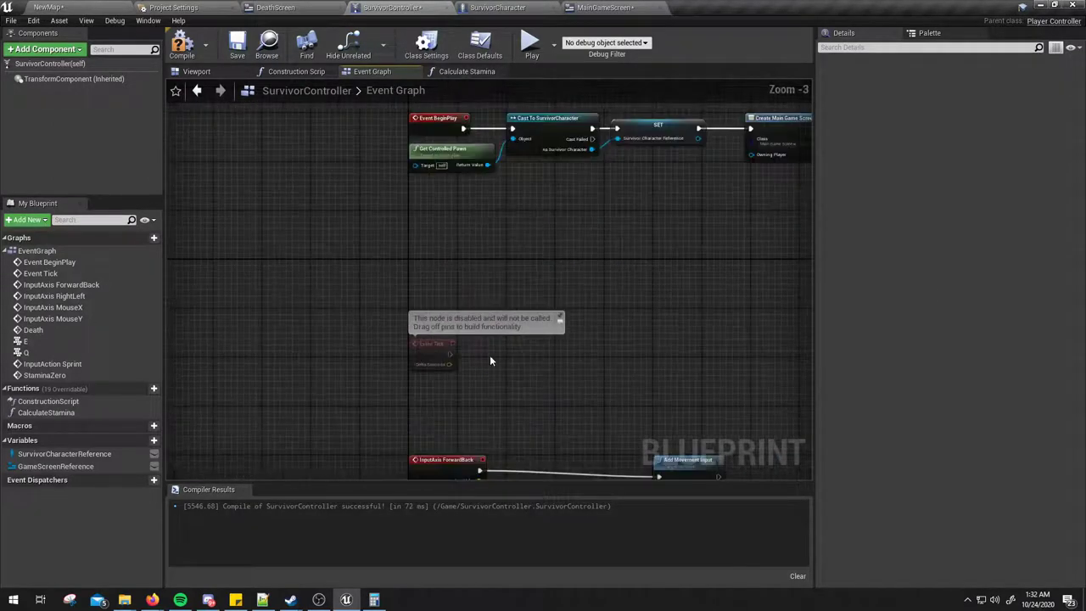
key(ctrl+v)
mouse_move(520, 370)
mouse_down()
mouse_move(558, 373)
mouse_move(605, 339)
mouse_up()
key(Escape)
scroll(593, 321, up, 3)
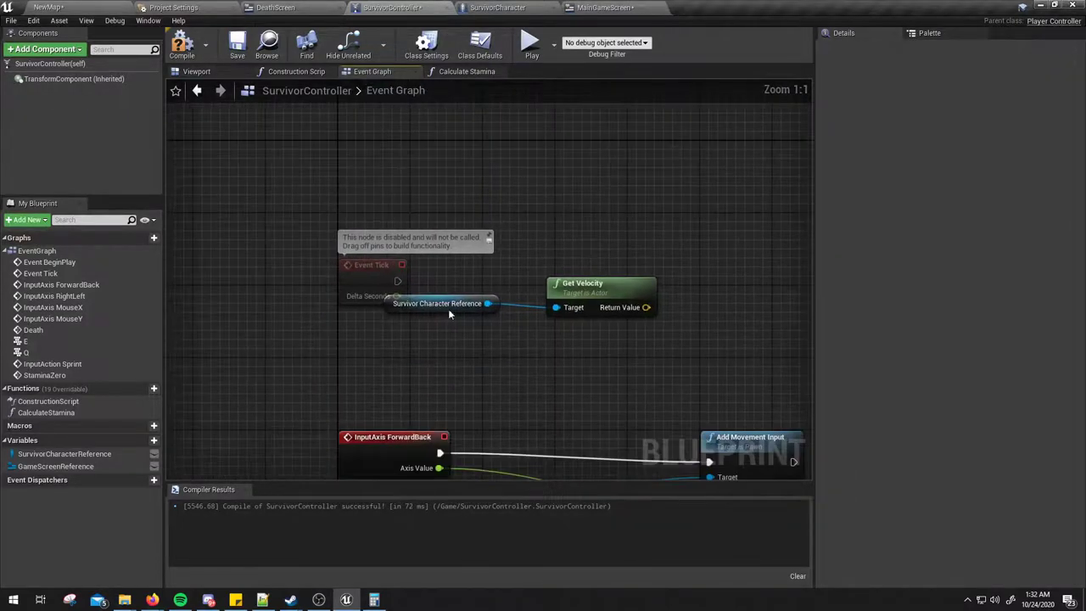
drag(492, 311, 420, 357)
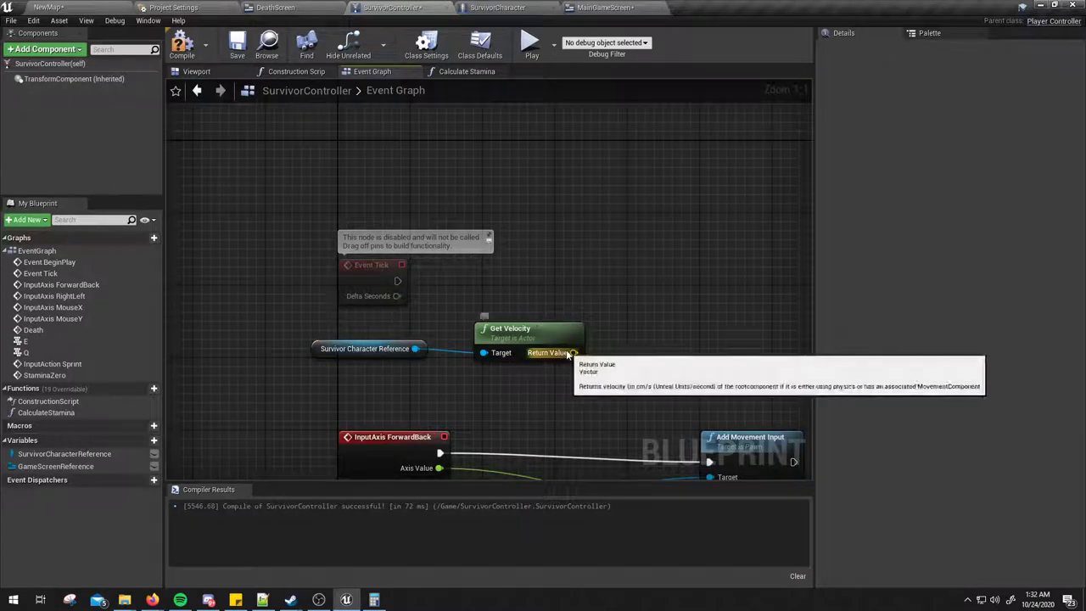
Feed Get Velocity's Return Value into a new VectorLength node.
drag(573, 352, 656, 358)
text(len)
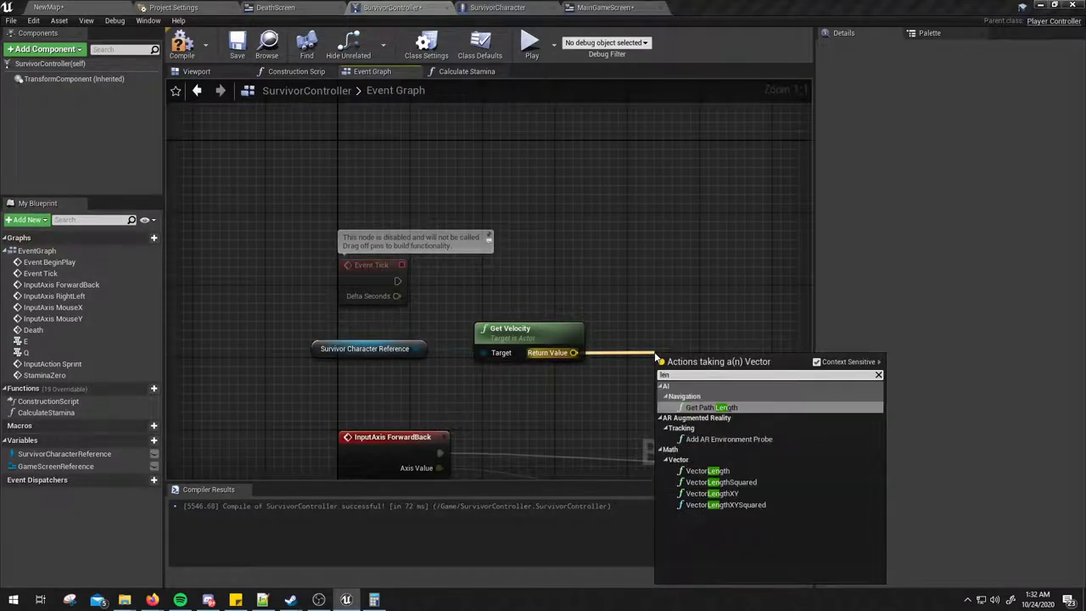
key(Down)
key(Down)
key(Down)
key(Down)
key(Down)
key(Down)
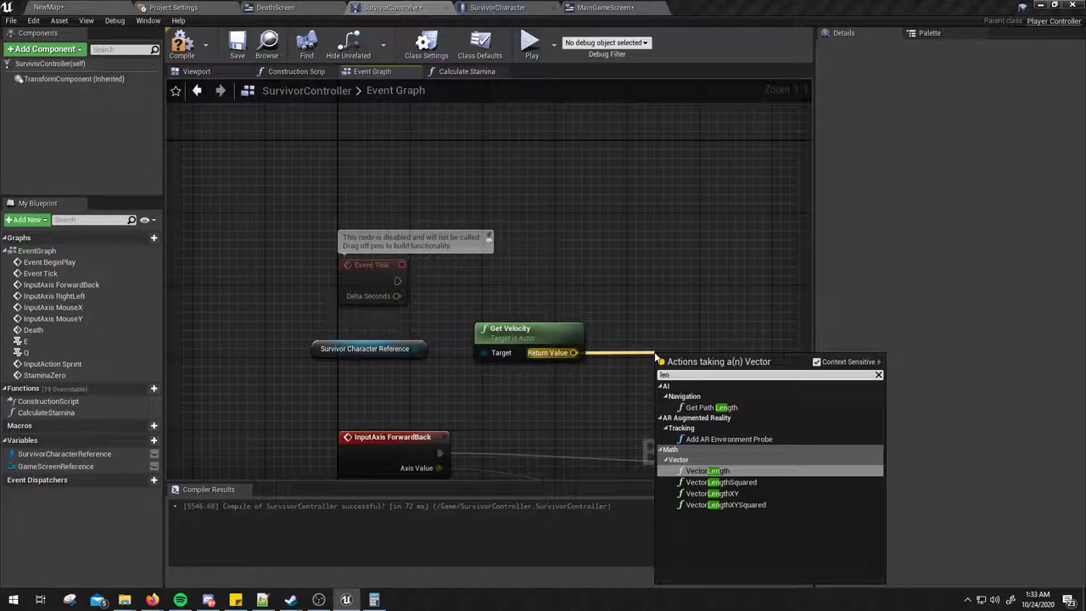
key(Return)
Search 'print' from VectorLength's output to add a Print String node.
right_drag(656, 357, 566, 360)
click(677, 269)
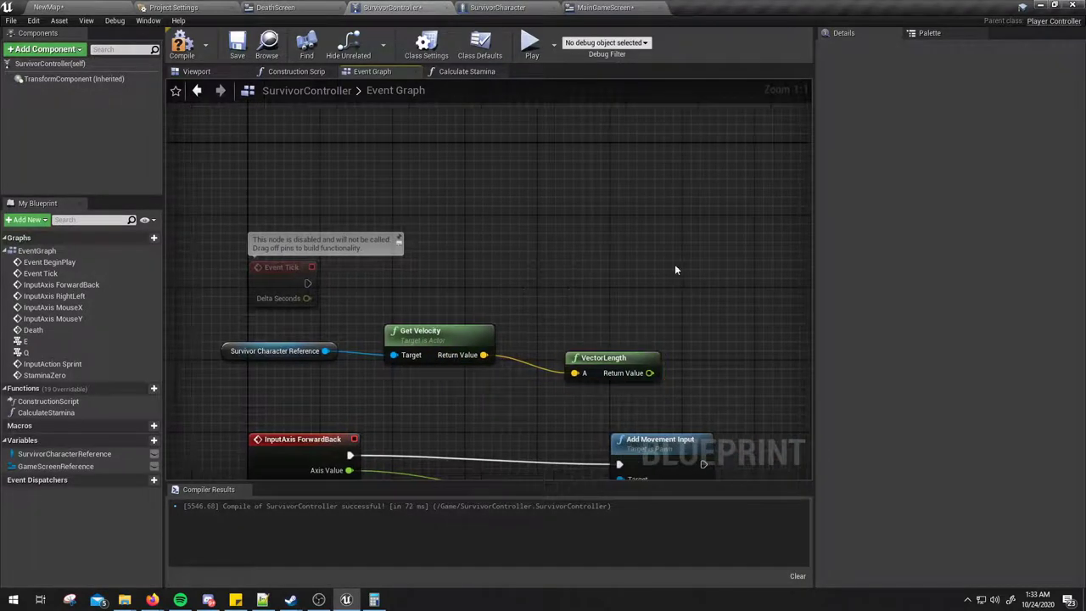
drag(649, 373, 678, 280)
text(print)
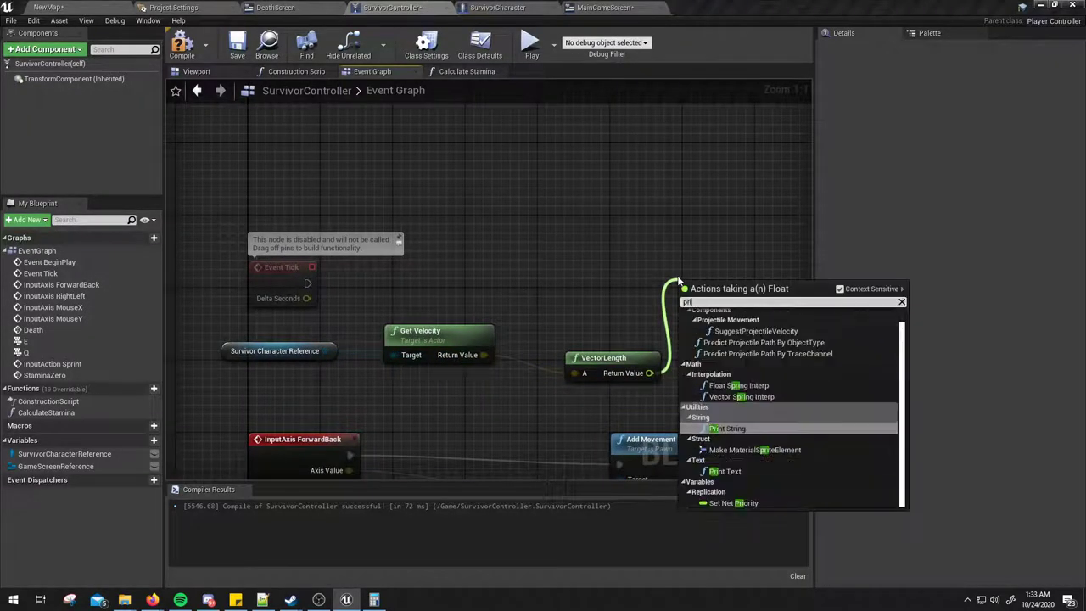
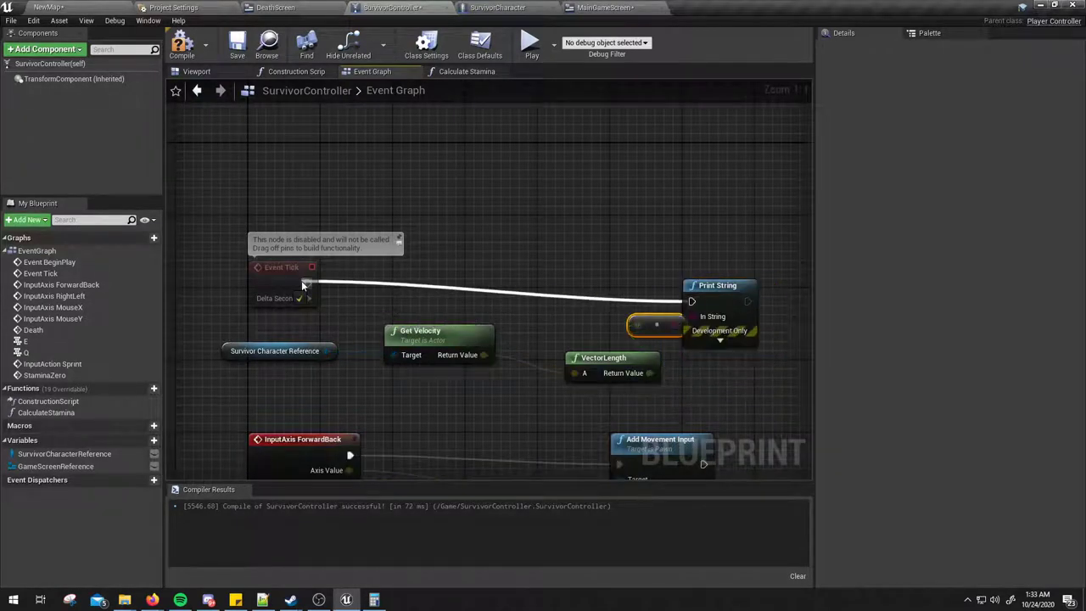
Play the game, walk forward, then sprint to watch the printed speed rise from 600 to 1200.
click(529, 42)
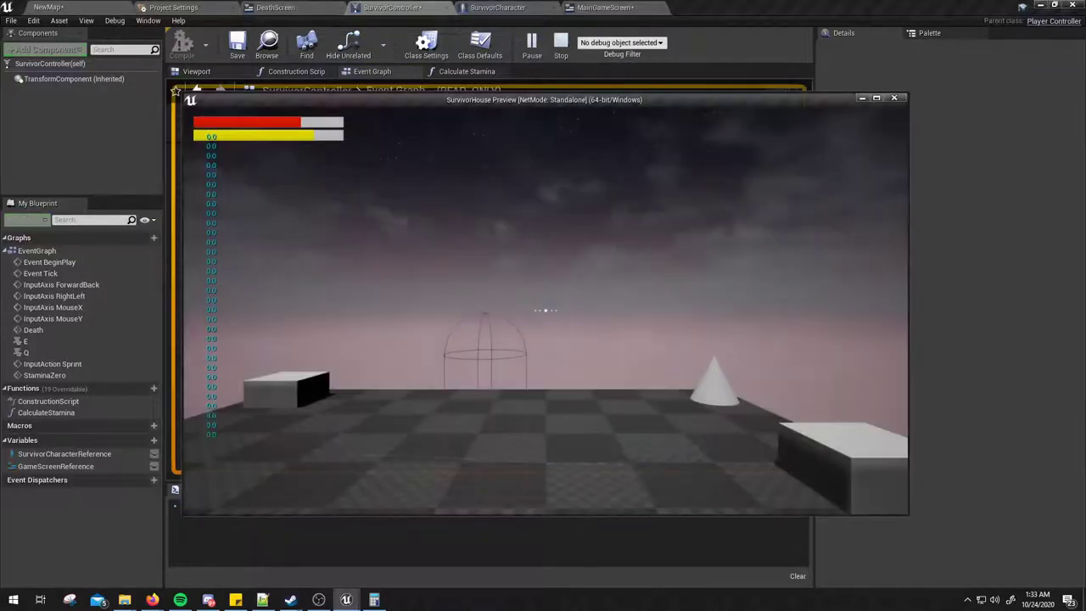
key(w)
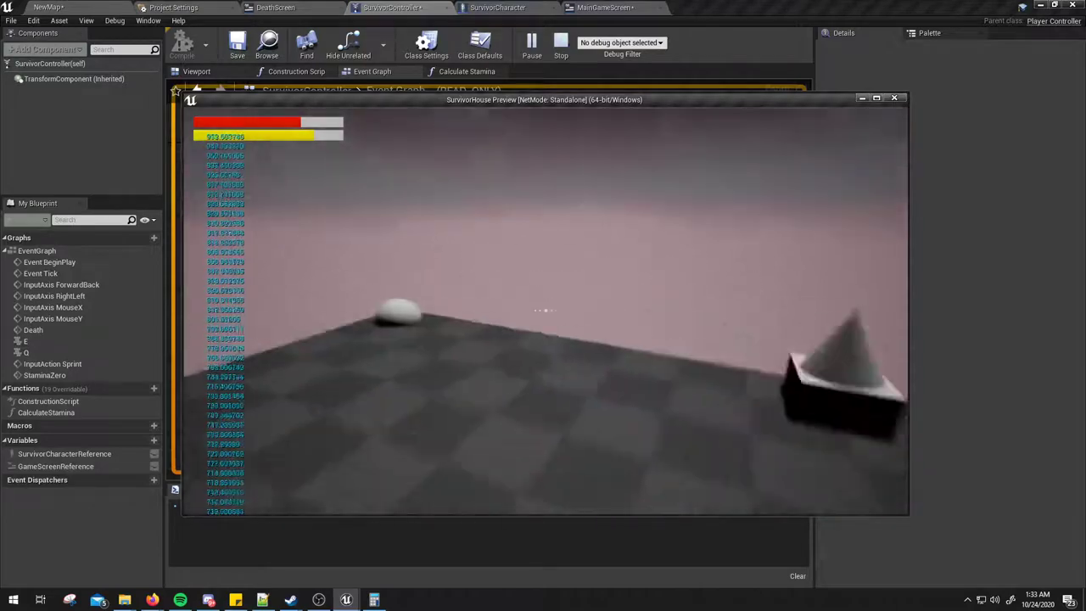
key(shift)
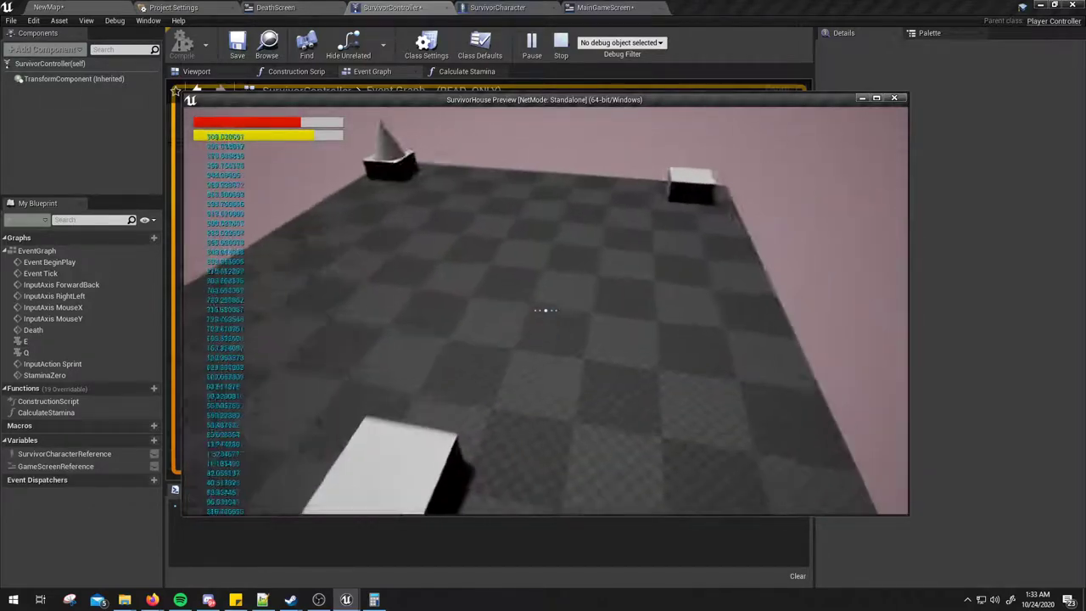
Stop the preview and delete the speed-calculation nodes and the Print String debug nodes.
key(Escape)
right_drag(482, 276, 489, 212)
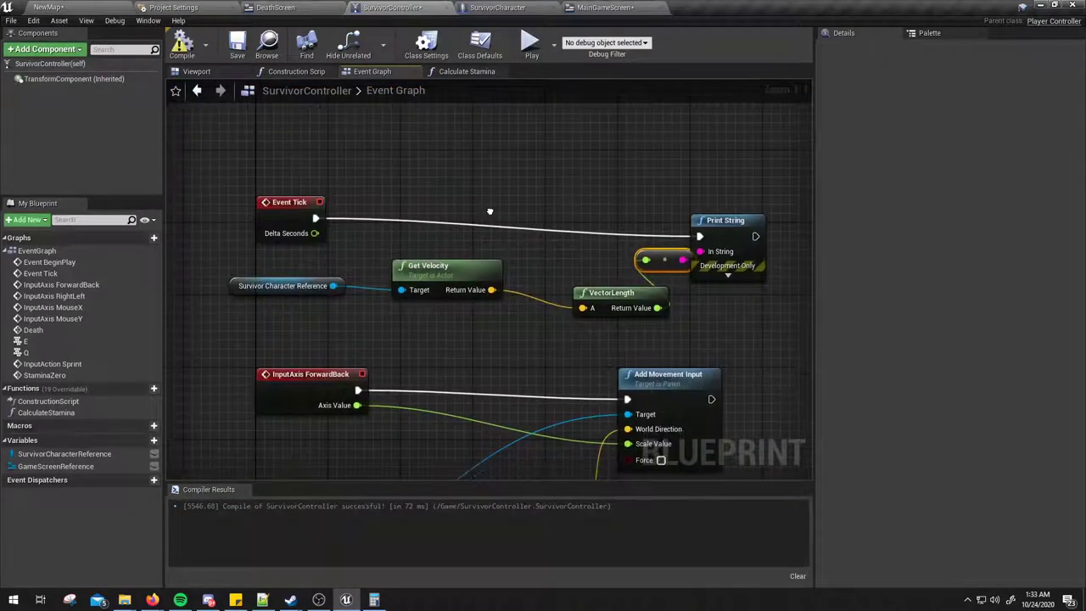
drag(619, 298, 555, 280)
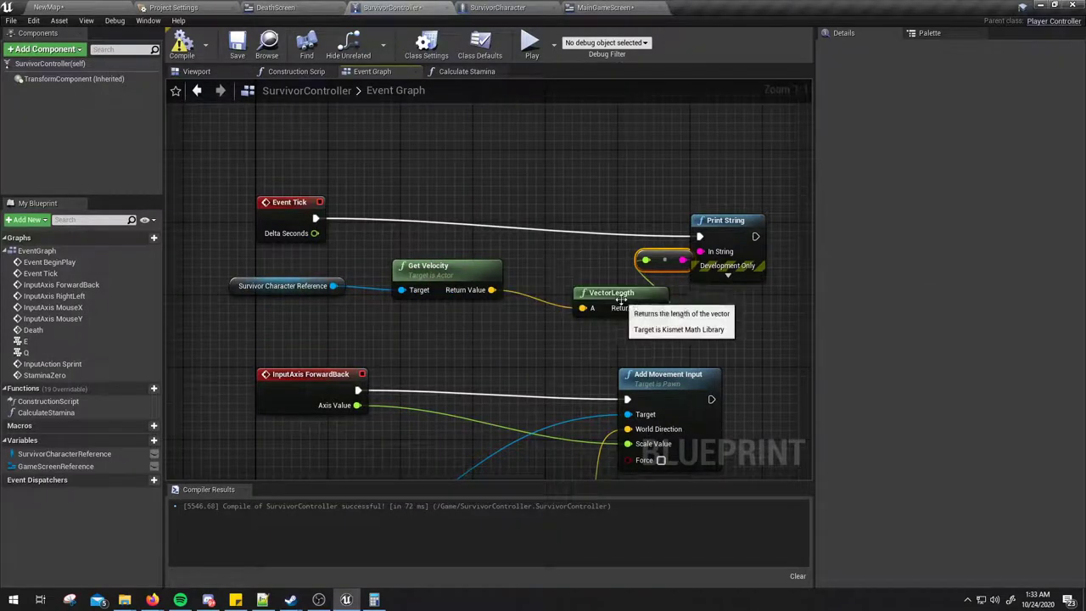
drag(304, 317, 526, 270)
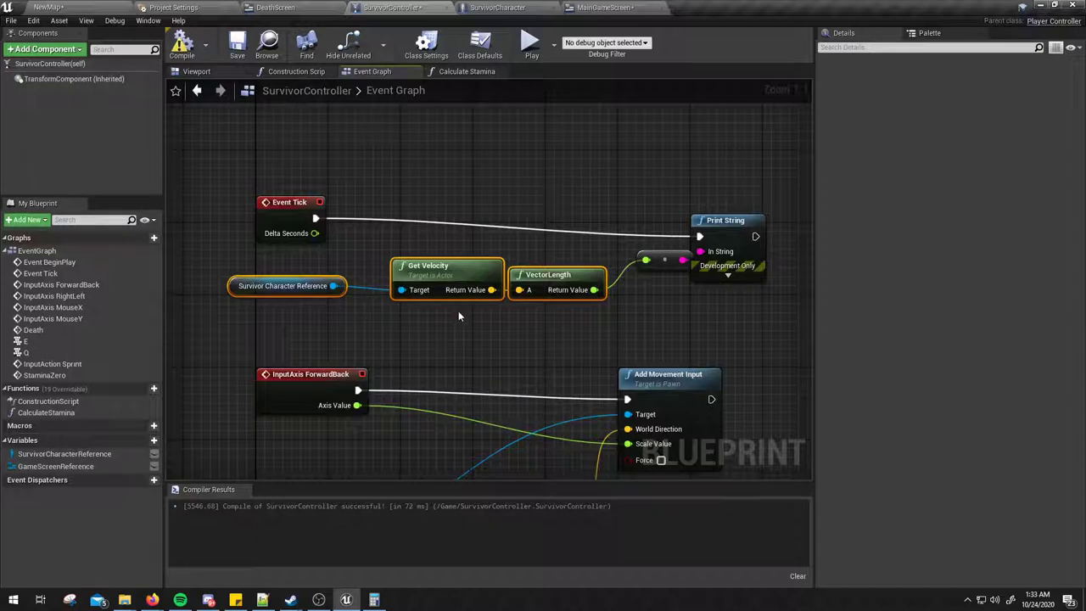
key(Delete)
drag(768, 186, 632, 314)
key(Delete)
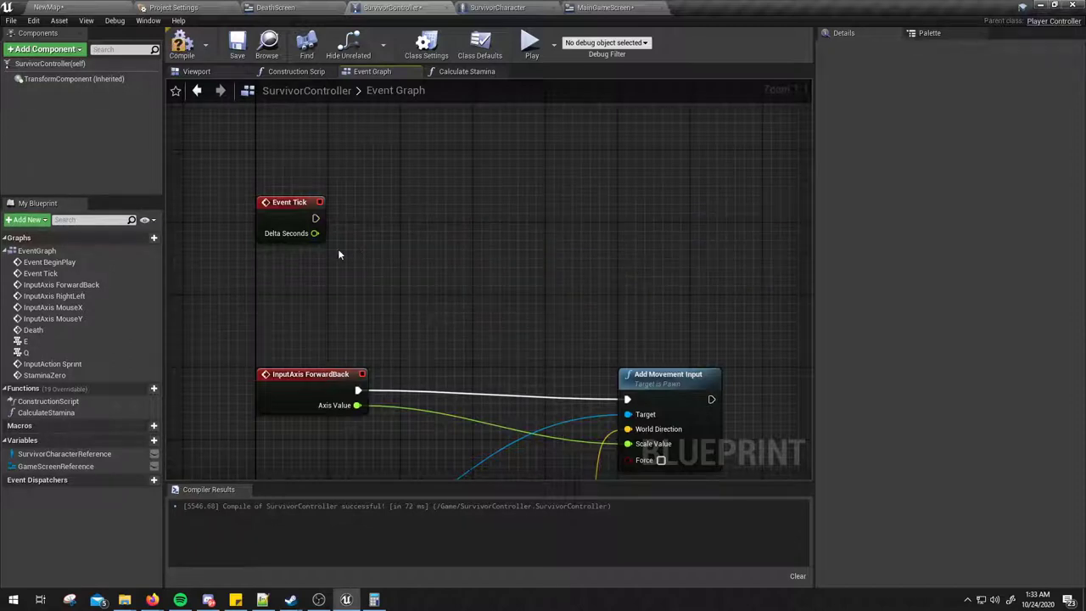
Feed a VectorLength greater-than 0.0 comparison into the sprint Branch condition.
scroll(448, 193, down, 1)
scroll(448, 193, down, 3)
scroll(507, 208, up, 2)
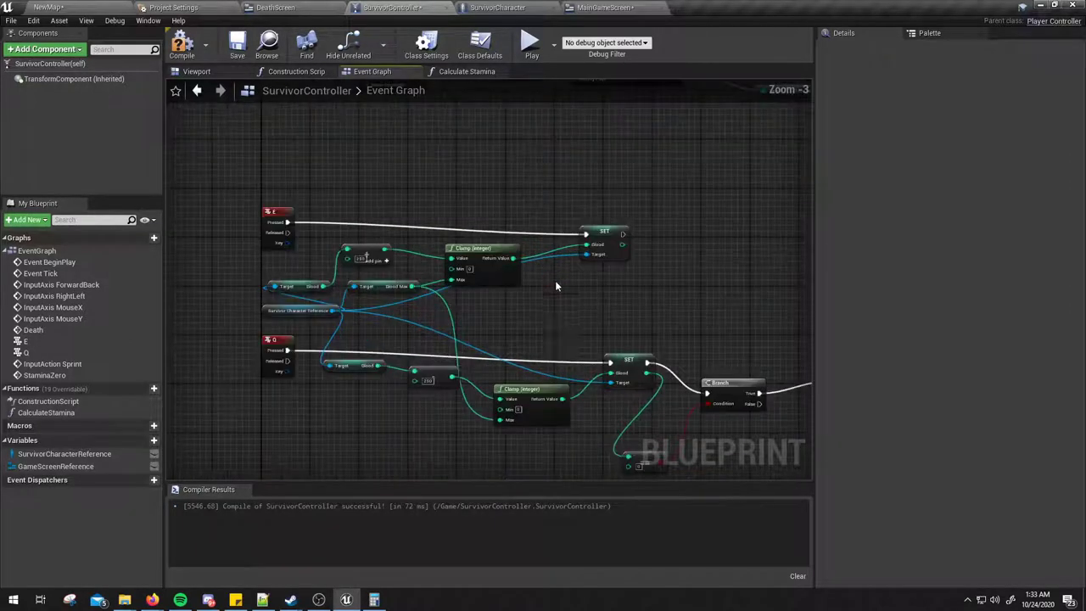
scroll(555, 279, down, 3)
scroll(569, 280, up, 2)
scroll(627, 267, up, 2)
scroll(523, 300, up, 2)
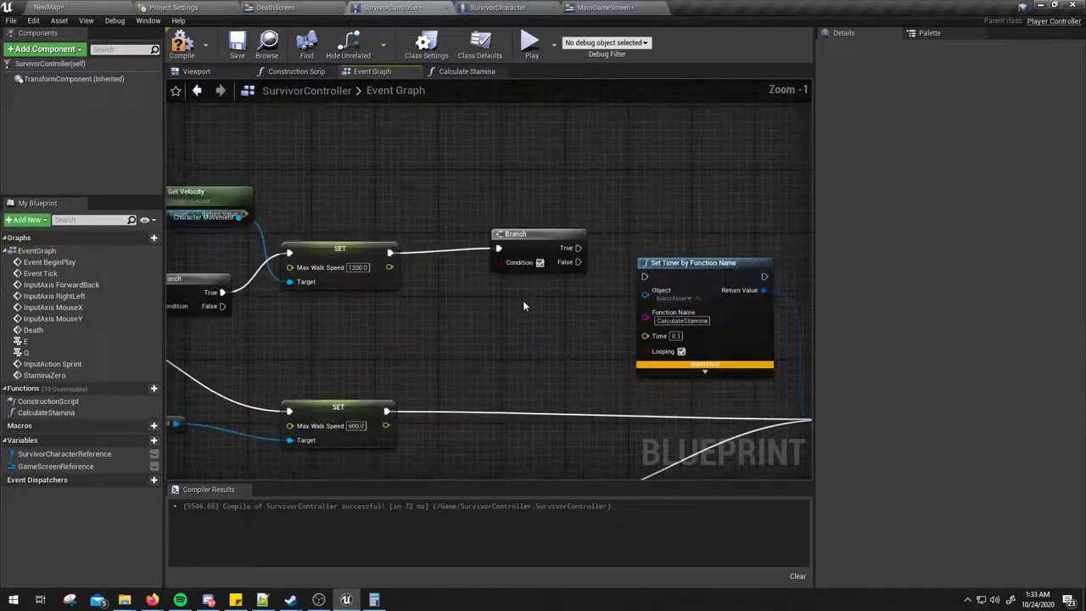
scroll(522, 300, up, 1)
drag(533, 291, 465, 271)
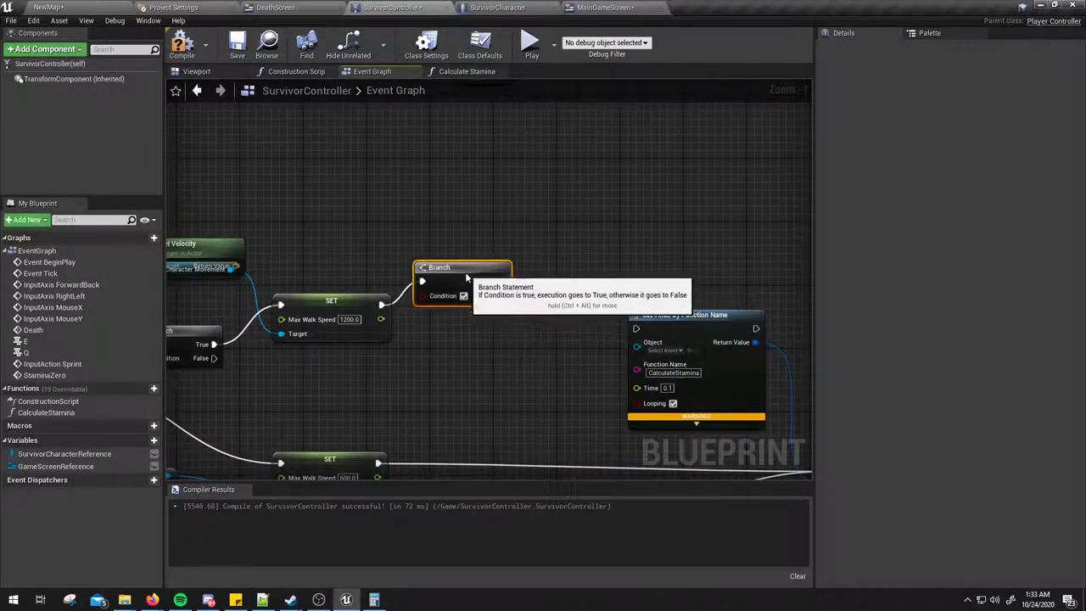
mouse_move(484, 226)
right_down()
mouse_move(498, 254)
mouse_move(632, 176)
right_up()
mouse_move(310, 333)
mouse_down()
mouse_move(594, 384)
mouse_move(632, 380)
mouse_up()
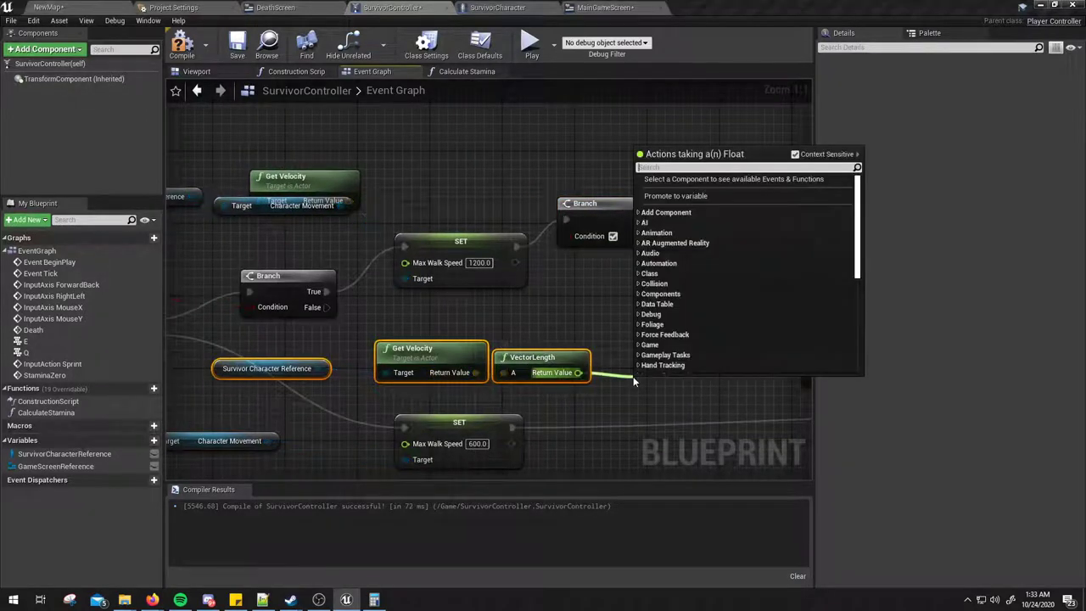
text(>)
key(Return)
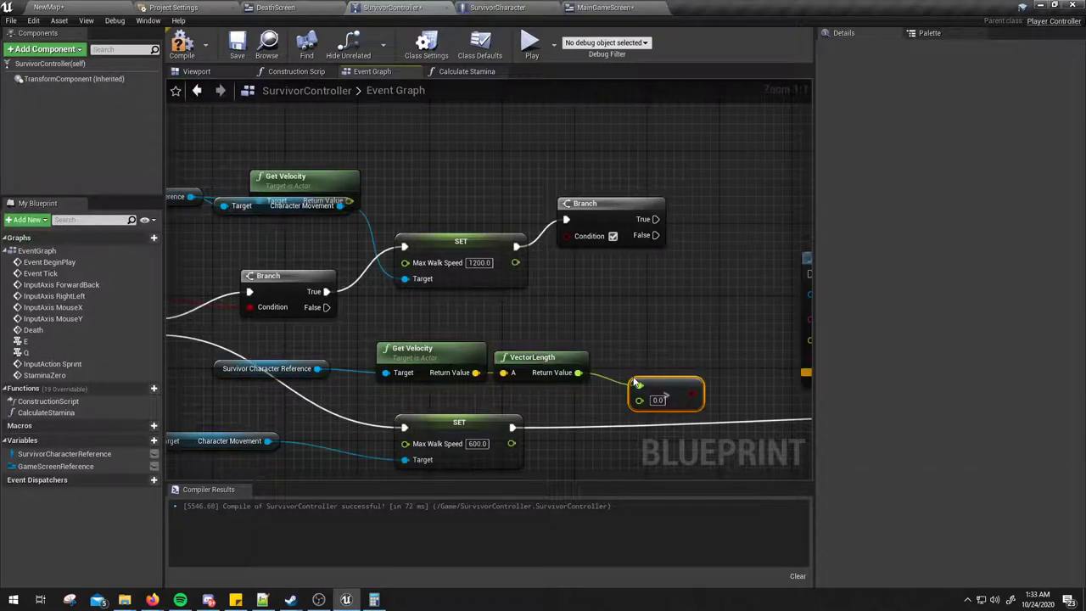
drag(692, 393, 591, 241)
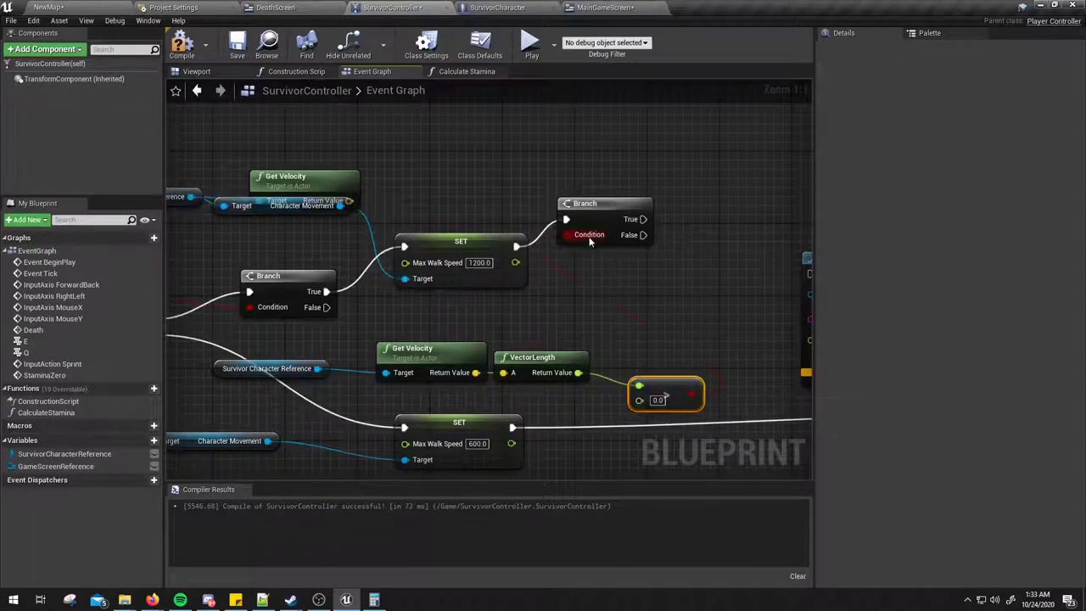
Wire the Branch True output to Set Timer by Function Name, compile, and play to test.
right_drag(615, 268, 433, 253)
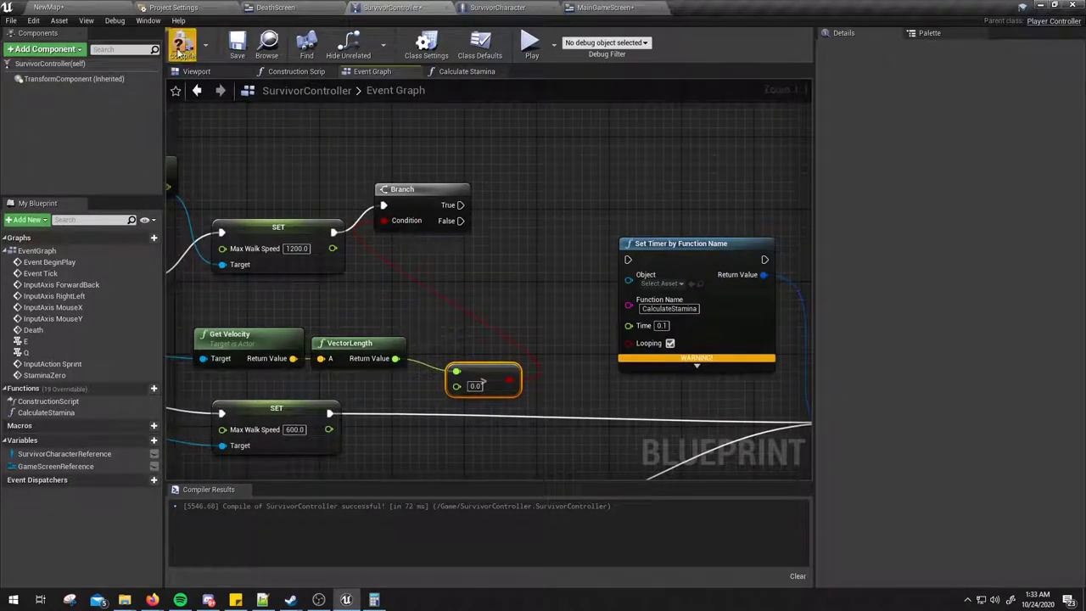
click(178, 53)
drag(410, 195, 453, 195)
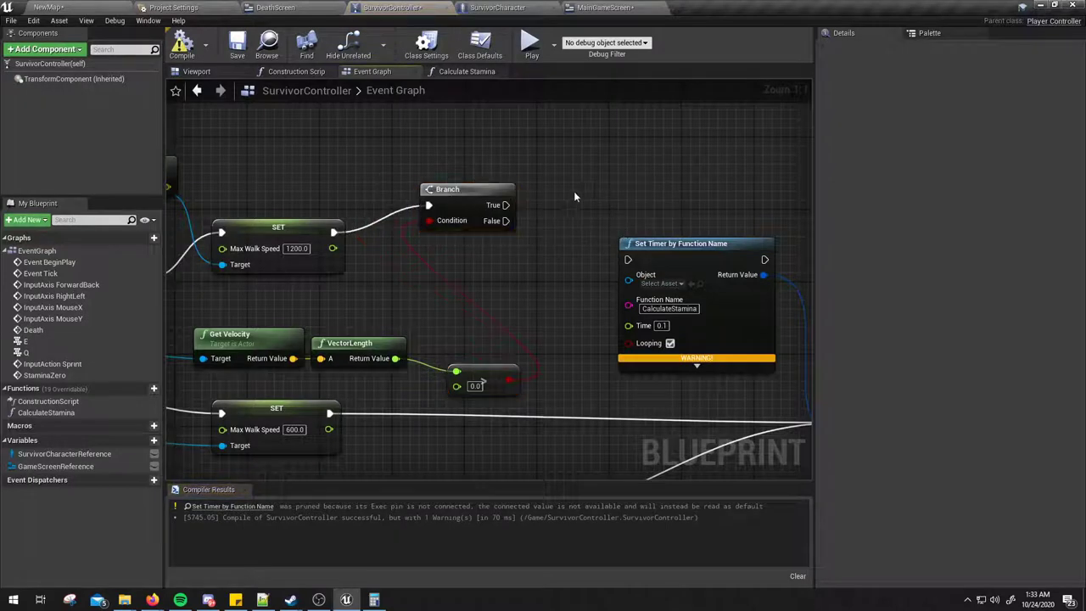
right_drag(574, 191, 530, 226)
mouse_move(462, 239)
mouse_down()
mouse_move(528, 203)
mouse_move(578, 316)
mouse_up()
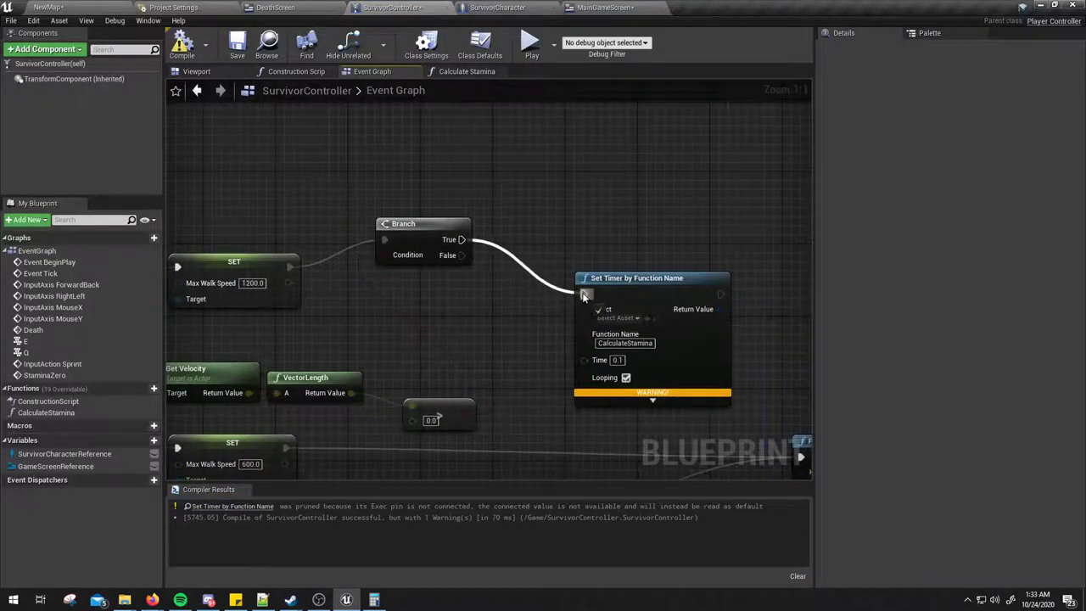
right_drag(429, 172, 527, 171)
click(182, 44)
click(531, 44)
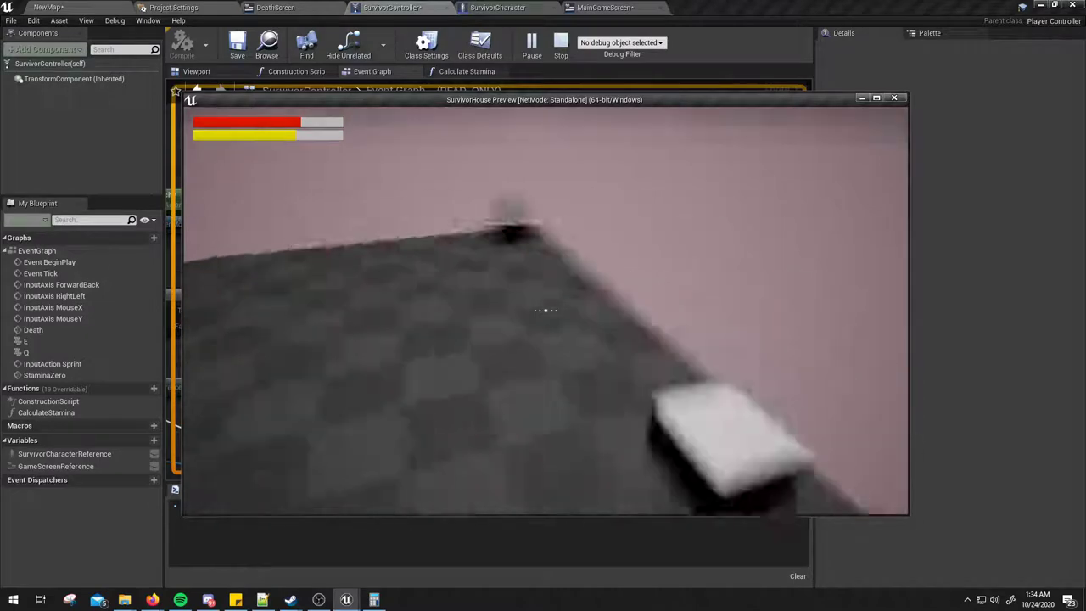
Stop the game preview after testing the stamina drain.
key(Escape)
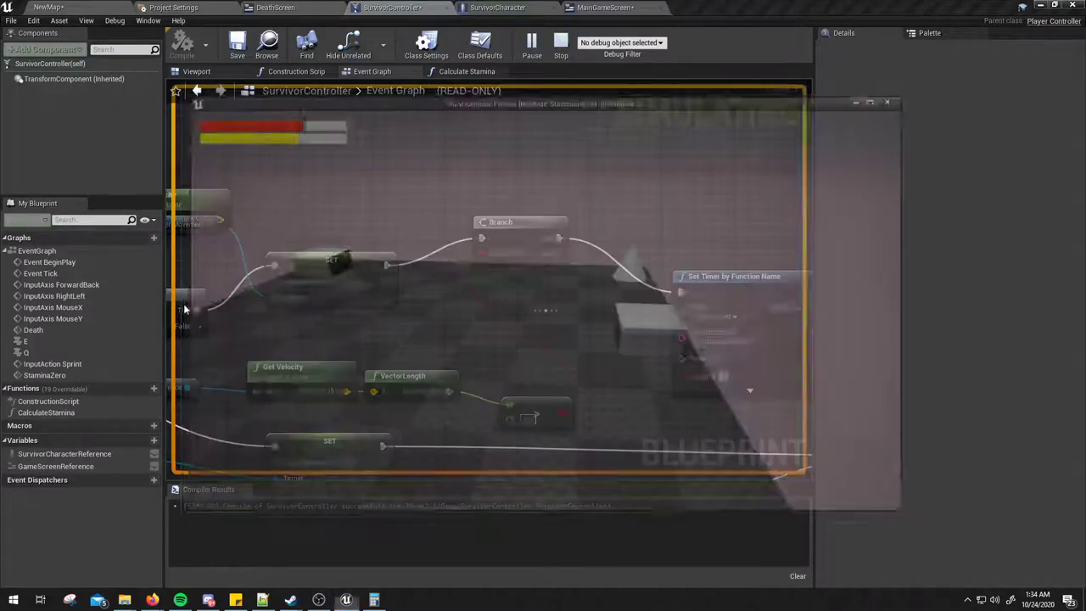
Pan across the Event Graph to review the Set Timer, Q key and InputAction Sprint nodes.
right_drag(428, 339, 485, 295)
scroll(481, 304, down, 2)
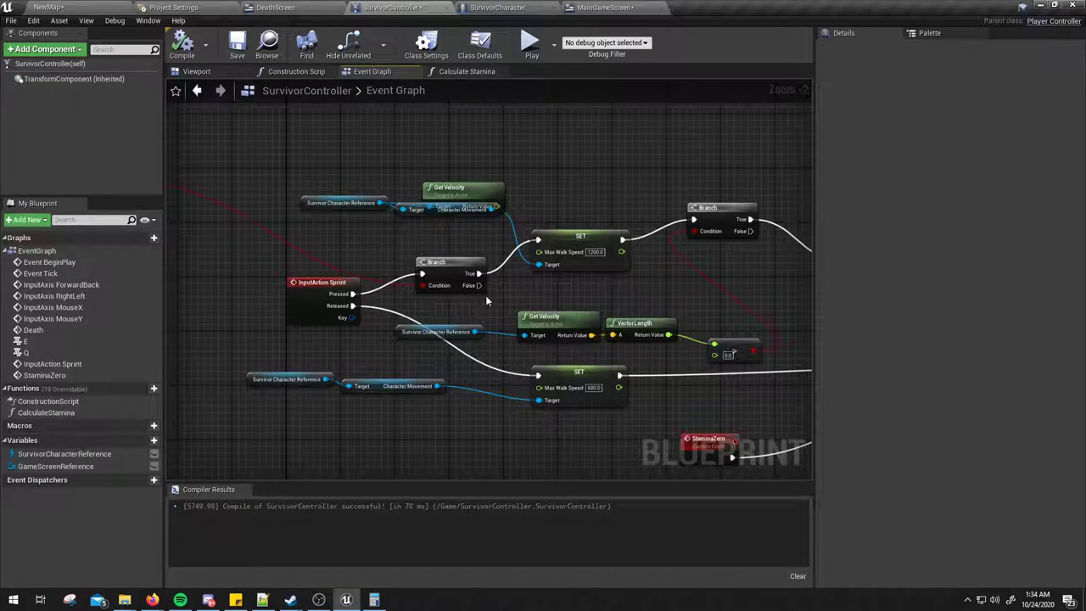
right_drag(541, 297, 564, 259)
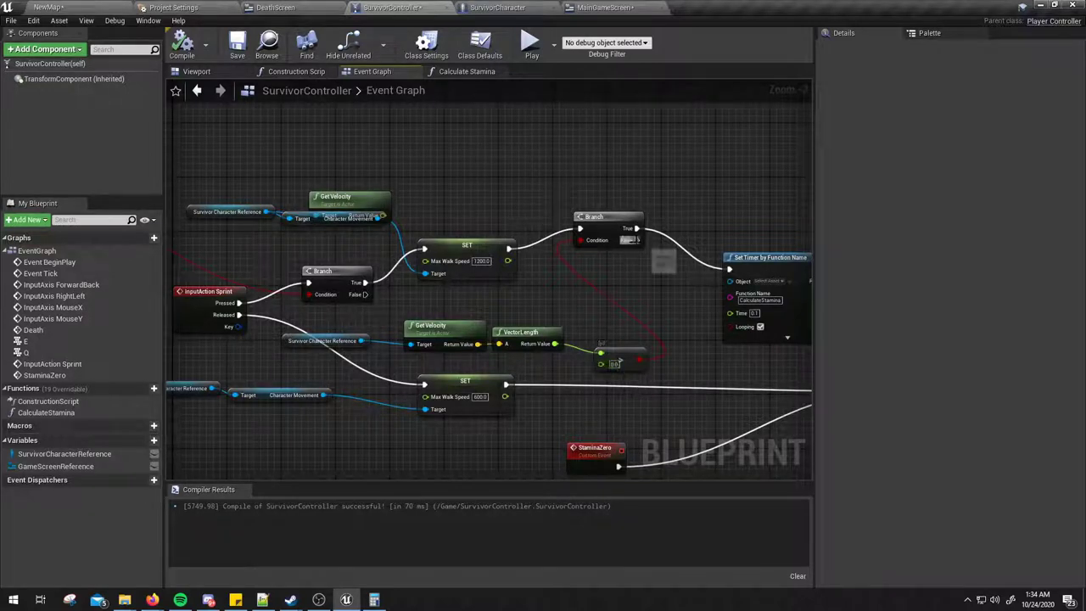
mouse_move(559, 262)
right_down()
mouse_move(598, 195)
mouse_move(441, 198)
right_up()
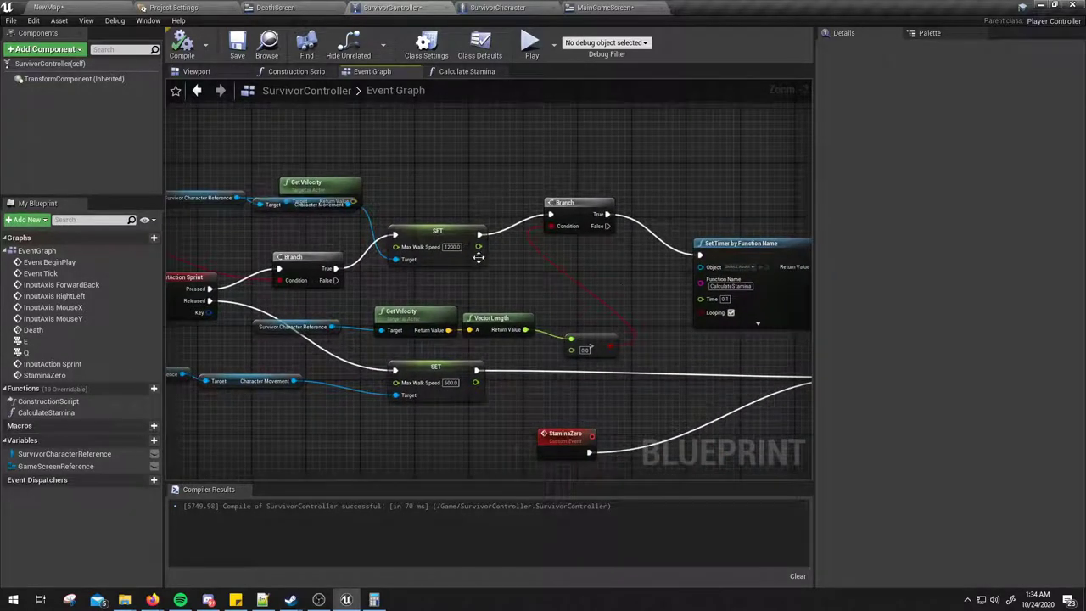
mouse_move(479, 257)
right_down()
mouse_move(642, 265)
mouse_move(664, 184)
right_up()
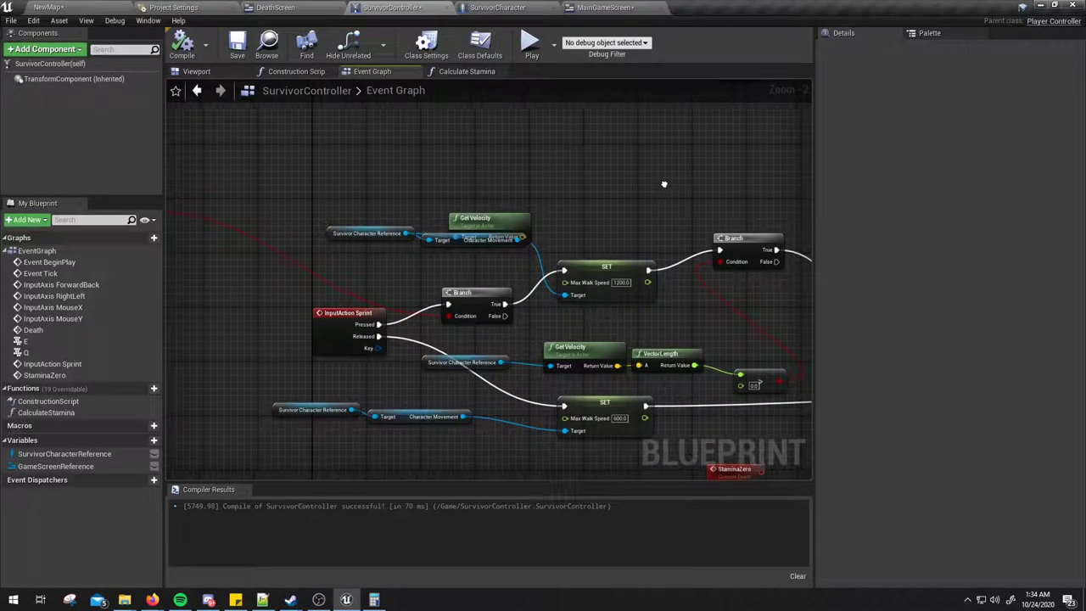
mouse_move(533, 294)
right_down()
mouse_move(591, 280)
mouse_move(629, 218)
right_up()
scroll(630, 218, down, 1)
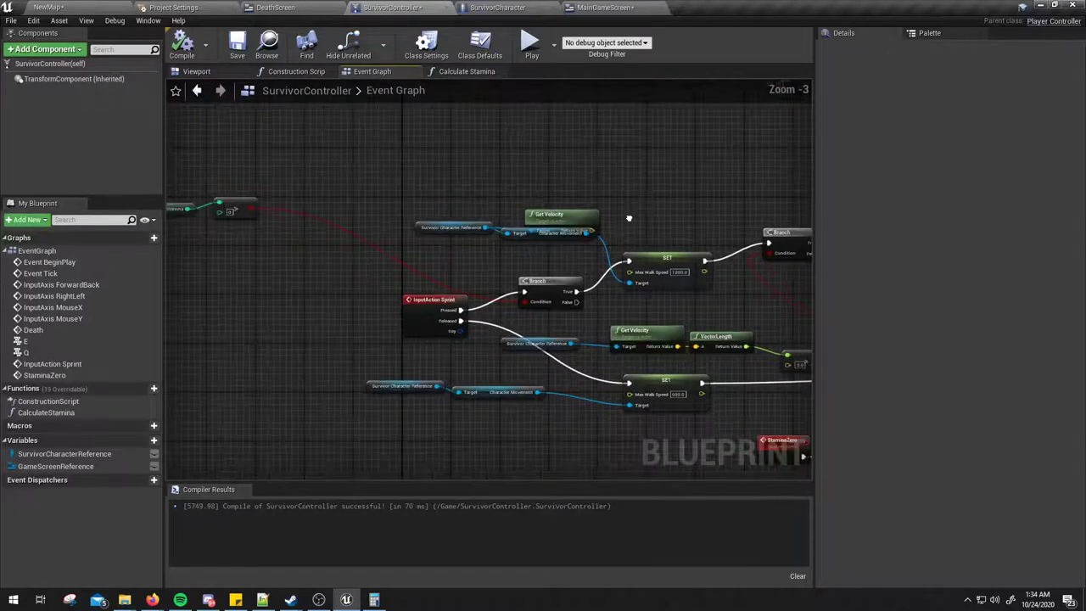
scroll(629, 218, up, 1)
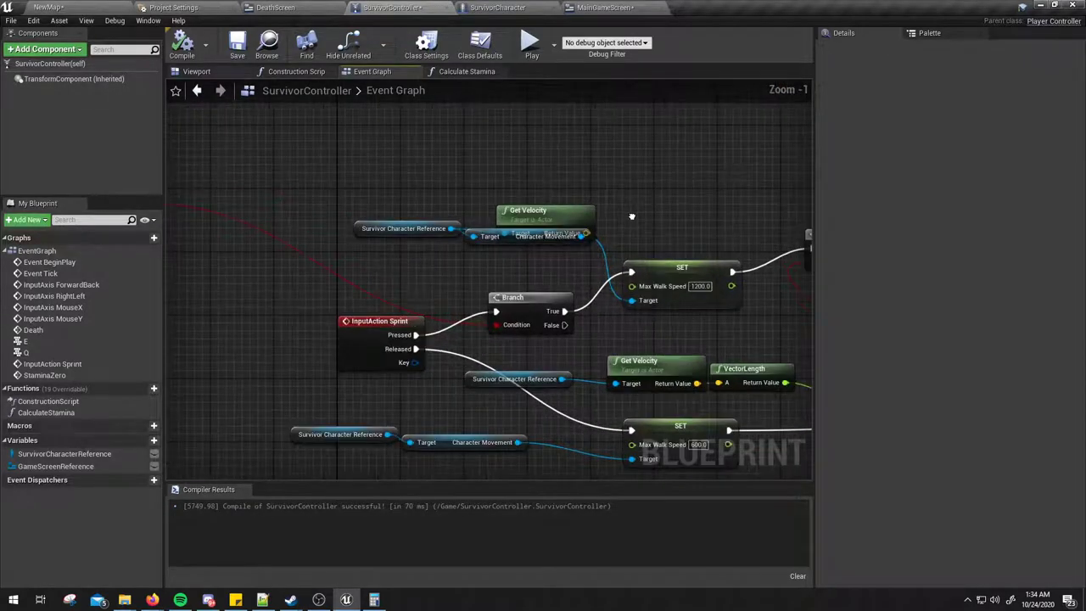
scroll(630, 218, down, 4)
scroll(471, 256, up, 3)
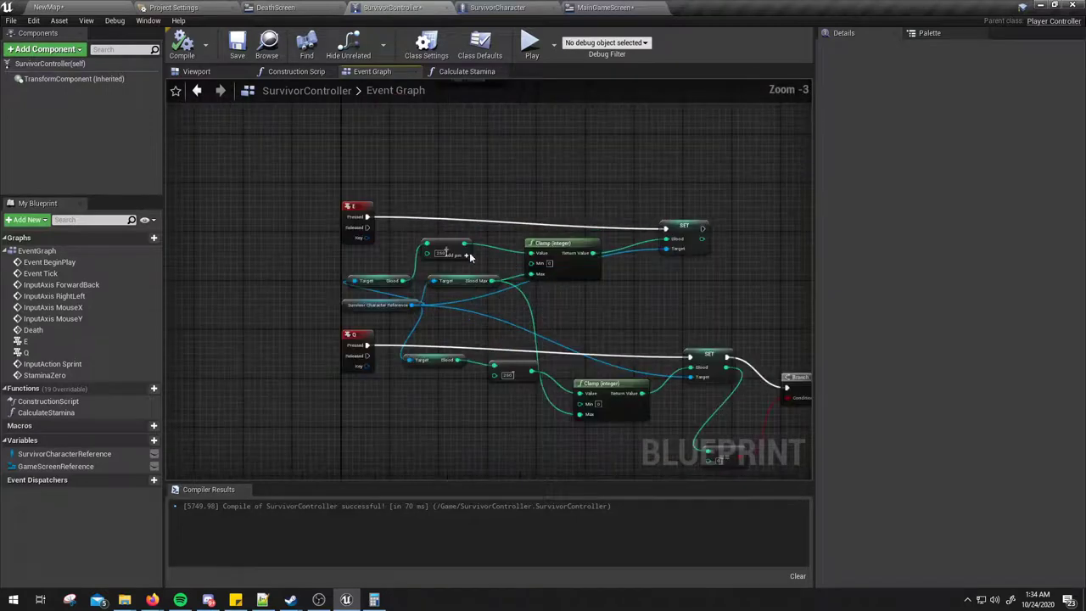
right_drag(682, 277, 686, 119)
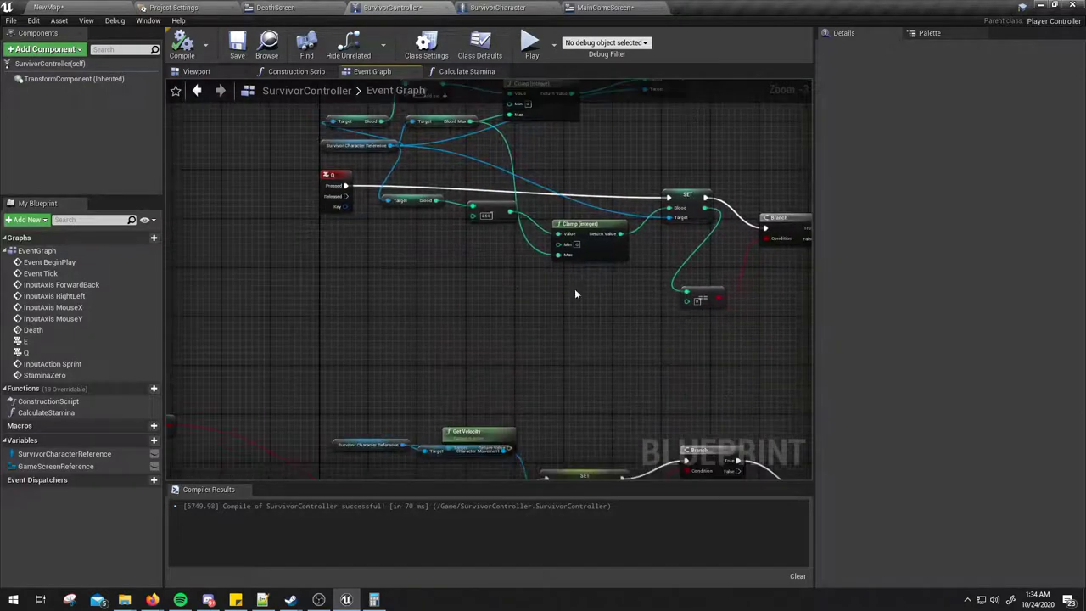
mouse_move(574, 289)
right_down()
mouse_move(413, 261)
mouse_move(379, 274)
mouse_move(201, 272)
right_up()
scroll(413, 261, up, 2)
scroll(379, 274, down, 1)
Select the velocity and stamina comparison nodes with their Branch and move them left of the Sprint event.
click(379, 274)
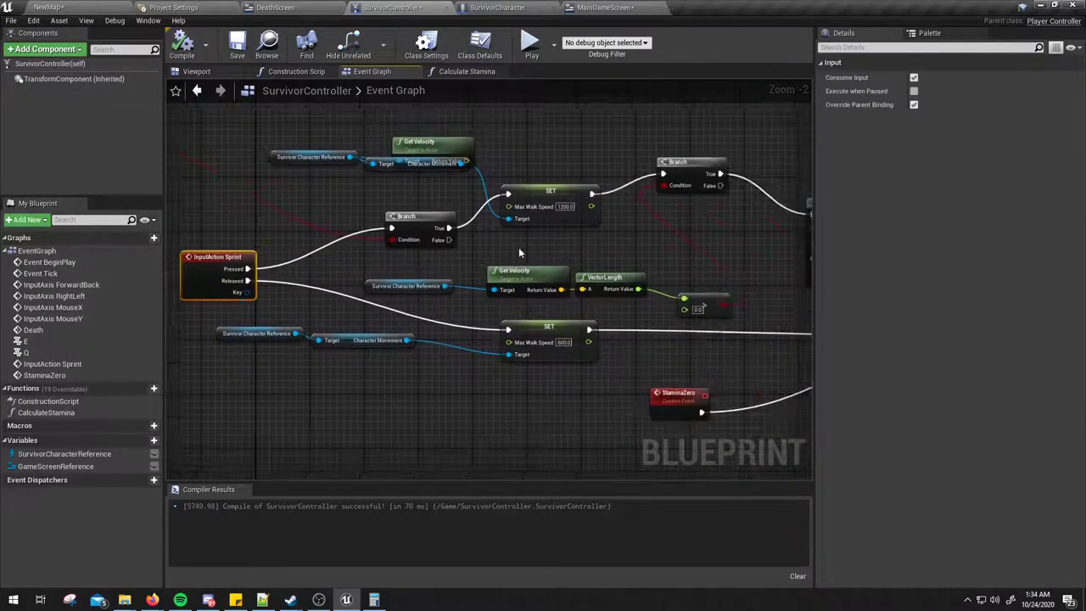
click(675, 163)
right_drag(710, 222, 746, 229)
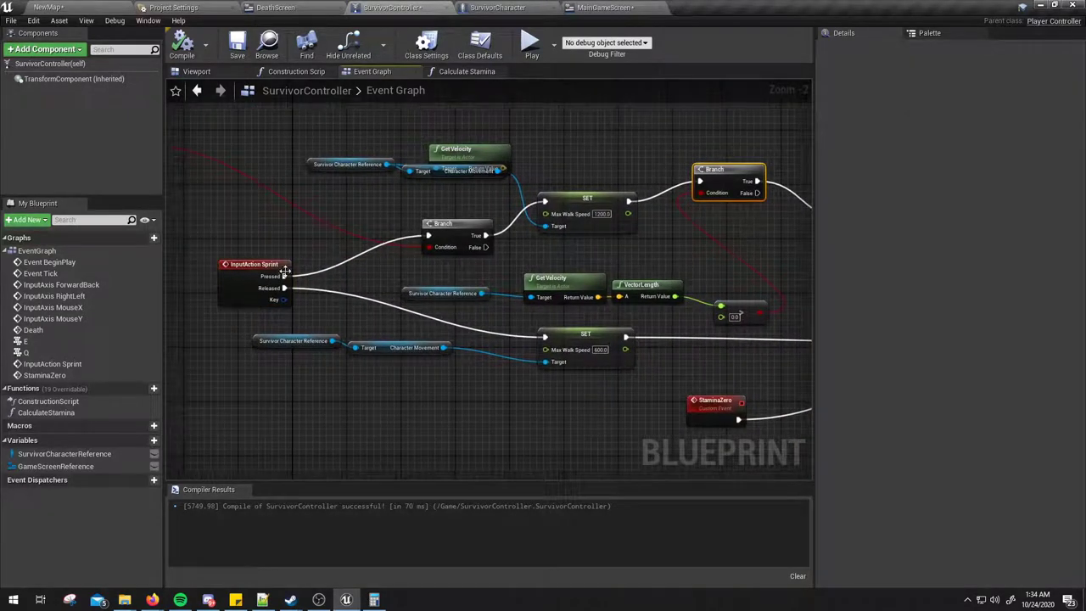
drag(462, 274, 733, 321)
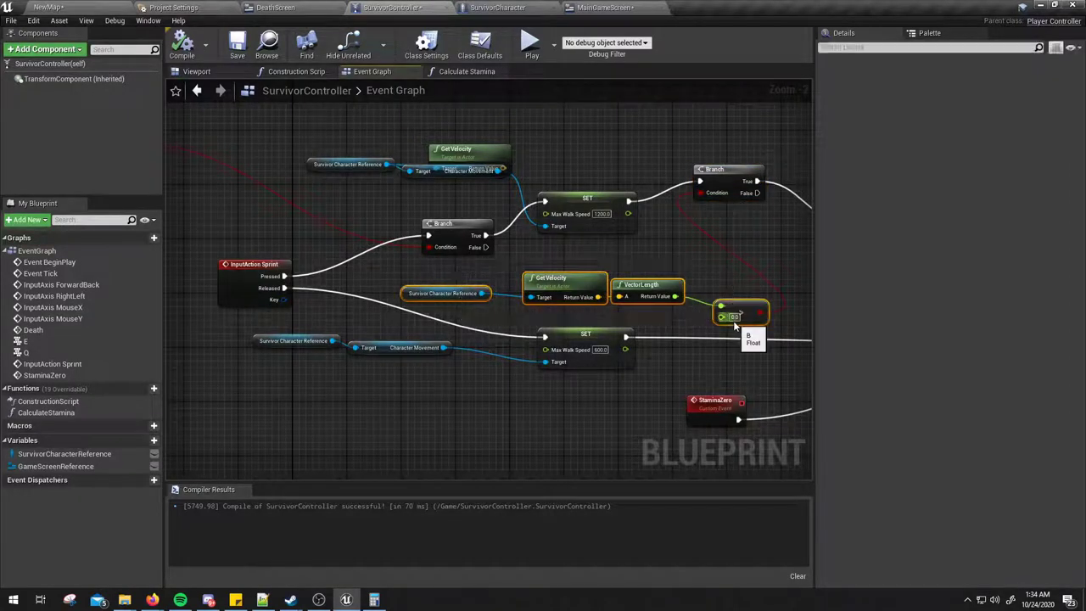
ctrl+click(723, 180)
key(Delete)
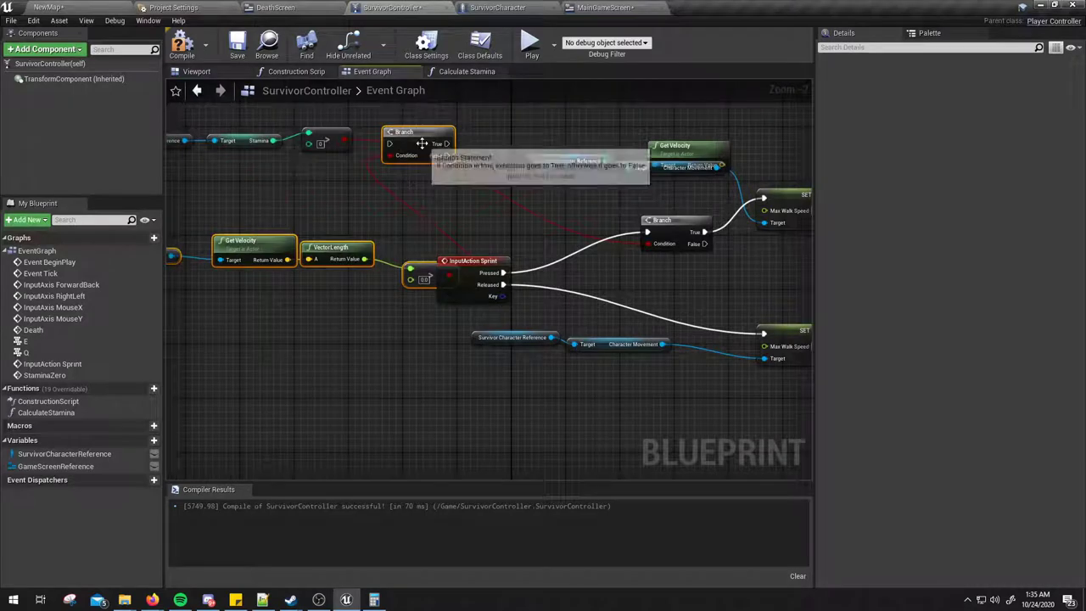
mouse_move(407, 139)
mouse_down()
mouse_move(318, 152)
mouse_move(560, 240)
mouse_move(593, 240)
mouse_up()
Route Sprint Pressed into the first Branch, chain it into the second Branch, and compile.
click(380, 216)
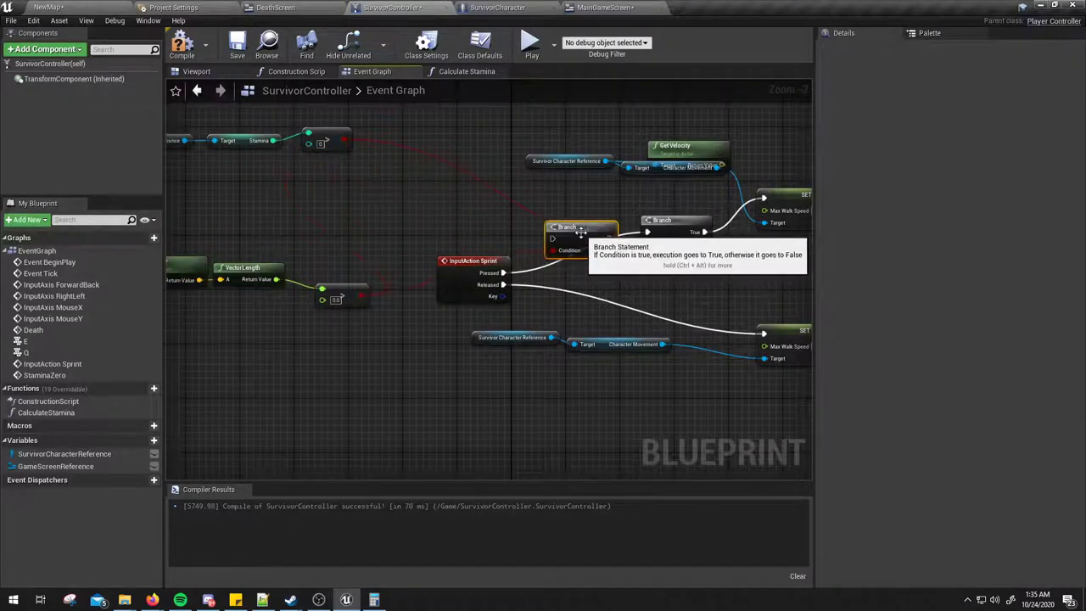
mouse_move(503, 272)
mouse_down()
mouse_move(552, 239)
mouse_move(657, 237)
mouse_move(647, 233)
mouse_up()
drag(568, 227, 548, 214)
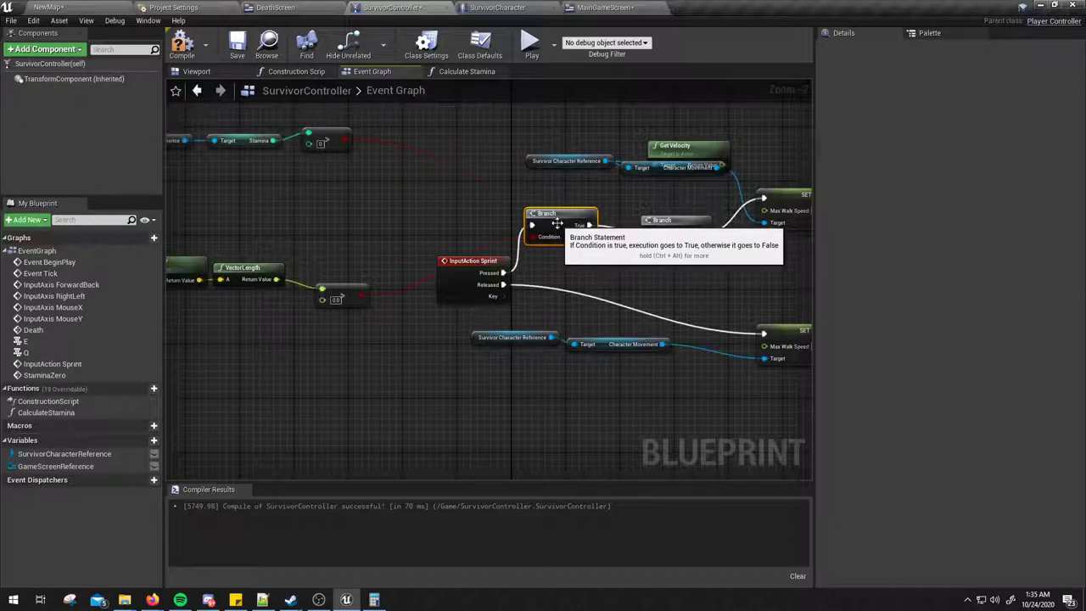
drag(337, 298, 333, 249)
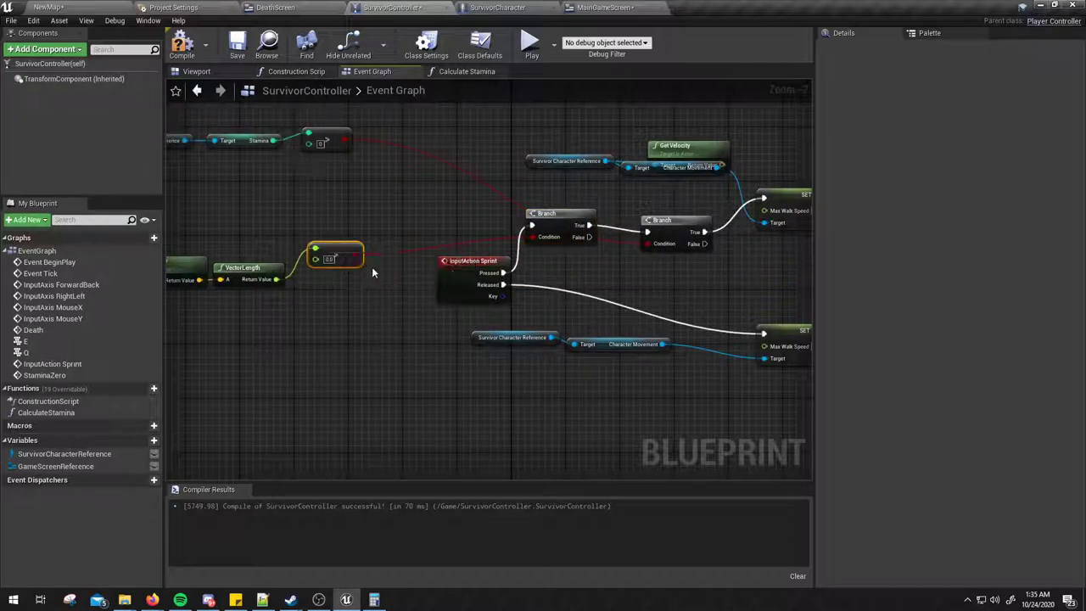
right_drag(375, 277, 603, 268)
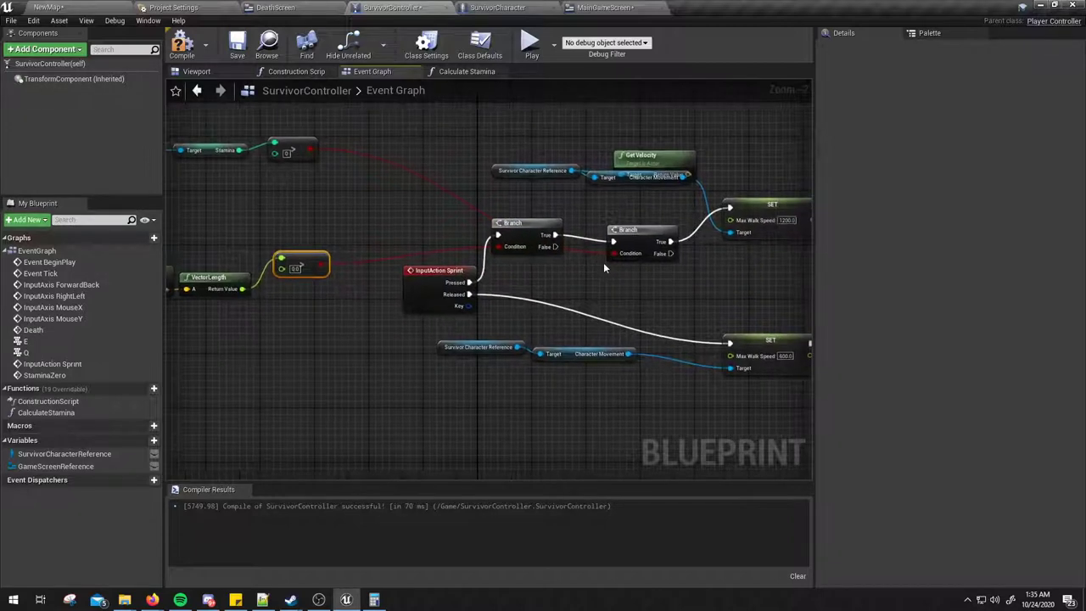
click(180, 45)
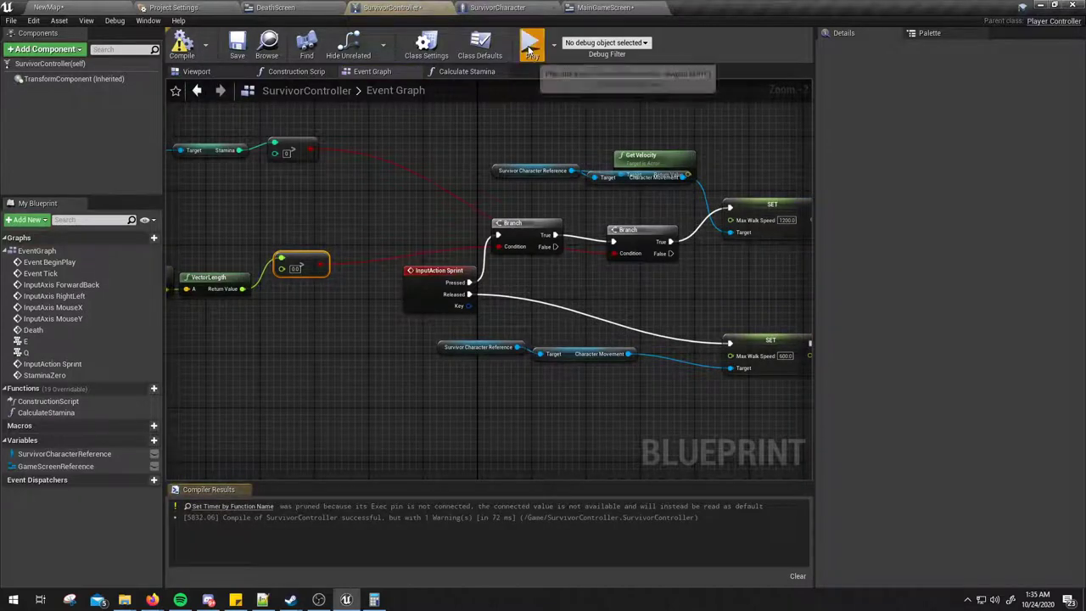
click(530, 42)
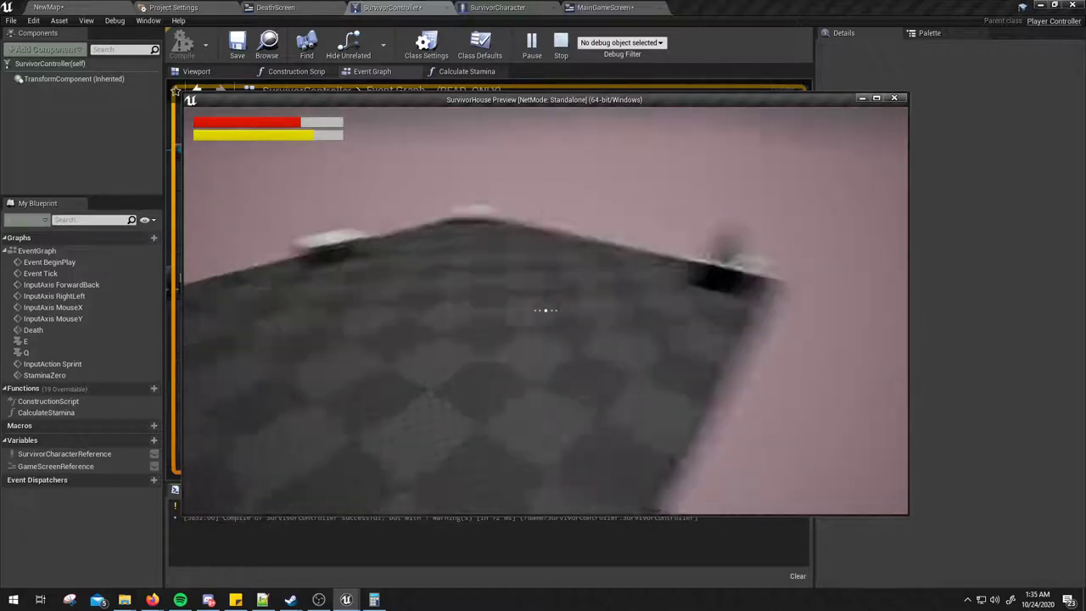
key(Escape)
Delete the unused extra Get Velocity node near the Branch nodes.
right_drag(386, 310, 481, 316)
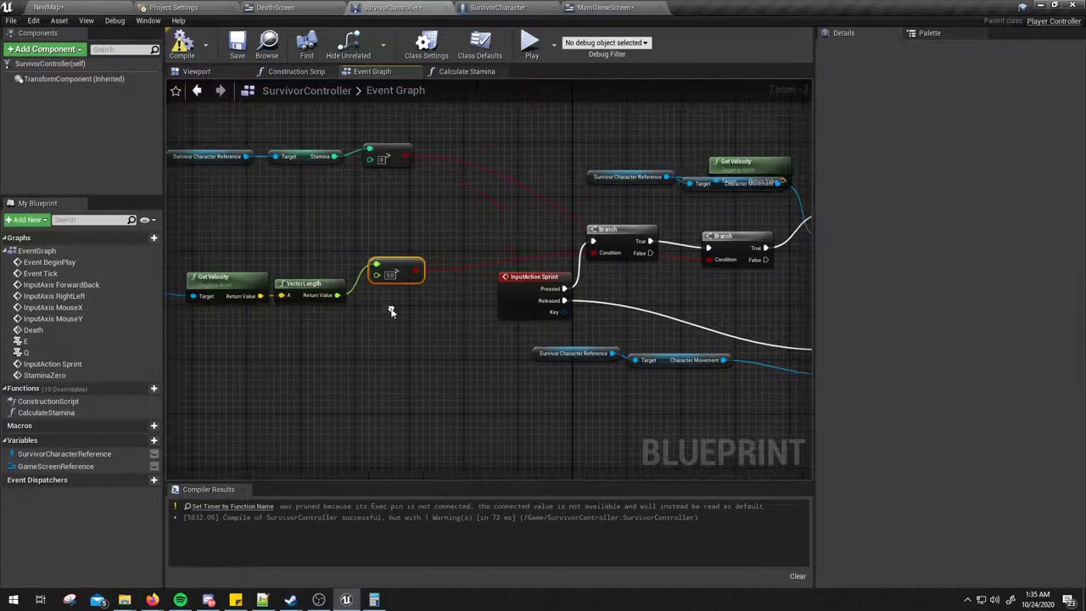
right_drag(617, 269, 509, 266)
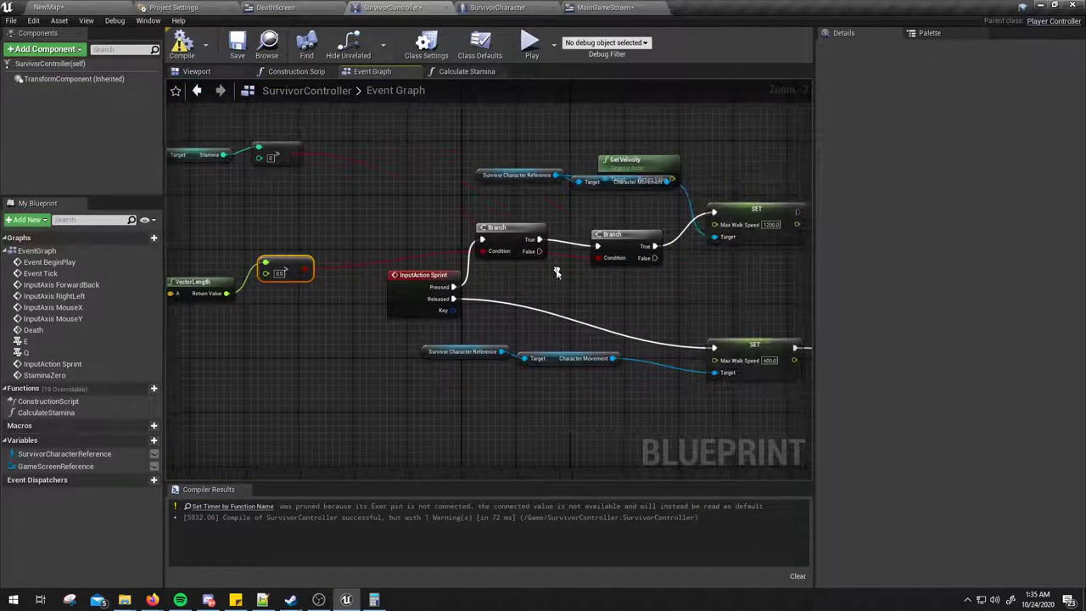
click(636, 224)
click(515, 238)
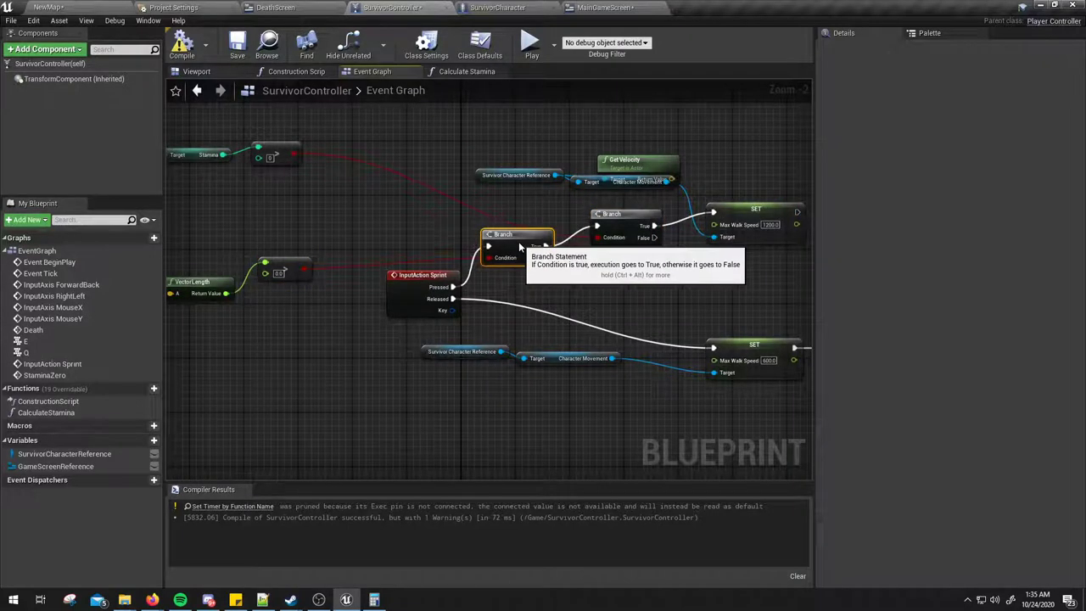
right_drag(515, 238, 615, 249)
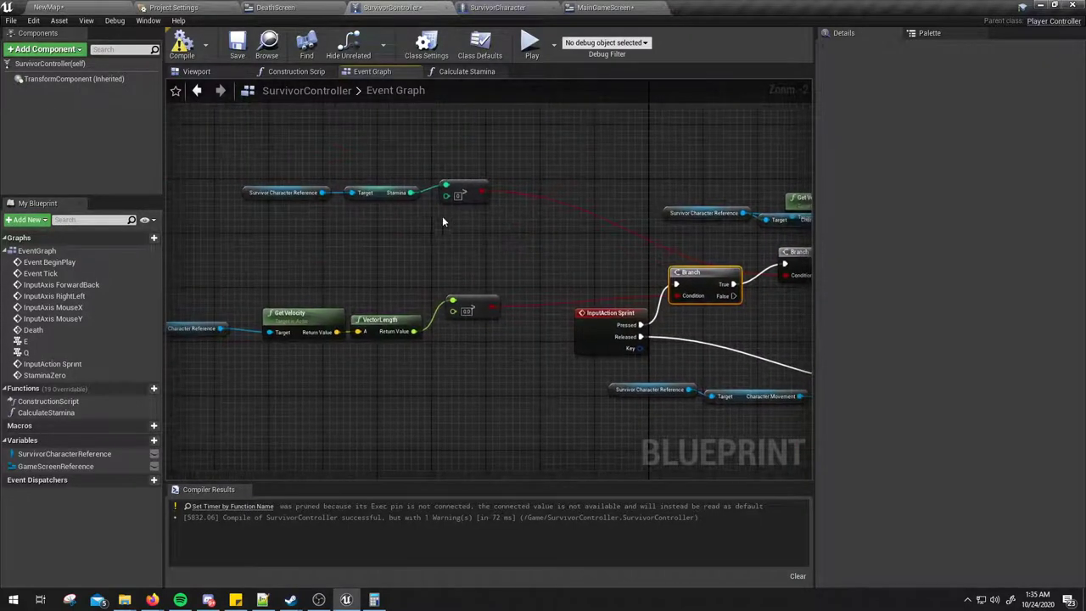
right_drag(455, 223, 314, 226)
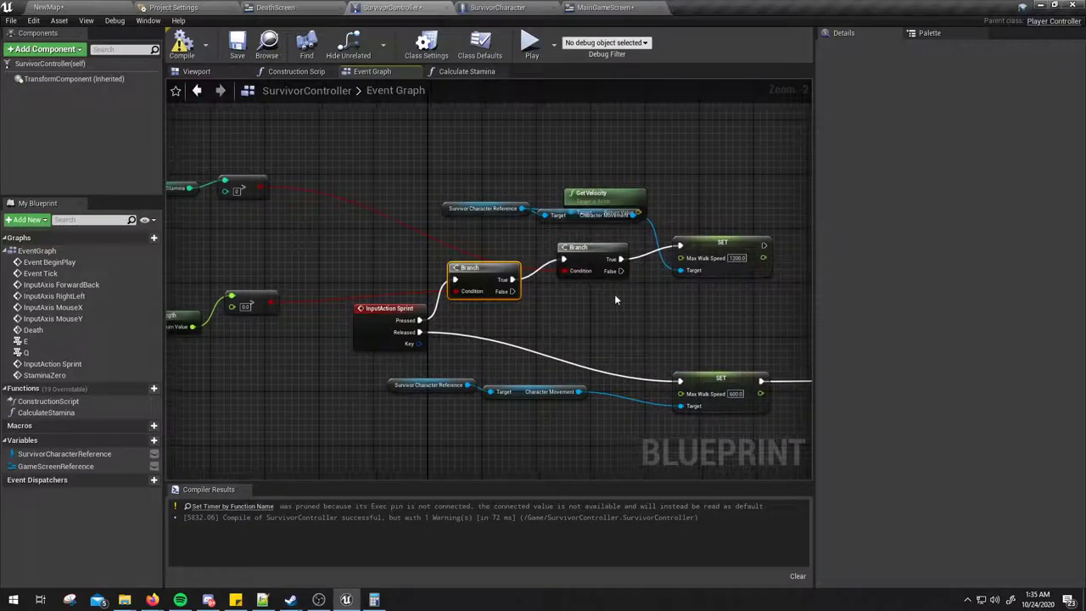
right_drag(614, 294, 566, 282)
drag(573, 186, 577, 162)
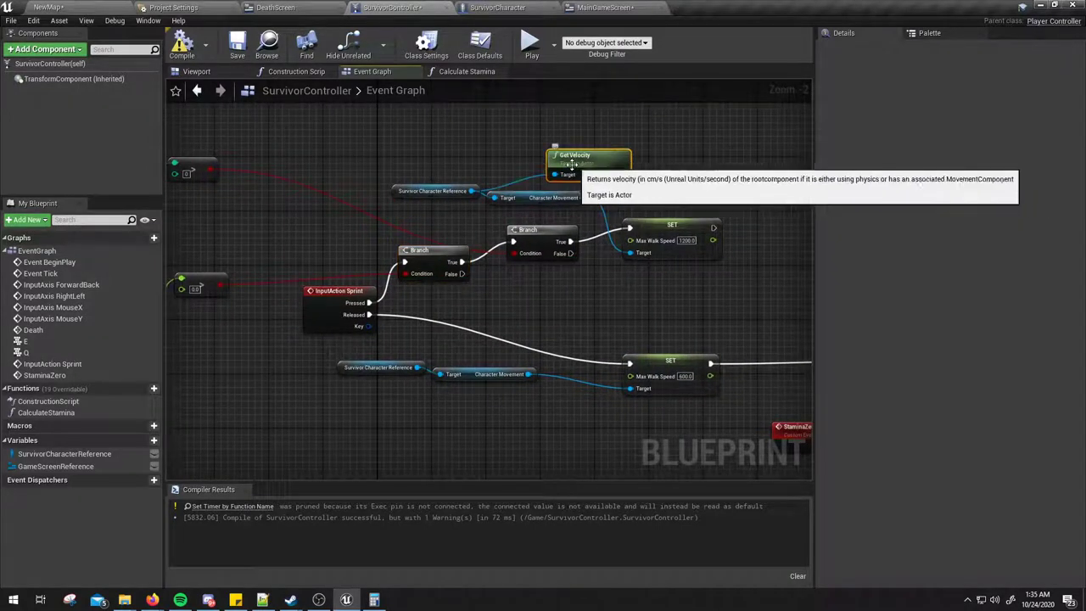
key(Delete)
Connect the 1200 speed SET to Set Timer by Function Name and recompile.
right_drag(665, 185, 505, 185)
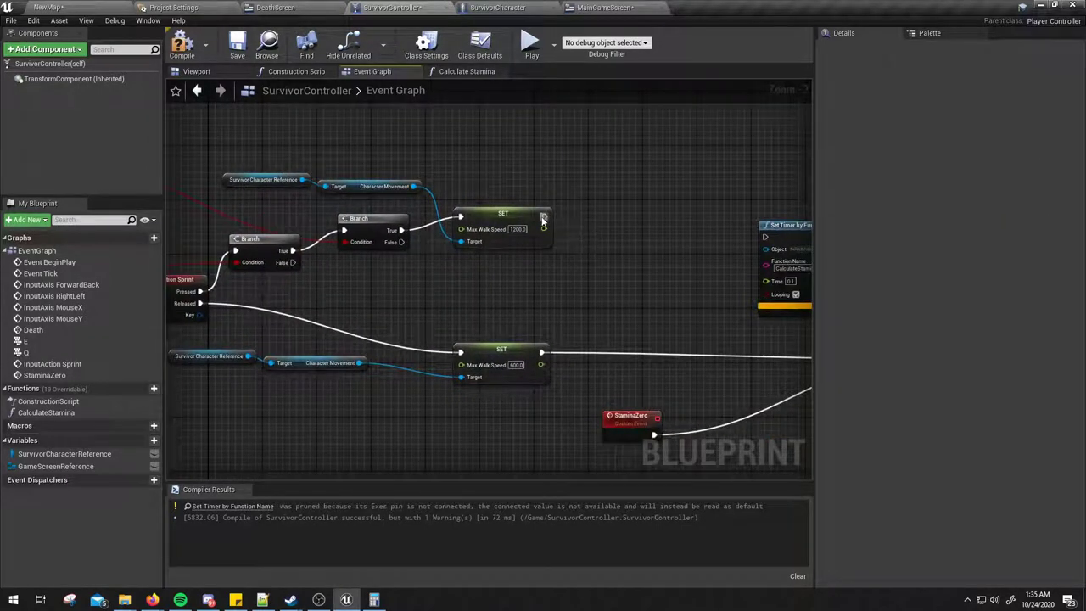
drag(543, 219, 765, 236)
click(191, 57)
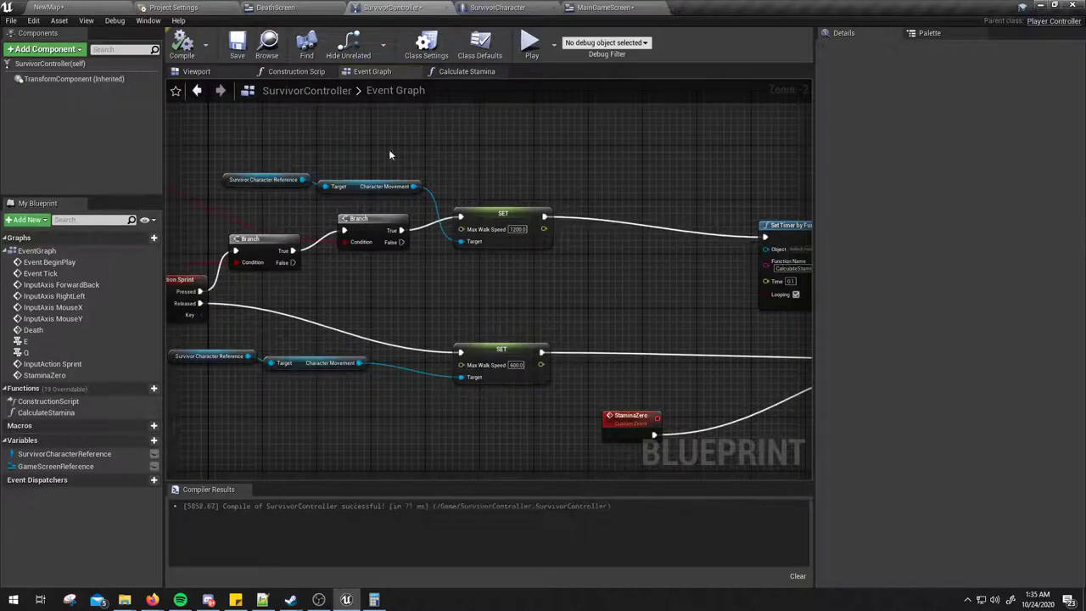
scroll(654, 222, down, 3)
mouse_move(362, 214)
right_down()
mouse_move(481, 232)
mouse_move(515, 293)
right_up()
click(529, 42)
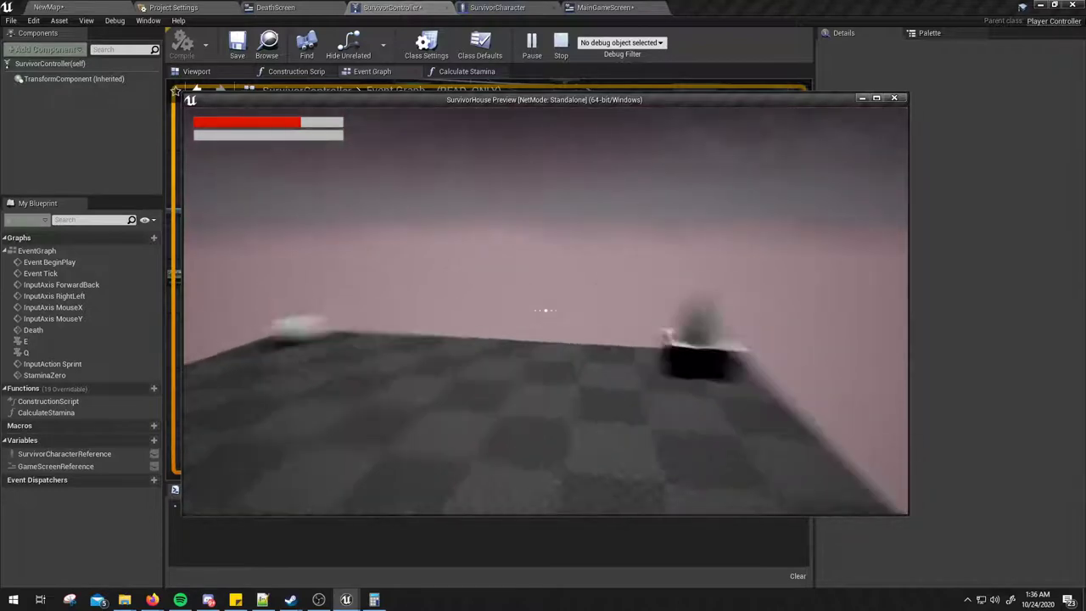
key(Escape)
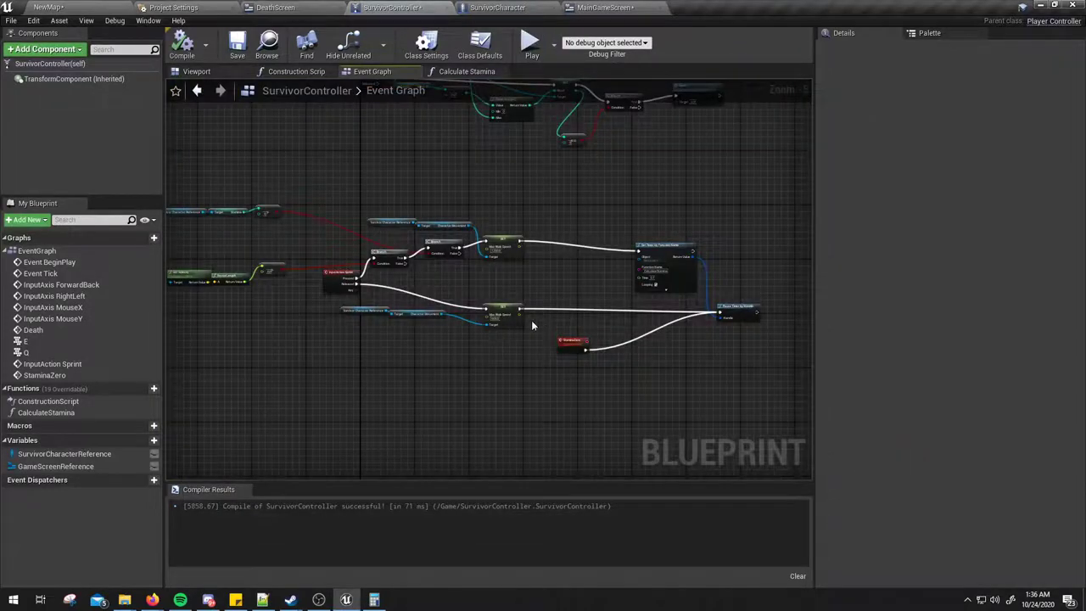
Pan and zoom through the Sprint Branches, Set Timer, StaminaZero and Pause Timer by Handle nodes.
scroll(448, 279, up, 1)
scroll(492, 296, up, 1)
scroll(585, 314, up, 1)
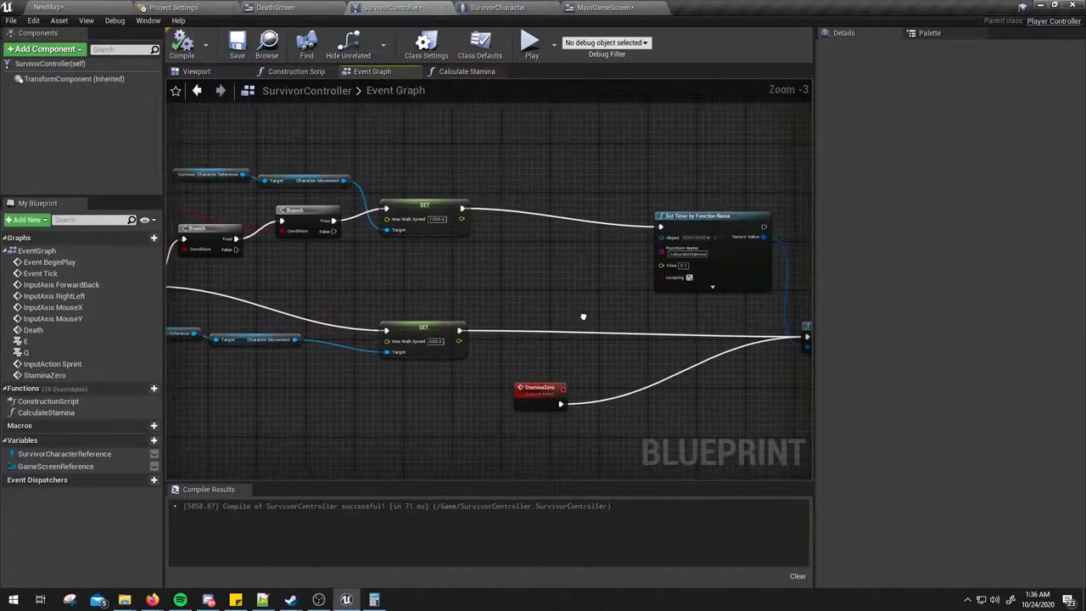
scroll(508, 314, down, 1)
right_drag(507, 314, 589, 286)
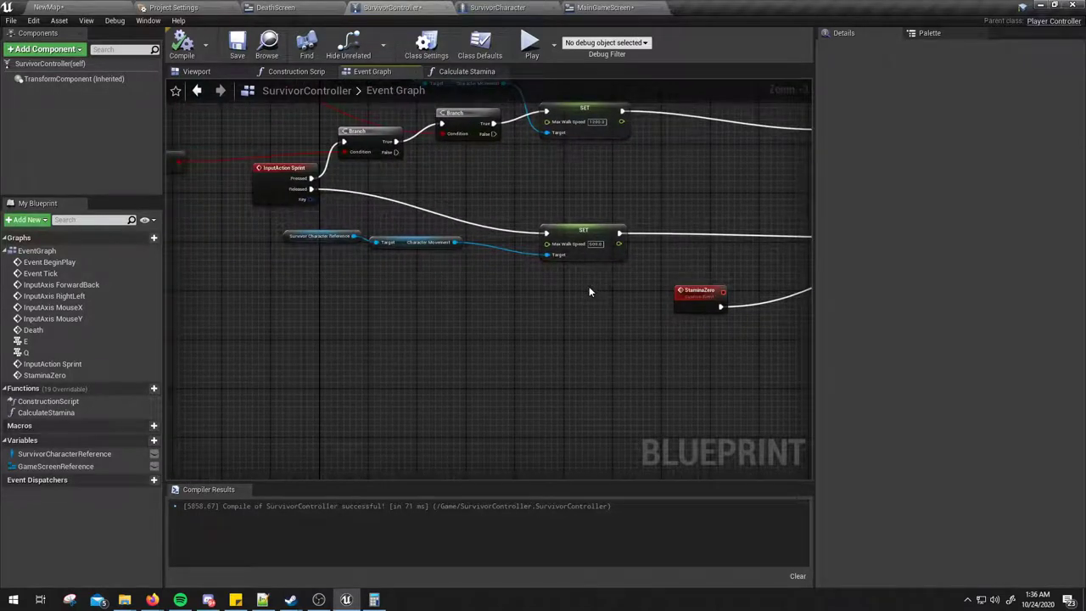
scroll(589, 286, up, 1)
right_drag(297, 286, 182, 65)
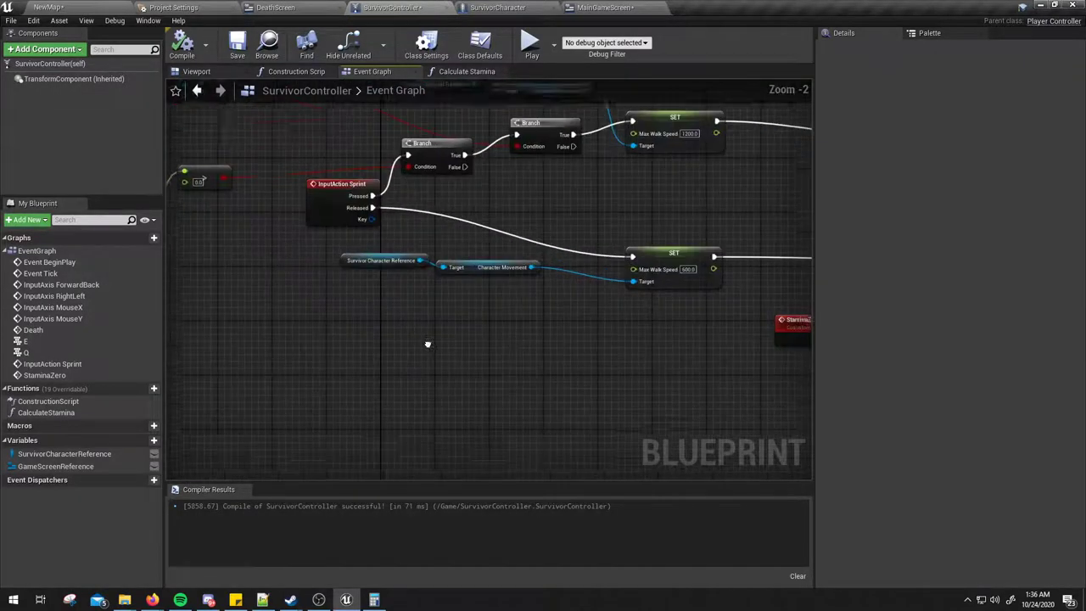
right_drag(366, 219, 665, 214)
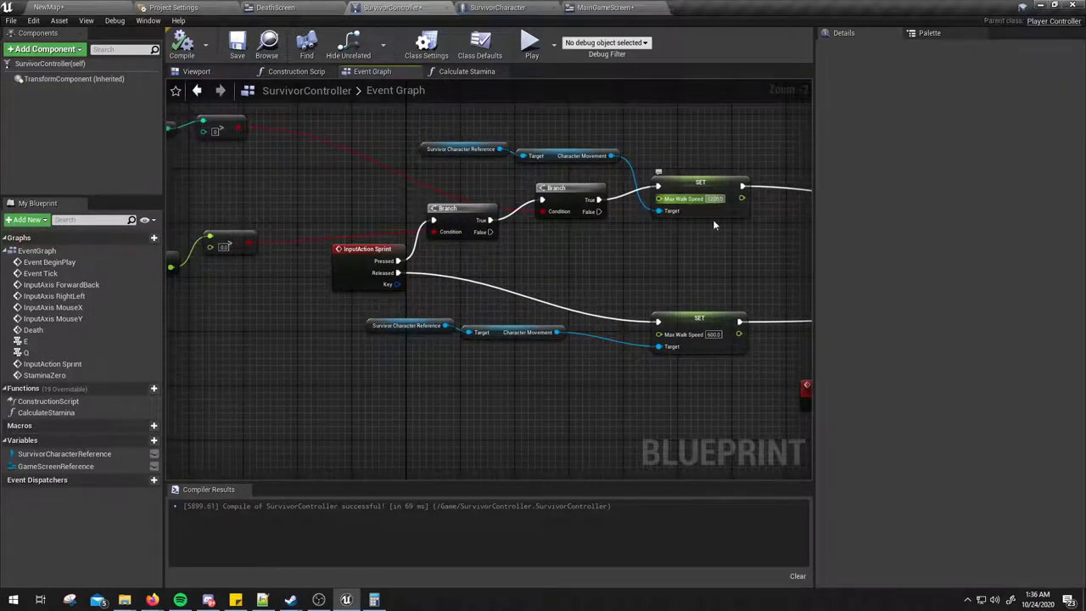
right_drag(714, 225, 721, 261)
mouse_move(572, 251)
right_down()
mouse_move(538, 228)
mouse_move(260, 221)
right_up()
right_drag(625, 235, 573, 251)
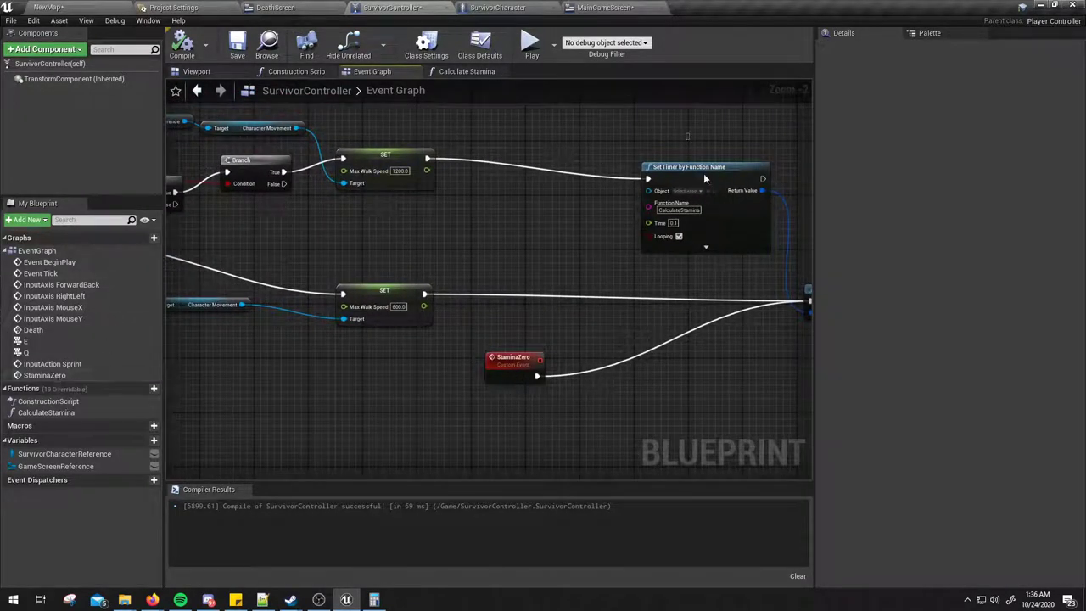
mouse_move(731, 271)
right_down()
mouse_move(596, 272)
mouse_move(598, 253)
right_up()
scroll(376, 224, down, 2)
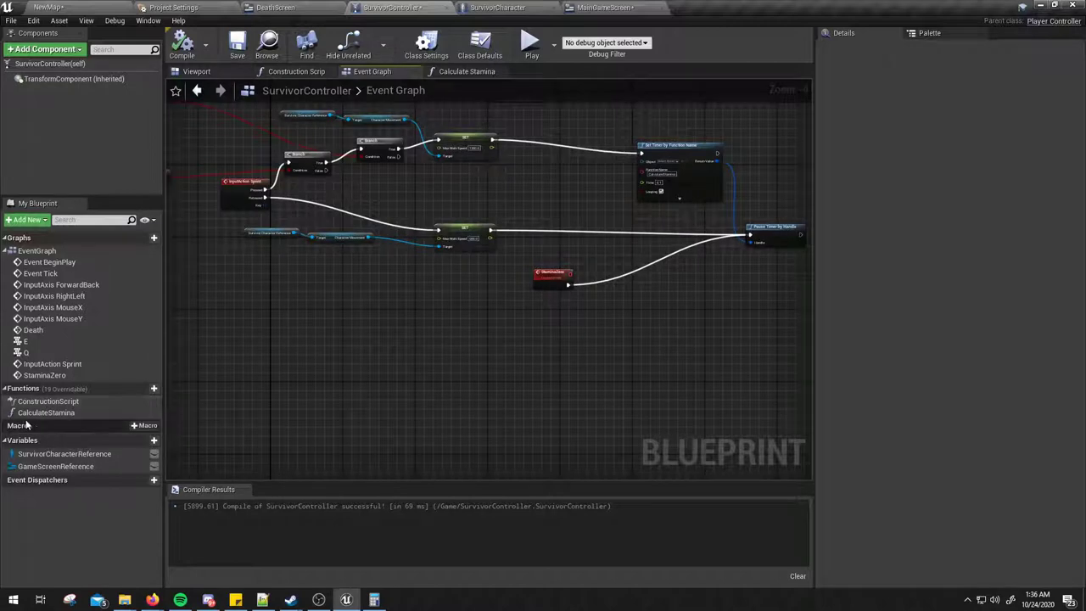
Add a new function named StaminaGain and compile the Blueprint.
click(145, 388)
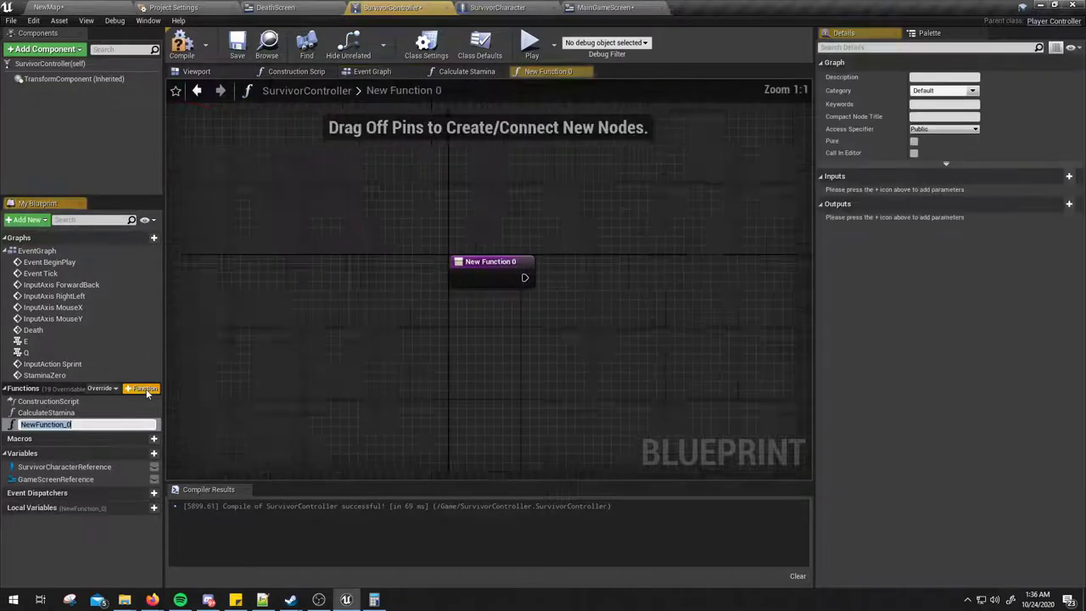
text(Staim)
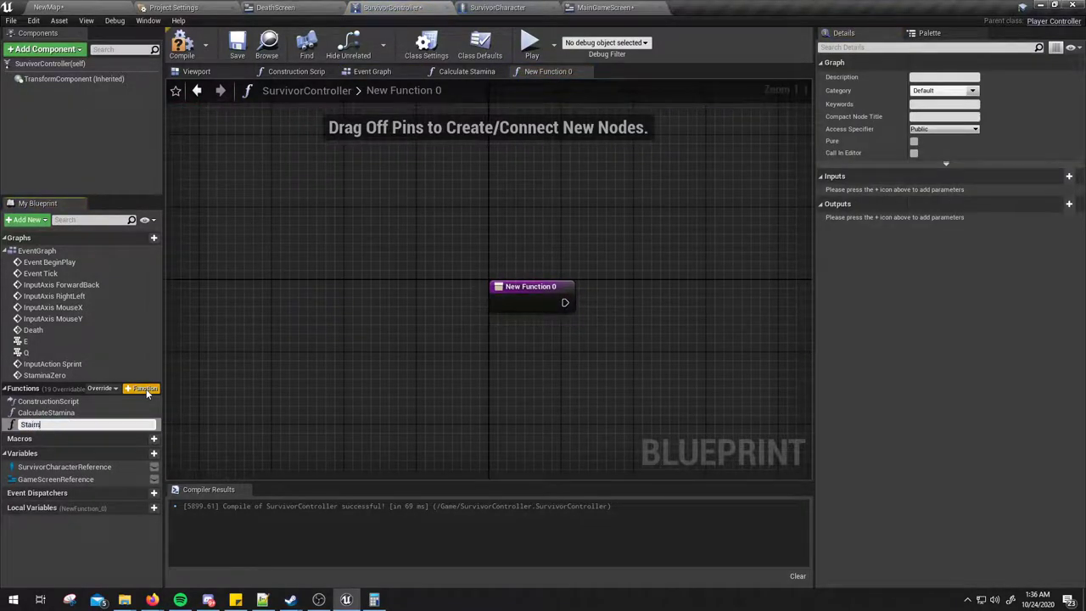
key(BackSpace)
text(minaG)
text(ain)
key(Return)
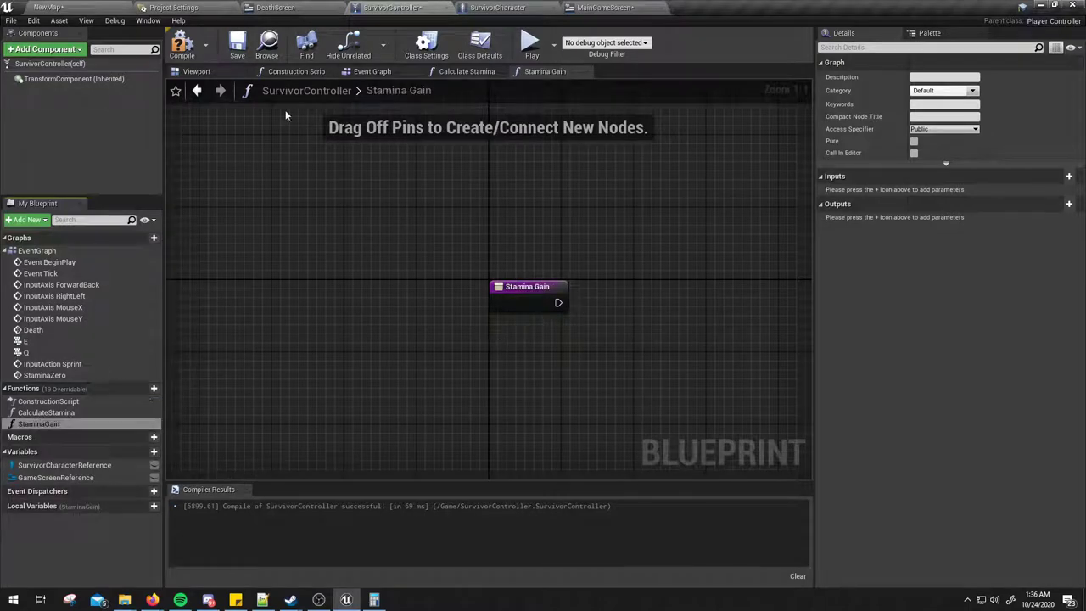
click(185, 41)
click(189, 36)
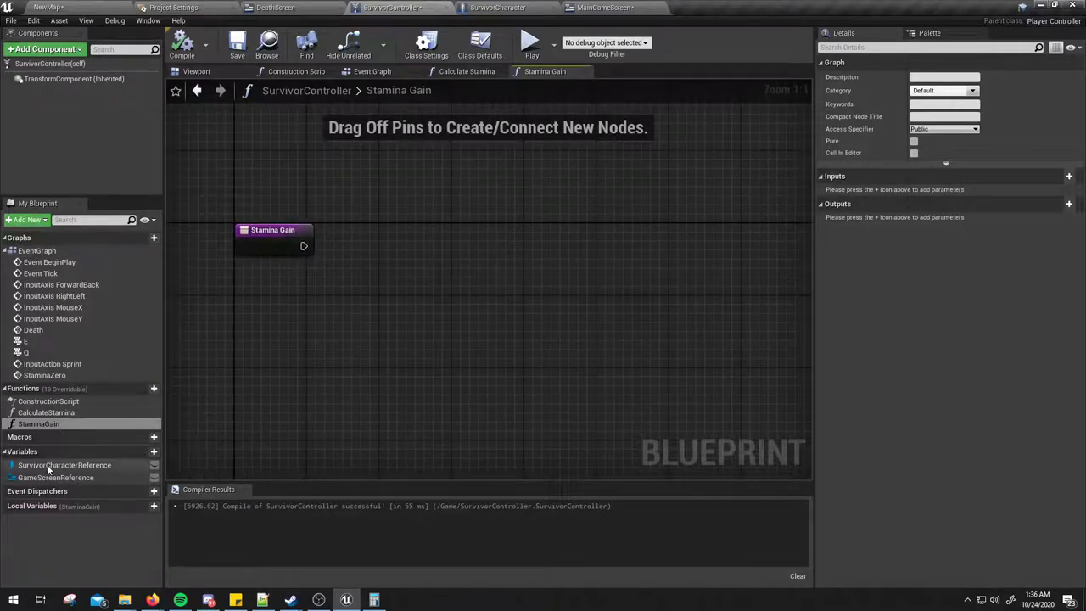
Place a Survivor Character Reference getter and add Get Stamina from it.
drag(49, 469, 255, 170)
drag(348, 169, 449, 243)
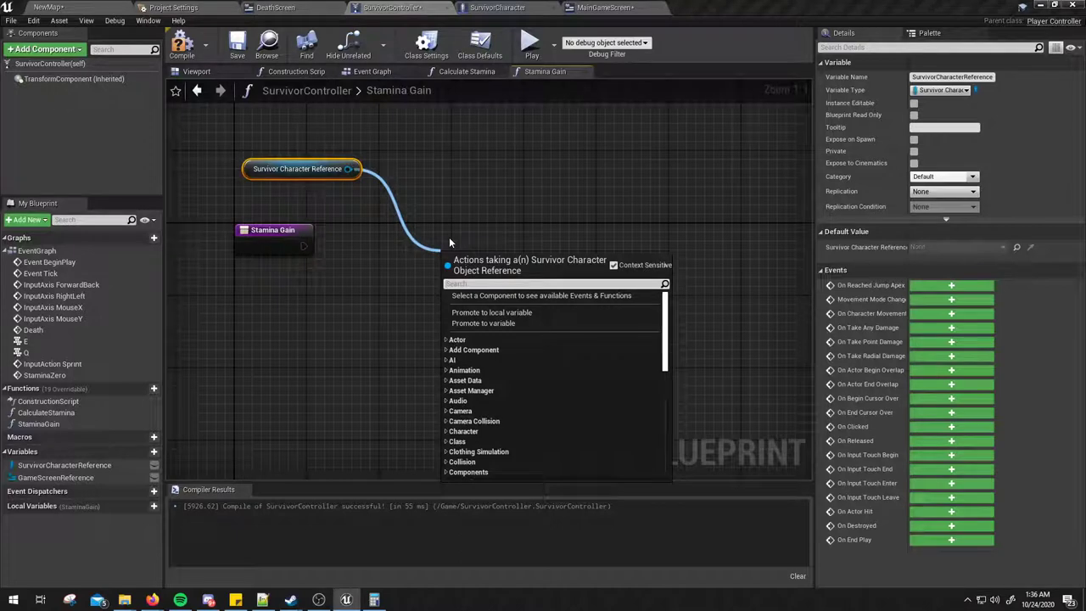
text(get sta)
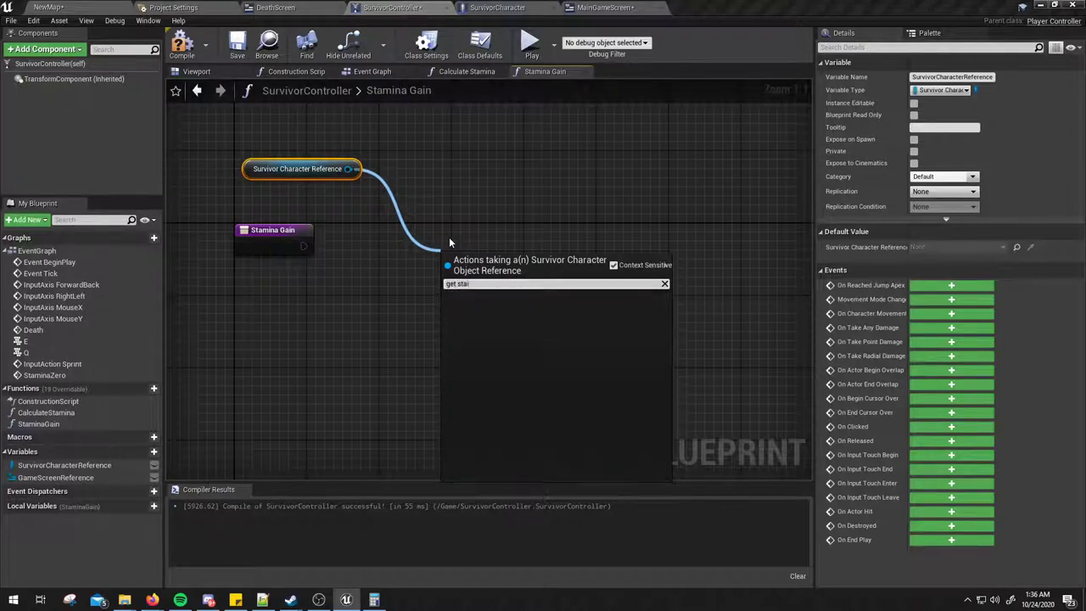
text(m)
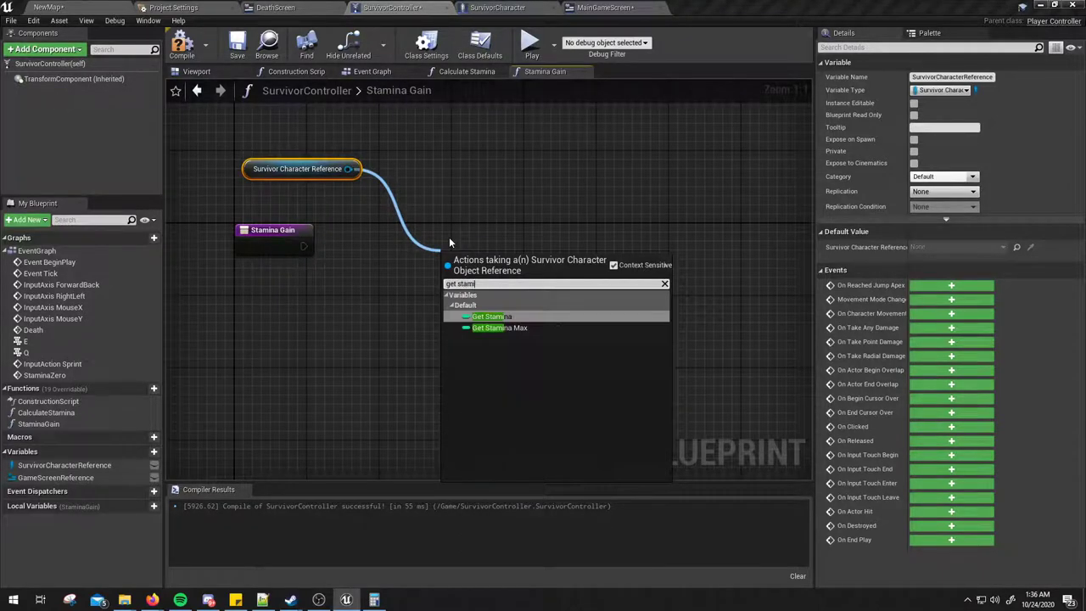
key(Return)
Add an integer + integer node fed by Stamina and arrange the nodes.
drag(531, 258, 560, 350)
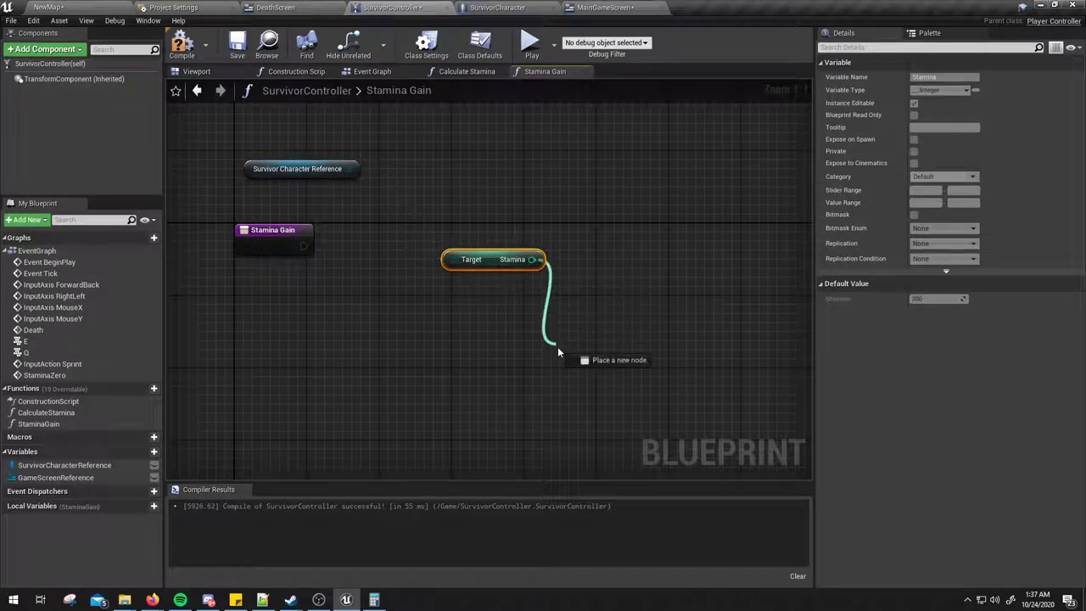
text(+)
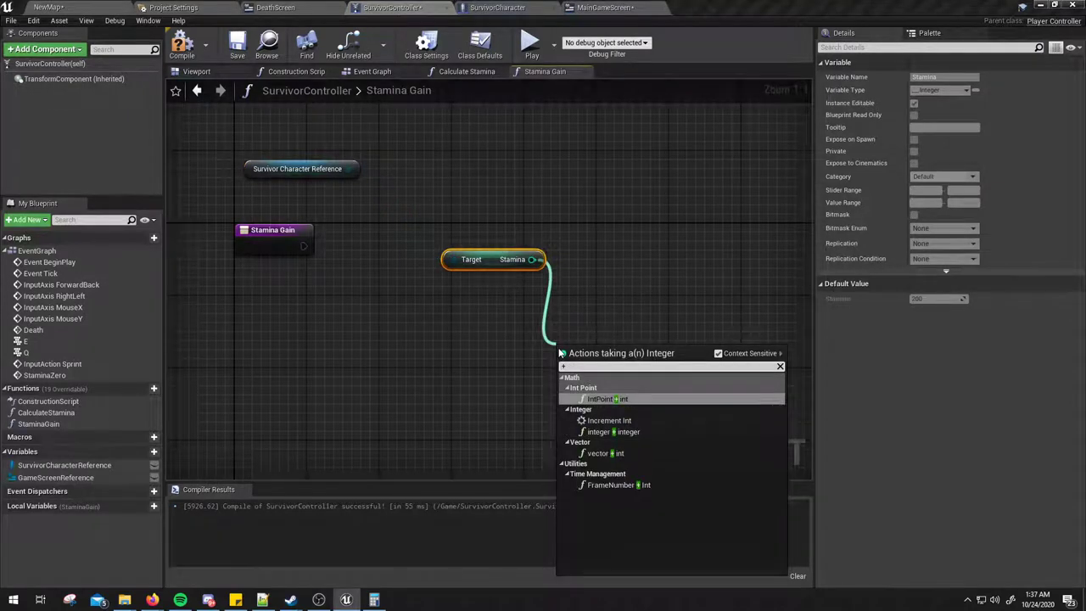
key(Down)
key(Down)
key(Down)
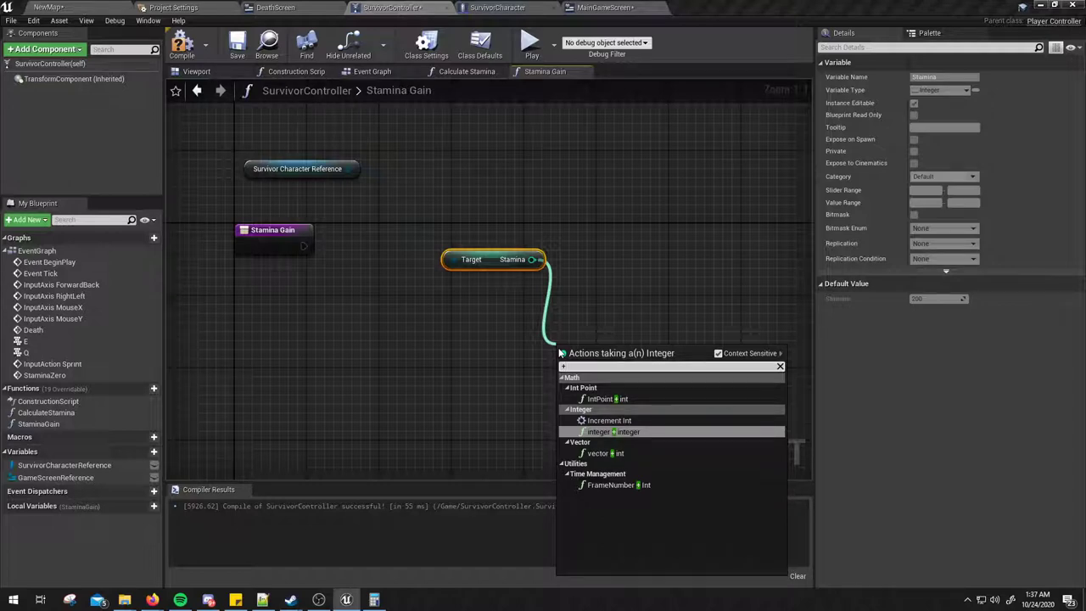
key(Return)
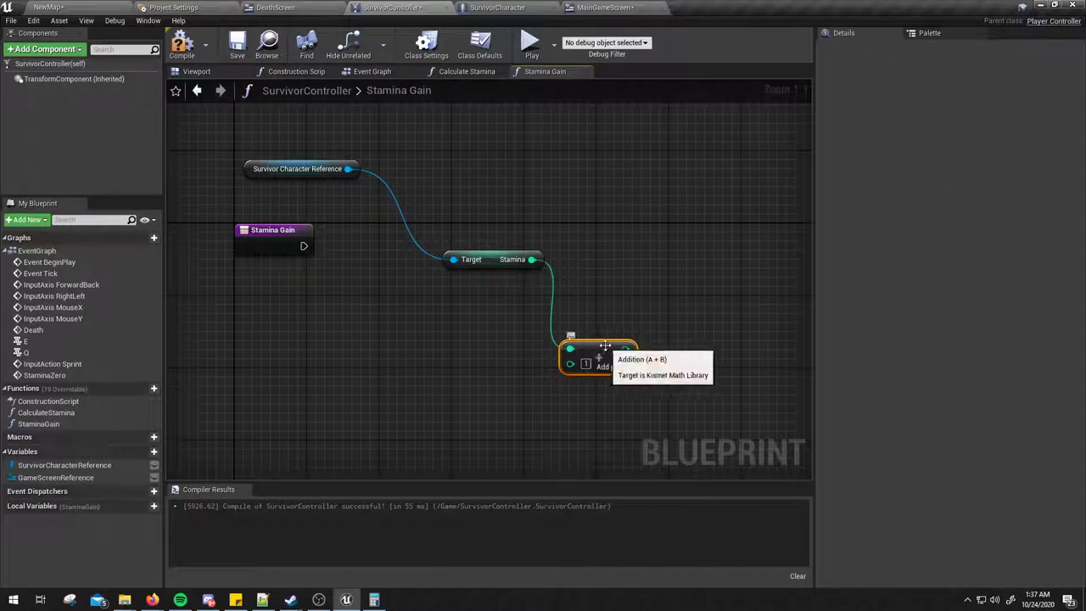
drag(592, 354, 594, 258)
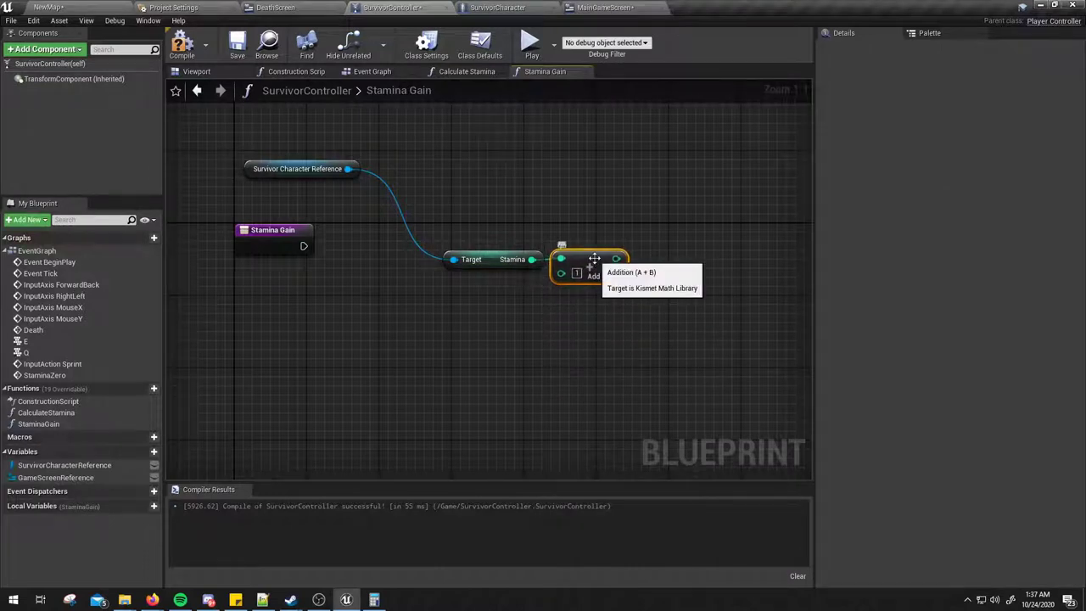
drag(393, 276, 599, 321)
drag(590, 270, 471, 314)
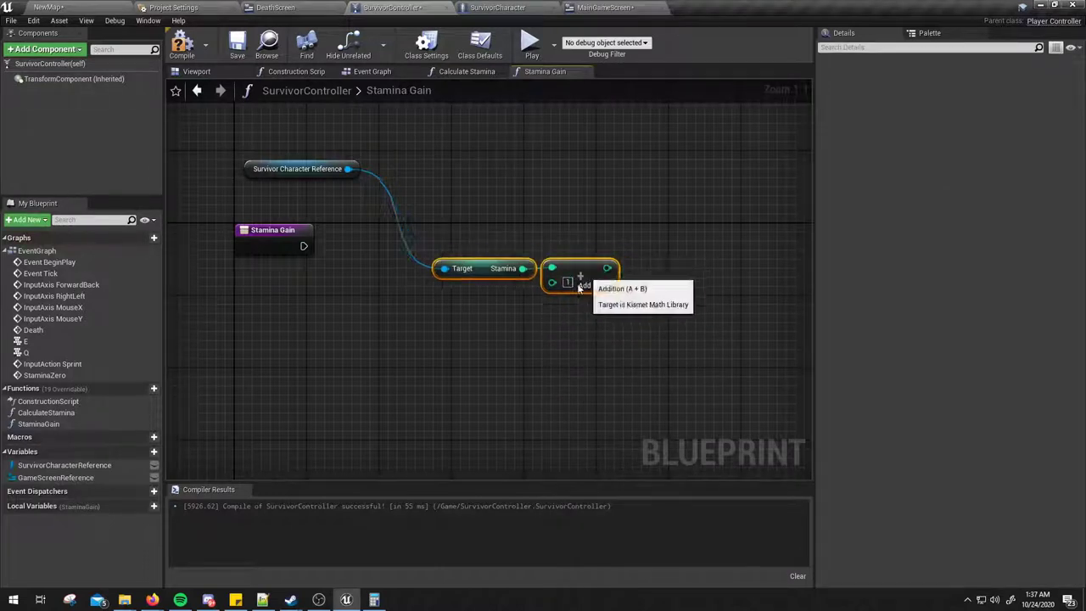
click(323, 261)
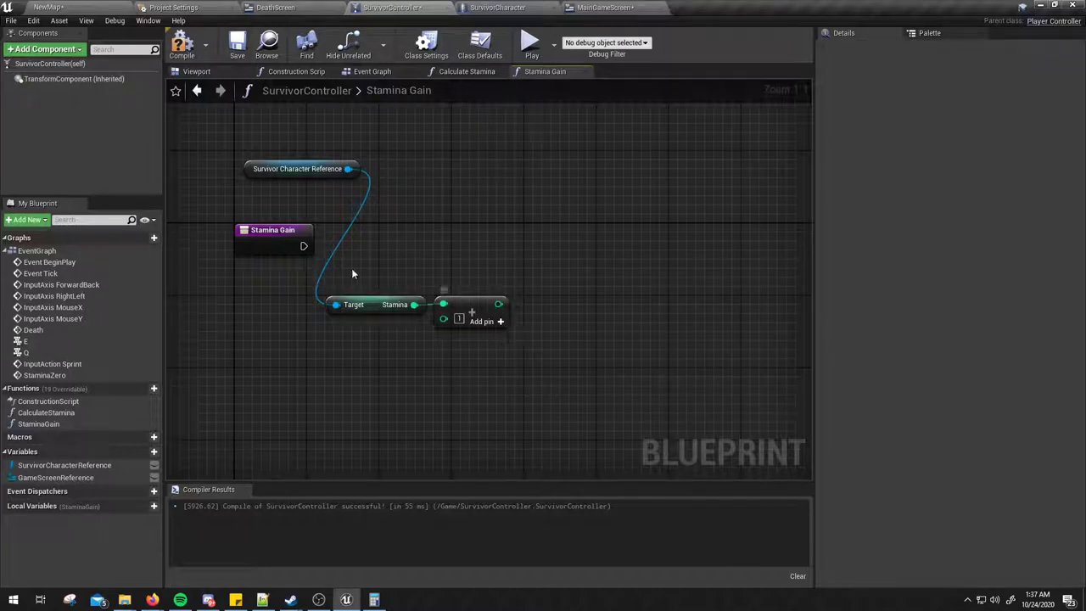
Add a SET Stamina node on the reference, fed by a Clamp (integer) node.
drag(355, 167, 479, 214)
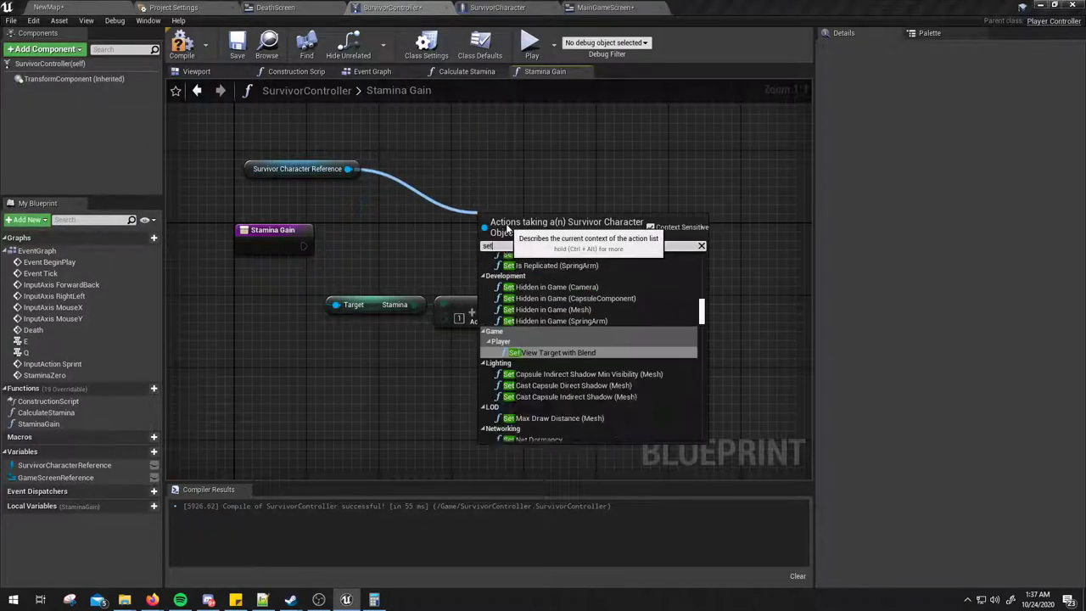
text(set stamina)
key(Return)
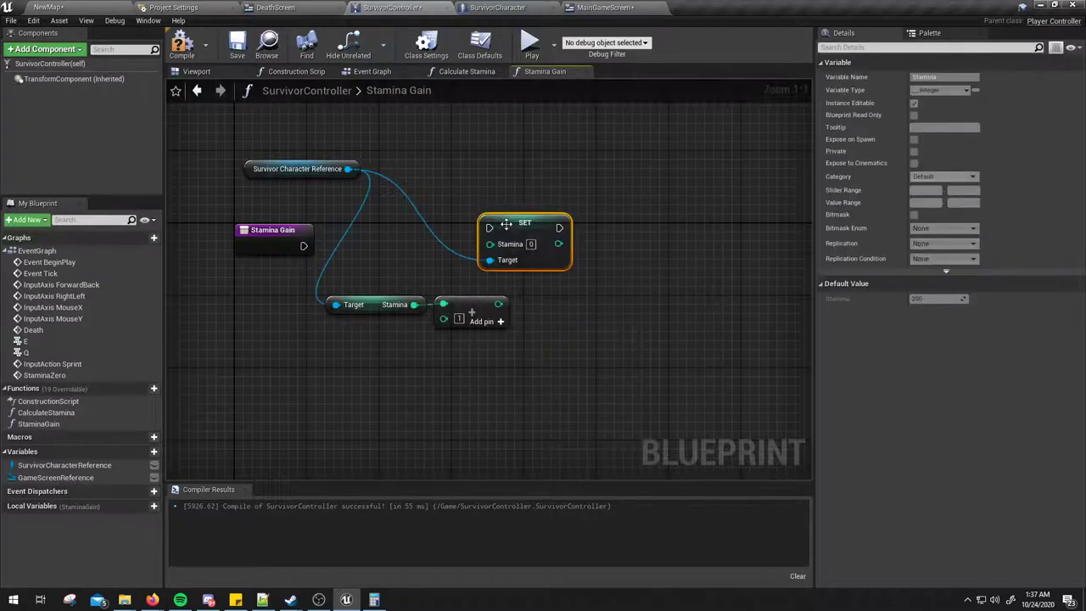
mouse_move(505, 223)
mouse_down()
mouse_move(760, 241)
mouse_move(651, 307)
mouse_up()
text(c)
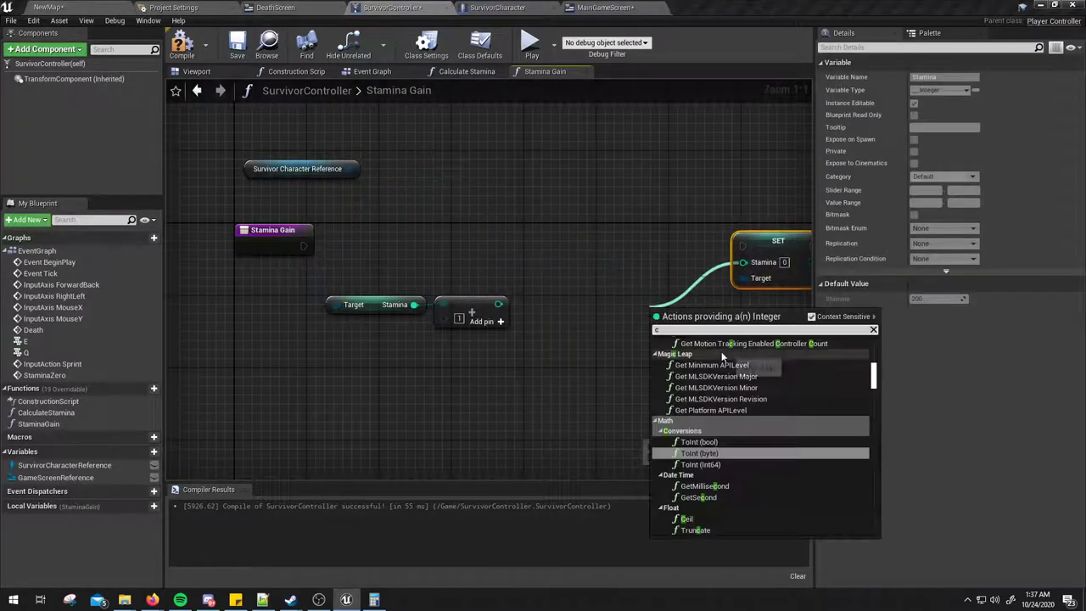
text(lampl)
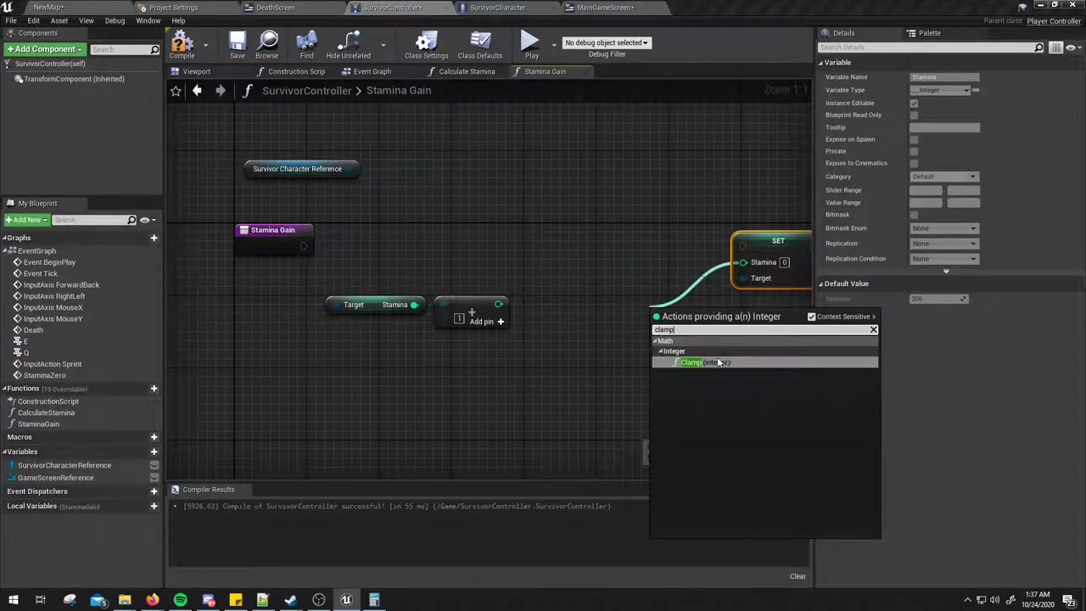
click(718, 363)
Wire Get Stamina Max to Clamp Max and the sum to Value, run SET from StaminaGain, and compile.
drag(349, 169, 415, 231)
text(get stami)
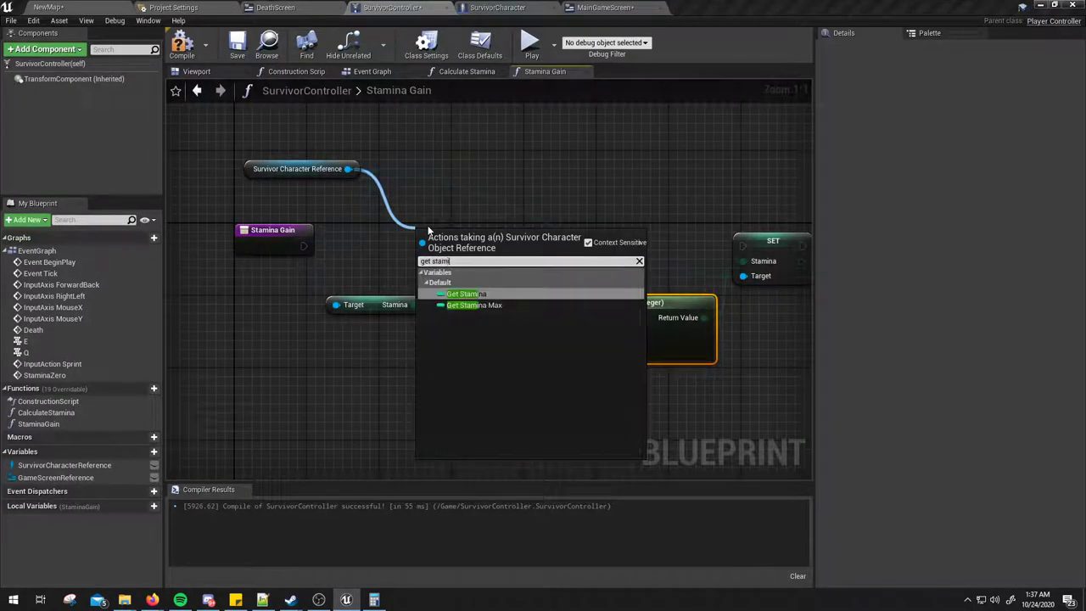
key(Down)
key(Return)
drag(520, 241, 669, 392)
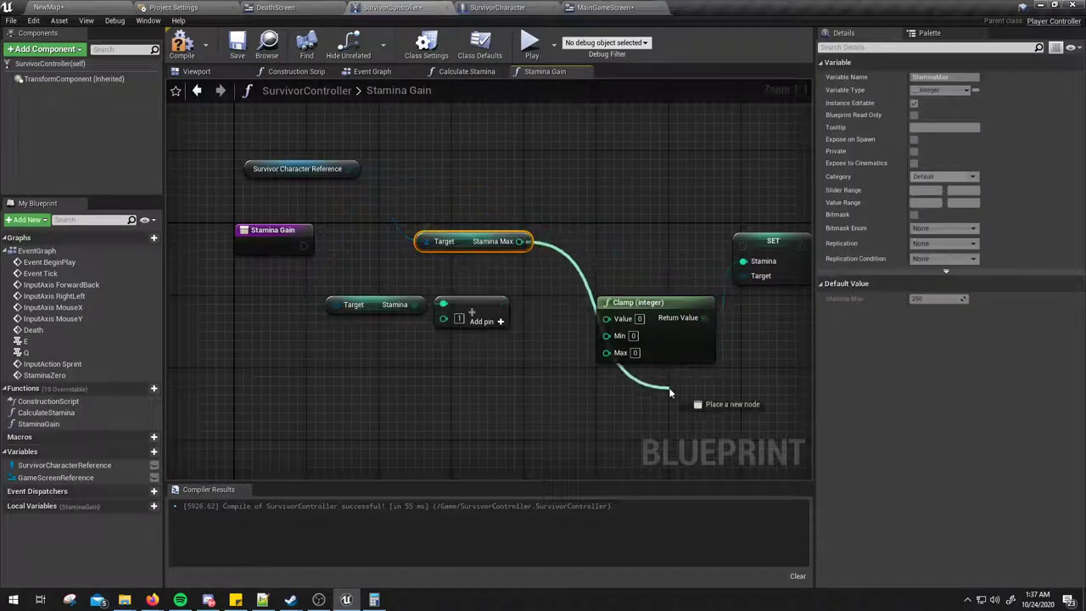
drag(611, 355, 607, 352)
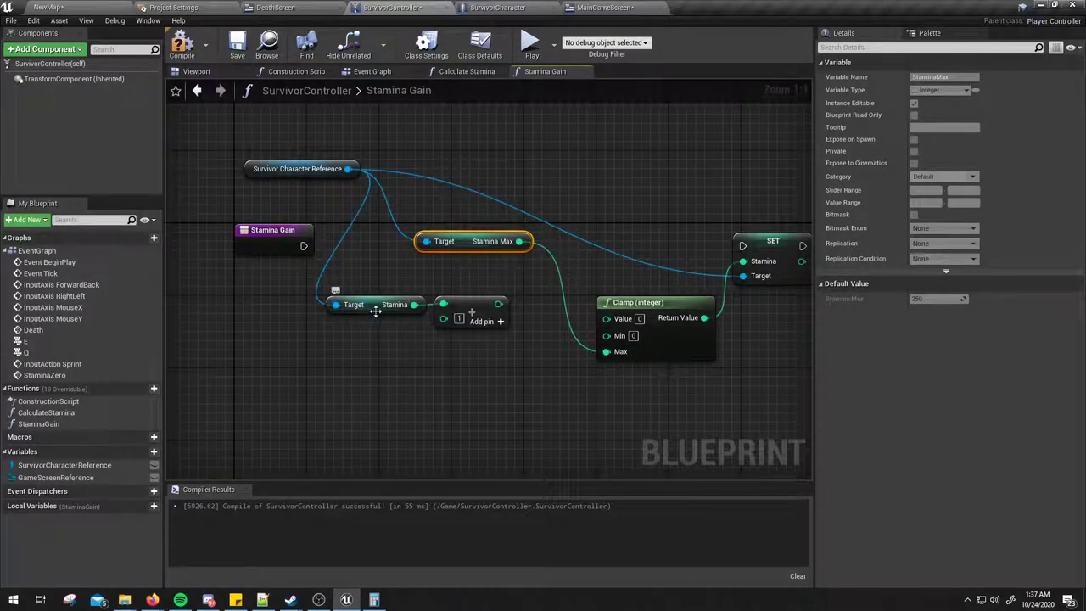
drag(499, 304, 607, 318)
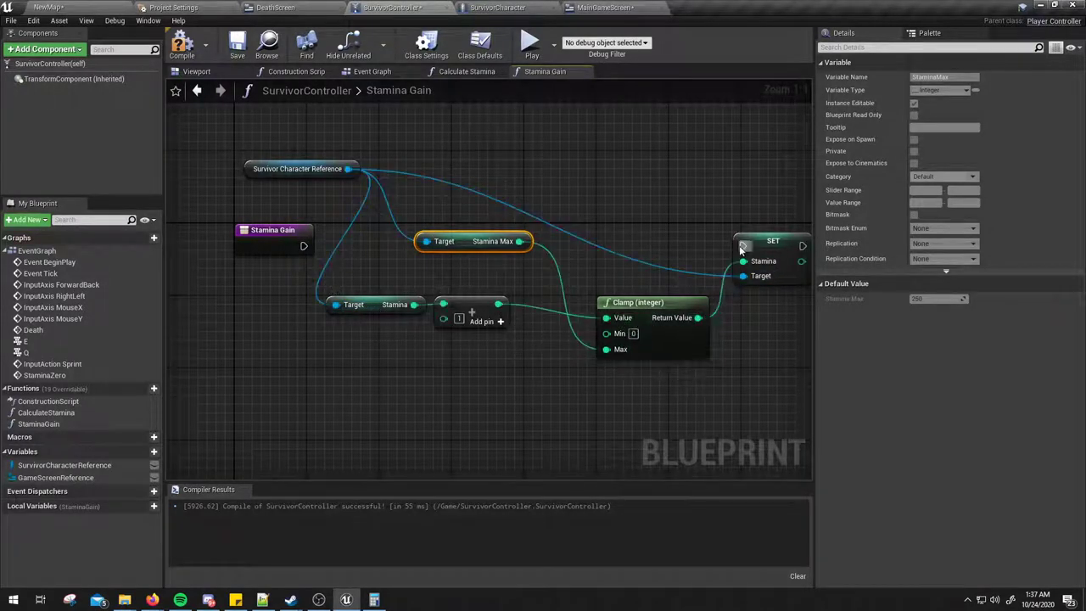
drag(742, 246, 303, 246)
drag(465, 246, 457, 219)
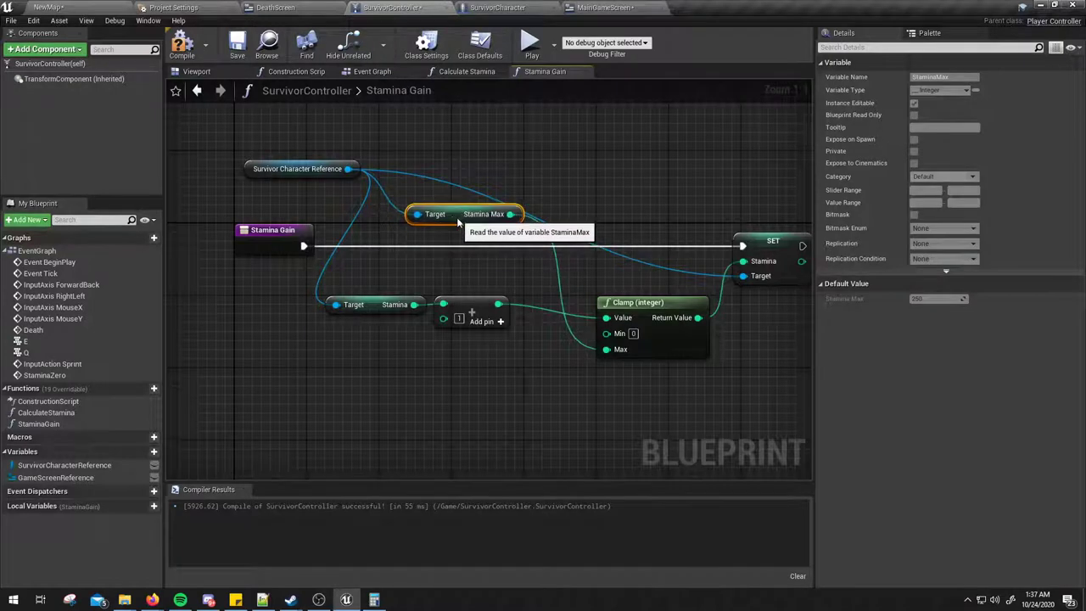
click(181, 46)
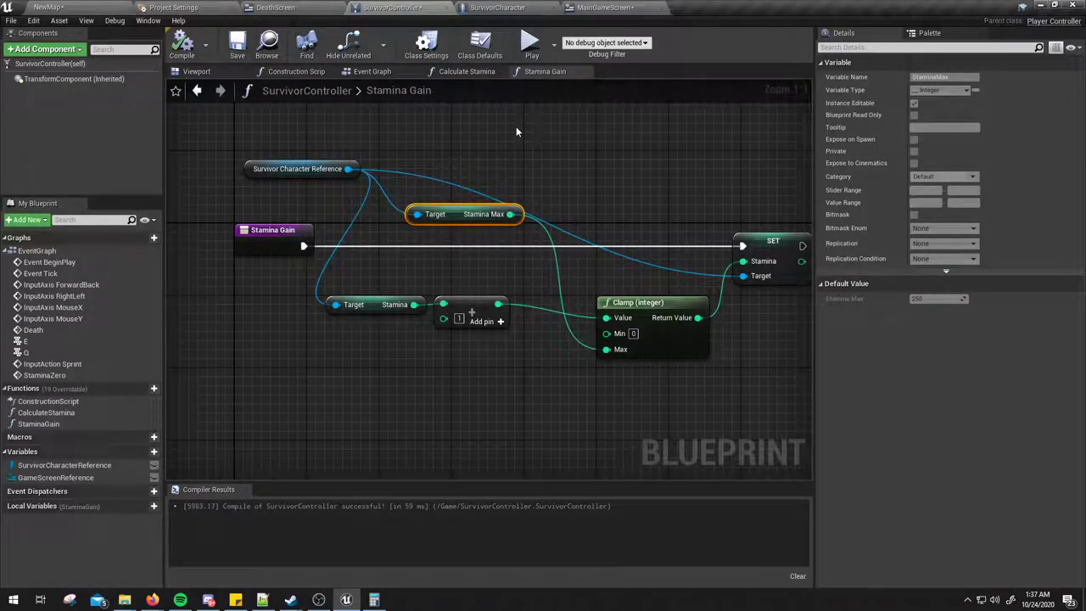
In the Event Graph, locate the StaminaZero and Pause Timer by Handle nodes.
click(371, 71)
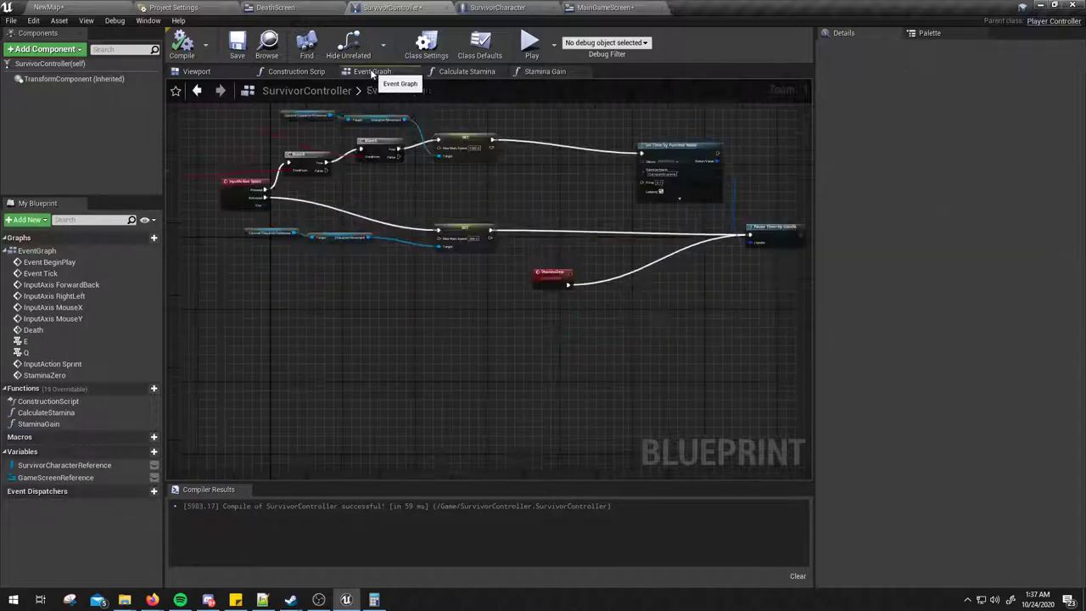
mouse_move(465, 301)
right_down()
mouse_move(546, 330)
mouse_move(658, 335)
right_up()
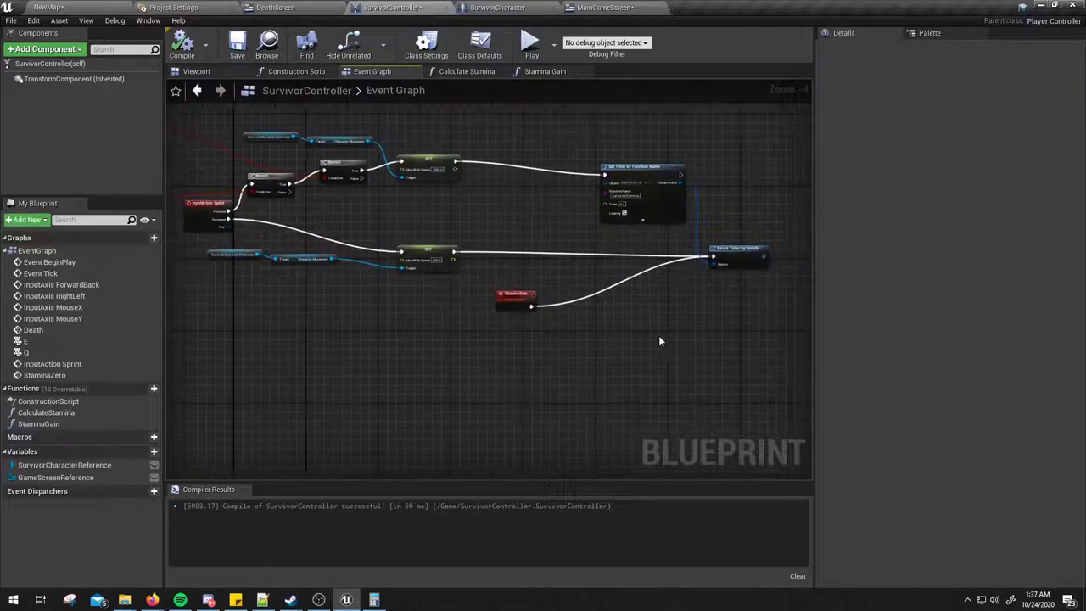
scroll(601, 346, up, 2)
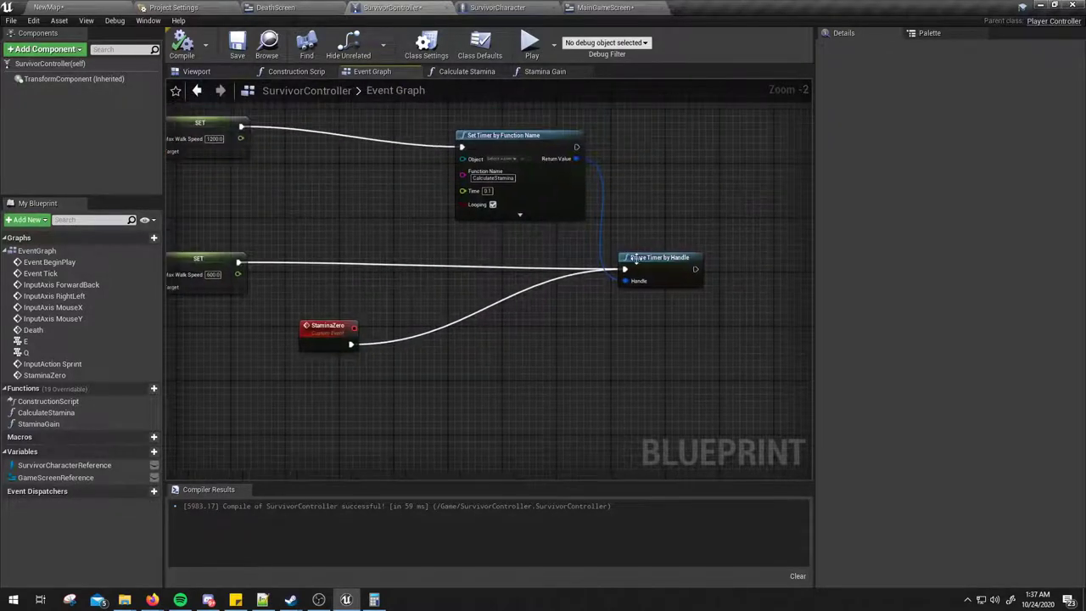
right_drag(702, 335, 645, 358)
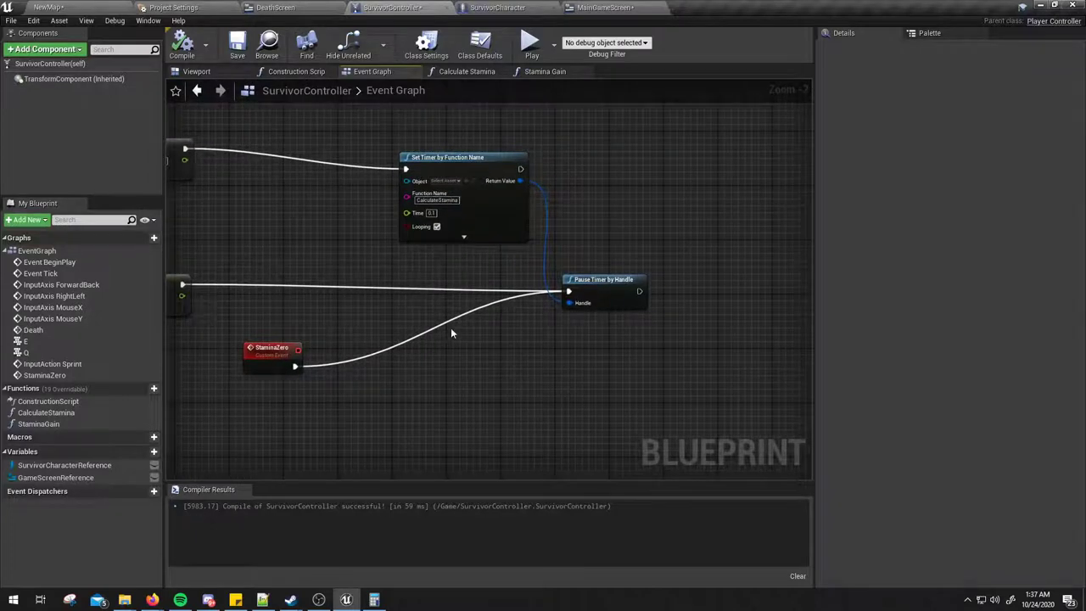
scroll(450, 328, up, 2)
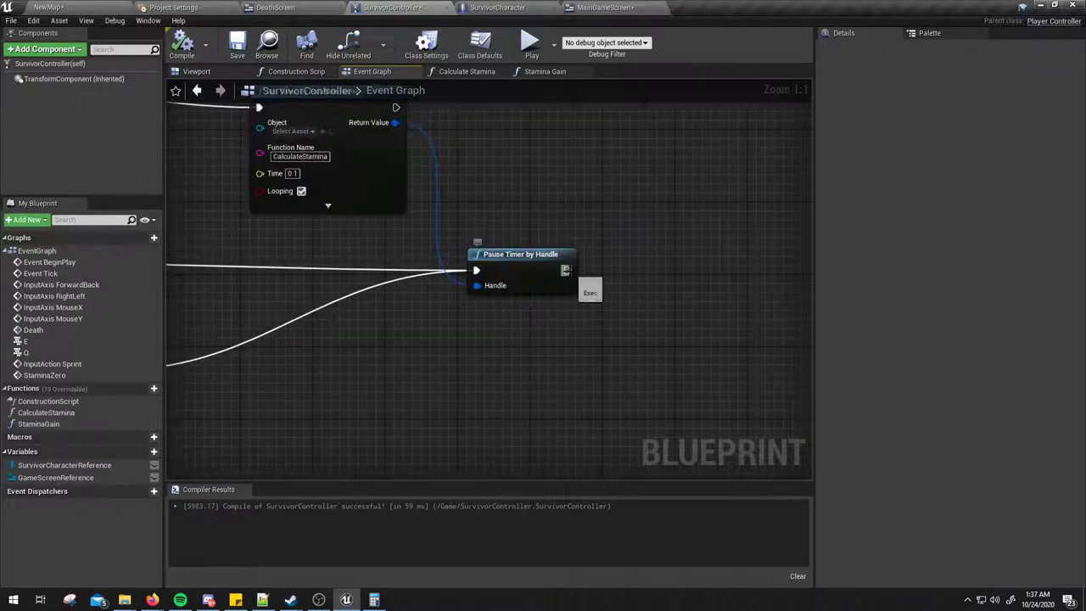
drag(566, 271, 643, 278)
text(delay)
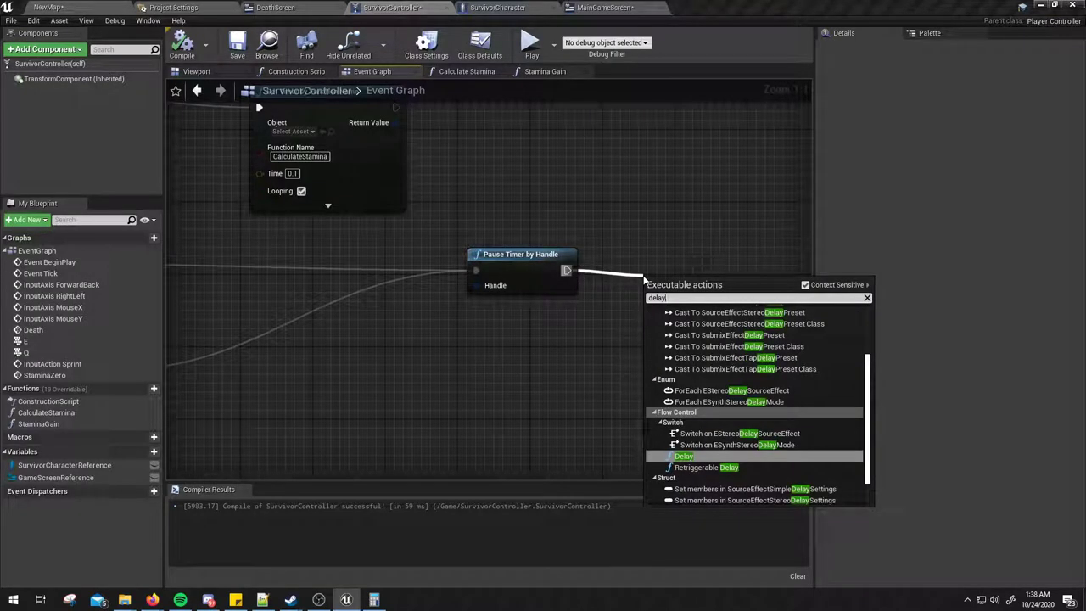
key(Escape)
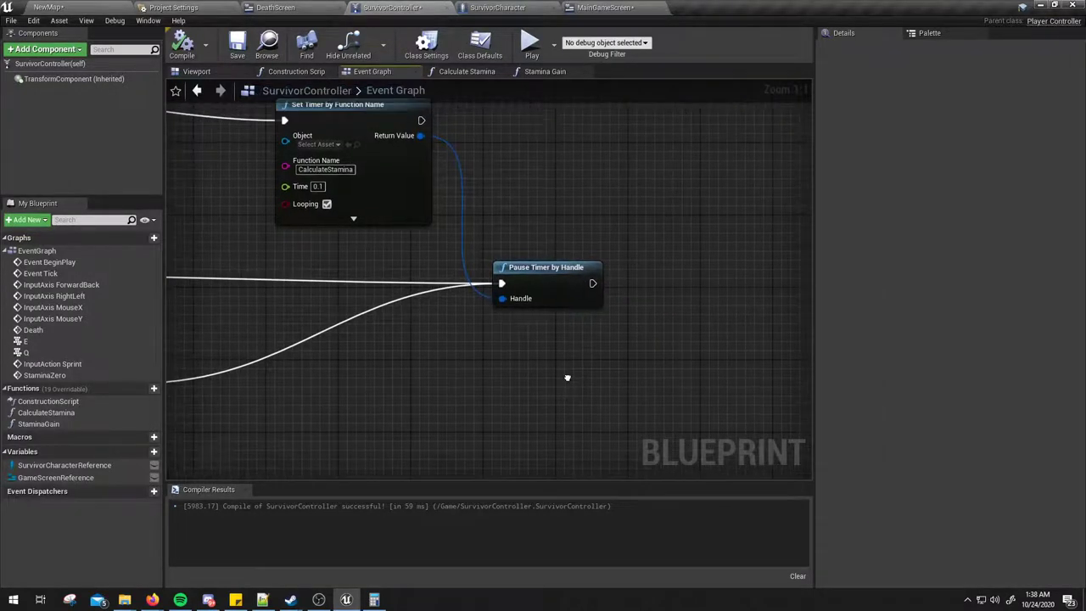
Paste a copy of the CalculateStamina Set Timer by Function Name node.
mouse_move(564, 376)
right_down()
mouse_move(448, 321)
mouse_move(803, 356)
right_up()
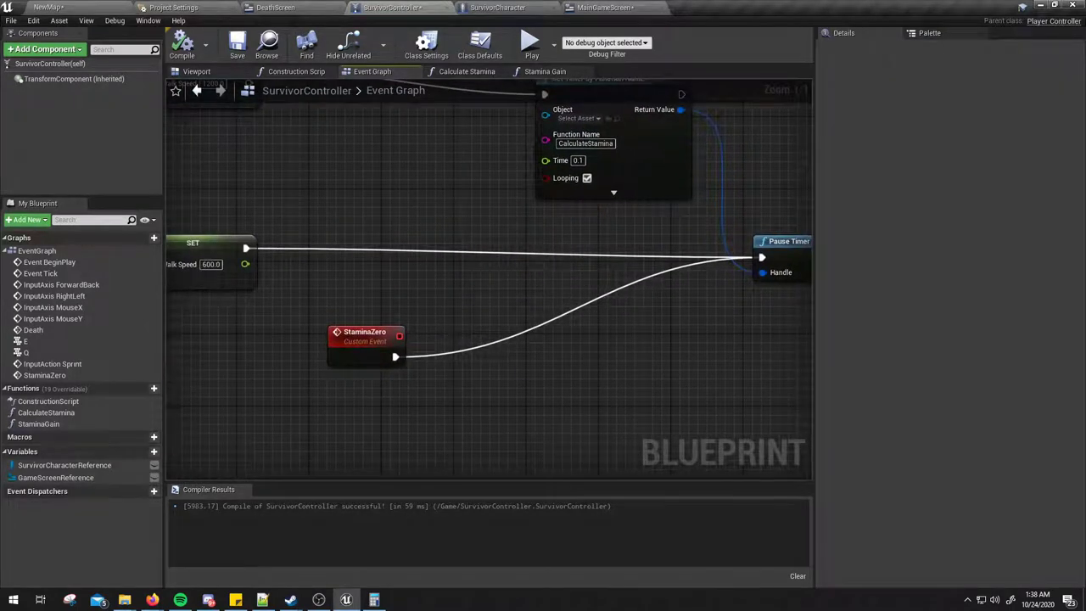
right_drag(806, 271, 449, 300)
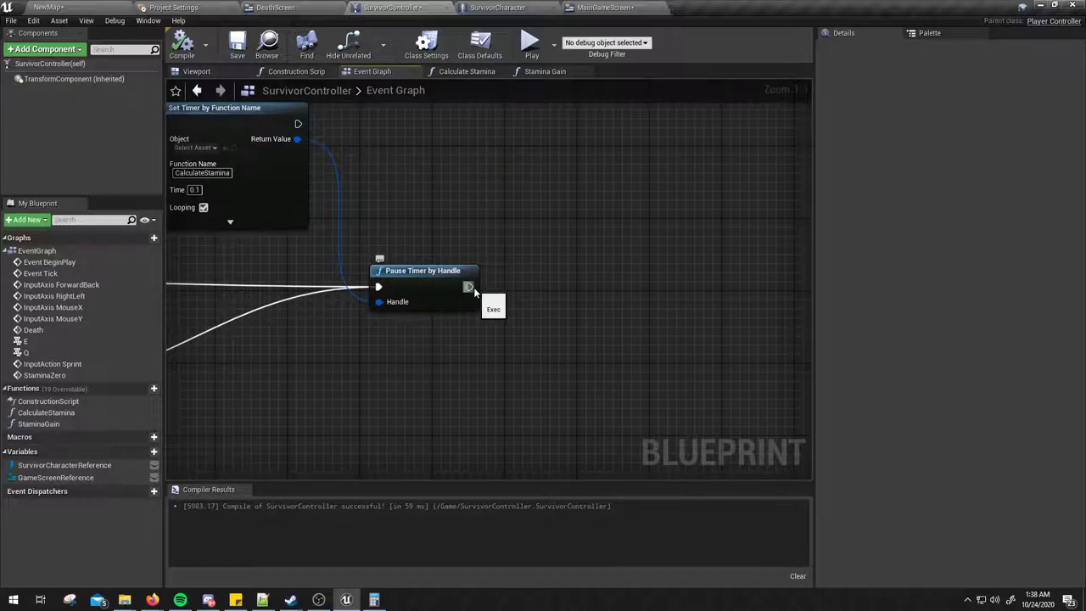
right_drag(518, 290, 484, 285)
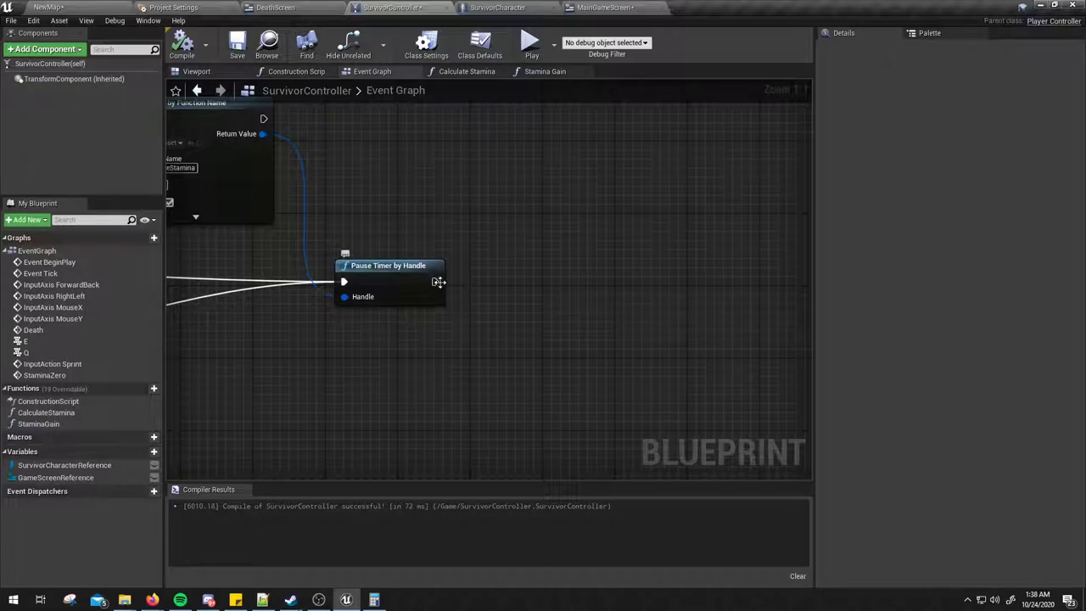
right_drag(250, 141, 363, 173)
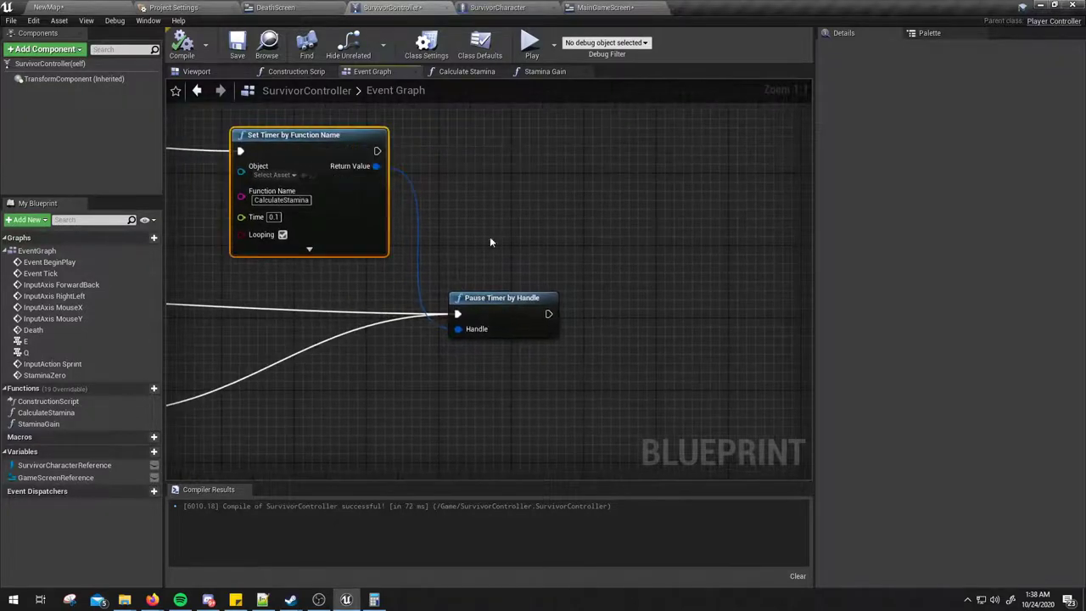
key(ctrl+v)
Wire the copied Set Timer after Pause Timer, calling StaminaGain on a looping 0.1 s timer.
right_drag(547, 313, 502, 249)
mouse_move(501, 249)
mouse_down()
mouse_move(551, 265)
mouse_move(574, 258)
mouse_up()
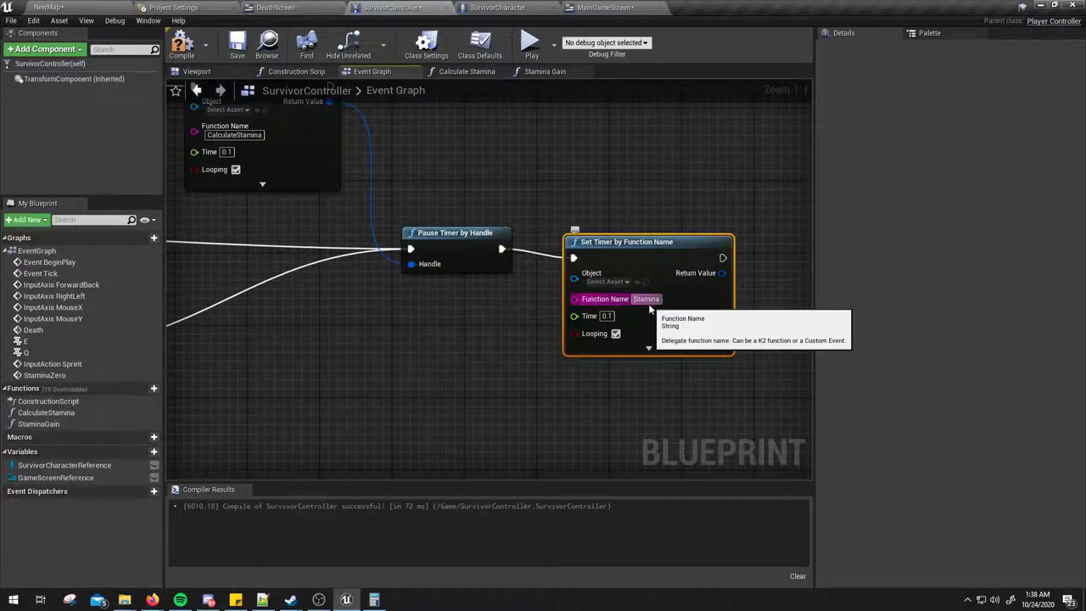
text(Gain)
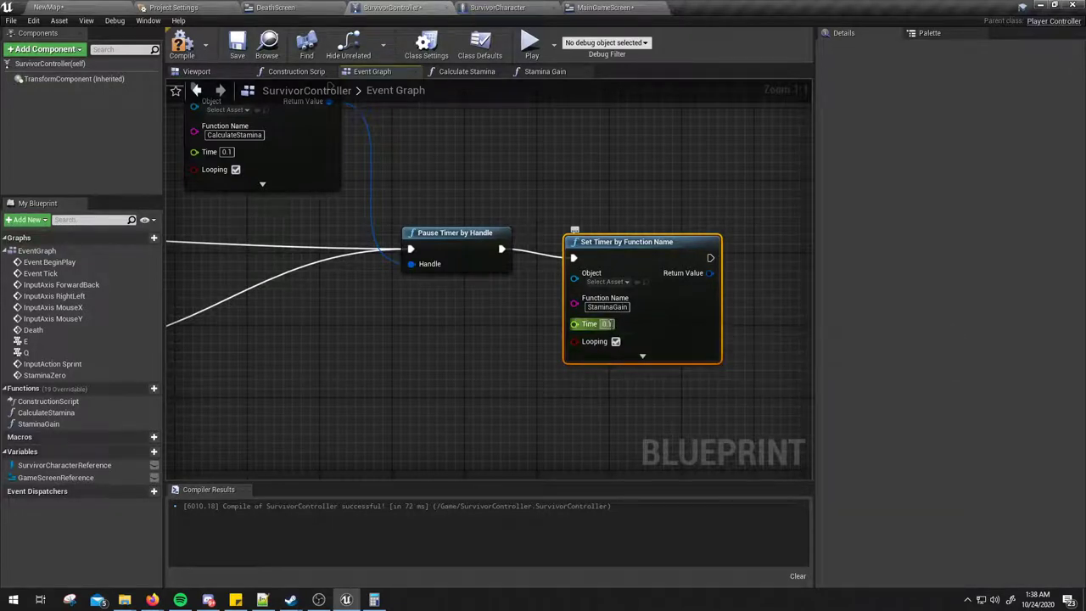
click(616, 342)
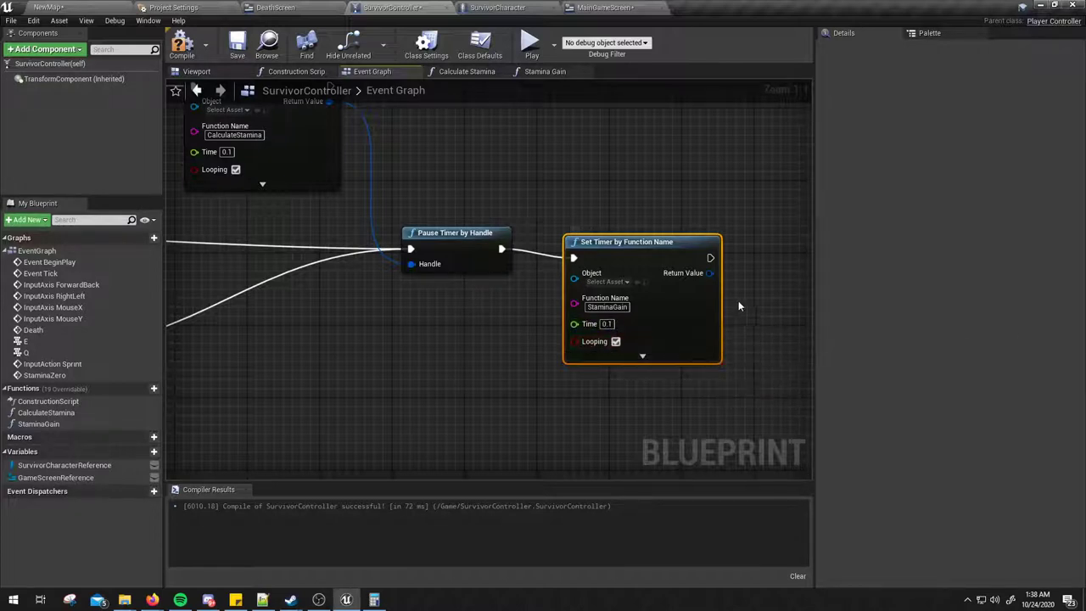
right_drag(739, 283, 721, 295)
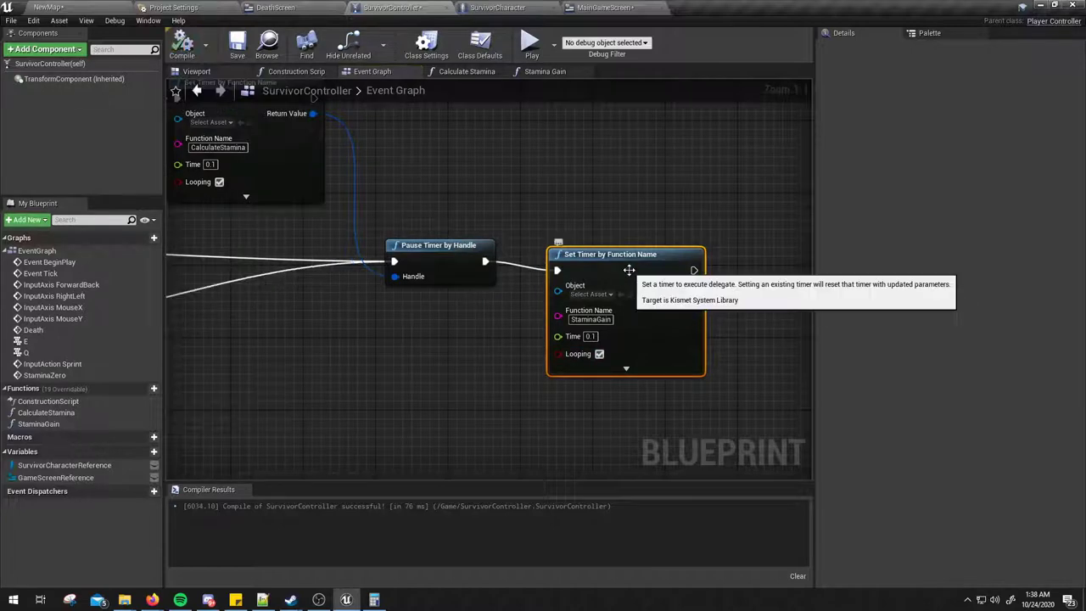
click(547, 71)
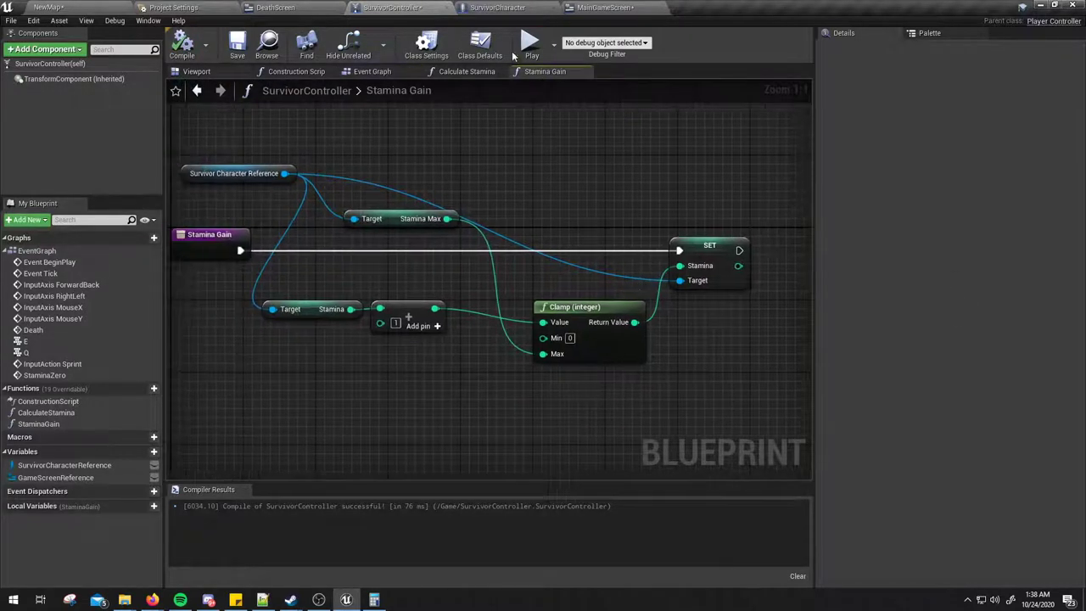
click(396, 73)
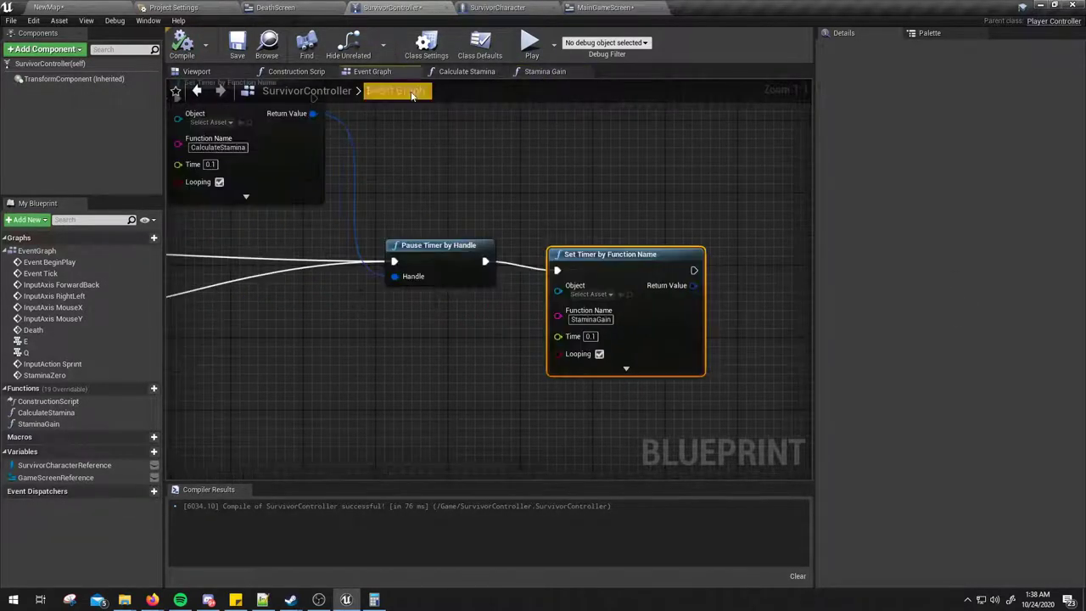
Feed the StaminaGain timer's Return Value handle into a new Pause Timer by Handle node.
mouse_move(527, 315)
right_down()
mouse_move(533, 334)
mouse_move(531, 325)
right_up()
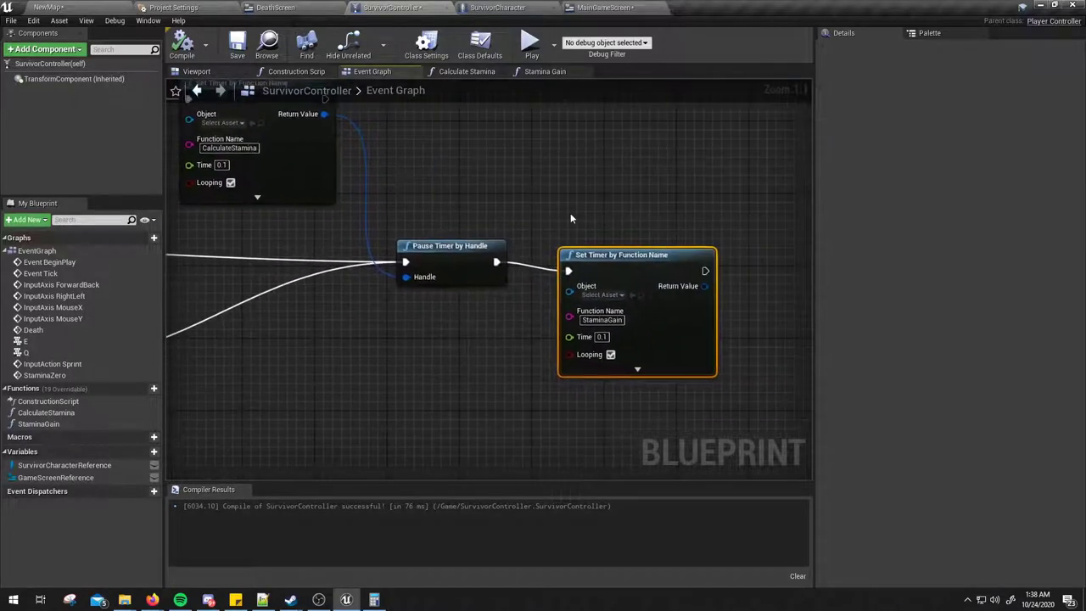
right_drag(570, 219, 456, 215)
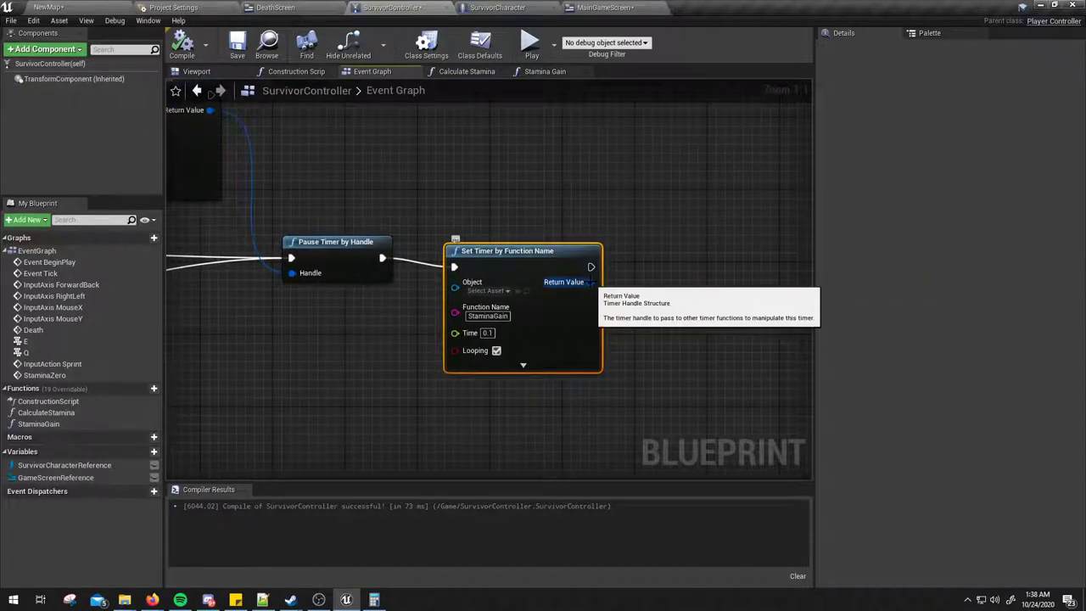
right_drag(308, 216, 449, 253)
click(475, 313)
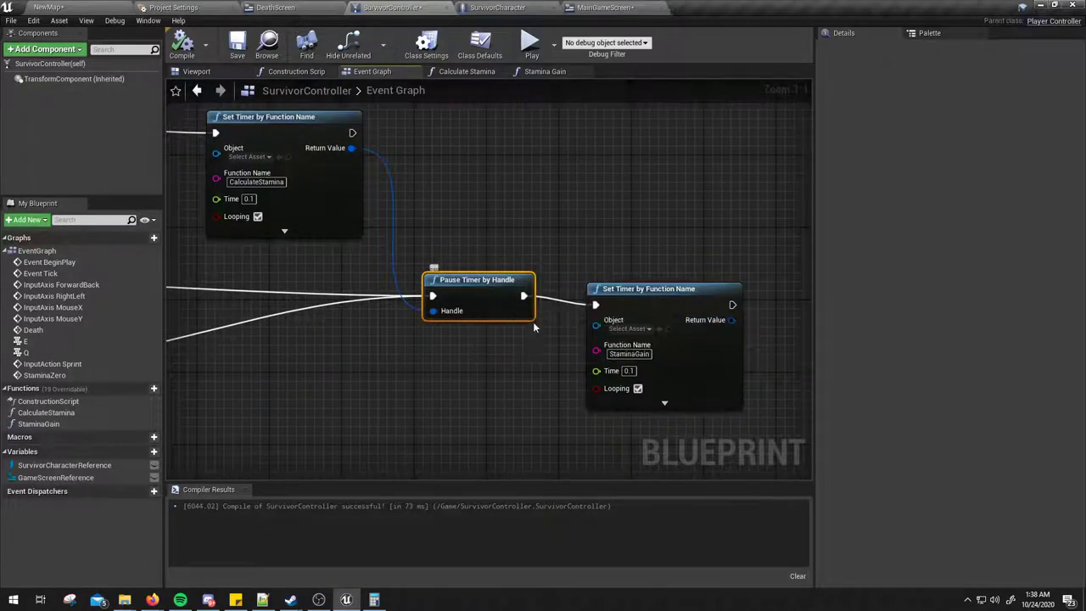
right_drag(613, 267, 564, 272)
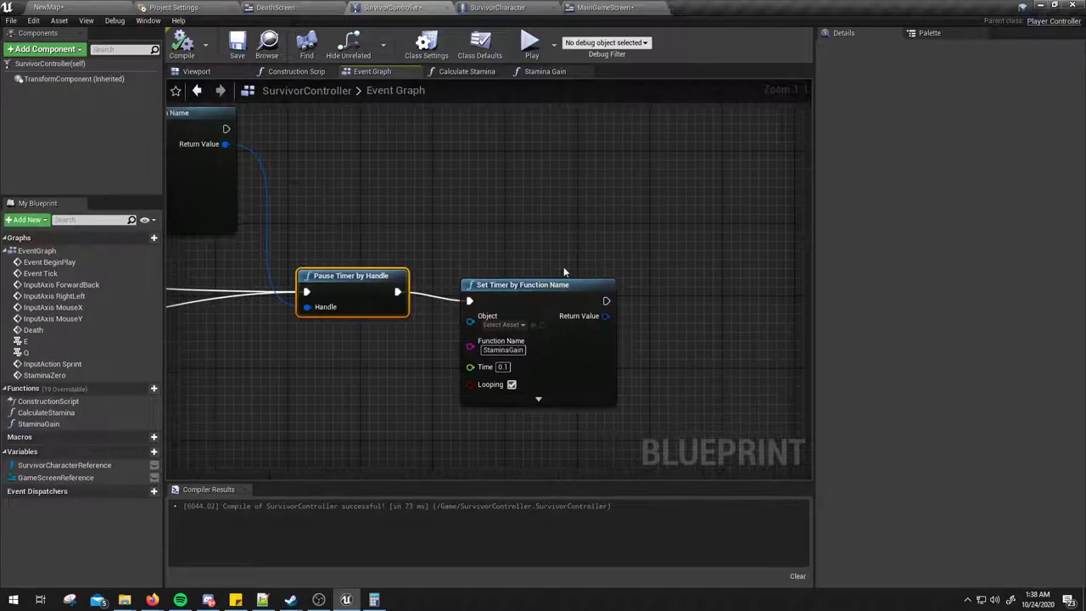
mouse_move(605, 315)
mouse_down()
mouse_move(664, 335)
mouse_move(693, 212)
mouse_up()
scroll(693, 212, down, 2)
mouse_move(568, 218)
right_down()
mouse_move(687, 258)
mouse_move(671, 264)
mouse_move(488, 219)
right_up()
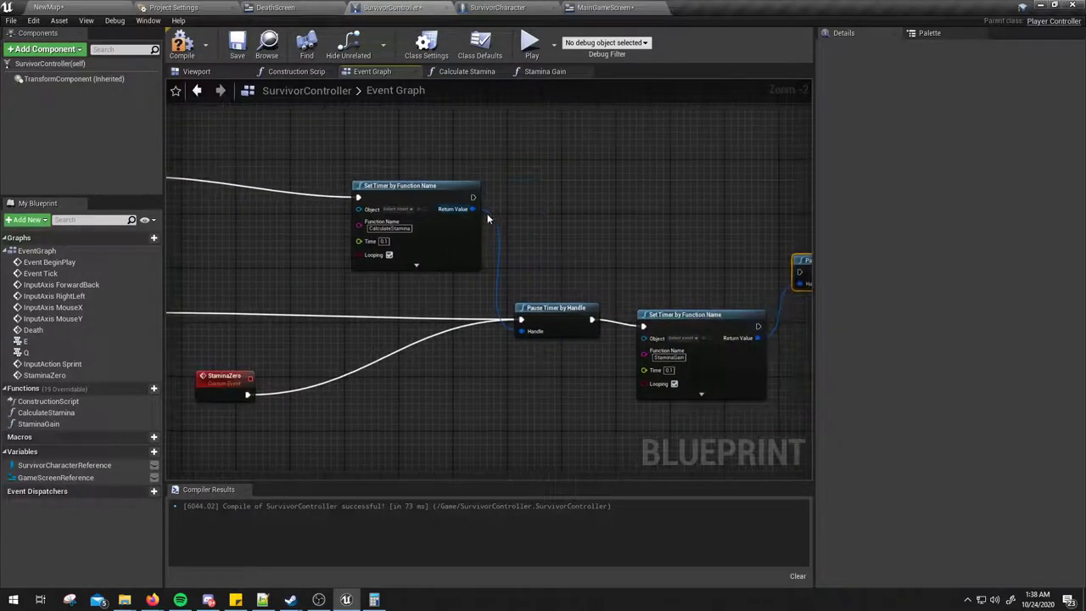
Run the StaminaGain pause right after the CalculateStamina timer starts, then switch to the NewMap level.
drag(473, 200, 692, 274)
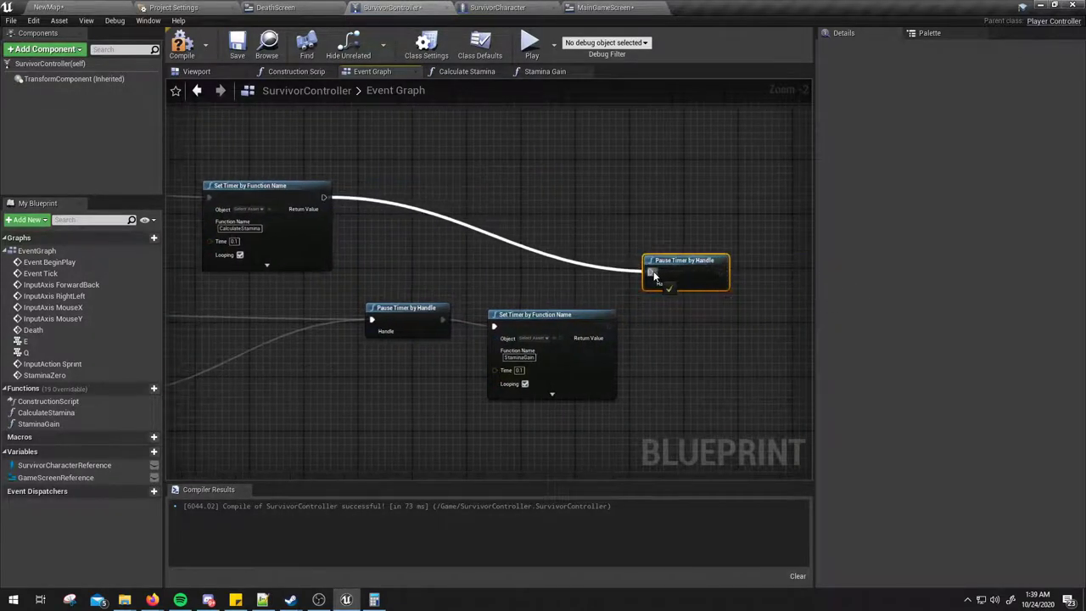
right_drag(620, 273, 626, 264)
click(577, 296)
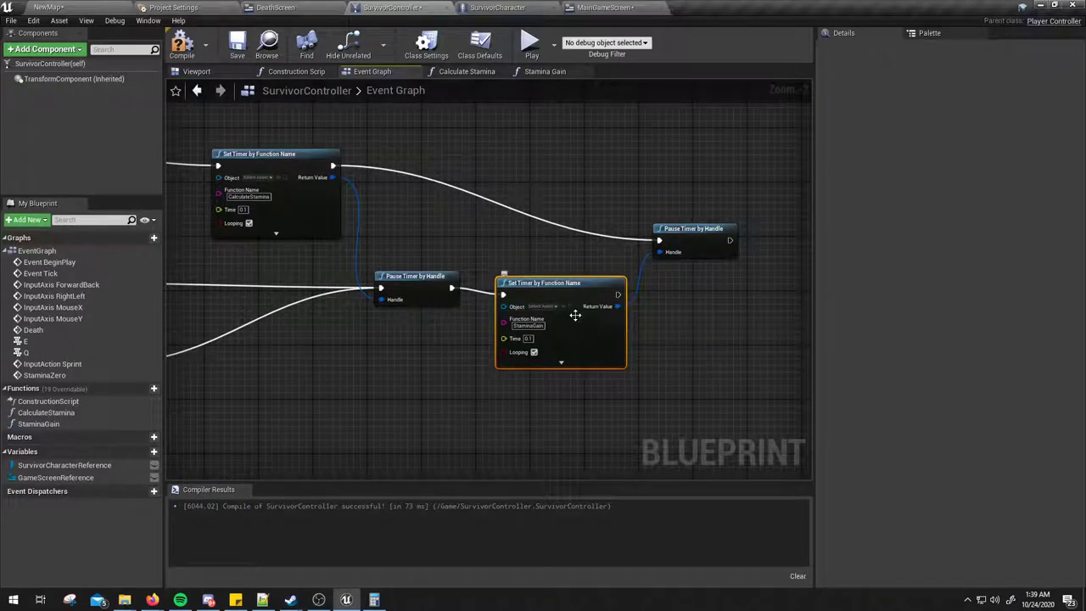
click(51, 7)
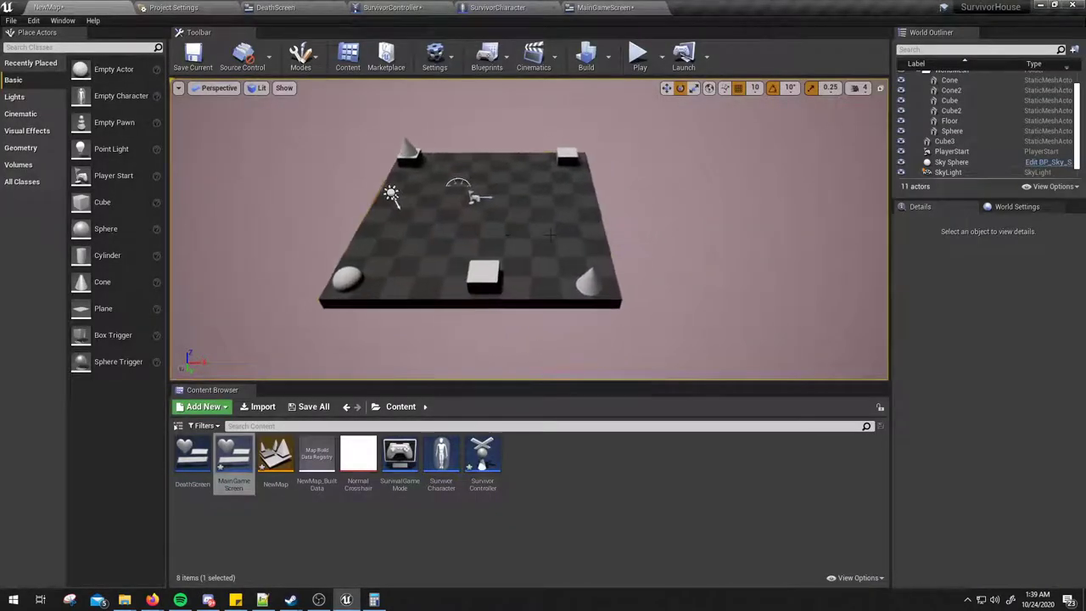
Duplicate the floor sideways into Floor2 on the right and Floor3 on the left.
click(502, 223)
alt+drag(526, 210, 751, 216)
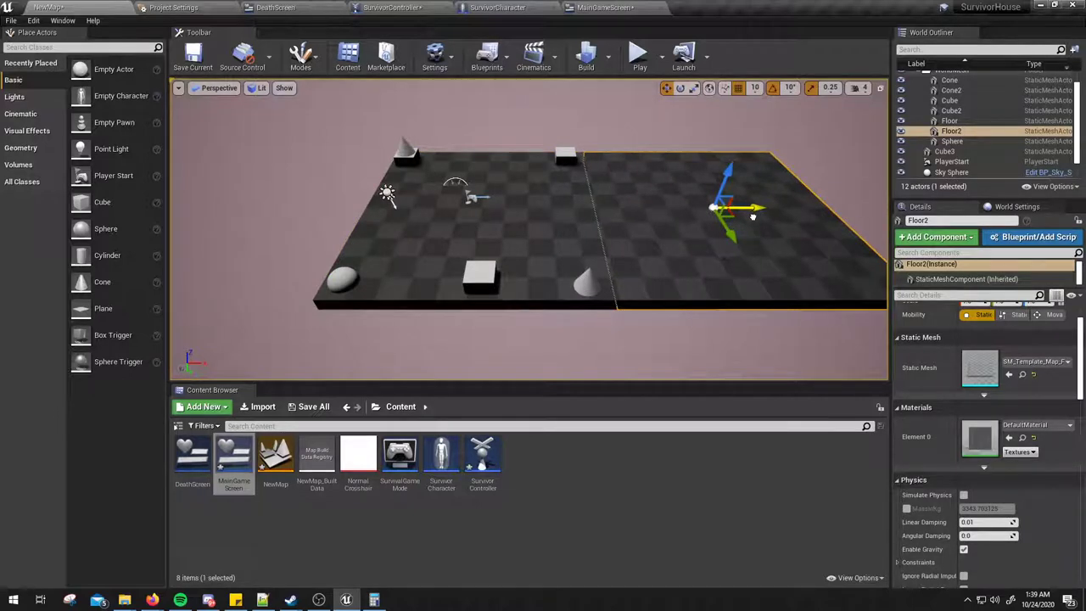
alt+drag(745, 210, 295, 230)
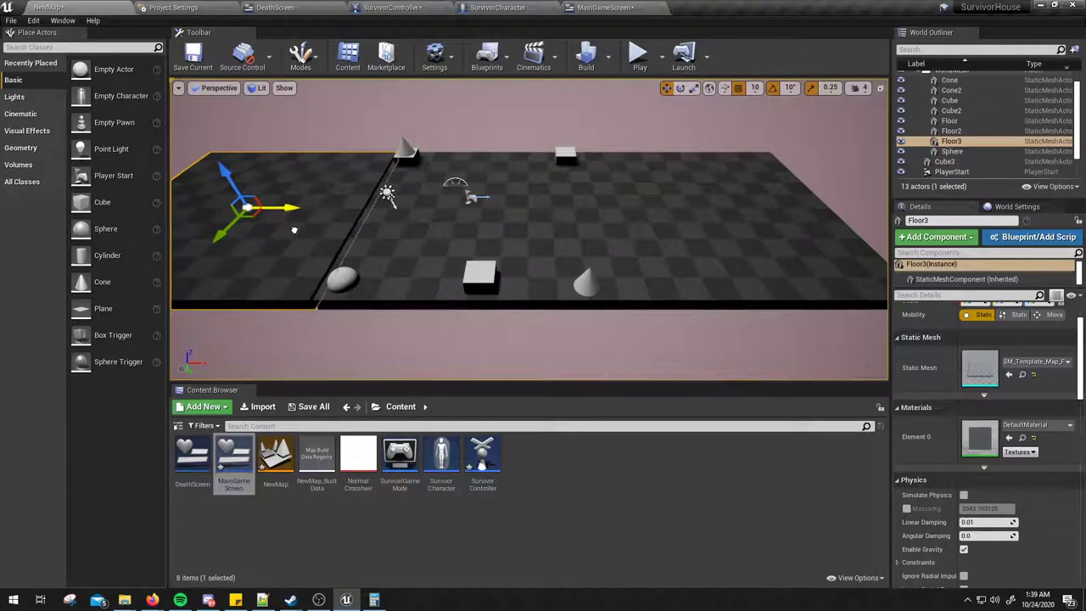
Duplicate the three-tile floor row backward as Floor4–6 and forward as Floor7–9.
ctrl+click(430, 238)
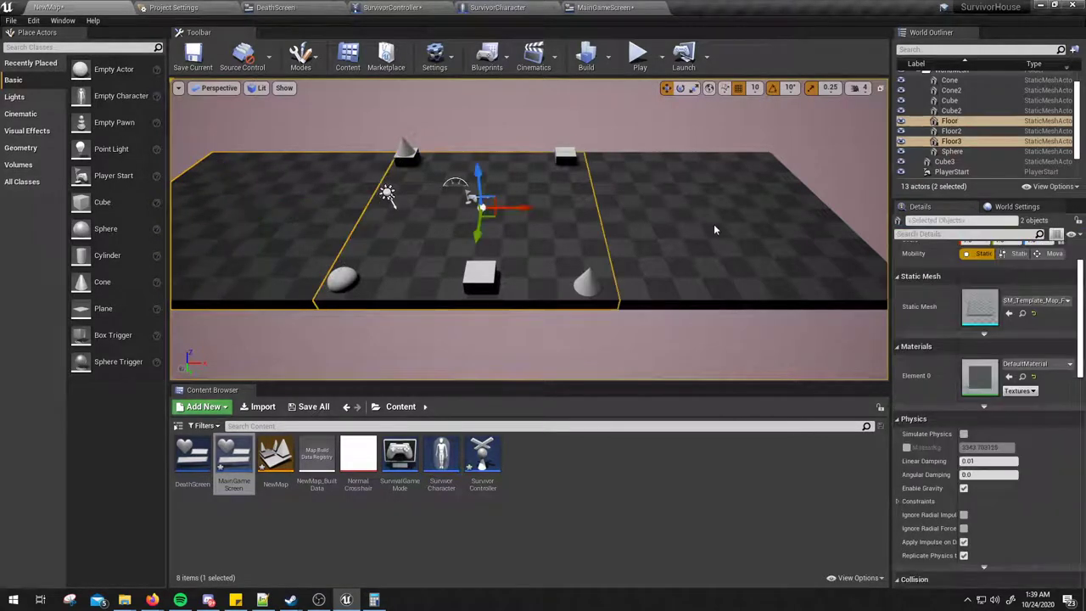
ctrl+click(715, 230)
alt+drag(718, 203, 679, 126)
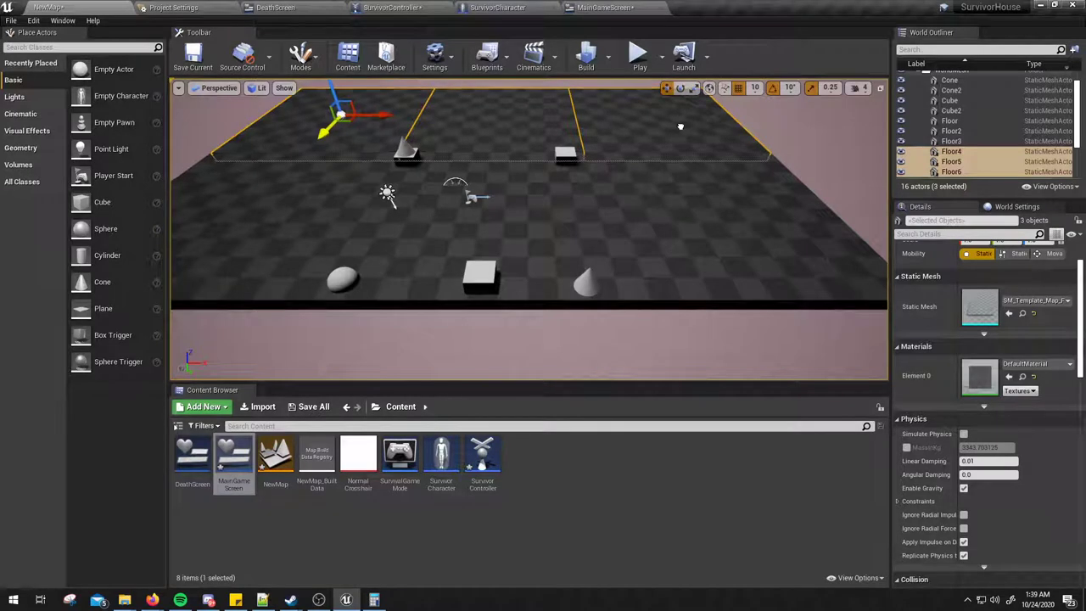
alt+drag(325, 136, 481, 221)
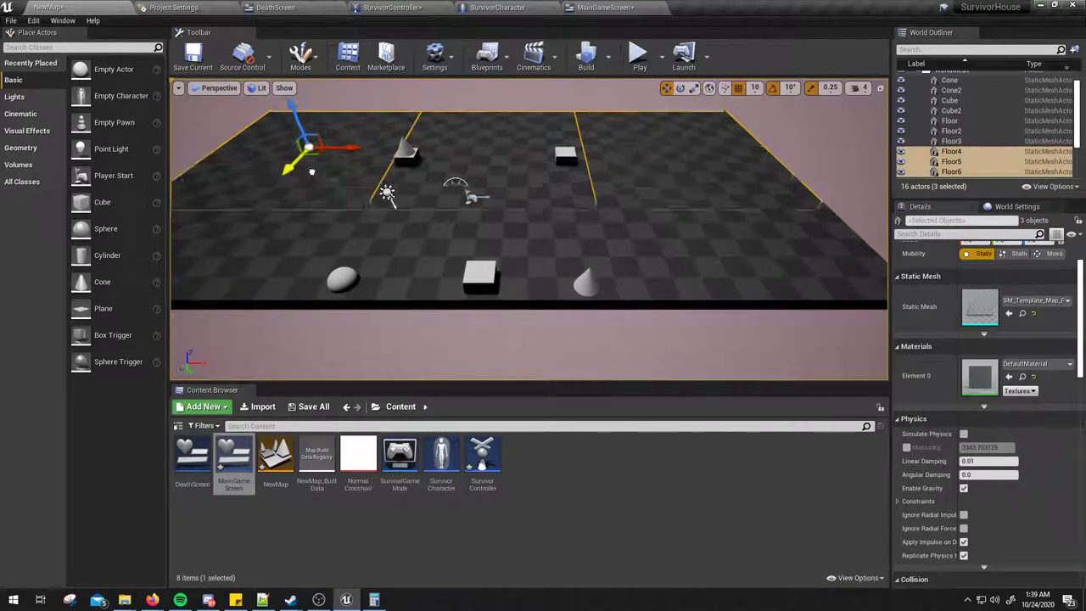
key(ctrl+z)
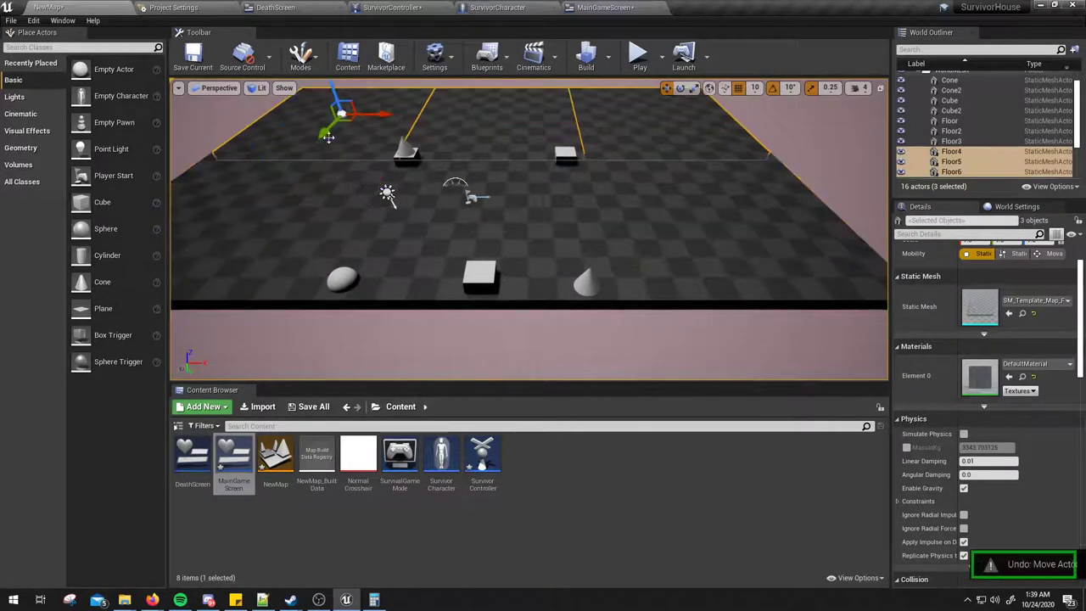
alt+drag(326, 132, 323, 364)
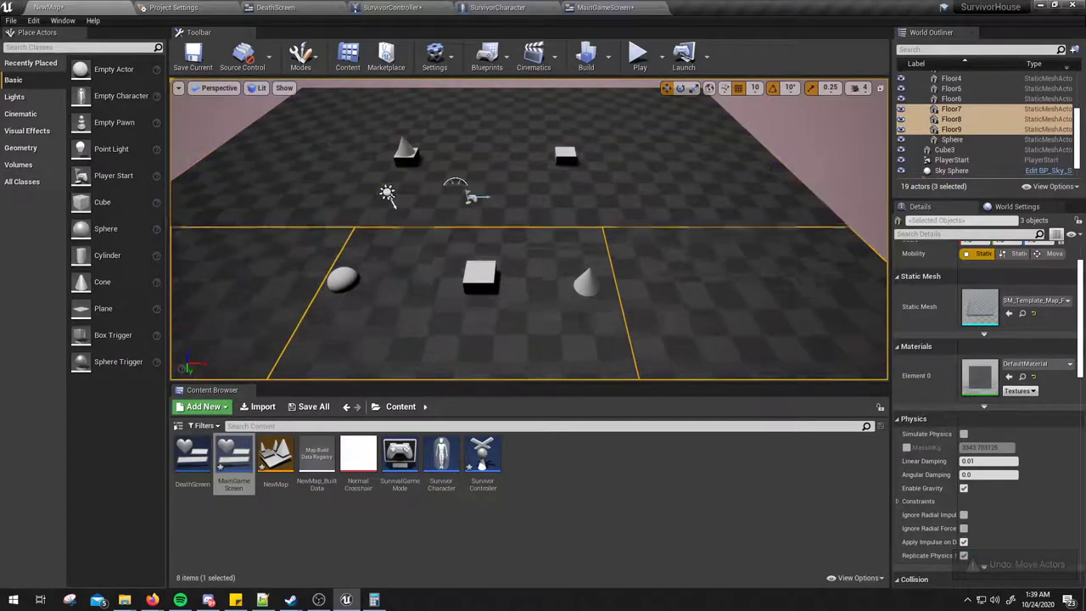
right_drag(424, 164, 424, 164)
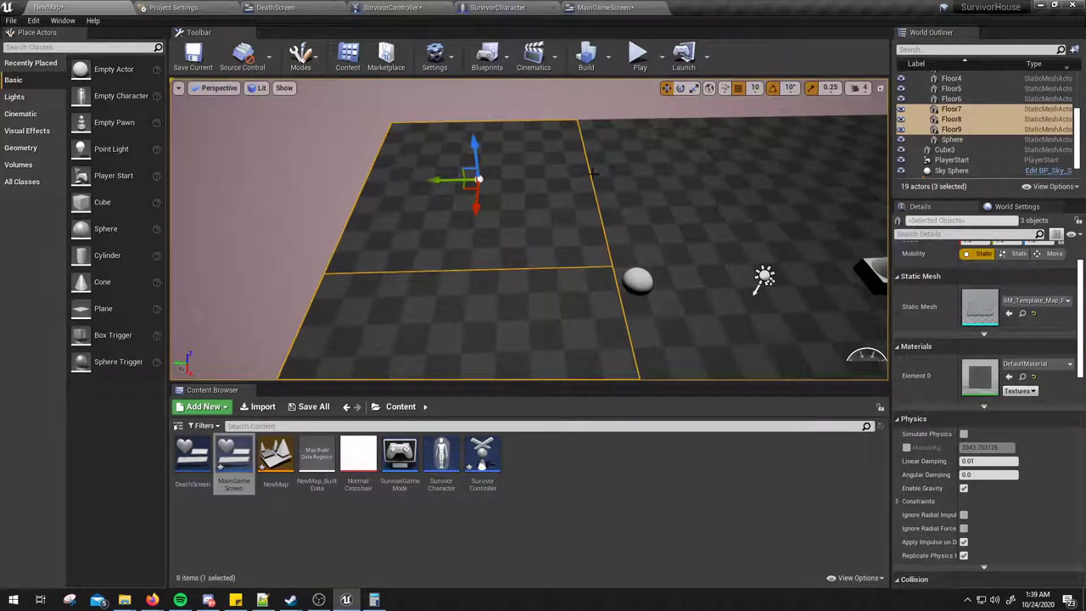
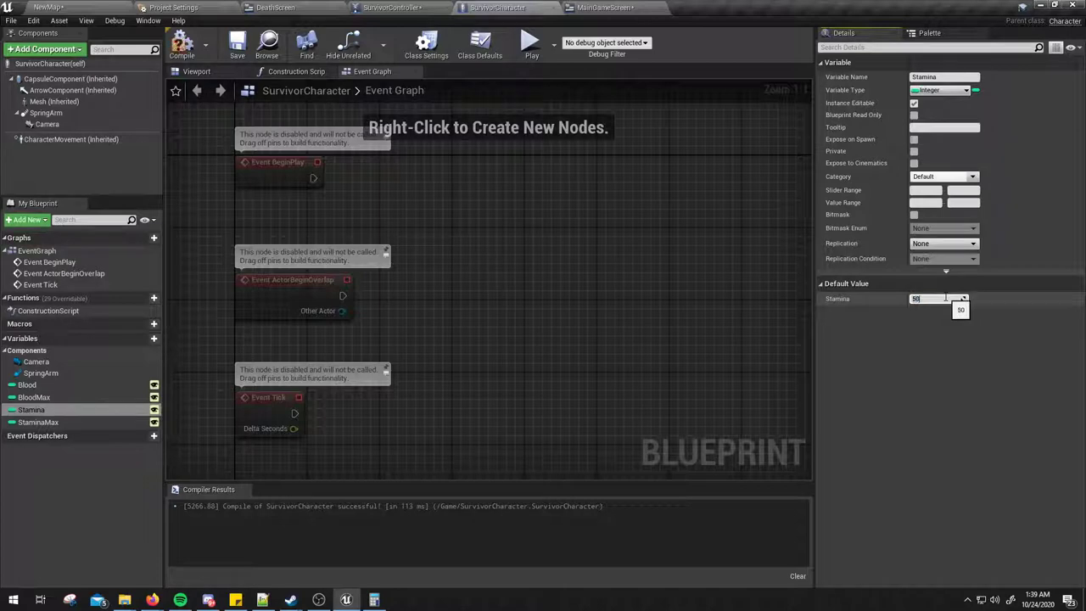
Play-test the level, sprinting to drain the yellow stamina bar and watching it refill, then stop.
click(529, 42)
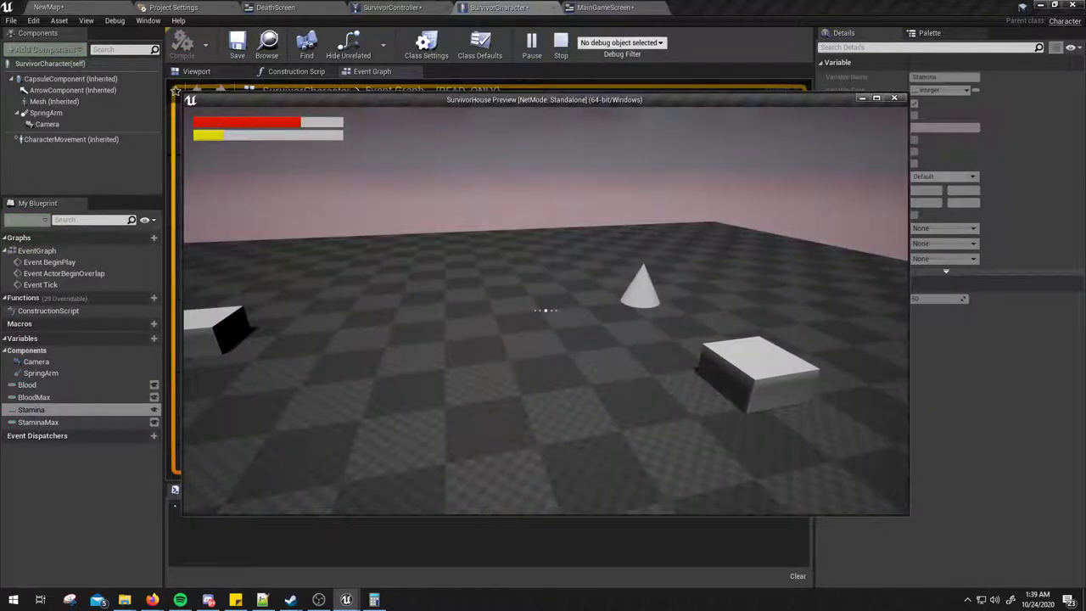
key(w)
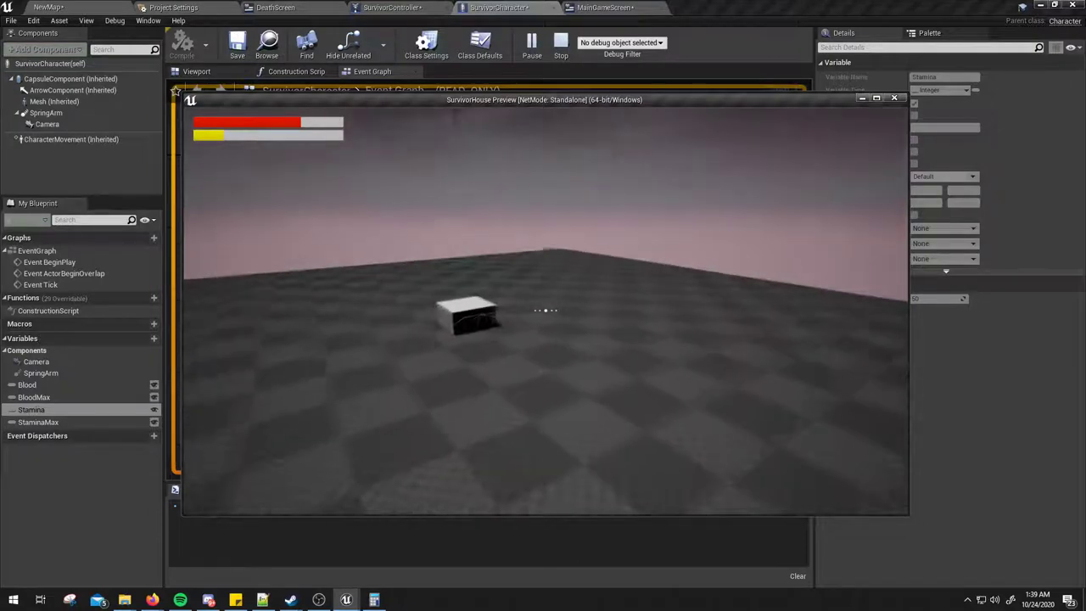
key(a)
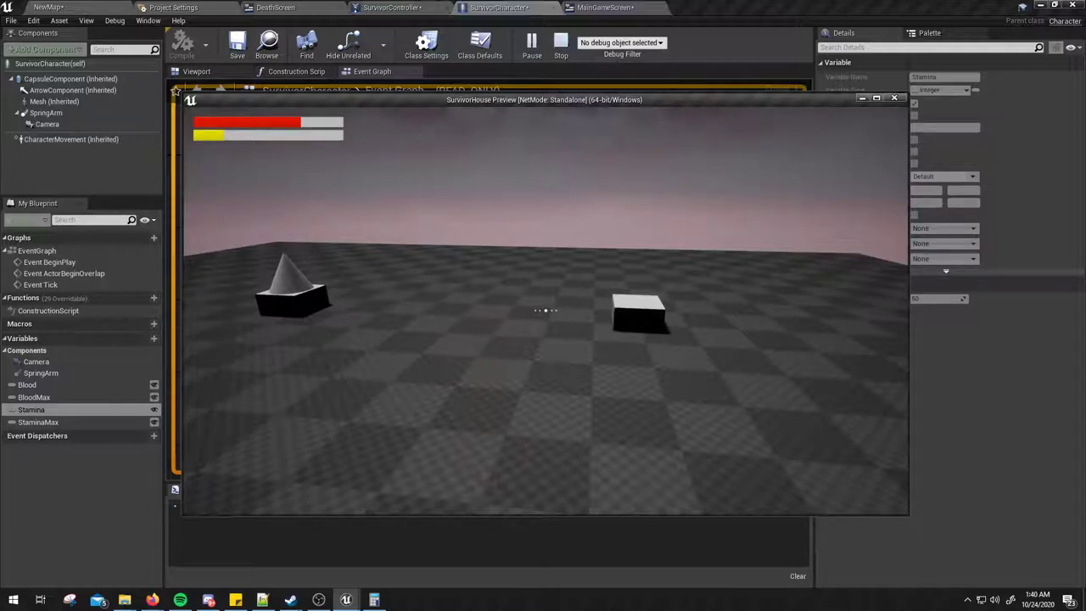
key(w)
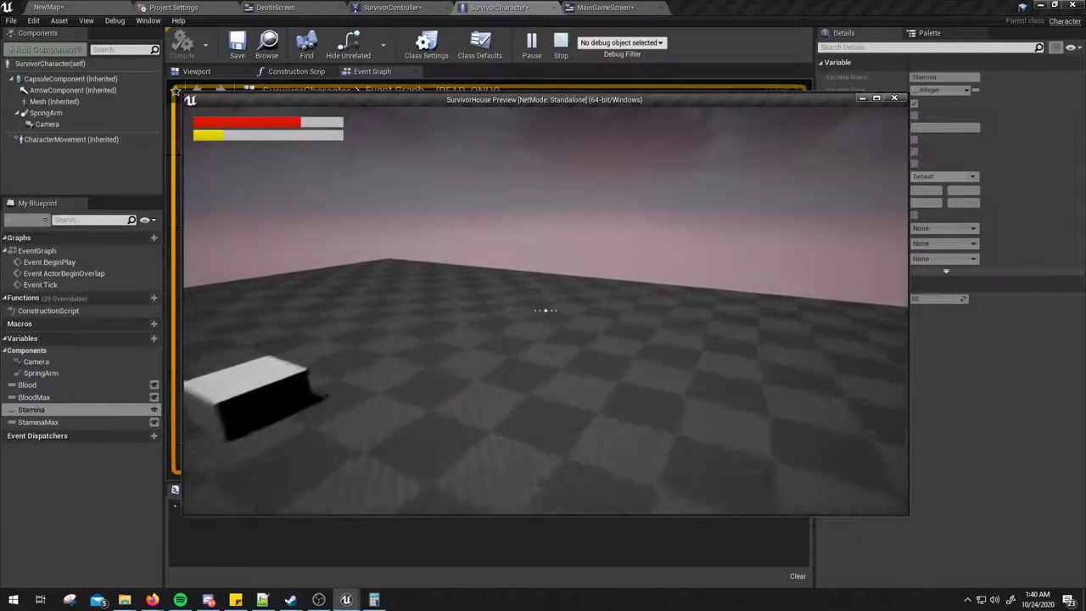
key(s)
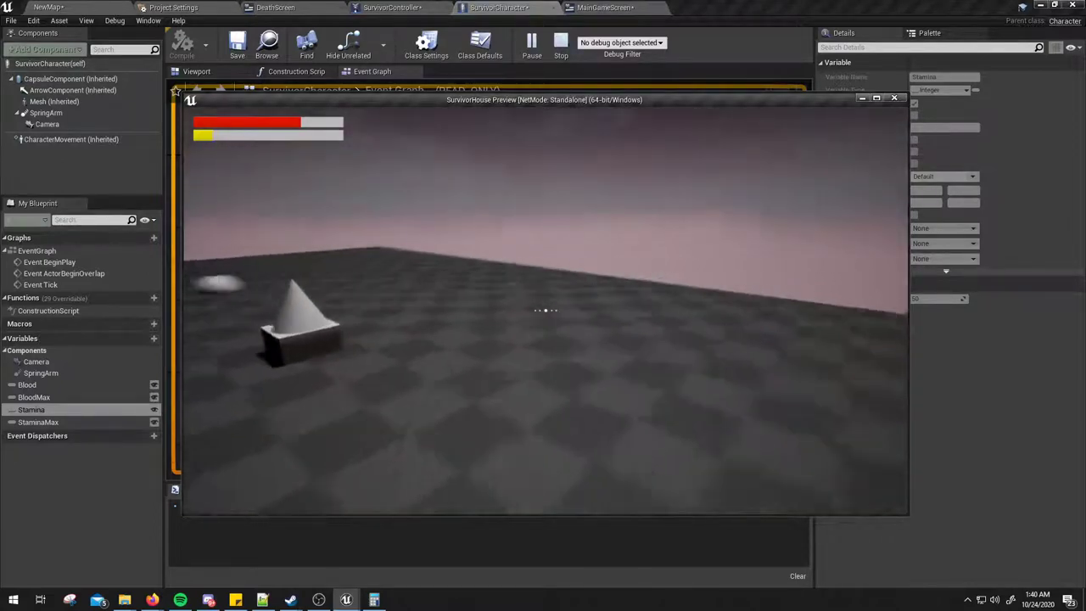
key(w)
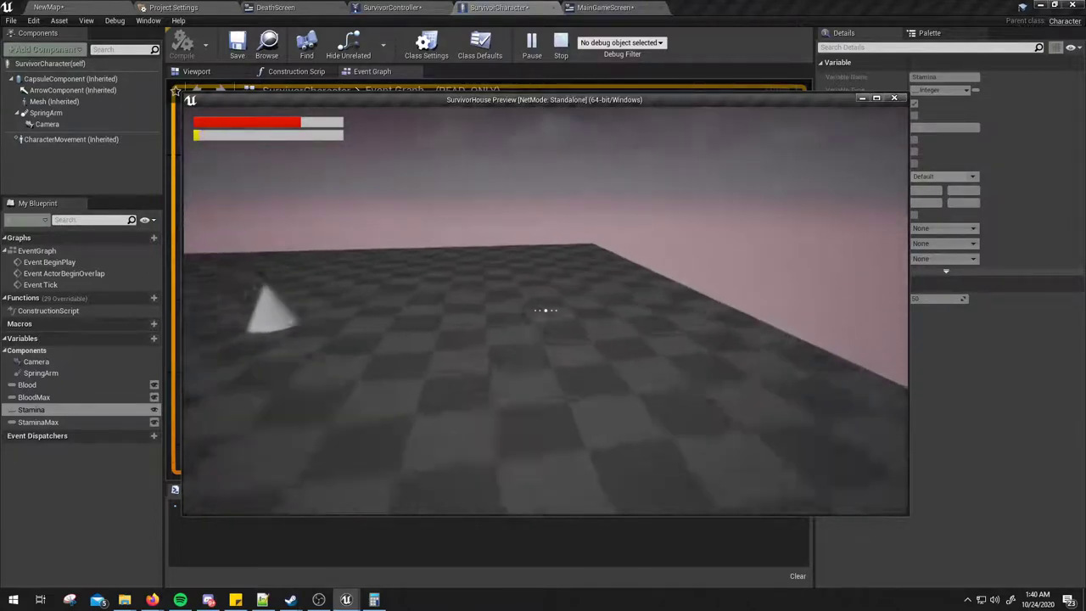
key(w)
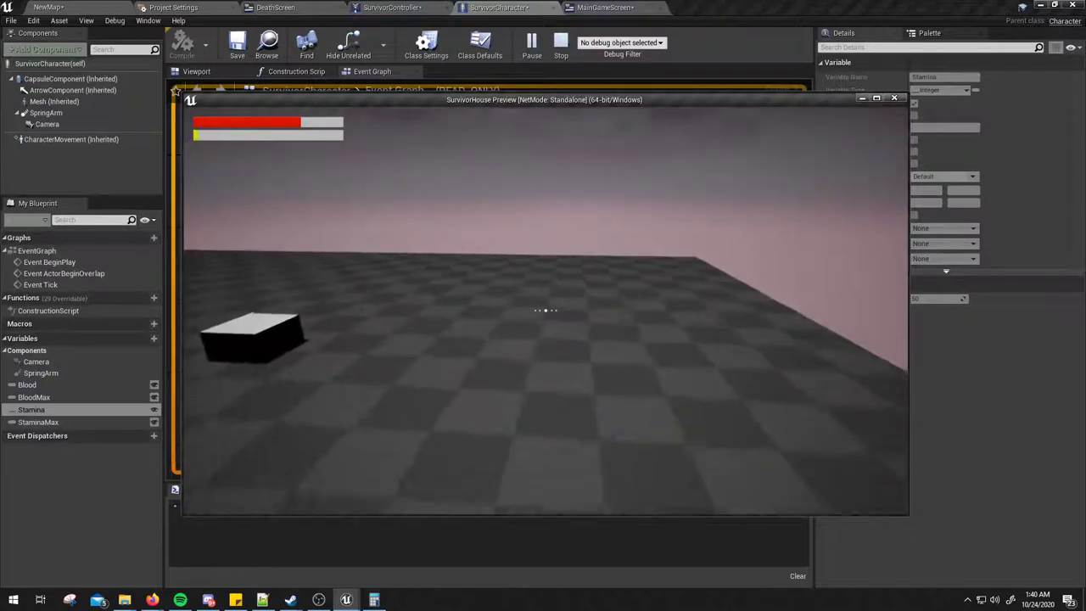
key(s)
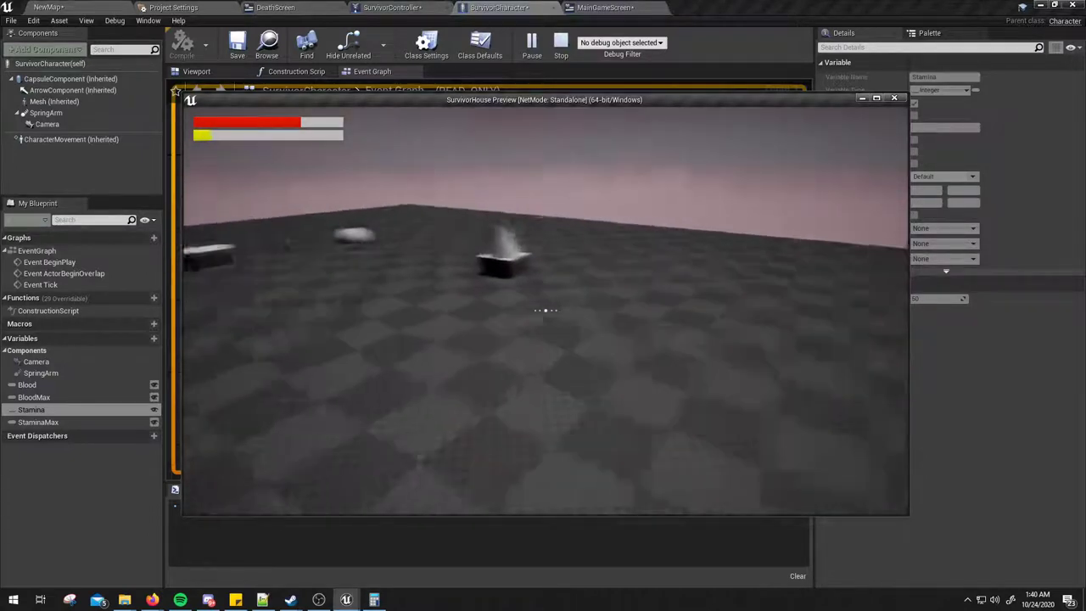
key(w)
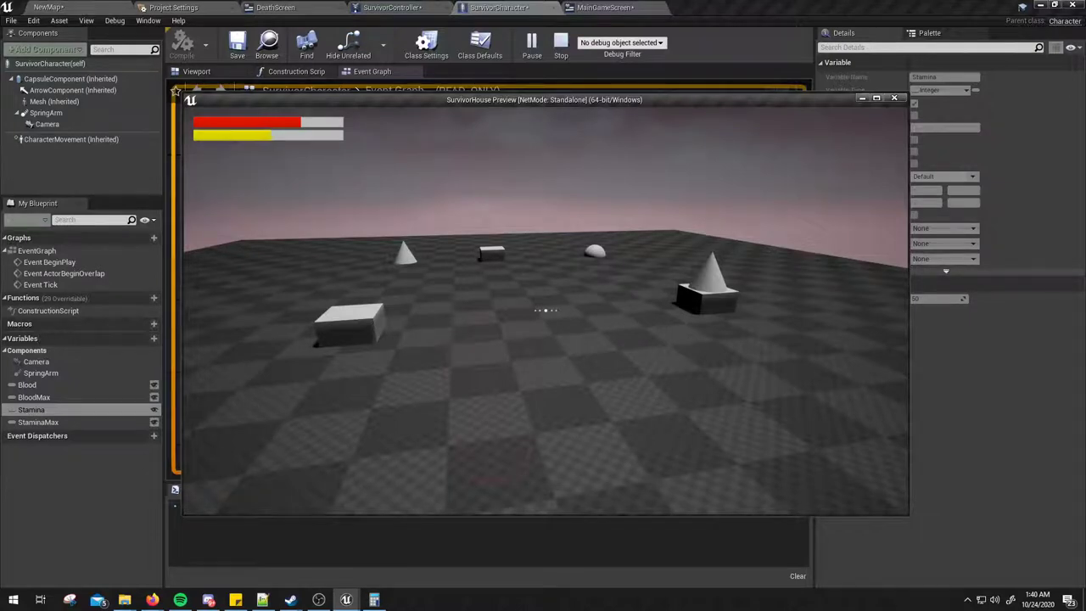
key(Escape)
Go to the SurvivorController event graph and locate the StaminaZero custom event.
click(294, 6)
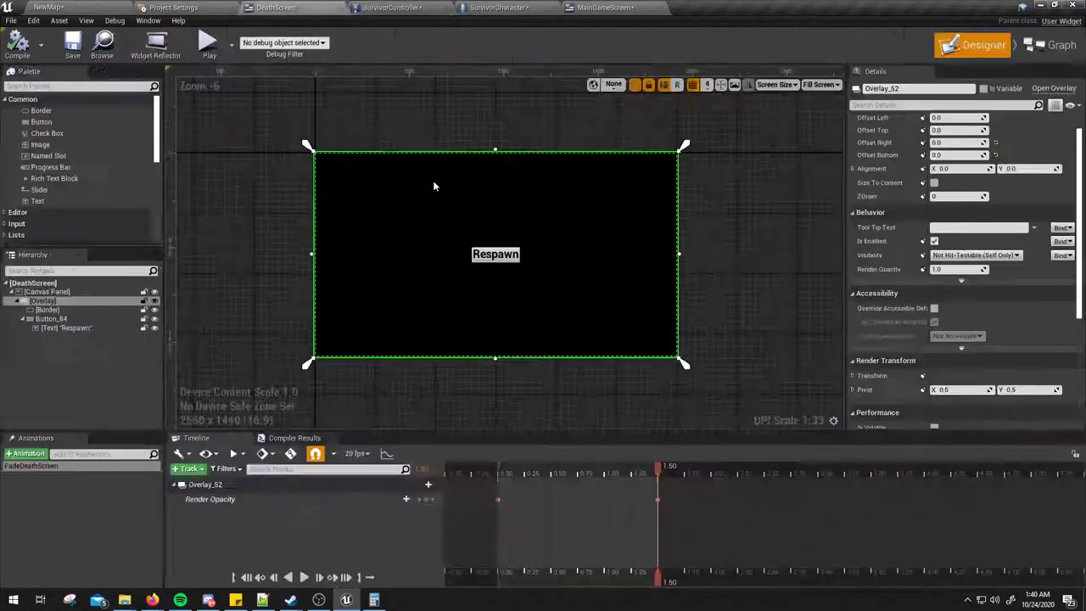
click(392, 7)
right_drag(430, 336, 679, 301)
right_drag(331, 232, 314, 239)
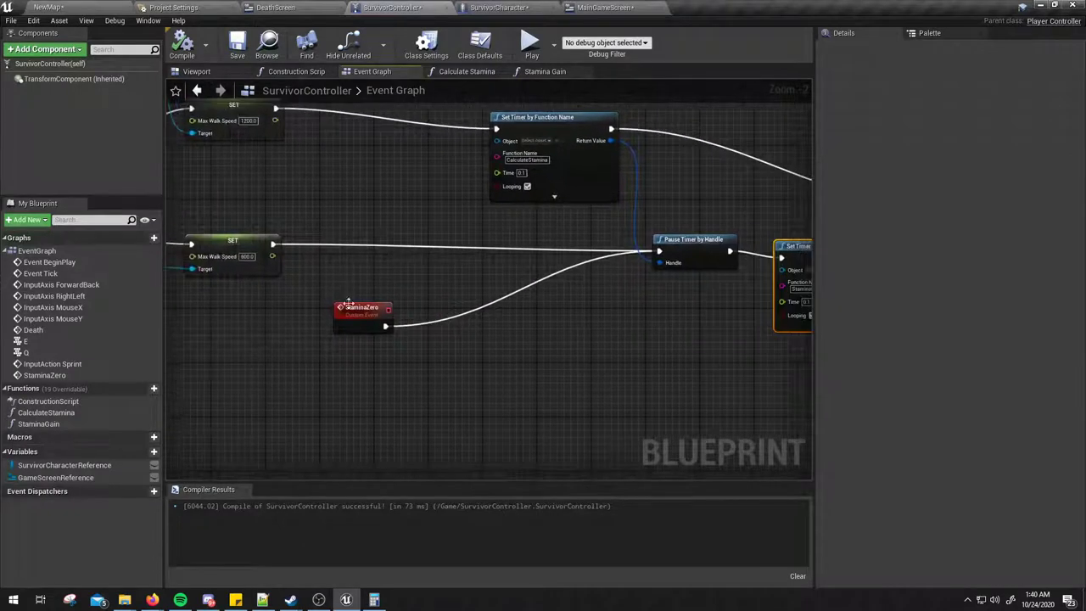
click(369, 310)
right_drag(426, 374, 378, 396)
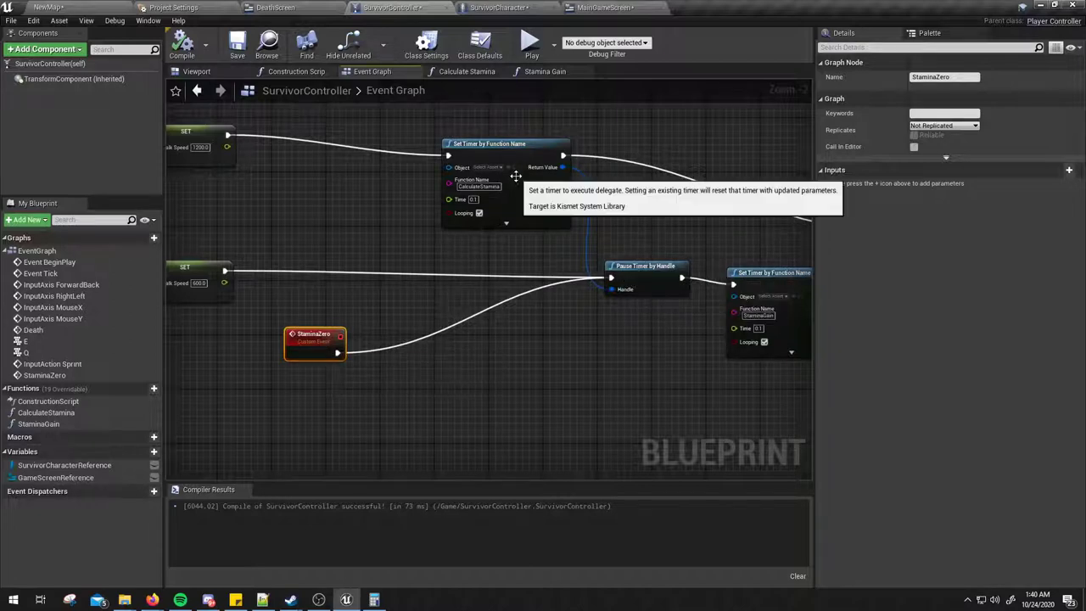
Shift the Pause Timer by Handle and StaminaGain timer nodes right, then play-test again.
click(647, 270)
right_drag(671, 323, 583, 309)
right_drag(707, 258, 567, 252)
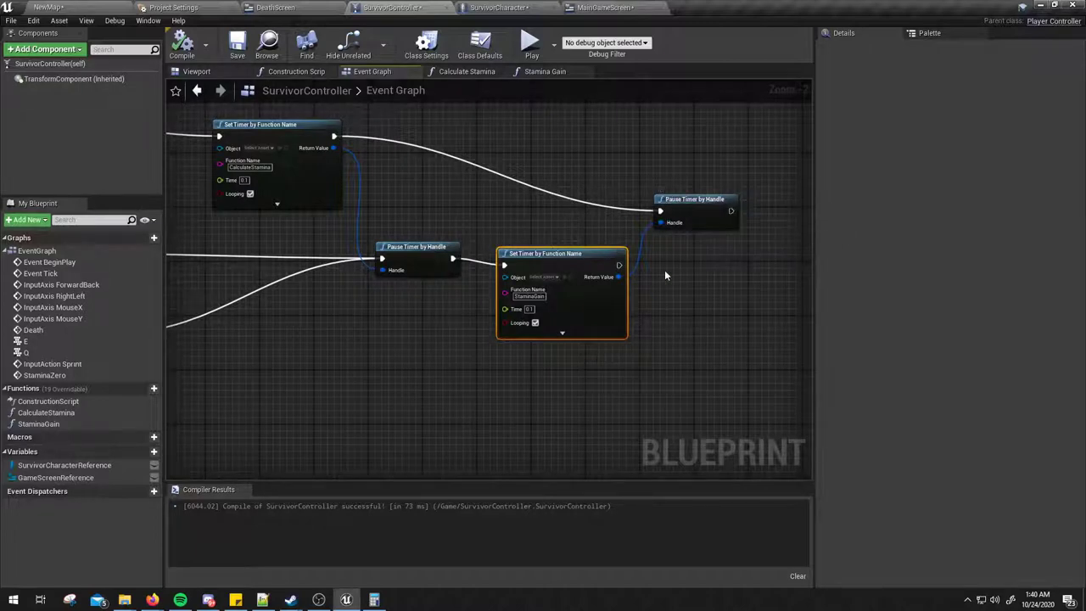
right_drag(664, 275, 616, 331)
drag(612, 252, 689, 222)
drag(530, 308, 609, 314)
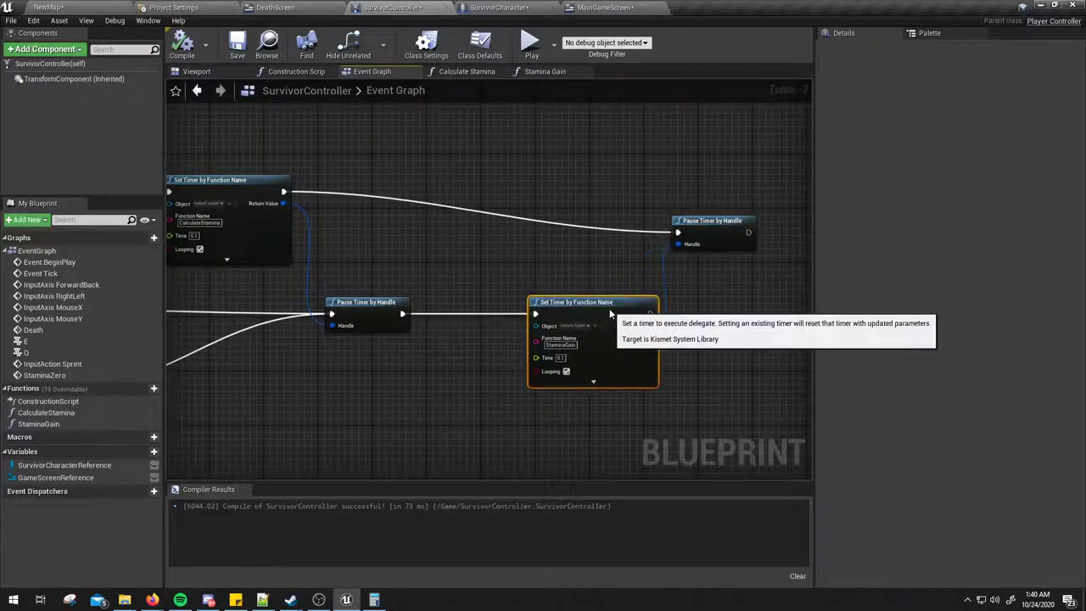
click(530, 42)
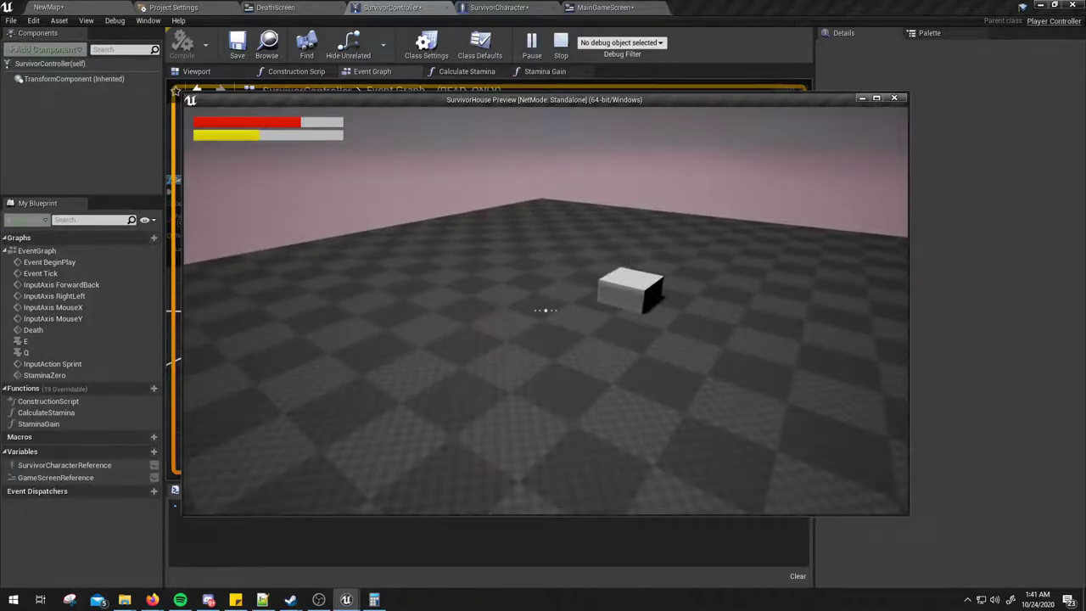
key(Escape)
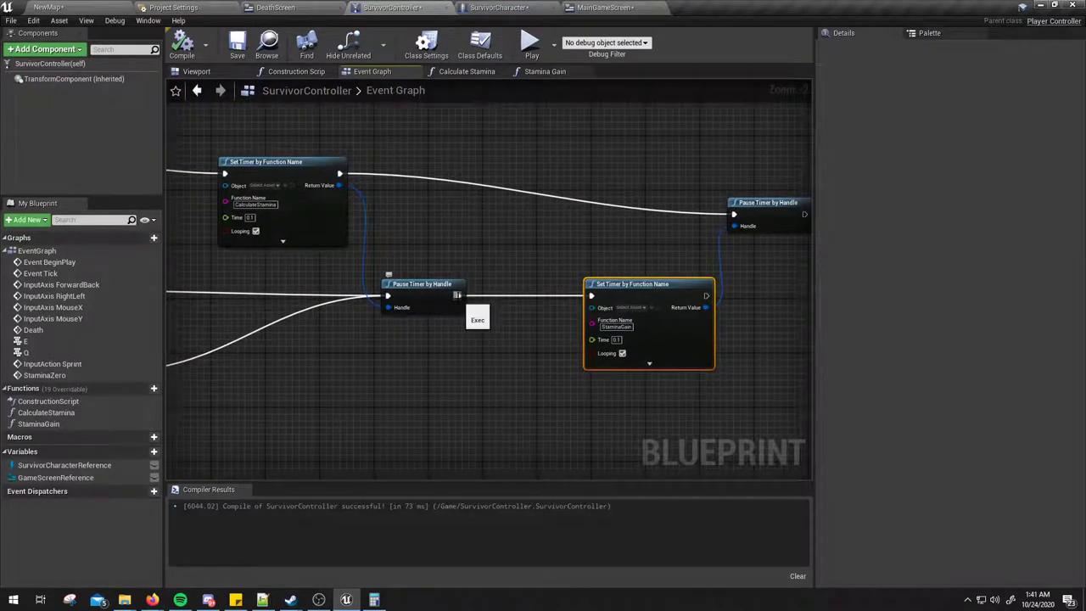
Insert a 2.0-second Delay node after Pause Timer by Handle, positioned before the StaminaGain timer.
drag(457, 295, 487, 306)
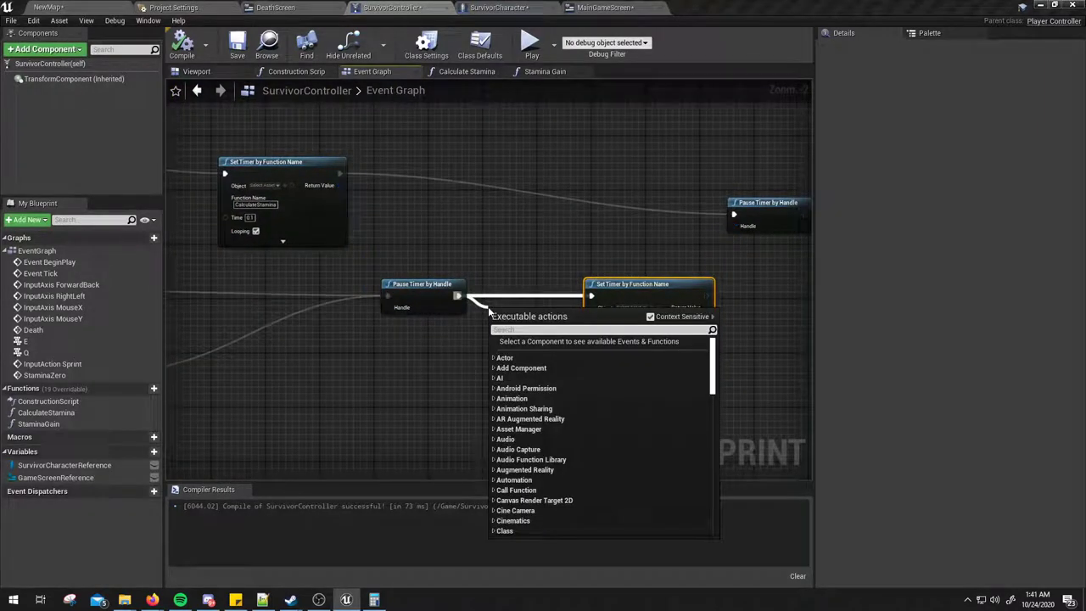
text(dela)
key(Return)
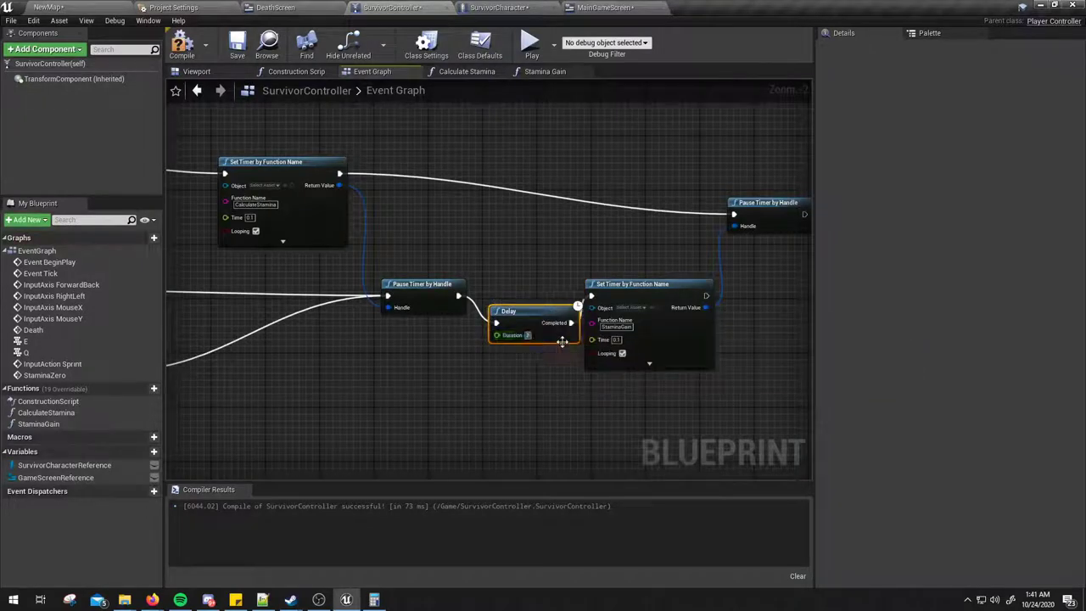
drag(562, 325, 554, 311)
click(546, 276)
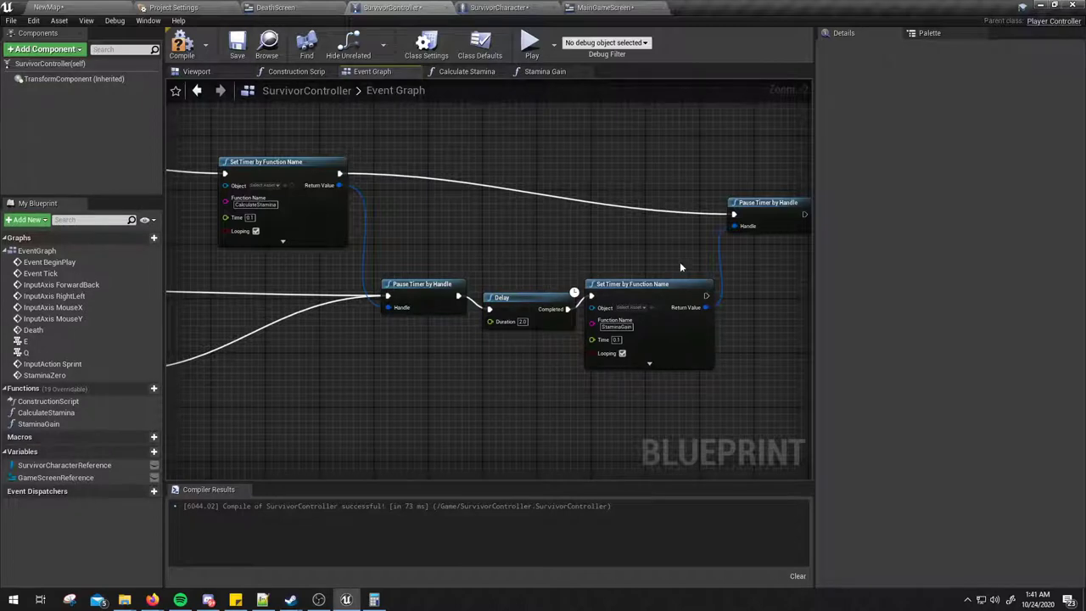
Launch a standalone play session and walk around to watch the stamina bar refill.
click(531, 44)
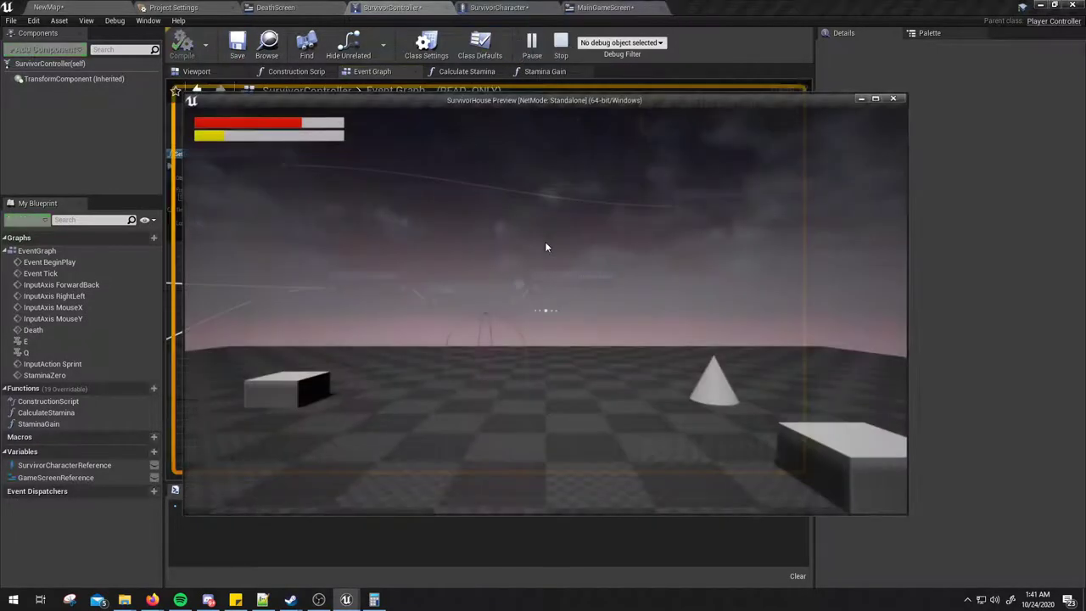
click(546, 247)
key(w)
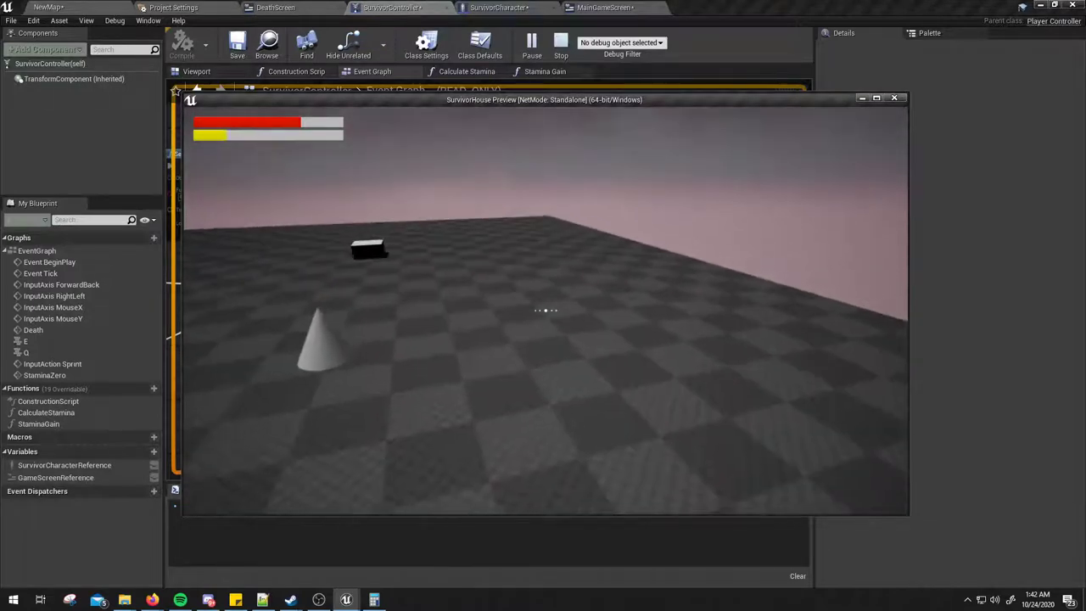
End the preview and review the sprint input, 2.0 Delay and StaminaGain timer nodes.
key(Escape)
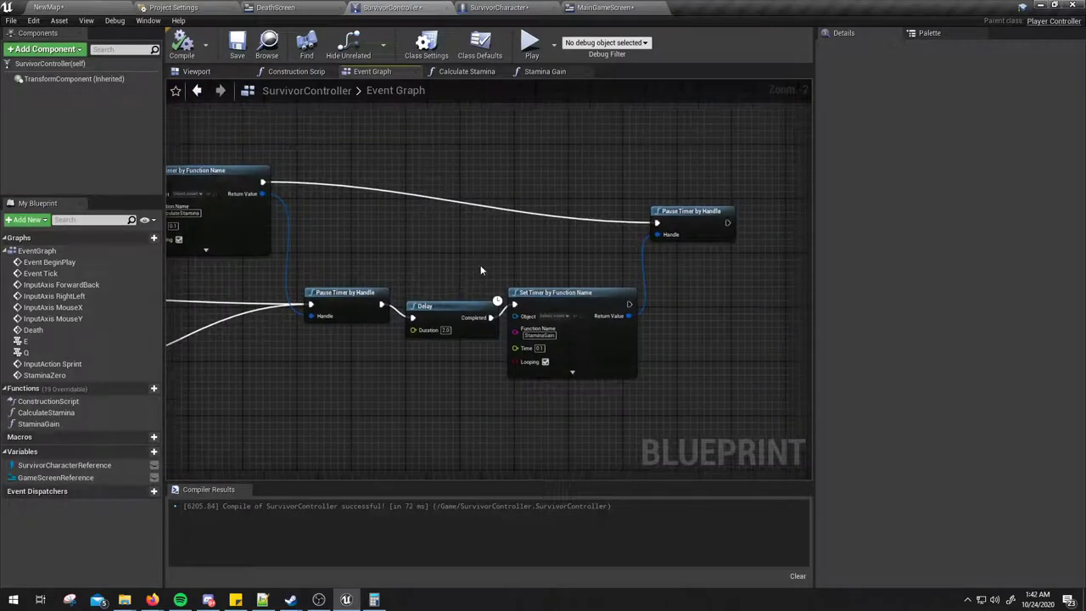
click(594, 322)
right_drag(591, 278, 607, 285)
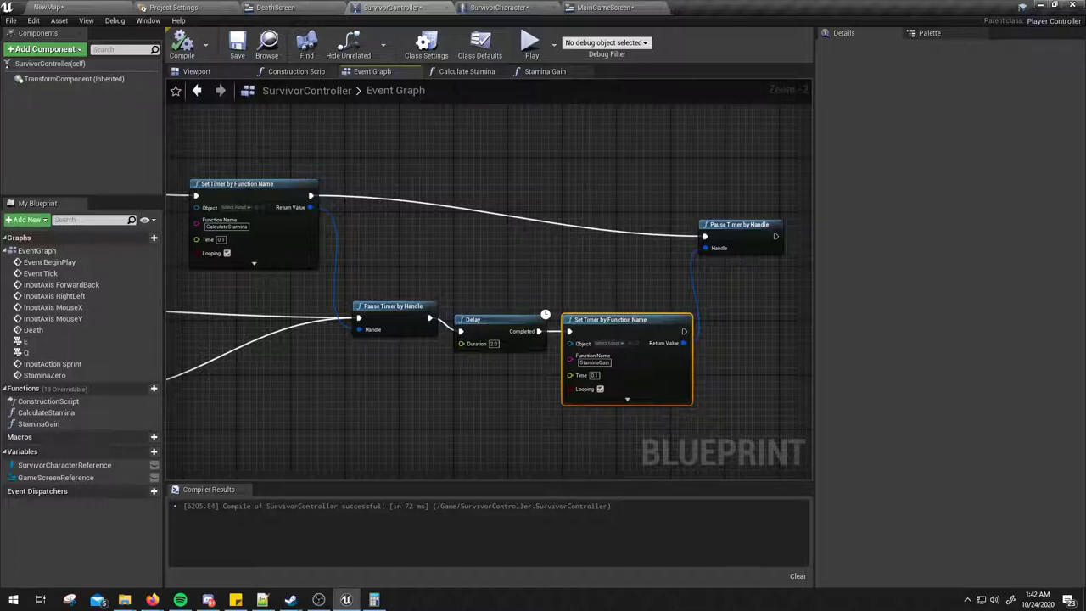
scroll(667, 321, down, 3)
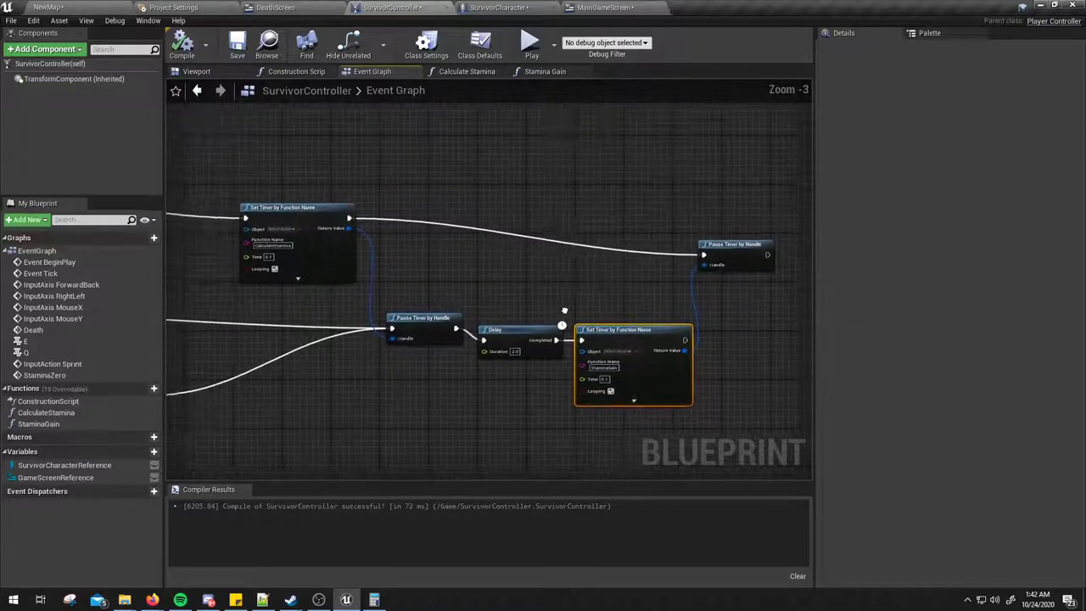
right_drag(611, 315, 497, 342)
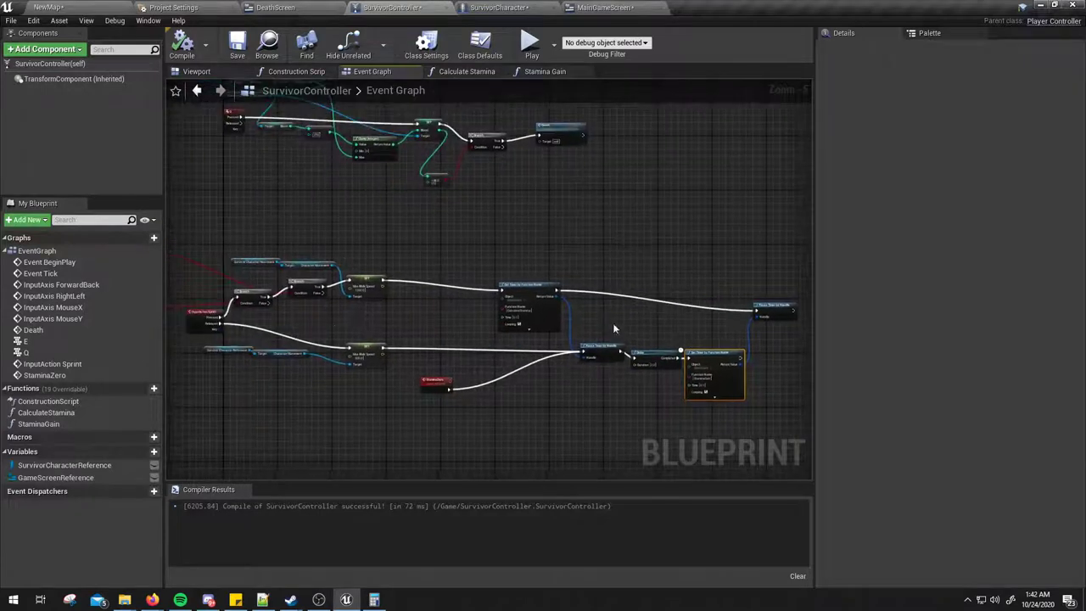
scroll(496, 343, up, 3)
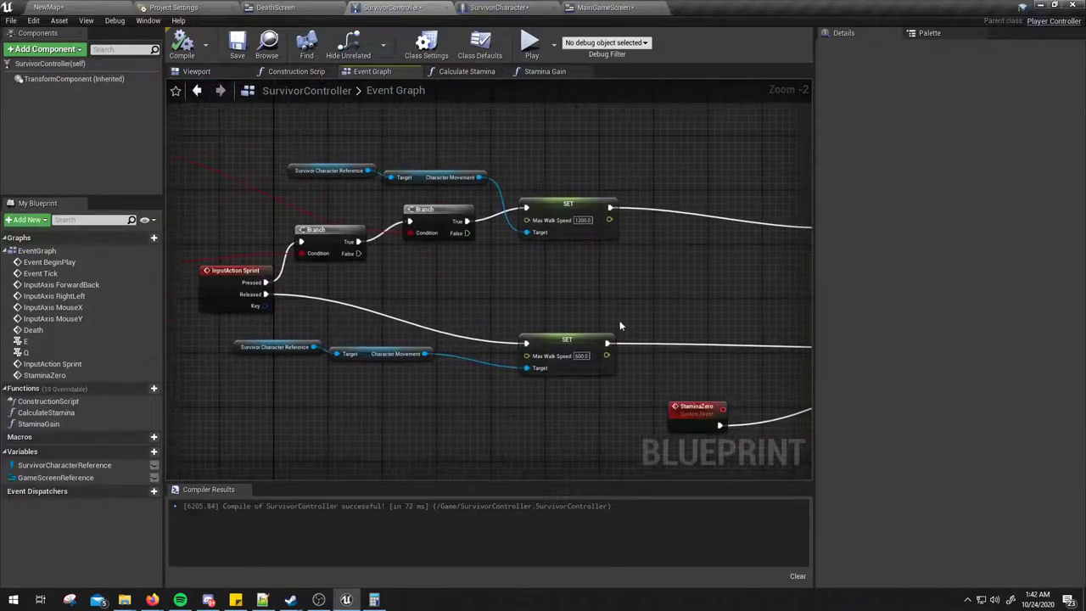
mouse_move(671, 322)
right_down()
mouse_move(509, 294)
mouse_move(484, 271)
right_up()
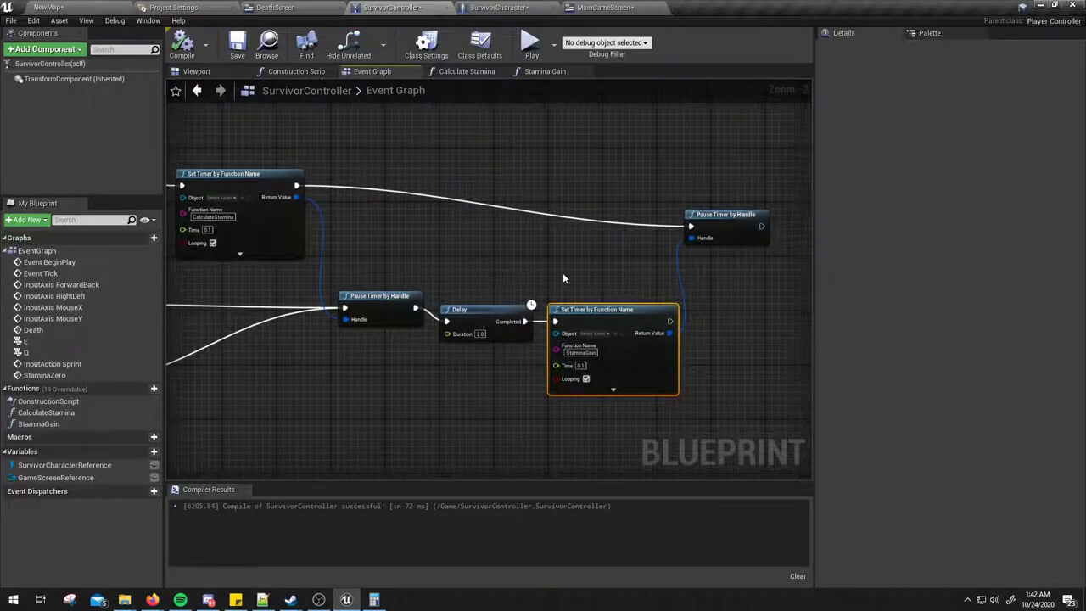
right_drag(562, 273, 572, 294)
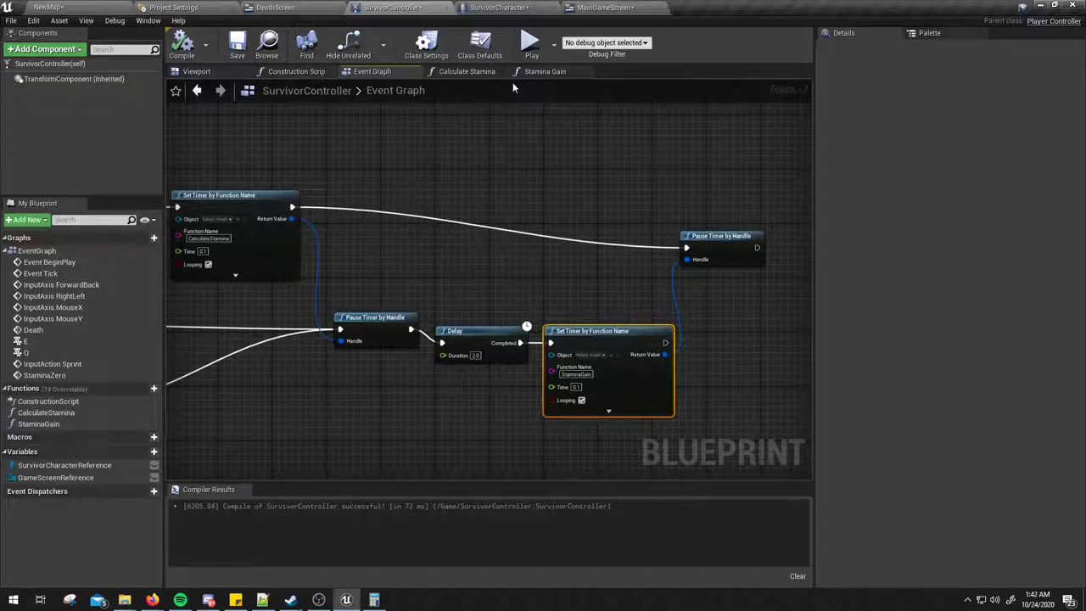
click(616, 11)
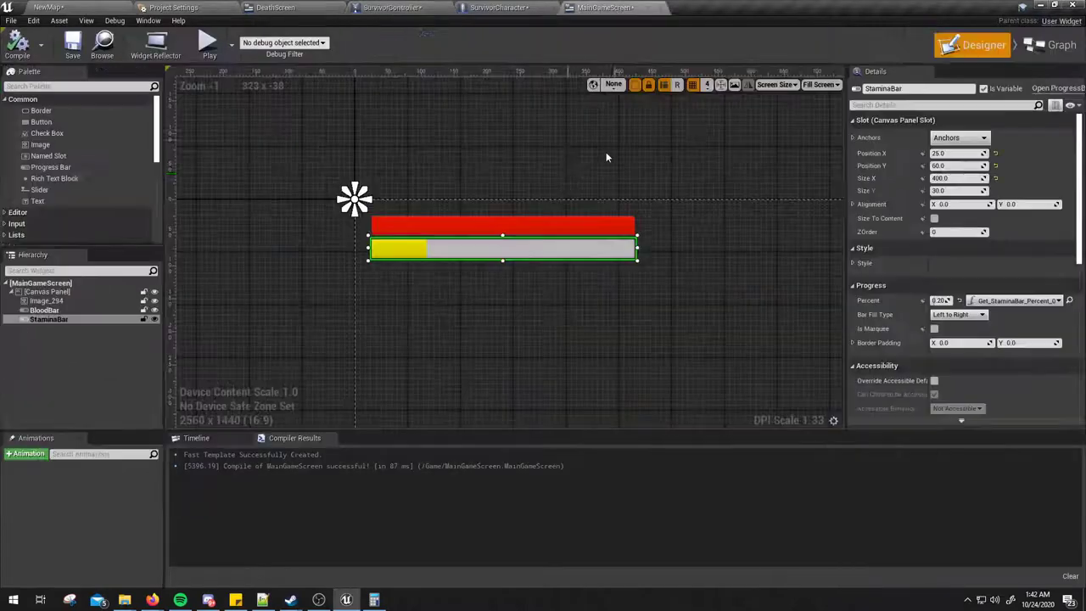
scroll(584, 197, down, 3)
right_drag(585, 196, 381, 124)
scroll(522, 218, down, 2)
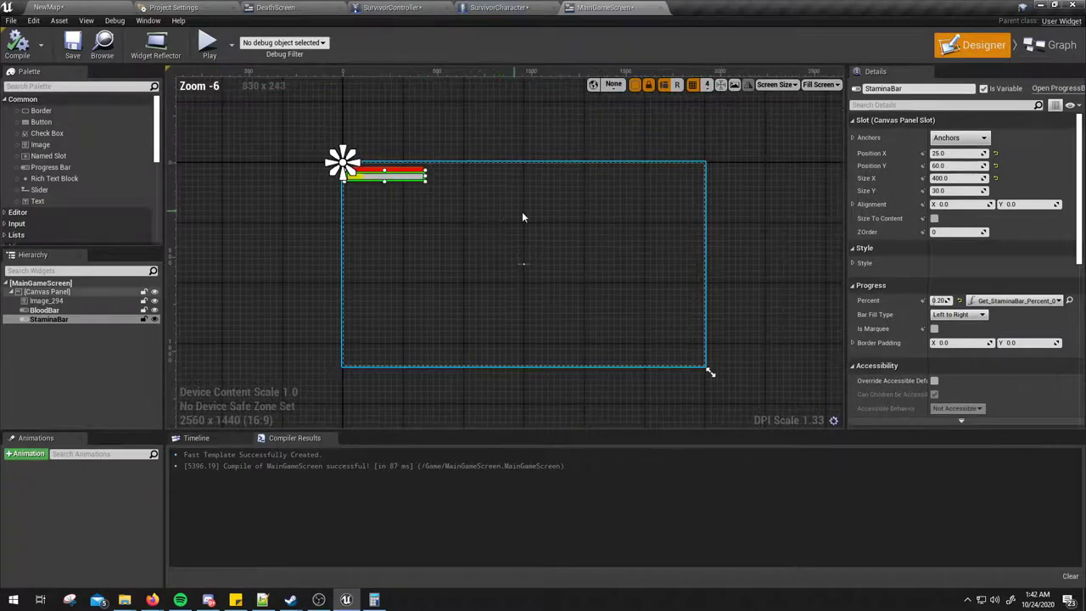
click(699, 187)
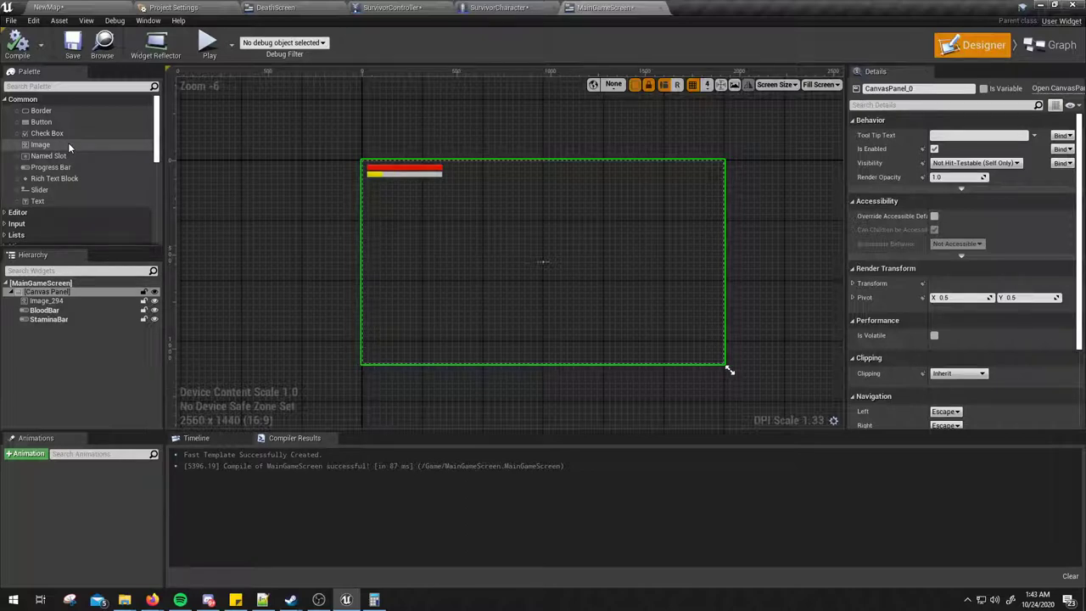
scroll(63, 194, down, 2)
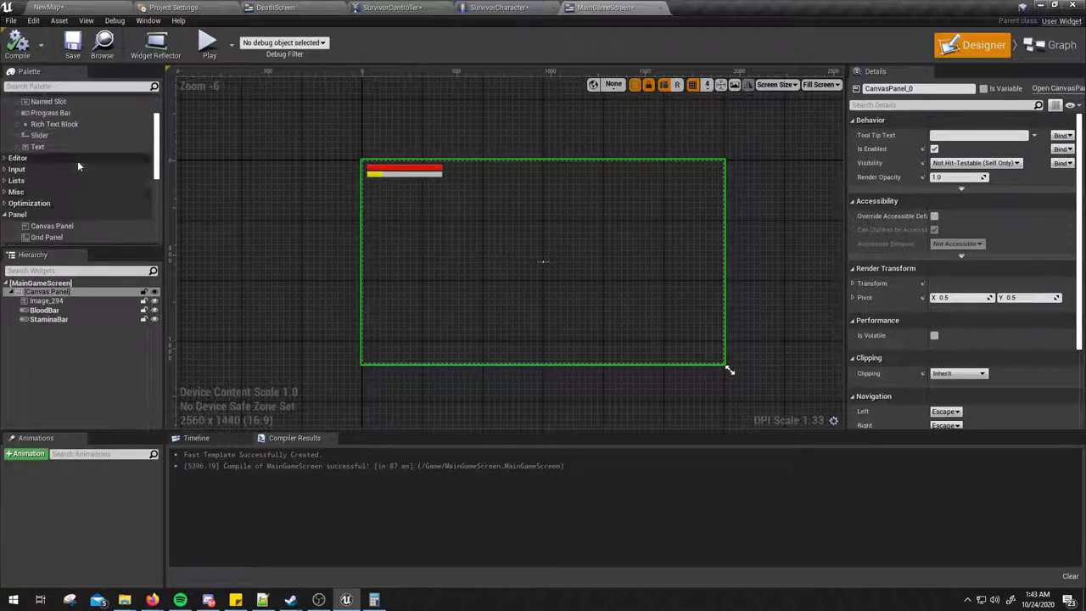
scroll(73, 216, down, 2)
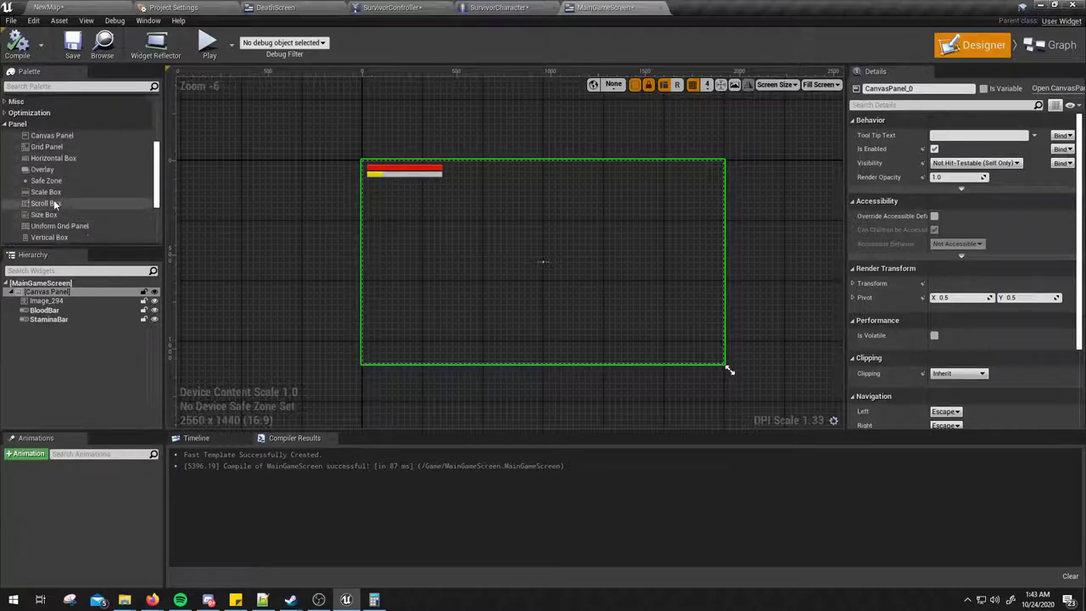
scroll(68, 175, down, 1)
scroll(60, 170, up, 5)
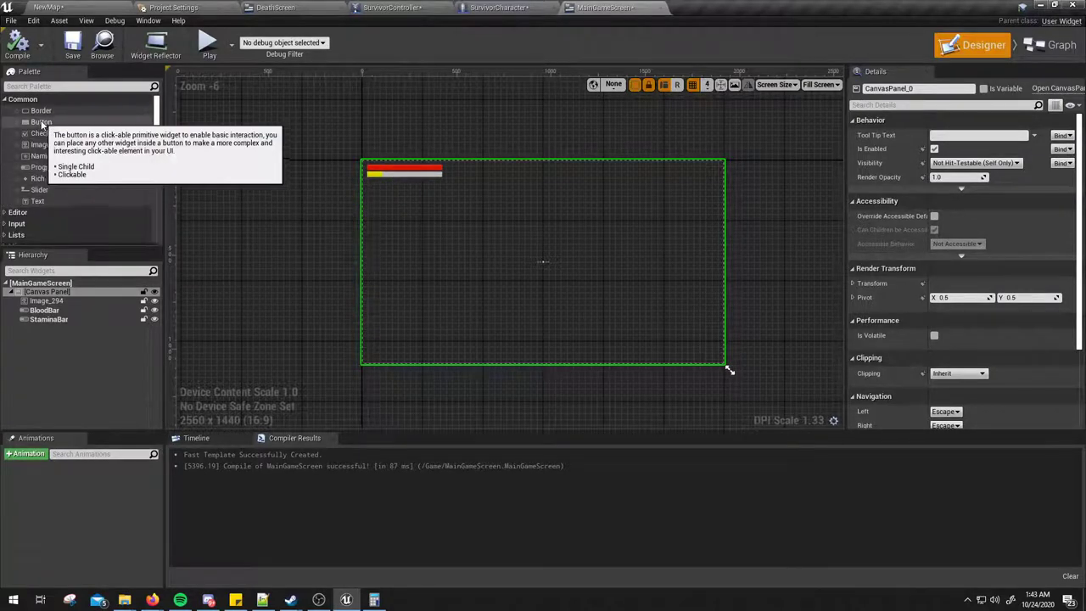
Swap a stray Border for an Overlay panel sized about 343 by 583, anchored top-right.
mouse_move(41, 110)
mouse_down()
mouse_move(645, 202)
mouse_move(676, 253)
mouse_up()
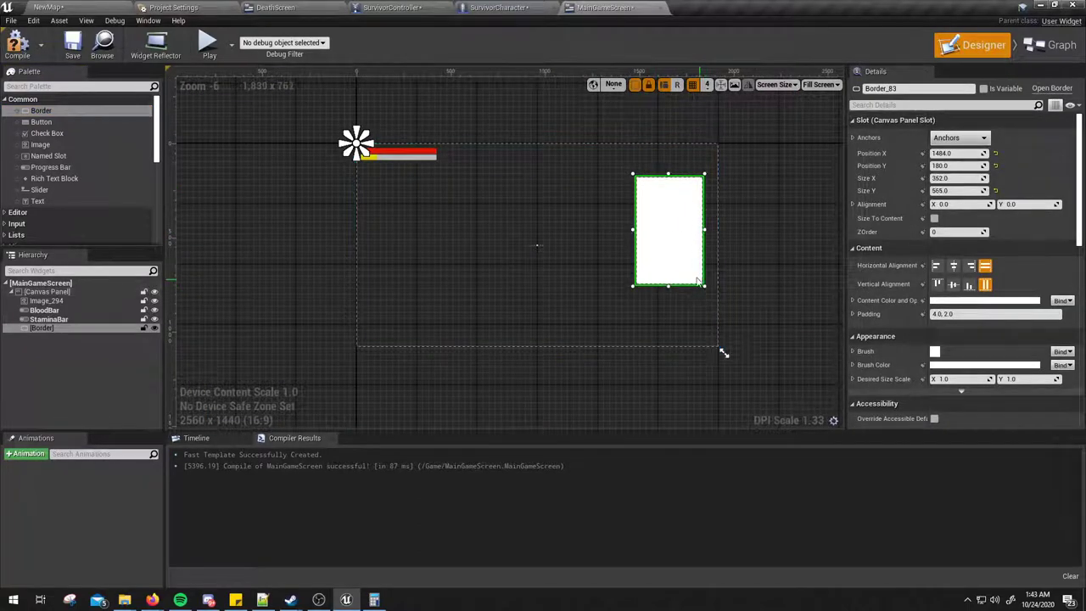
key(Delete)
scroll(81, 202, down, 5)
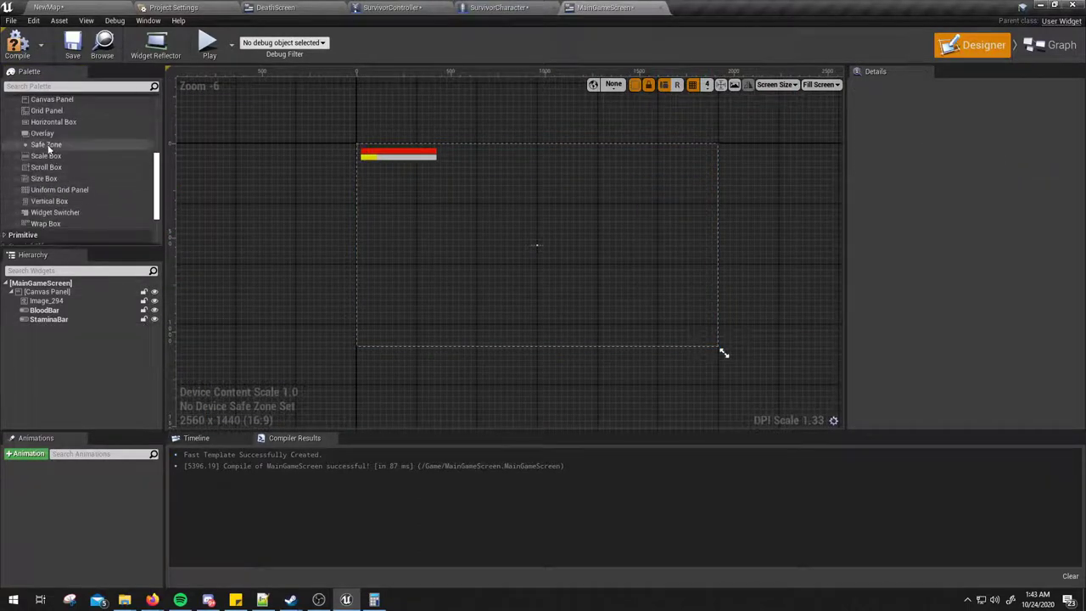
drag(42, 134, 615, 184)
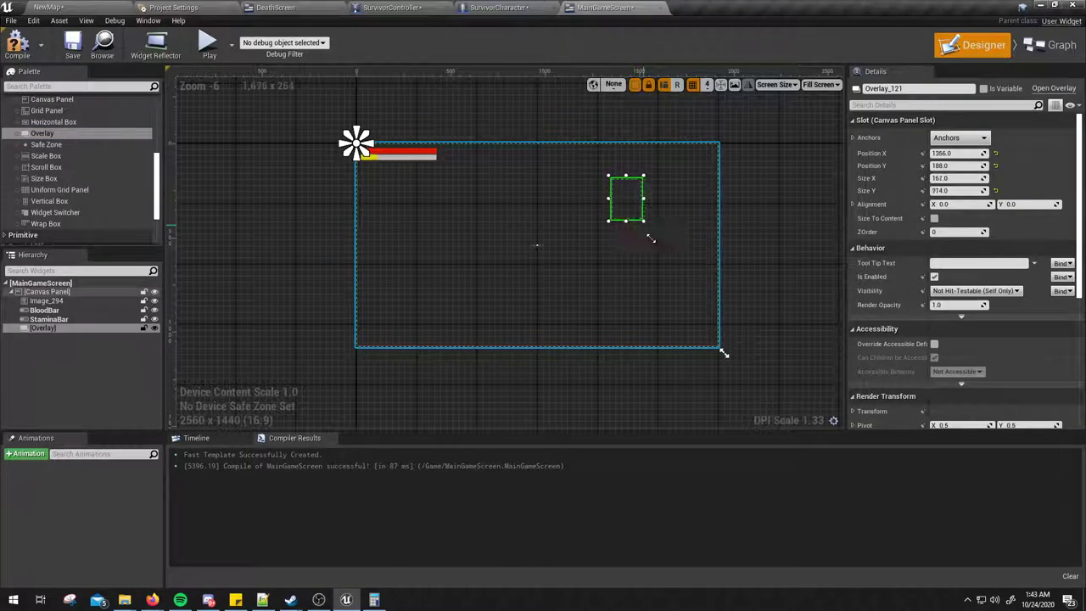
mouse_move(650, 239)
mouse_down()
mouse_move(683, 300)
mouse_move(668, 218)
mouse_up()
click(960, 137)
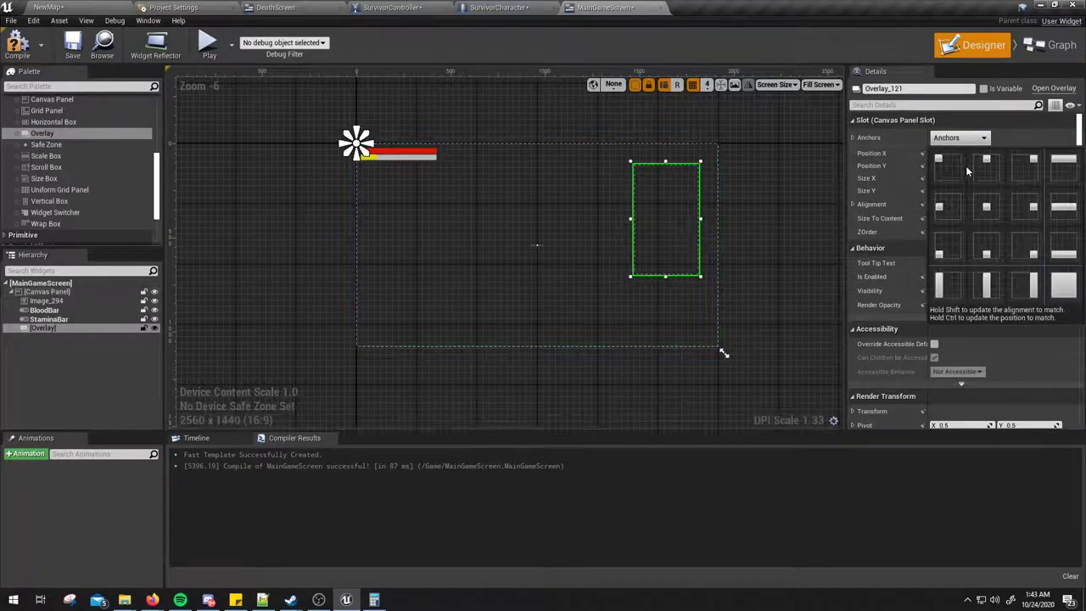
click(1027, 167)
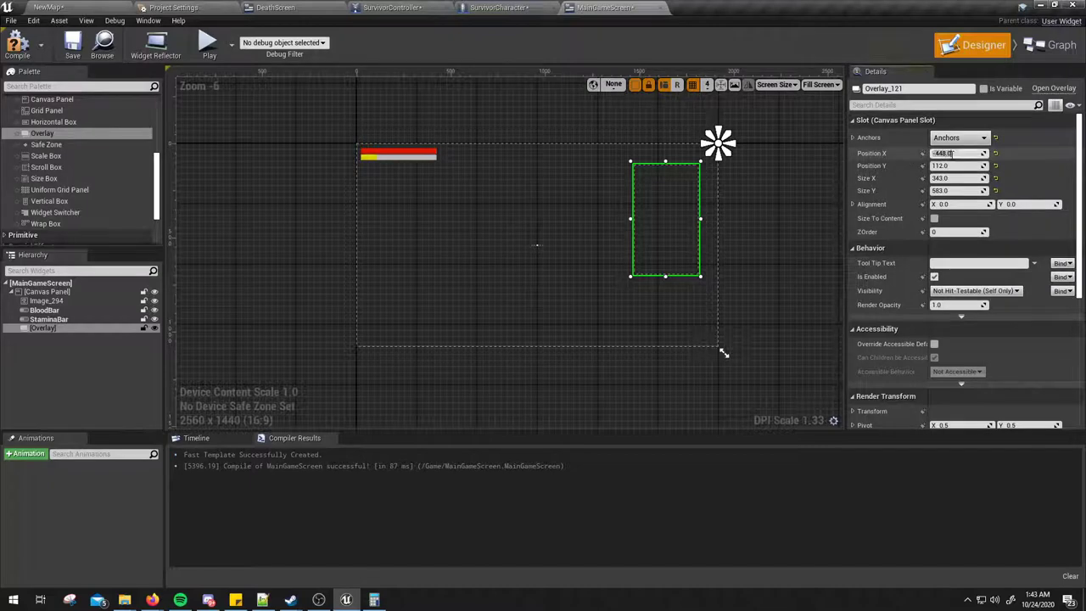
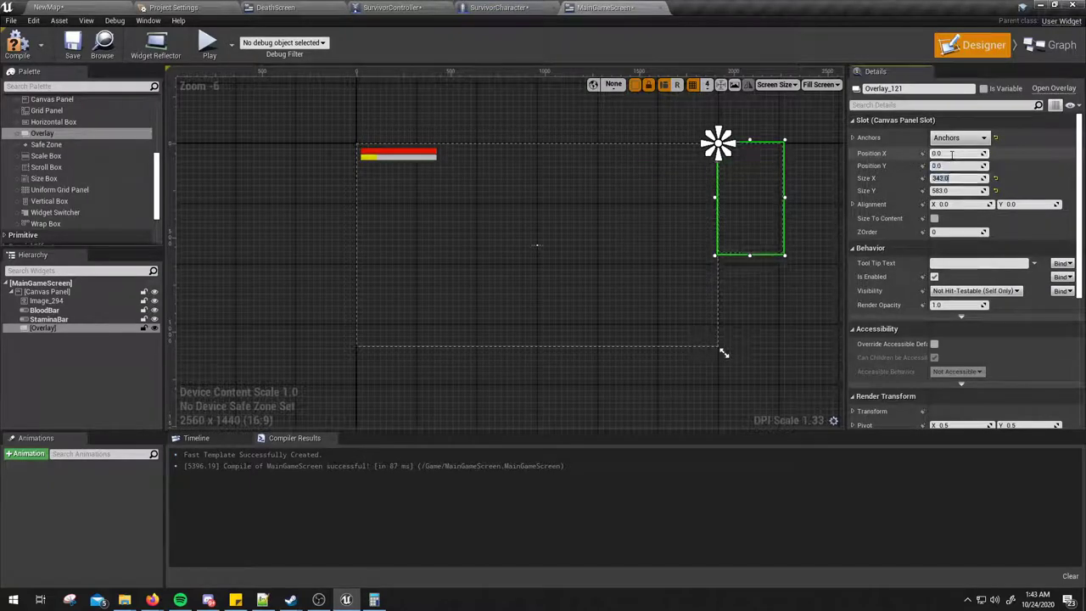
Set the Overlay's Alignment X to 1.0 and begin dragging a Border from the Palette.
text(1)
key(Return)
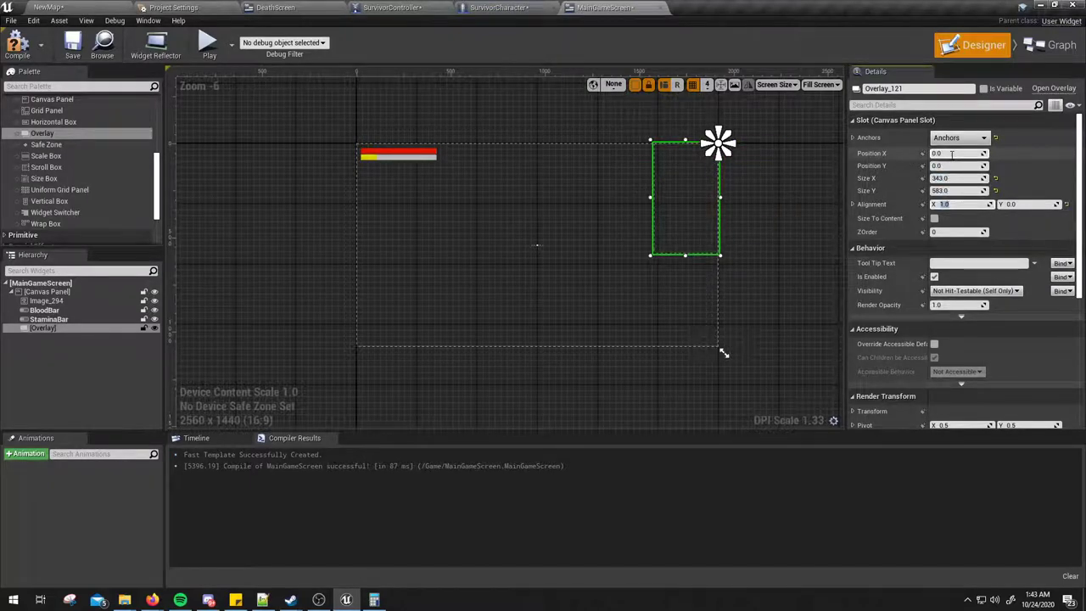
scroll(82, 157, up, 5)
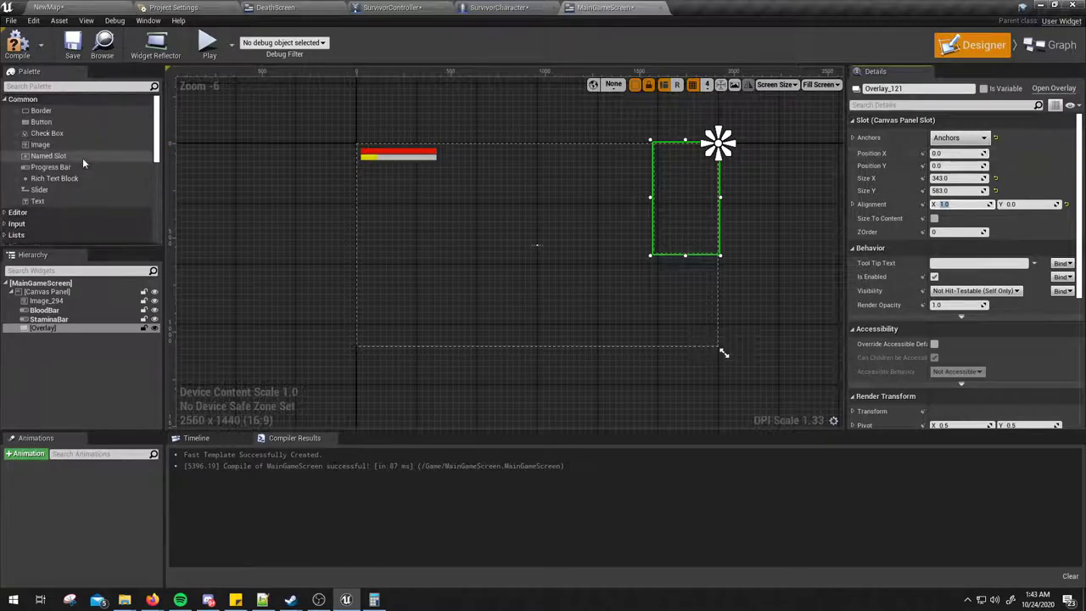
drag(41, 111, 75, 285)
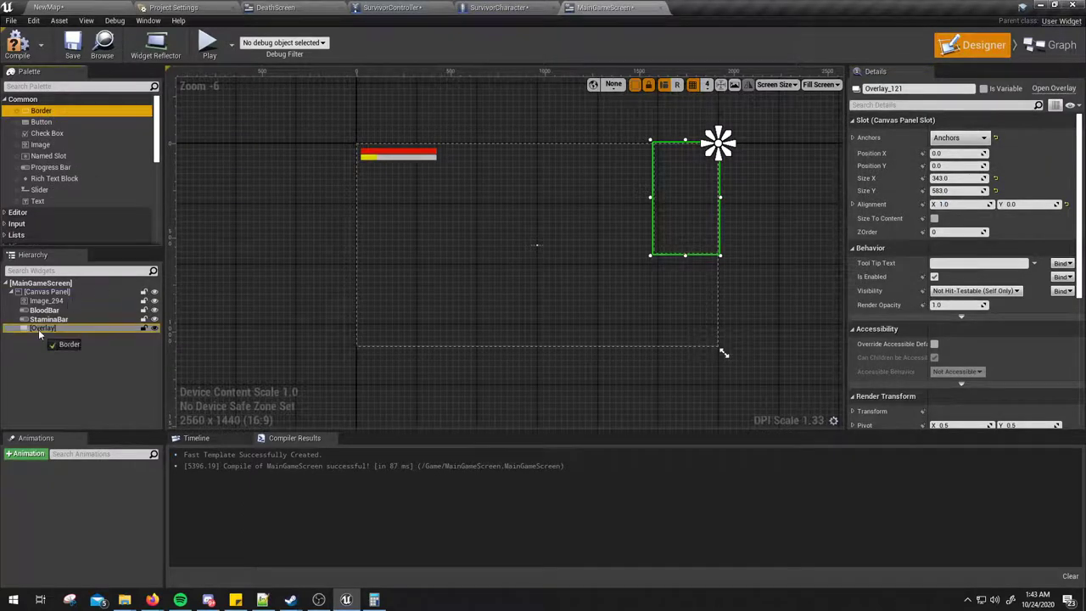
Drop a Border into the Overlay, tint it black at 0.5 alpha, and set both alignments to Fill.
drag(38, 329, 39, 329)
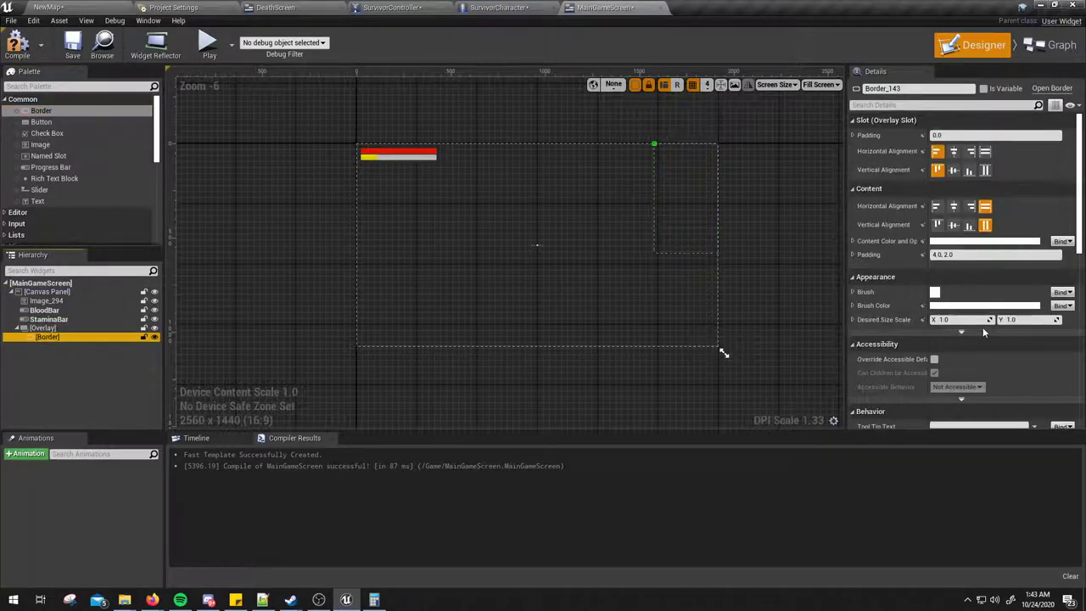
click(938, 307)
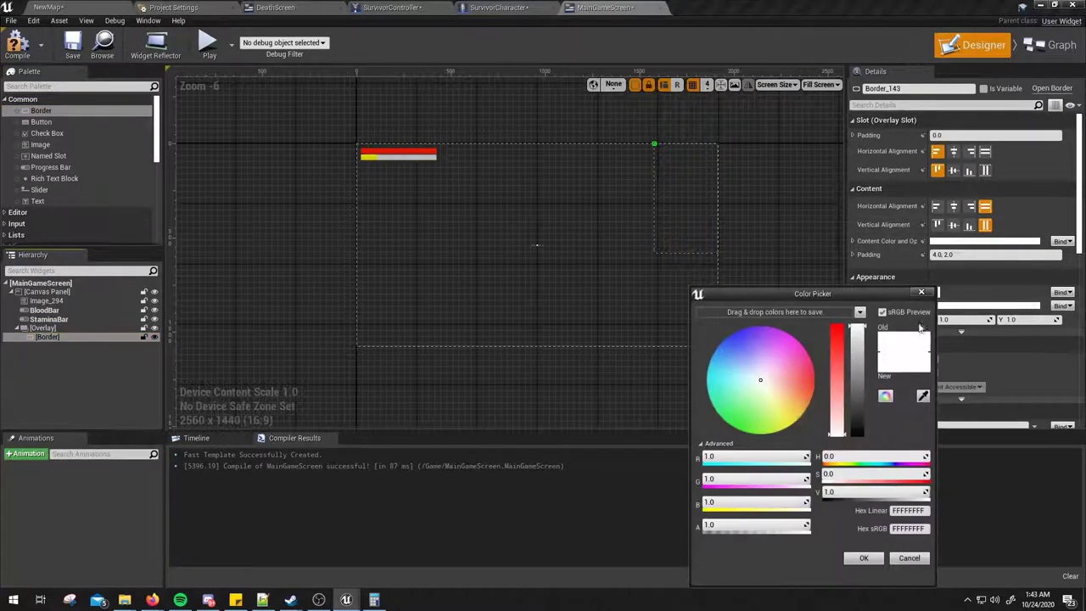
drag(859, 418, 858, 434)
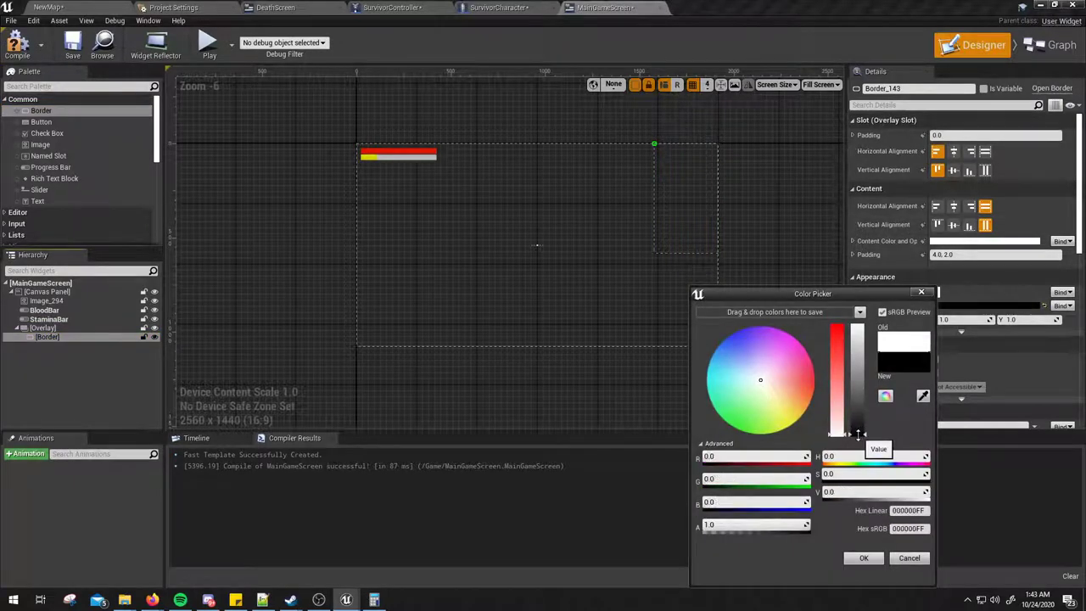
click(747, 525)
text(0.5)
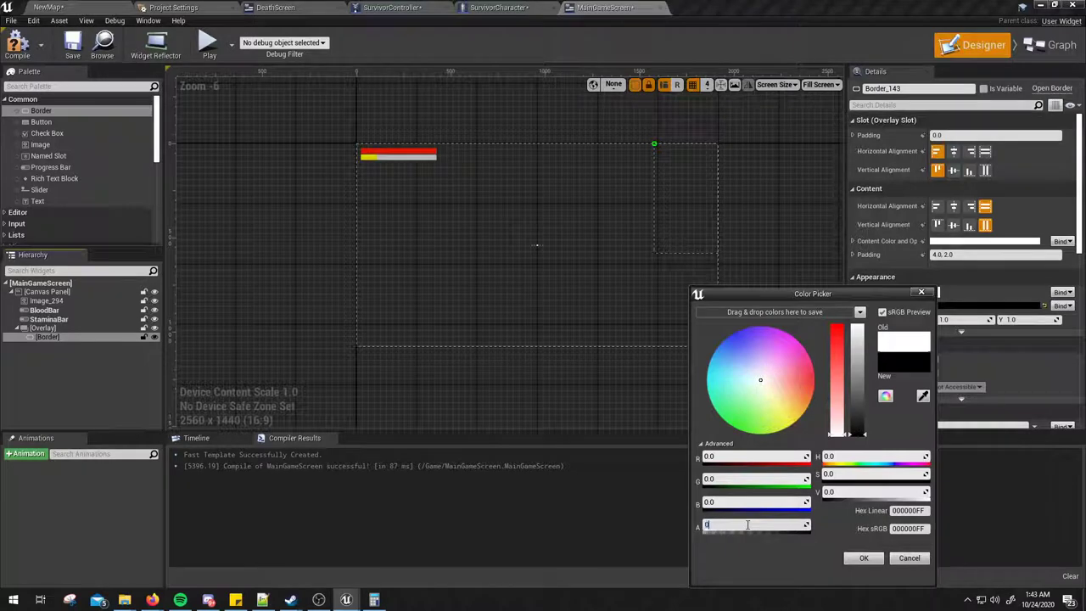
click(863, 557)
click(984, 151)
click(984, 170)
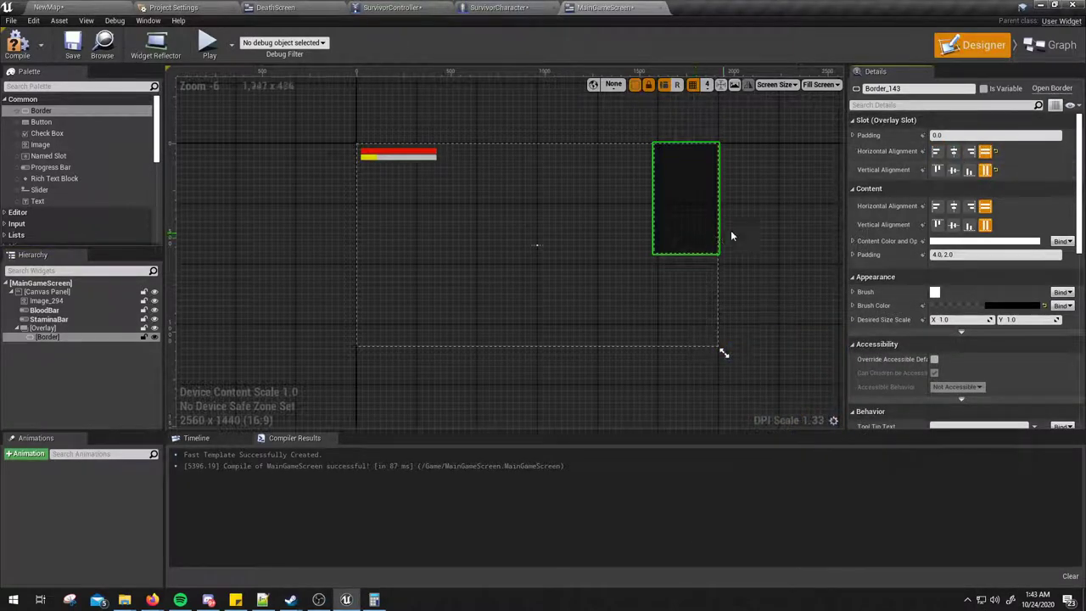
scroll(732, 233, up, 2)
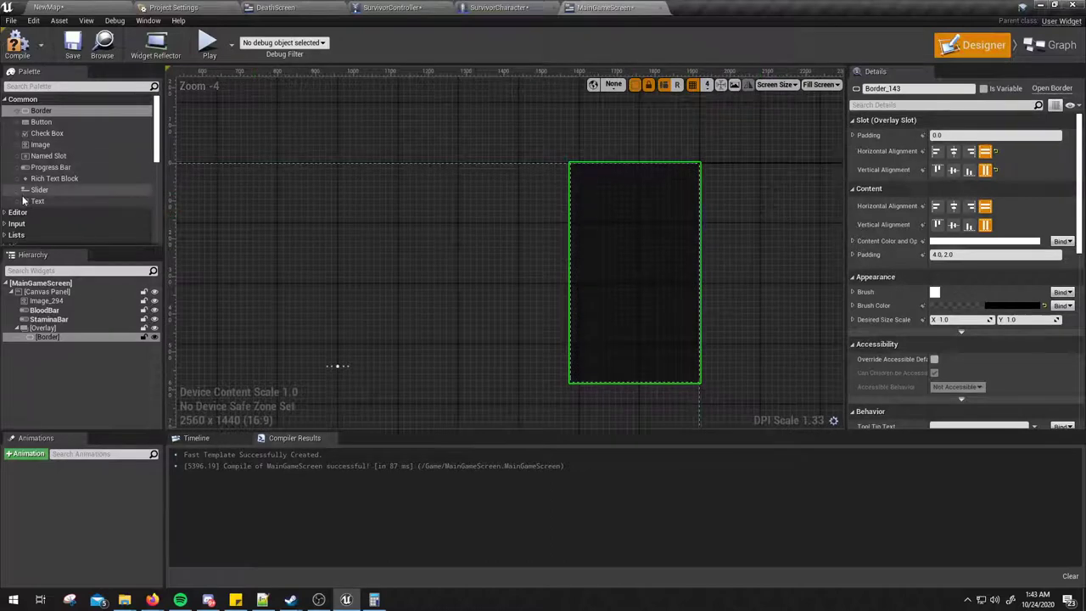
Place a Text Block inside the Border and lower its bold Roboto font size from 24 to 18.
drag(38, 201, 216, 207)
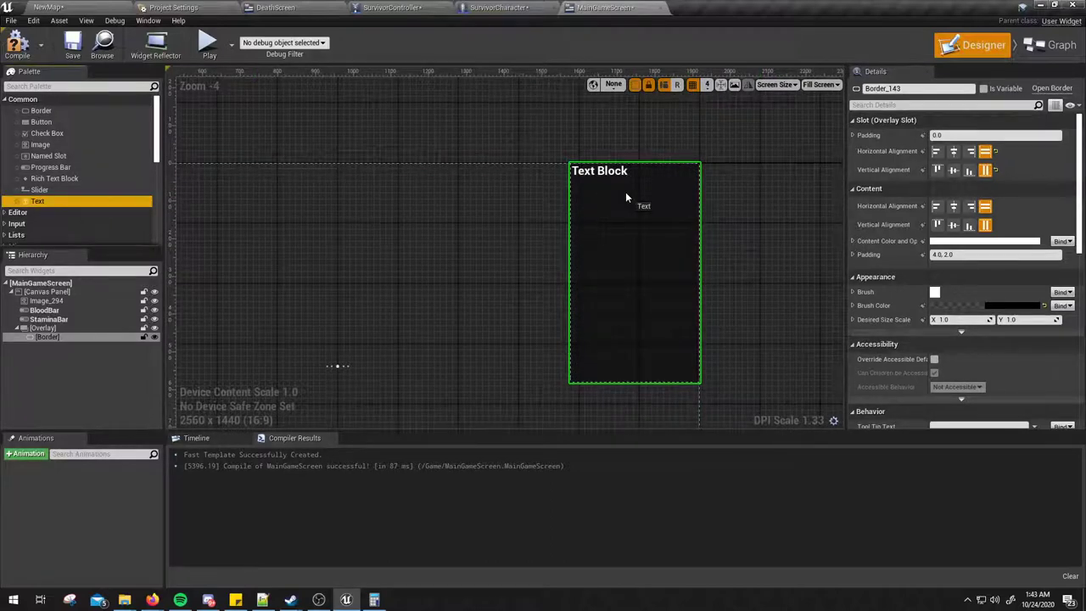
drag(626, 196, 626, 196)
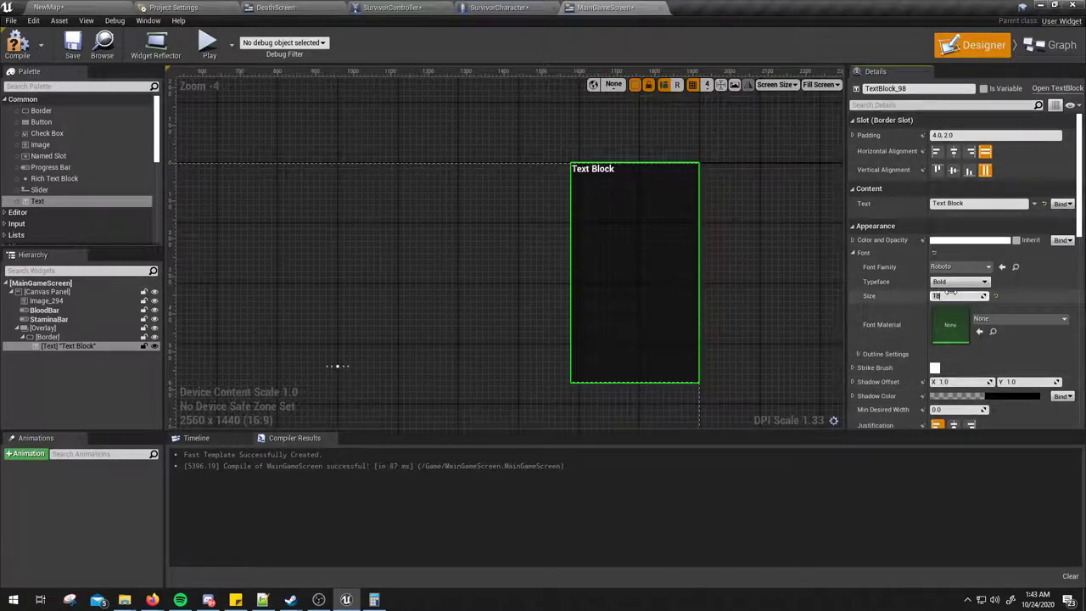
click(954, 295)
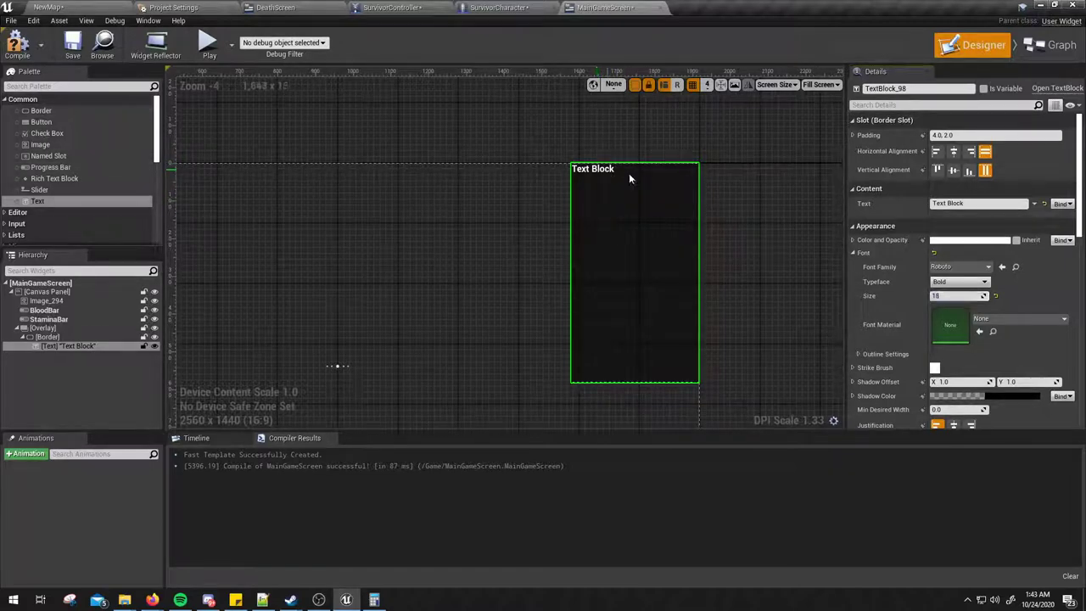
click(1060, 205)
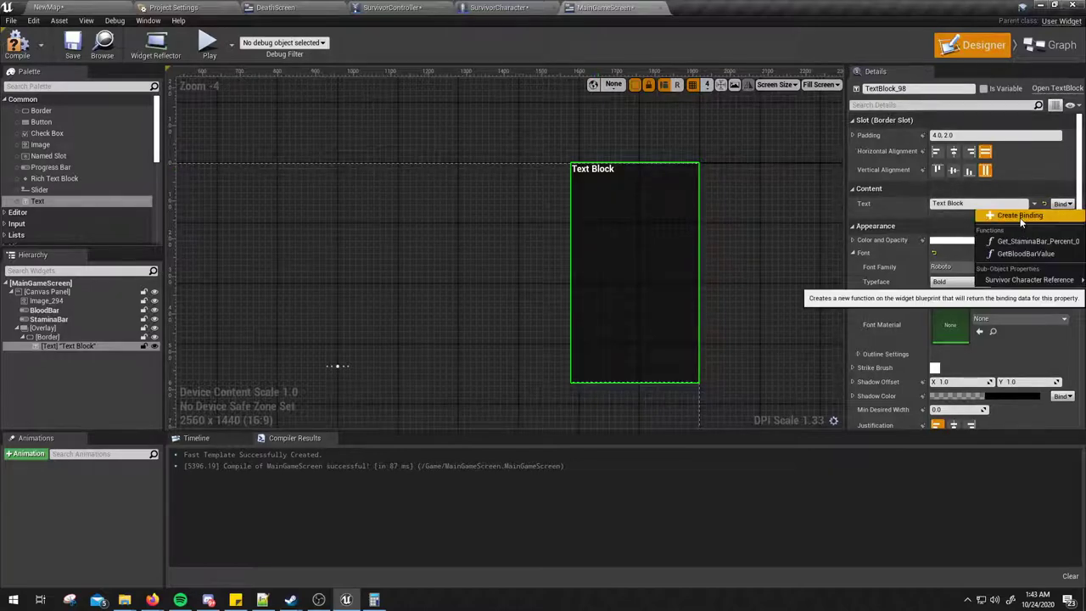
Create the Get Text 0 binding and feed a SurvivorCharacterReference Get into Get Velocity.
click(1021, 217)
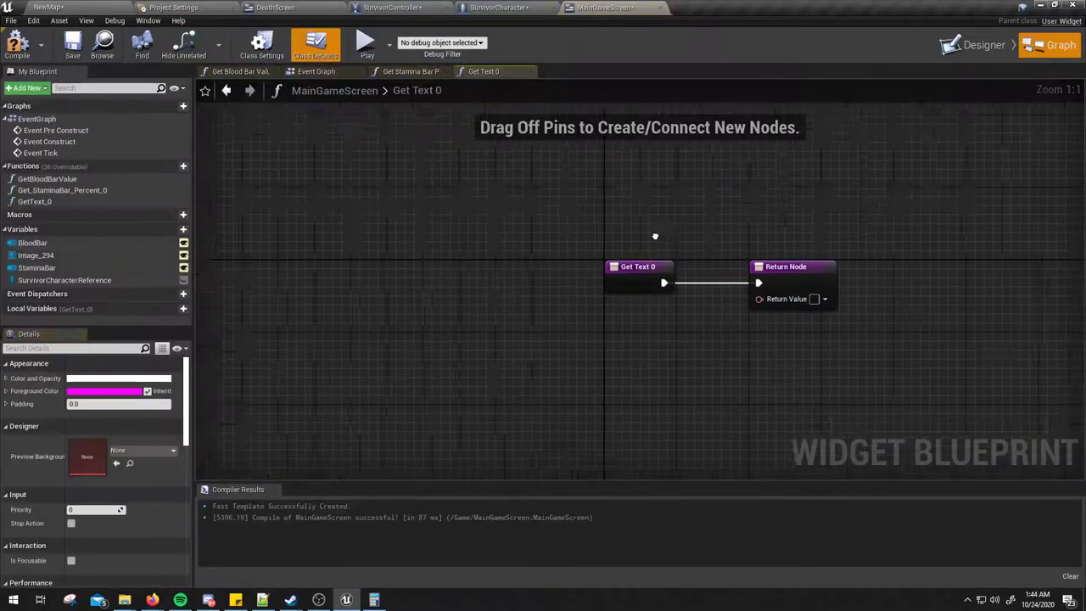
drag(64, 279, 365, 316)
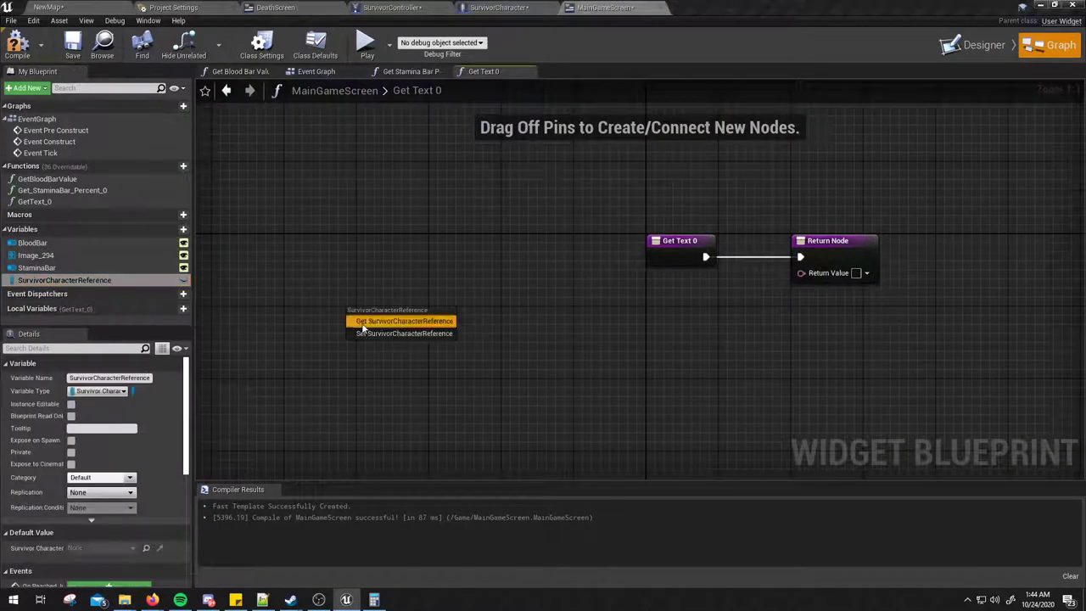
click(394, 318)
drag(454, 315, 556, 369)
text(get veloci)
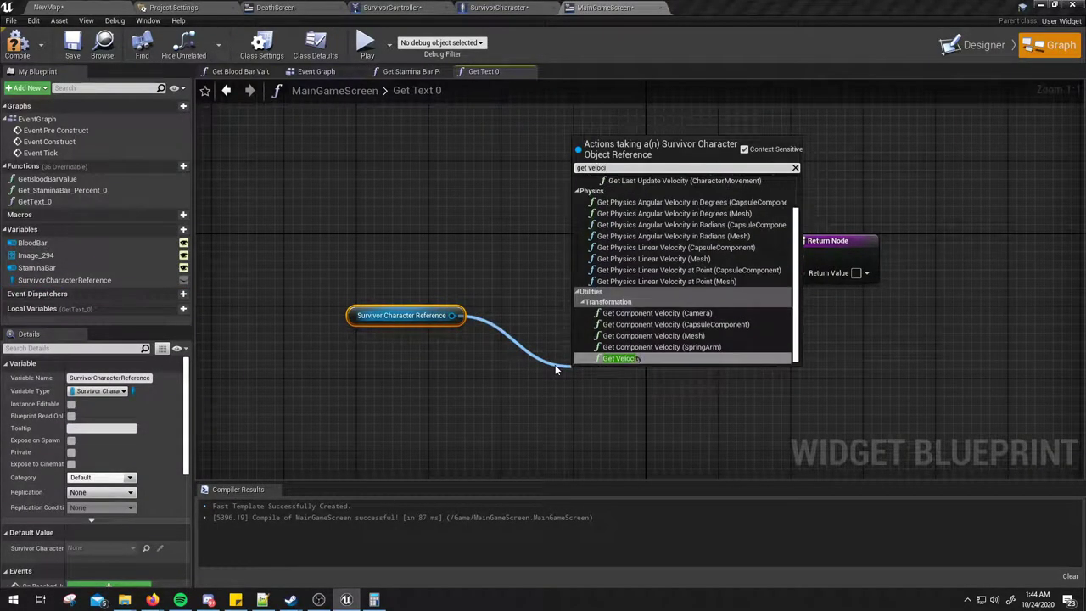
key(Return)
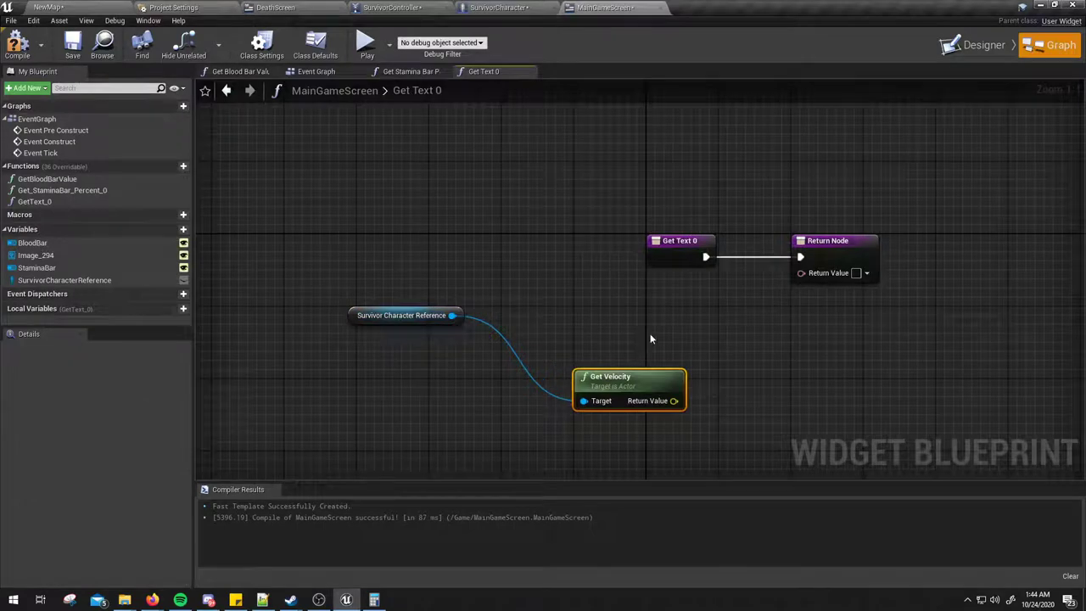
Add a VectorLength node after Get Velocity and move the Return Node further right.
right_drag(649, 339, 541, 311)
drag(572, 373, 645, 385)
text(leng)
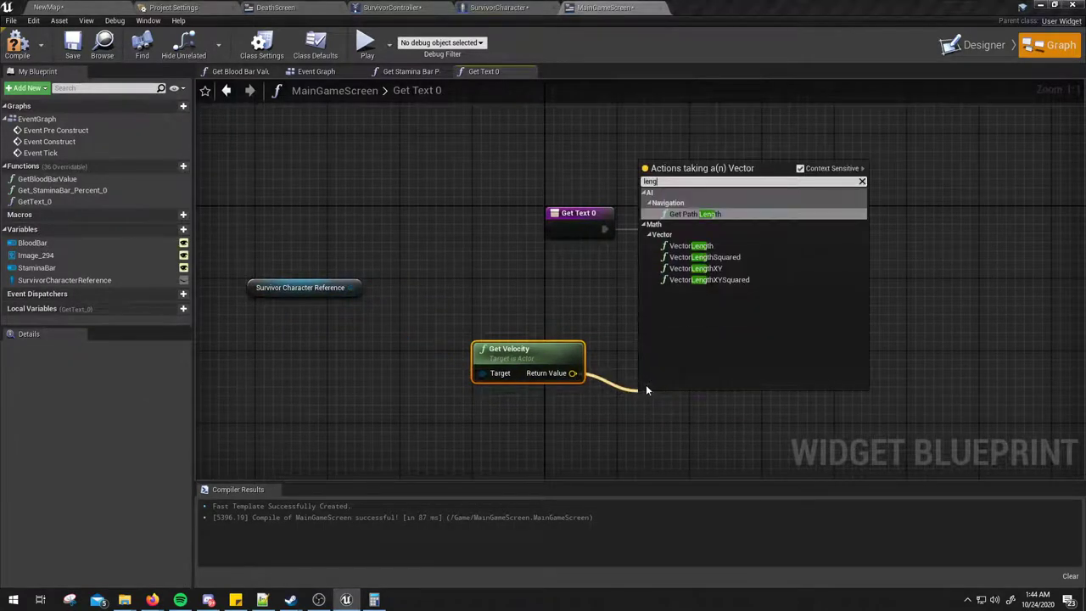
key(Down)
key(Return)
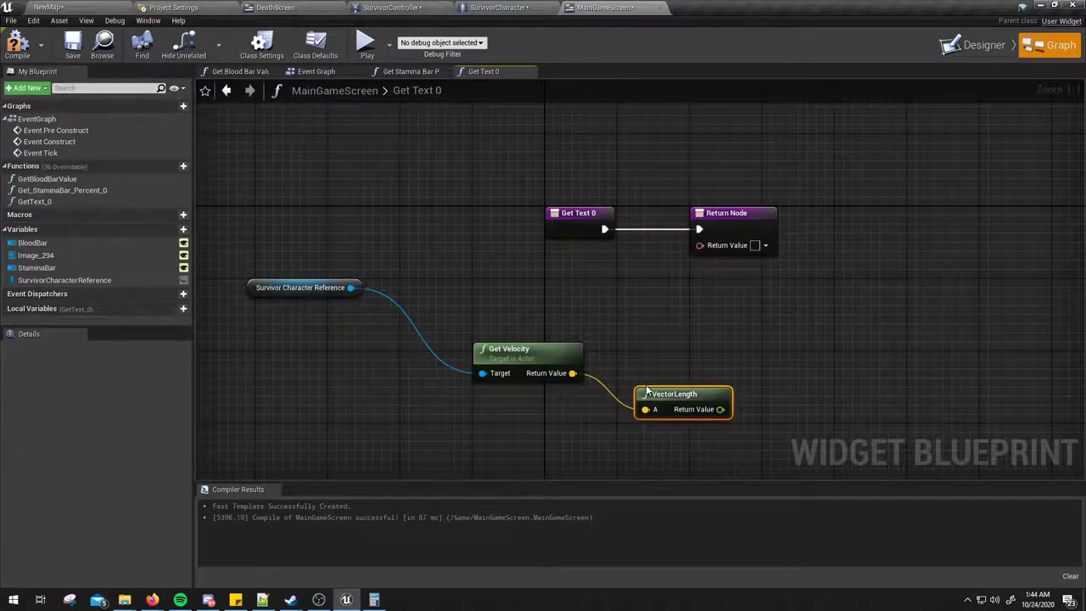
right_drag(722, 421, 646, 410)
drag(644, 397, 683, 414)
click(640, 284)
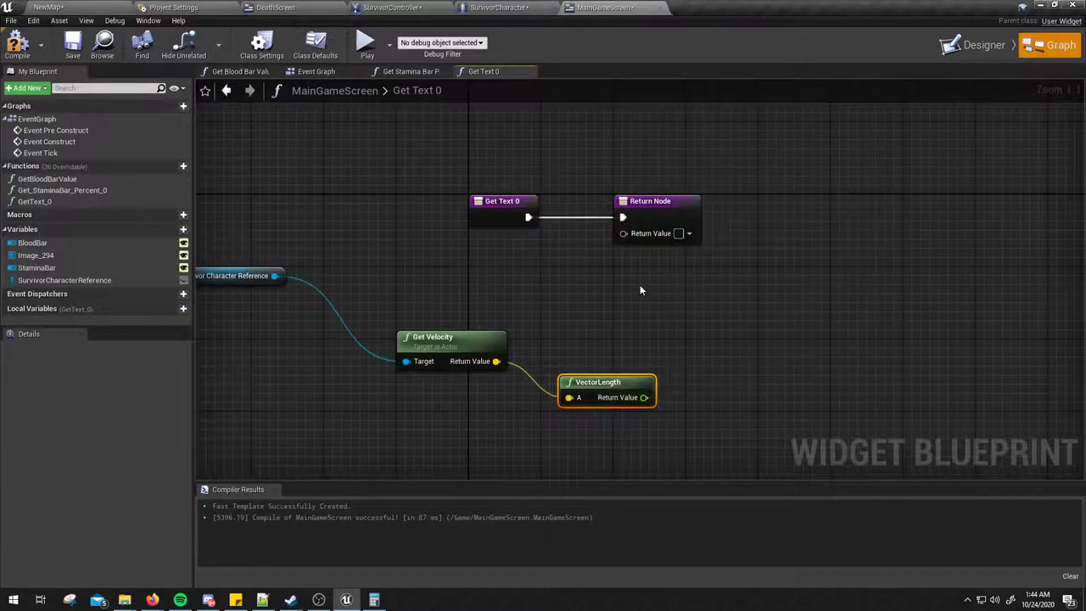
right_drag(639, 284, 620, 211)
drag(620, 211, 854, 202)
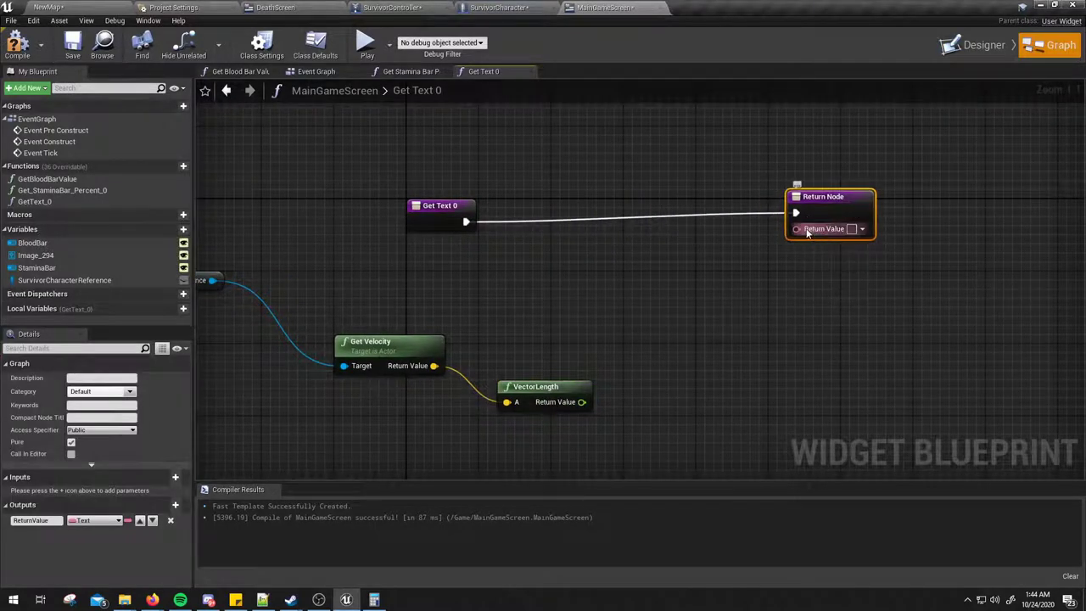
Connect a ToText (string) conversion node to the Return Node's return value.
drag(797, 229, 741, 294)
text(to sw)
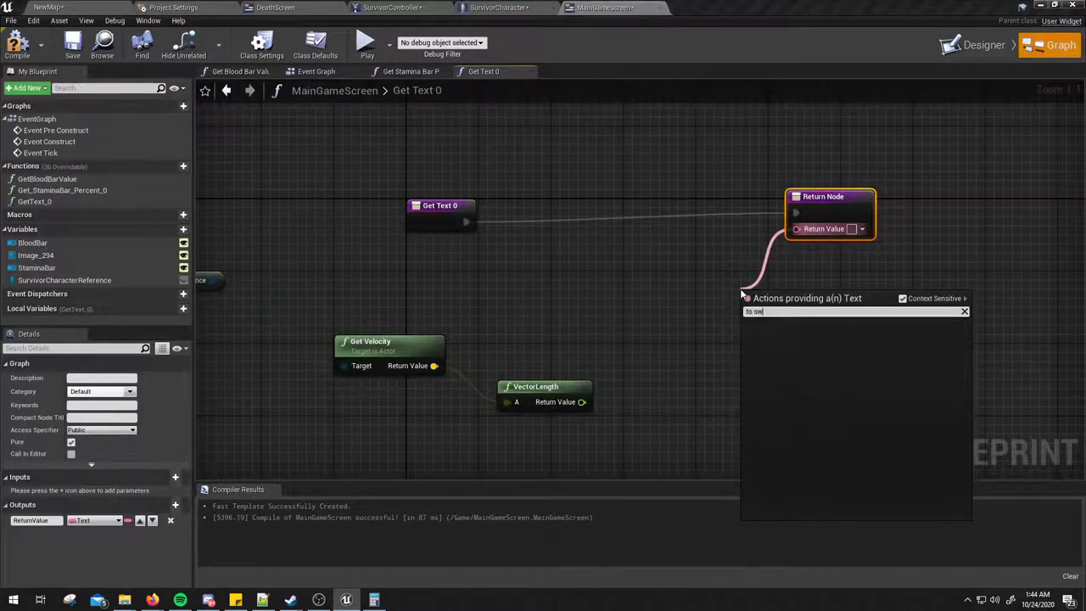
key(BackSpace)
text(tri)
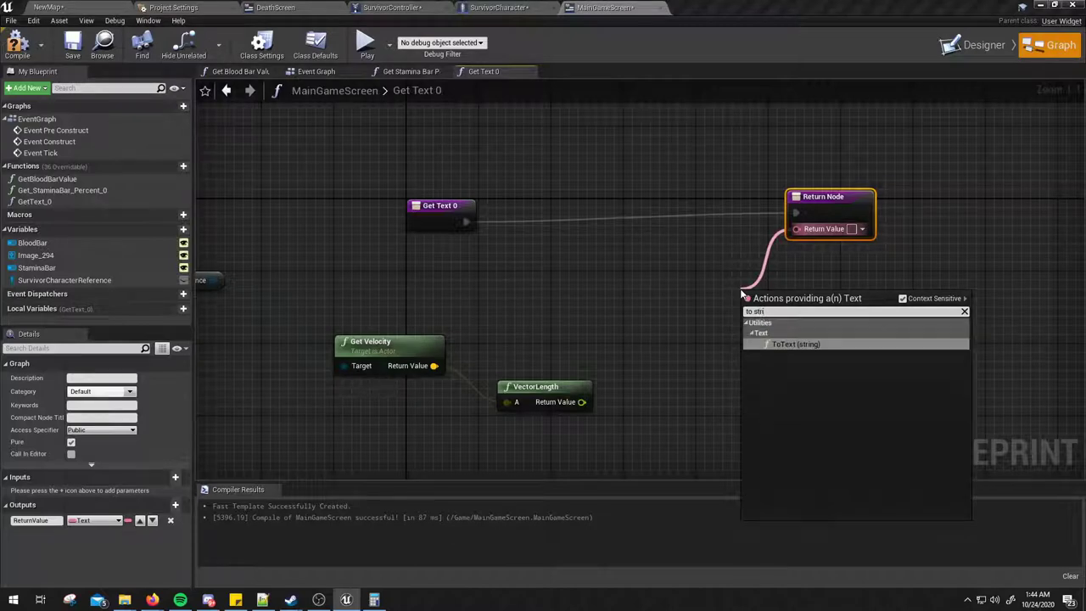
key(Return)
right_drag(621, 416, 645, 346)
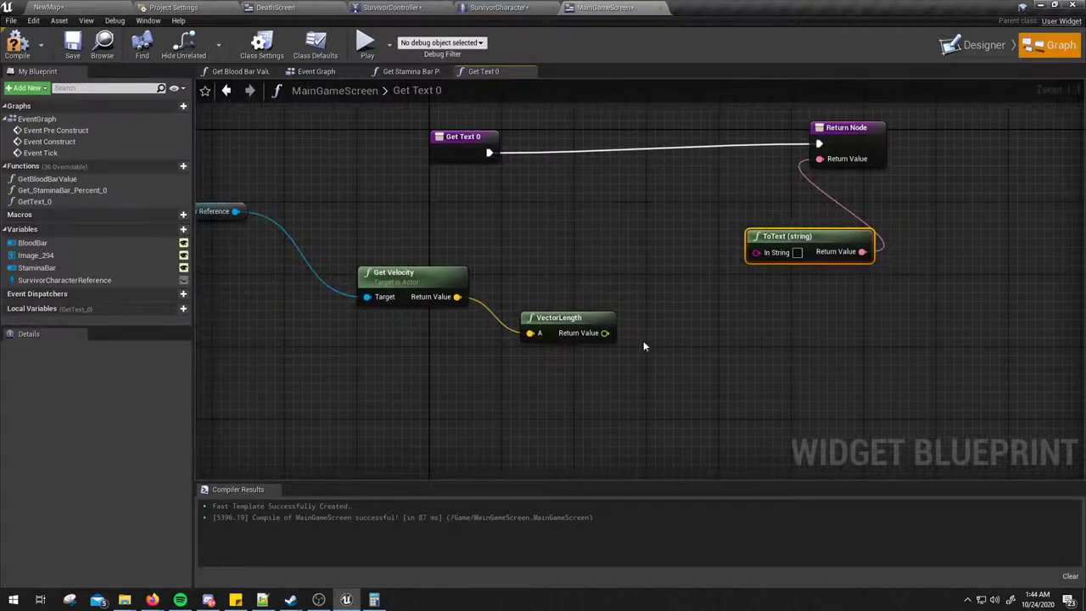
drag(604, 332, 651, 353)
click(930, 297)
Add an Append with A set to 'Speed:' and VectorLength on B, then compile and Play.
drag(757, 252, 768, 316)
text(append)
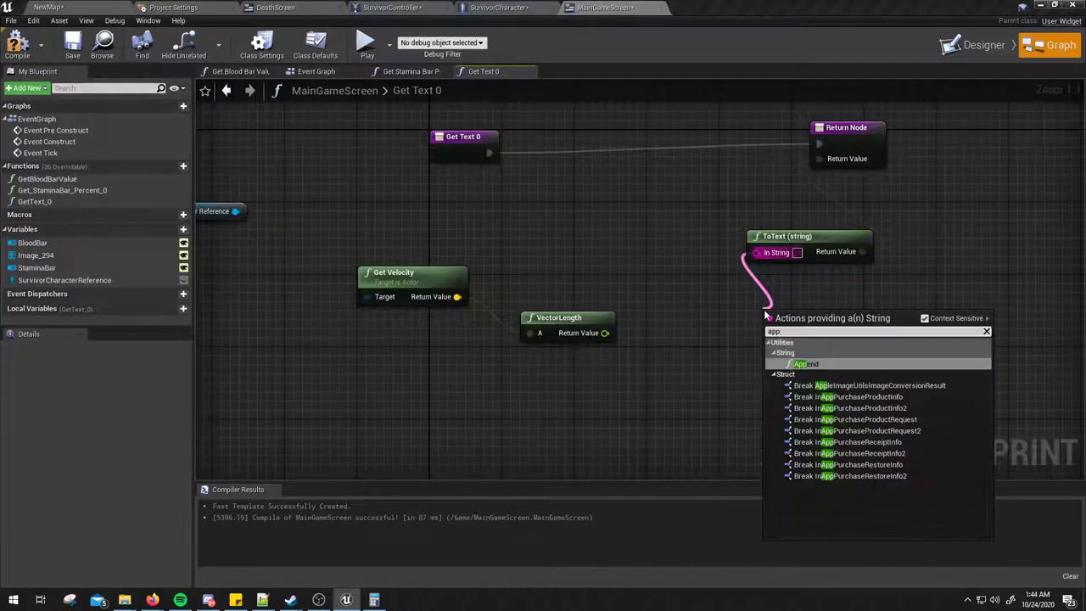
key(Return)
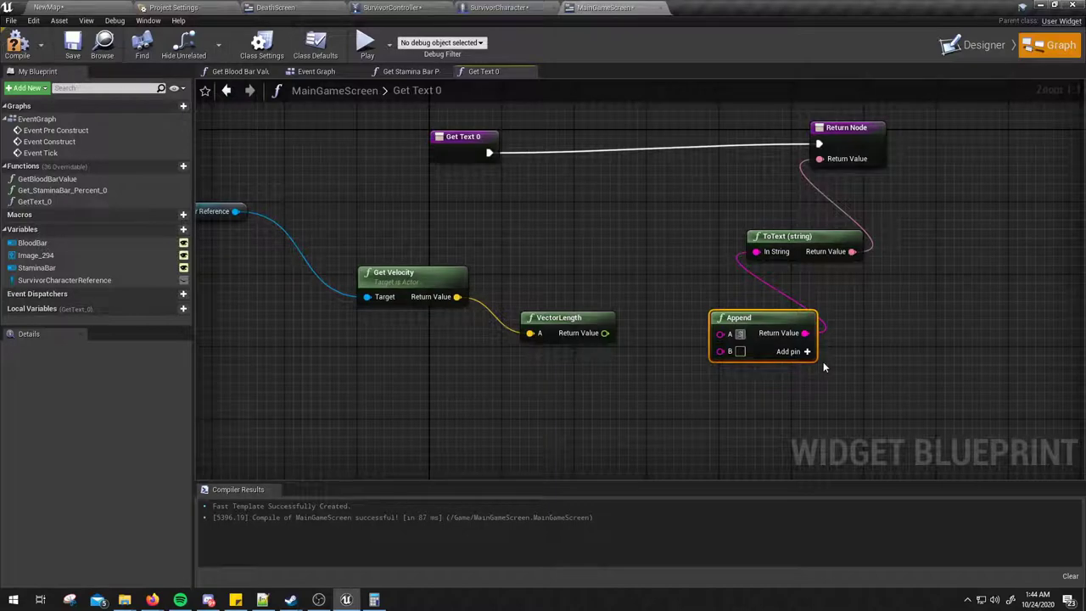
text(Speed:)
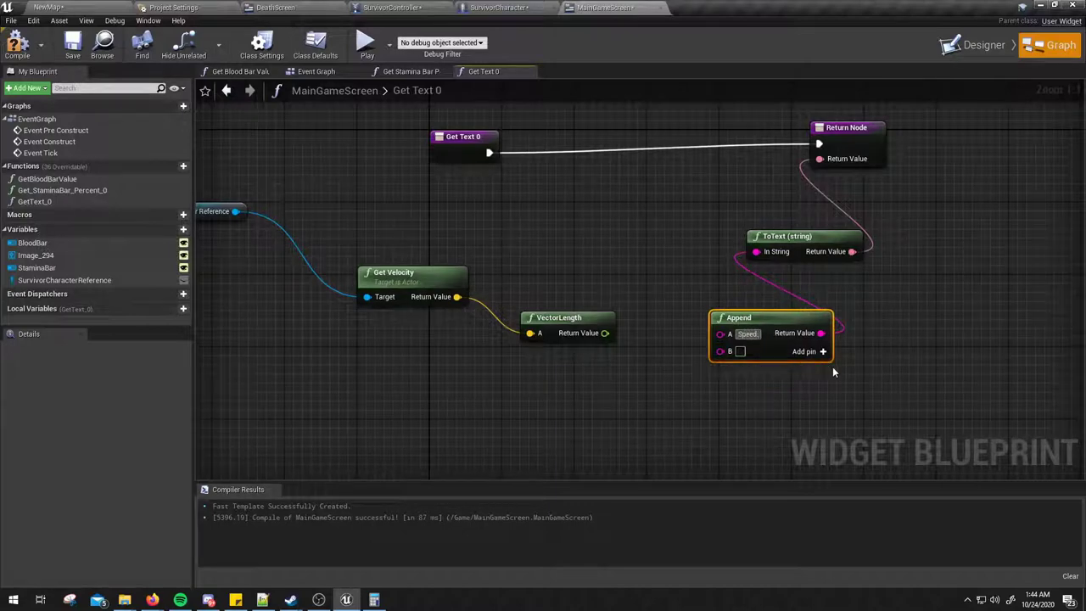
drag(596, 334, 721, 351)
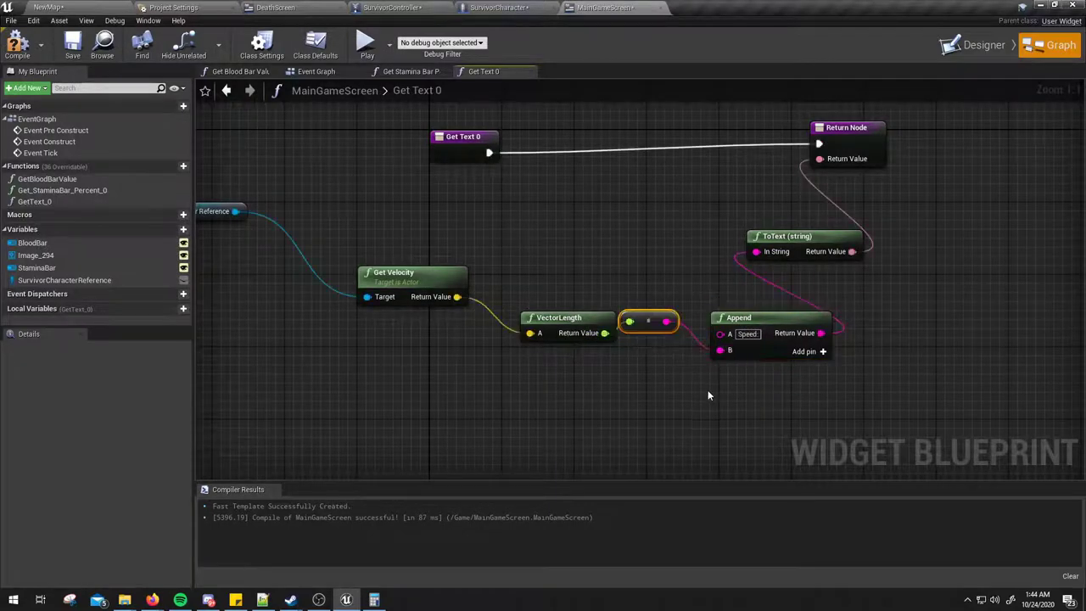
drag(649, 322, 657, 341)
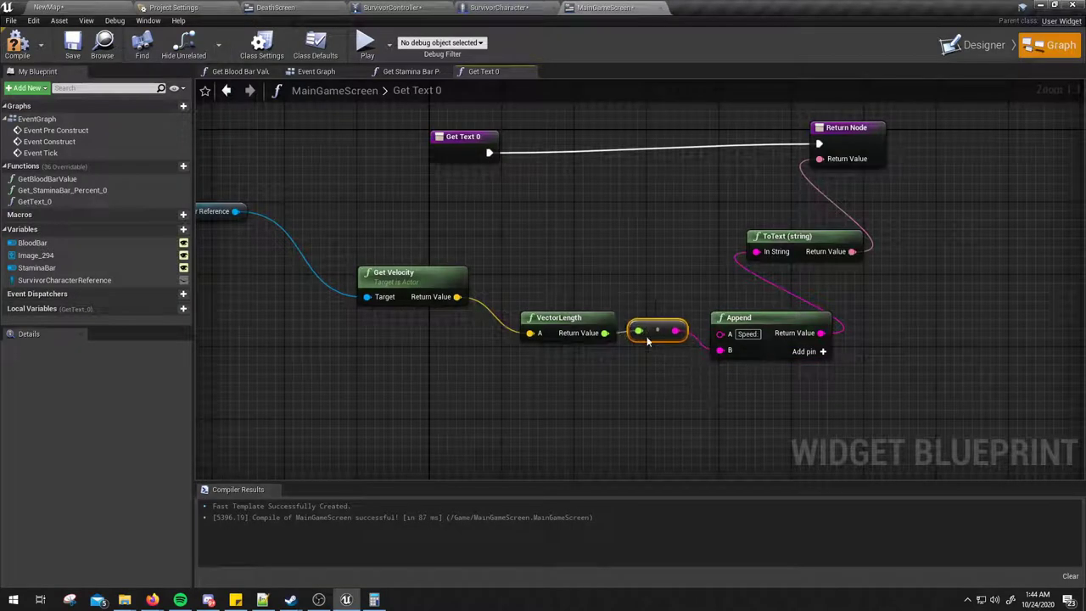
click(17, 44)
click(364, 44)
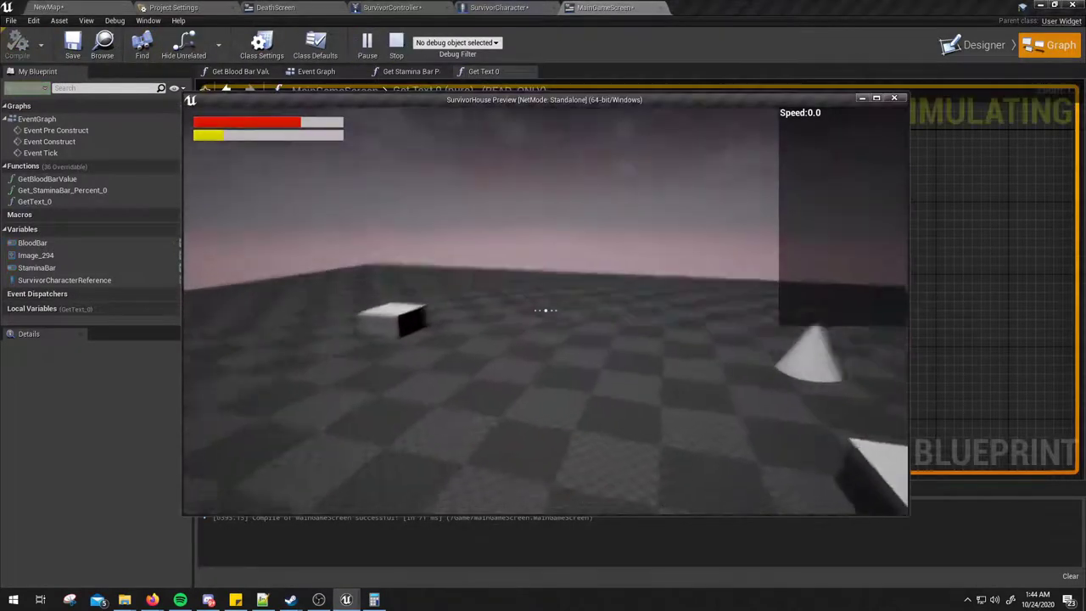
Walk and sprint the character to watch the readout reach about 1200 and settle at 600.0.
key(w)
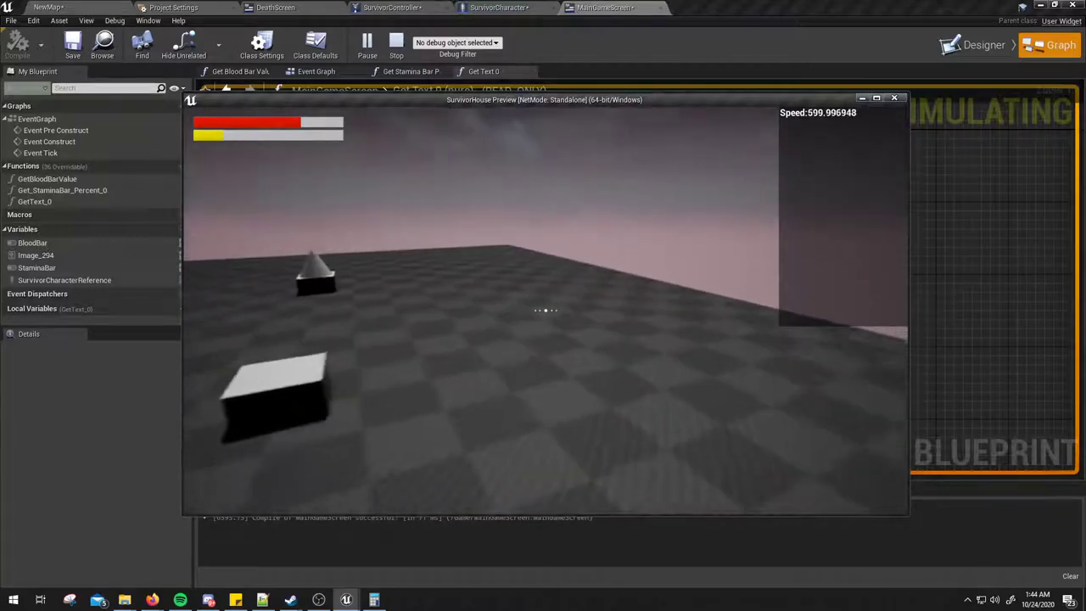
key(shift)
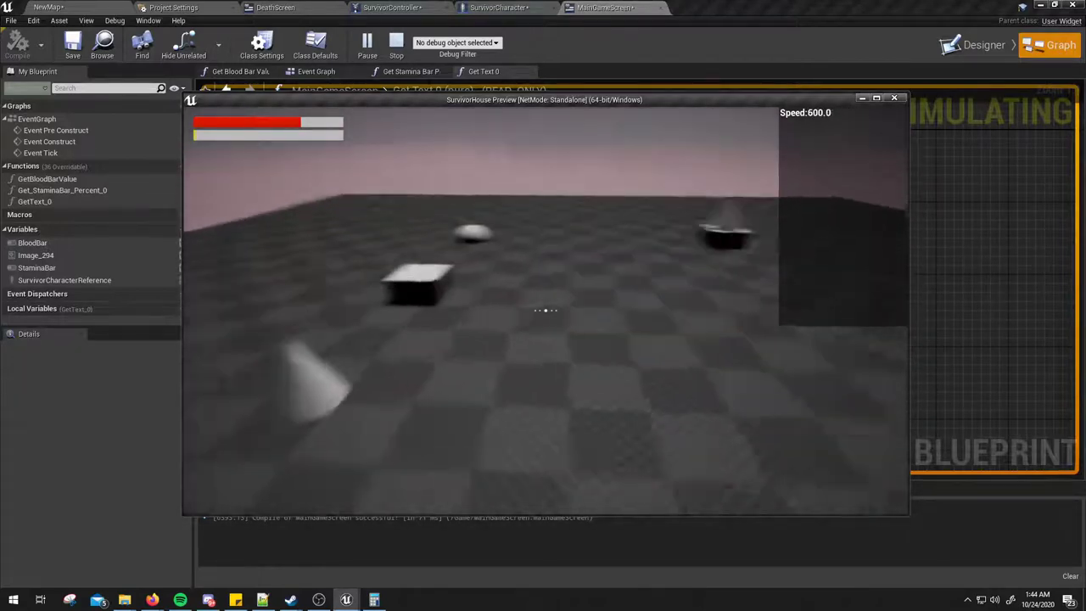
Stop the test, shift Get Velocity and VectorLength left, and search for a to-integer conversion.
key(Escape)
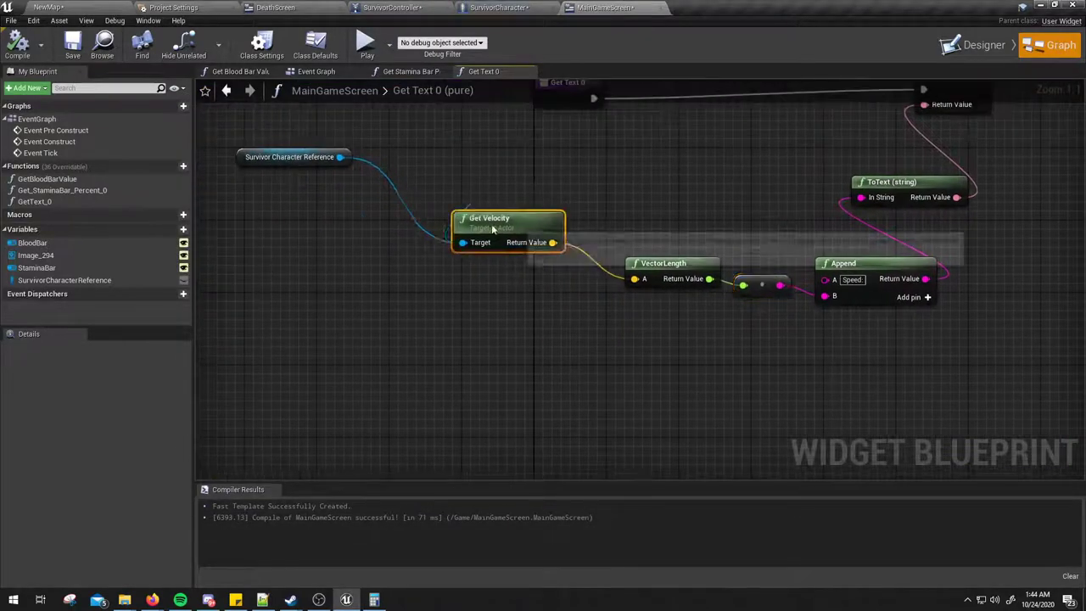
drag(500, 219, 347, 219)
mouse_move(655, 264)
mouse_down()
mouse_move(473, 254)
mouse_move(577, 273)
mouse_move(575, 291)
mouse_up()
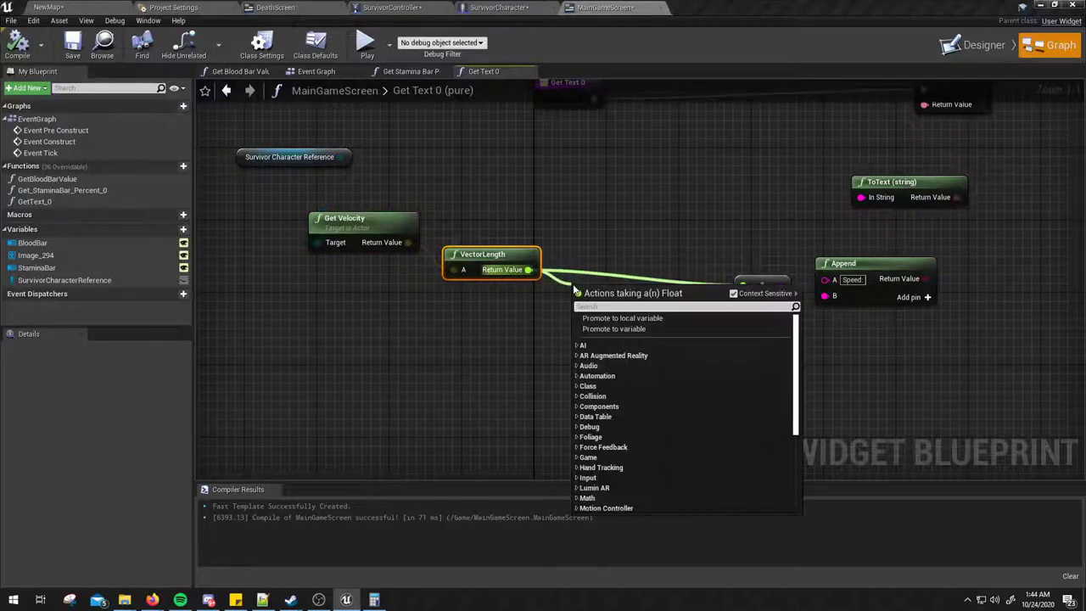
text(to int)
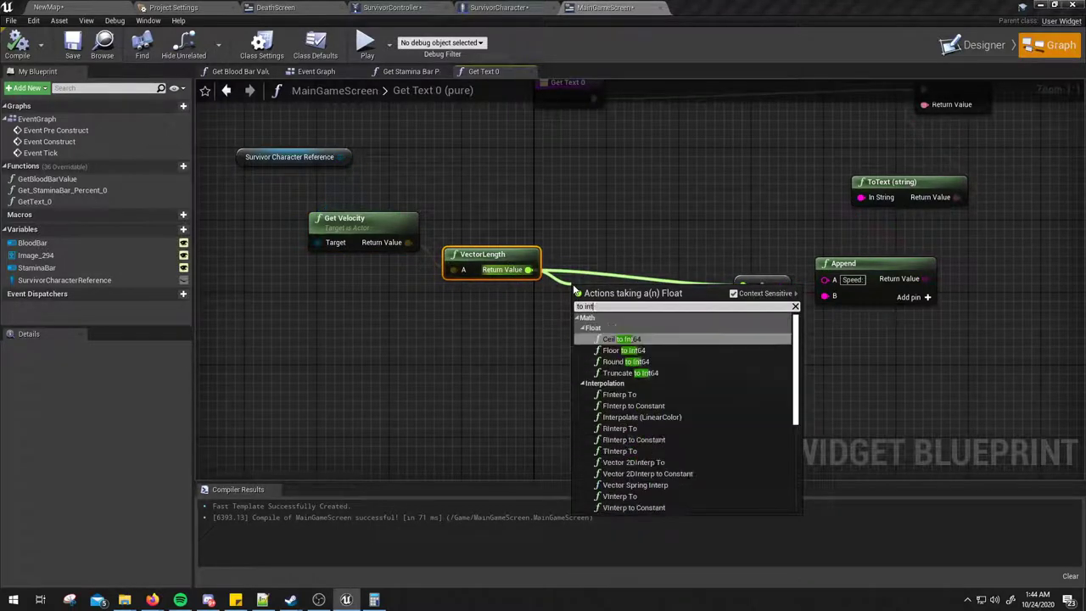
text(e)
scroll(693, 453, down, 2)
scroll(694, 454, down, 2)
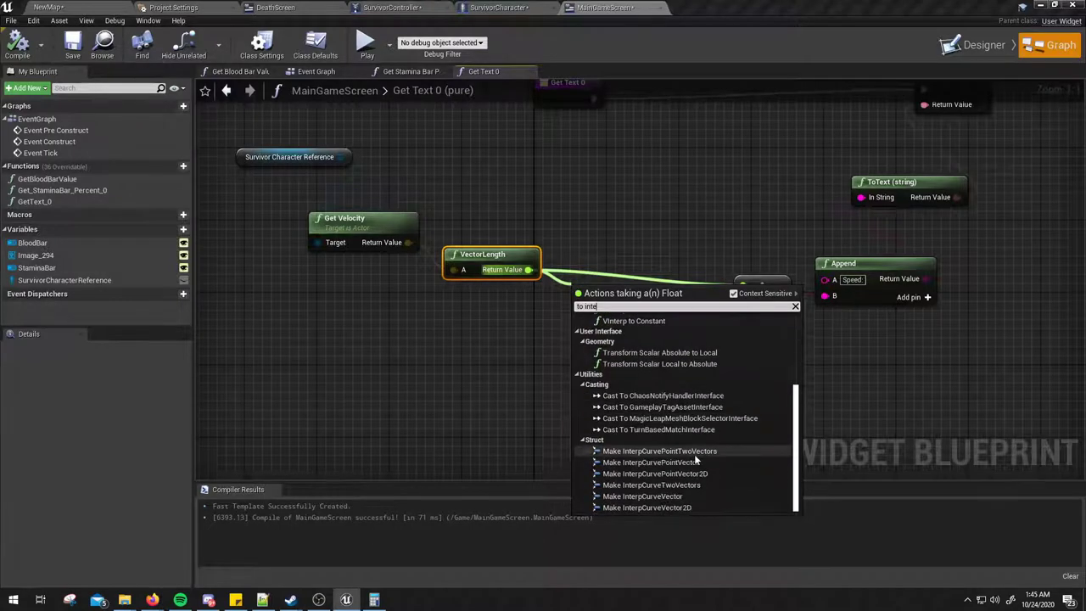
scroll(694, 454, up, 3)
scroll(695, 450, up, 1)
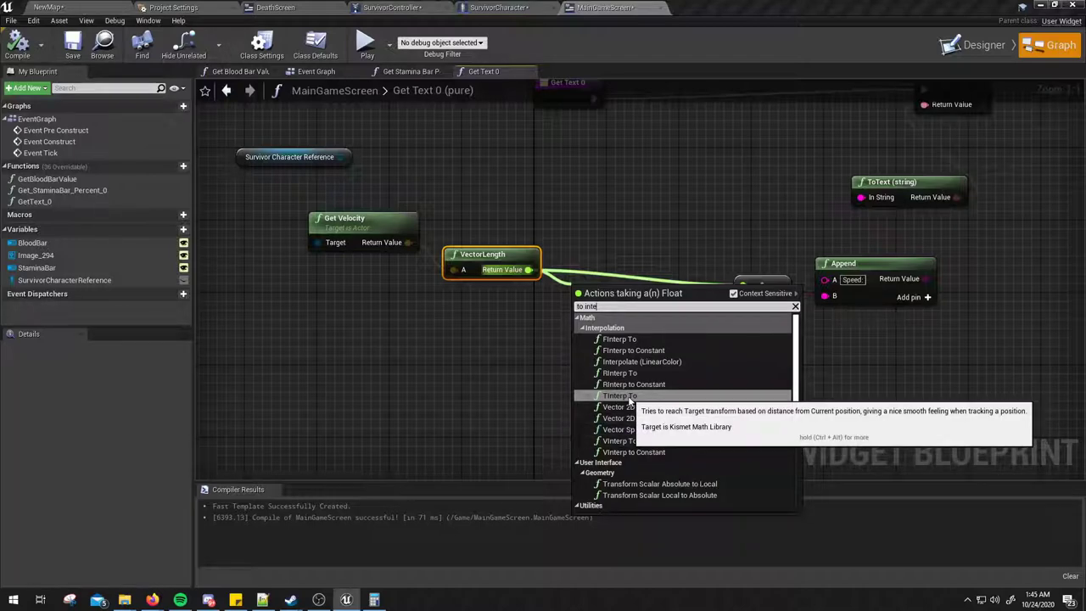
text(ger)
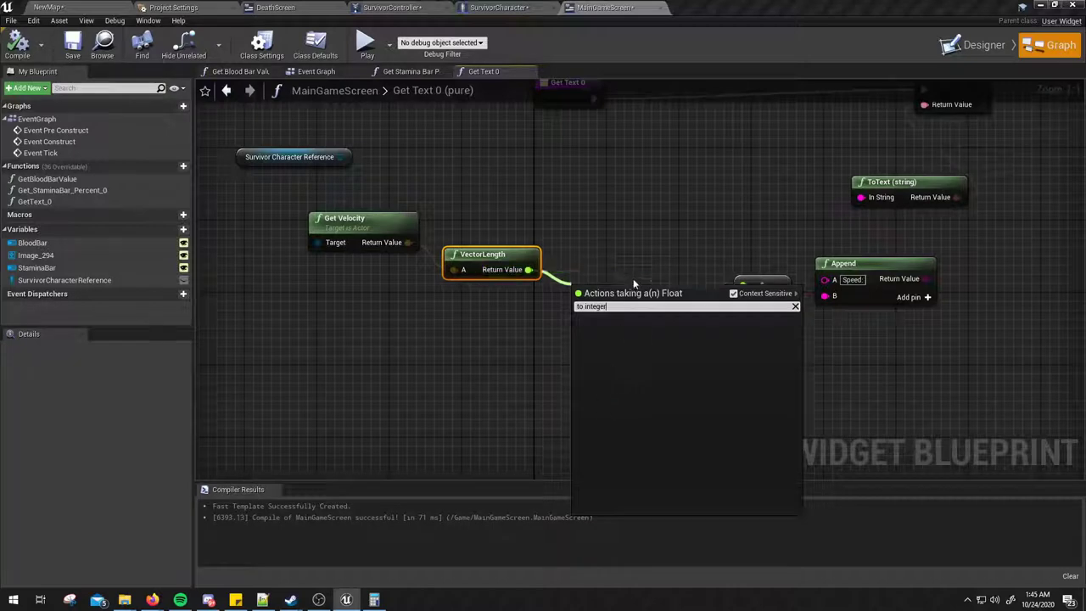
key(Escape)
right_drag(805, 255, 783, 265)
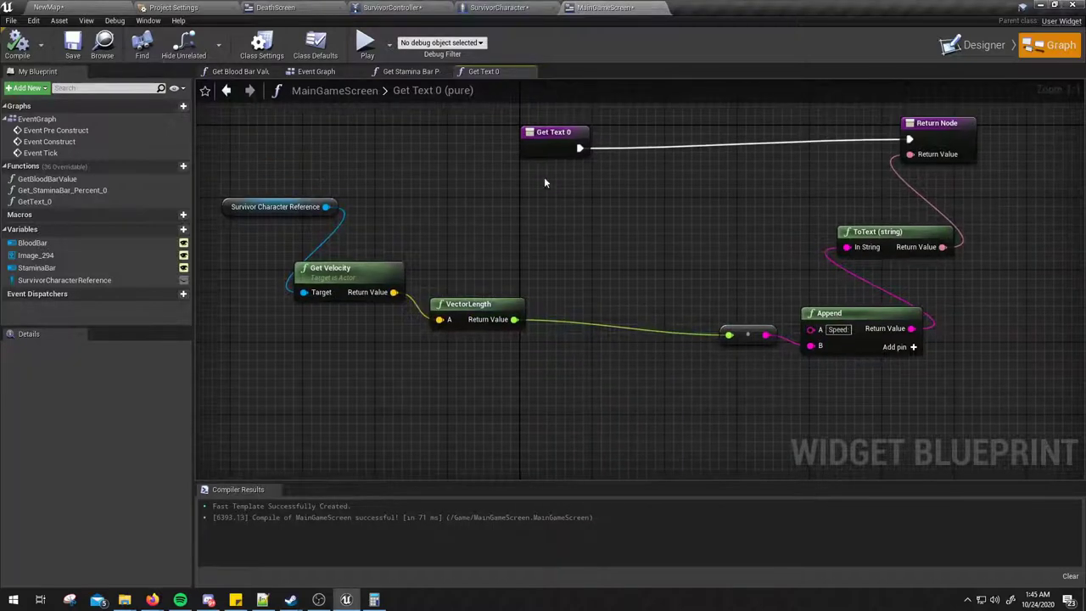
Feed VectorLength's output into a new Truncate node and delete the stray integer compare node.
right_click(680, 396)
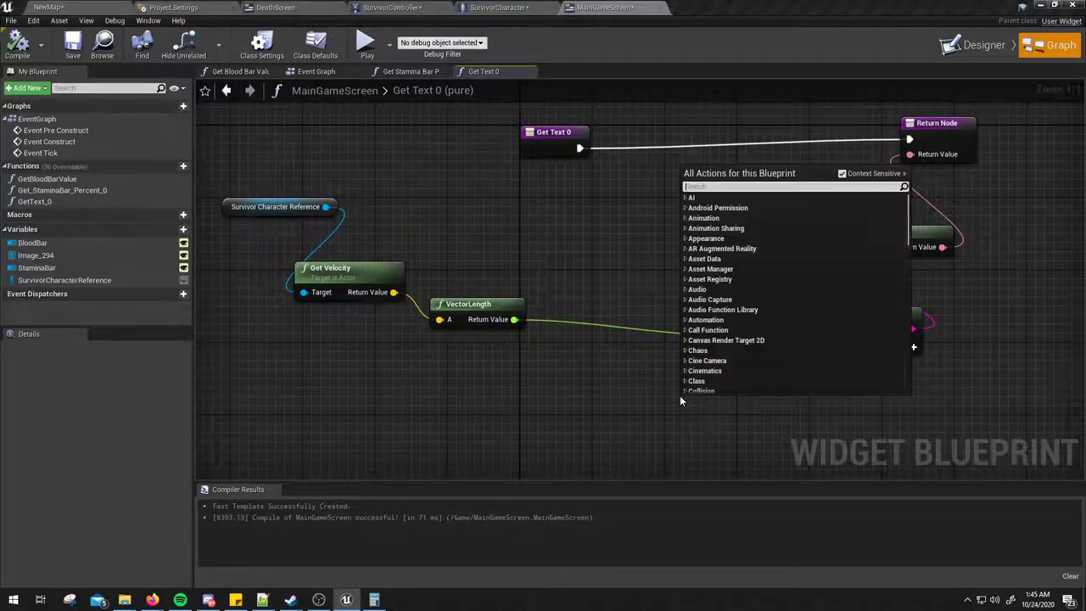
text(integer)
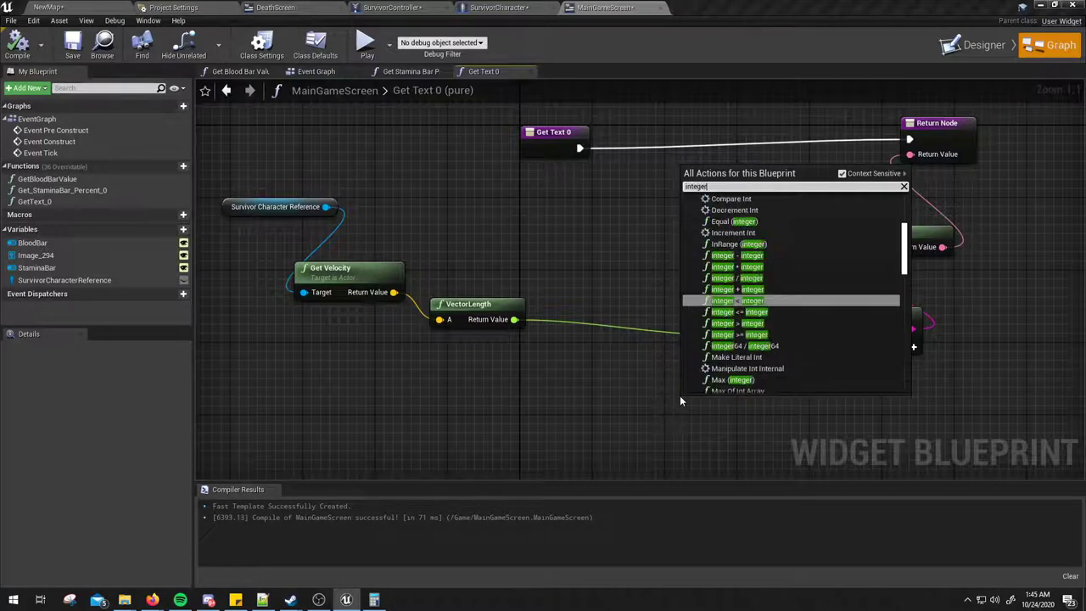
click(735, 301)
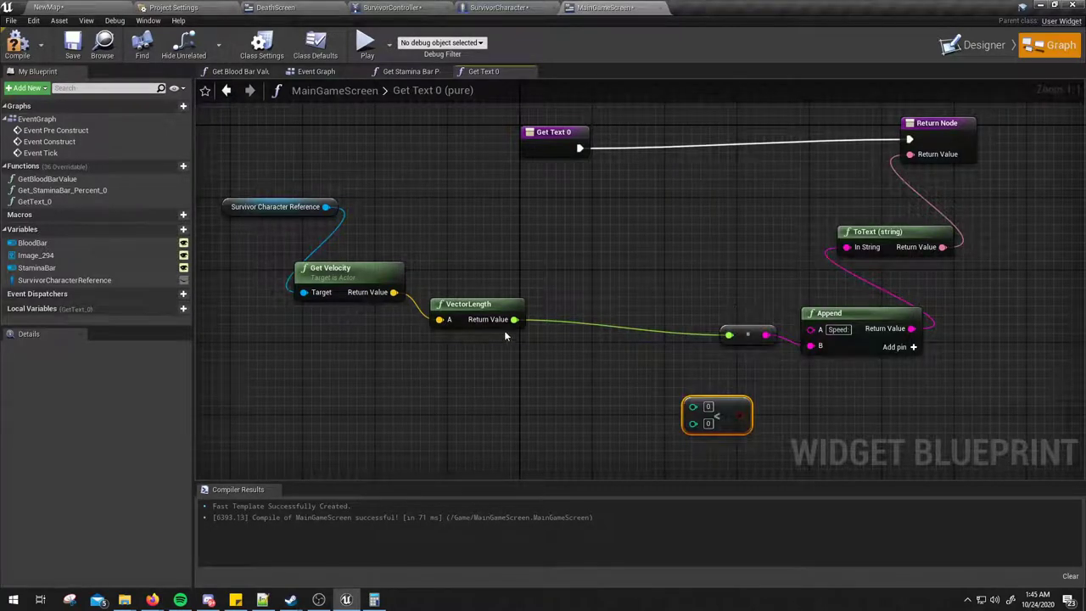
drag(514, 319, 706, 408)
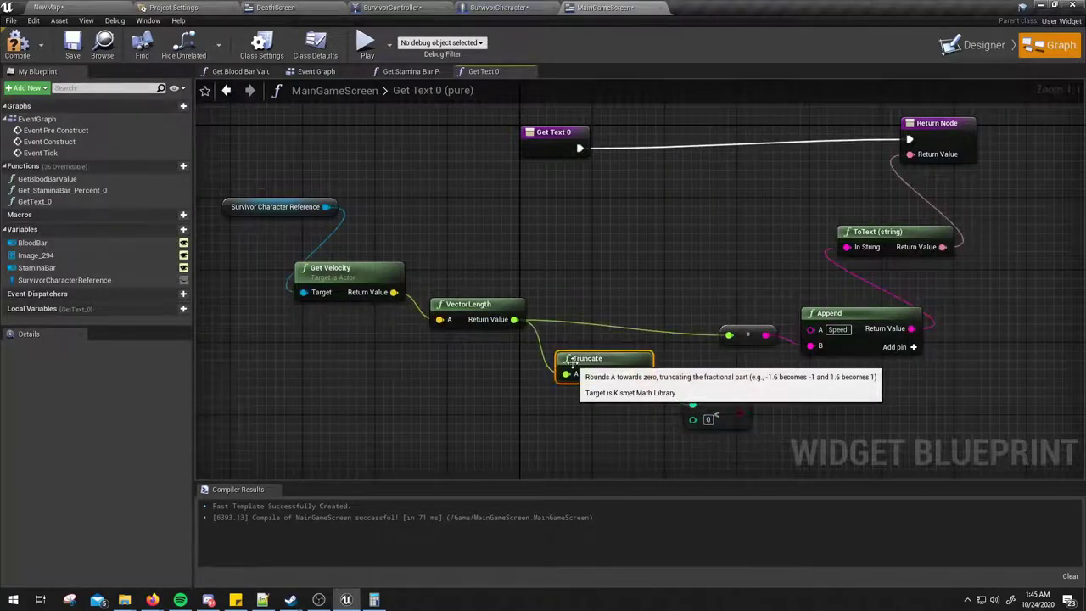
click(717, 410)
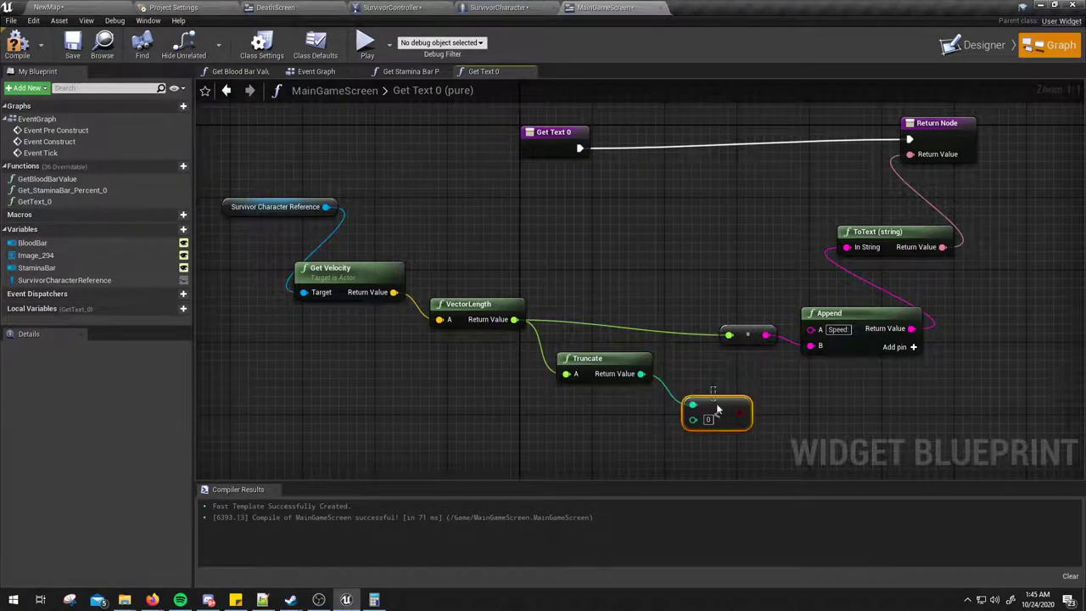
key(Delete)
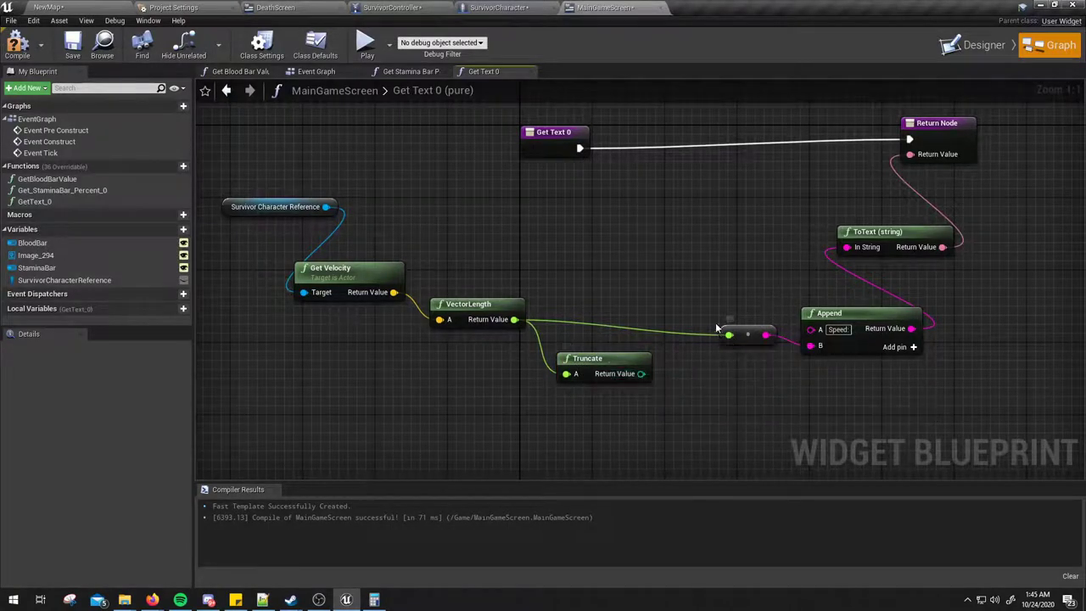
Replace the old float conversion by wiring Truncate into Append's B input, then relaunch Play.
click(738, 335)
key(Delete)
drag(640, 374, 812, 346)
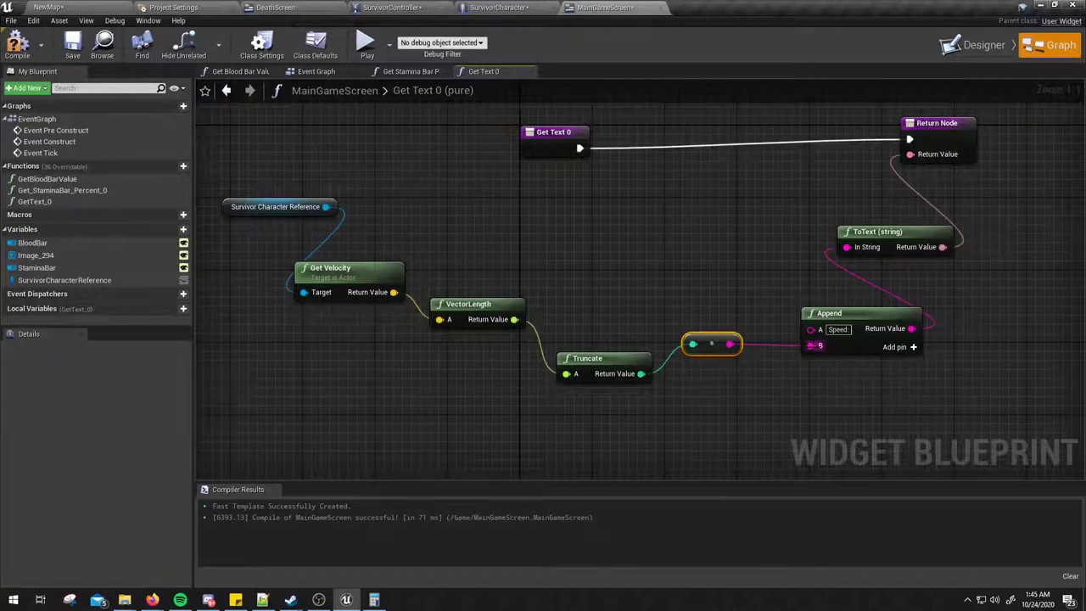
click(365, 43)
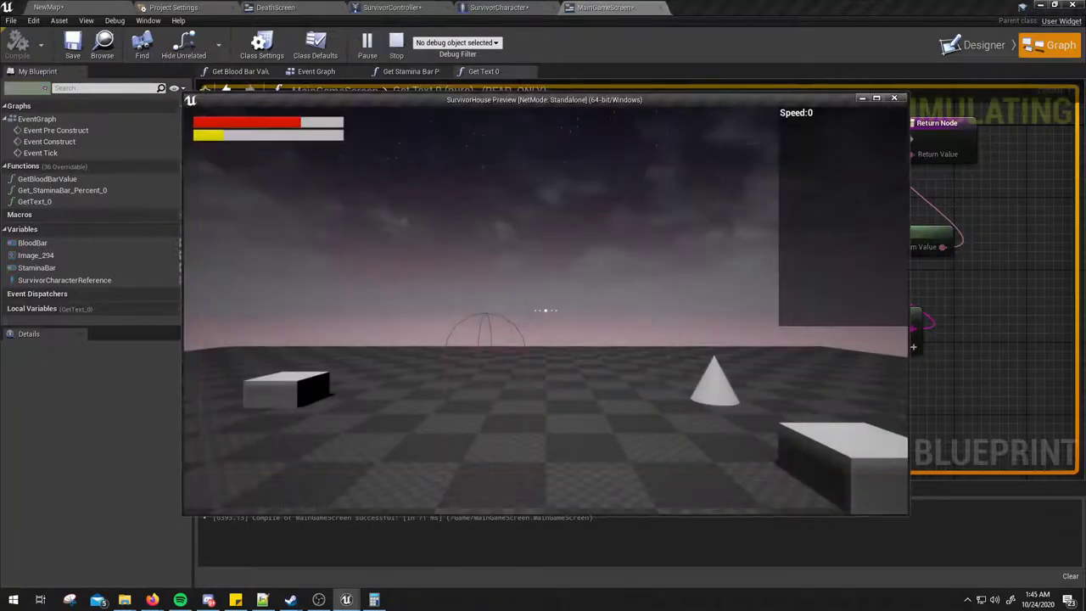
Walk and sprint to see whole-number speeds like 1200 and 599, then end the session.
key(w)
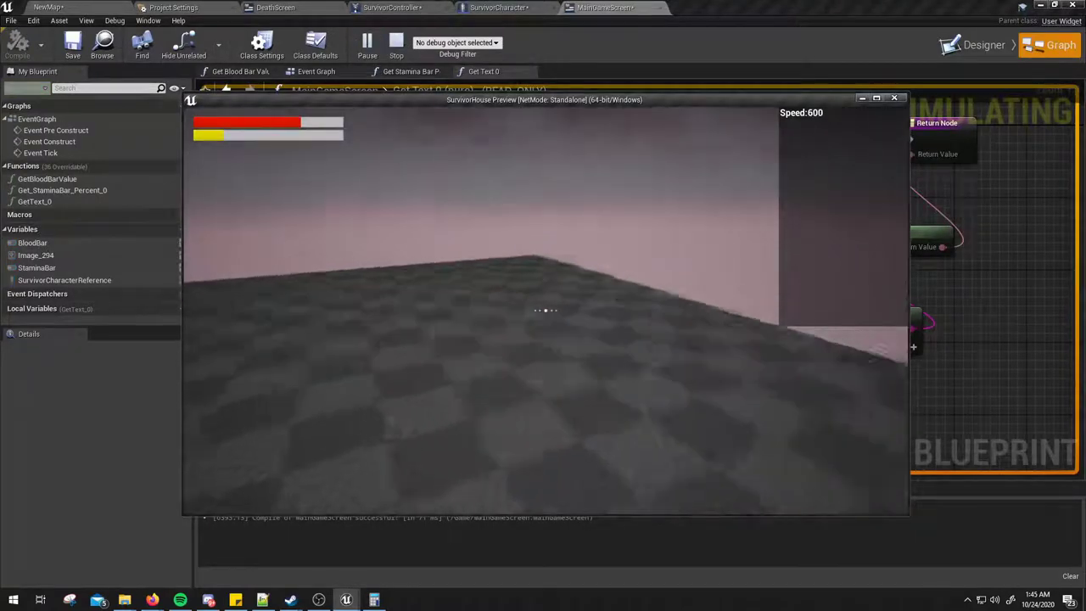
key(shift)
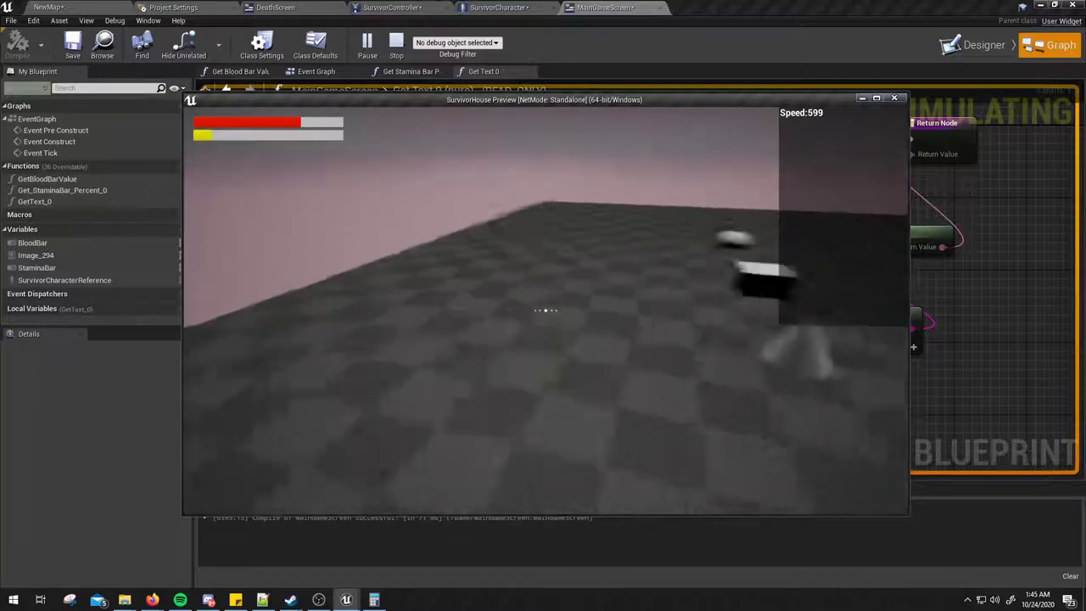
key(Escape)
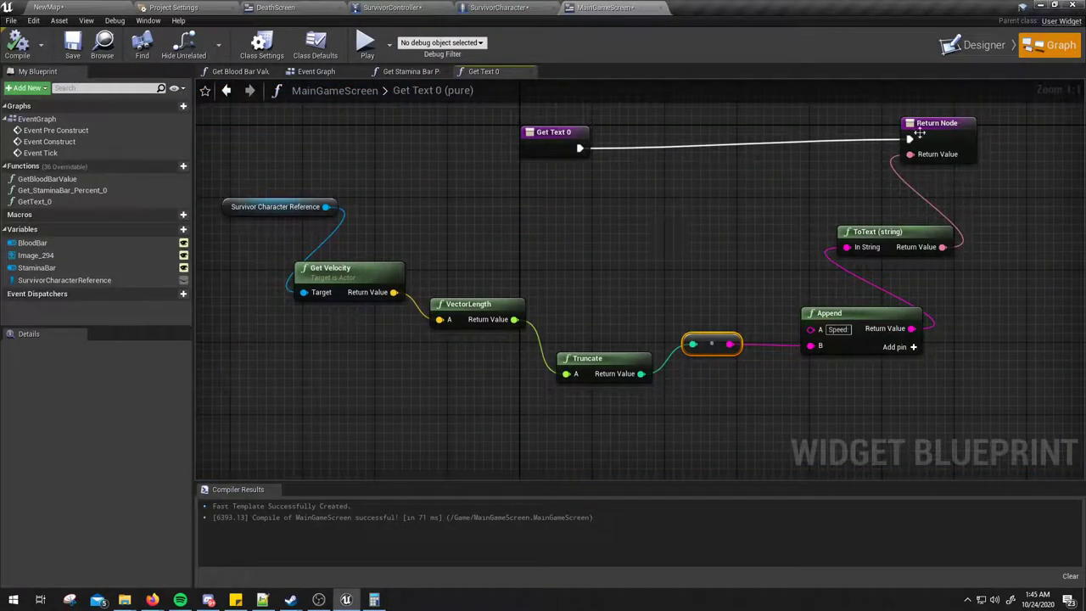
In the Designer, change the Text Block's default text to 'Speed'.
click(975, 45)
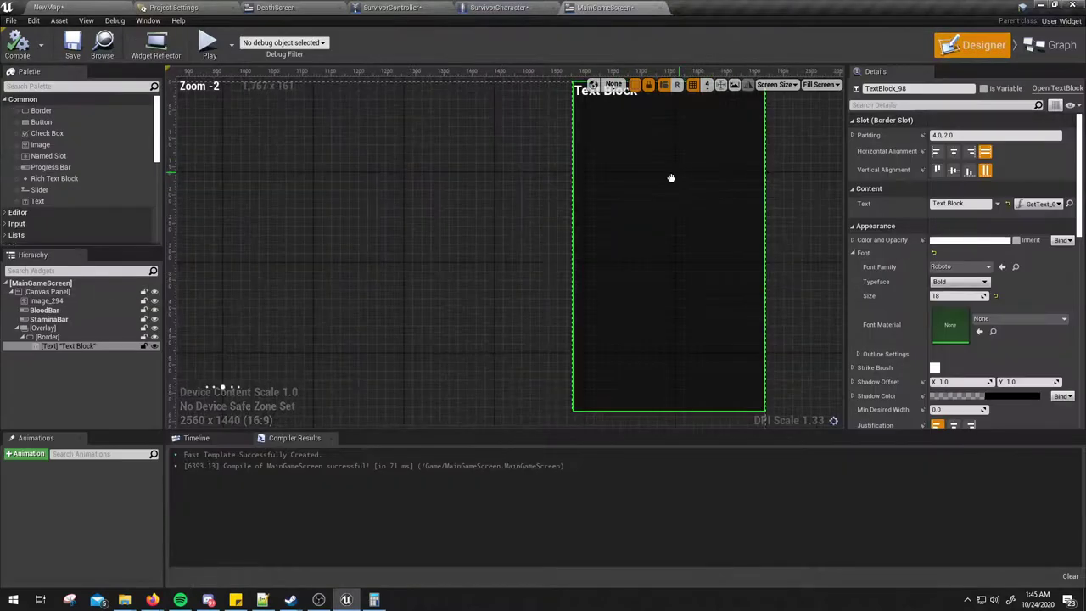
right_drag(670, 178, 577, 191)
click(954, 204)
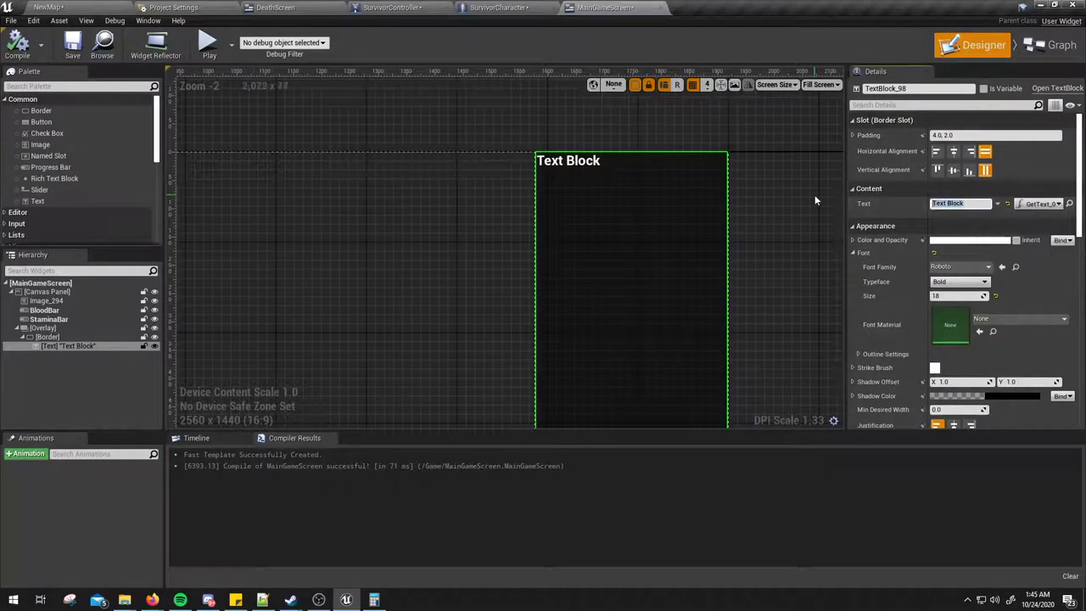
text(Speed)
key(Return)
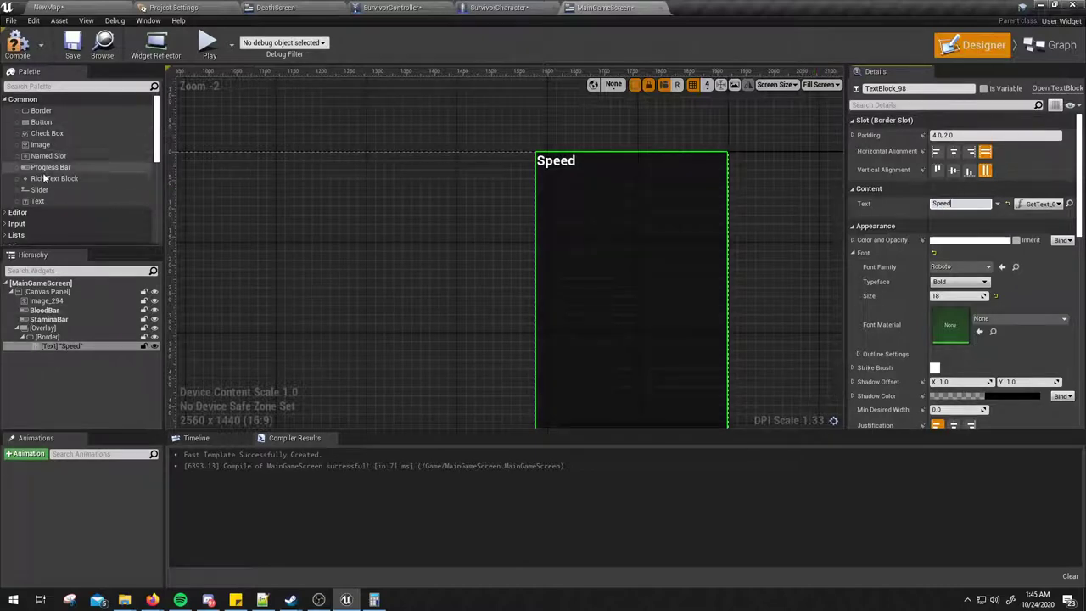
Copy the Speed Text Block and try pasting it onto the Border, which has no free slot.
right_click(65, 348)
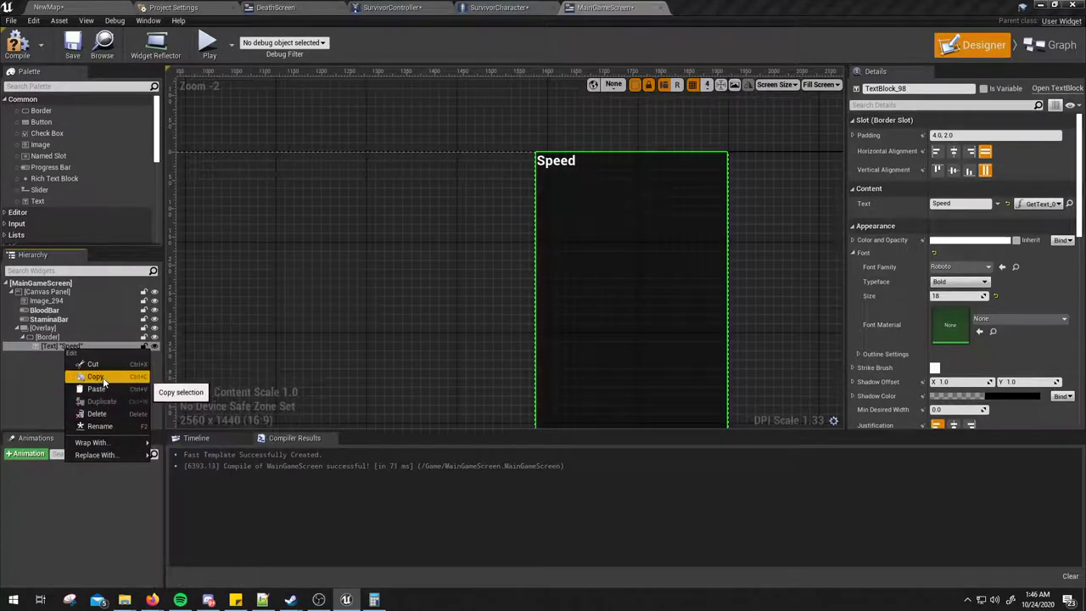
click(100, 378)
right_click(57, 337)
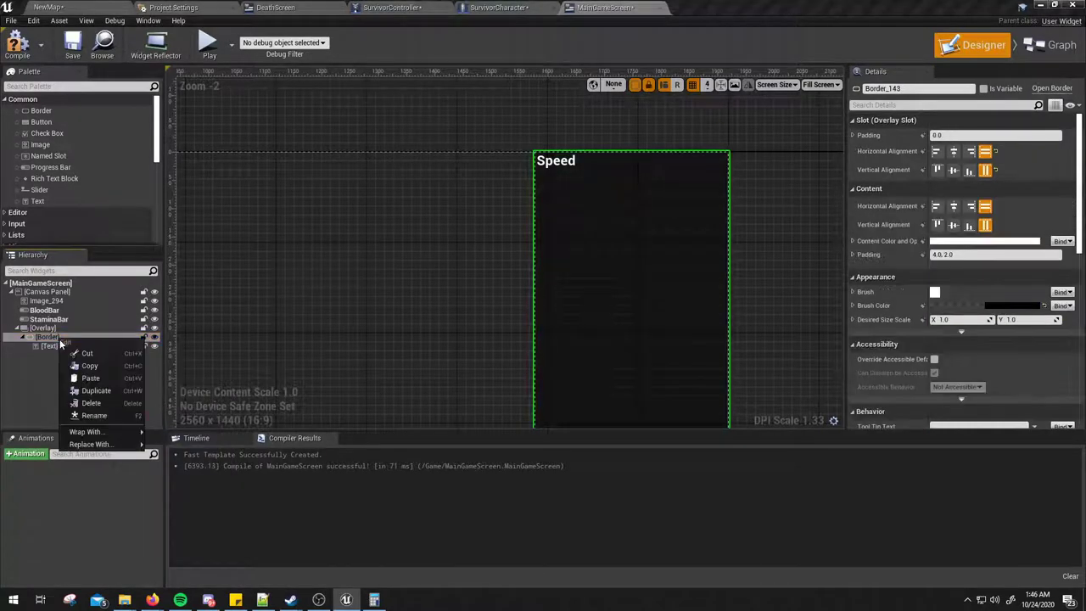
click(94, 380)
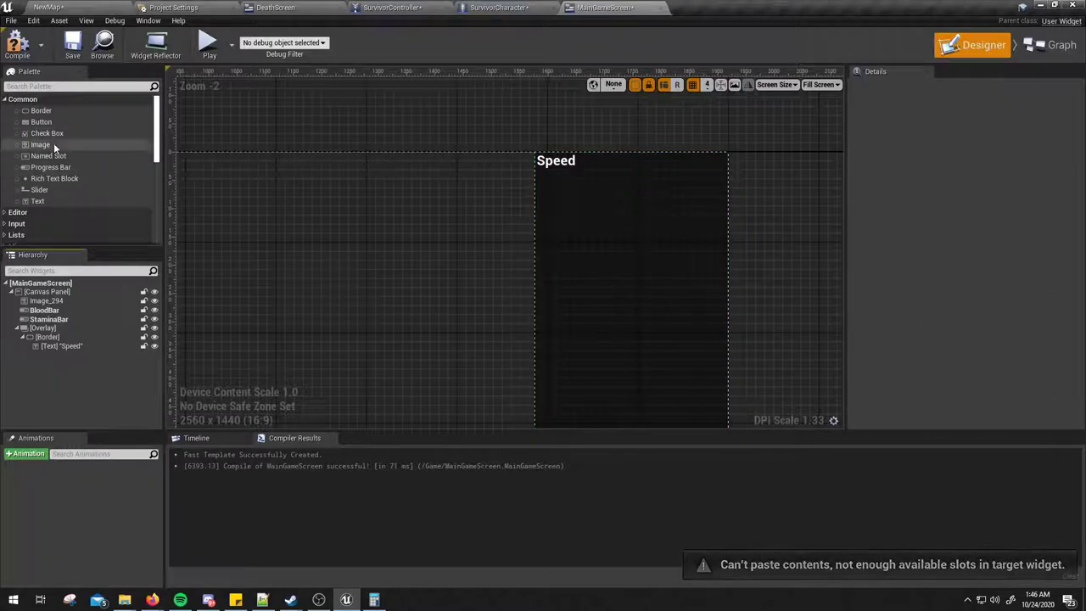
Swap the Border's child for a Vertical Box and paste the 'Speed' Text Block inside it.
mouse_move(40, 200)
mouse_down()
mouse_move(51, 341)
mouse_move(48, 203)
mouse_up()
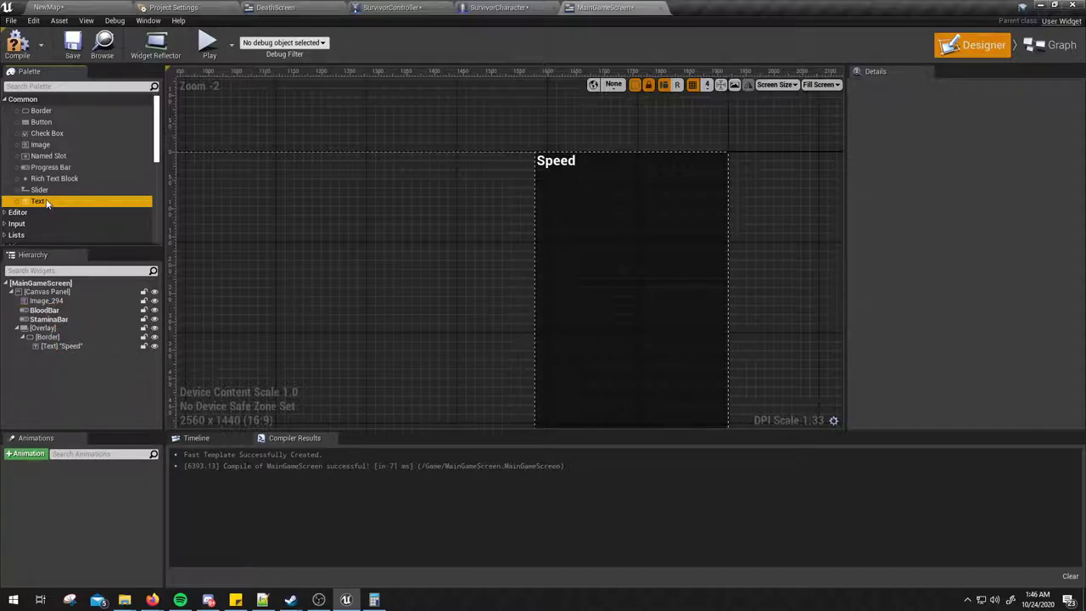
scroll(90, 190, down, 5)
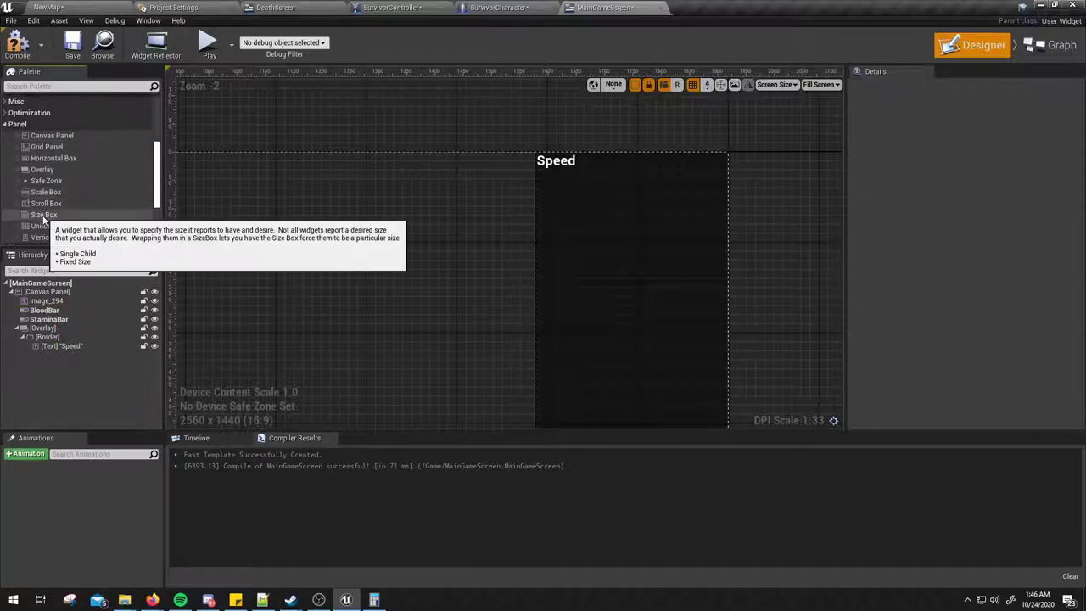
scroll(63, 197, down, 2)
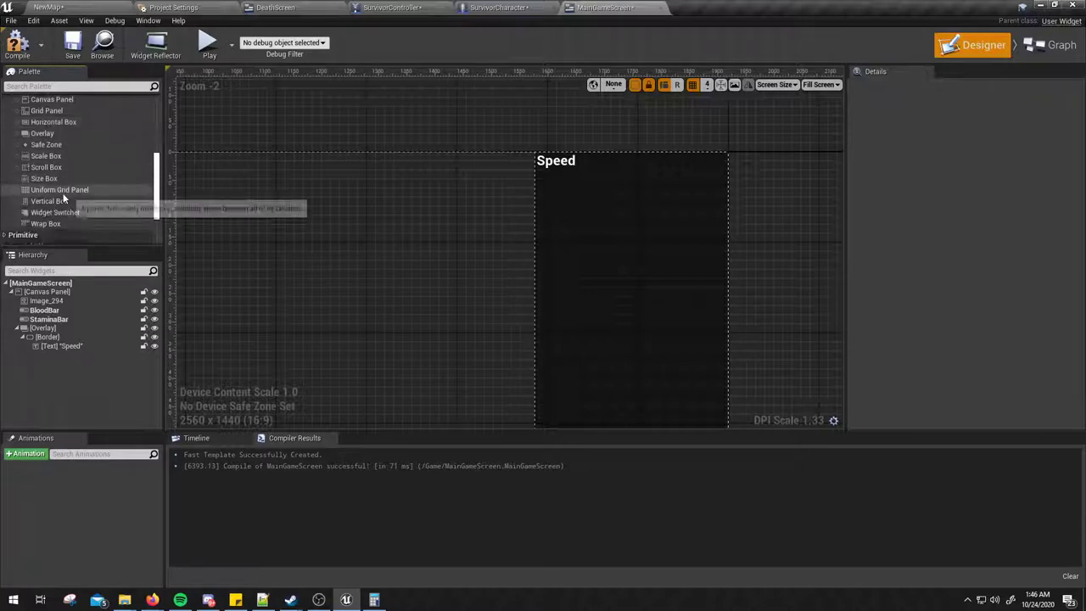
click(53, 346)
key(Delete)
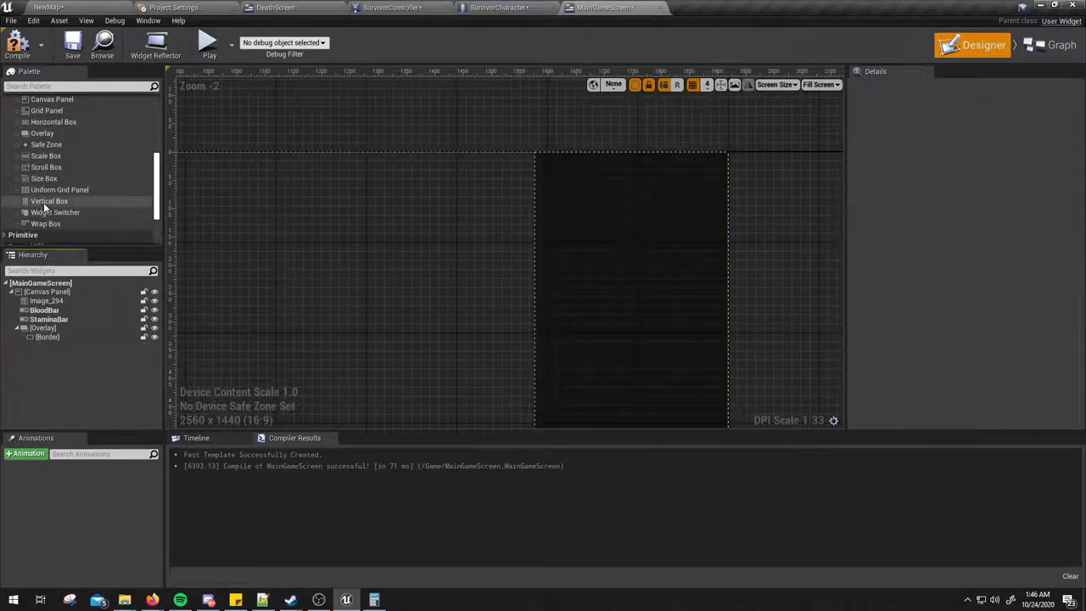
drag(44, 207, 42, 339)
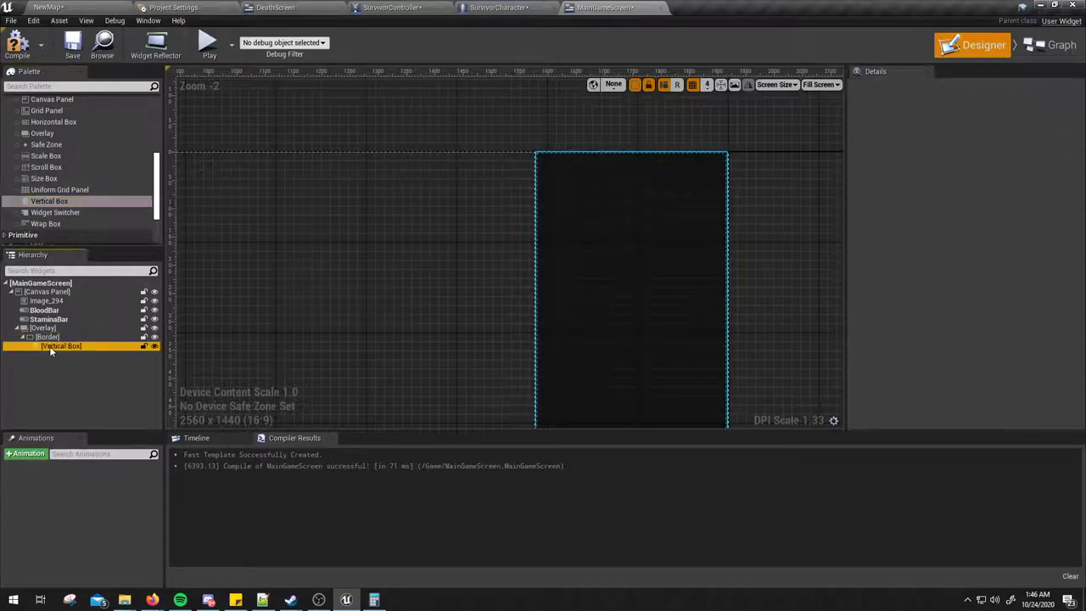
key(ctrl+v)
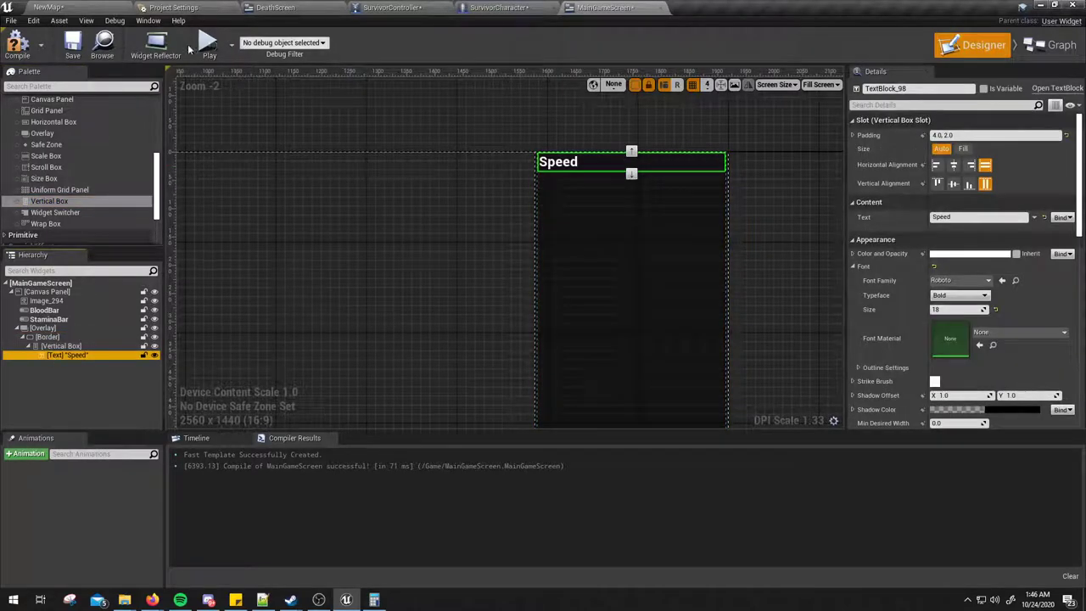
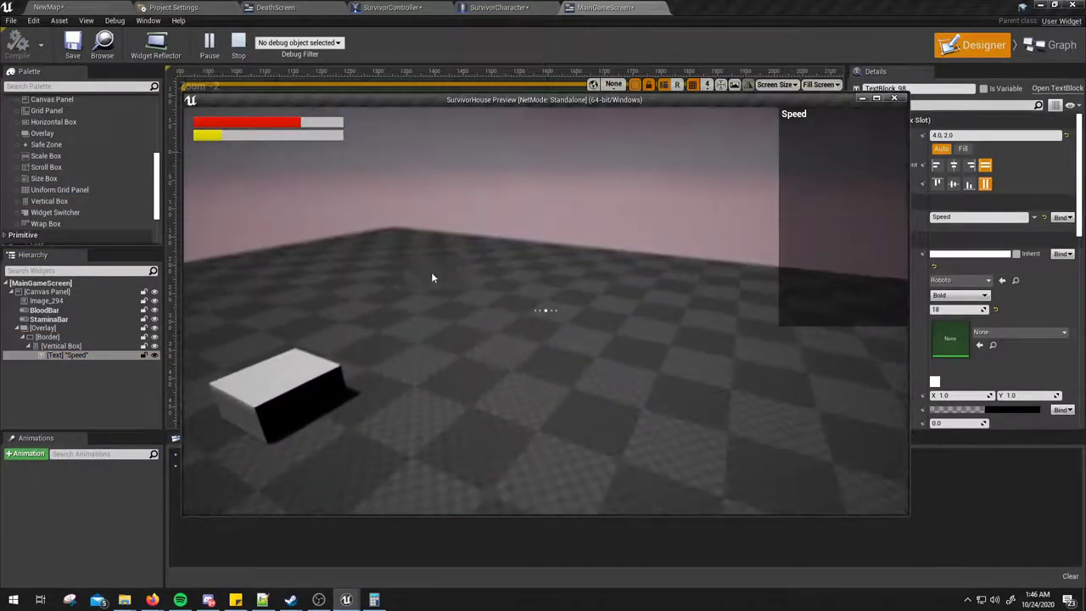
Bind the Speed text's Text property to GetText_0 and confirm the live Speed:1200 readout in play.
key(Escape)
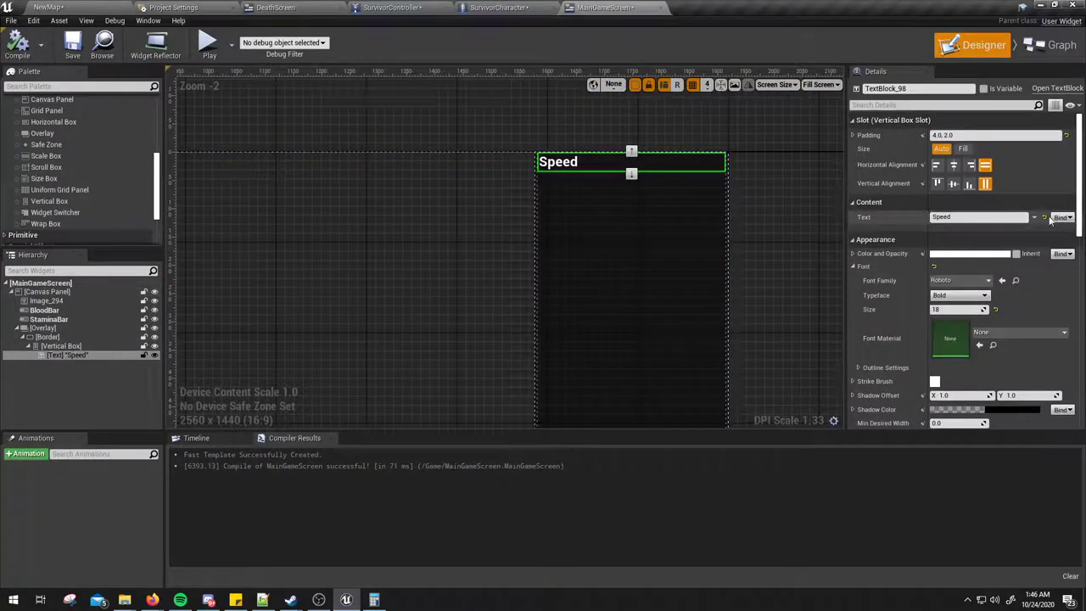
click(1057, 218)
click(1012, 259)
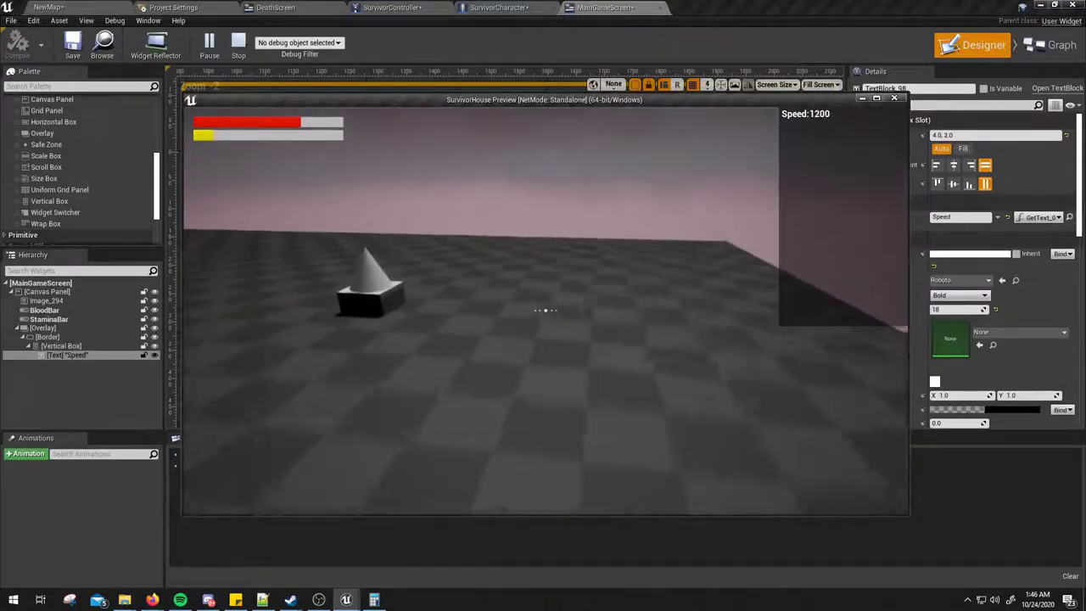
key(Escape)
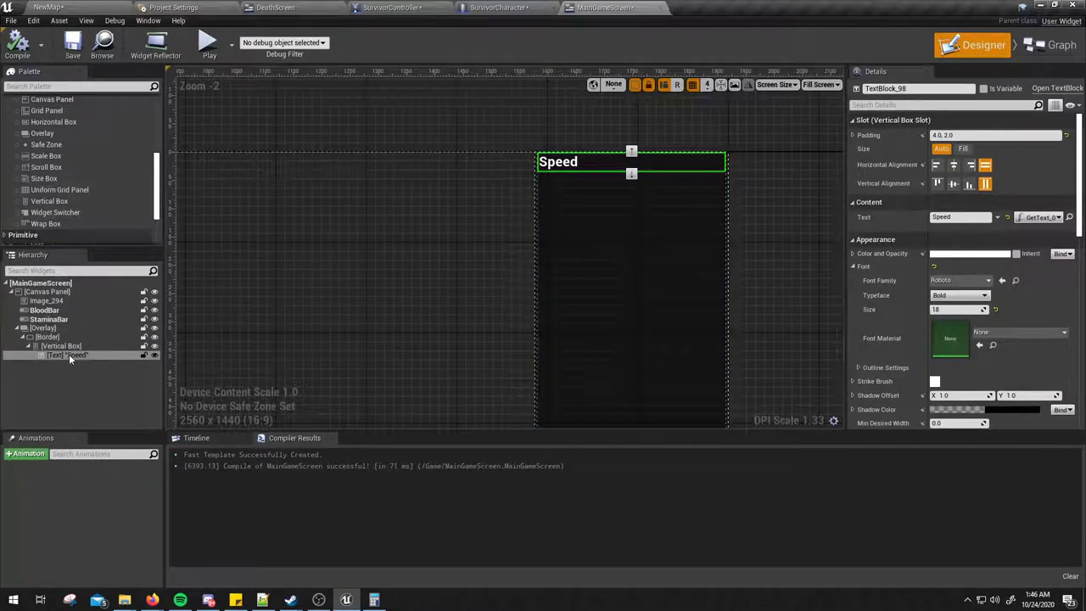
Duplicate the Speed text, change the copy to read Blood, and create a new binding for it.
right_click(68, 353)
click(97, 398)
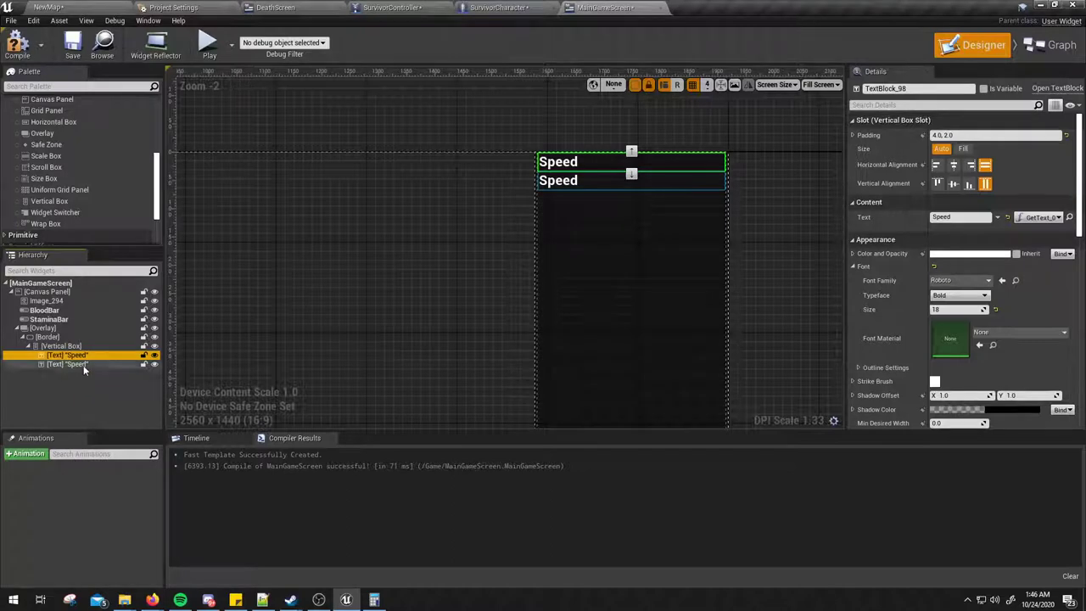
click(83, 364)
click(942, 217)
text(Blood)
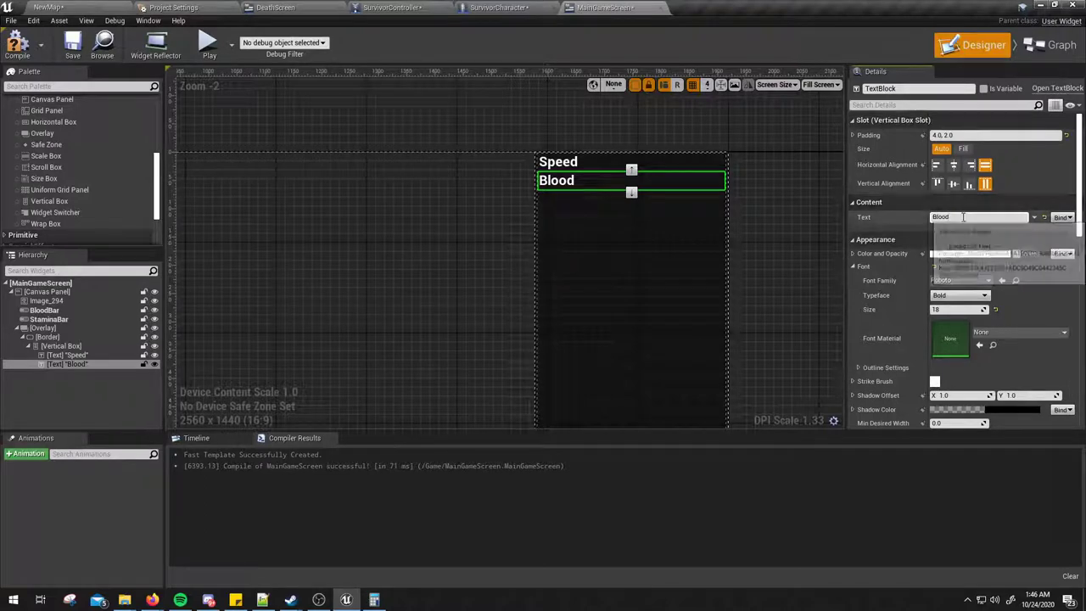
click(1060, 218)
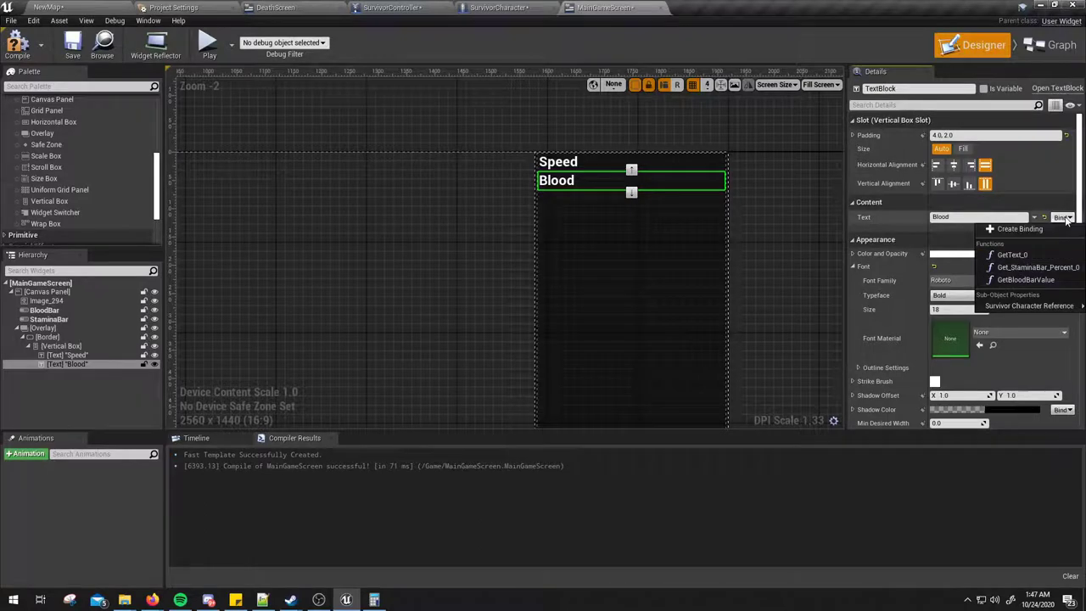
click(1022, 229)
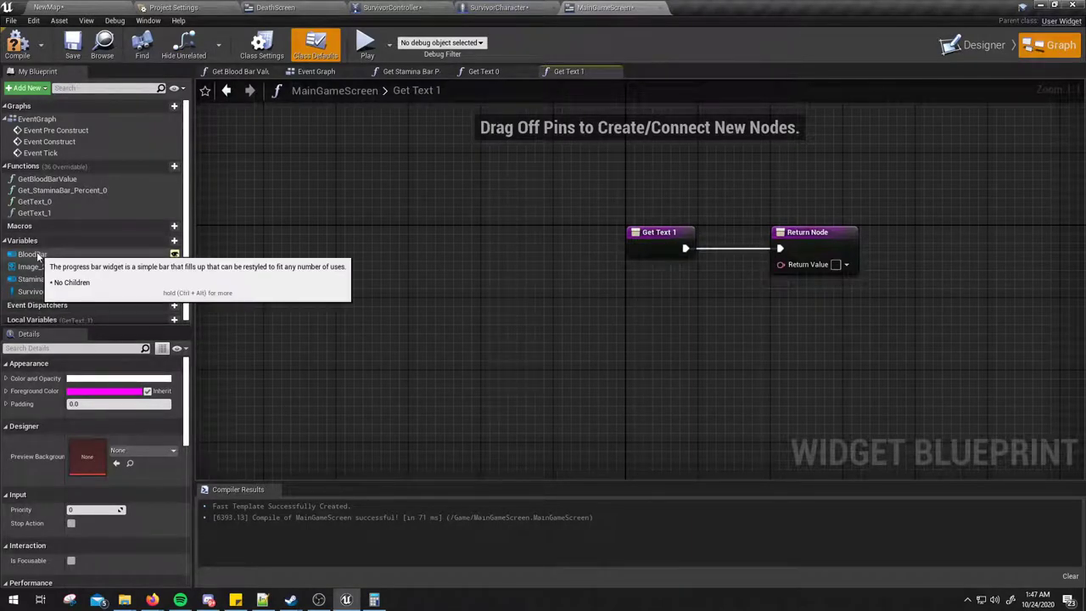
Add a SurvivorCharacterReference getter, a ToText (string) node and an Append node to GetText_1.
mouse_move(64, 291)
mouse_down()
mouse_move(402, 336)
mouse_move(788, 276)
mouse_move(738, 337)
mouse_up()
click(356, 310)
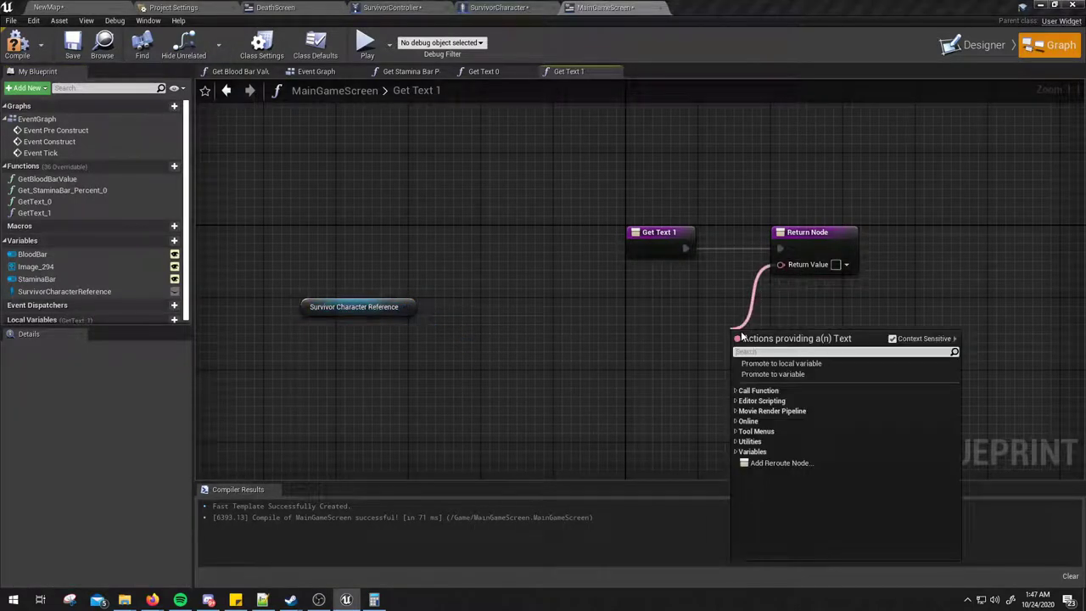
text(to text string)
key(Return)
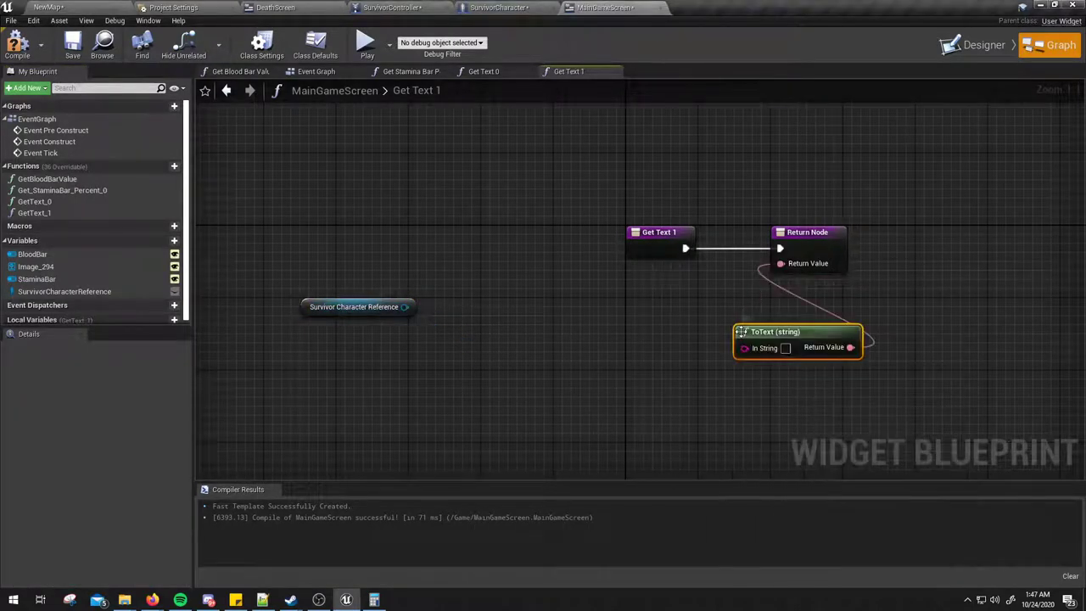
right_drag(772, 370, 814, 315)
drag(785, 293, 734, 371)
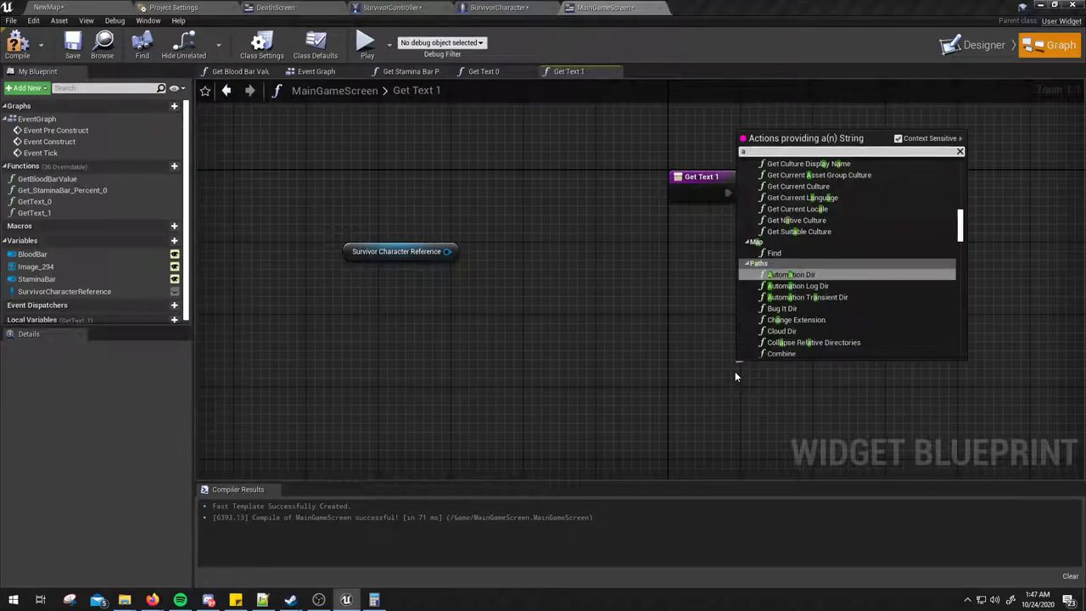
text(apend)
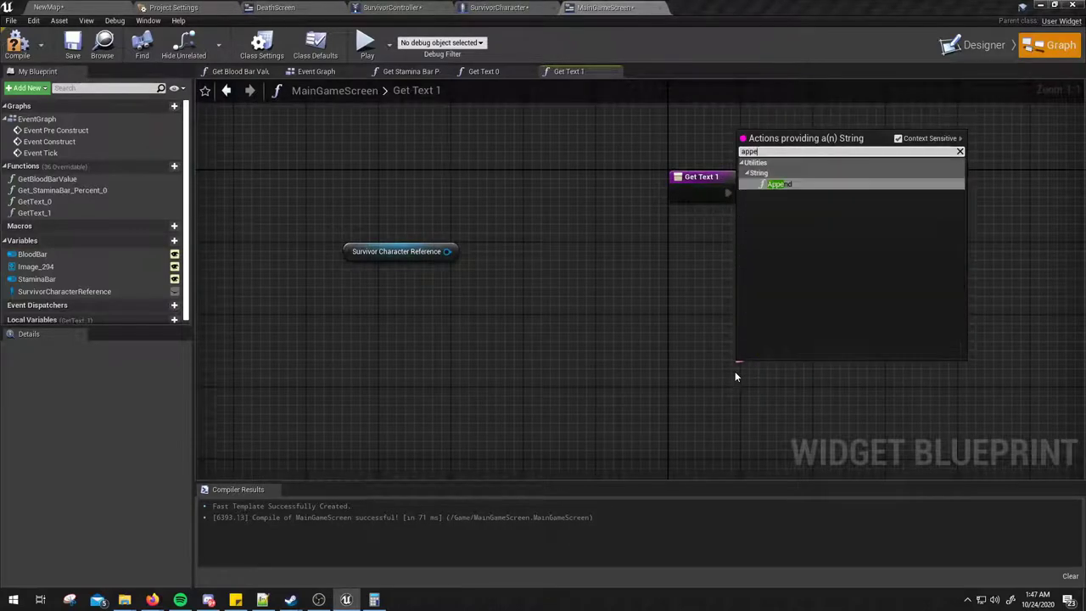
key(Return)
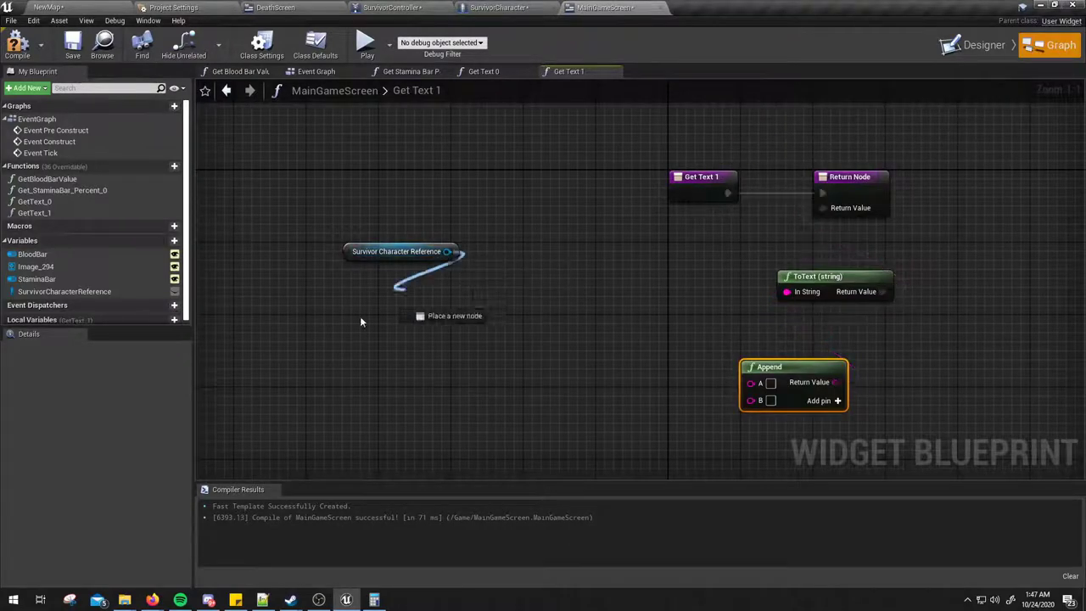
Add Get Blood and Get Blood Max nodes from the character reference.
drag(447, 251, 359, 316)
text(get blood)
key(Return)
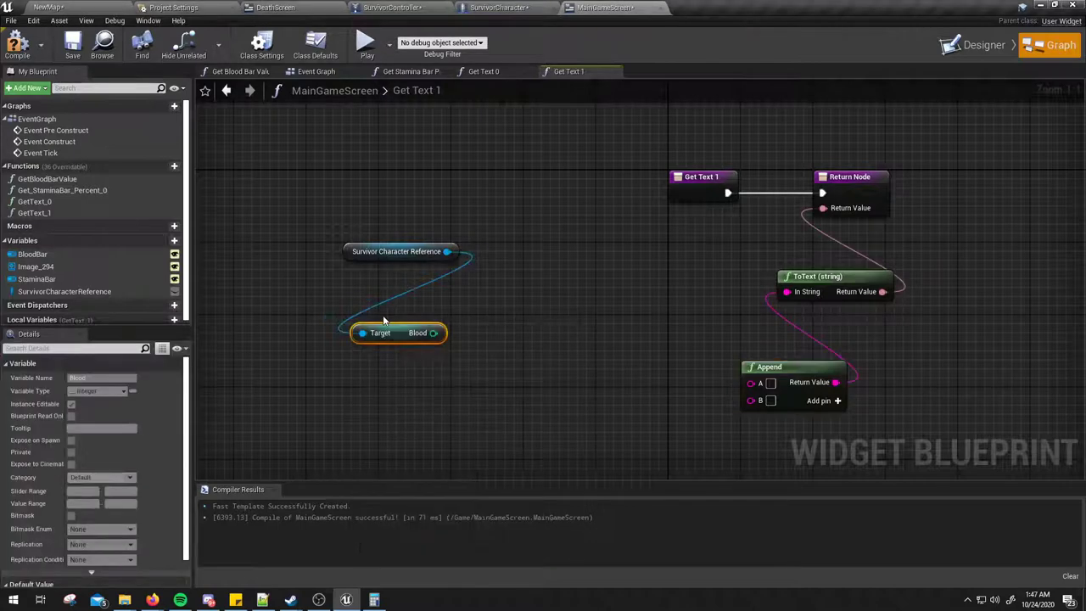
drag(447, 251, 378, 398)
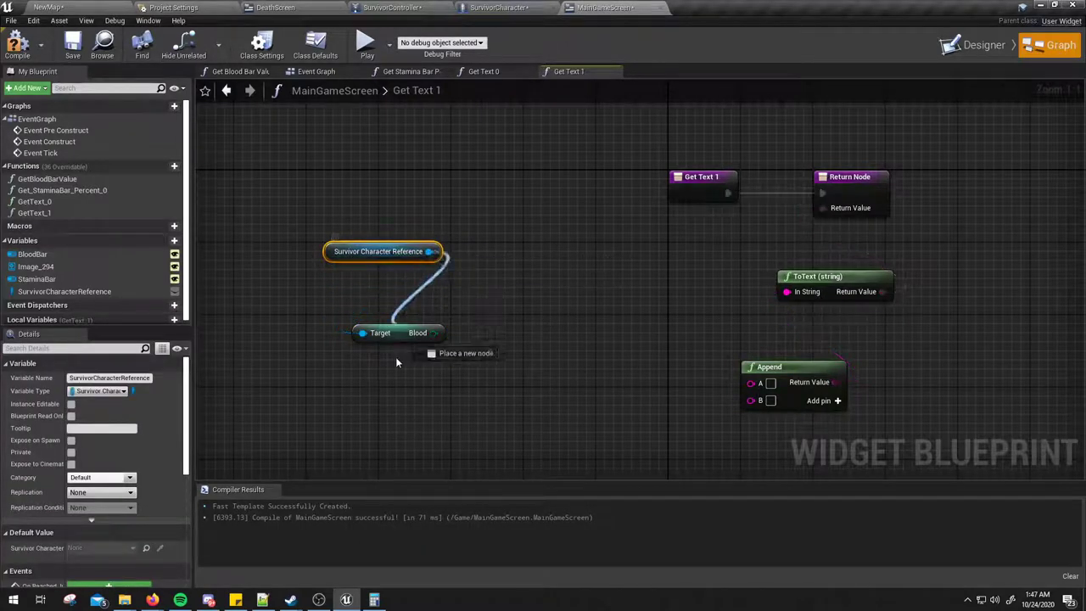
text(get blood max)
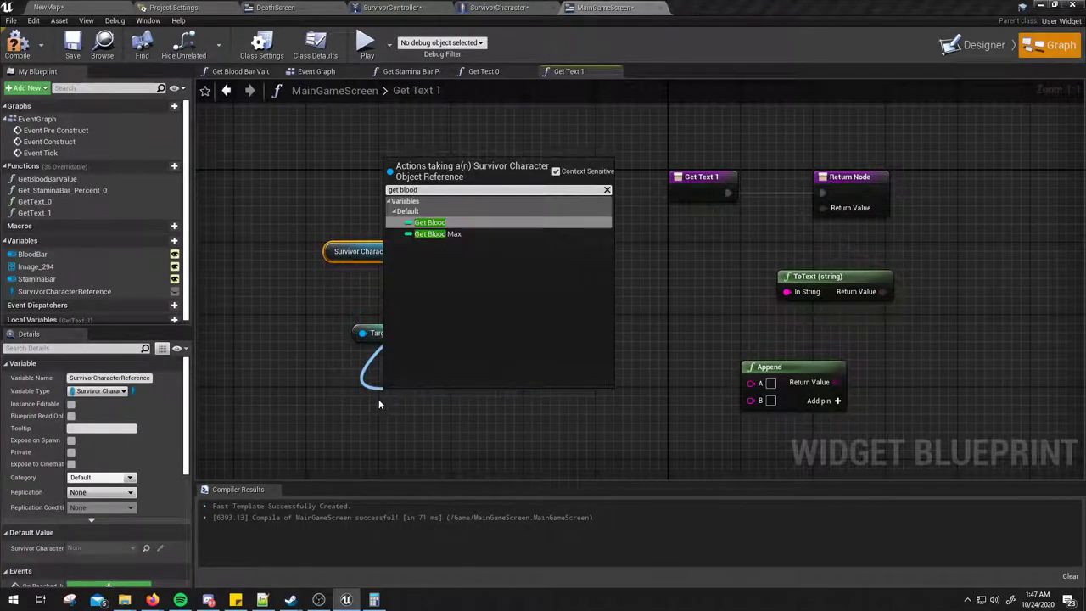
key(Return)
Give Append a third input and wire Blood to A, '/' to B, and Blood Max to C.
right_drag(626, 352, 597, 298)
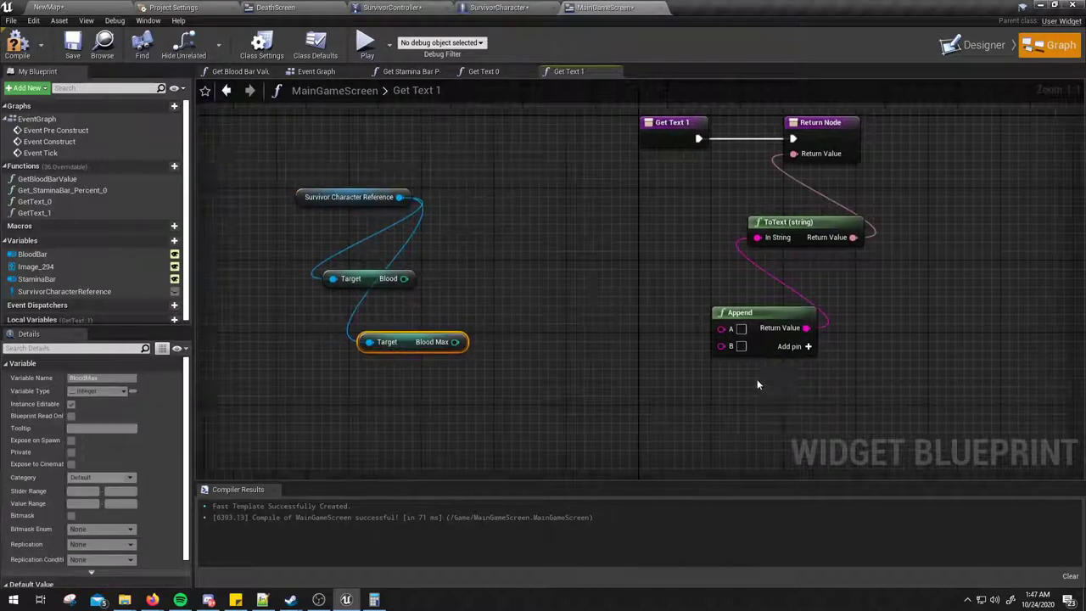
click(808, 346)
drag(404, 278, 560, 243)
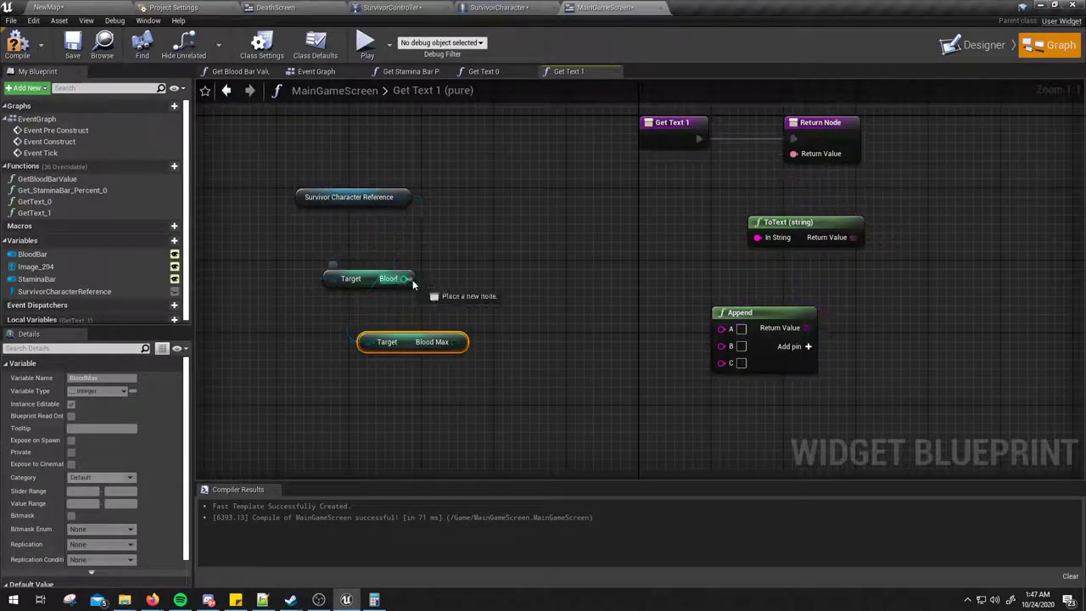
click(560, 243)
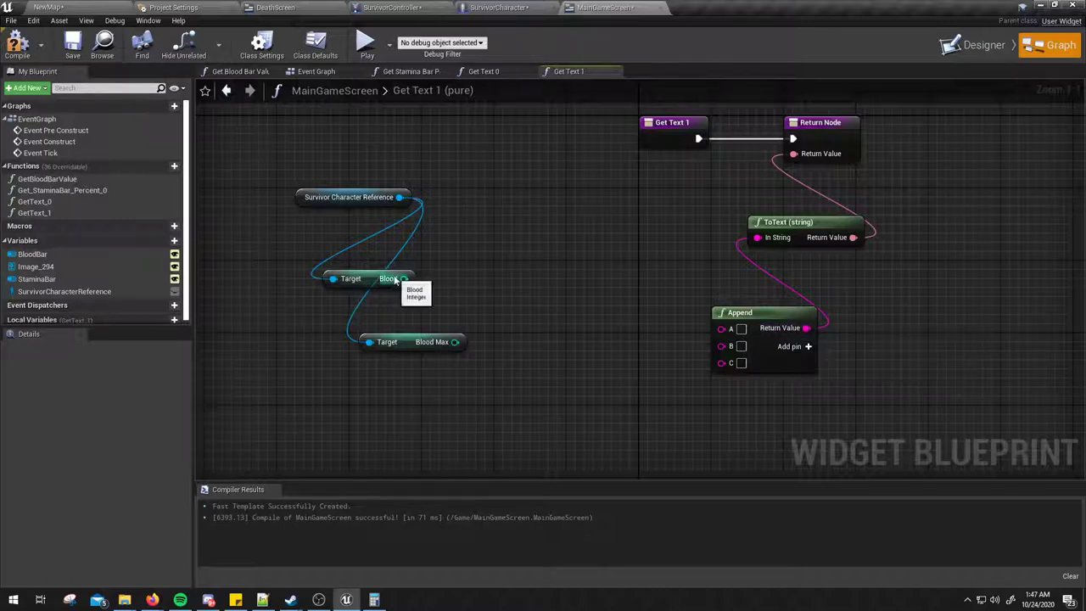
drag(403, 278, 722, 329)
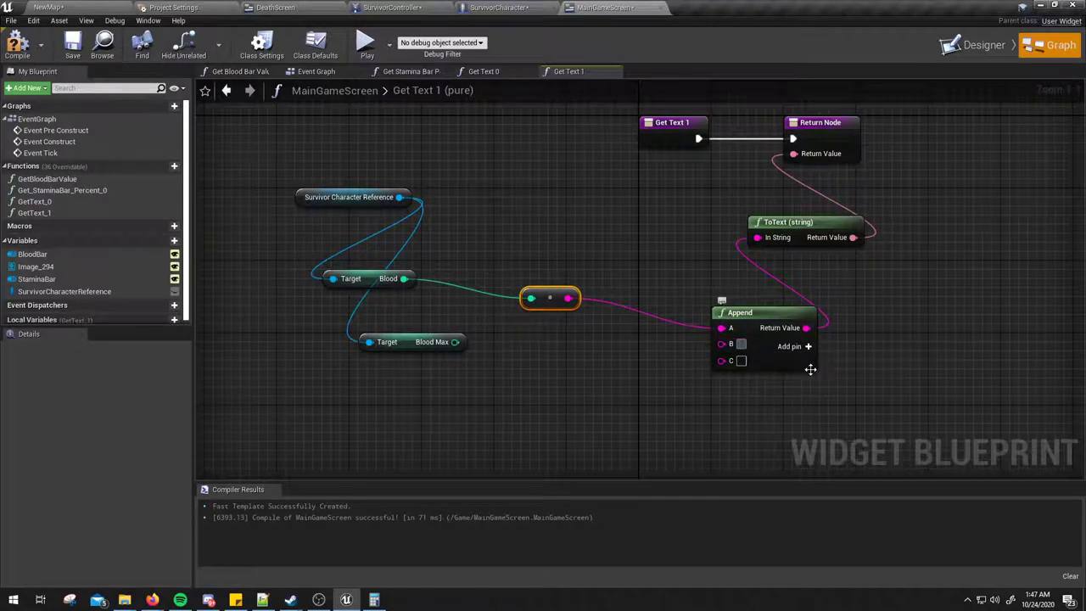
text(/)
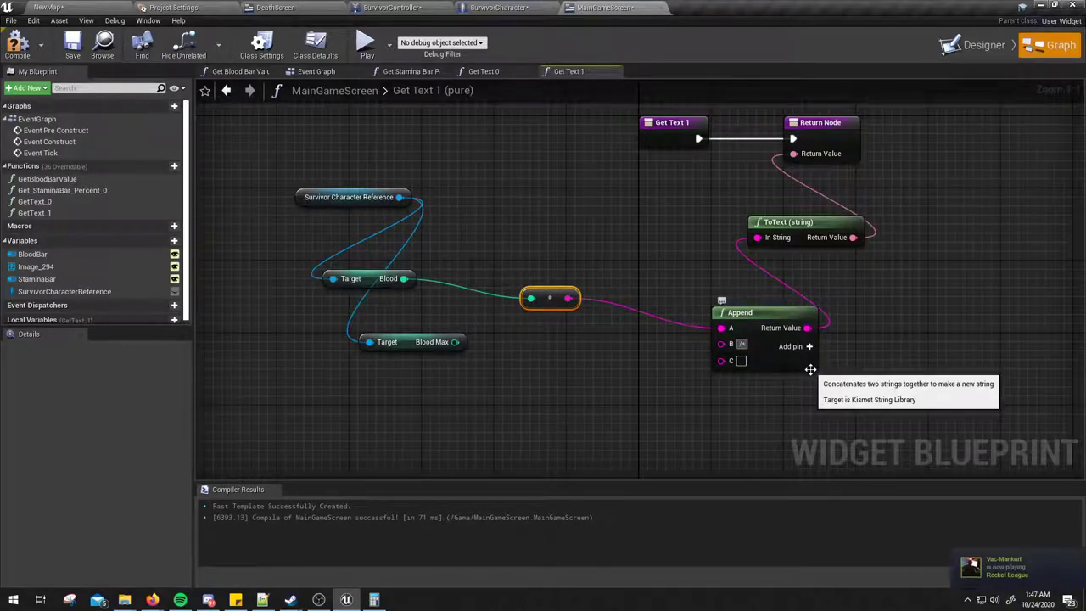
drag(454, 342, 729, 360)
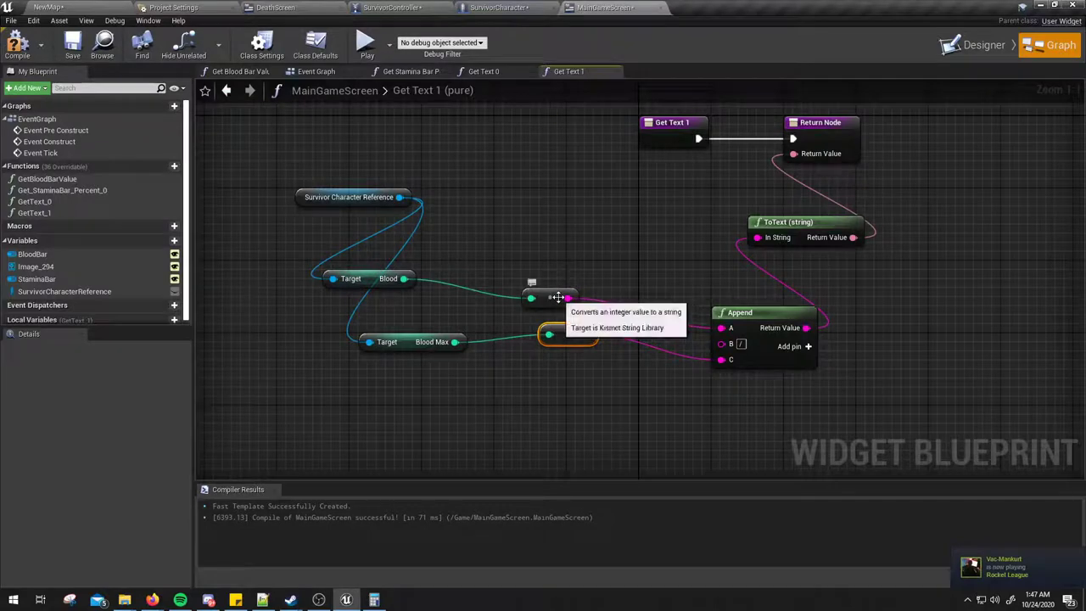
click(364, 43)
key(w)
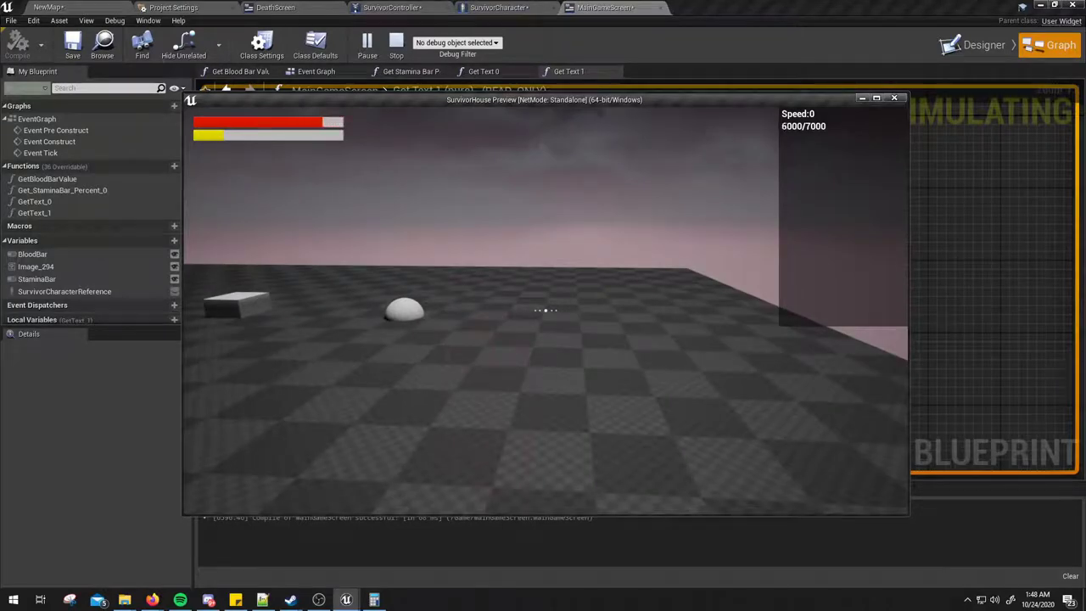
Add a fourth Append input, shift Blood to B and Blood Max to D, set A to 'Blood:', compile.
key(Escape)
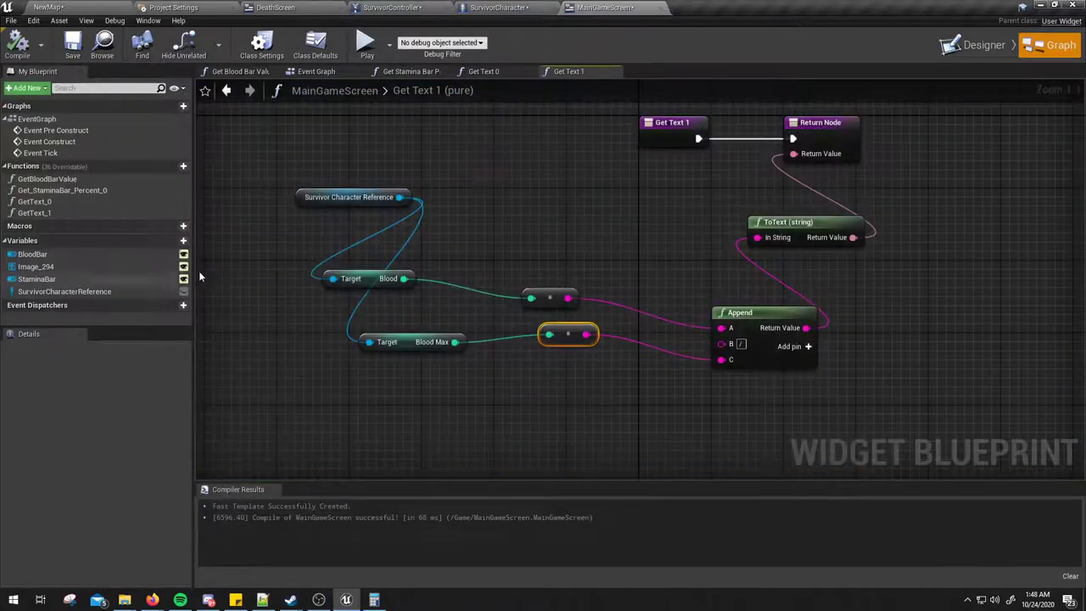
click(806, 347)
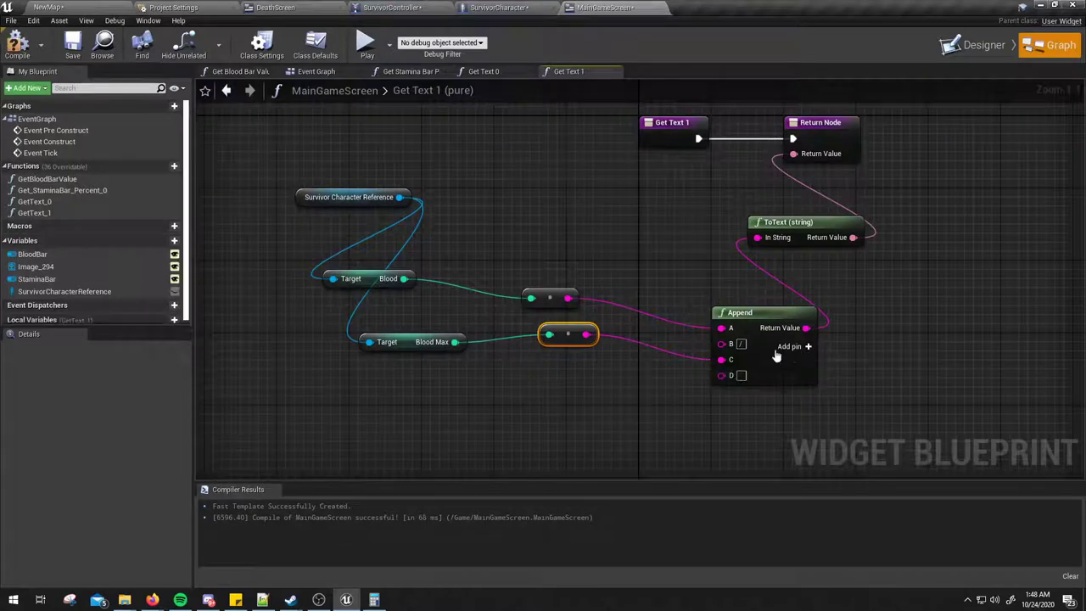
mouse_move(570, 336)
mouse_down()
mouse_move(551, 380)
mouse_move(721, 374)
mouse_up()
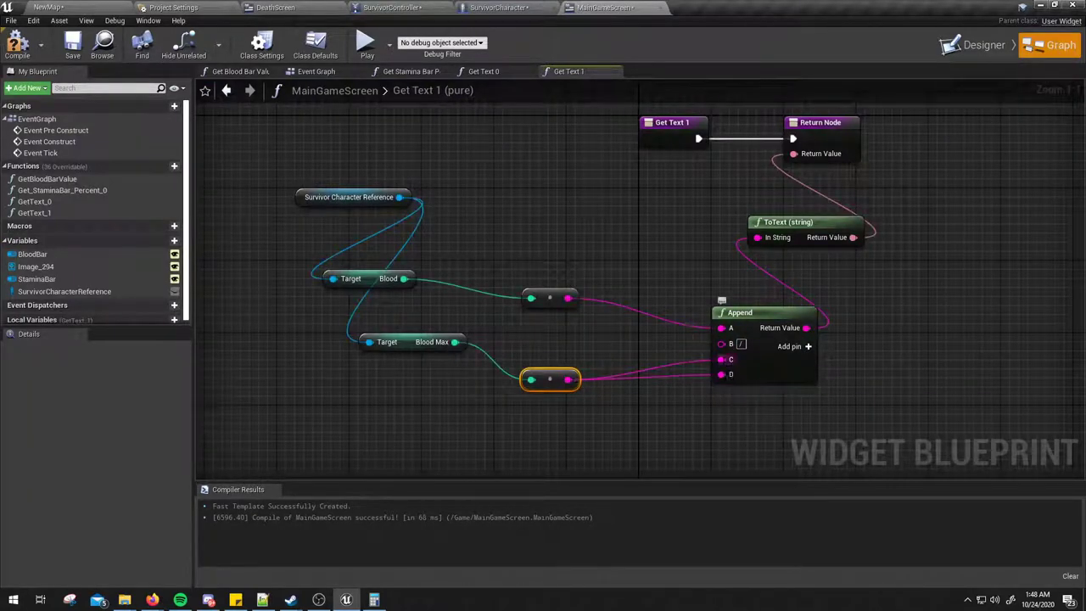
alt+click(721, 359)
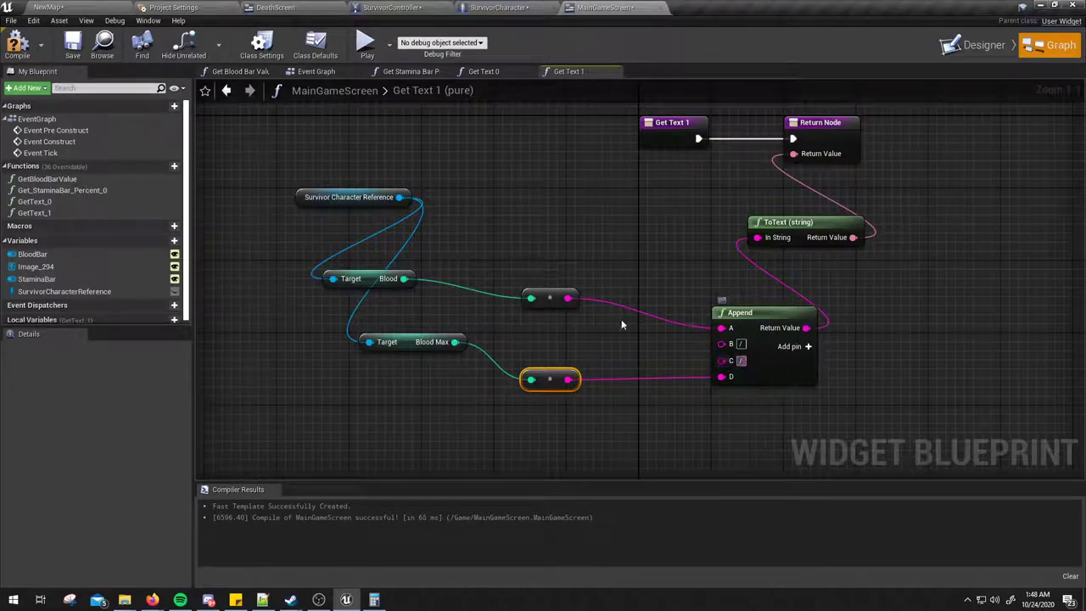
ctrl+drag(721, 328, 721, 344)
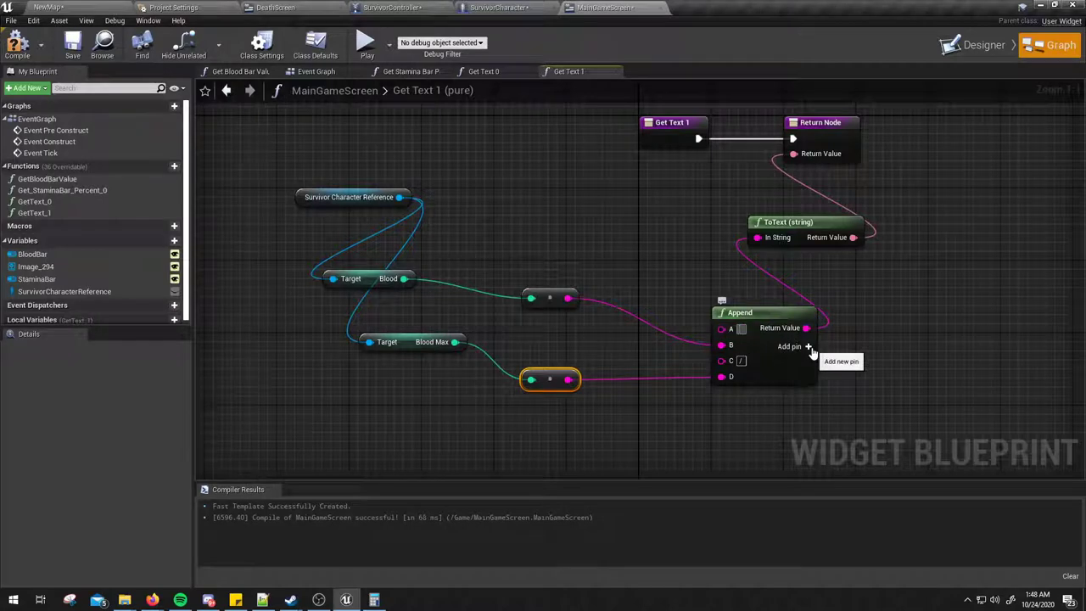
text(Blood)
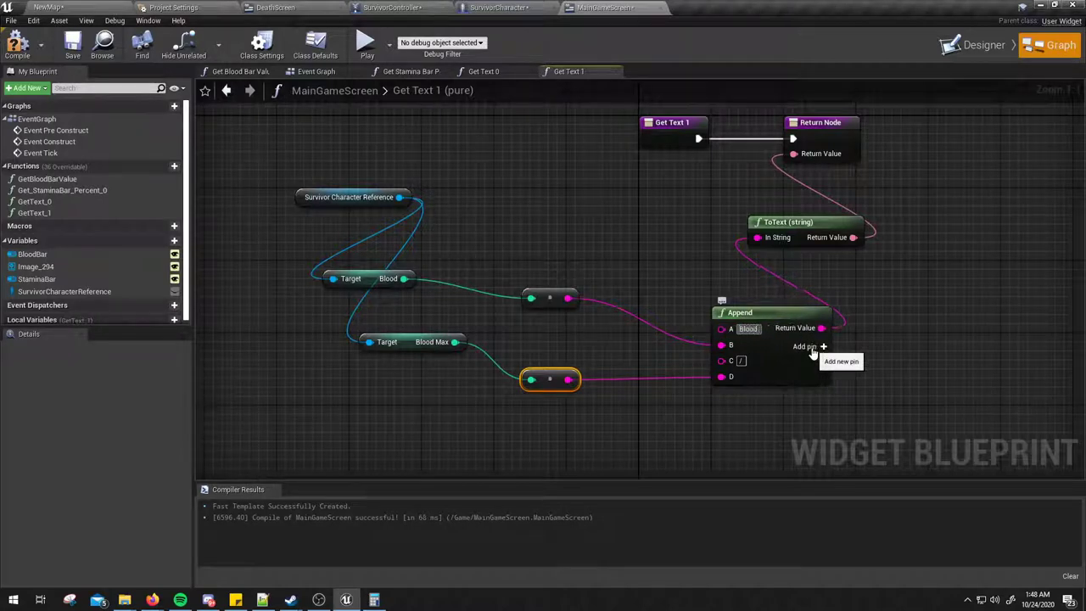
text(:)
click(17, 44)
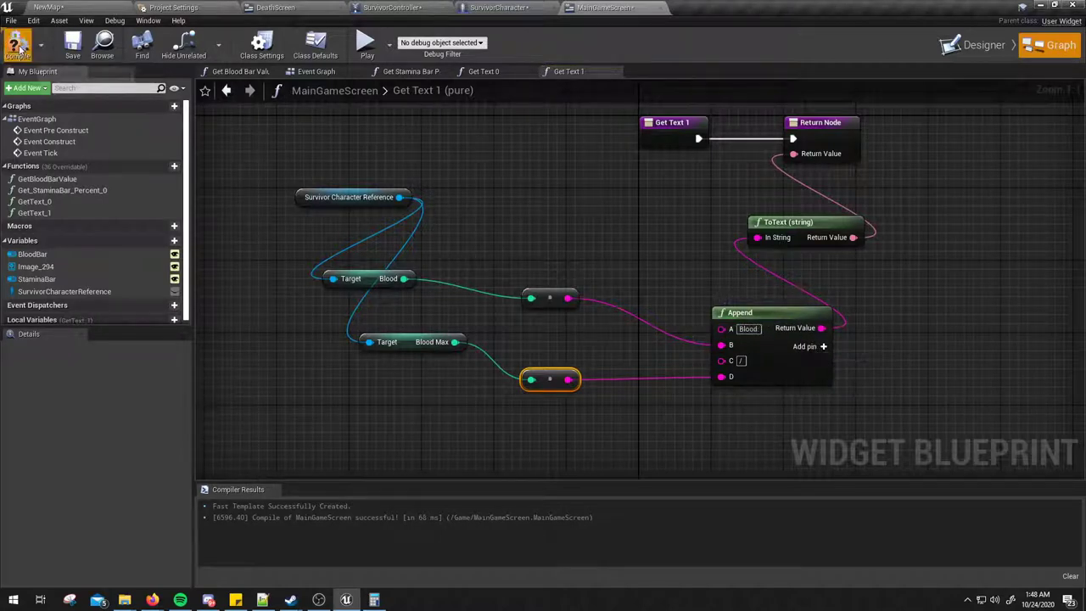
click(376, 51)
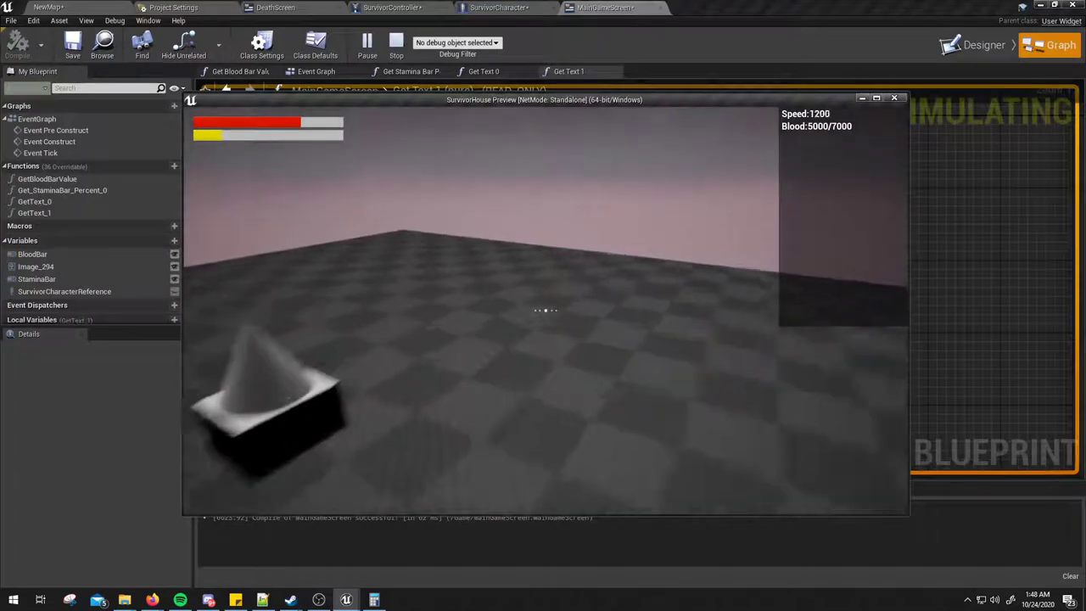
key(s)
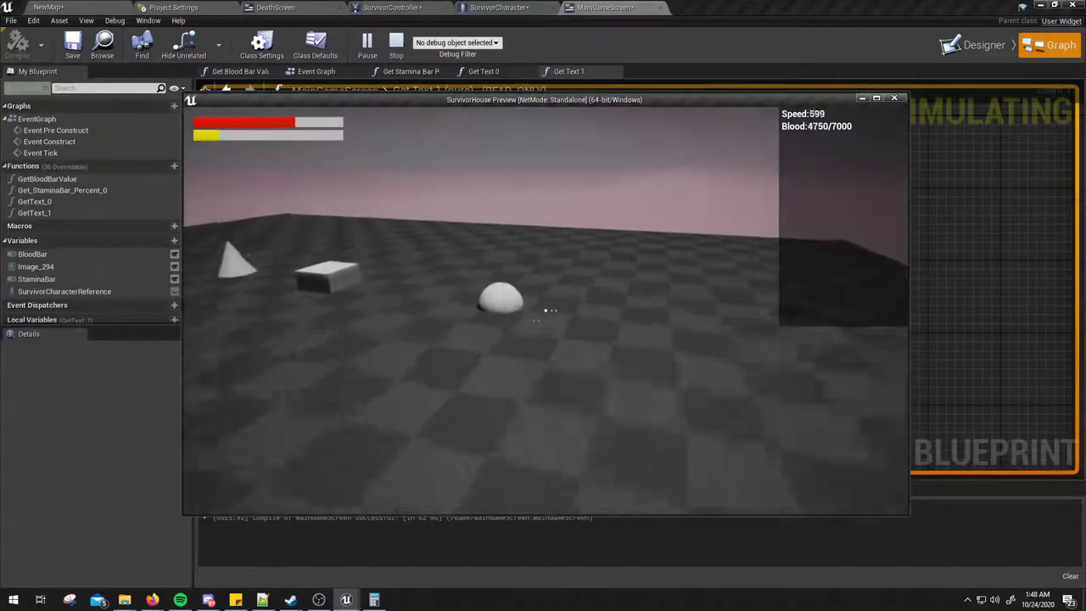
key(Escape)
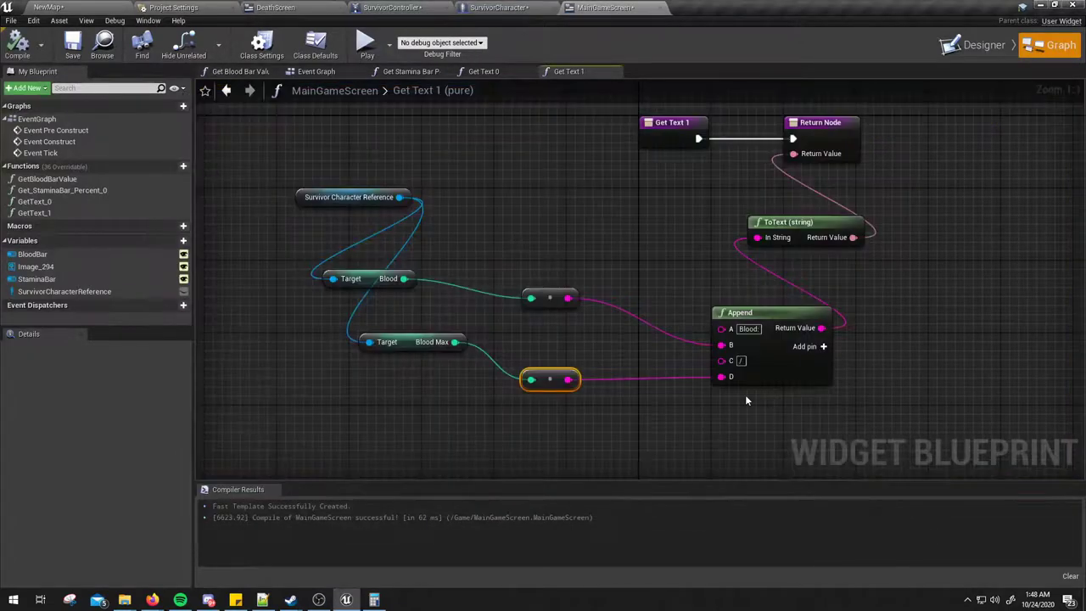
right_drag(719, 284, 725, 235)
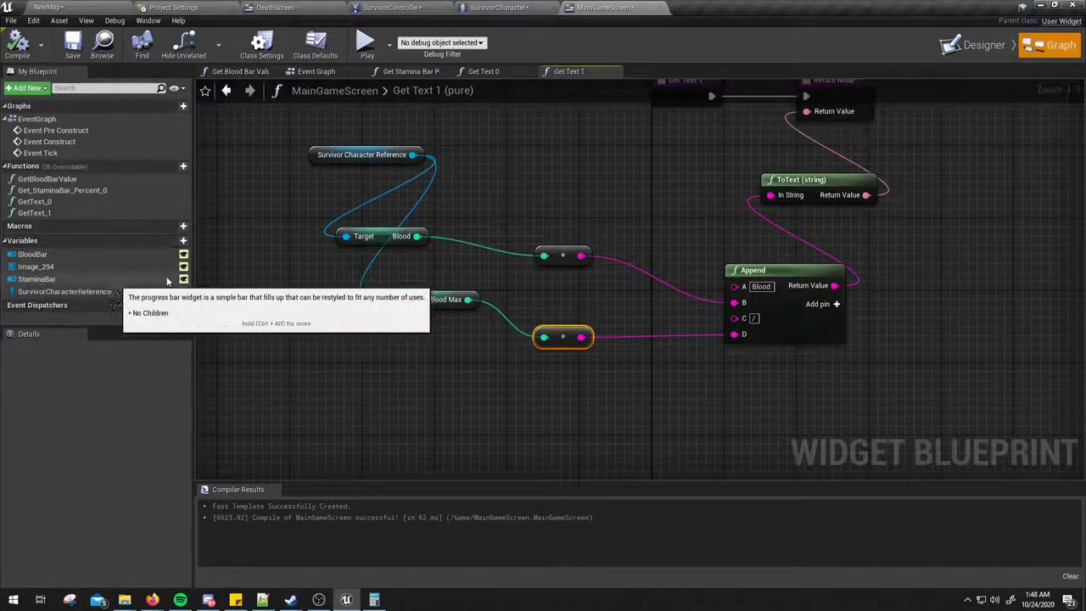
Duplicate the Blood text widget in the Hierarchy and name the copy TextBlock_1.
click(976, 45)
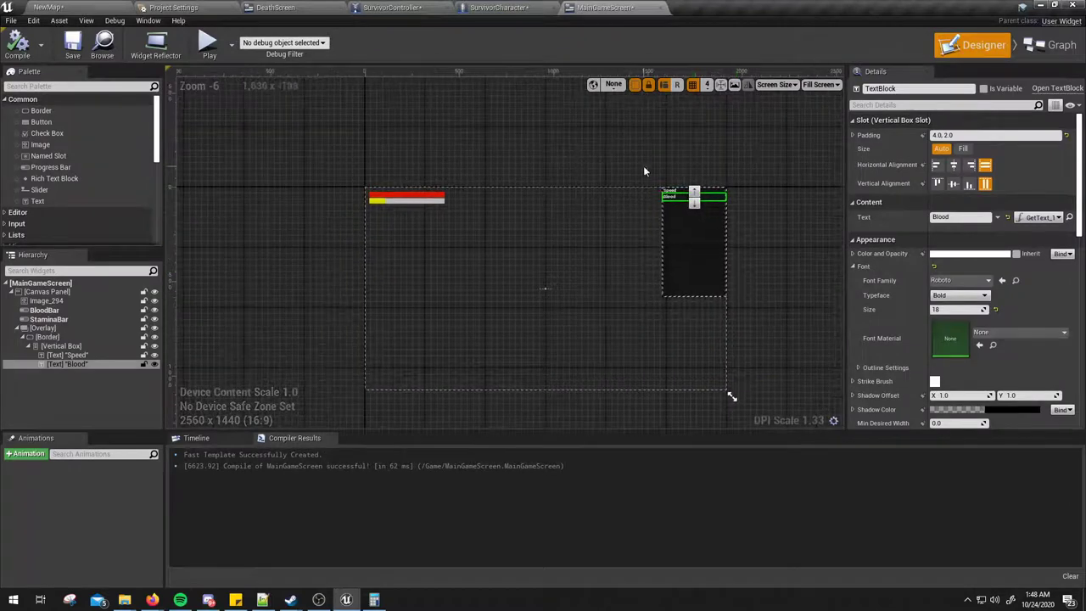
scroll(673, 201, up, 4)
scroll(645, 221, up, 2)
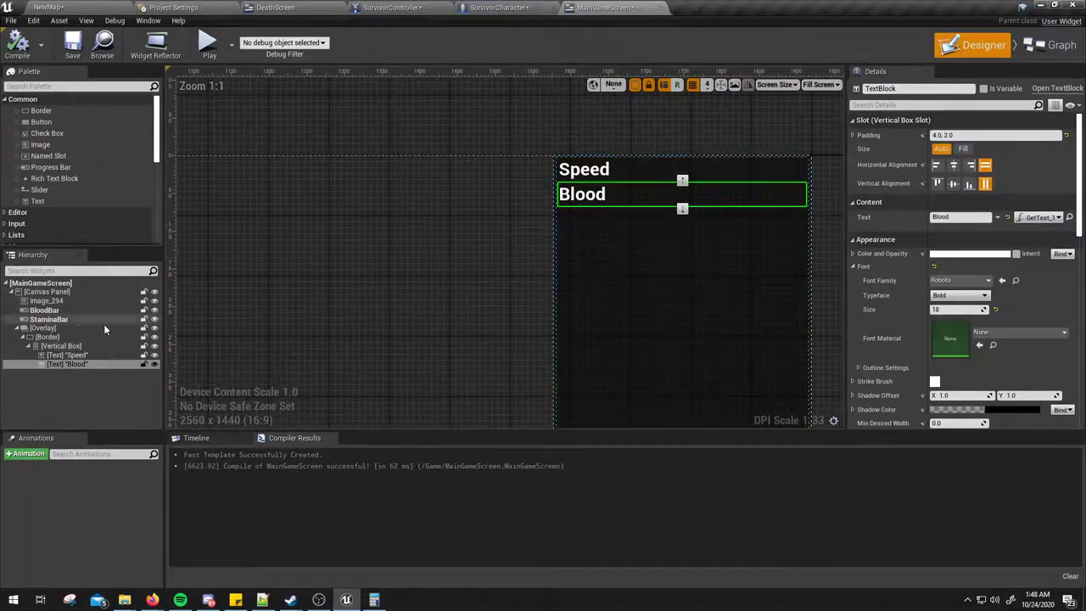
click(61, 364)
right_click(61, 364)
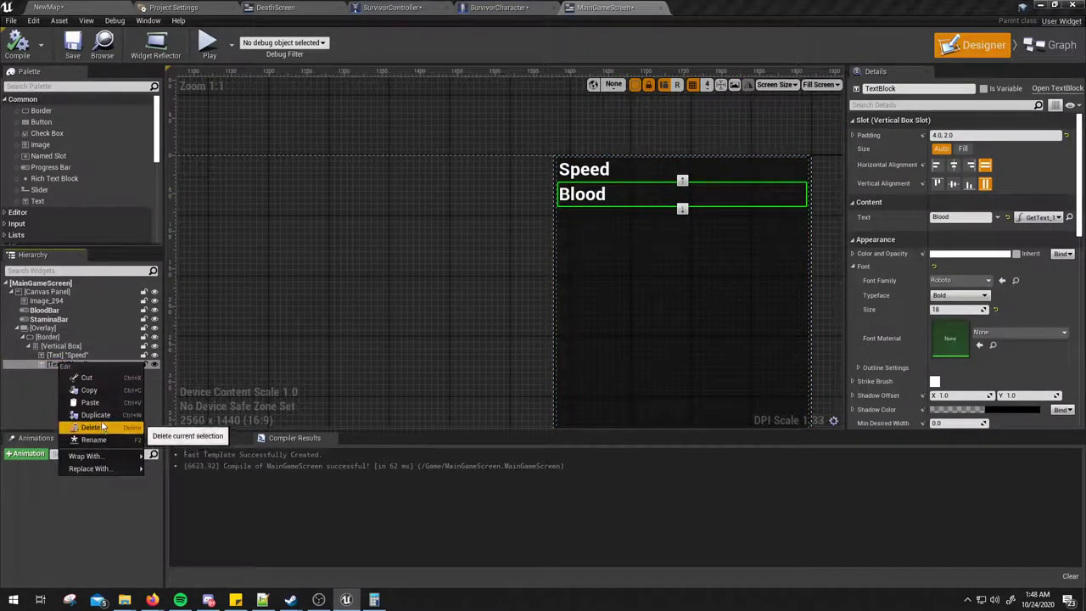
click(103, 421)
click(81, 374)
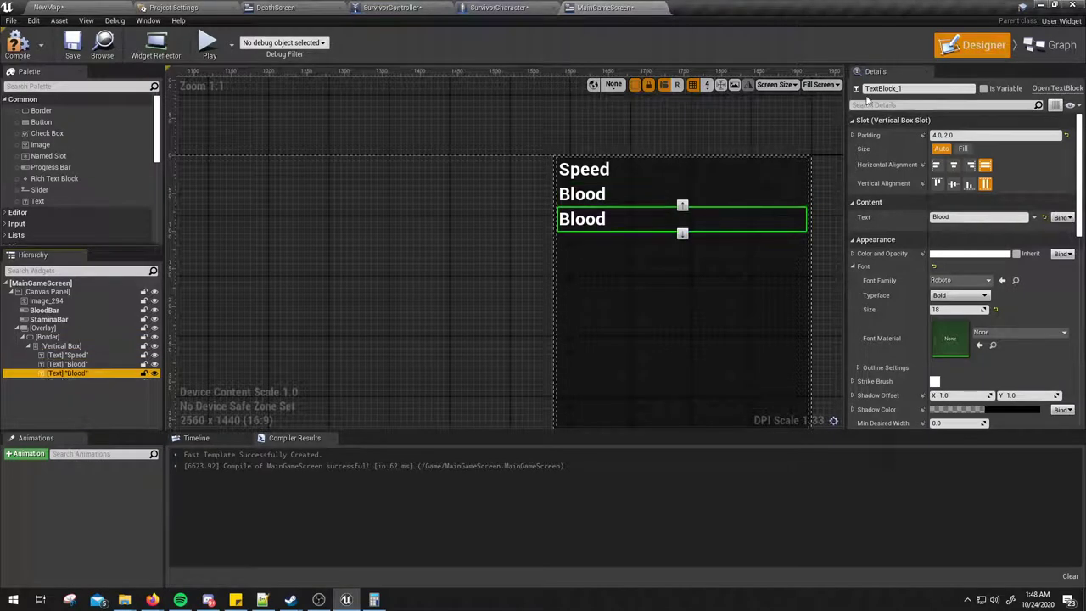
click(931, 88)
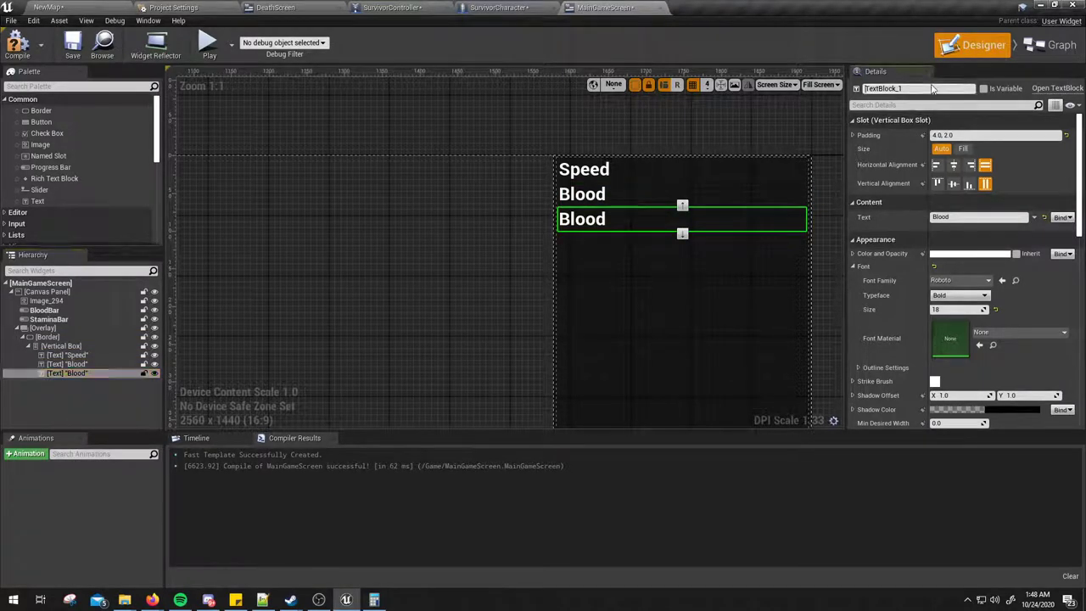
key(Return)
Change the copy's text to Stamina and create a new binding function for it.
click(962, 217)
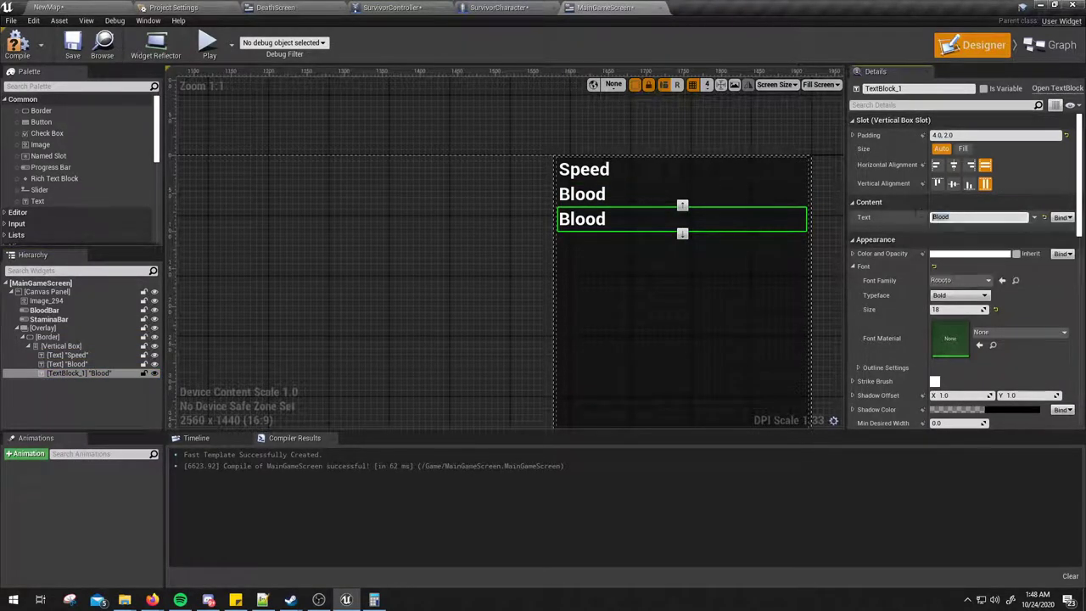
text(Stamina)
key(Return)
click(1062, 218)
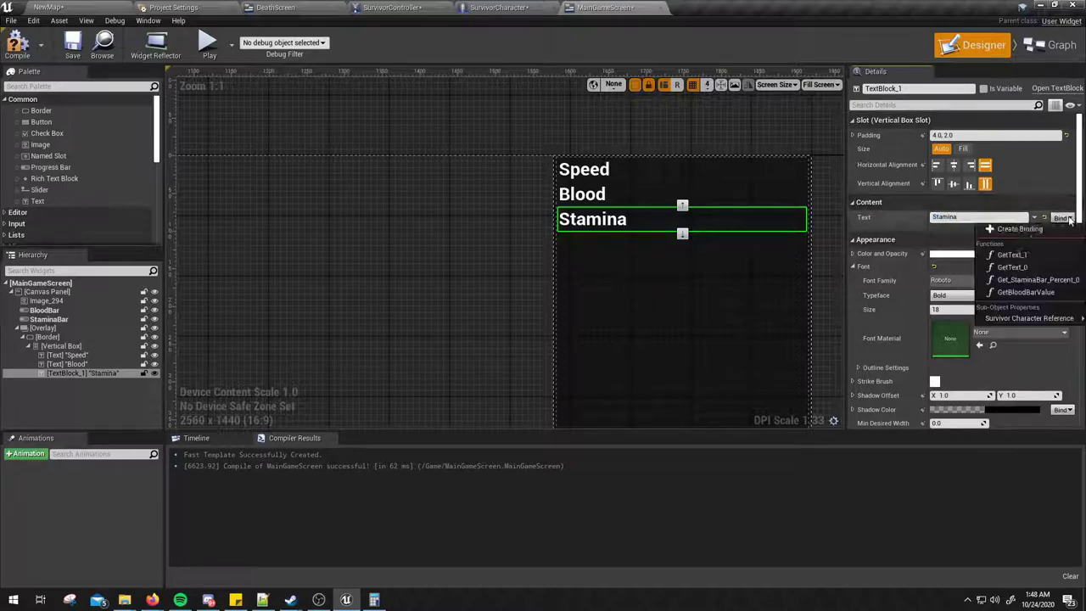
click(1014, 228)
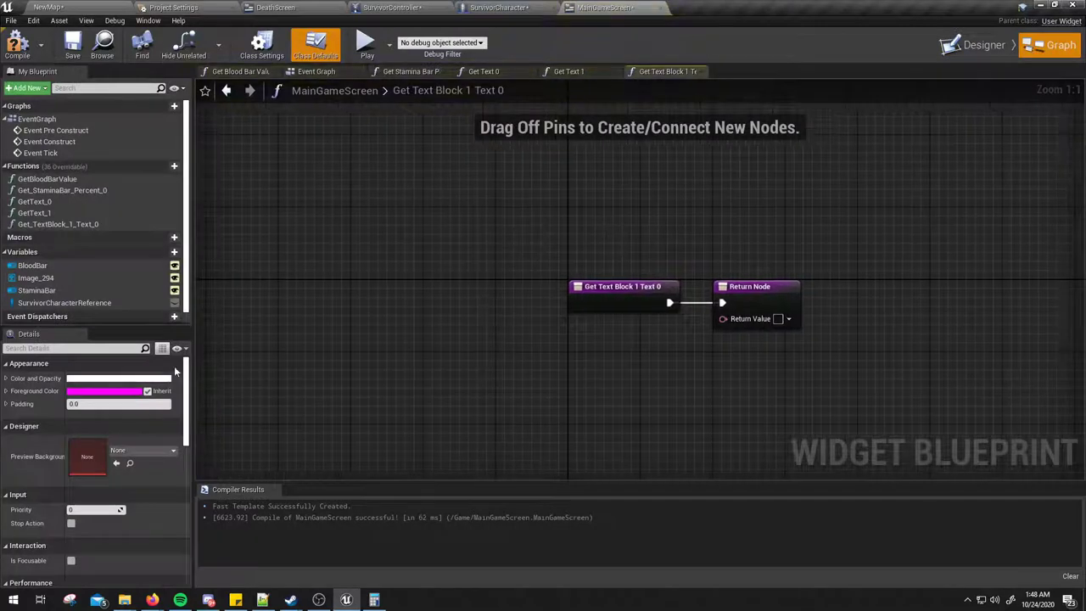
Add a SurvivorCharacterReference getter with Get Stamina and Get Stamina Max nodes.
drag(65, 302, 280, 370)
click(280, 371)
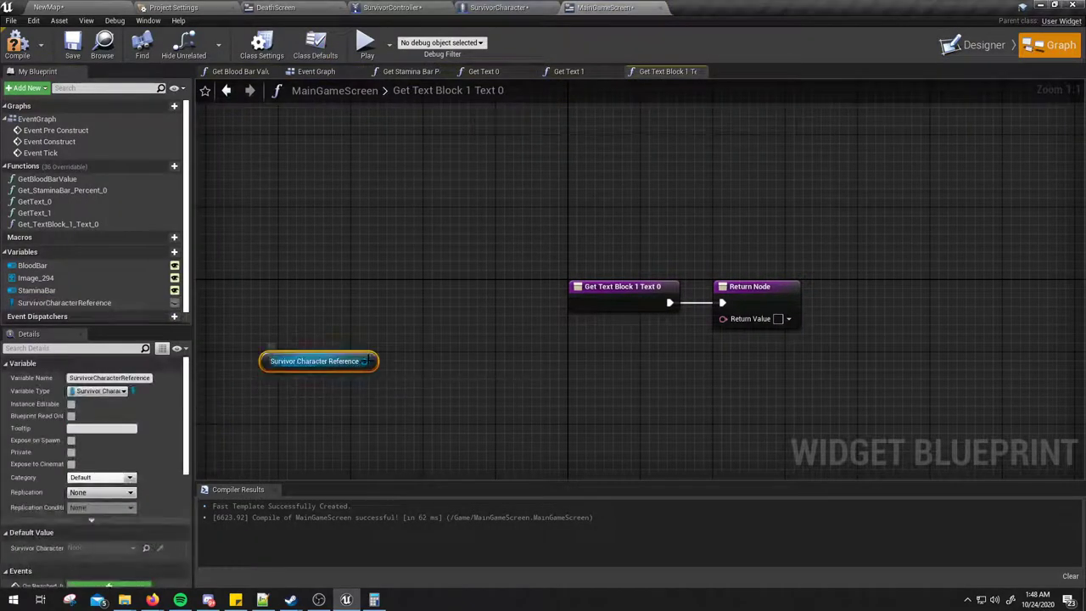
drag(364, 362, 441, 377)
text(get sta)
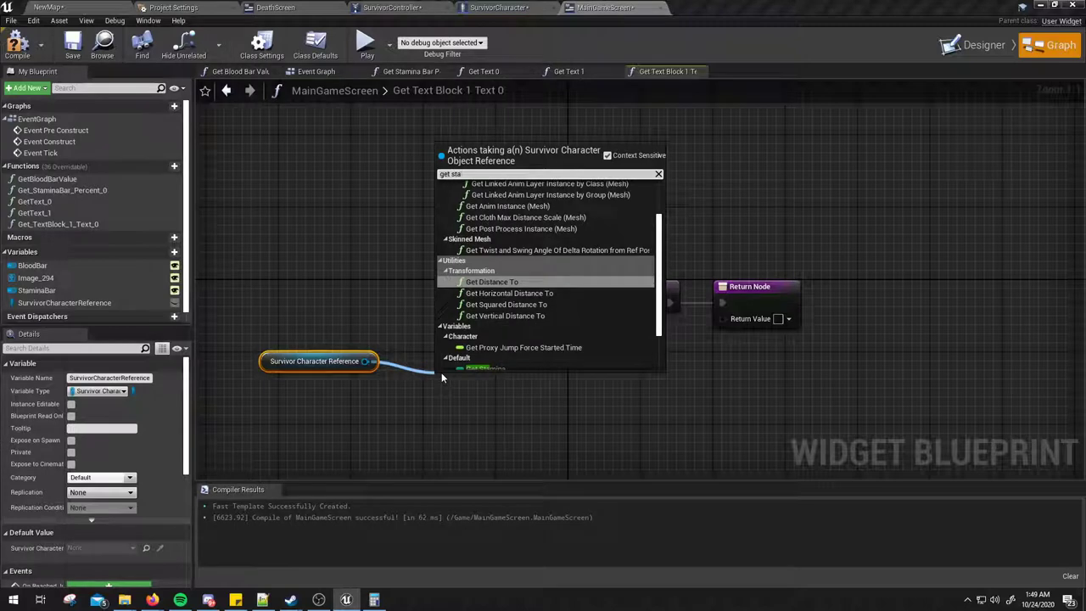
text(mi)
key(Return)
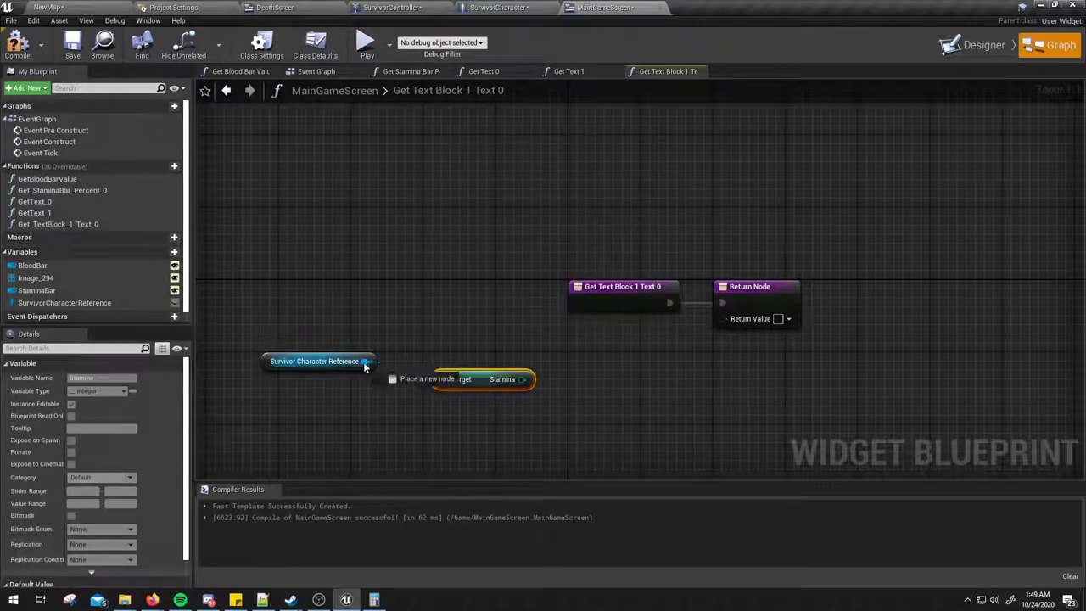
drag(364, 361, 439, 429)
text(get max)
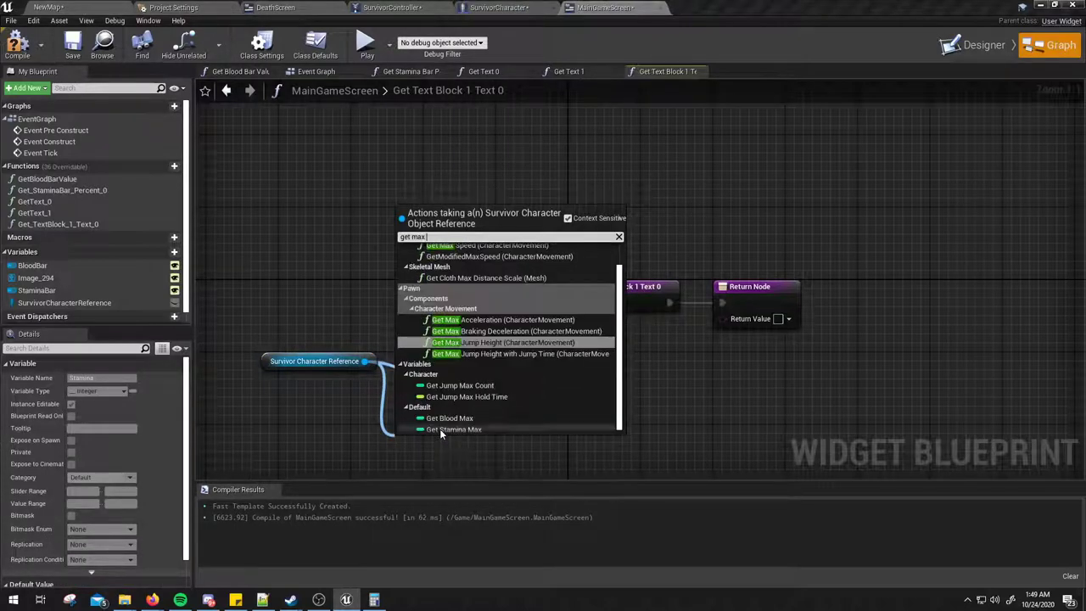
text( sta)
key(Down)
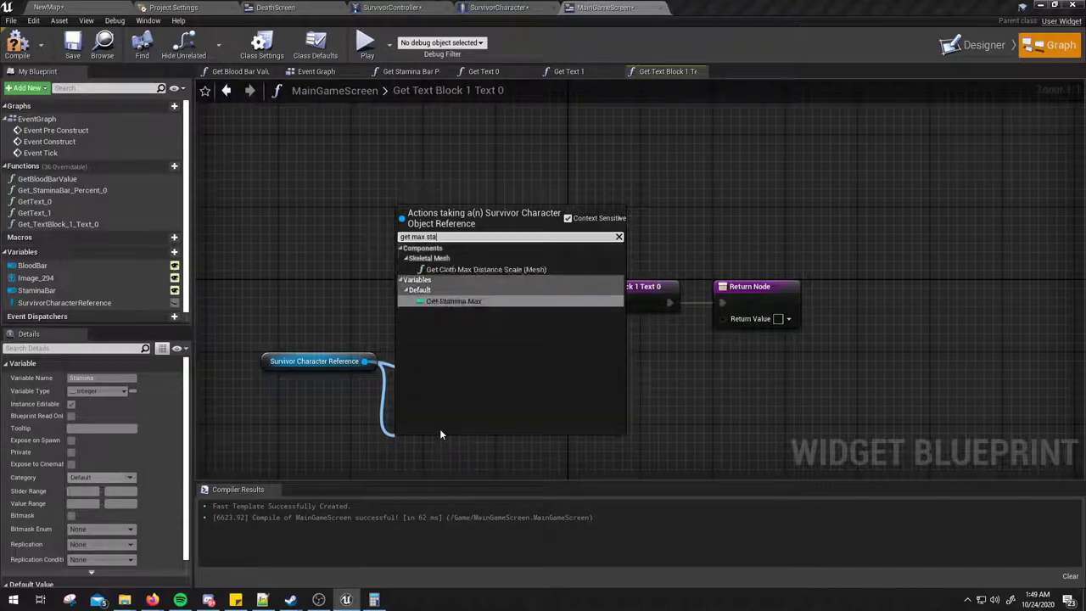
key(Return)
Copy the Append and ToText nodes from Get Text 1 into the Stamina function and connect them to the Return Node.
right_drag(700, 343, 683, 294)
click(568, 72)
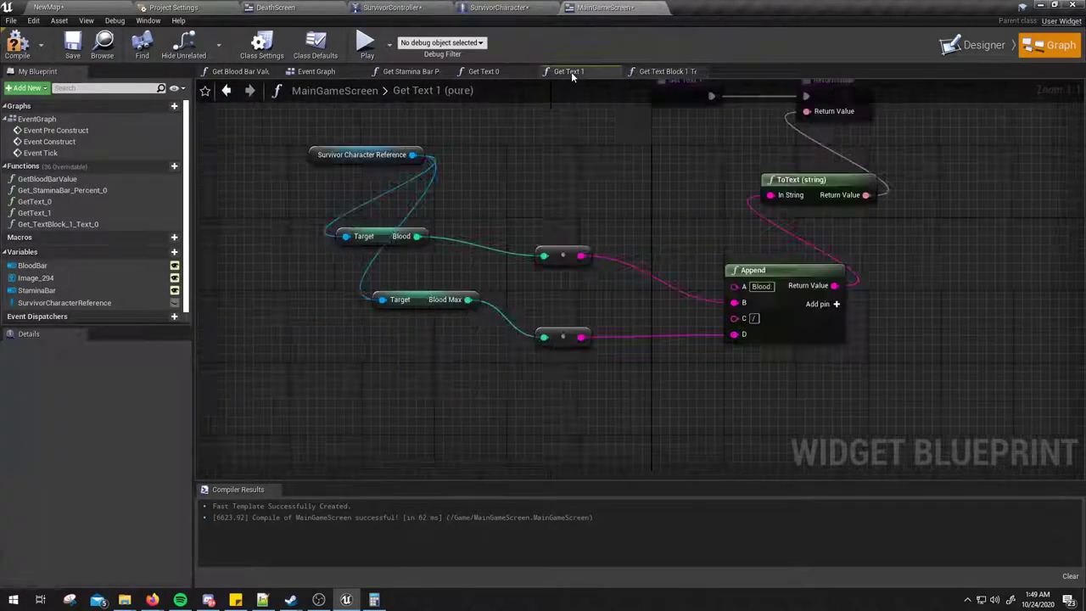
right_drag(681, 176, 596, 213)
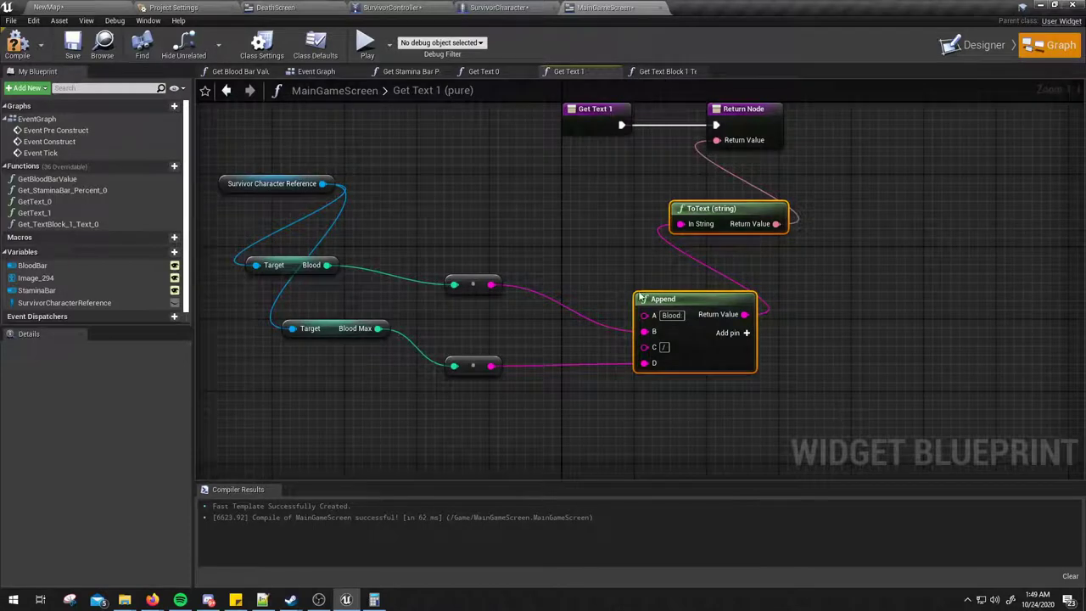
drag(429, 390, 764, 197)
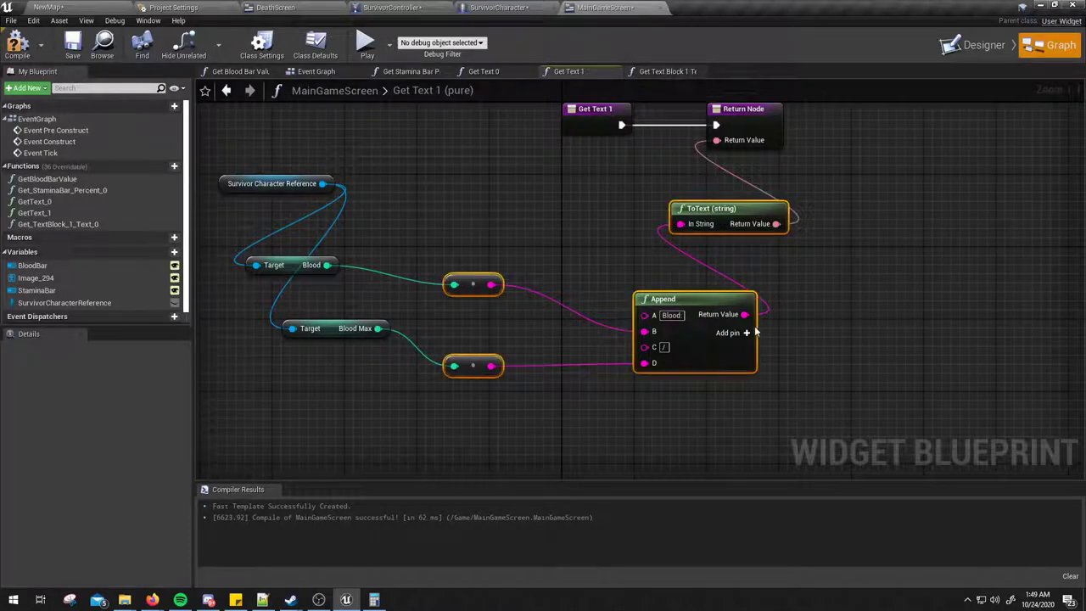
click(653, 73)
key(ctrl+v)
drag(837, 325, 705, 268)
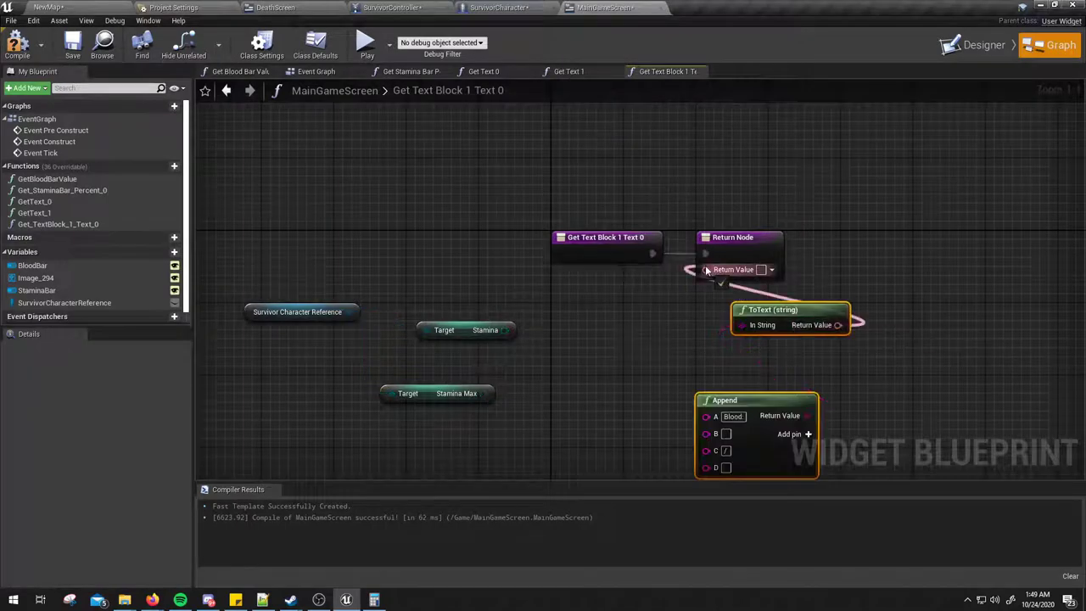
Set Append's A to 'Stamina:', wire Stamina and Stamina Max into it, and compile.
right_drag(725, 318, 729, 252)
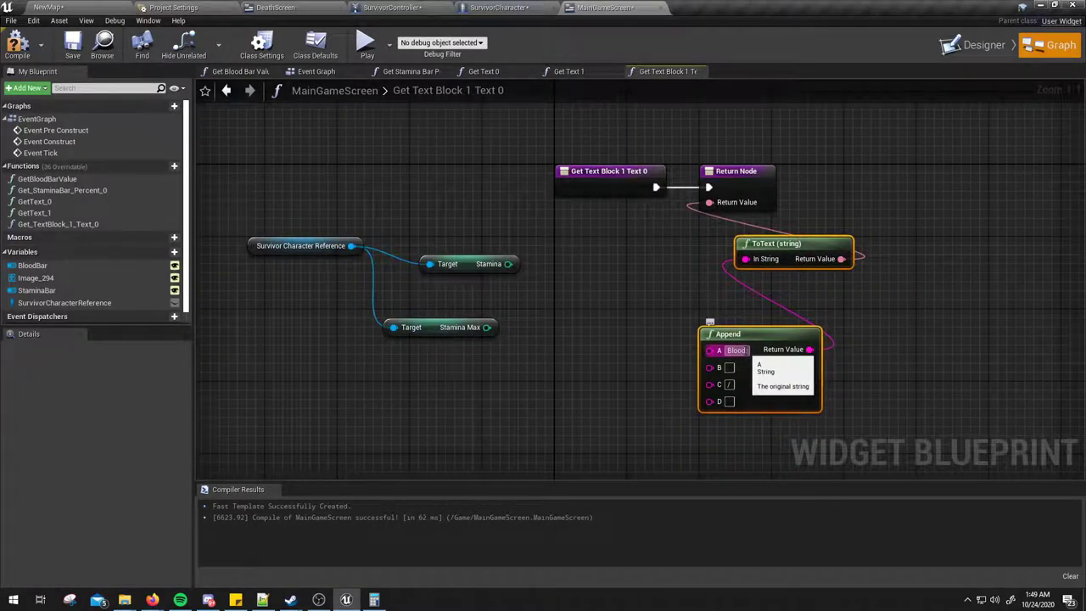
text(Stamina)
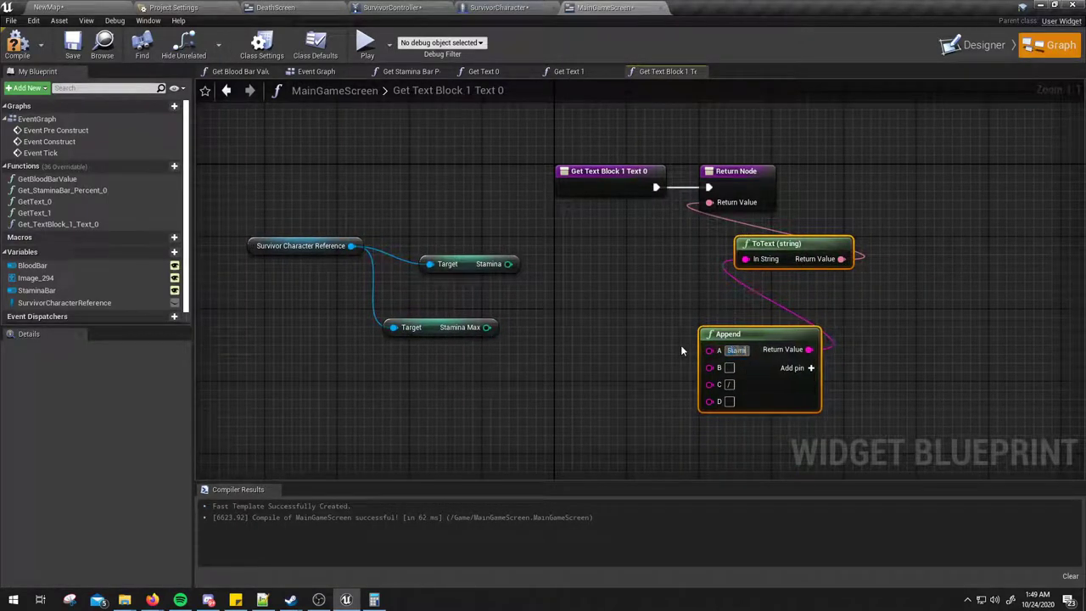
click(598, 303)
mouse_move(507, 263)
mouse_down()
mouse_move(606, 335)
mouse_move(709, 366)
mouse_up()
drag(486, 326, 709, 399)
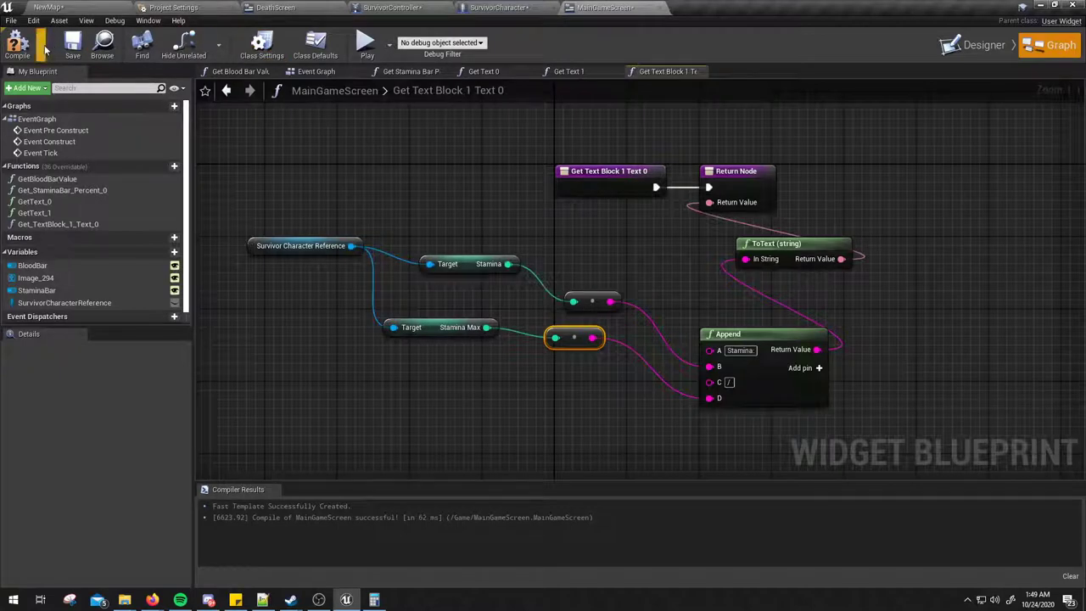
click(17, 42)
click(365, 42)
Walk and sprint in the play test to watch the Stamina readout change, then stop.
key(w)
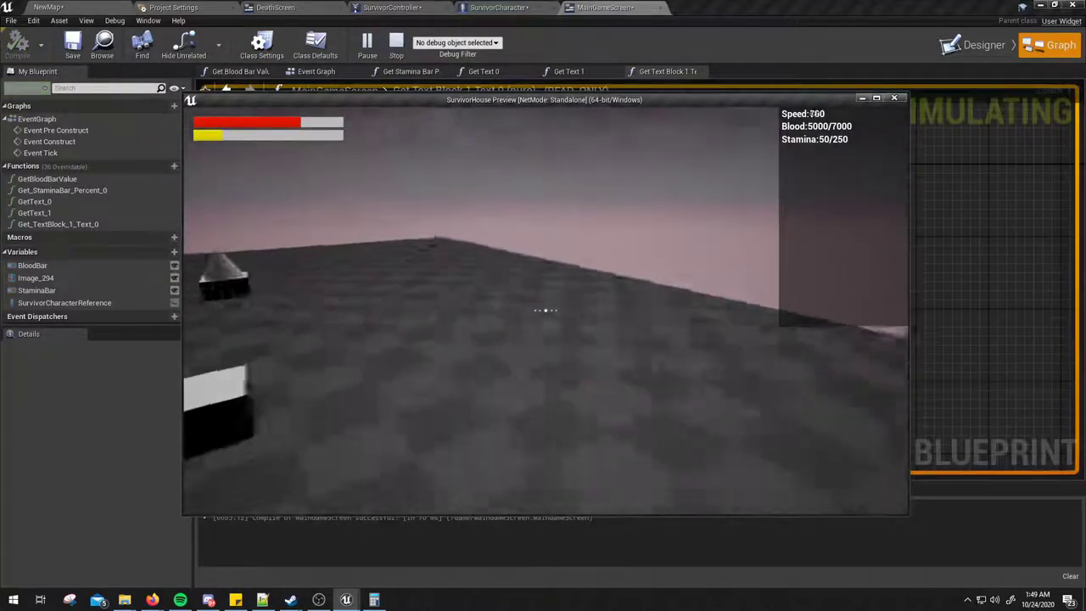
key(shift)
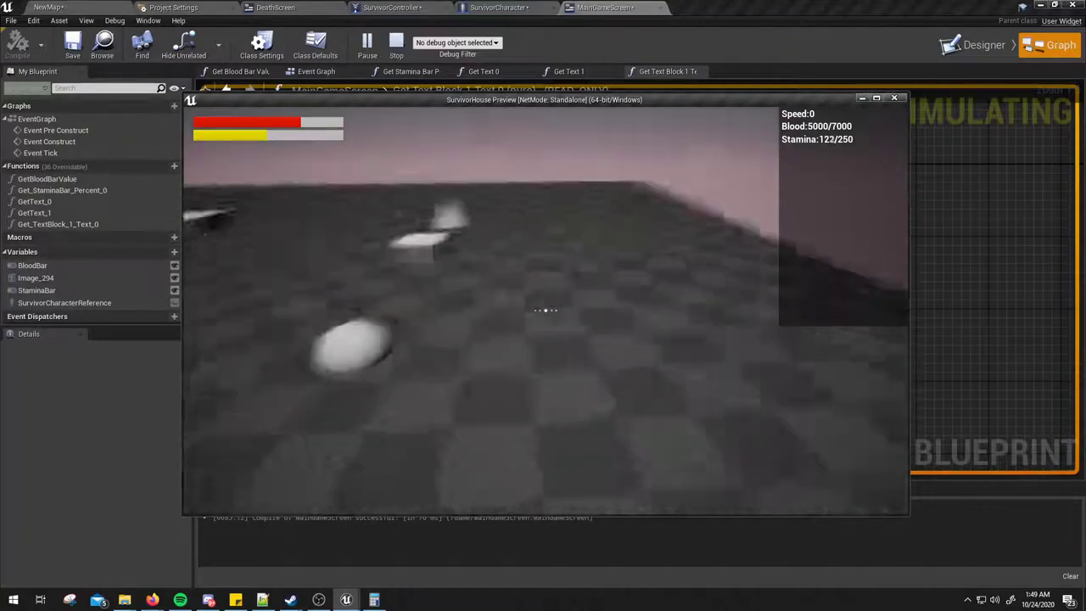
key(Escape)
In the NewMap level editor, select the floor pieces and focus the viewport on them.
click(112, 12)
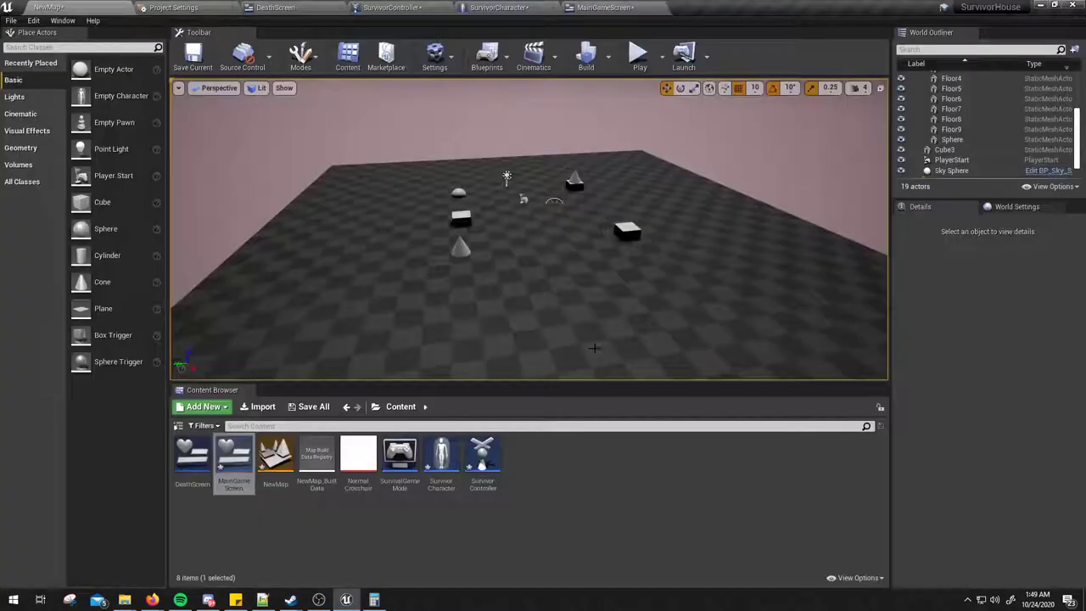
click(378, 288)
key(f)
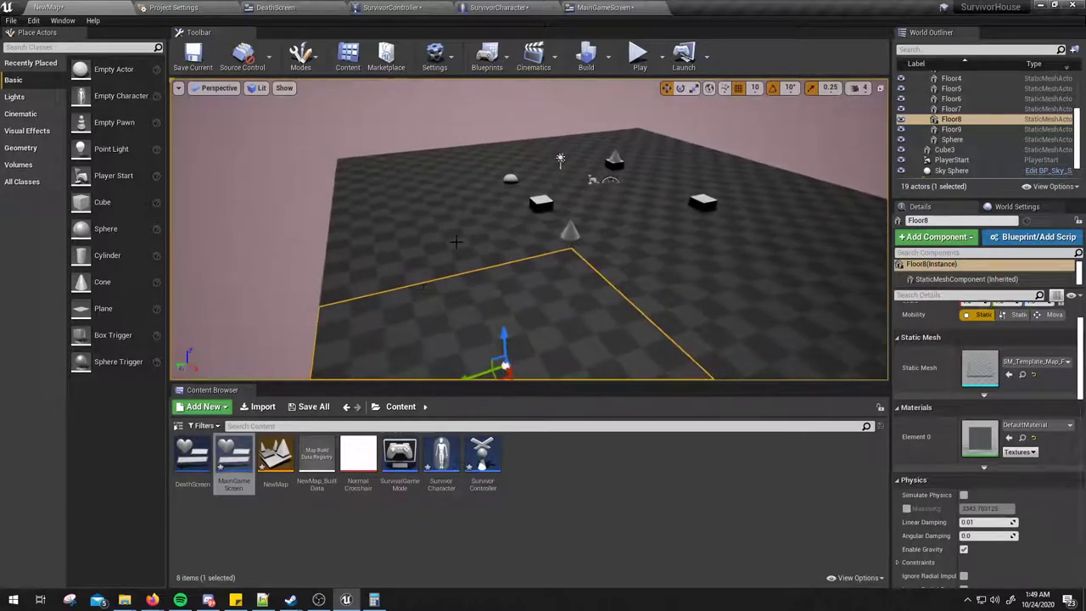
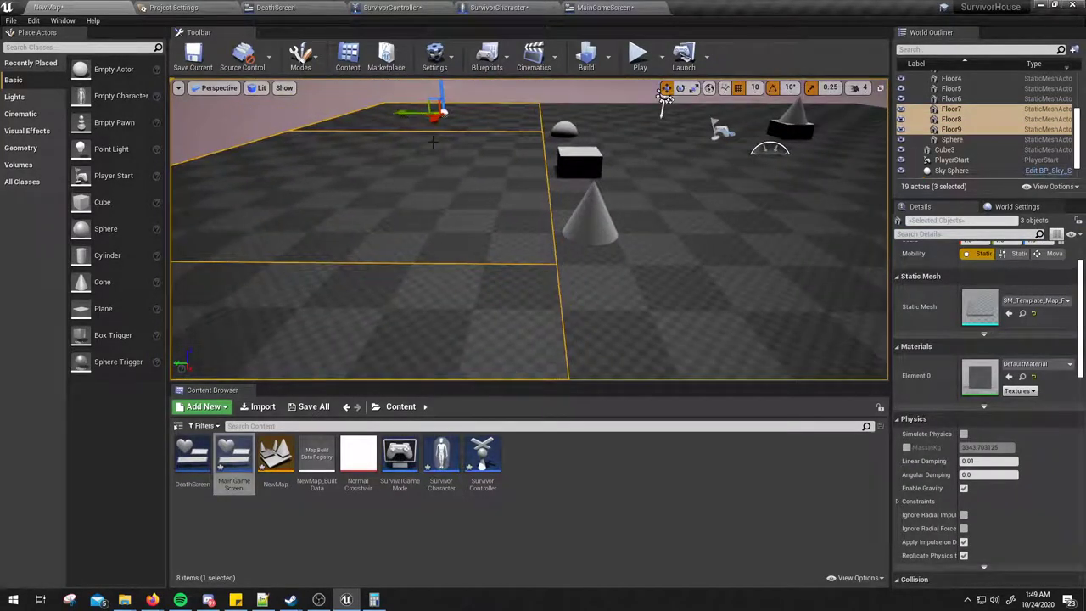
Playtest the level in-editor and sprint forward until the HUD reads Speed 1190, Stamina 37/250.
right_drag(663, 96, 747, 102)
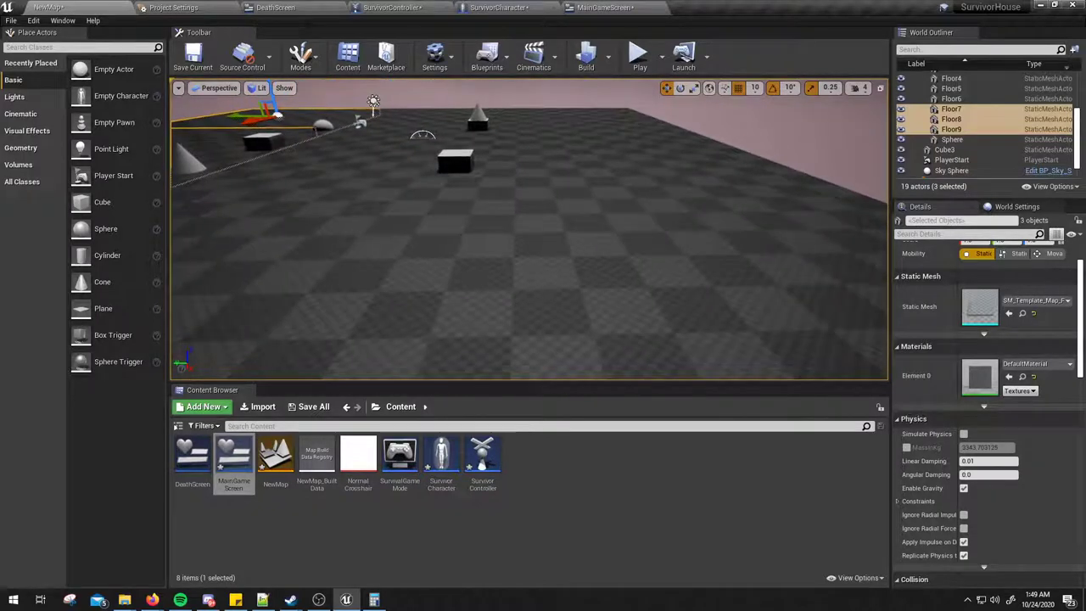
click(639, 56)
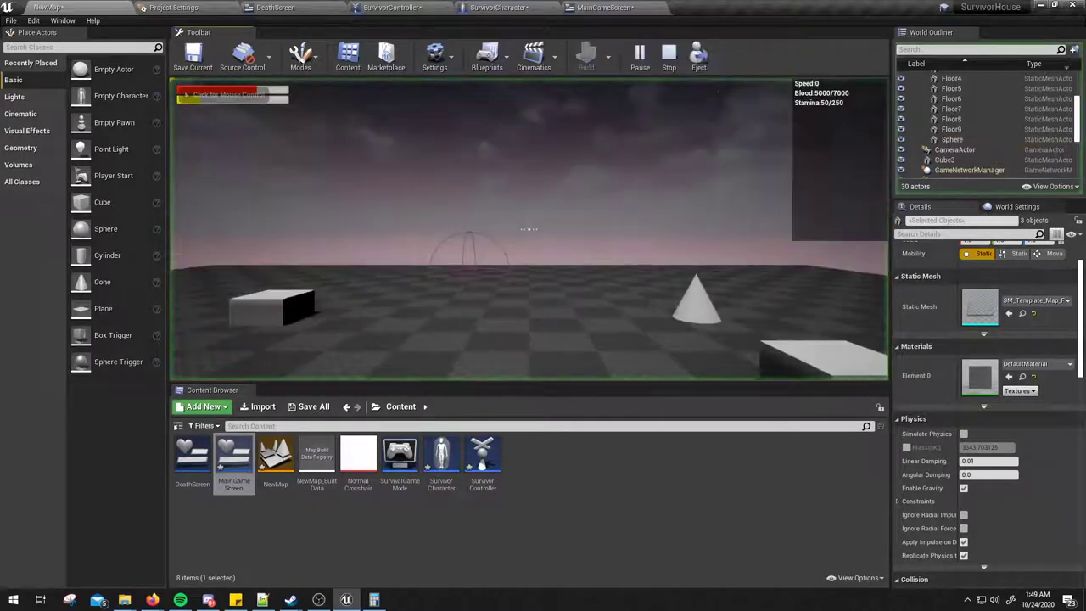
click(527, 228)
key(shift+w)
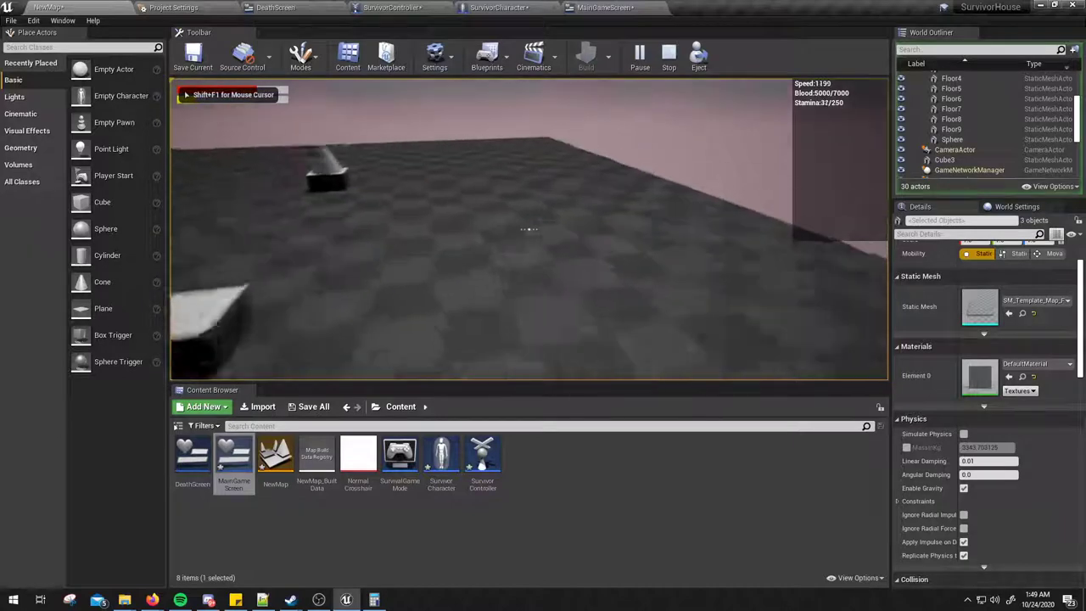